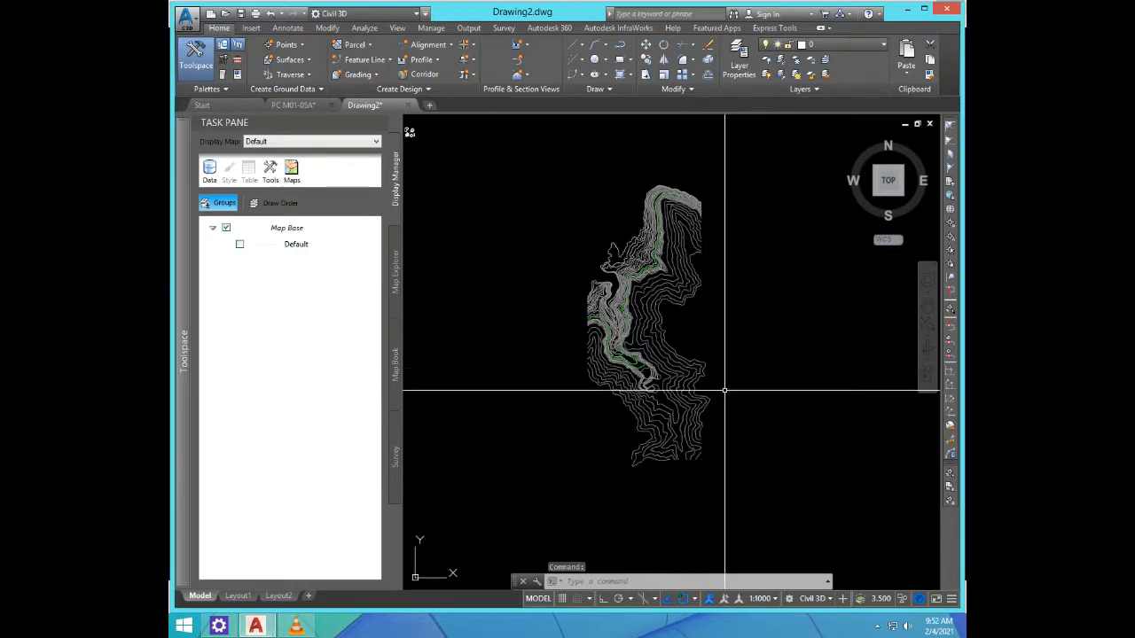
Step: Create a TIN surface named "sample line" in the drawing
{"action": "scroll", "coordinate": [699, 378], "scroll_direction": "down", "scroll_amount": 1}
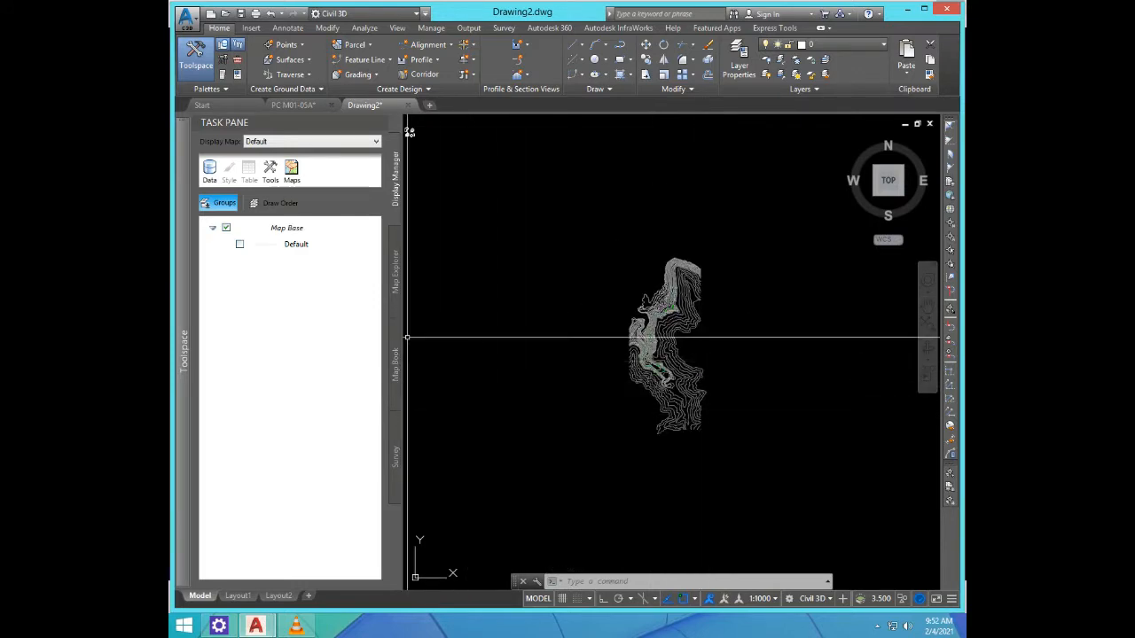
{"action": "mouse_move", "coordinate": [184, 342]}
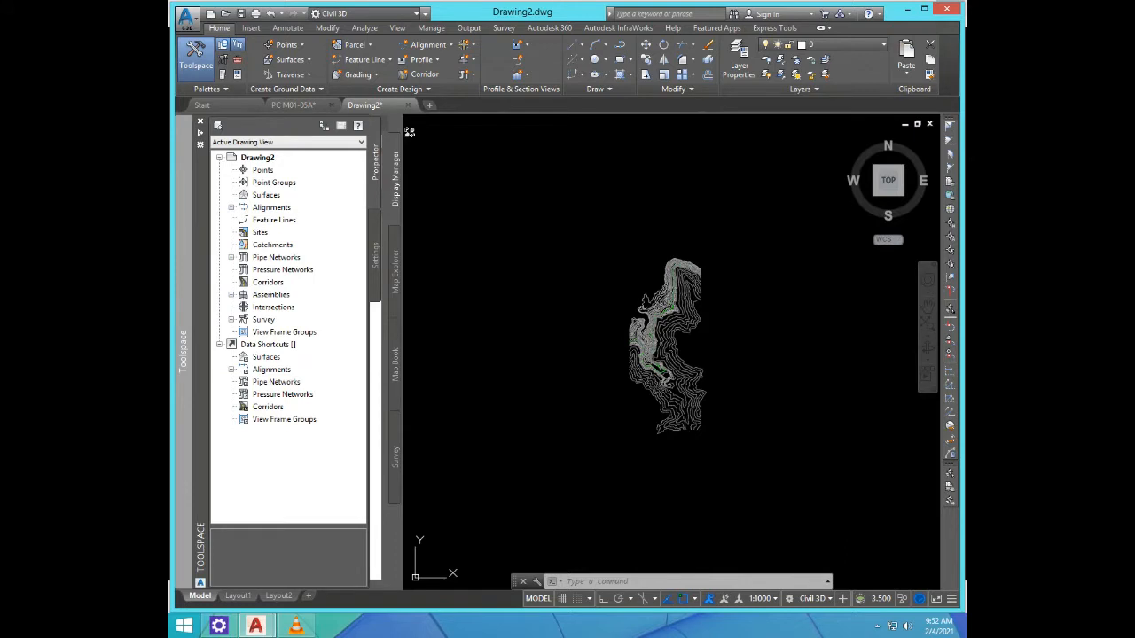
{"action": "left_click", "coordinate": [266, 194]}
{"action": "right_click", "coordinate": [264, 195]}
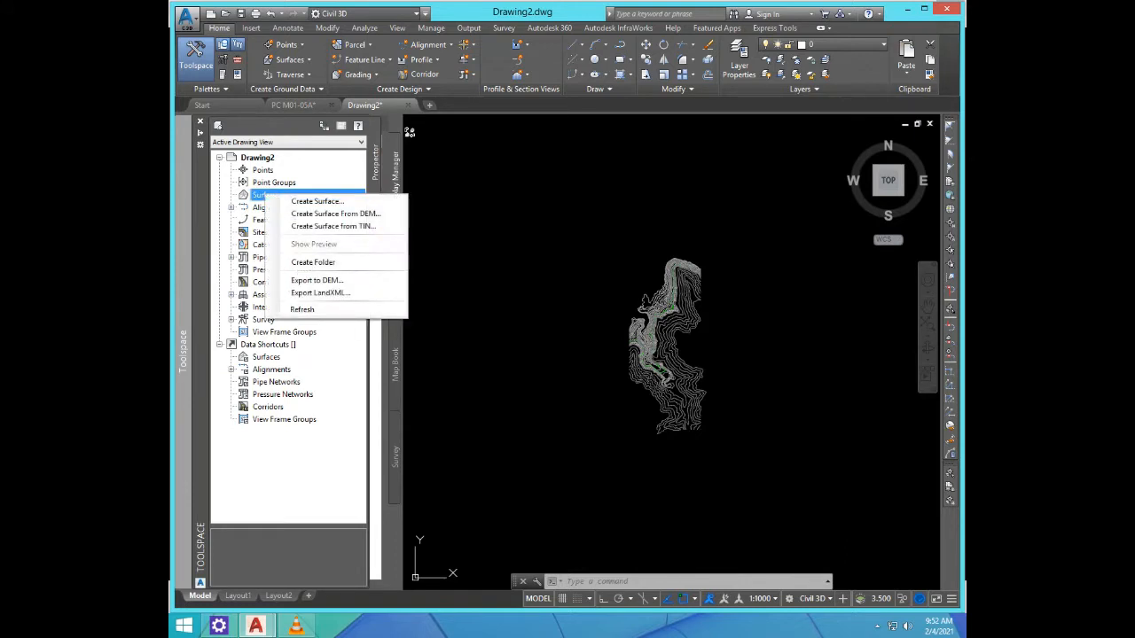
{"action": "left_click", "coordinate": [316, 201]}
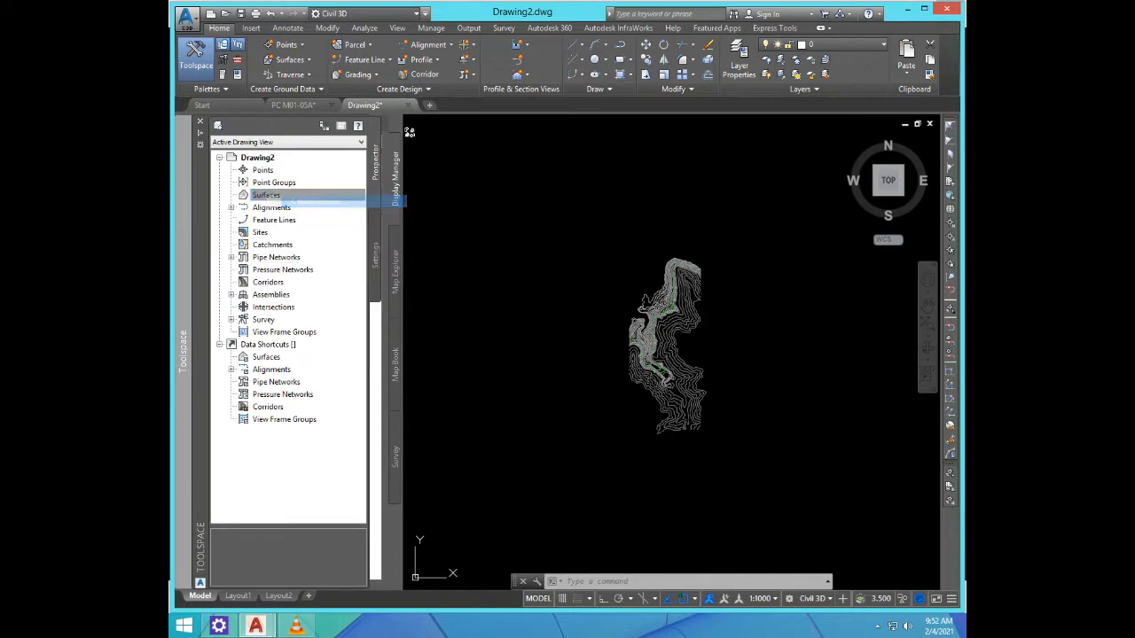
{"action": "left_click", "coordinate": [619, 231]}
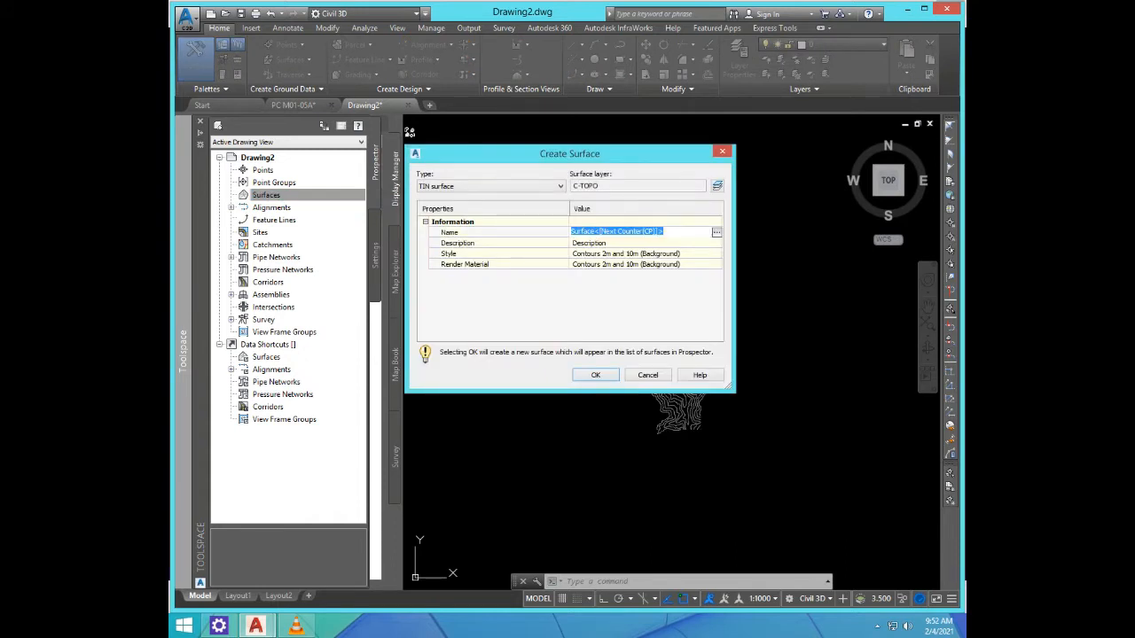
{"action": "type", "text": "sample line"}
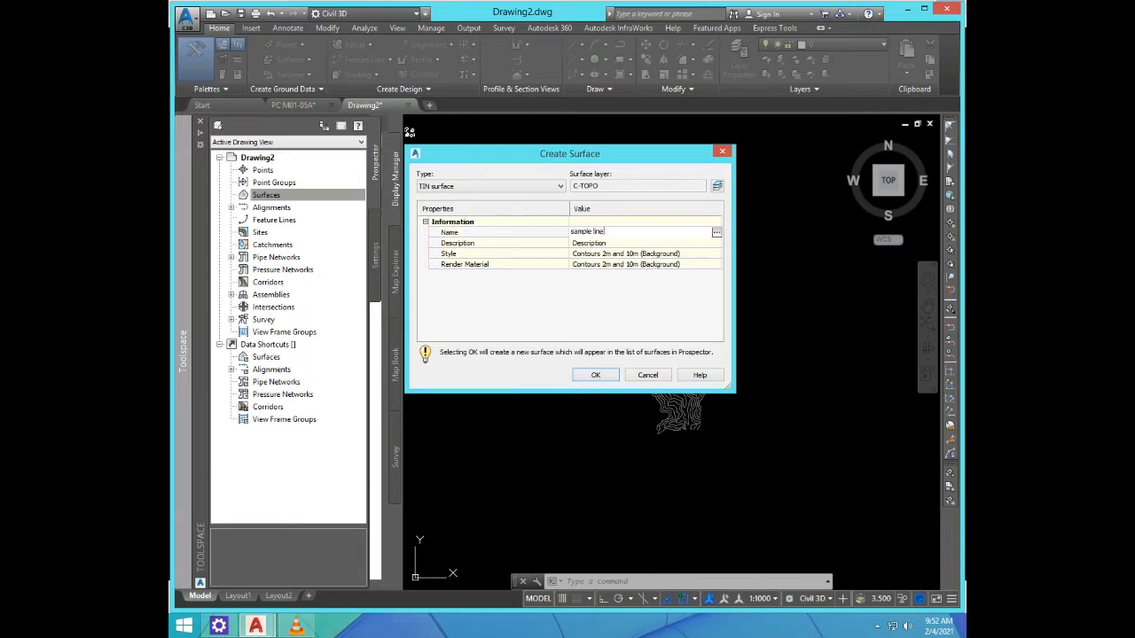
{"action": "key", "text": "Return"}
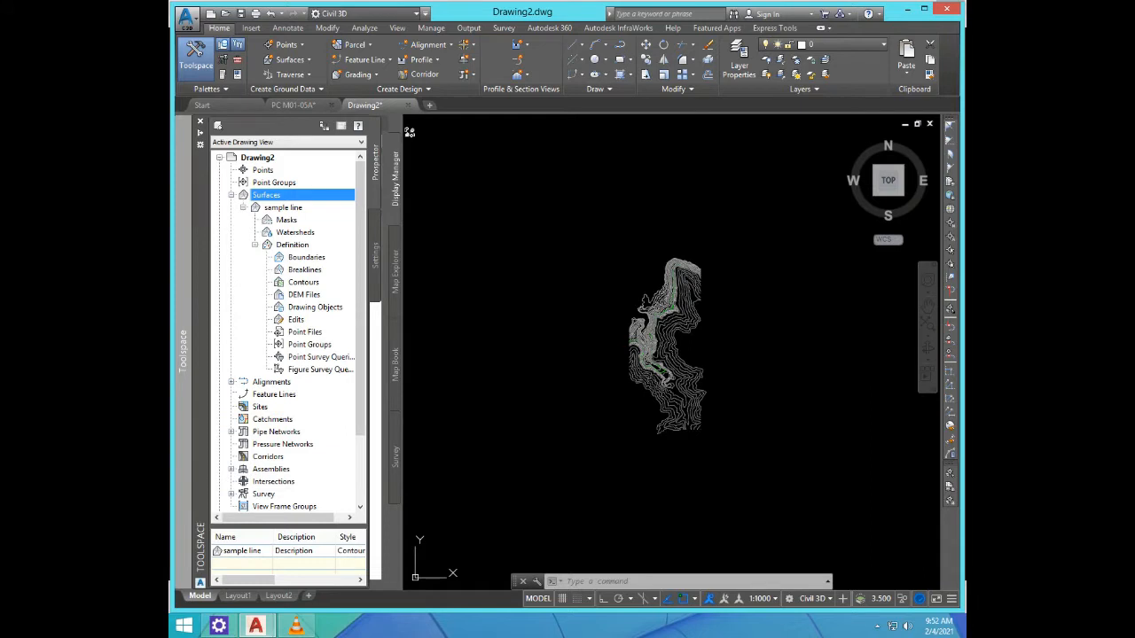
Step: Add contour data with the description "cont" to the sample line surface, using all contour lines in the drawing
{"action": "left_click", "coordinate": [303, 282]}
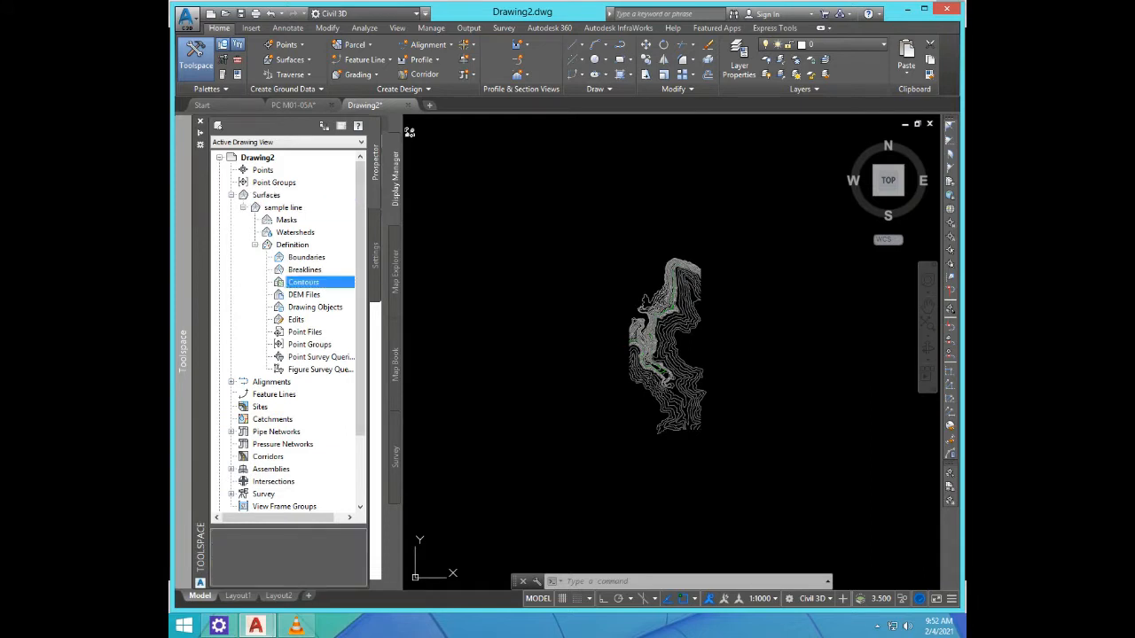
{"action": "right_click", "coordinate": [305, 284]}
{"action": "left_click", "coordinate": [333, 291]}
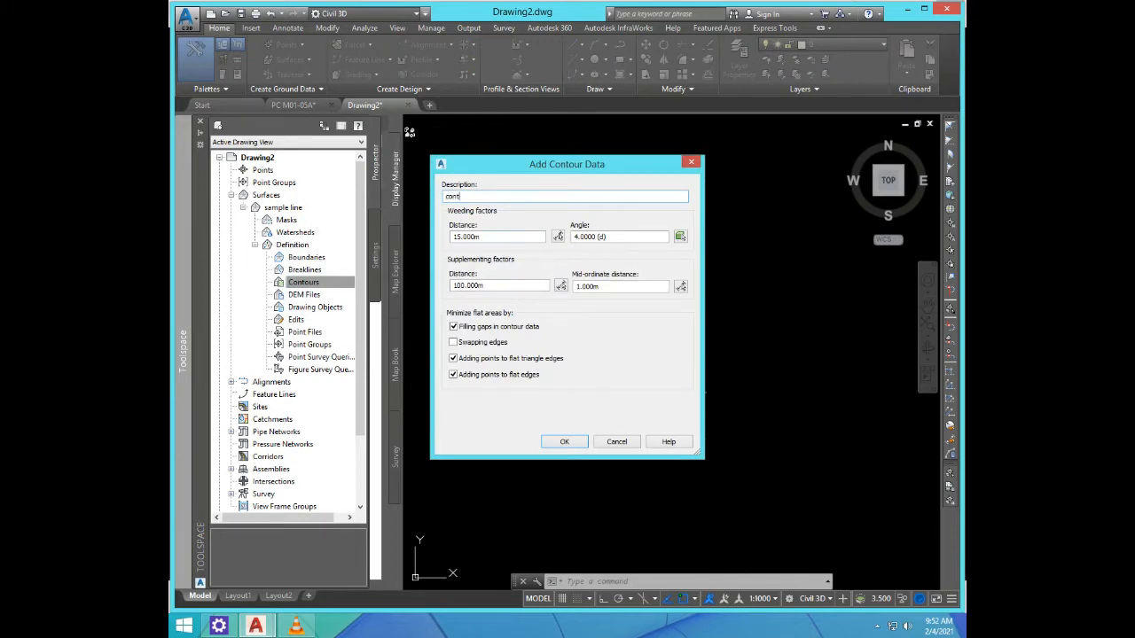
{"action": "type", "text": "cont"}
{"action": "left_click", "coordinate": [564, 442]}
{"action": "left_click", "coordinate": [748, 459]}
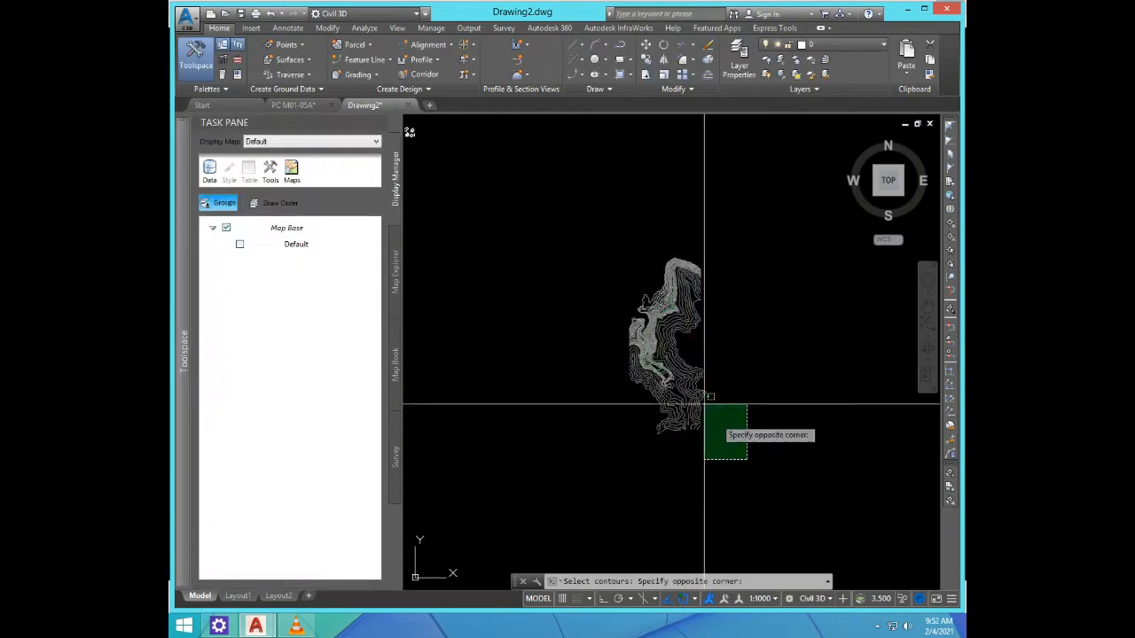
{"action": "left_click", "coordinate": [638, 257]}
{"action": "right_click", "coordinate": [602, 265]}
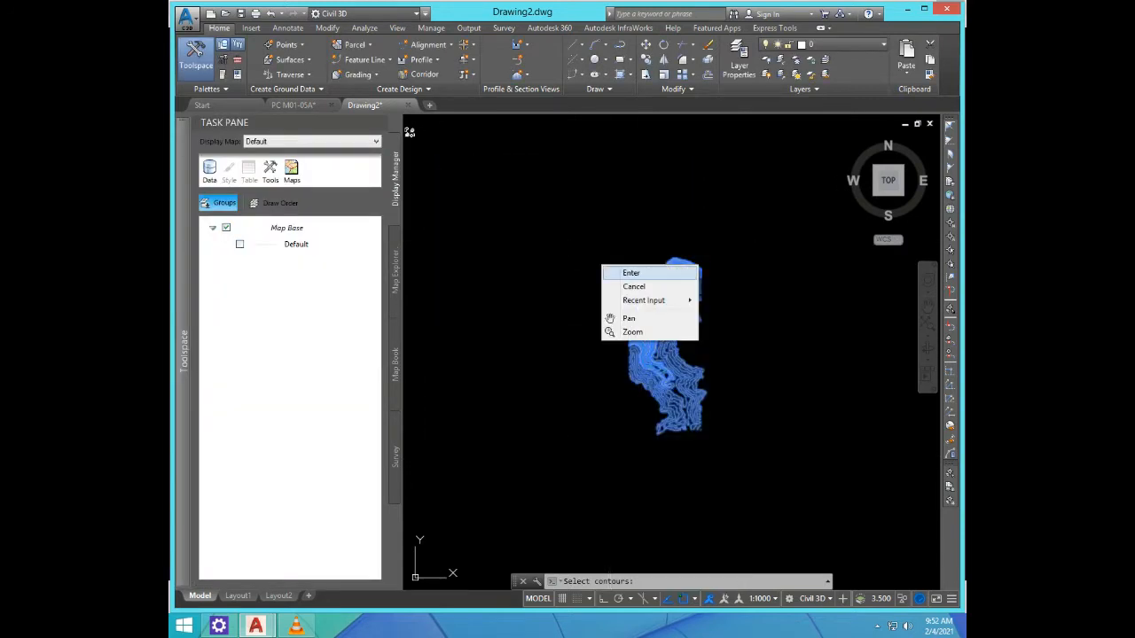
{"action": "left_click", "coordinate": [631, 273]}
Step: Examine the generated surface's contours and outer border across the site
{"action": "scroll", "coordinate": [663, 368], "scroll_direction": "up", "scroll_amount": 2}
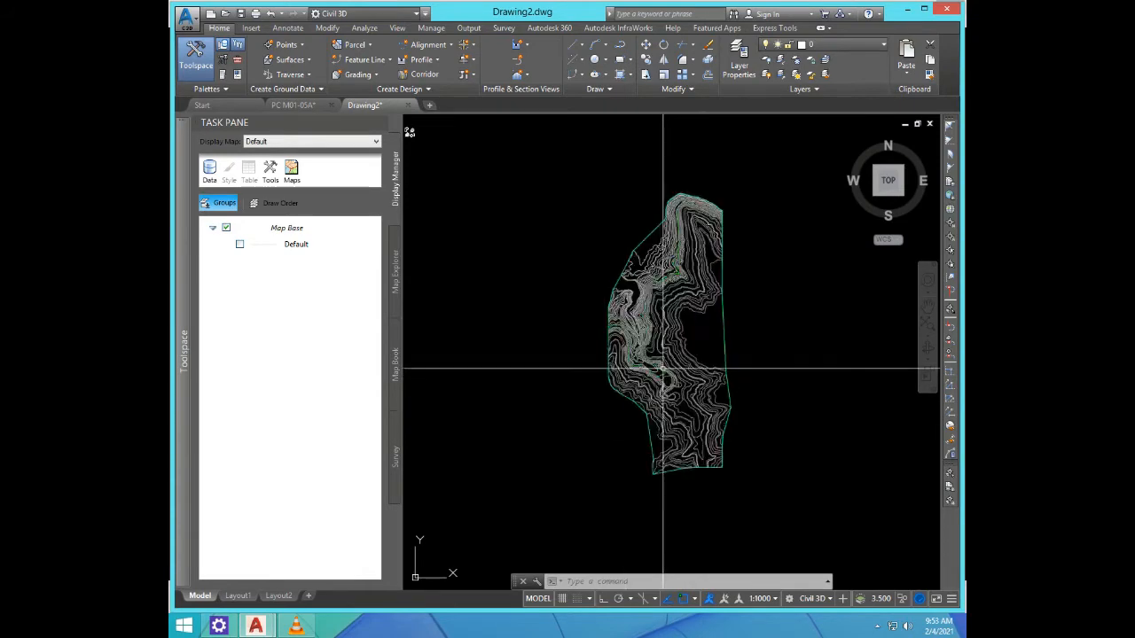
{"action": "scroll", "coordinate": [663, 368], "scroll_direction": "up", "scroll_amount": 3}
{"action": "scroll", "coordinate": [665, 372], "scroll_direction": "down", "scroll_amount": 3}
{"action": "scroll", "coordinate": [660, 294], "scroll_direction": "up", "scroll_amount": 2}
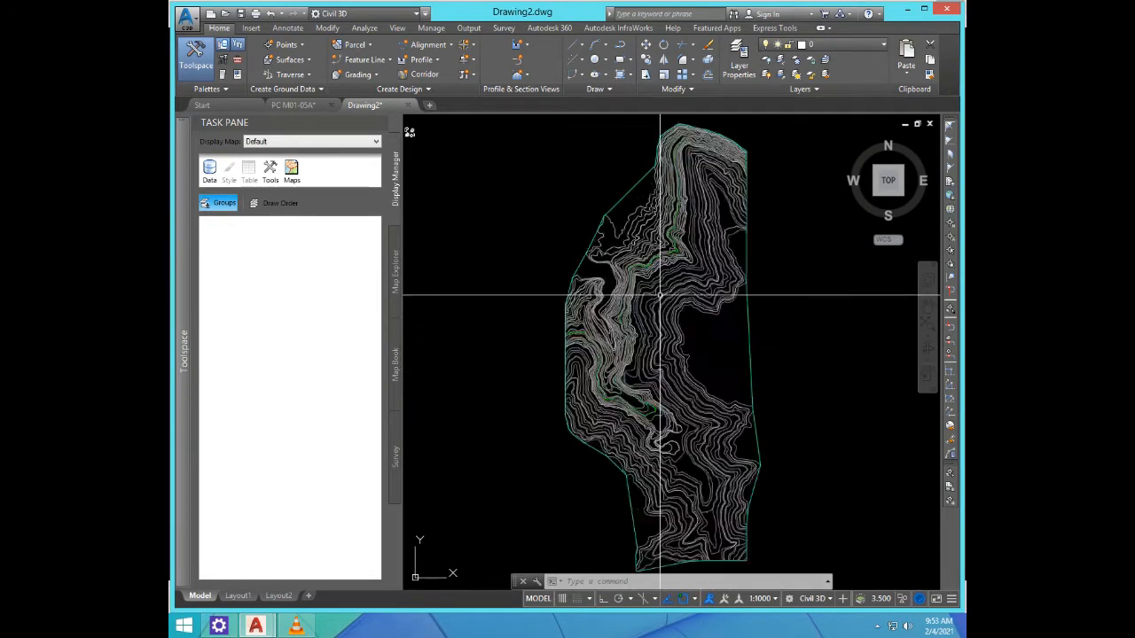
{"action": "scroll", "coordinate": [665, 306], "scroll_direction": "up", "scroll_amount": 2}
{"action": "scroll", "coordinate": [679, 311], "scroll_direction": "down", "scroll_amount": 4}
{"action": "scroll", "coordinate": [691, 335], "scroll_direction": "up", "scroll_amount": 3}
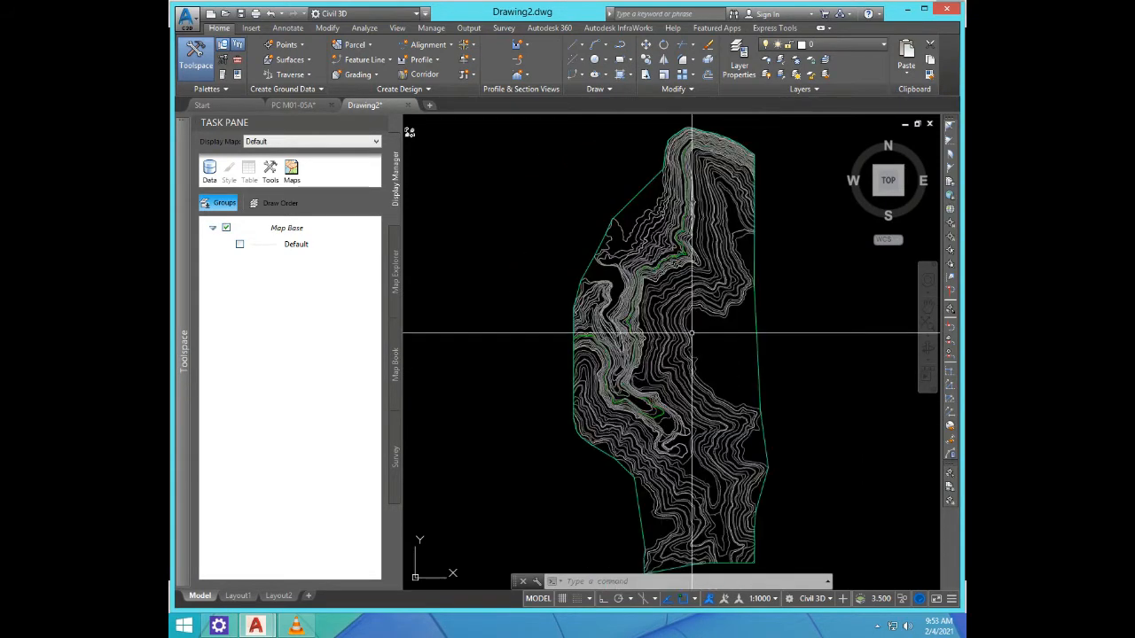
{"action": "scroll", "coordinate": [692, 332], "scroll_direction": "up", "scroll_amount": 3}
{"action": "scroll", "coordinate": [713, 346], "scroll_direction": "down", "scroll_amount": 3}
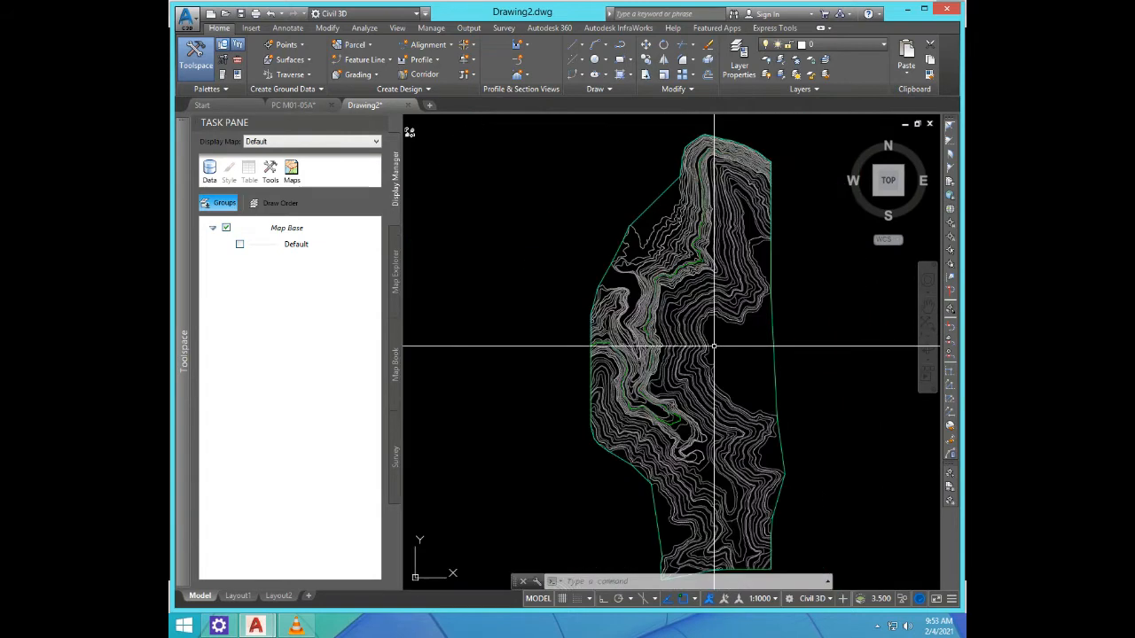
{"action": "left_click", "coordinate": [716, 344]}
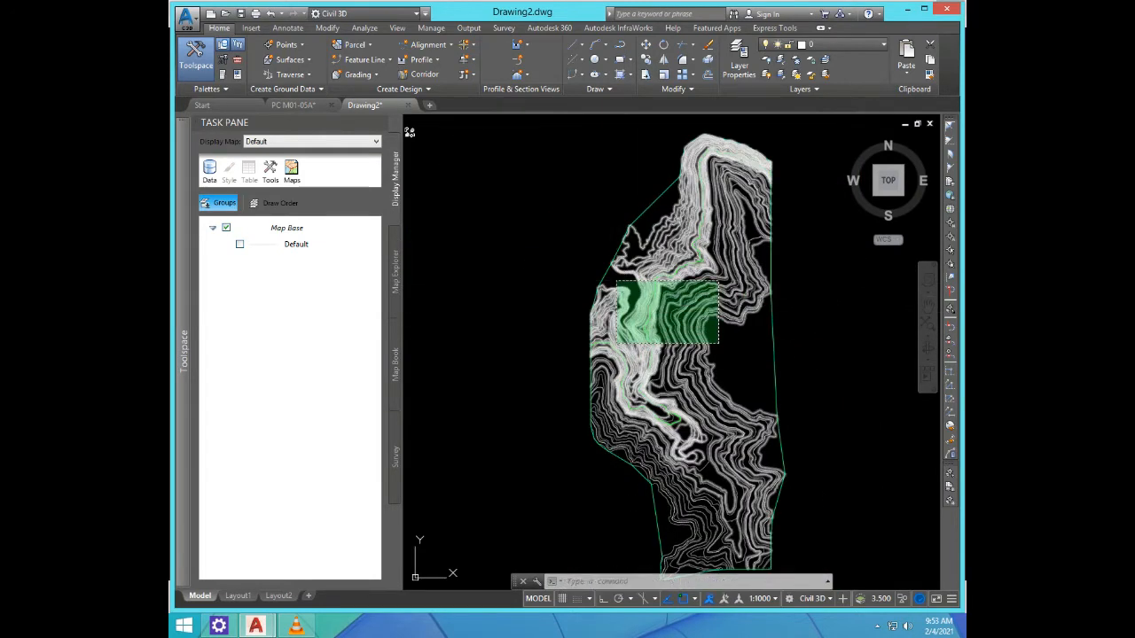
{"action": "left_click", "coordinate": [616, 282]}
{"action": "mouse_move", "coordinate": [695, 338]}
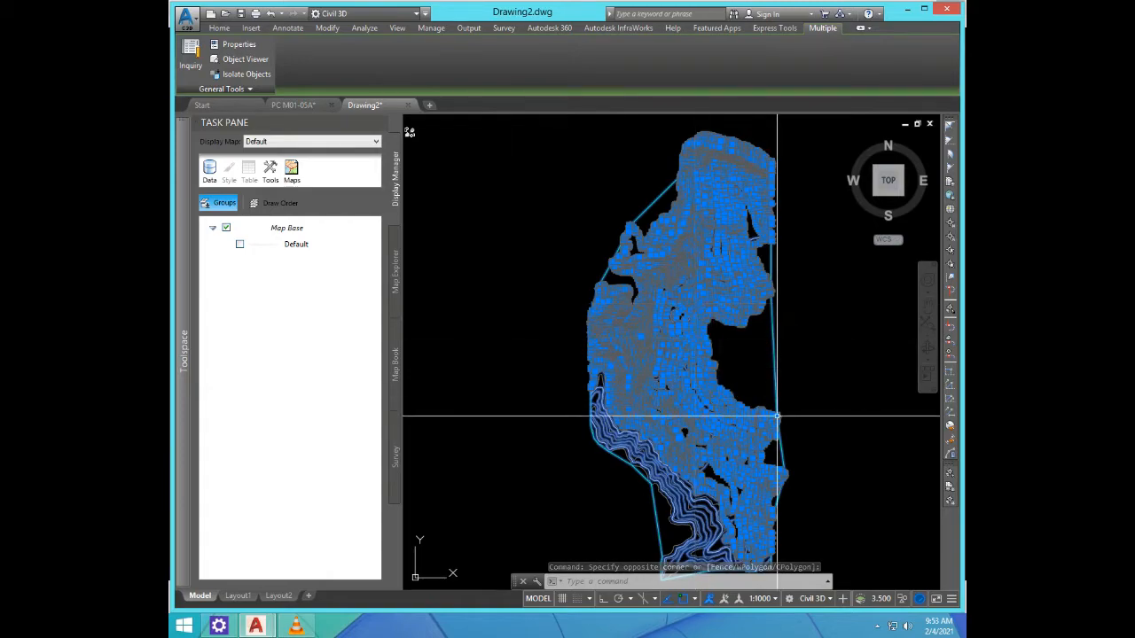
{"action": "key", "text": "Escape"}
{"action": "key", "text": "Escape"}
Step: Try deleting the contour lines and surface crossed by a selection window over the middle of the site, and undo the deletion
{"action": "scroll", "coordinate": [719, 337], "scroll_direction": "up", "scroll_amount": 5}
{"action": "left_click", "coordinate": [715, 335]}
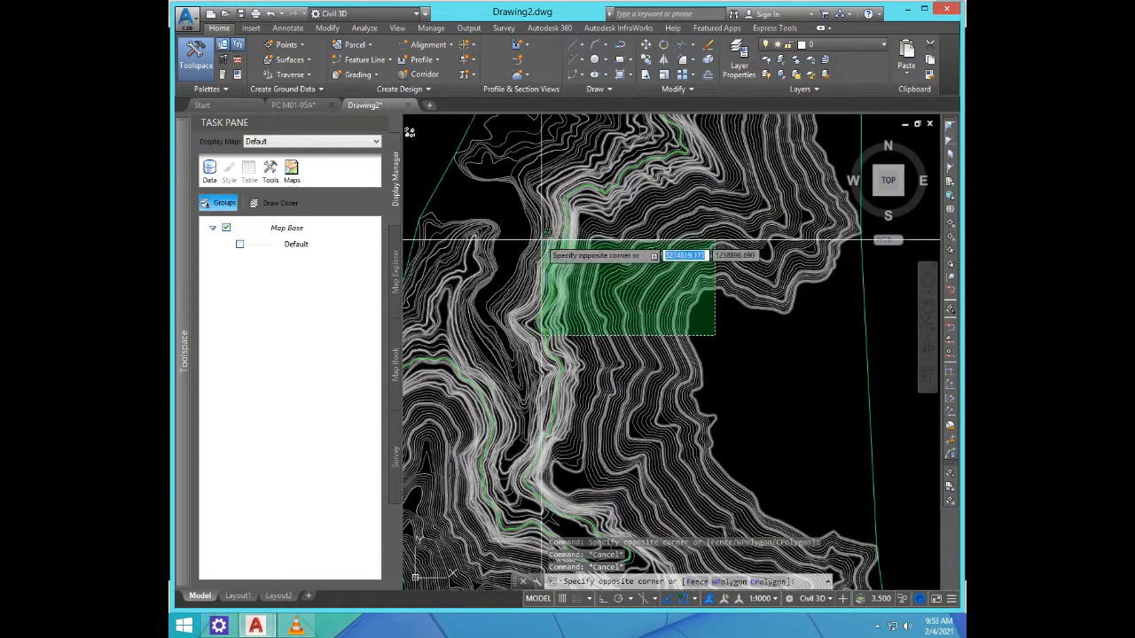
{"action": "left_click", "coordinate": [523, 250]}
{"action": "mouse_move", "coordinate": [536, 281]}
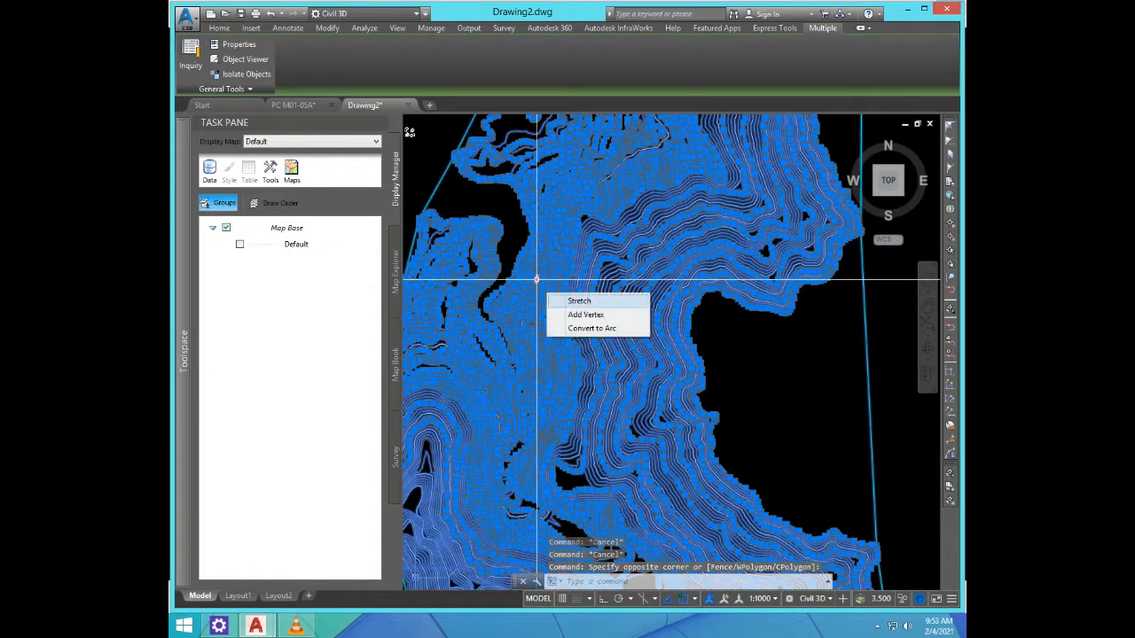
{"action": "key", "text": "Delete"}
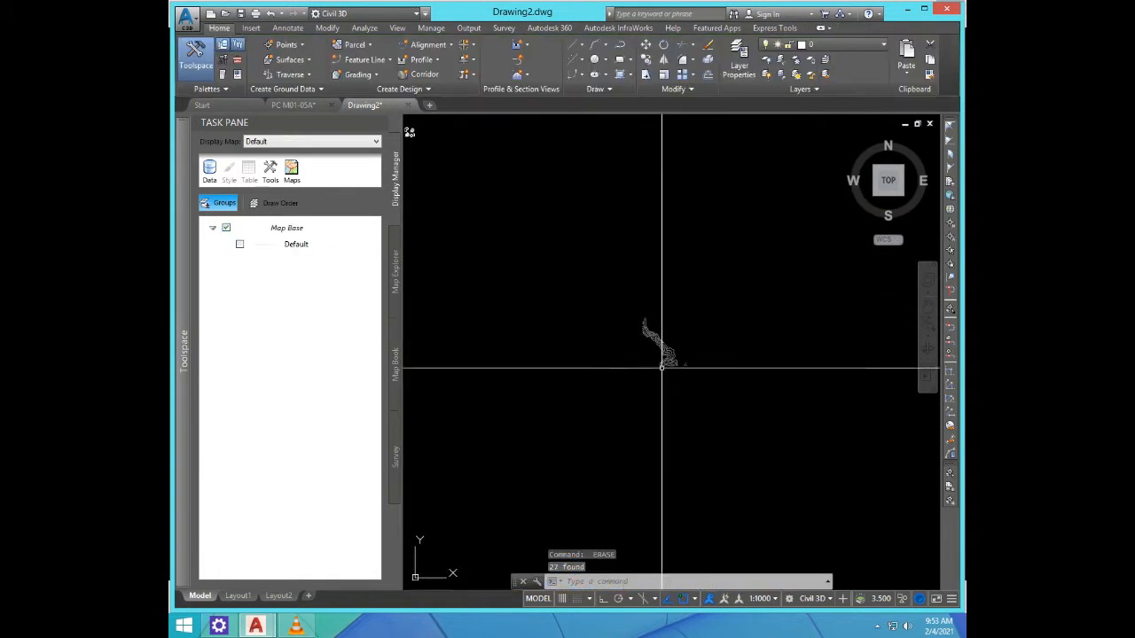
{"action": "key", "text": "ctrl+z"}
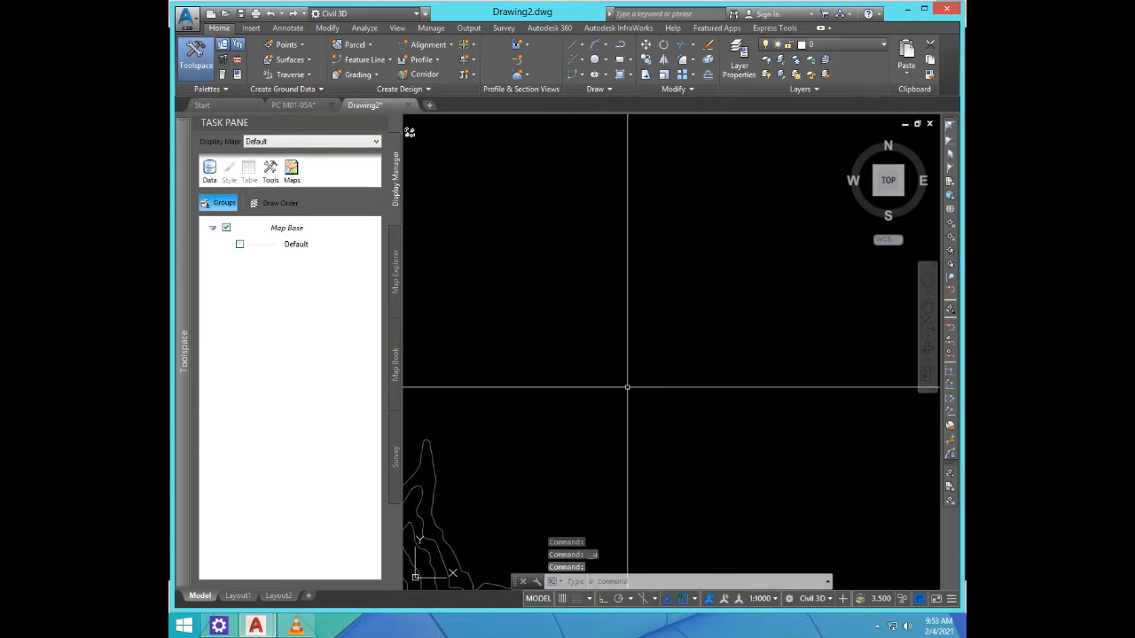
Step: Try the Erase command on objects crossed by a narrow window over the central contours, and undo the erasure
{"action": "scroll", "coordinate": [627, 376], "scroll_direction": "down", "scroll_amount": 5}
{"action": "scroll", "coordinate": [659, 337], "scroll_direction": "up", "scroll_amount": 2}
{"action": "left_click", "coordinate": [612, 327]}
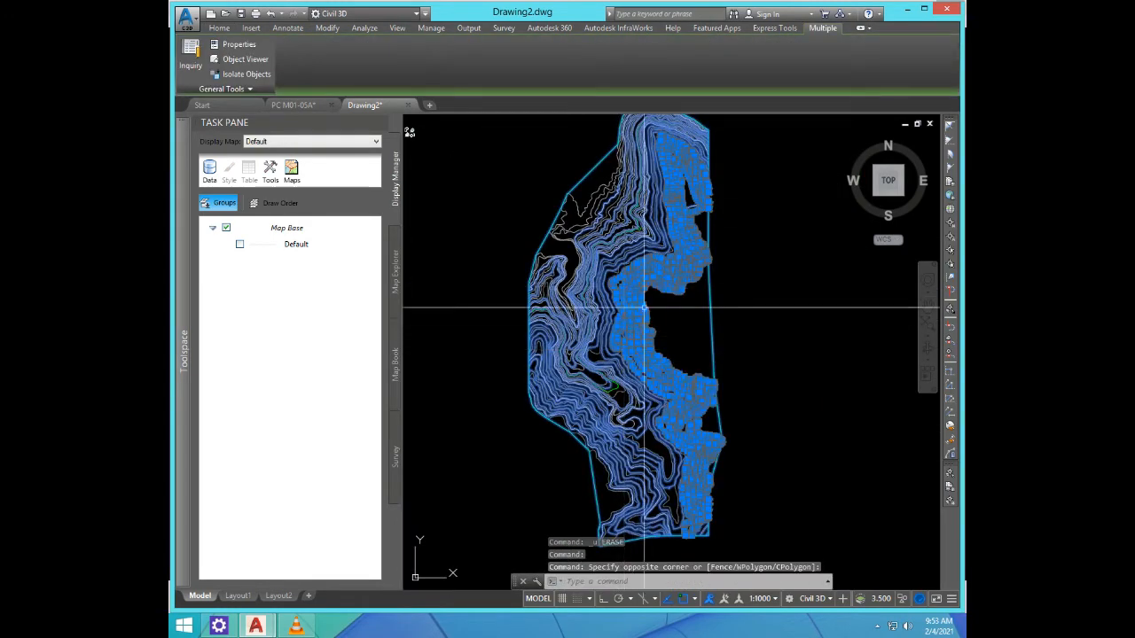
{"action": "key", "text": "Return"}
{"action": "type", "text": "e"}
{"action": "key", "text": "Return"}
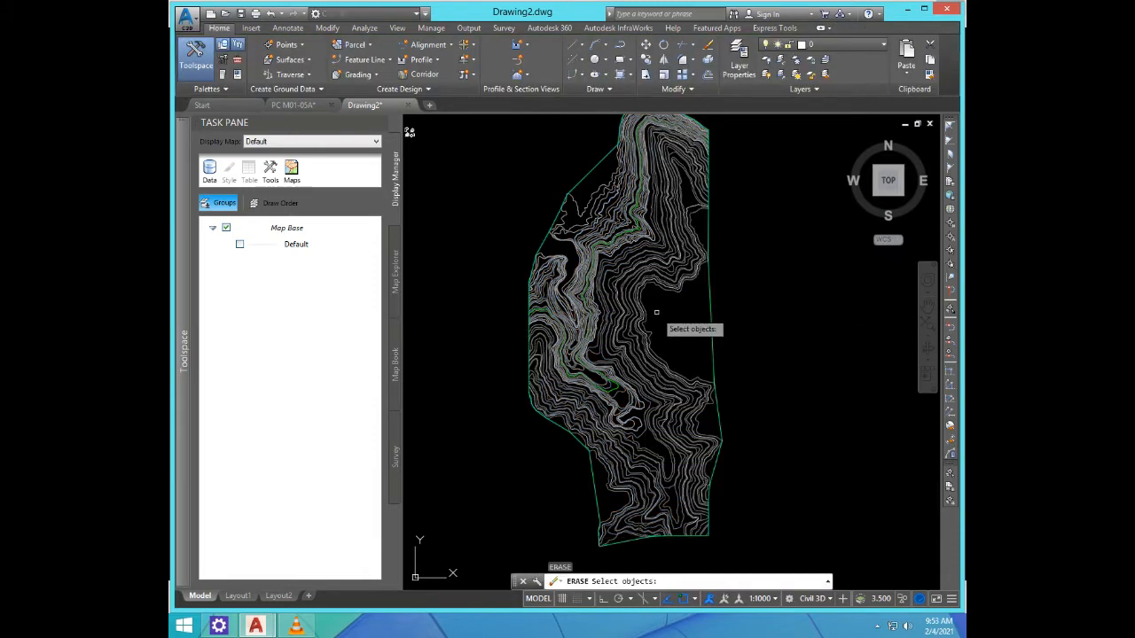
{"action": "left_click", "coordinate": [657, 312]}
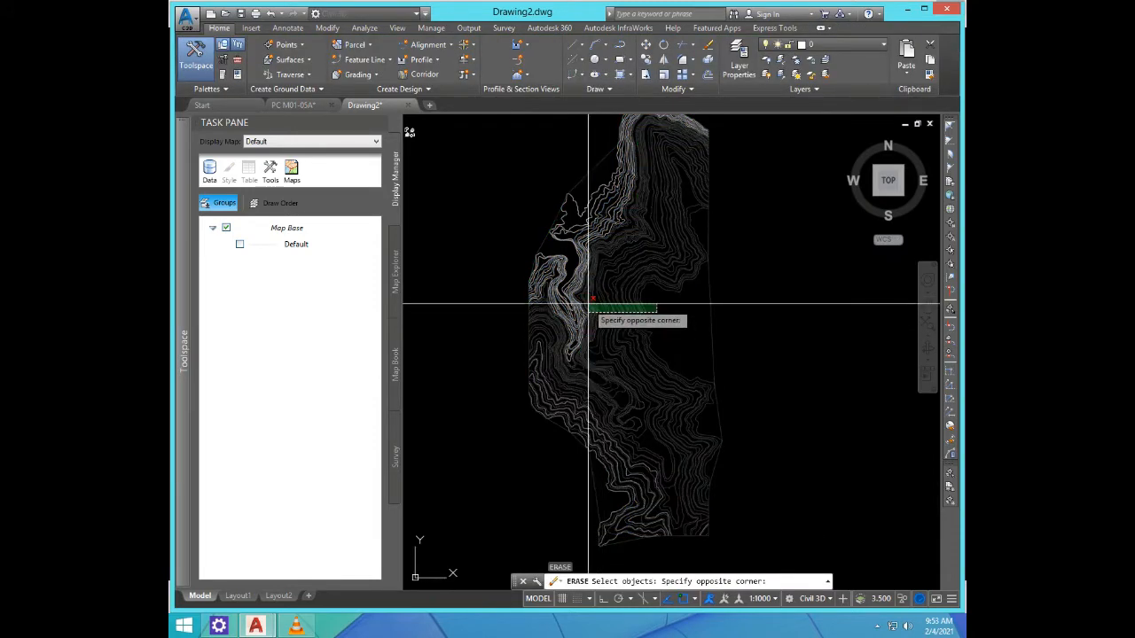
{"action": "left_click", "coordinate": [589, 304]}
{"action": "key", "text": "Return"}
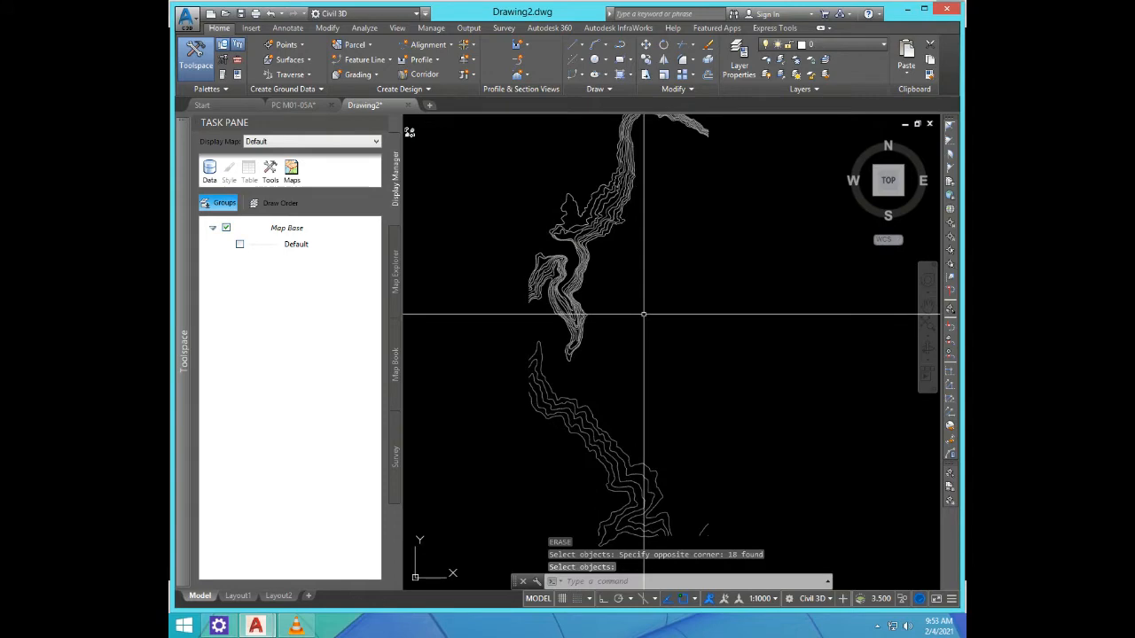
{"action": "key", "text": "ctrl+z"}
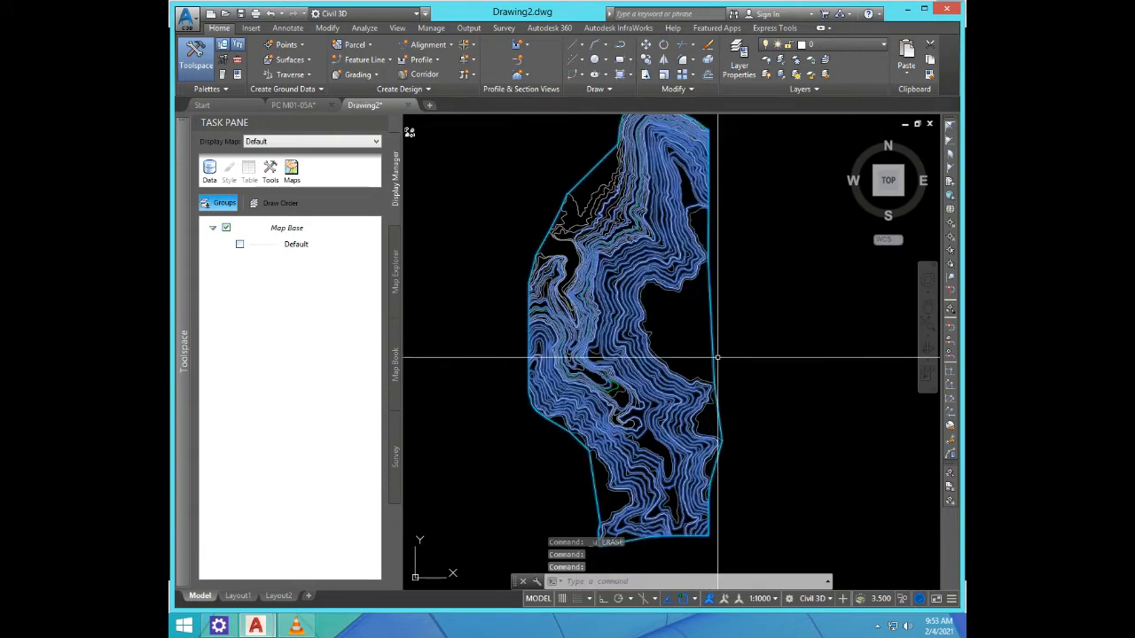
{"action": "left_click", "coordinate": [717, 357]}
{"action": "scroll", "coordinate": [717, 357], "scroll_direction": "down", "scroll_amount": 1}
{"action": "key", "text": "Escape"}
{"action": "key", "text": "Escape"}
{"action": "scroll", "coordinate": [699, 463], "scroll_direction": "up", "scroll_amount": 2}
{"action": "scroll", "coordinate": [679, 266], "scroll_direction": "down", "scroll_amount": 3}
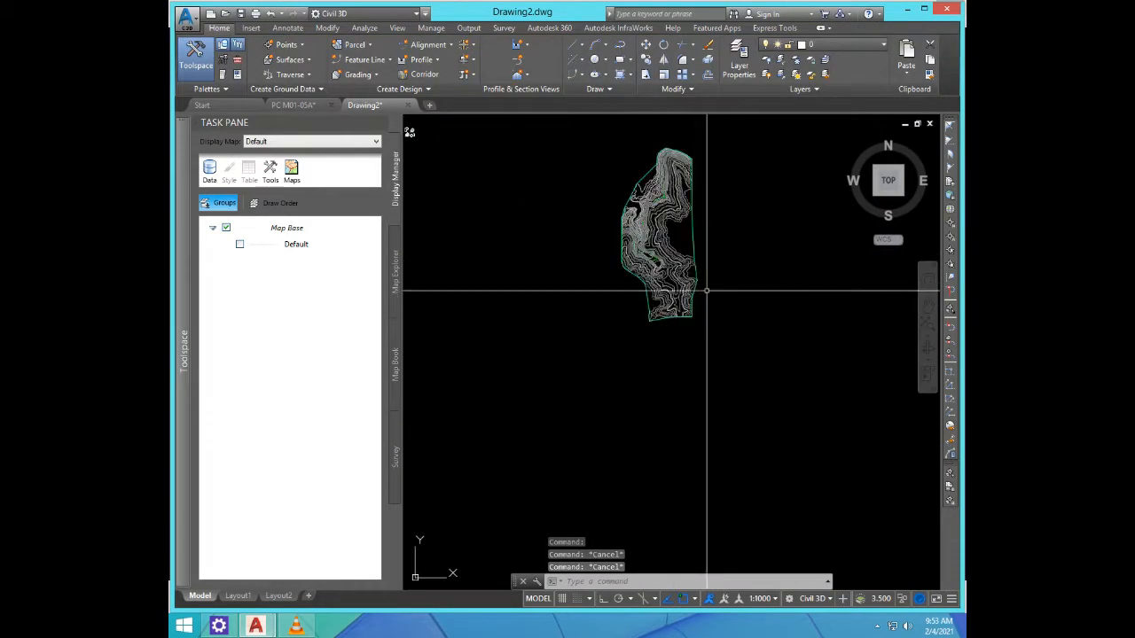
Step: Review the plan-view component display settings in the sample line surface's style and accept them
{"action": "scroll", "coordinate": [707, 290], "scroll_direction": "up", "scroll_amount": 4}
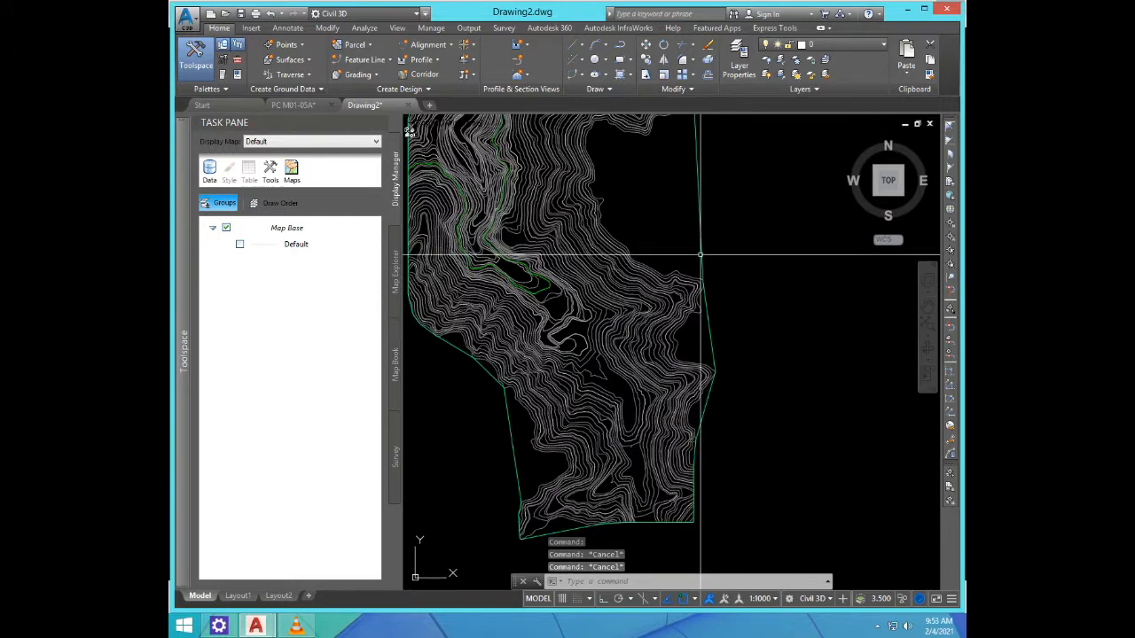
{"action": "left_click", "coordinate": [700, 251]}
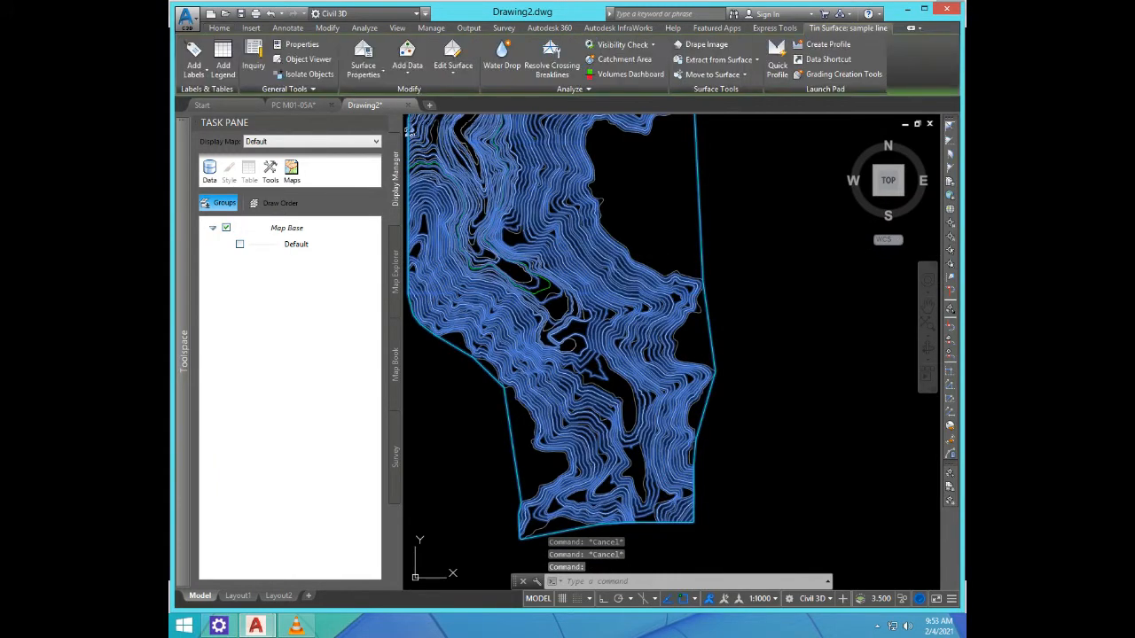
{"action": "right_click", "coordinate": [701, 251]}
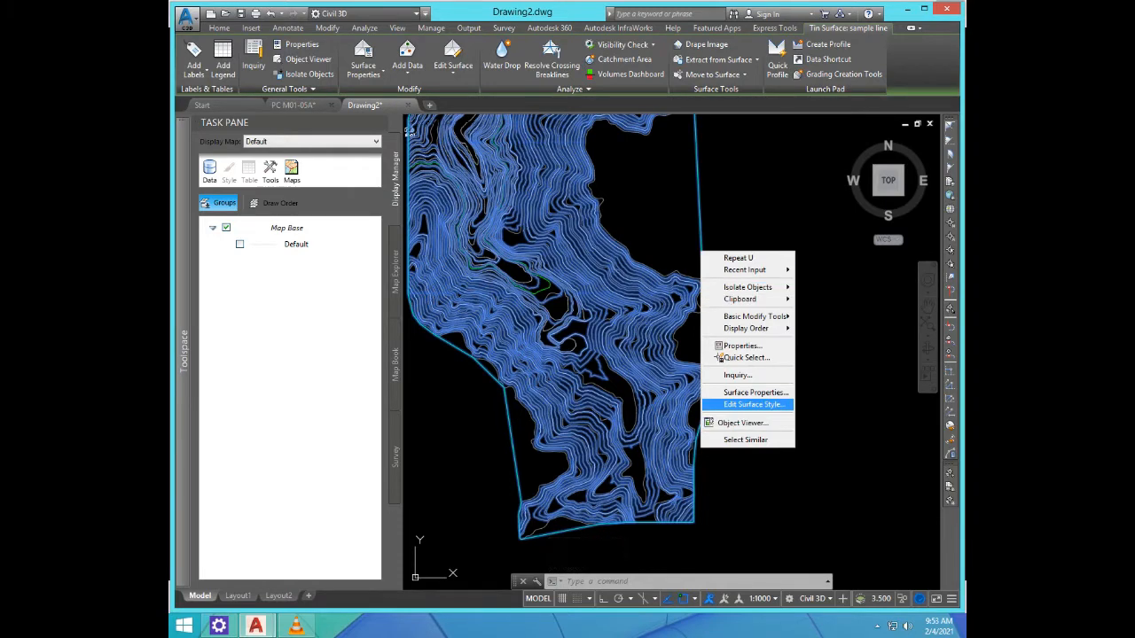
{"action": "left_click", "coordinate": [752, 404]}
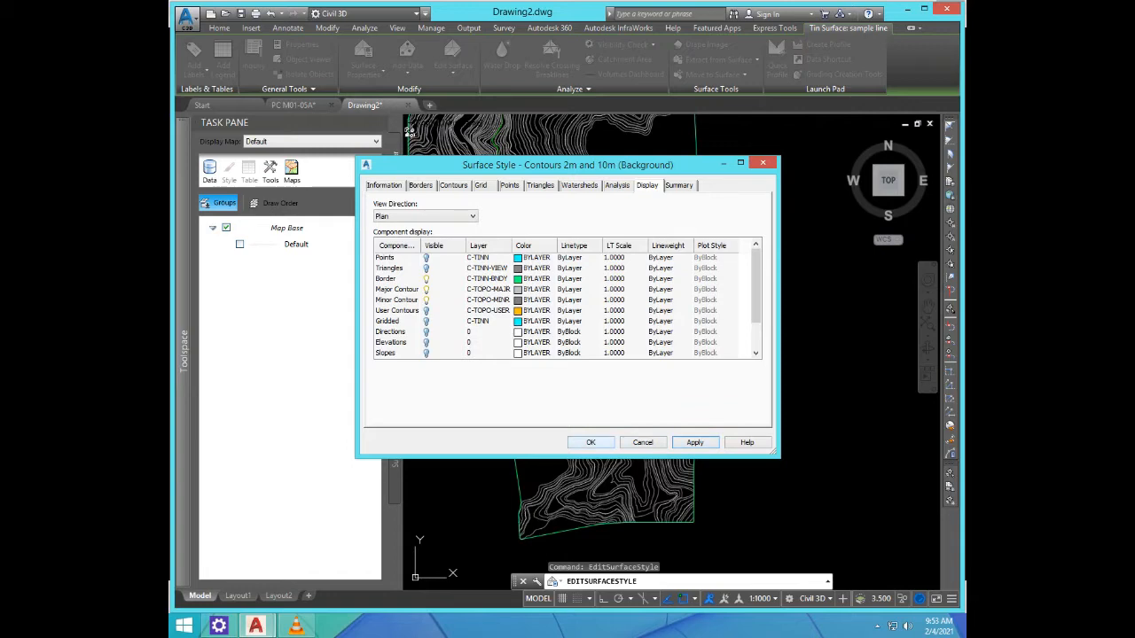
{"action": "left_click", "coordinate": [591, 441]}
{"action": "scroll", "coordinate": [689, 379], "scroll_direction": "down", "scroll_amount": 3}
{"action": "scroll", "coordinate": [636, 306], "scroll_direction": "up", "scroll_amount": 2}
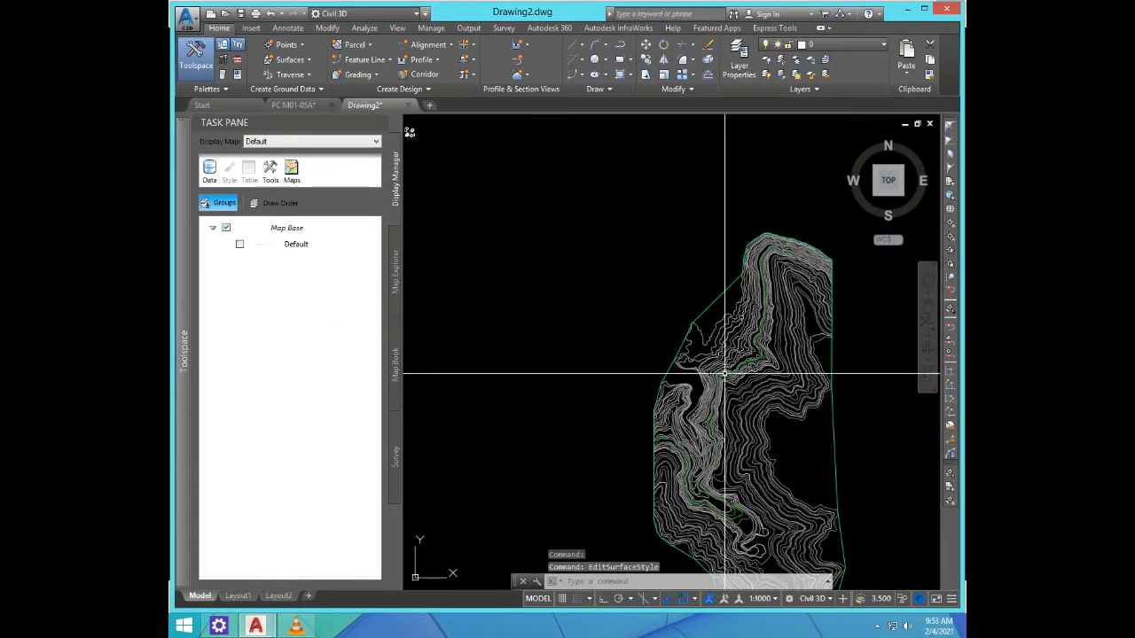
{"action": "scroll", "coordinate": [724, 373], "scroll_direction": "down", "scroll_amount": 4}
{"action": "scroll", "coordinate": [739, 324], "scroll_direction": "up", "scroll_amount": 3}
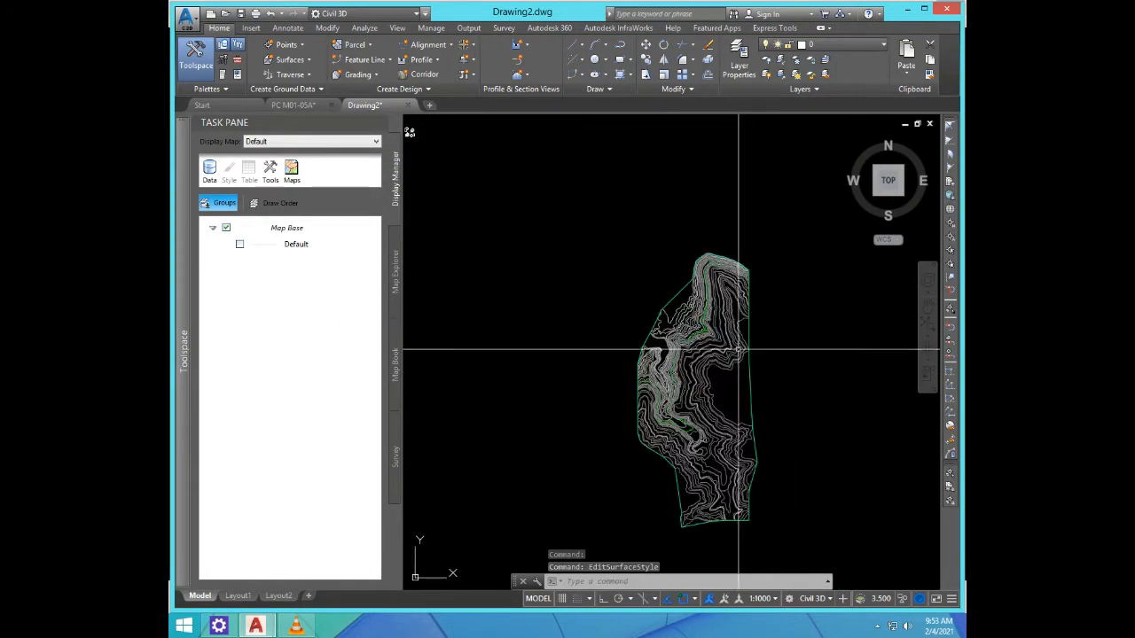
{"action": "type", "text": "pe"}
{"action": "key", "text": "Escape"}
{"action": "key", "text": "Escape"}
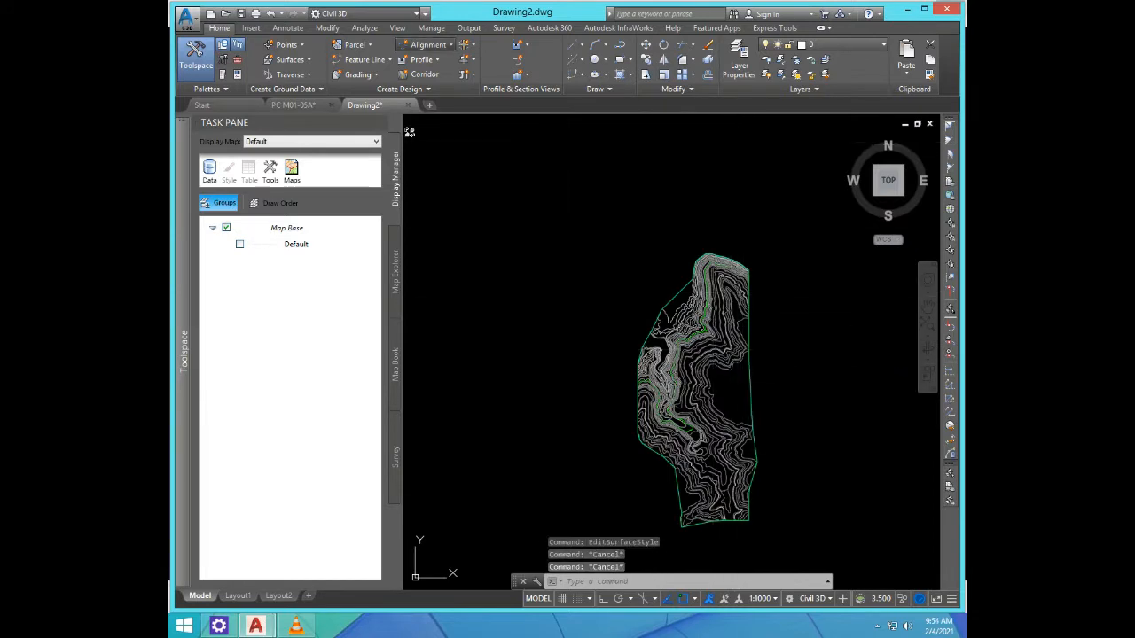
Step: Create a centerline alignment layout named "Alignment -1" with the Proposed style and All Labels label set
{"action": "left_click", "coordinate": [428, 45]}
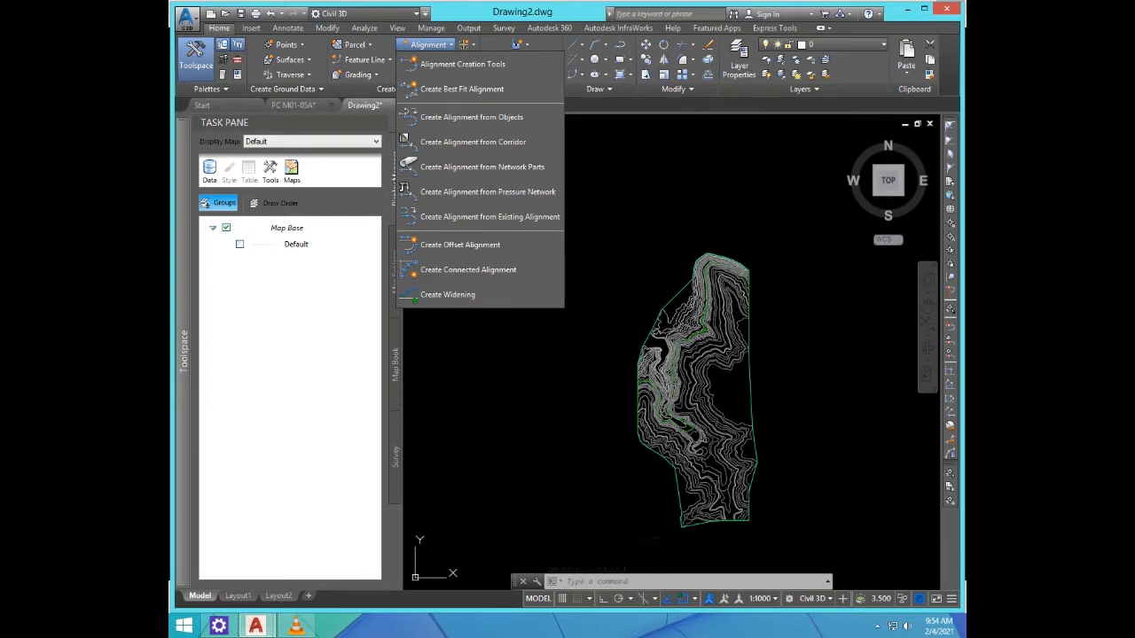
{"action": "left_click", "coordinate": [461, 64]}
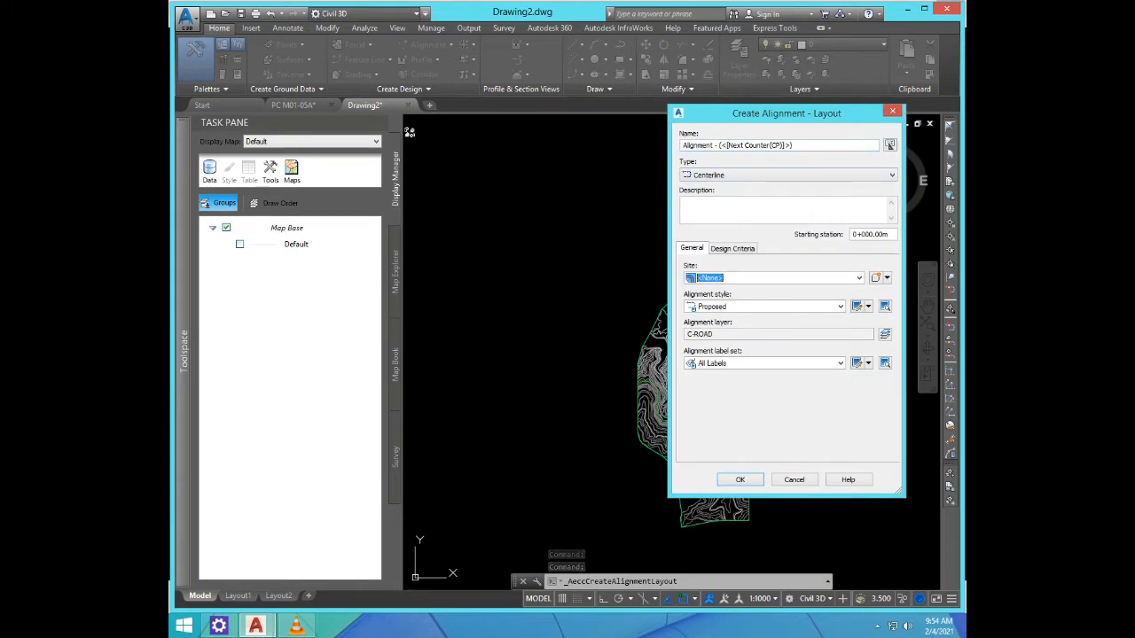
{"action": "left_click_drag", "start_coordinate": [793, 145], "coordinate": [716, 145]}
{"action": "type", "text": "1"}
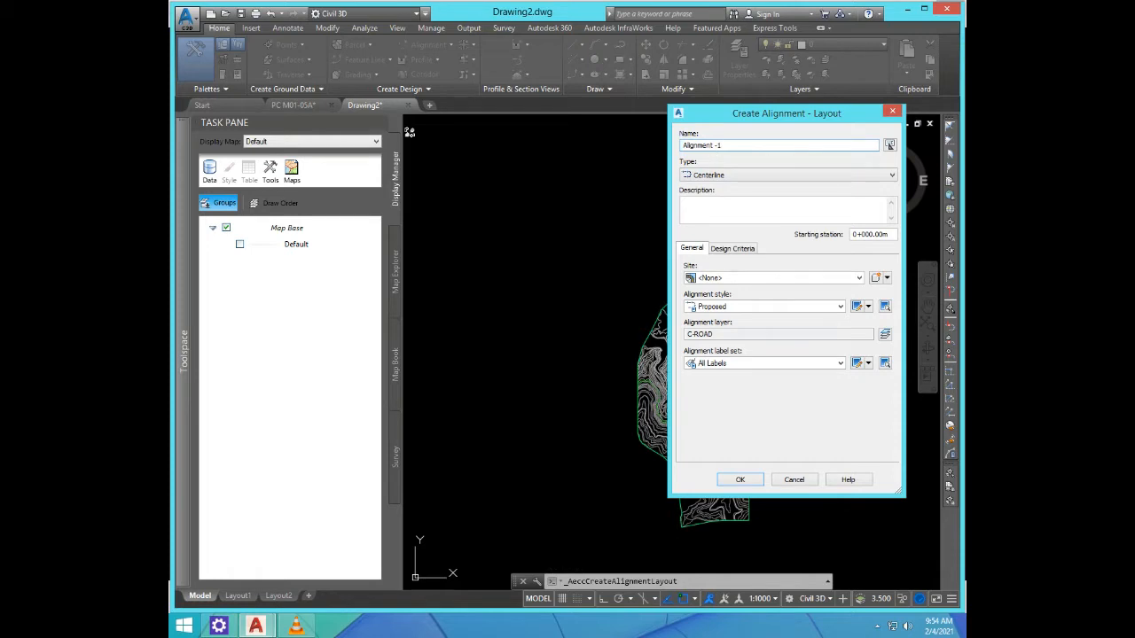
{"action": "key", "text": "Return"}
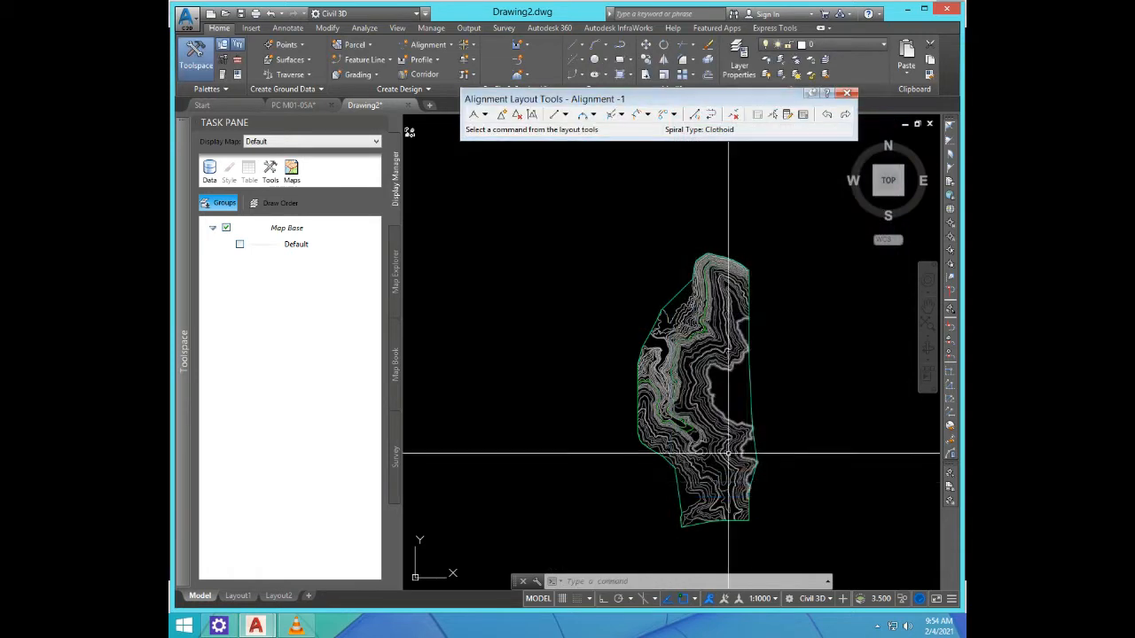
Step: Using Tangent-Tangent (With curves), lay out the first alignment tangent from near the surface's northeastern corner southwest across the contours
{"action": "left_click", "coordinate": [484, 114]}
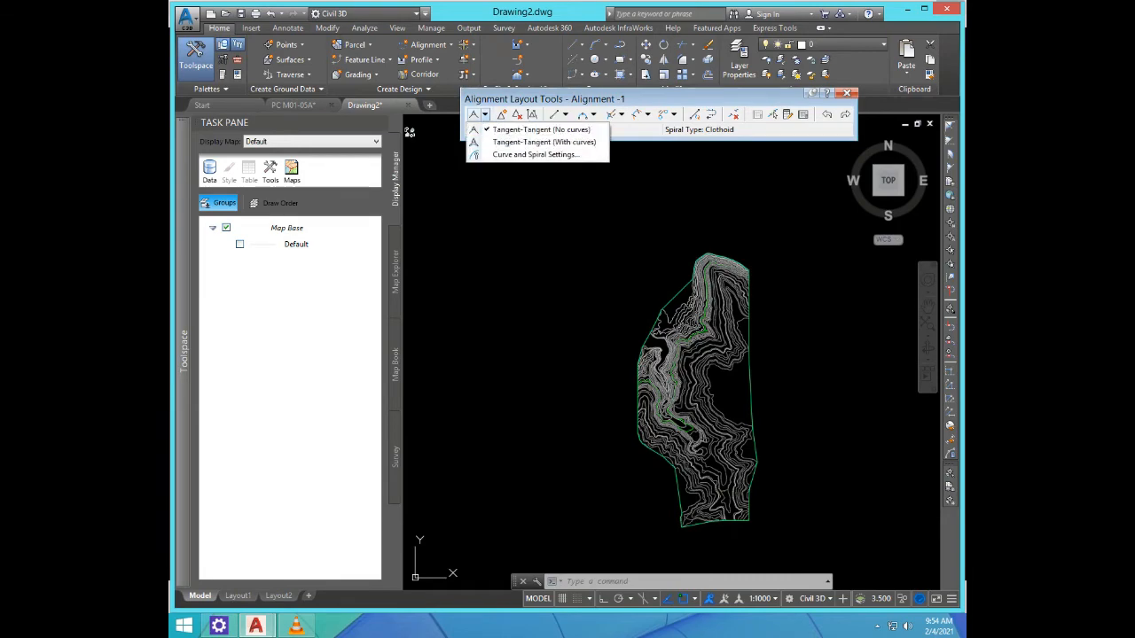
{"action": "left_click", "coordinate": [544, 142]}
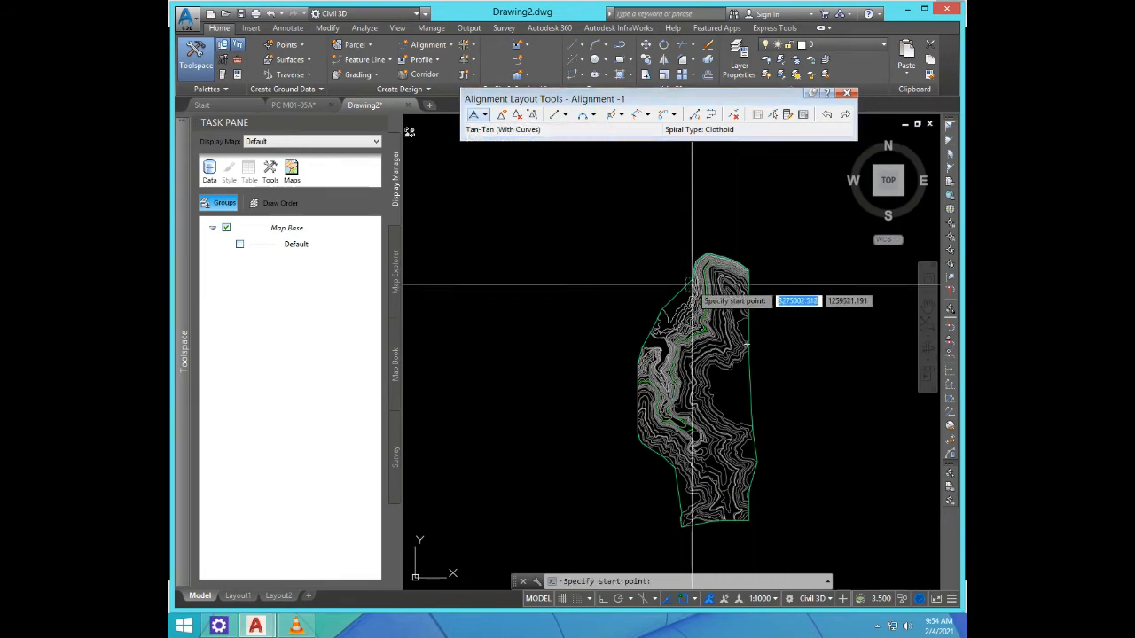
{"action": "scroll", "coordinate": [691, 286], "scroll_direction": "up", "scroll_amount": 5}
{"action": "scroll", "coordinate": [824, 261], "scroll_direction": "down", "scroll_amount": 4}
{"action": "scroll", "coordinate": [849, 251], "scroll_direction": "up", "scroll_amount": 4}
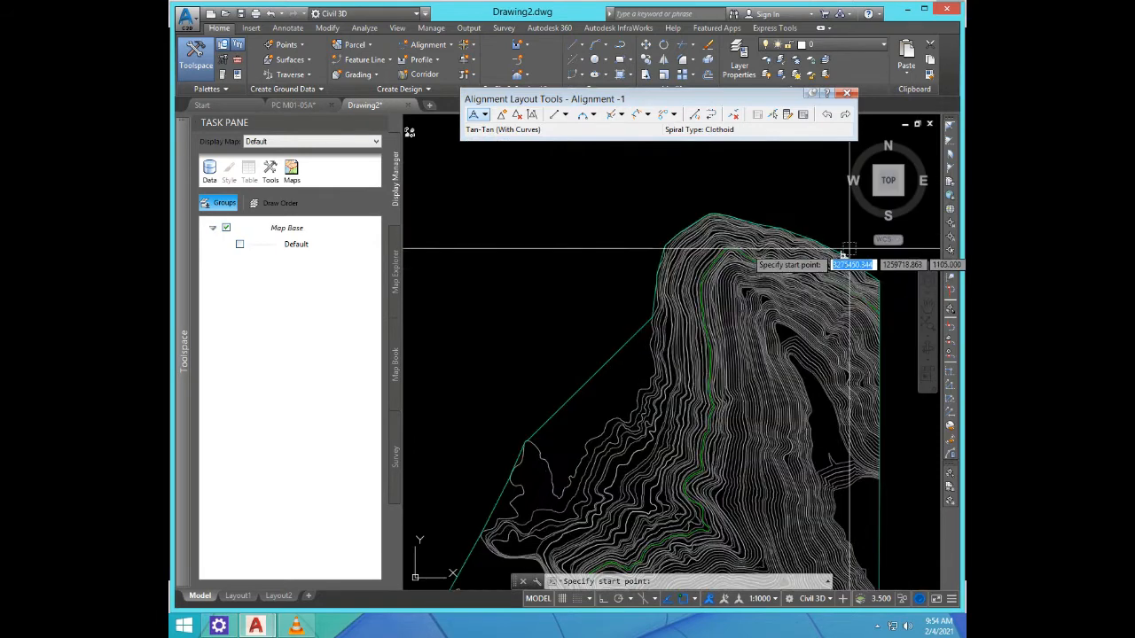
{"action": "left_click", "coordinate": [843, 289]}
{"action": "left_click", "coordinate": [664, 435]}
Step: Continue the curved alignment south through the middle of the site, southwest across the contours, and southeast to an endpoint near the southern end
{"action": "scroll", "coordinate": [690, 285], "scroll_direction": "down", "scroll_amount": 6}
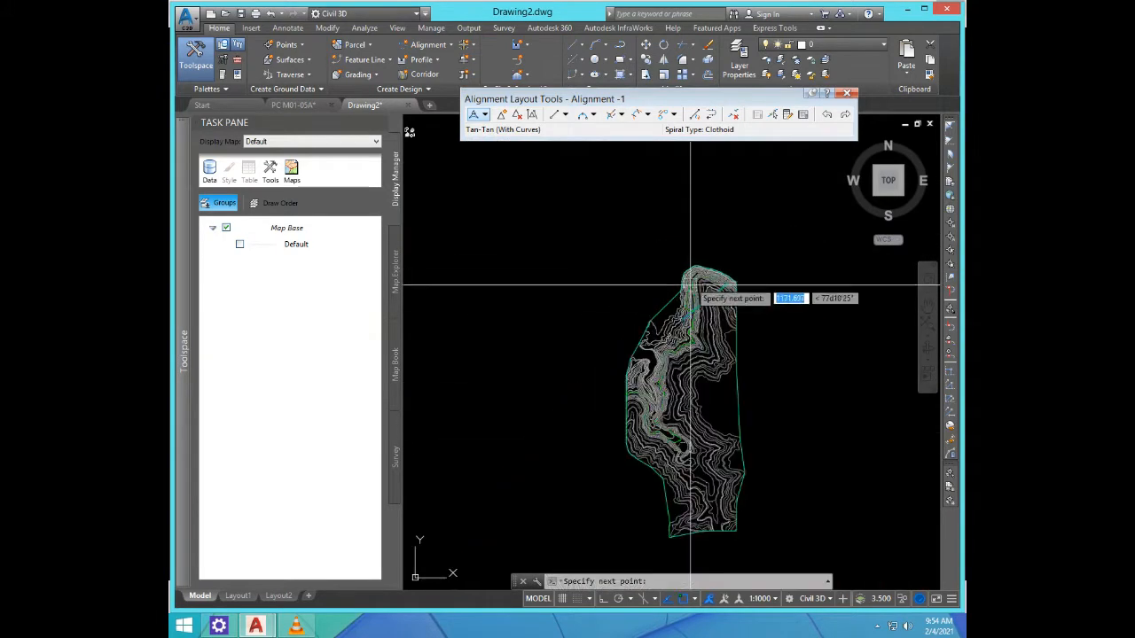
{"action": "scroll", "coordinate": [707, 387], "scroll_direction": "up", "scroll_amount": 5}
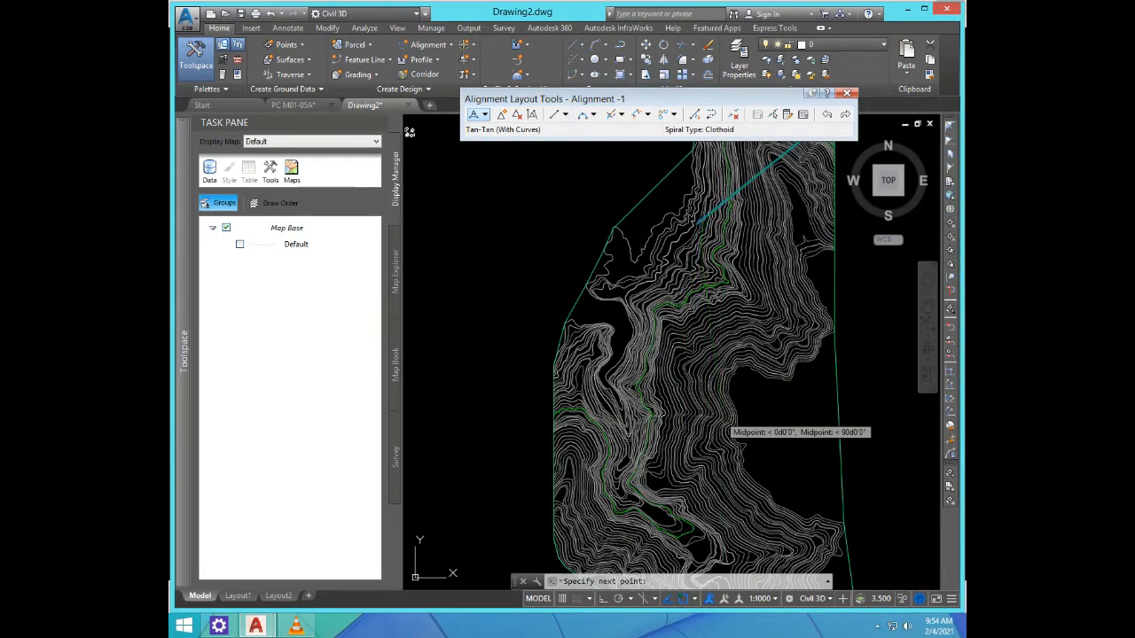
{"action": "scroll", "coordinate": [674, 301], "scroll_direction": "down", "scroll_amount": 5}
{"action": "scroll", "coordinate": [674, 354], "scroll_direction": "up", "scroll_amount": 5}
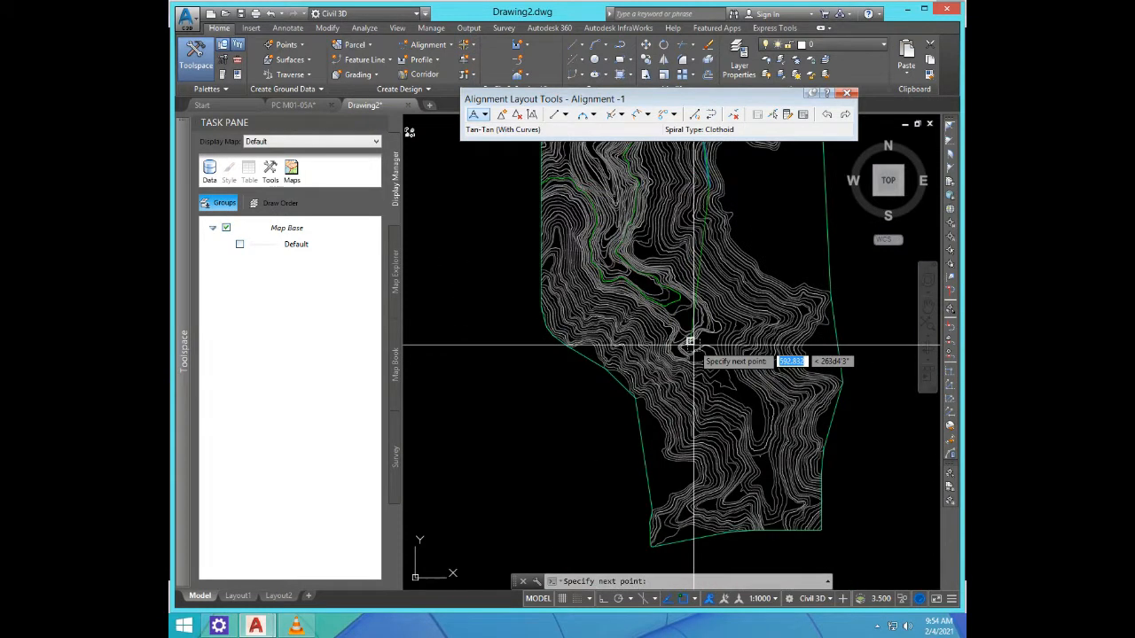
{"action": "scroll", "coordinate": [690, 326], "scroll_direction": "down", "scroll_amount": 3}
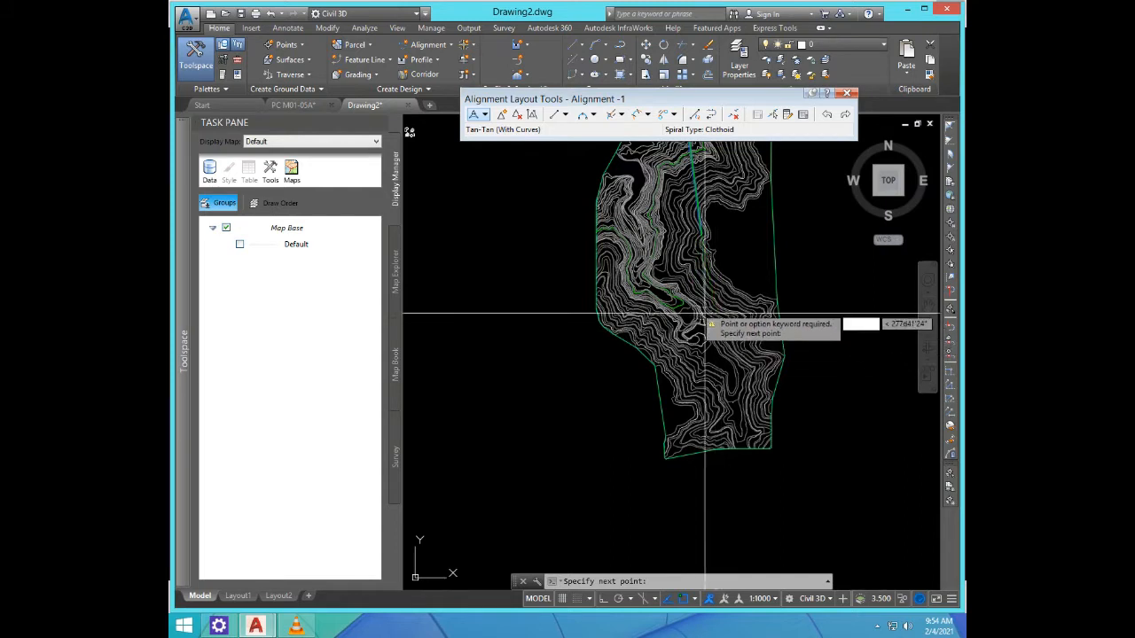
{"action": "left_click", "coordinate": [638, 304]}
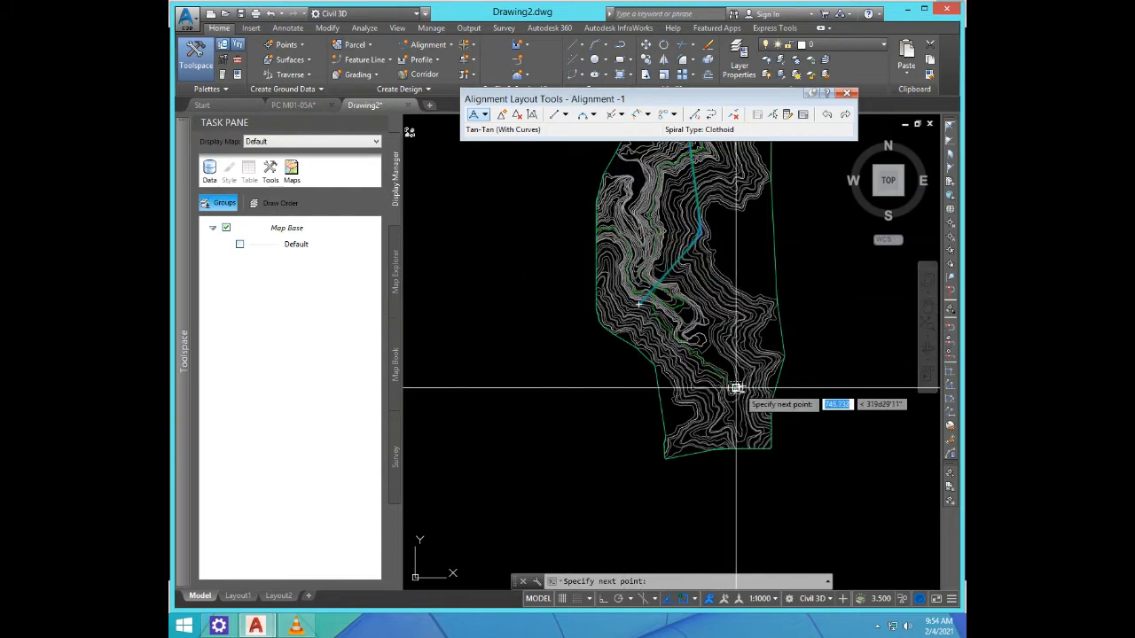
{"action": "left_click", "coordinate": [736, 387]}
{"action": "key", "text": "Return"}
Step: Examine the alignment's curves and station labels towards its northeastern start, and close the alignment layout tools
{"action": "scroll", "coordinate": [646, 248], "scroll_direction": "up", "scroll_amount": 3}
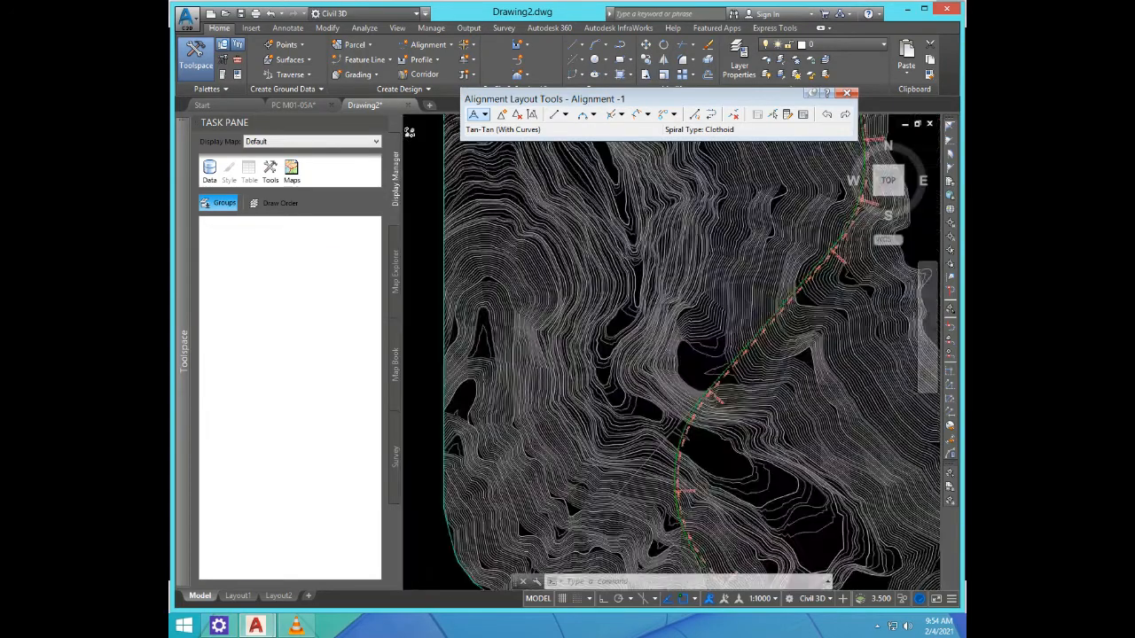
{"action": "scroll", "coordinate": [674, 266], "scroll_direction": "down", "scroll_amount": 5}
{"action": "scroll", "coordinate": [736, 292], "scroll_direction": "up", "scroll_amount": 4}
{"action": "scroll", "coordinate": [763, 301], "scroll_direction": "down", "scroll_amount": 4}
{"action": "scroll", "coordinate": [774, 323], "scroll_direction": "up", "scroll_amount": 4}
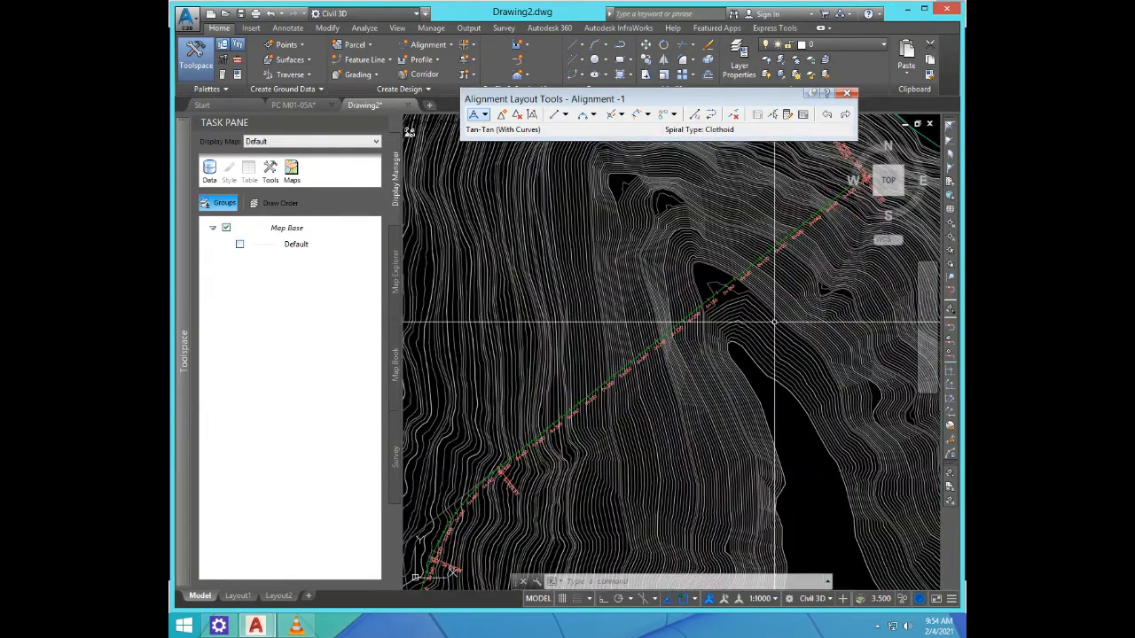
{"action": "scroll", "coordinate": [775, 323], "scroll_direction": "down", "scroll_amount": 5}
{"action": "scroll", "coordinate": [803, 251], "scroll_direction": "up", "scroll_amount": 4}
{"action": "scroll", "coordinate": [801, 274], "scroll_direction": "down", "scroll_amount": 2}
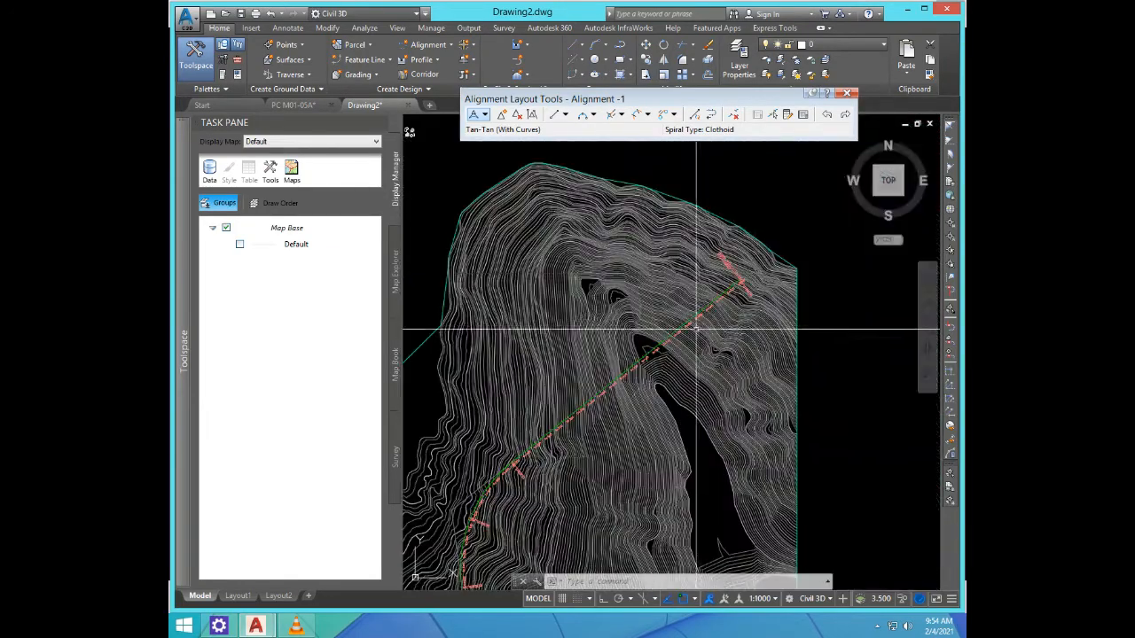
{"action": "scroll", "coordinate": [700, 319], "scroll_direction": "up", "scroll_amount": 3}
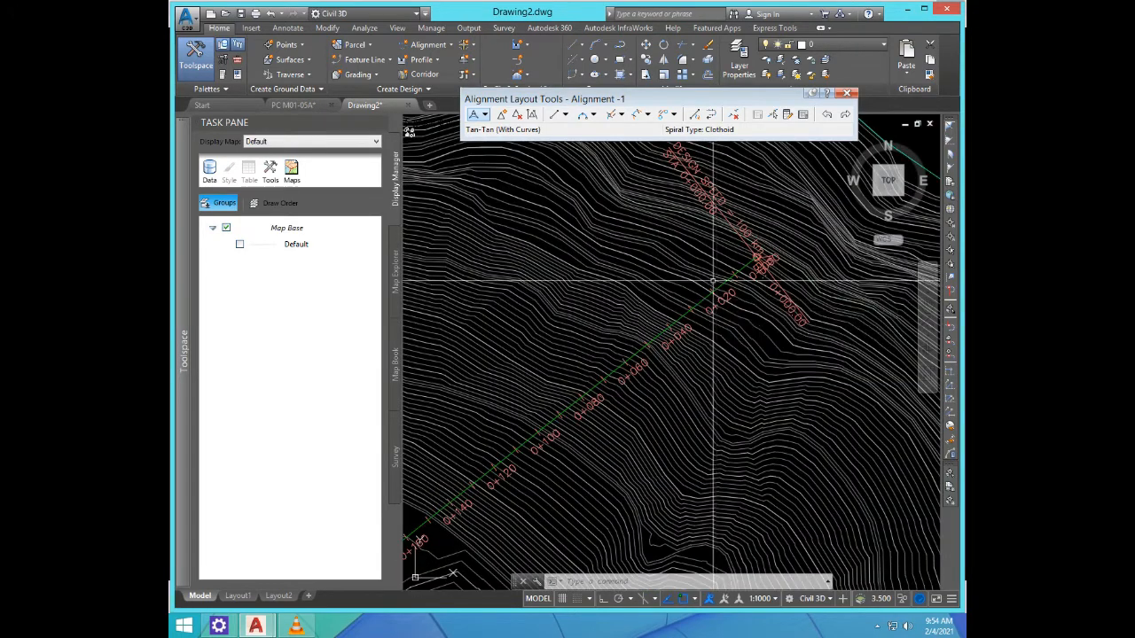
{"action": "scroll", "coordinate": [714, 297], "scroll_direction": "down", "scroll_amount": 3}
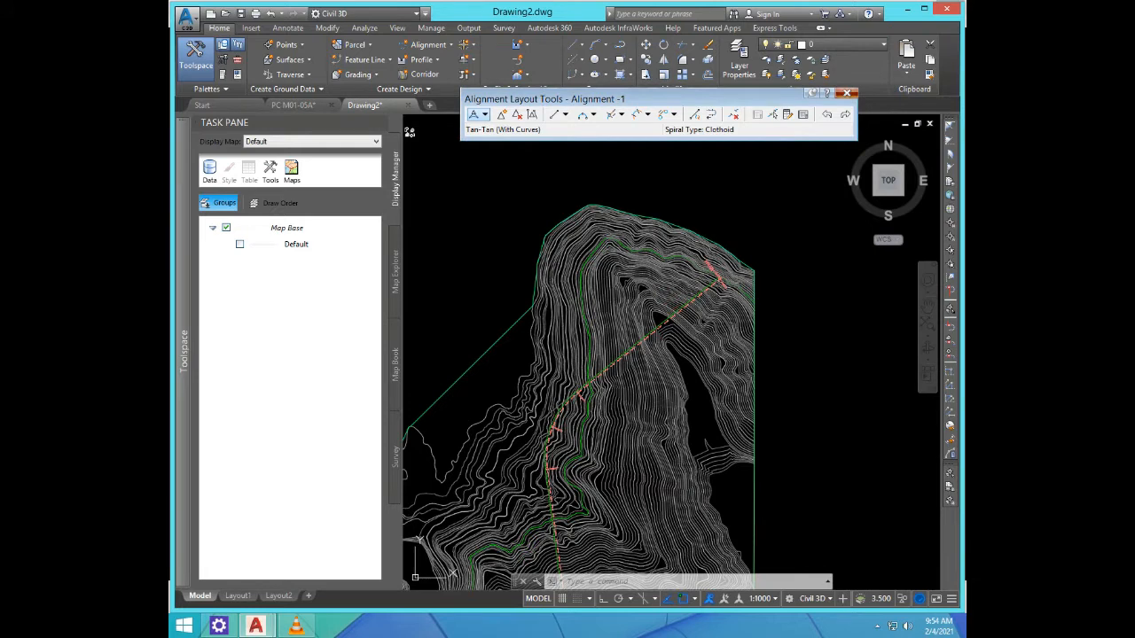
{"action": "left_click", "coordinate": [847, 92]}
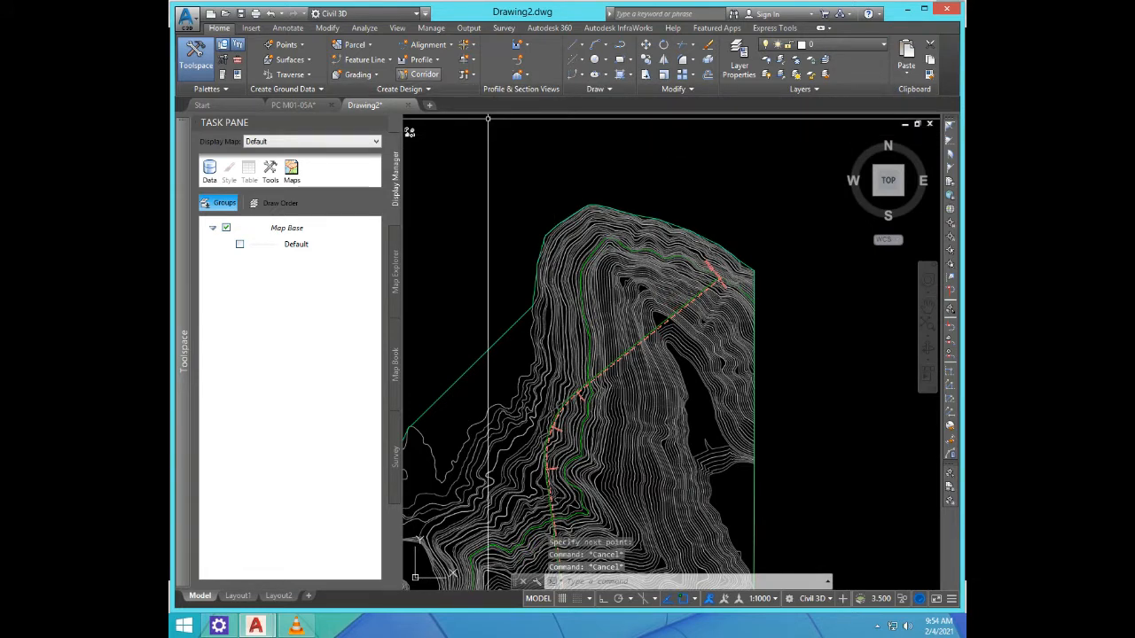
Step: Try to create a corridor in the drawing
{"action": "left_click", "coordinate": [424, 73]}
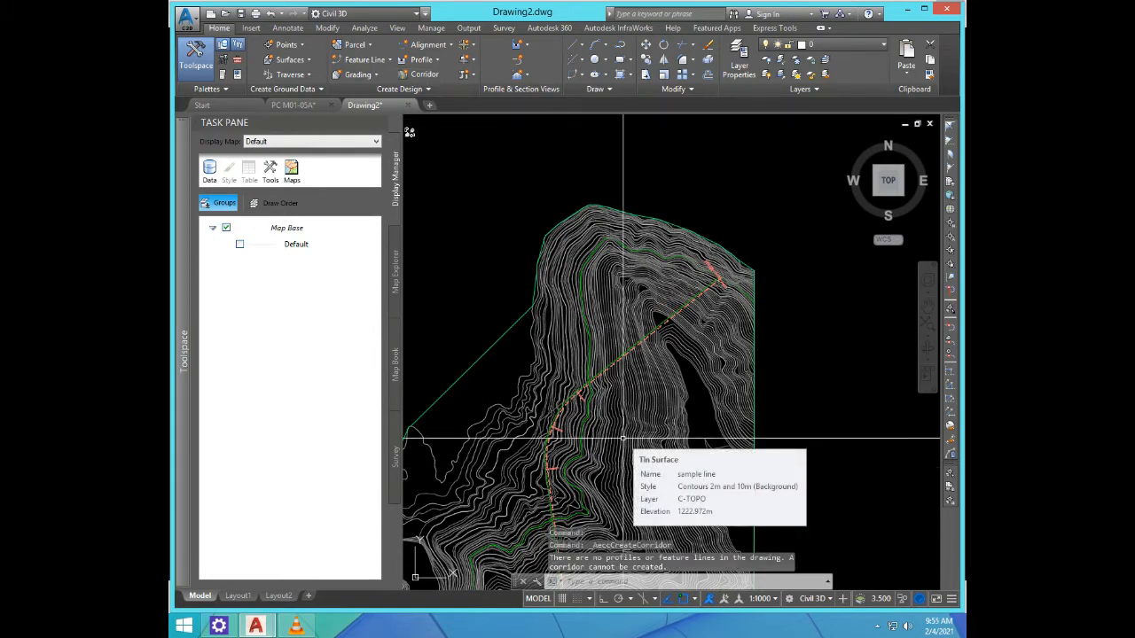
{"action": "scroll", "coordinate": [623, 264], "scroll_direction": "down", "scroll_amount": 4}
{"action": "scroll", "coordinate": [623, 284], "scroll_direction": "up", "scroll_amount": 2}
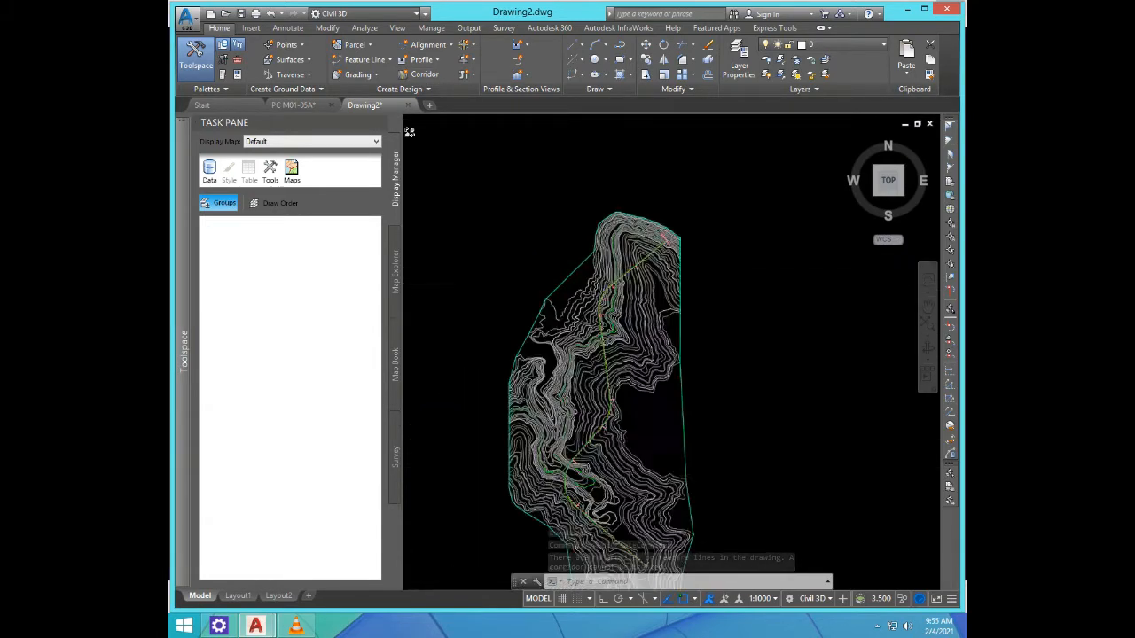
{"action": "scroll", "coordinate": [676, 264], "scroll_direction": "up", "scroll_amount": 6}
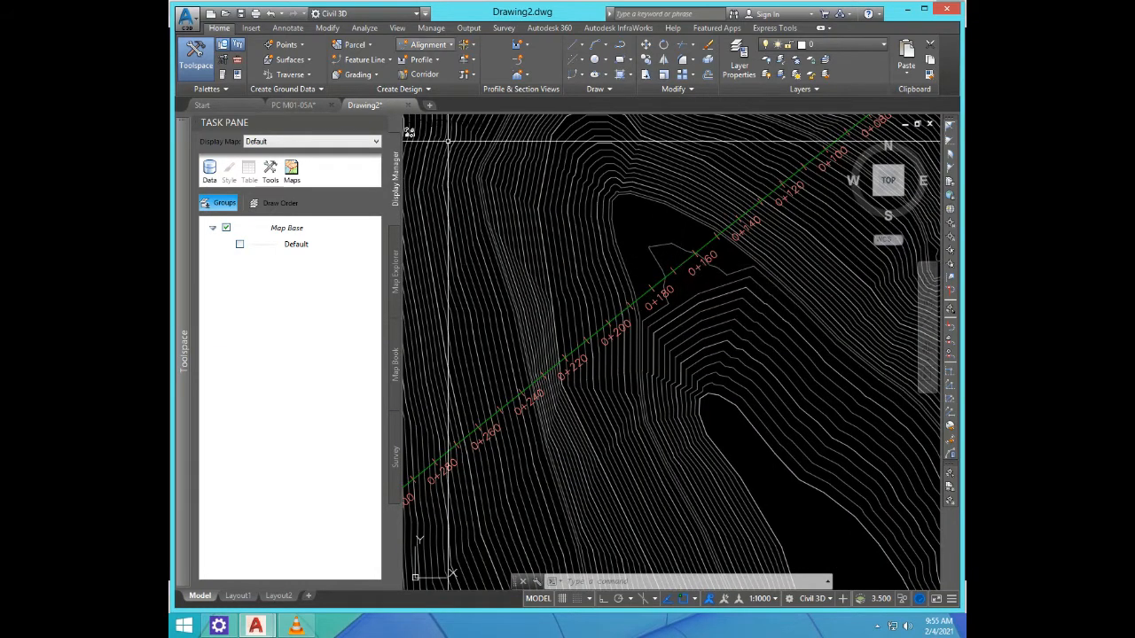
Step: Create a surface profile of the sample line surface along Alignment -1 over the full station range
{"action": "left_click", "coordinate": [424, 59]}
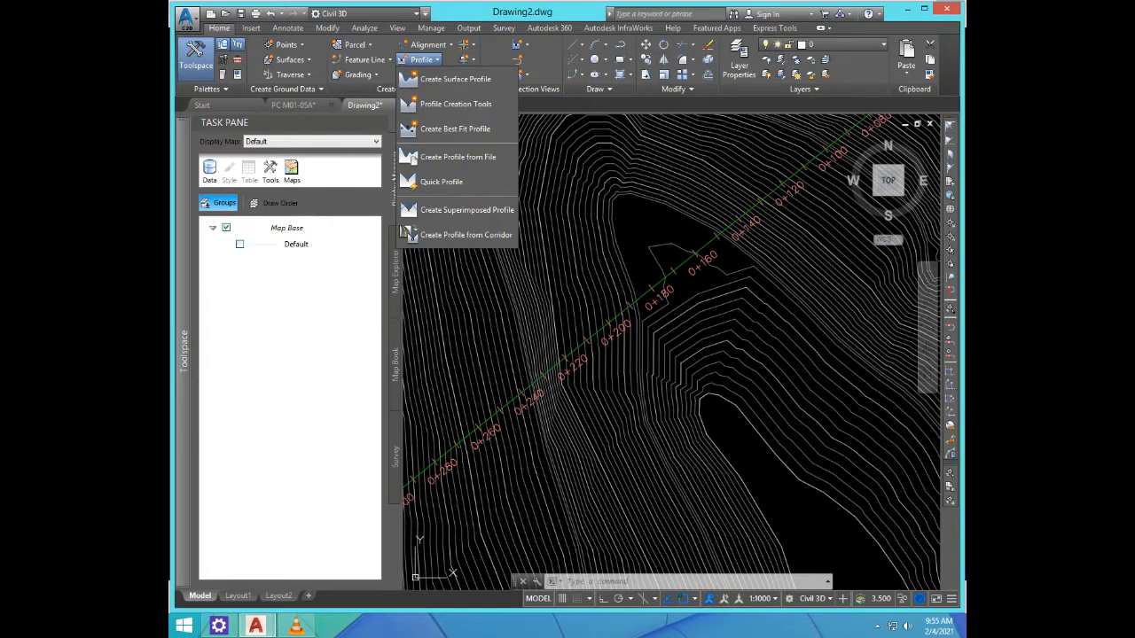
{"action": "left_click", "coordinate": [455, 79]}
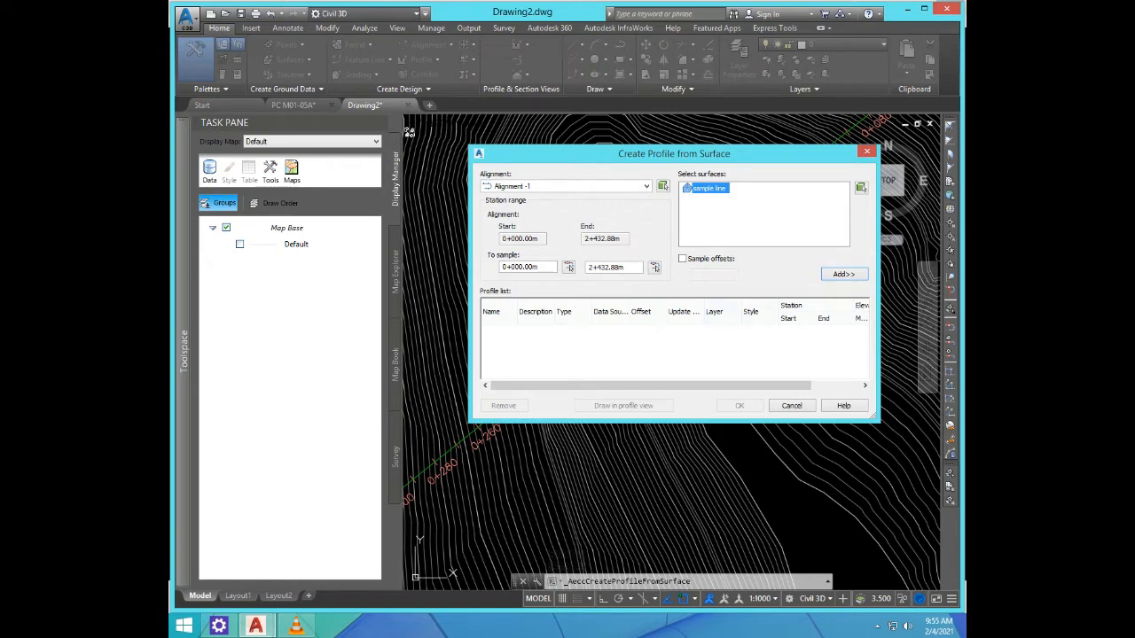
{"action": "left_click", "coordinate": [842, 274]}
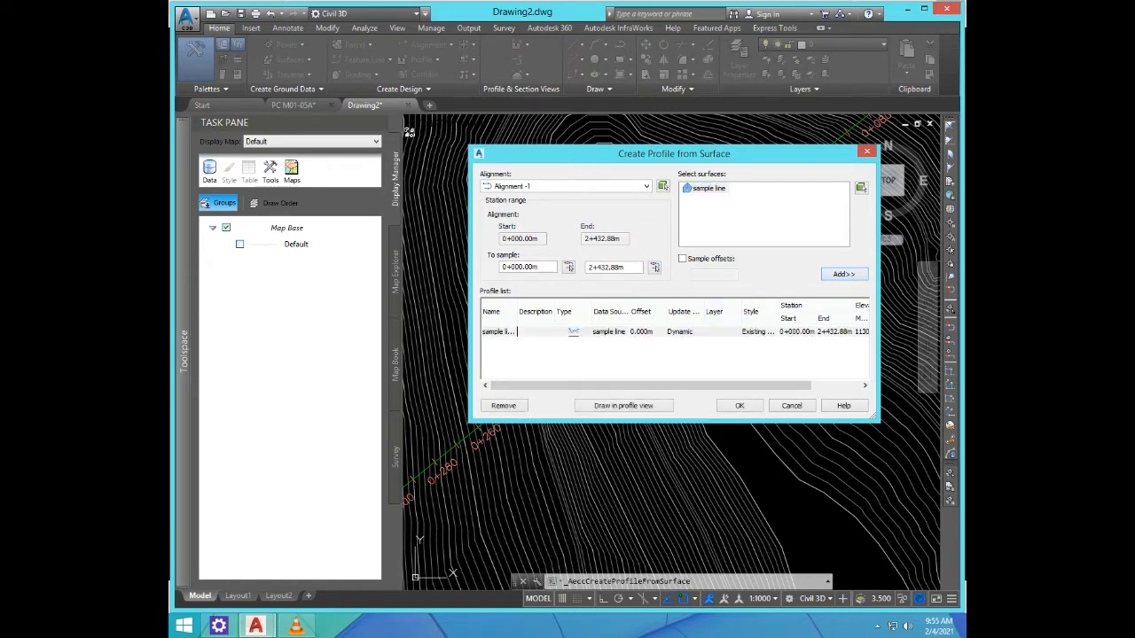
{"action": "left_click", "coordinate": [517, 332]}
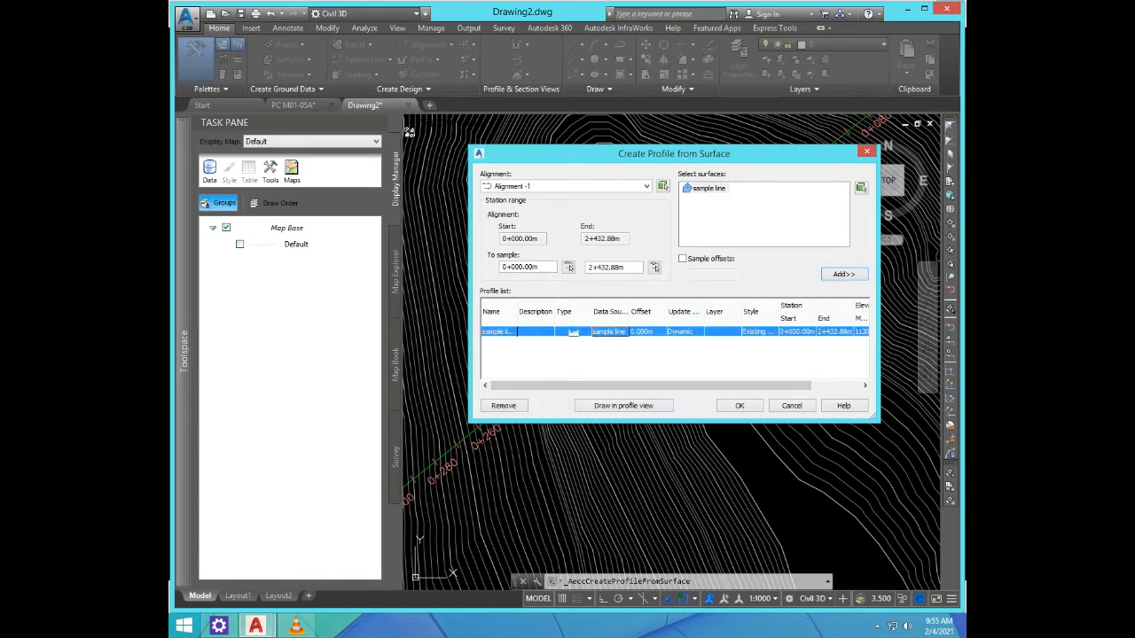
{"action": "left_click", "coordinate": [740, 405]}
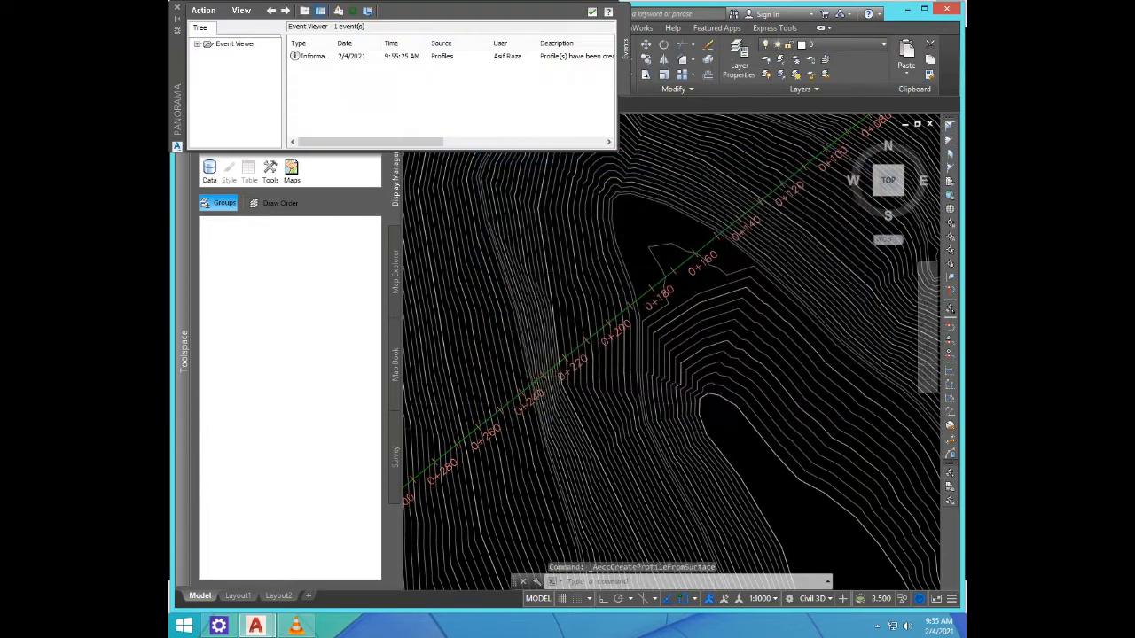
Step: Reopen surface profile creation for Alignment -1 and start drawing its sample line profile in a profile view
{"action": "scroll", "coordinate": [601, 347], "scroll_direction": "down", "scroll_amount": 3}
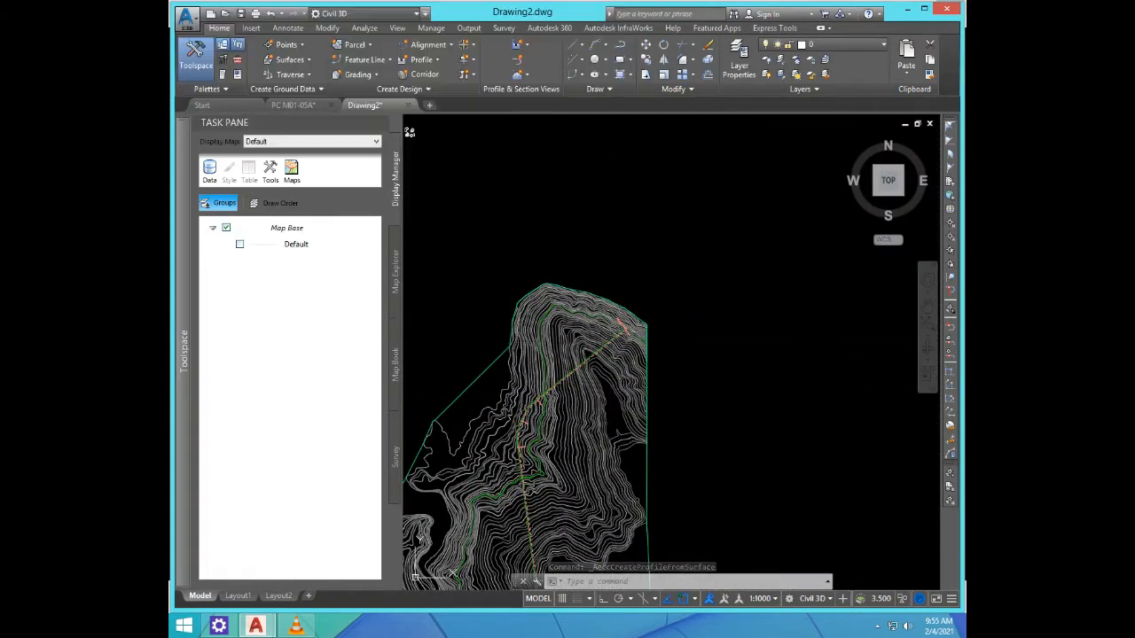
{"action": "scroll", "coordinate": [633, 278], "scroll_direction": "down", "scroll_amount": 3}
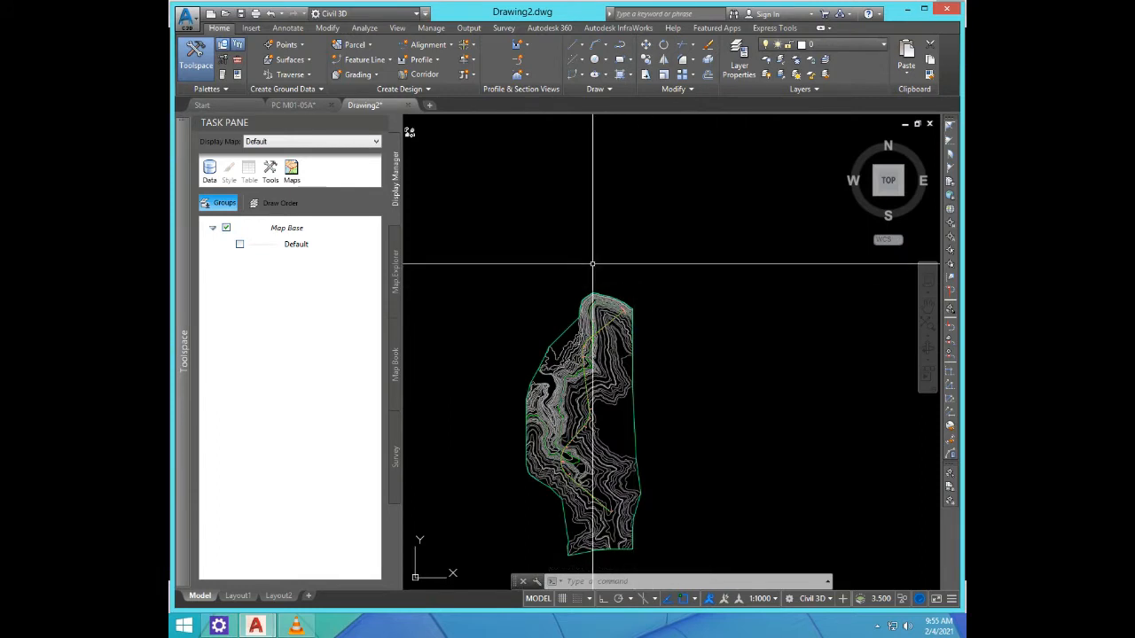
{"action": "left_click", "coordinate": [422, 60]}
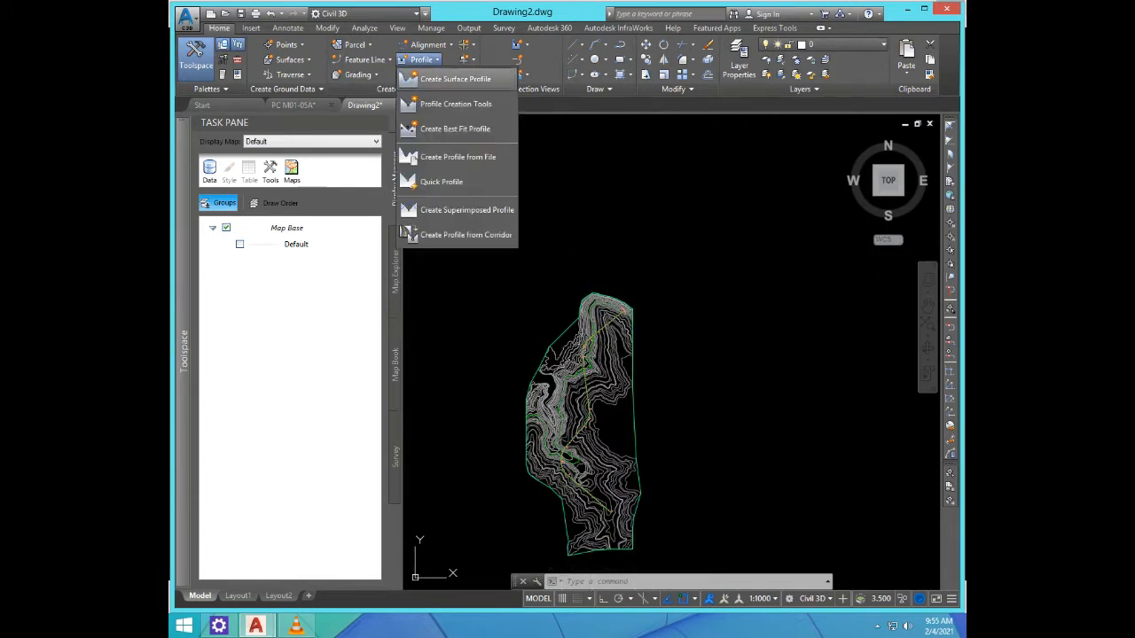
{"action": "left_click", "coordinate": [455, 79]}
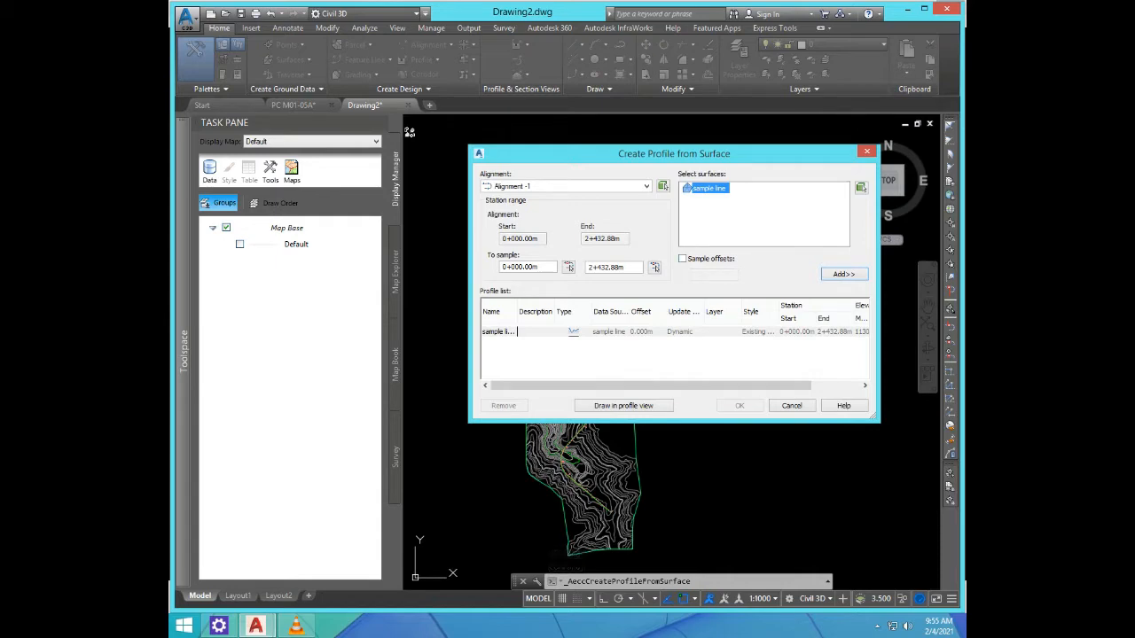
{"action": "left_click", "coordinate": [623, 406]}
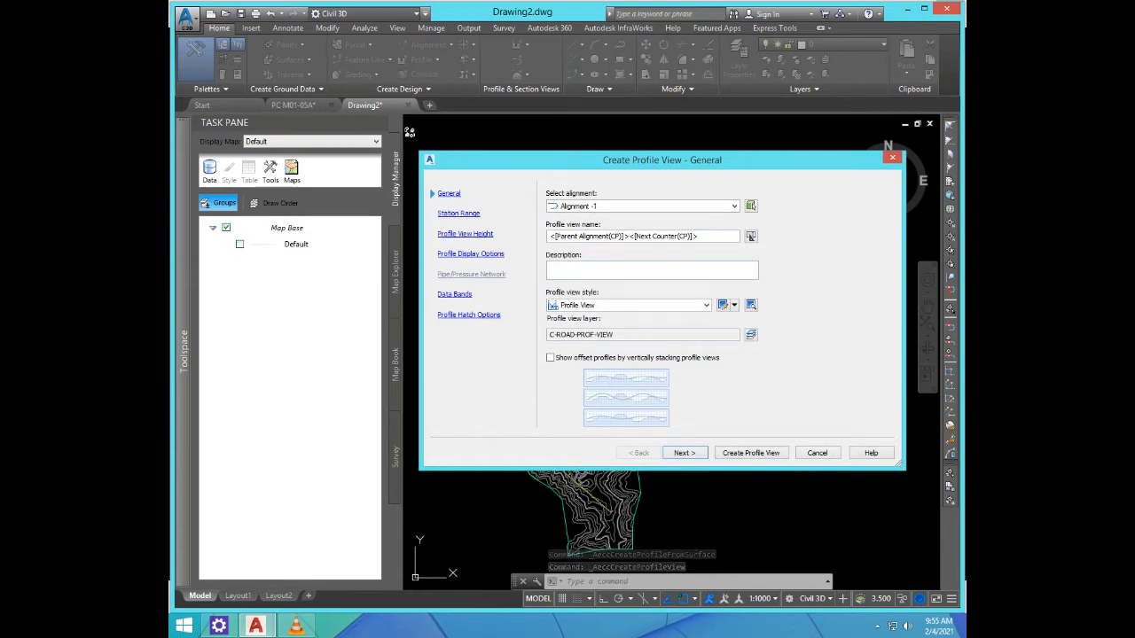
Step: Set up Alignment -1's profile view with the Profile View style and a user-specified station range from 0+000.00m to 2+432.88m
{"action": "left_click", "coordinate": [627, 305]}
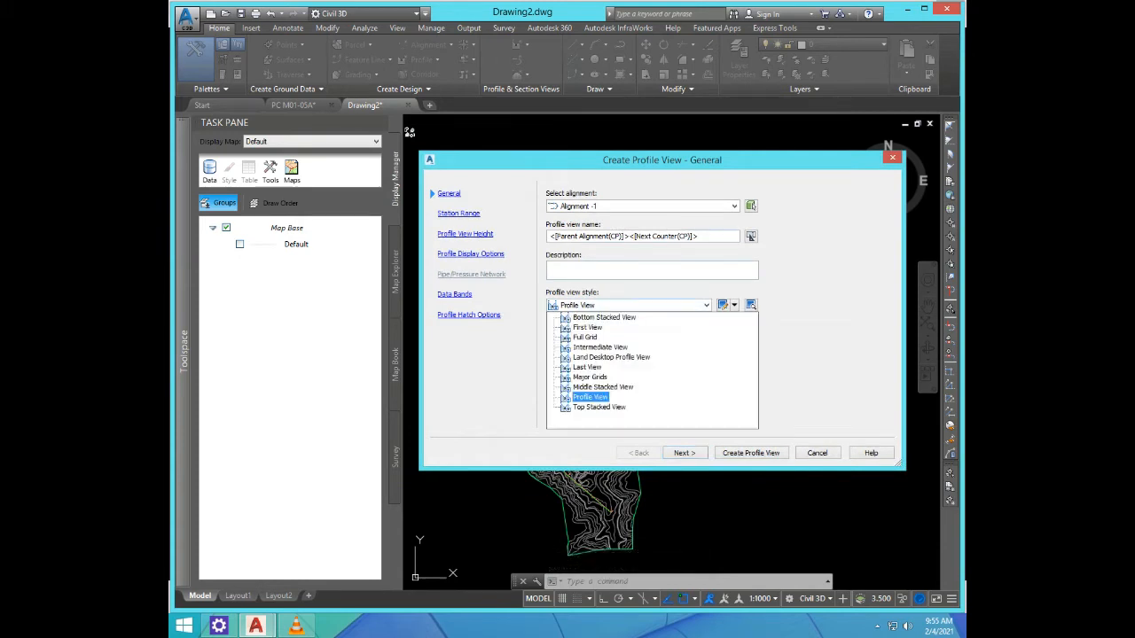
{"action": "left_click", "coordinate": [590, 397]}
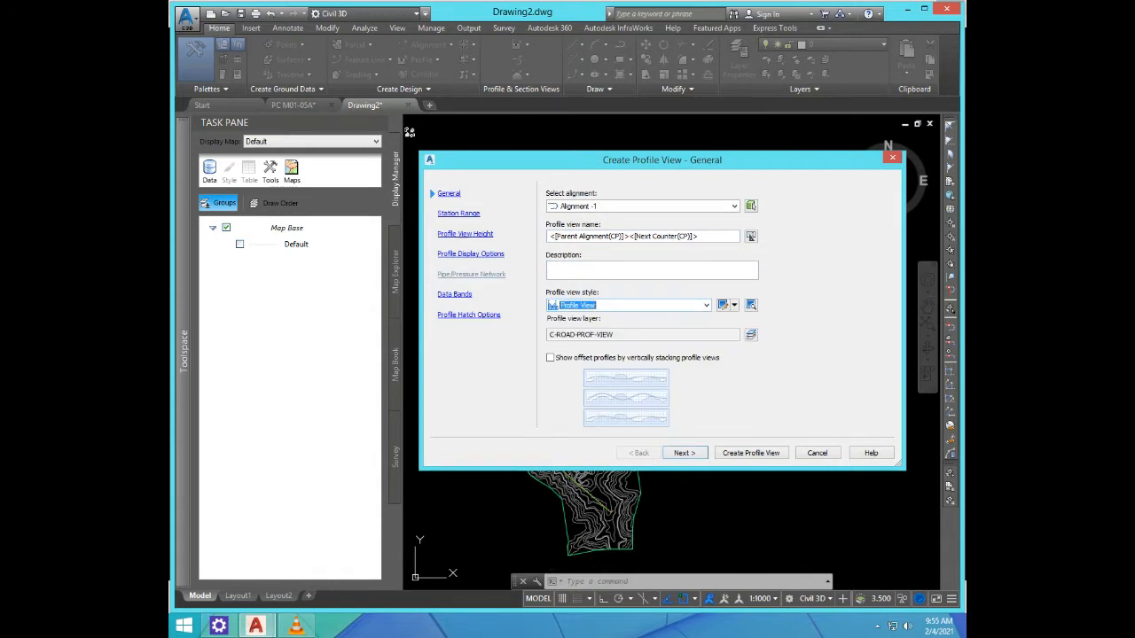
{"action": "left_click", "coordinate": [684, 452]}
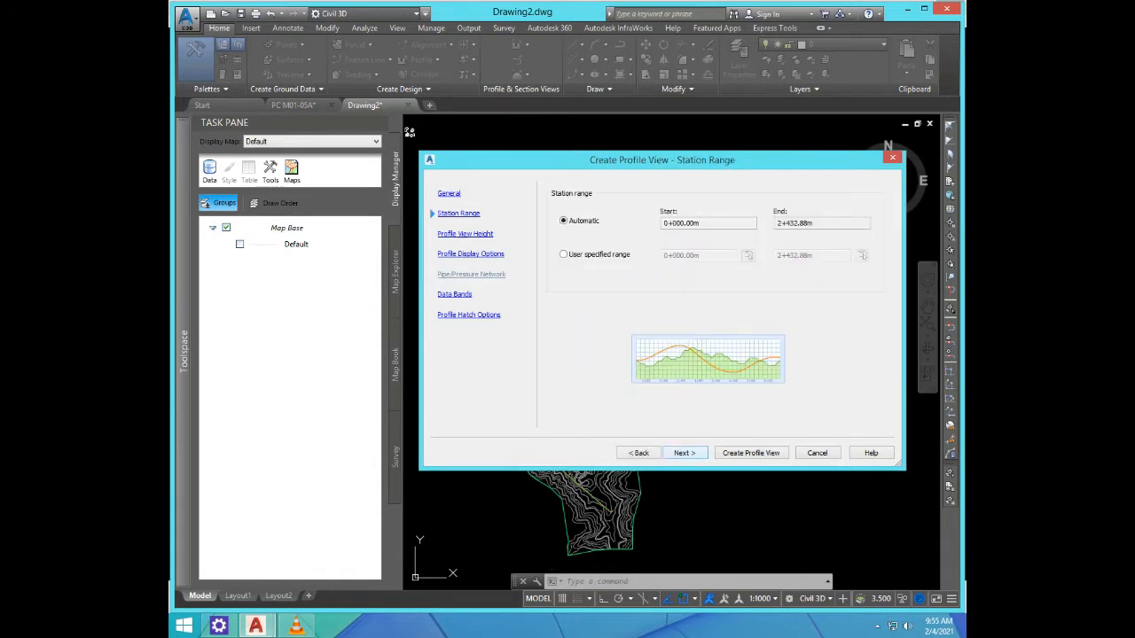
{"action": "left_click", "coordinate": [563, 255]}
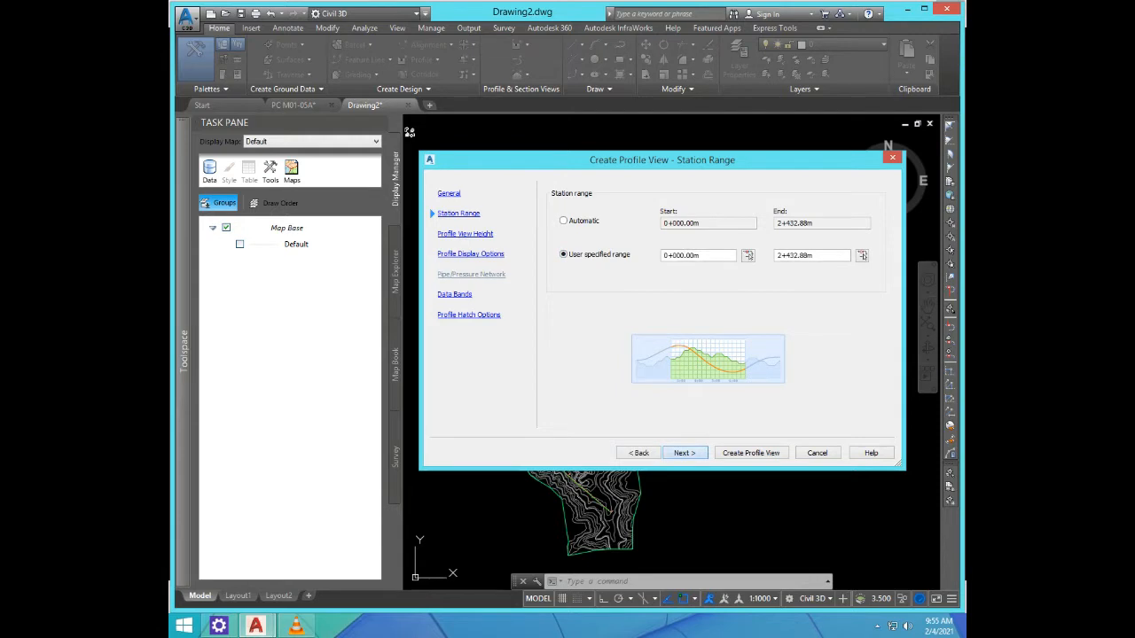
Step: Accept the remaining profile view settings with the EG-FG Elevations and Stations band set, and place the view northeast of the surface
{"action": "left_click", "coordinate": [684, 452]}
{"action": "left_click", "coordinate": [684, 452]}
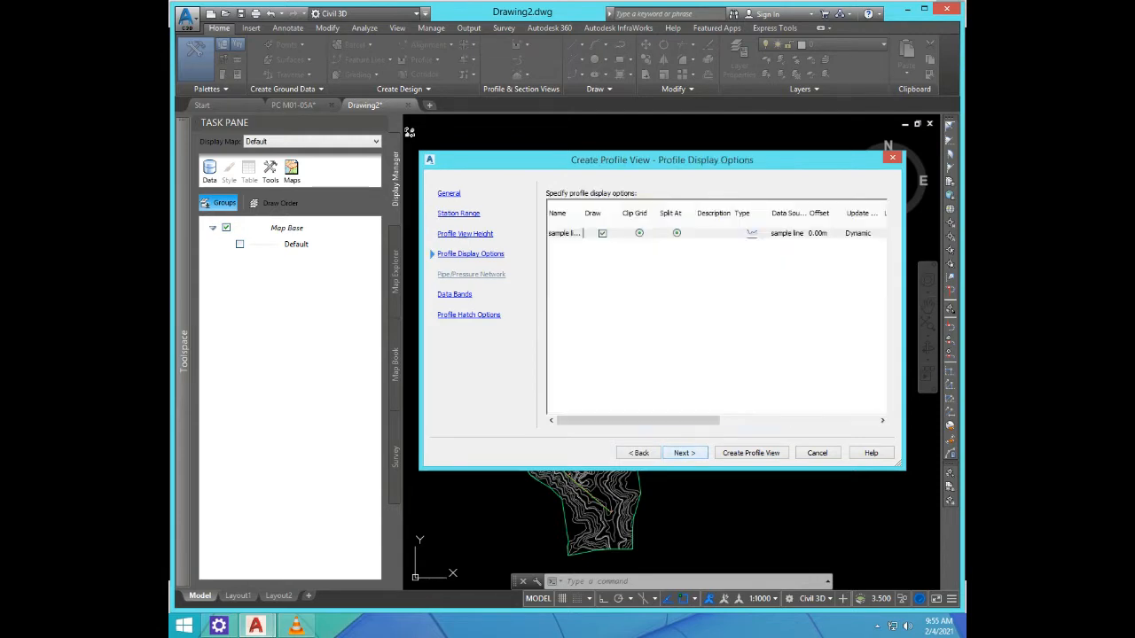
{"action": "left_click", "coordinate": [683, 452]}
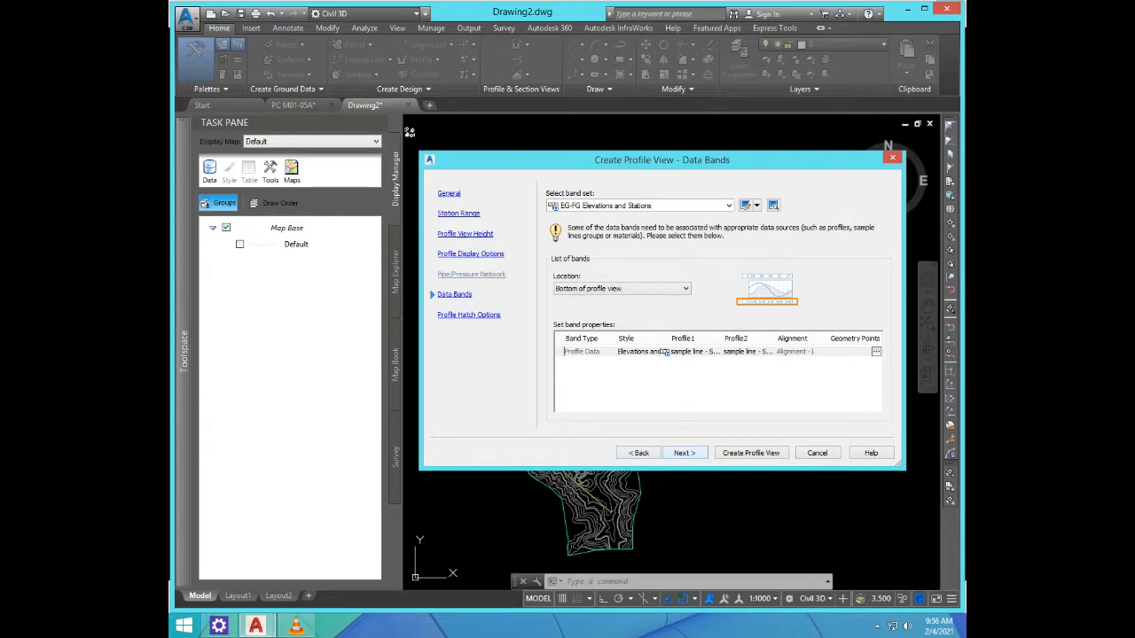
{"action": "left_click", "coordinate": [683, 452]}
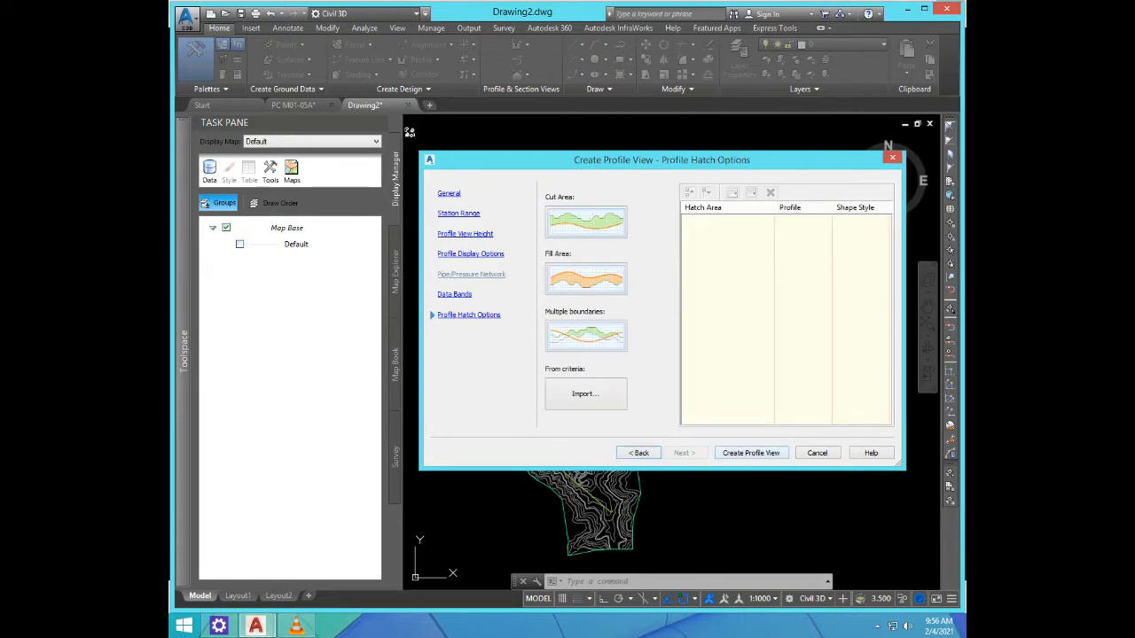
{"action": "left_click", "coordinate": [750, 452]}
{"action": "left_click", "coordinate": [681, 258]}
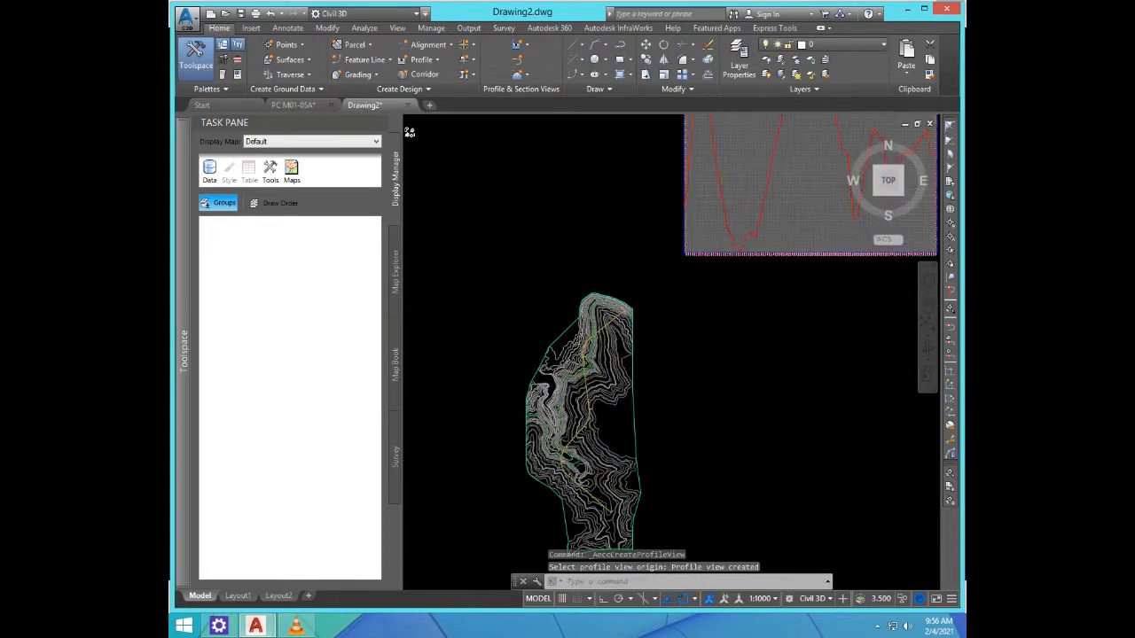
Step: Create a new layout profile in the profile view with the Design Profile style and Complete Label Set
{"action": "scroll", "coordinate": [642, 243], "scroll_direction": "down", "scroll_amount": 3}
{"action": "scroll", "coordinate": [697, 299], "scroll_direction": "up", "scroll_amount": 6}
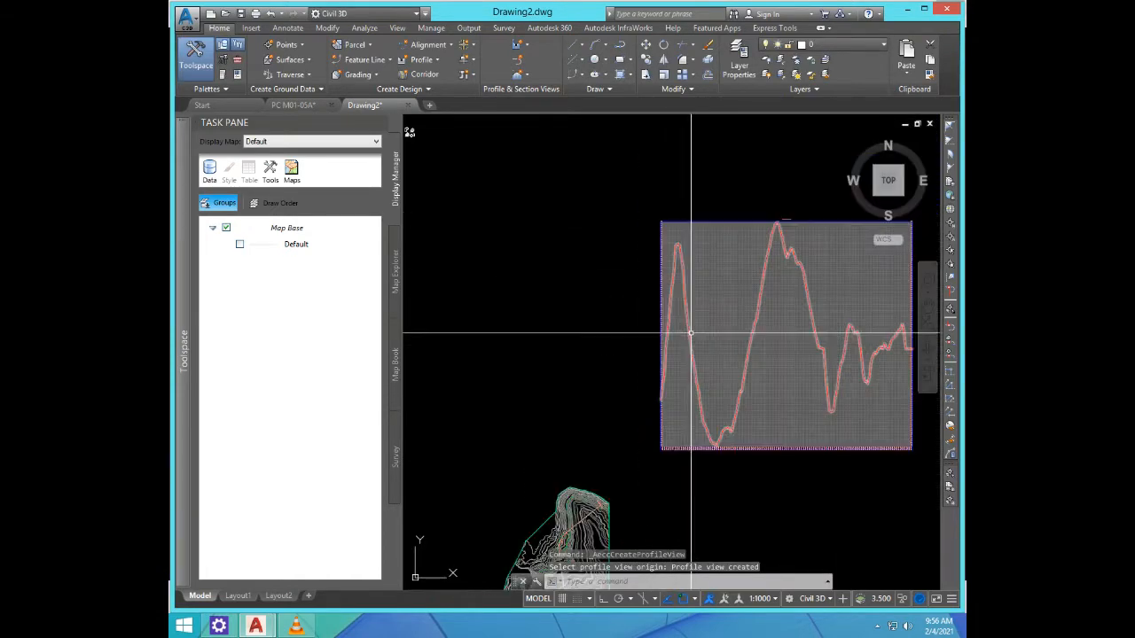
{"action": "scroll", "coordinate": [705, 222], "scroll_direction": "up", "scroll_amount": 8}
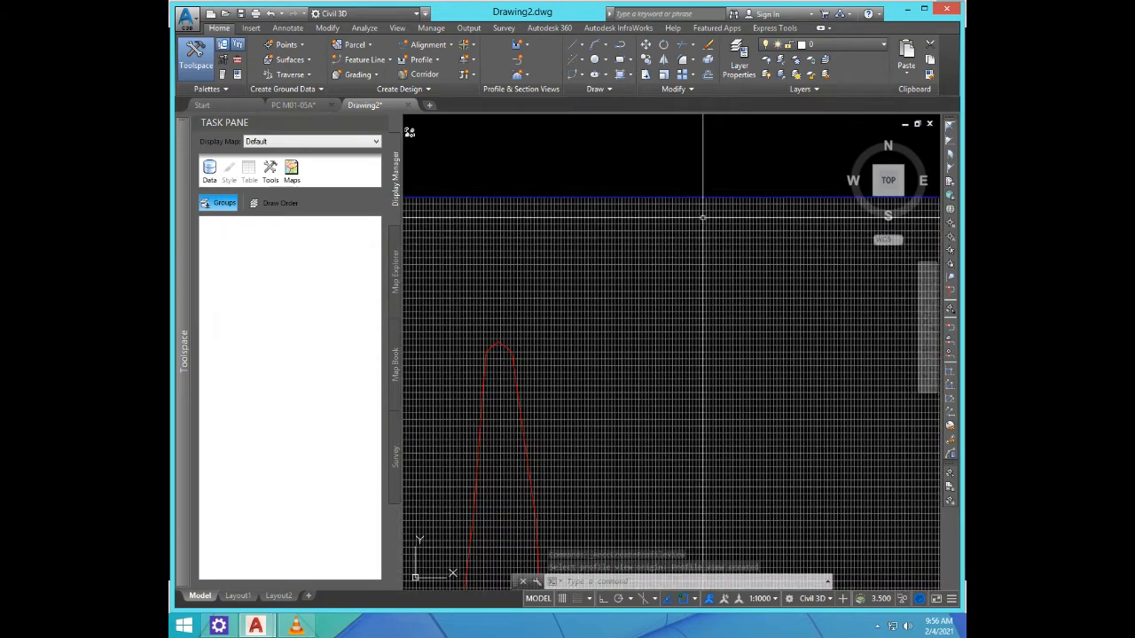
{"action": "left_click", "coordinate": [698, 240]}
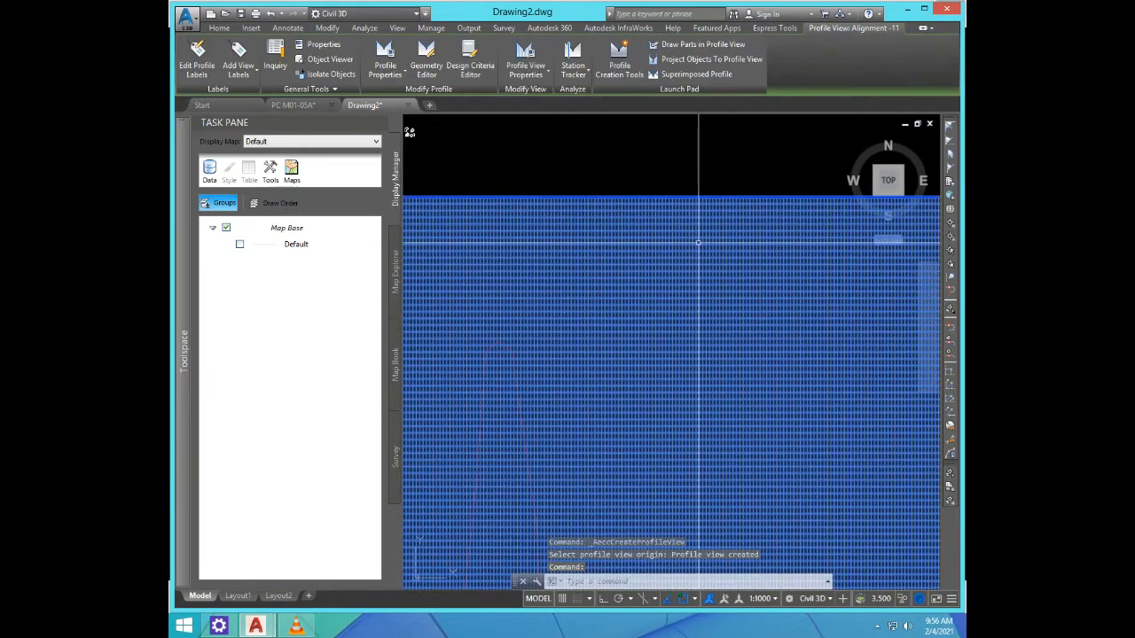
{"action": "scroll", "coordinate": [627, 223], "scroll_direction": "down", "scroll_amount": 7}
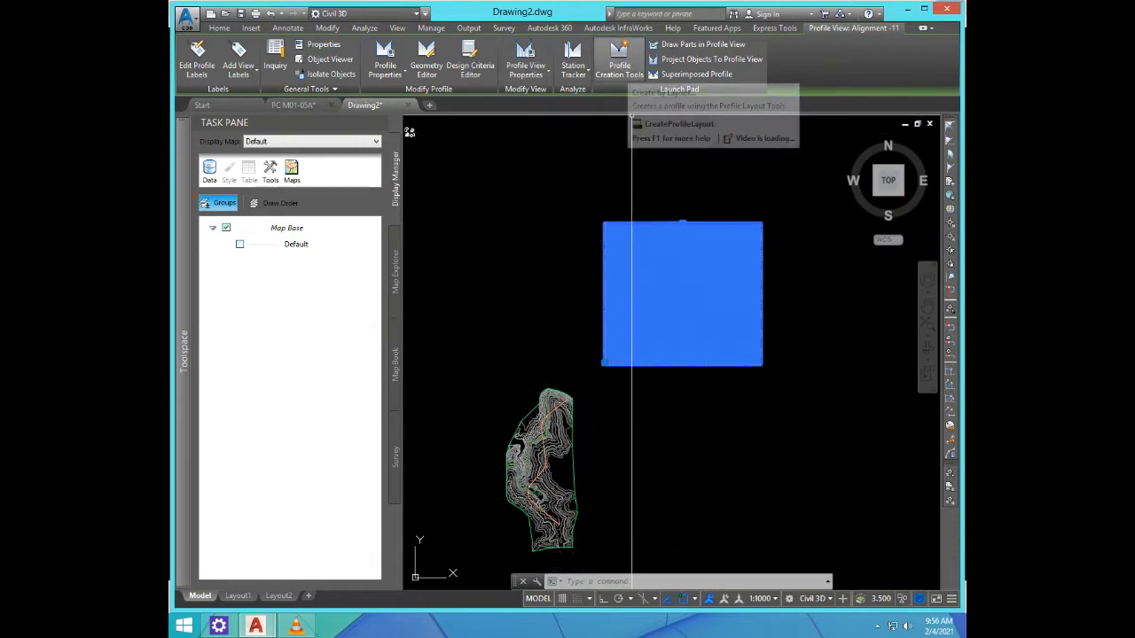
{"action": "left_click", "coordinate": [619, 62]}
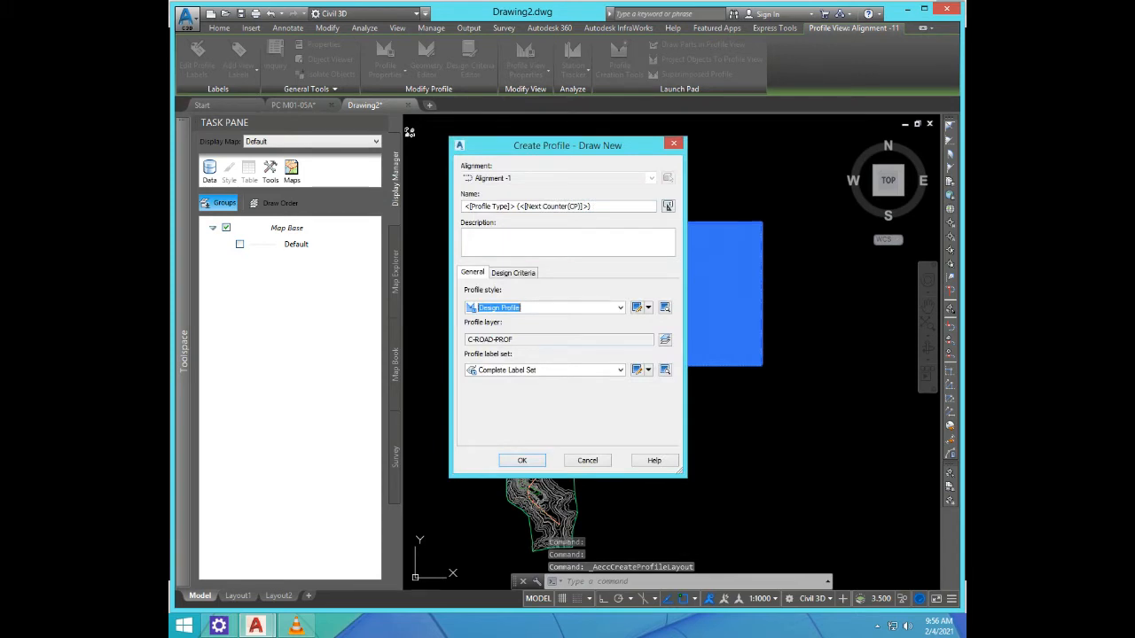
{"action": "left_click", "coordinate": [522, 460]}
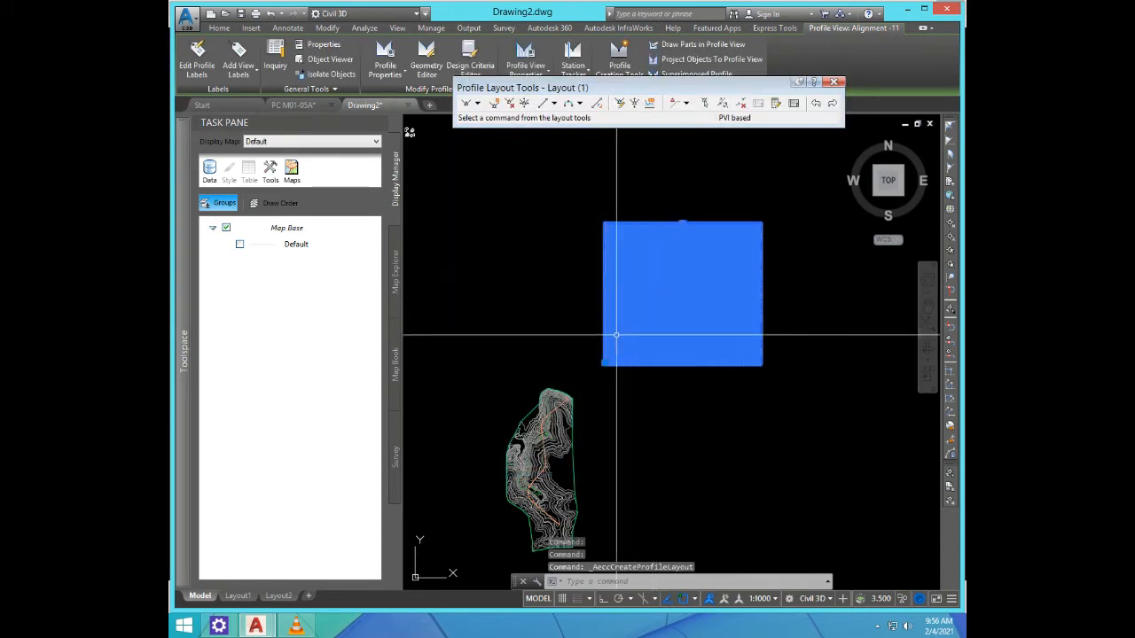
Step: Draw the layout profile as three tangents with curves from the start to the end of the profile view, with two intermediate PVIs
{"action": "scroll", "coordinate": [613, 335], "scroll_direction": "up", "scroll_amount": 3}
{"action": "left_click", "coordinate": [477, 103]}
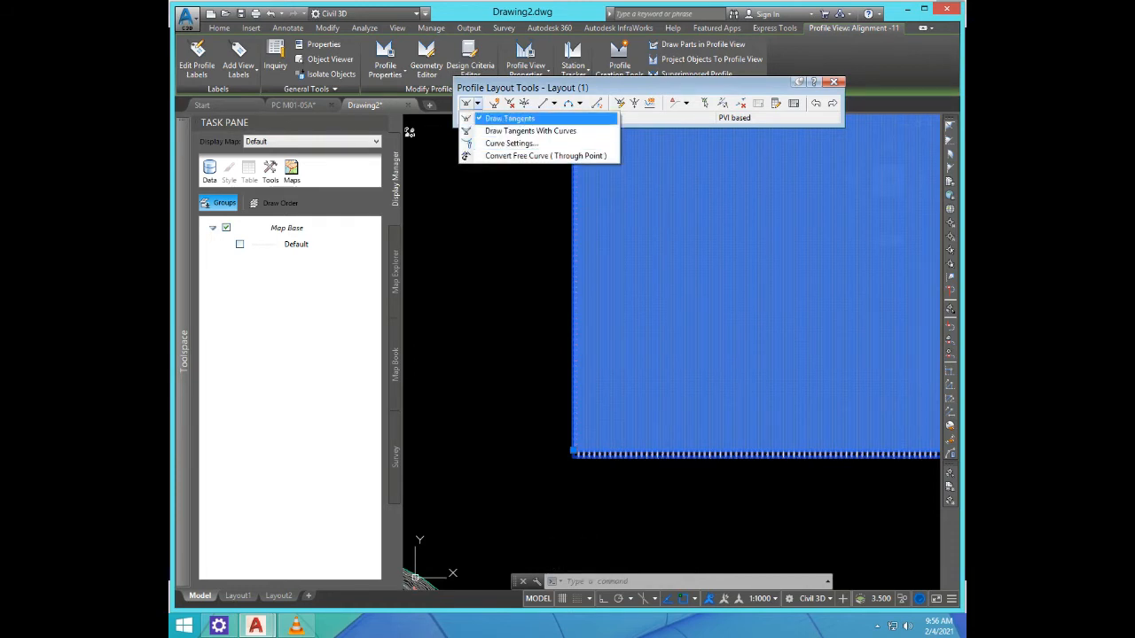
{"action": "left_click", "coordinate": [530, 130]}
{"action": "scroll", "coordinate": [573, 363], "scroll_direction": "down", "scroll_amount": 3}
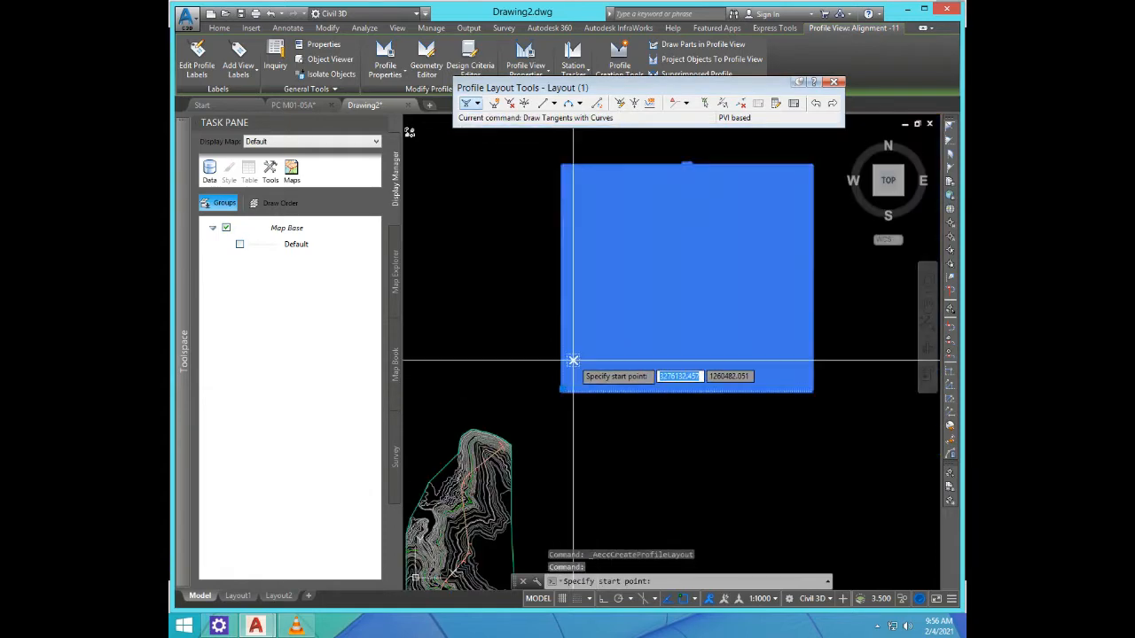
{"action": "scroll", "coordinate": [556, 285], "scroll_direction": "up", "scroll_amount": 5}
{"action": "scroll", "coordinate": [583, 381], "scroll_direction": "down", "scroll_amount": 3}
{"action": "scroll", "coordinate": [582, 347], "scroll_direction": "up", "scroll_amount": 3}
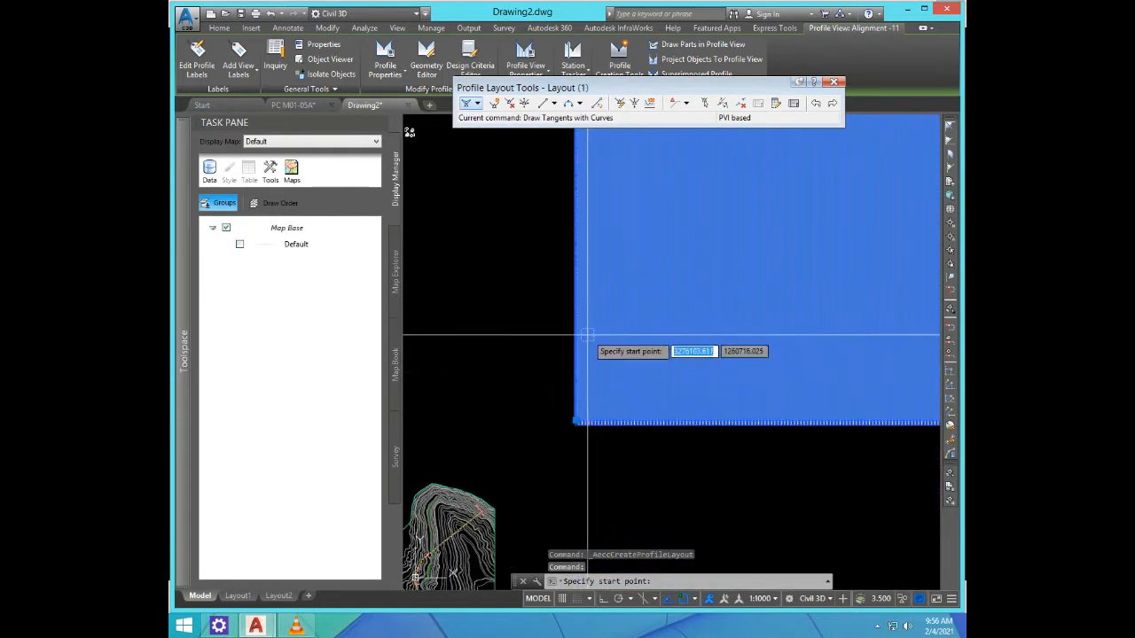
{"action": "left_click", "coordinate": [601, 385]}
{"action": "scroll", "coordinate": [600, 385], "scroll_direction": "down", "scroll_amount": 3}
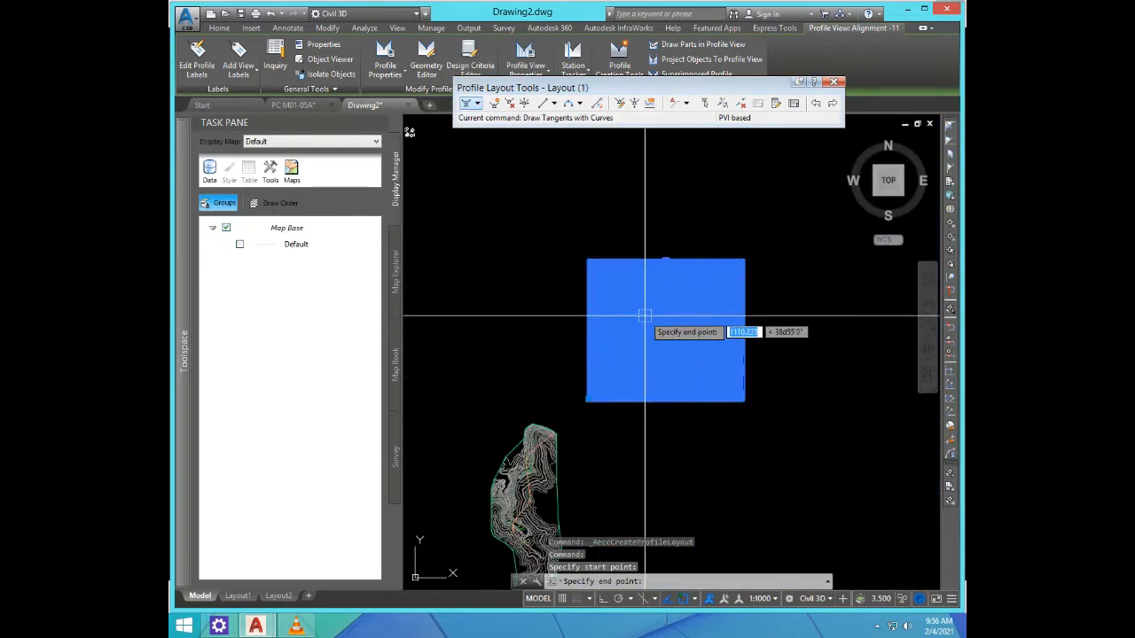
{"action": "left_click", "coordinate": [707, 323]}
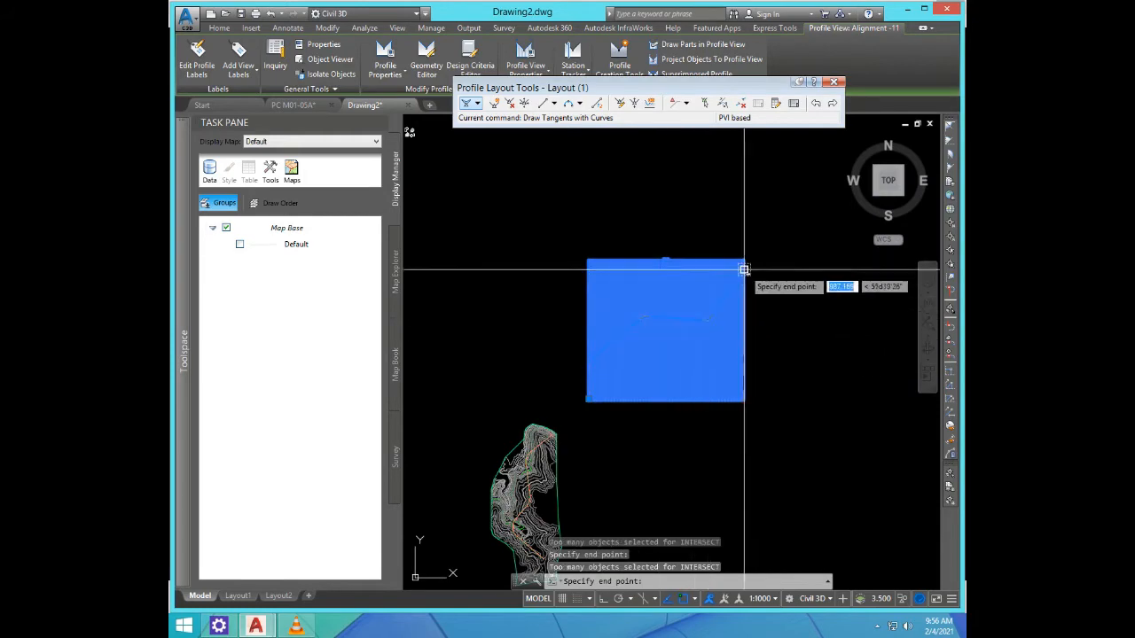
Step: Examine the layout profile's tangents and curves against the surface profile, and close the profile layout tools
{"action": "scroll", "coordinate": [700, 360], "scroll_direction": "up", "scroll_amount": 5}
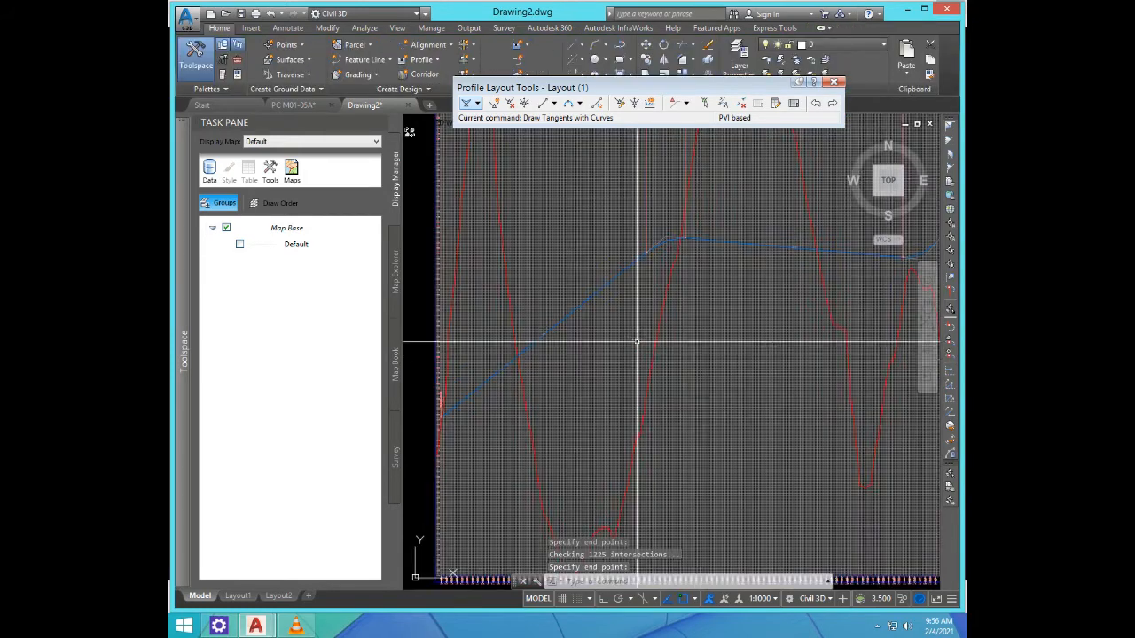
{"action": "scroll", "coordinate": [691, 368], "scroll_direction": "down", "scroll_amount": 5}
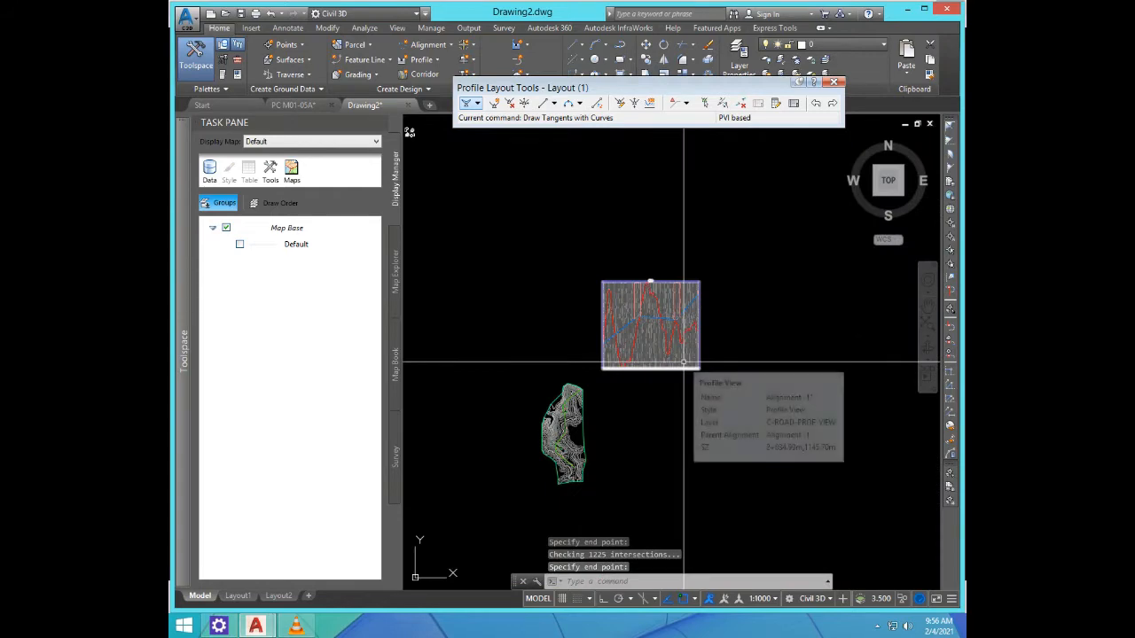
{"action": "scroll", "coordinate": [662, 351], "scroll_direction": "up", "scroll_amount": 5}
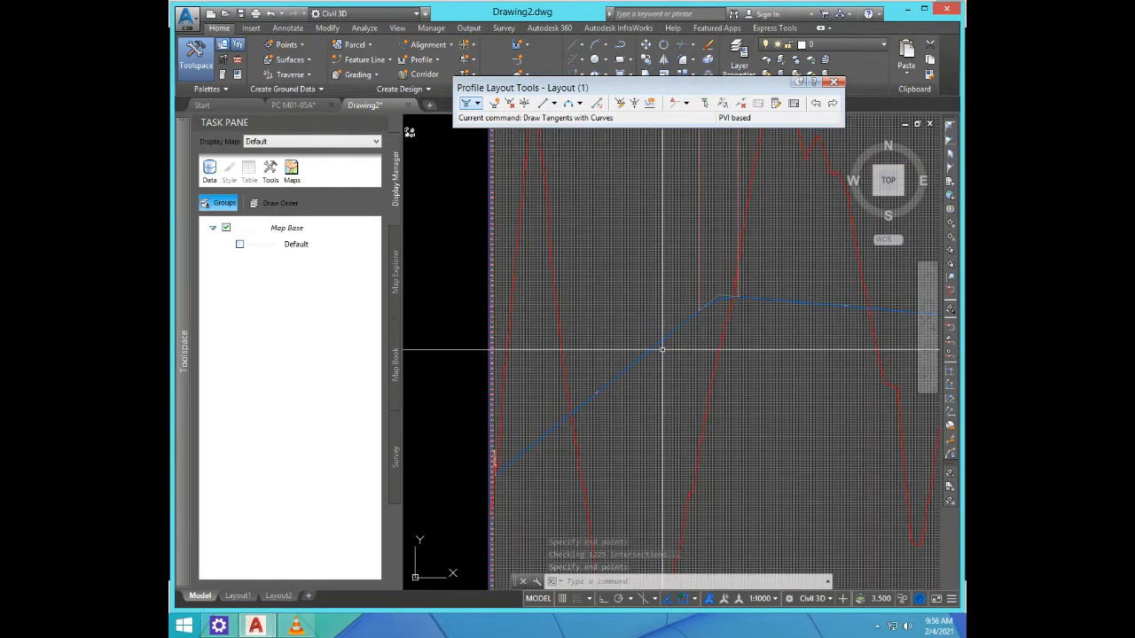
{"action": "scroll", "coordinate": [662, 350], "scroll_direction": "down", "scroll_amount": 5}
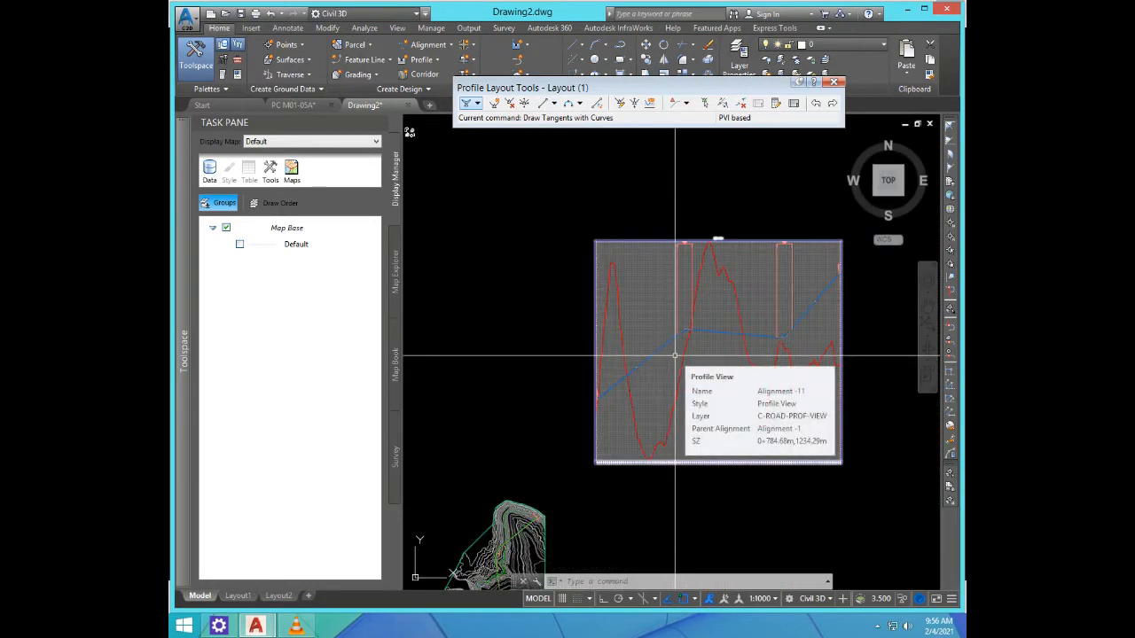
{"action": "scroll", "coordinate": [683, 377], "scroll_direction": "down", "scroll_amount": 3}
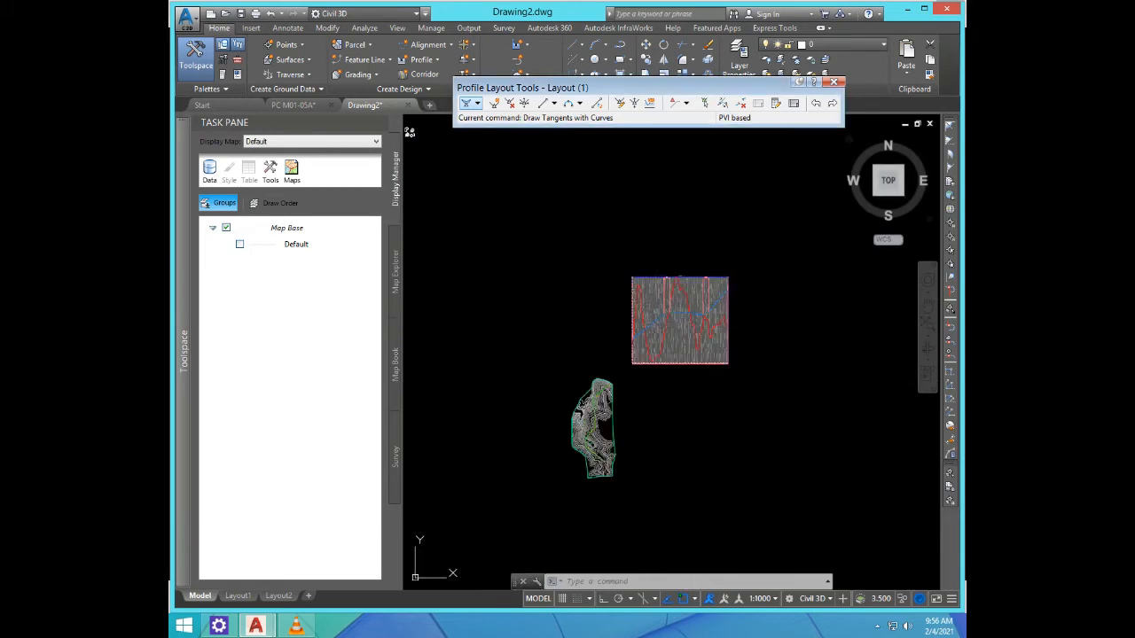
{"action": "key", "text": "Escape"}
{"action": "key", "text": "Escape"}
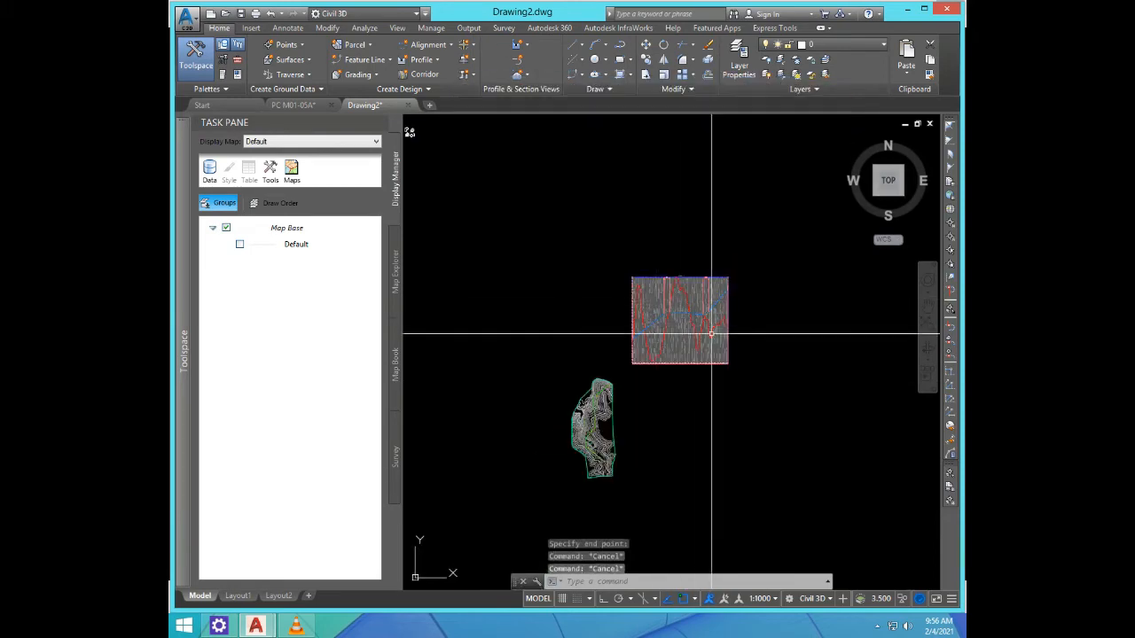
{"action": "scroll", "coordinate": [632, 349], "scroll_direction": "up", "scroll_amount": 4}
{"action": "scroll", "coordinate": [598, 304], "scroll_direction": "down", "scroll_amount": 2}
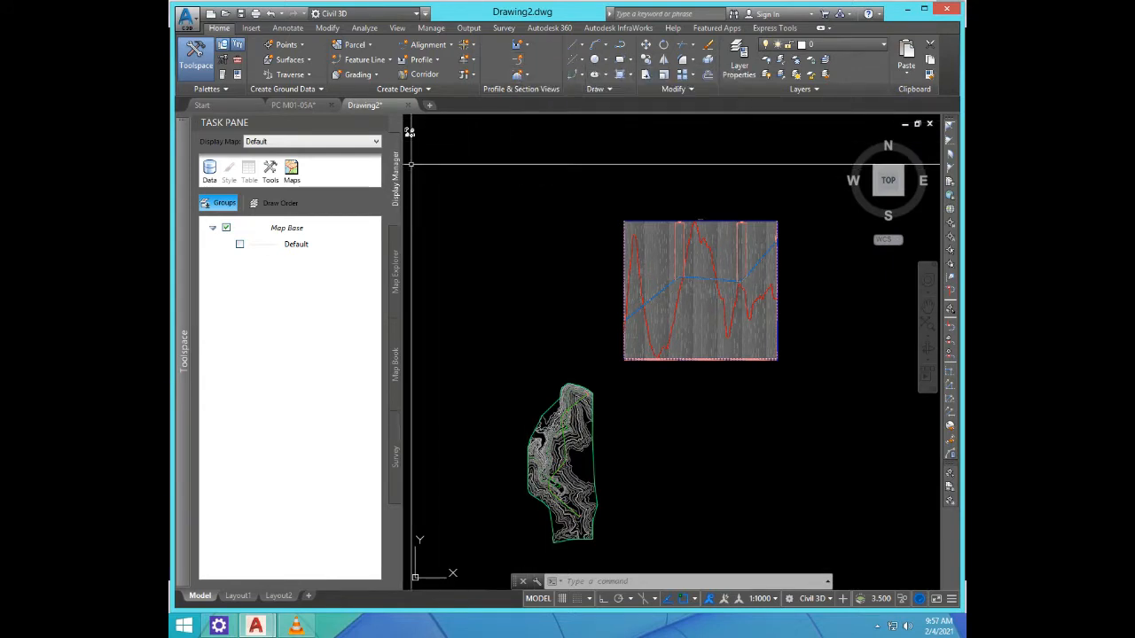
{"action": "left_click", "coordinate": [417, 74]}
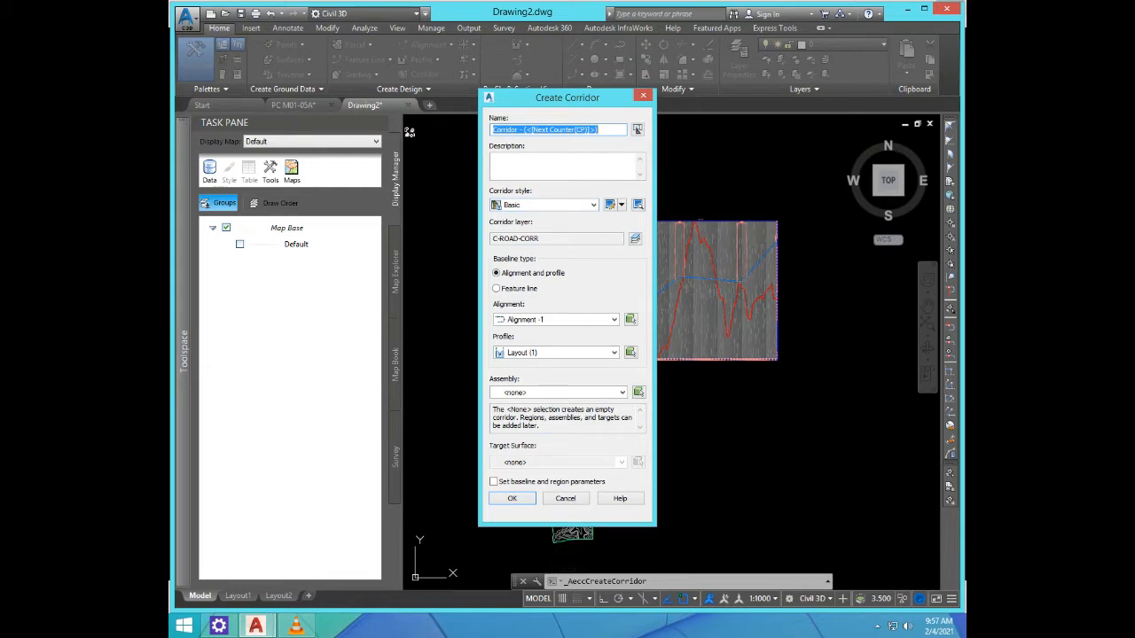
{"action": "left_click", "coordinate": [558, 392]}
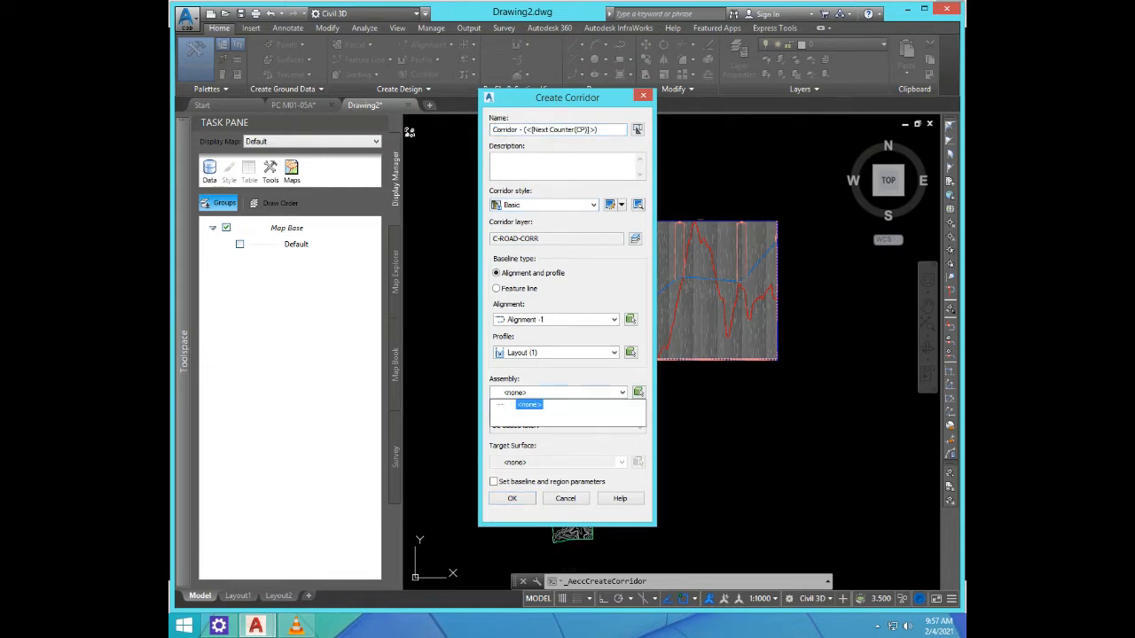
{"action": "left_click", "coordinate": [529, 404]}
{"action": "left_click", "coordinate": [583, 499]}
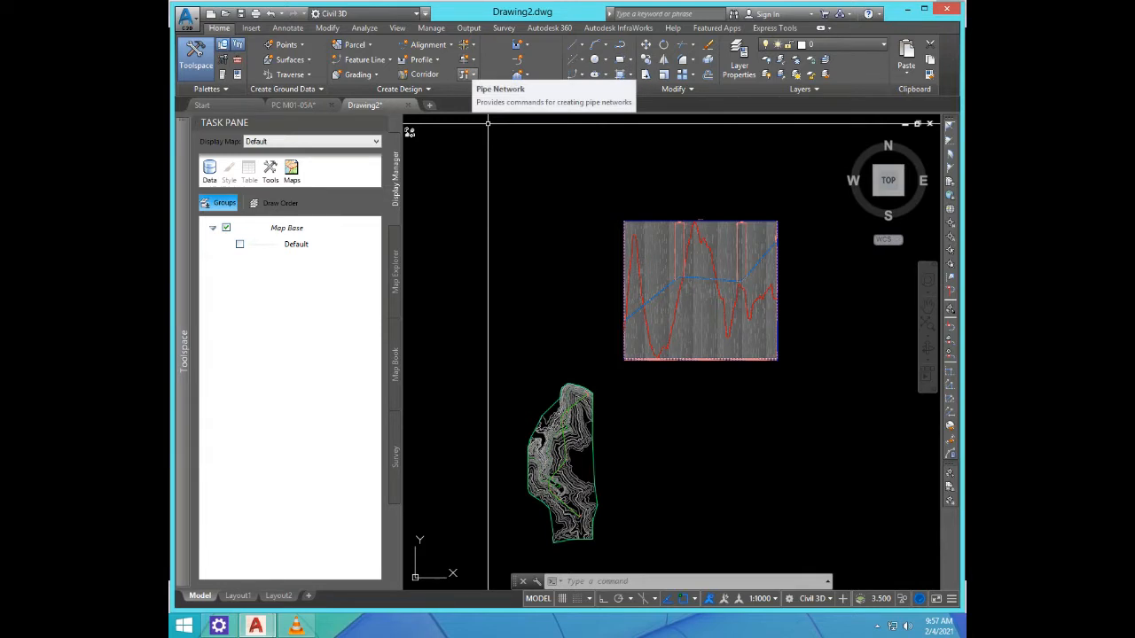
Step: Create an assembly named Assembly -1 of type Divided Planar Road, with its baseline below the profile view and east of the surface
{"action": "left_click", "coordinate": [467, 59]}
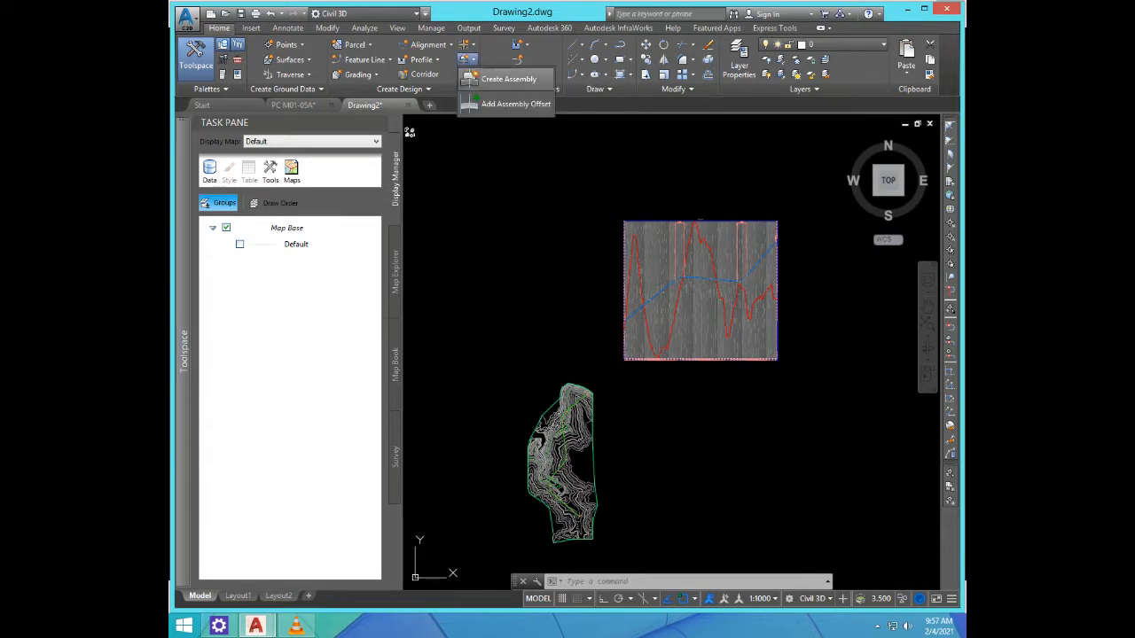
{"action": "left_click", "coordinate": [508, 79]}
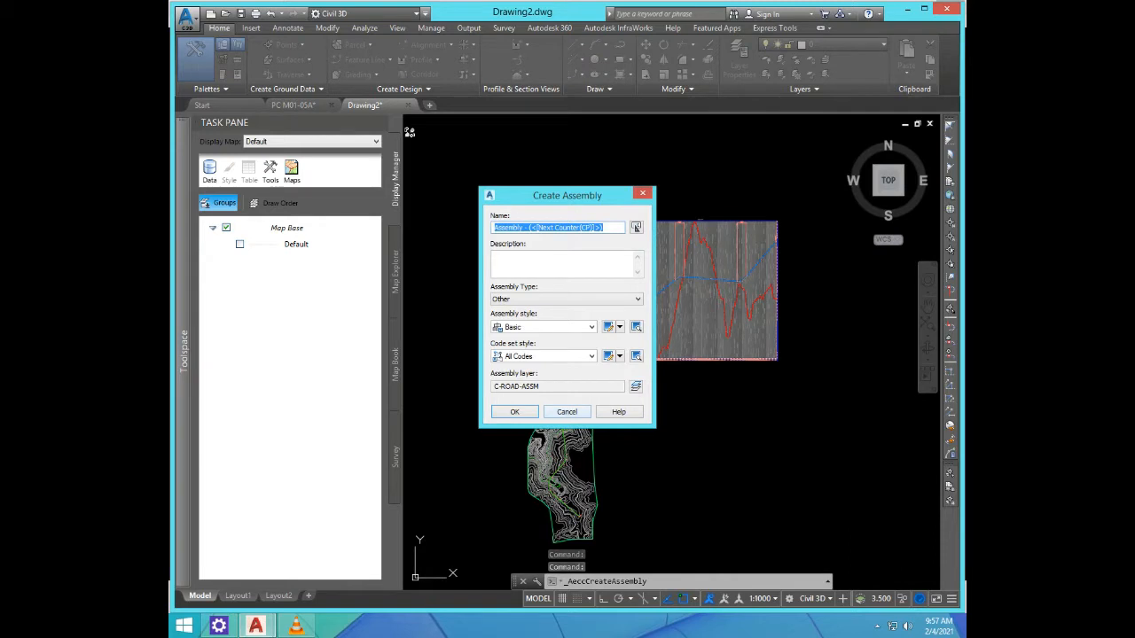
{"action": "left_click", "coordinate": [529, 228]}
{"action": "left_click_drag", "start_coordinate": [530, 228], "coordinate": [603, 228]}
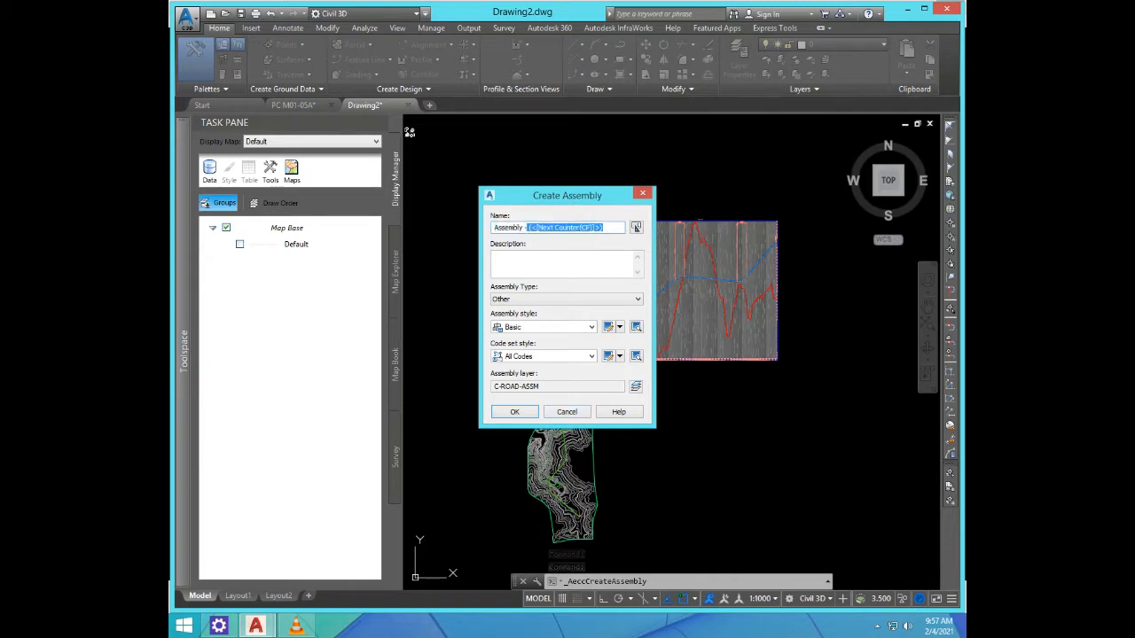
{"action": "type", "text": "1"}
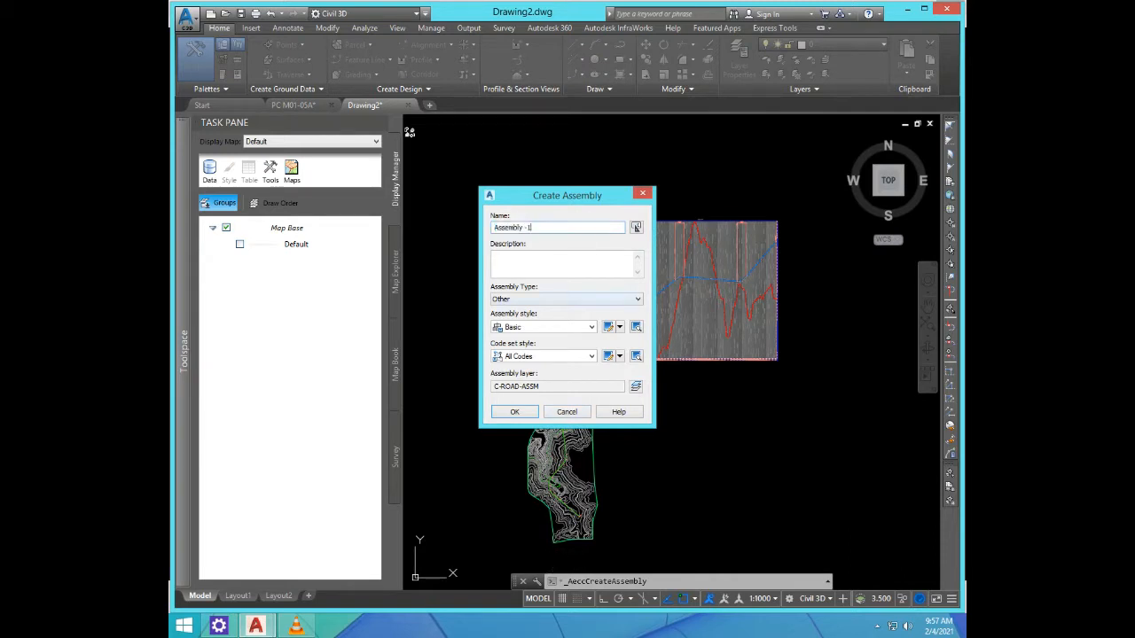
{"action": "left_click", "coordinate": [566, 299]}
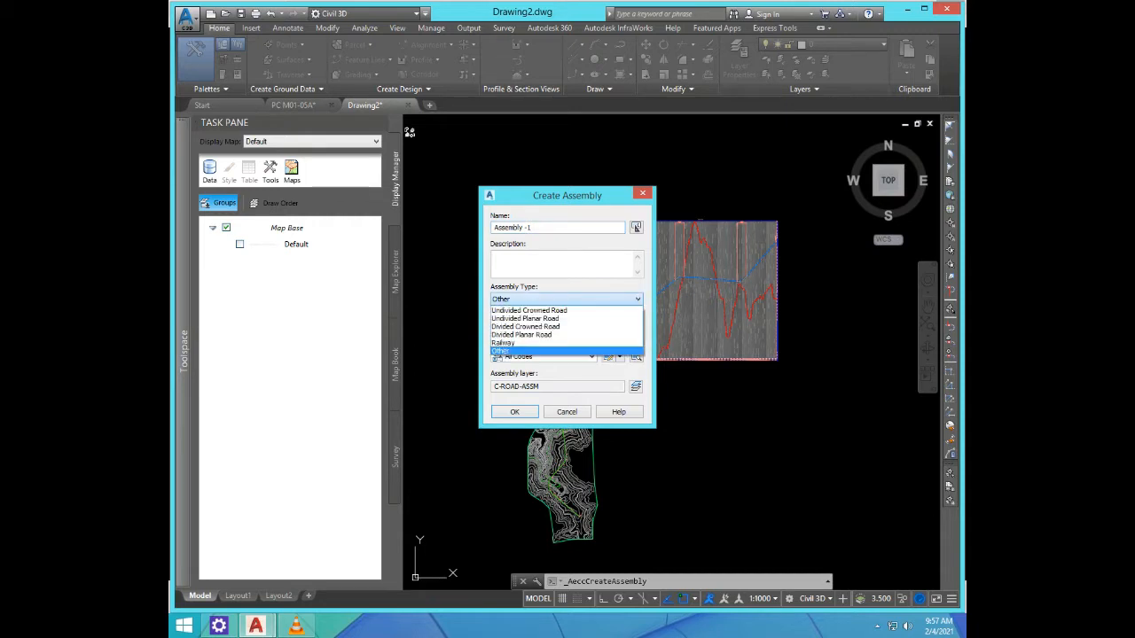
{"action": "left_click", "coordinate": [521, 334]}
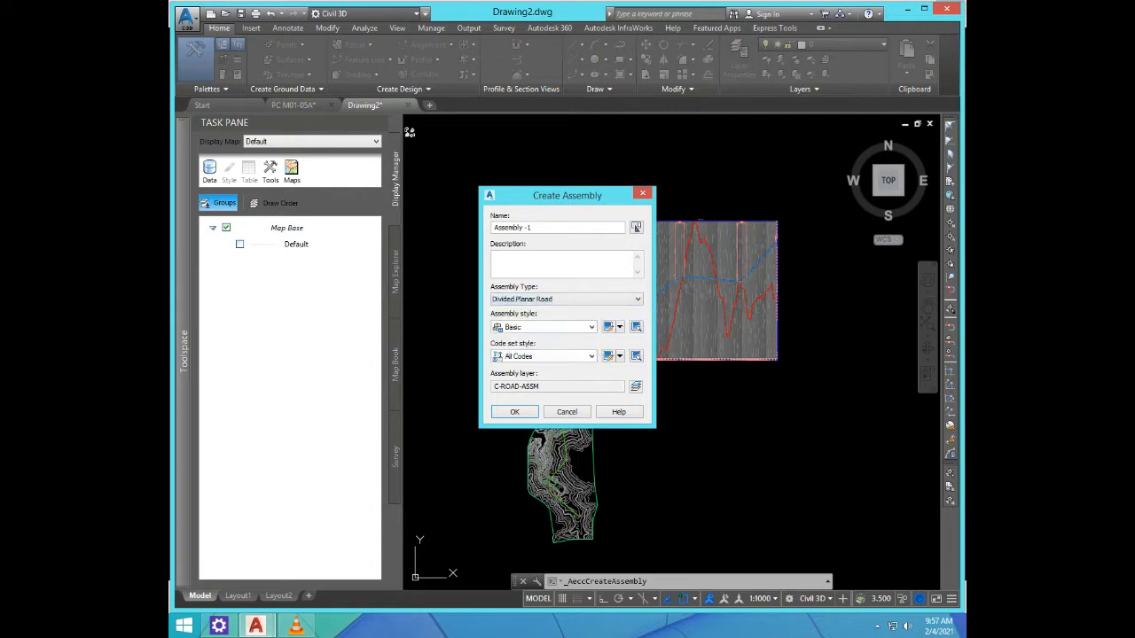
{"action": "left_click", "coordinate": [515, 412]}
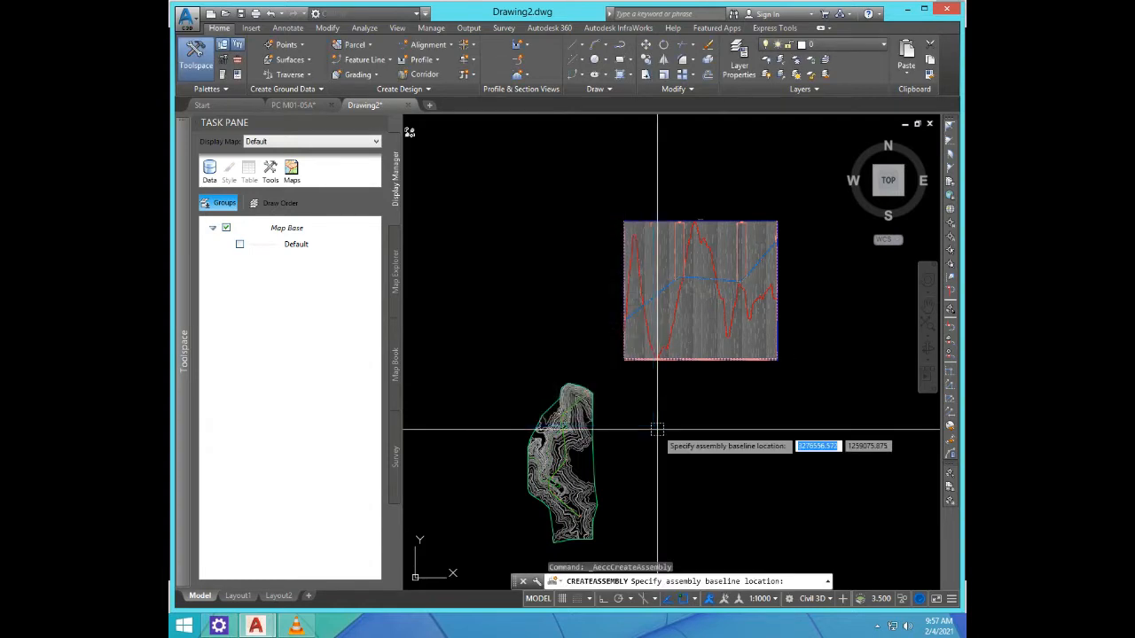
{"action": "left_click", "coordinate": [739, 432]}
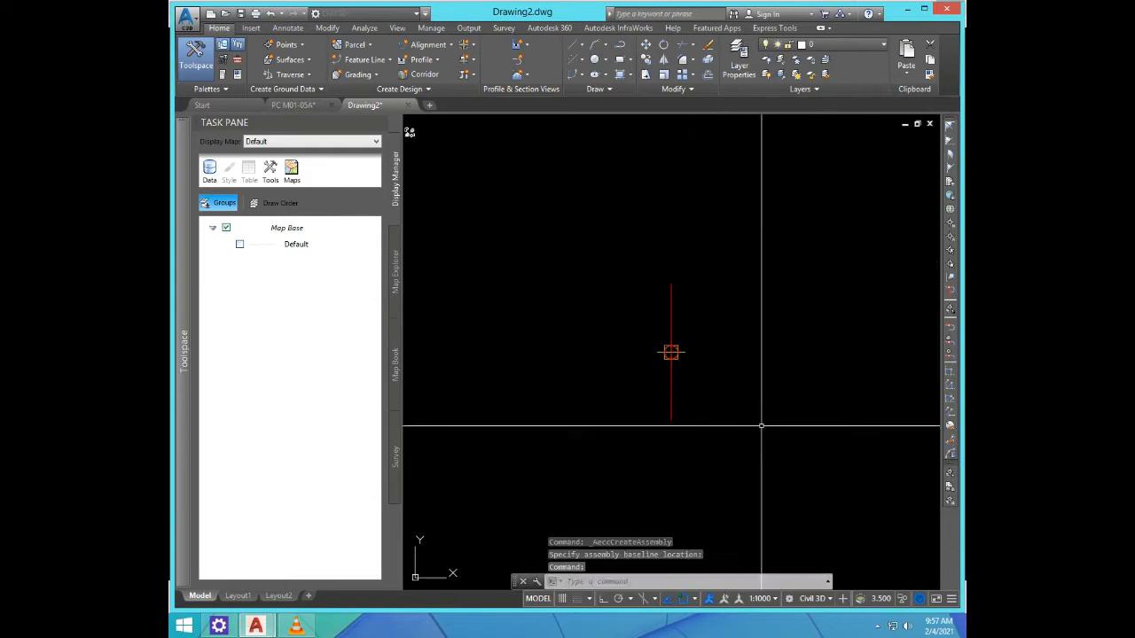
Step: Attach a LaneFromTaperedMedian2 subassembly to the right side of the assembly baseline
{"action": "left_click", "coordinate": [671, 309]}
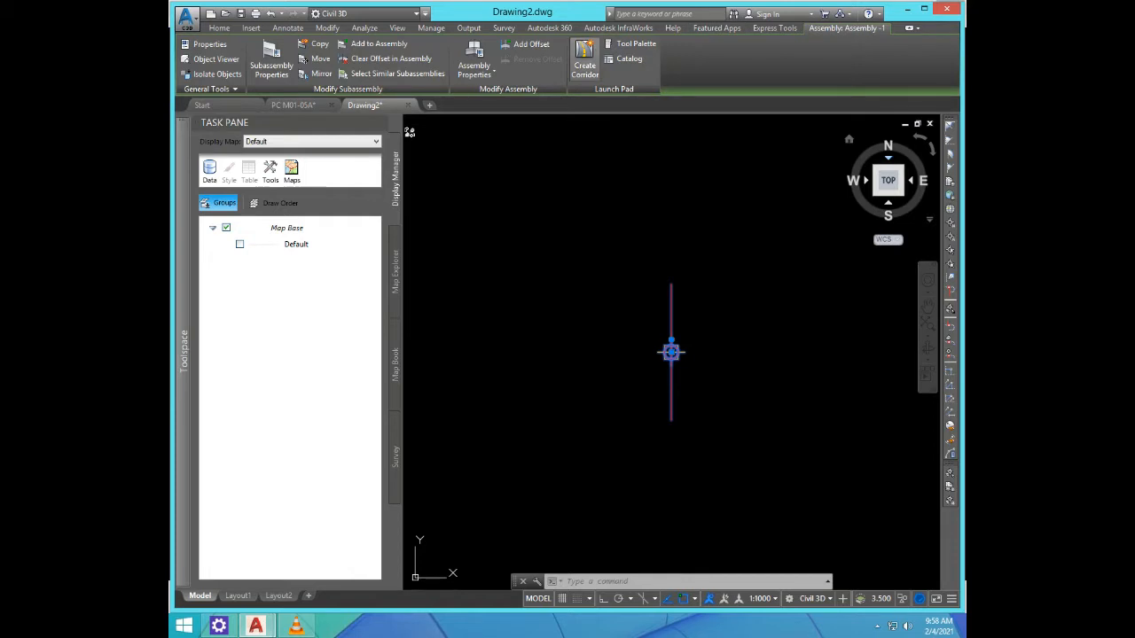
{"action": "left_click", "coordinate": [635, 43]}
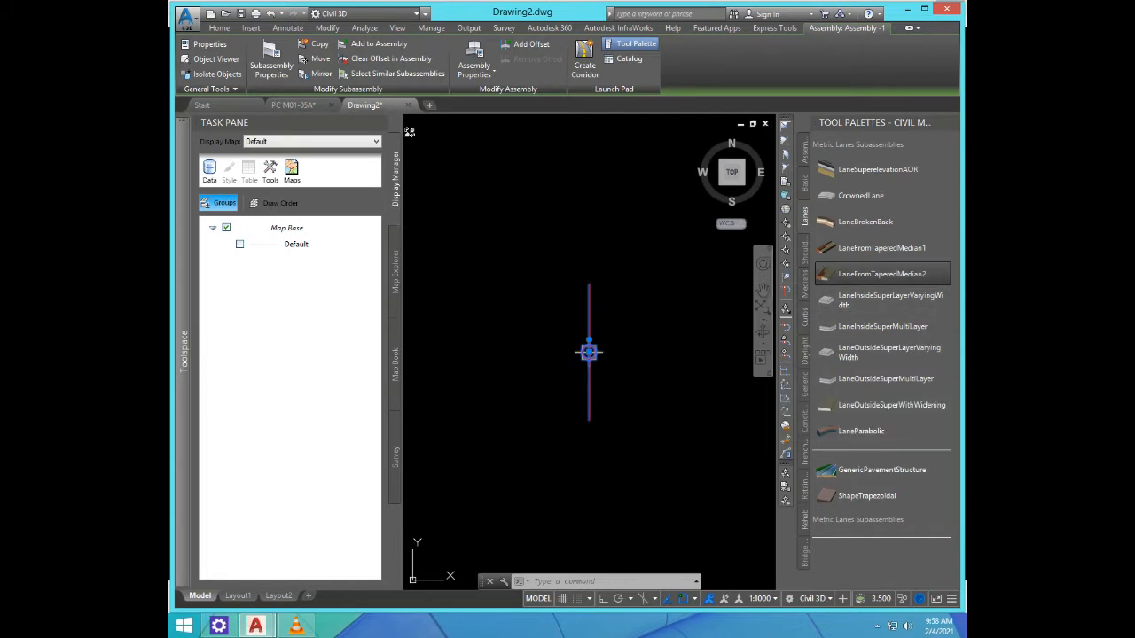
{"action": "left_click", "coordinate": [882, 274]}
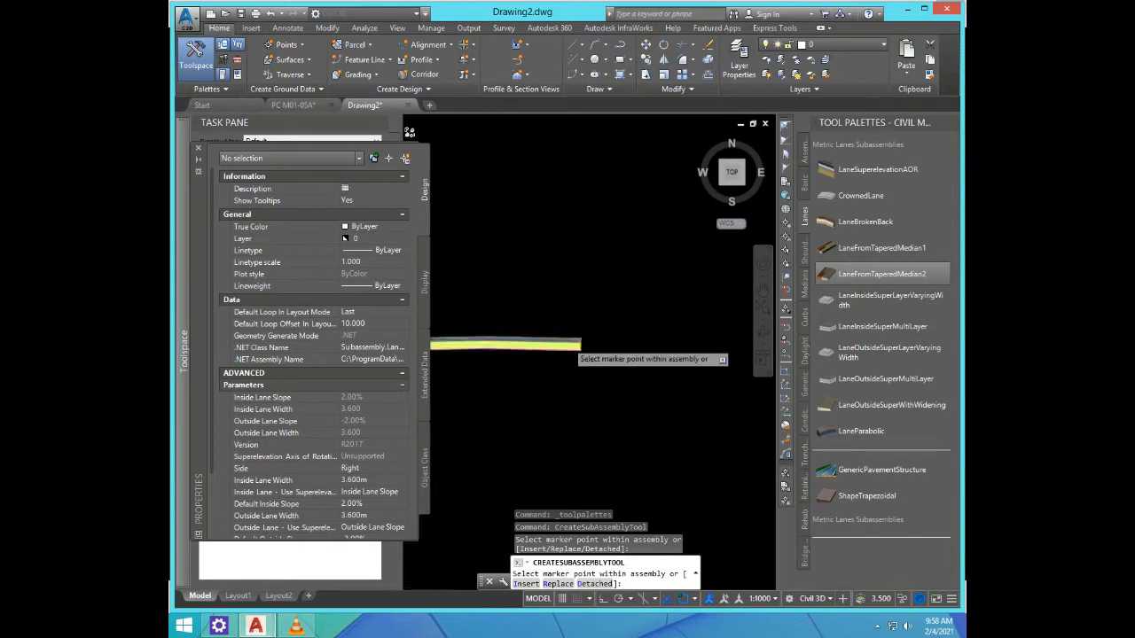
{"action": "middle_click_drag", "start_coordinate": [567, 344], "coordinate": [680, 332]}
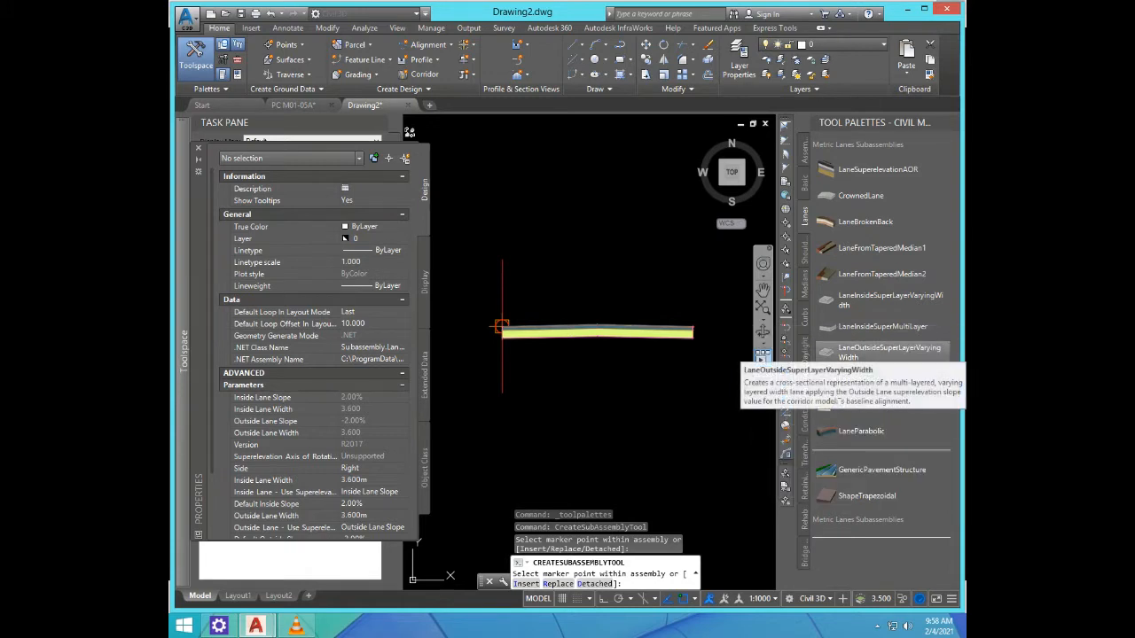
Step: Try a ShoulderMultiLayer subassembly on the outer edge of the right lane, and erase it
{"action": "left_click", "coordinate": [804, 262]}
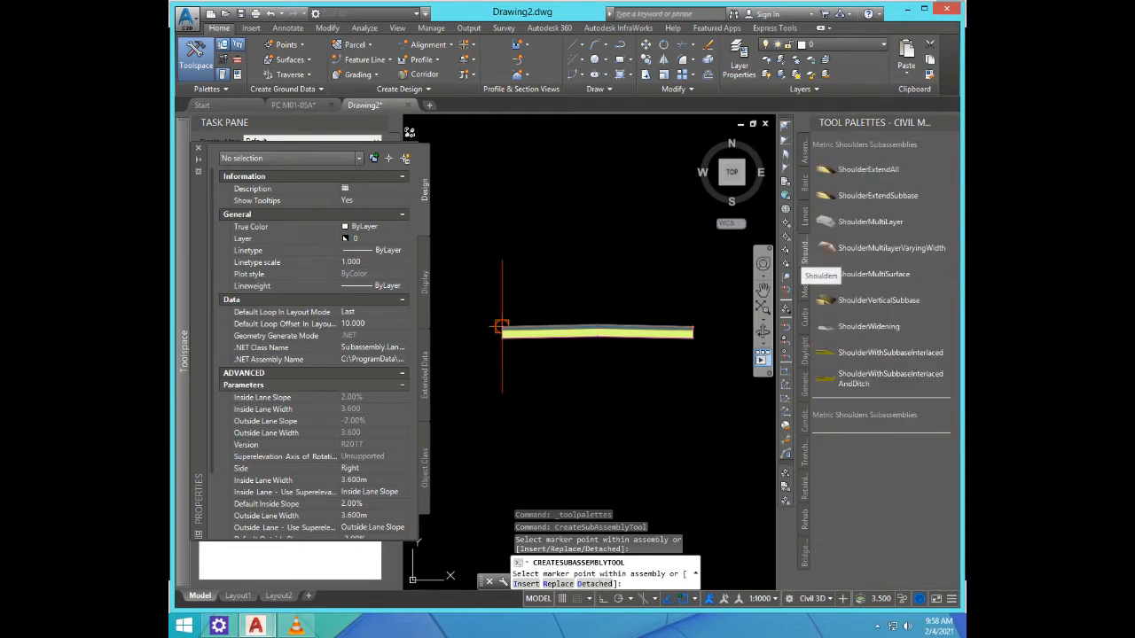
{"action": "left_click", "coordinate": [865, 248]}
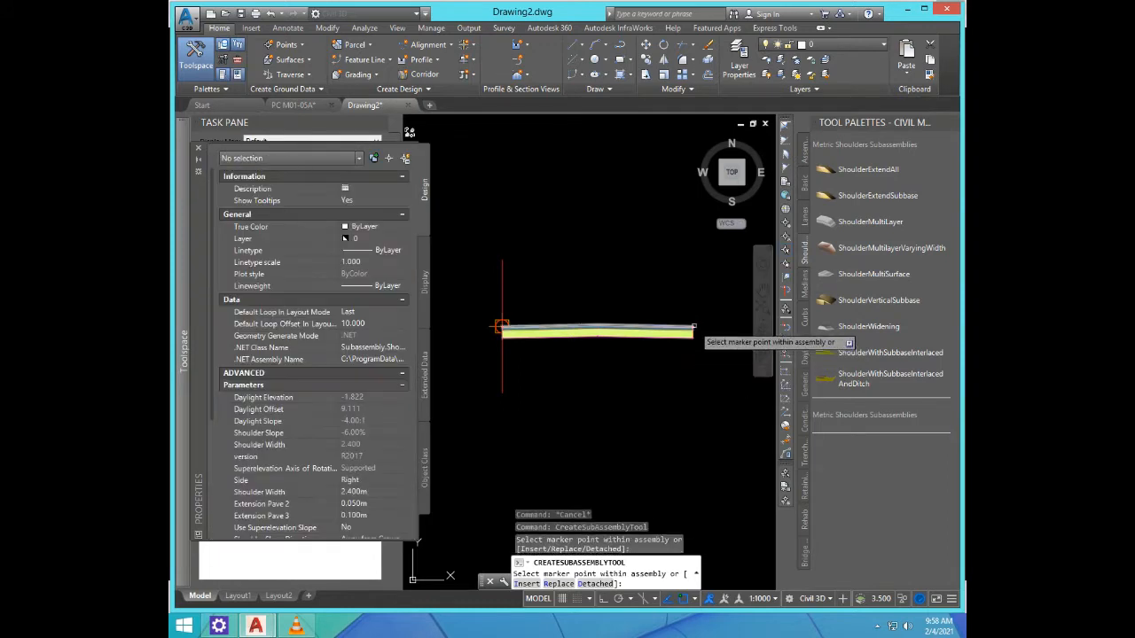
{"action": "scroll", "coordinate": [694, 328], "scroll_direction": "up", "scroll_amount": 5}
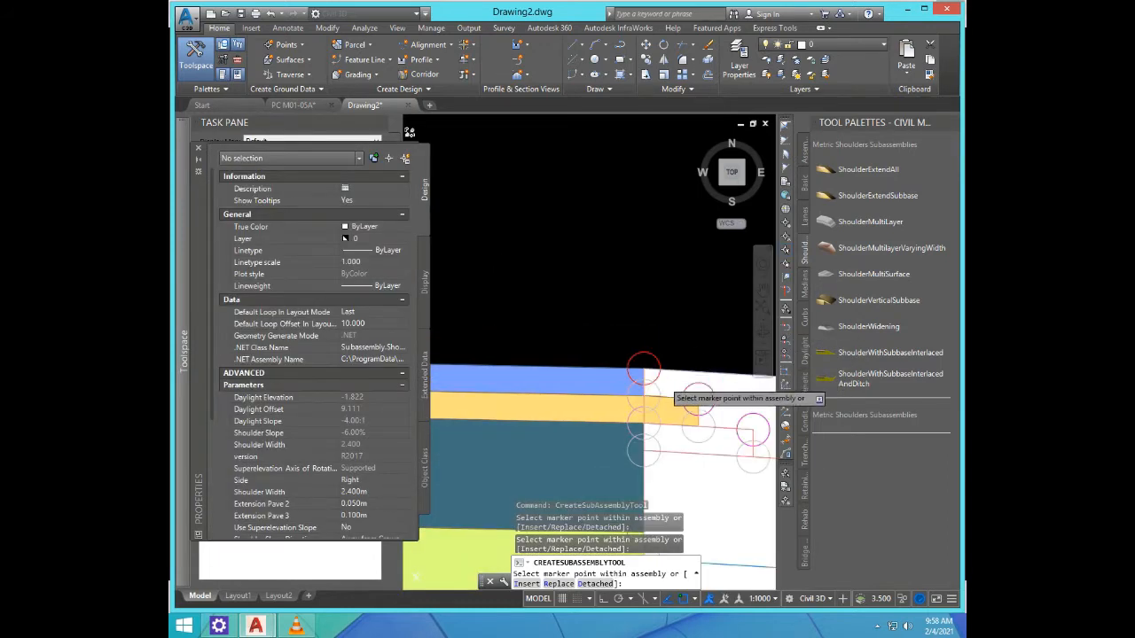
{"action": "scroll", "coordinate": [648, 354], "scroll_direction": "down", "scroll_amount": 5}
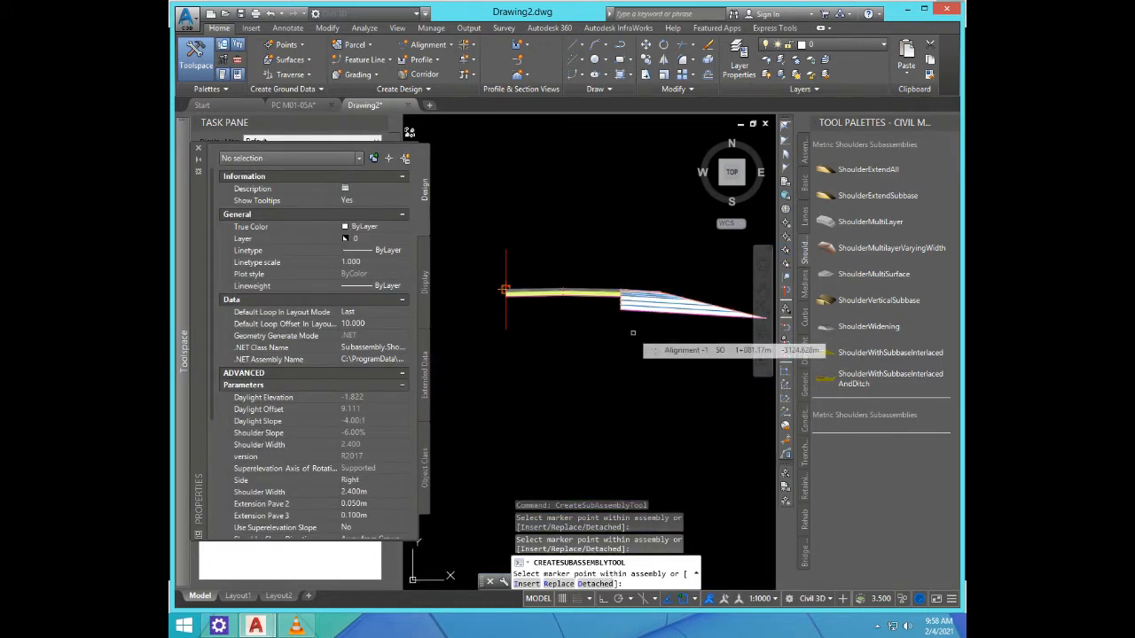
{"action": "key", "text": "ctrl+z"}
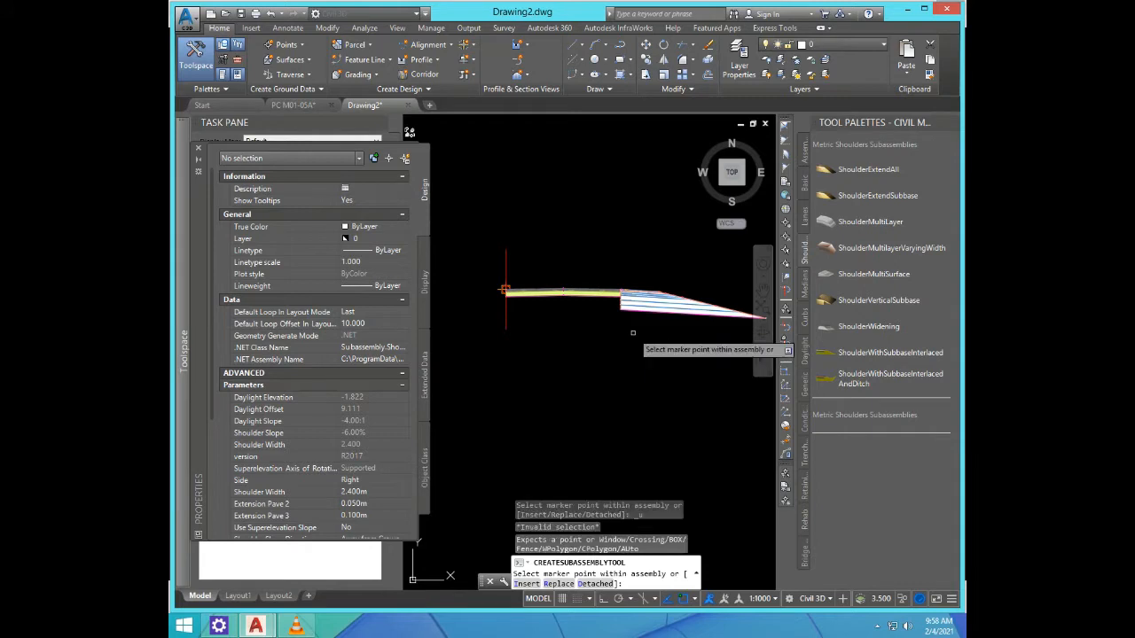
{"action": "key", "text": "Escape"}
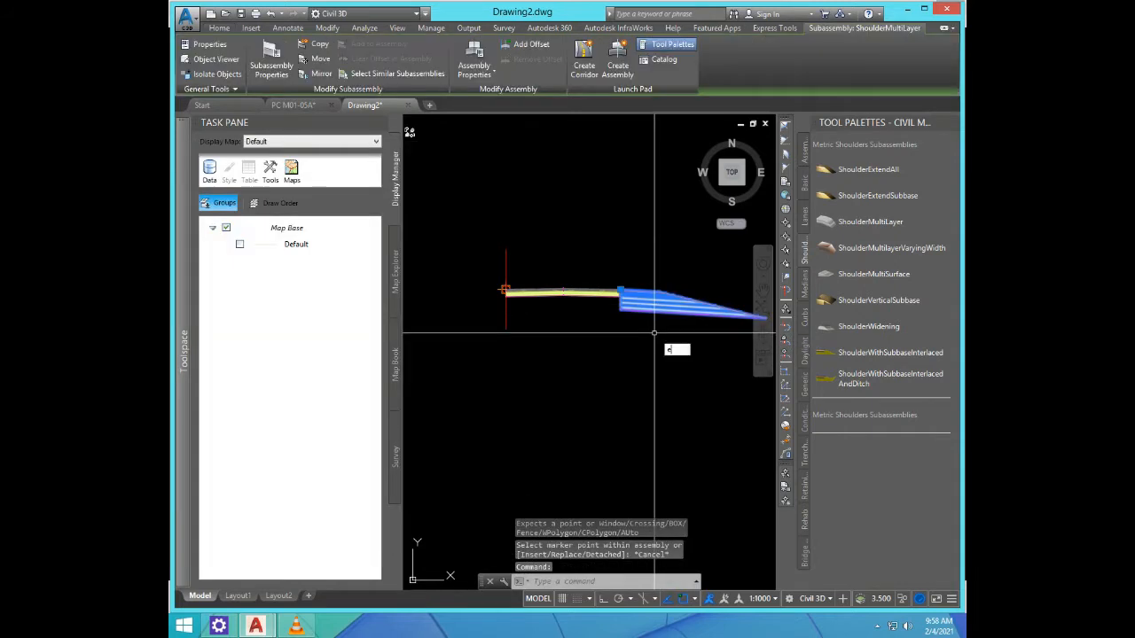
{"action": "key", "text": "Return"}
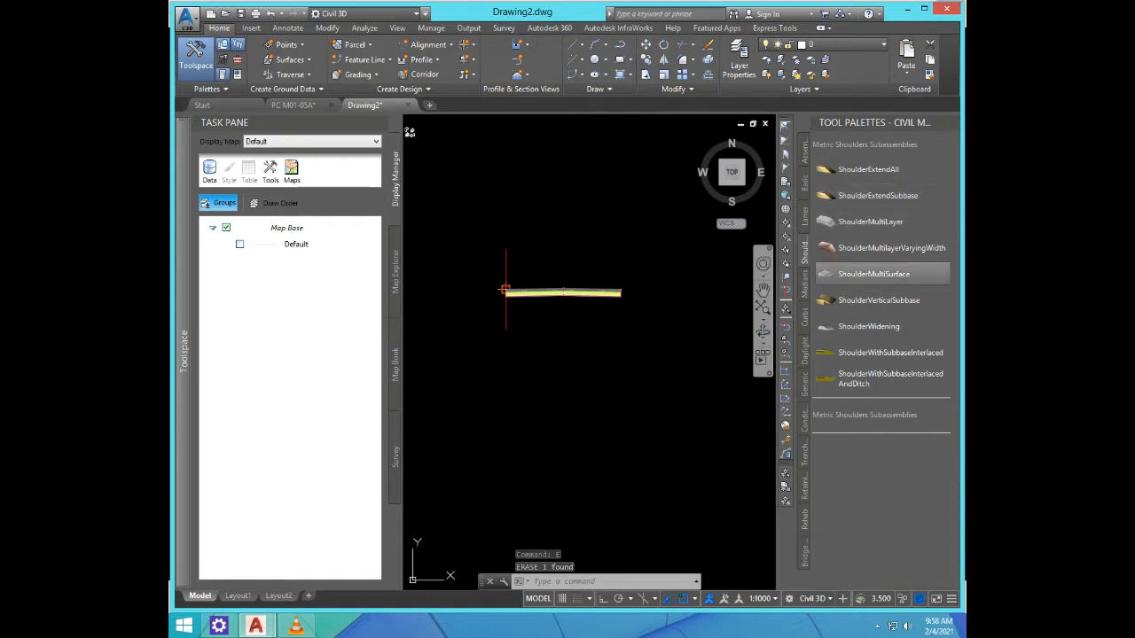
Step: Attach a ShoulderMultiSurface subassembly to the uppermost marker point on the right lane's outer edge
{"action": "left_click", "coordinate": [873, 274]}
{"action": "scroll", "coordinate": [625, 289], "scroll_direction": "up", "scroll_amount": 3}
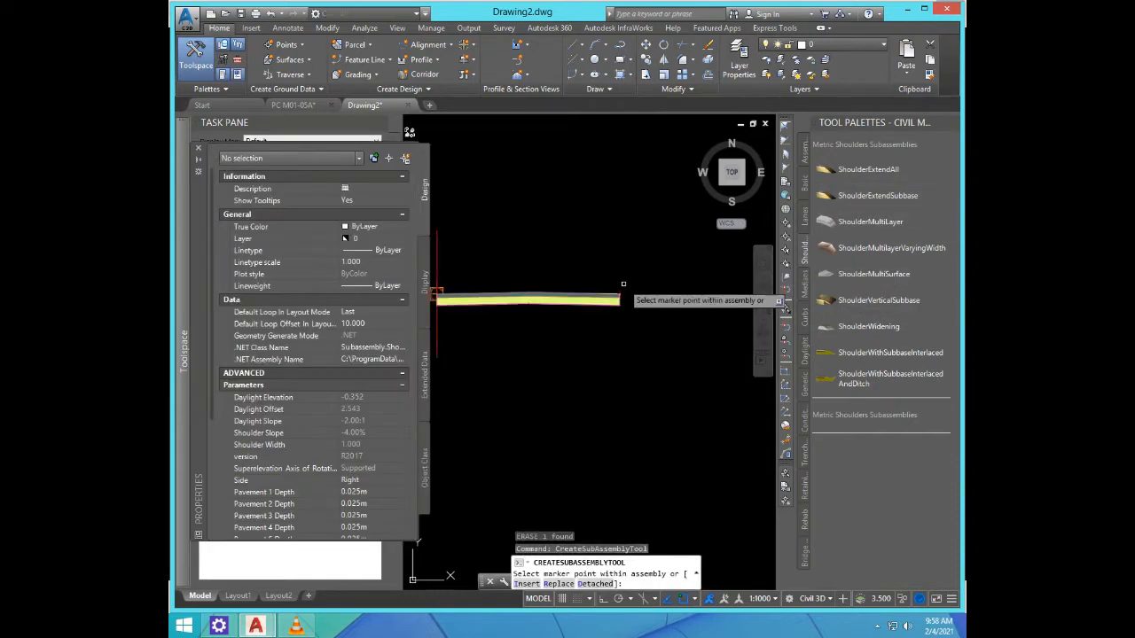
{"action": "scroll", "coordinate": [639, 287], "scroll_direction": "up", "scroll_amount": 5}
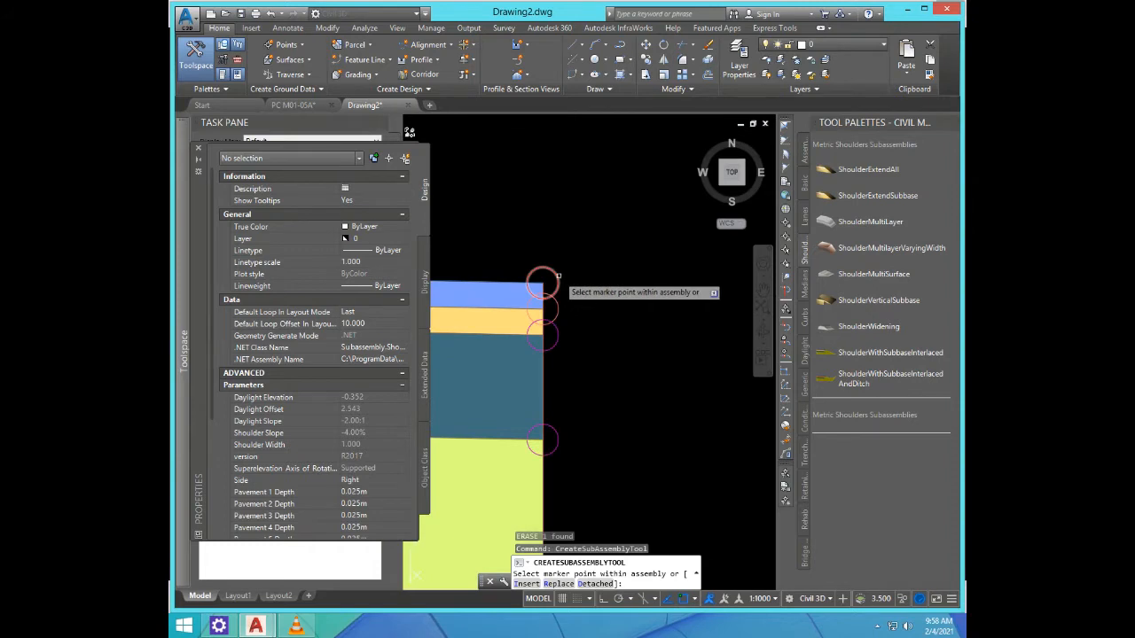
{"action": "left_click", "coordinate": [558, 276]}
{"action": "scroll", "coordinate": [618, 232], "scroll_direction": "down", "scroll_amount": 8}
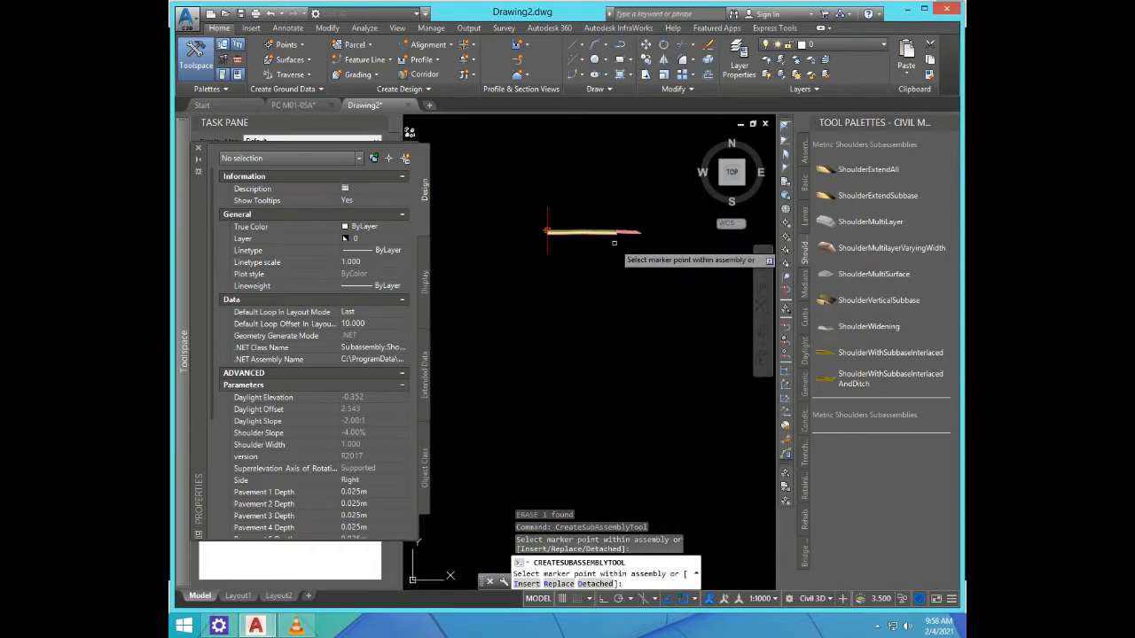
{"action": "key", "text": "Return"}
{"action": "scroll", "coordinate": [627, 296], "scroll_direction": "down", "scroll_amount": 3}
{"action": "scroll", "coordinate": [595, 282], "scroll_direction": "up", "scroll_amount": 3}
{"action": "scroll", "coordinate": [651, 346], "scroll_direction": "down", "scroll_amount": 2}
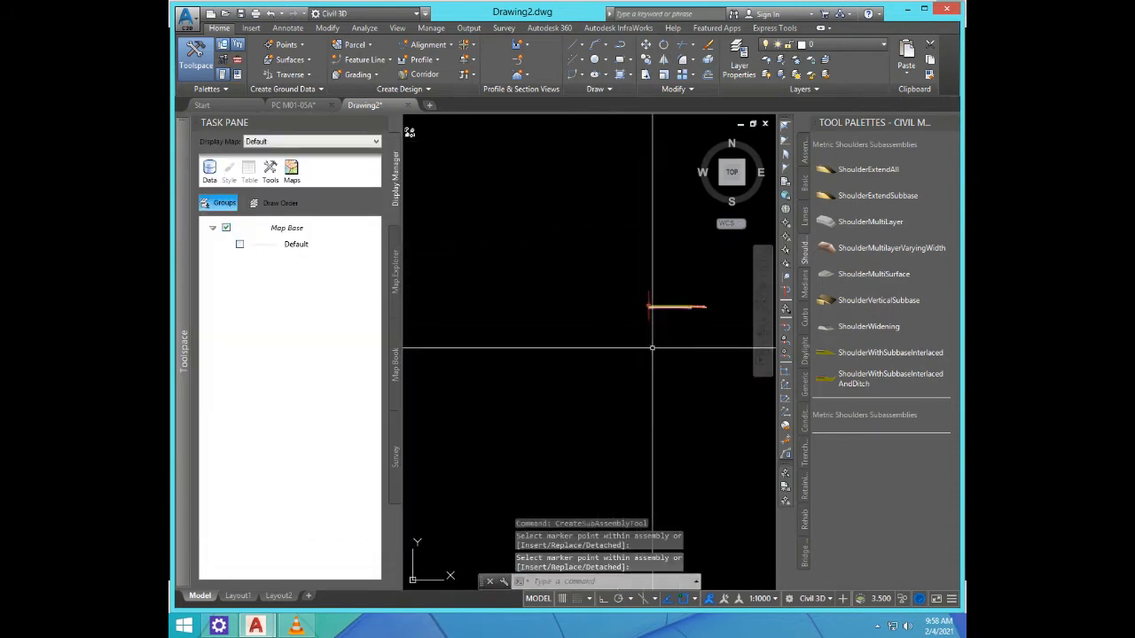
Step: Mirror the right lane and shoulder subassemblies to the other side of the assembly baseline, and clear the selection
{"action": "scroll", "coordinate": [695, 307], "scroll_direction": "up", "scroll_amount": 4}
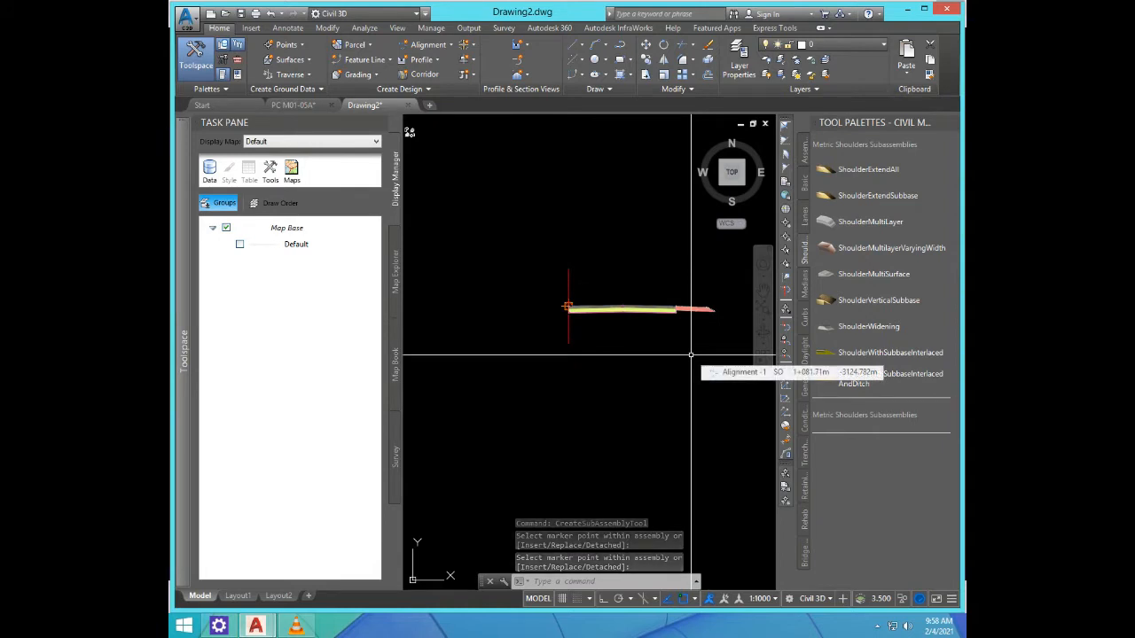
{"action": "left_click", "coordinate": [692, 354]}
{"action": "left_click", "coordinate": [624, 298]}
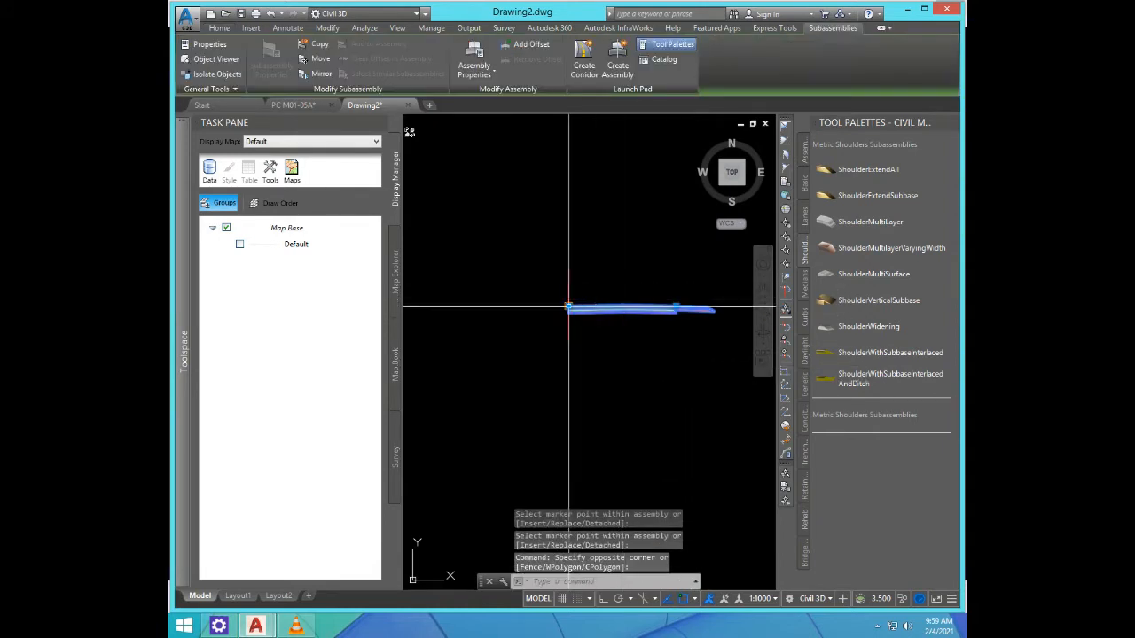
{"action": "left_click", "coordinate": [321, 73]}
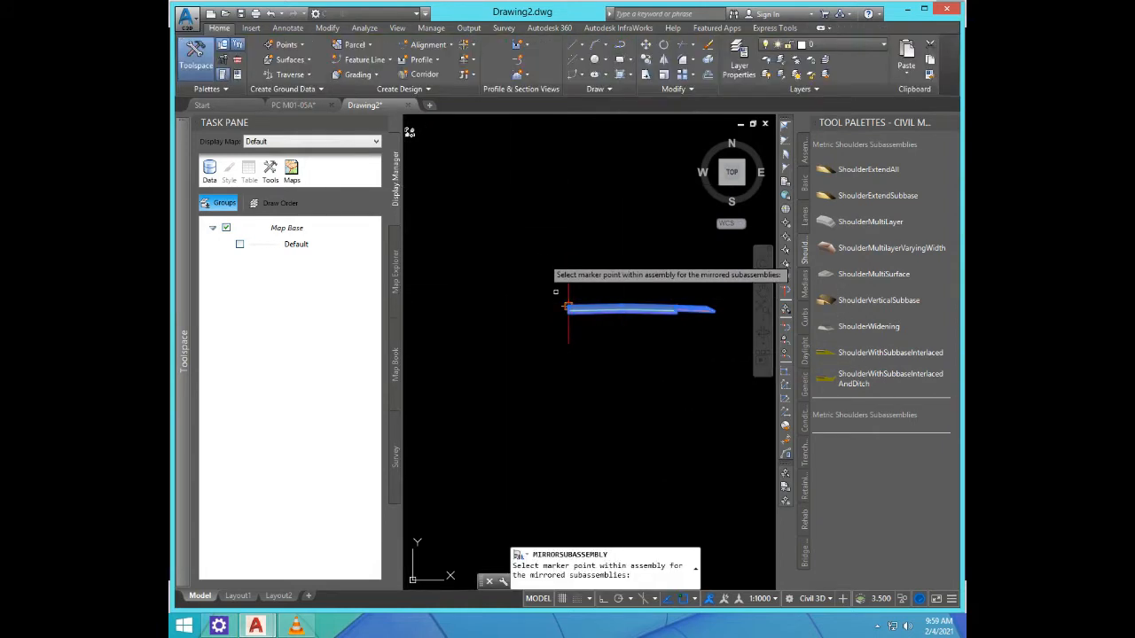
{"action": "left_click", "coordinate": [568, 308]}
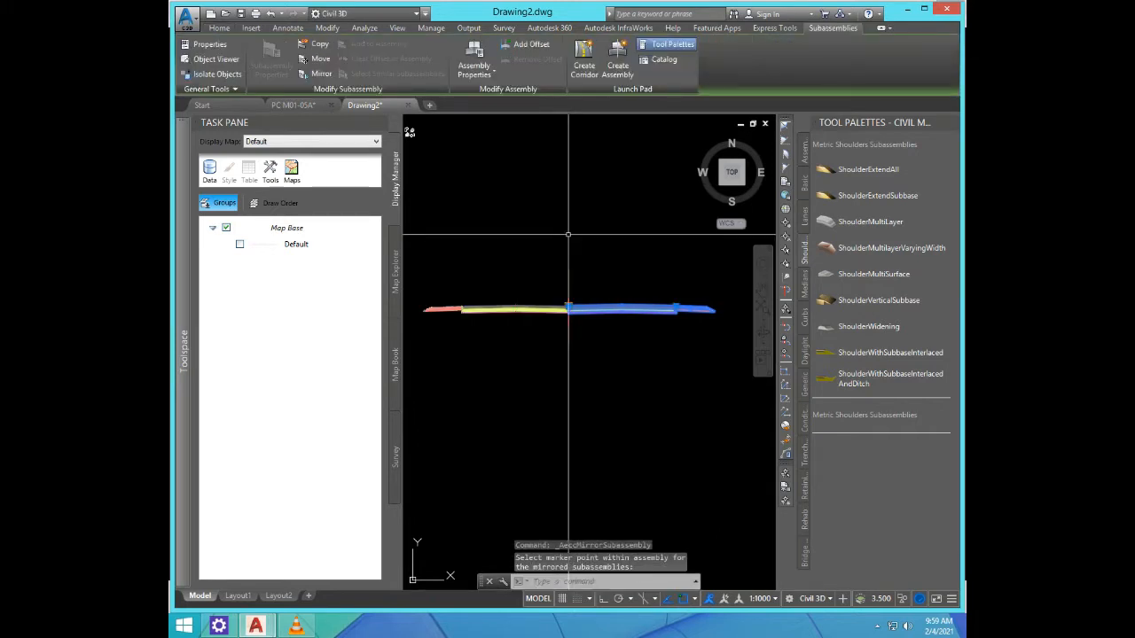
{"action": "right_click", "coordinate": [568, 234]}
{"action": "left_click", "coordinate": [558, 183]}
{"action": "left_click", "coordinate": [507, 250]}
{"action": "middle_click_drag", "start_coordinate": [537, 218], "coordinate": [542, 191]}
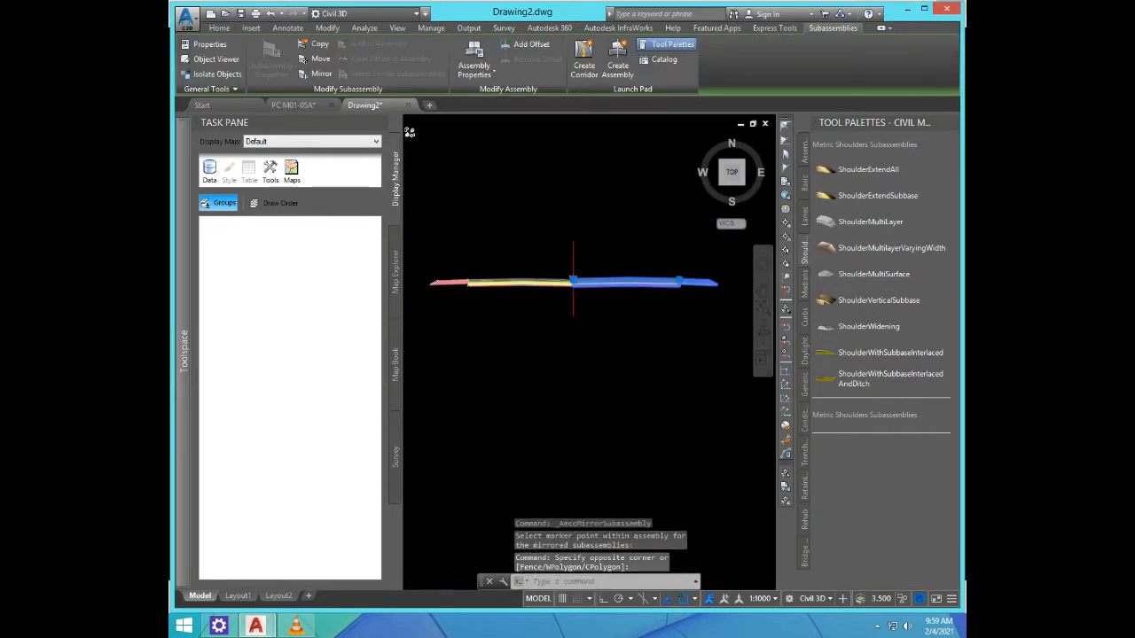
{"action": "scroll", "coordinate": [536, 225], "scroll_direction": "up", "scroll_amount": 1}
{"action": "key", "text": "Escape"}
{"action": "key", "text": "Escape"}
{"action": "scroll", "coordinate": [608, 367], "scroll_direction": "down", "scroll_amount": 3}
{"action": "scroll", "coordinate": [605, 401], "scroll_direction": "up", "scroll_amount": 2}
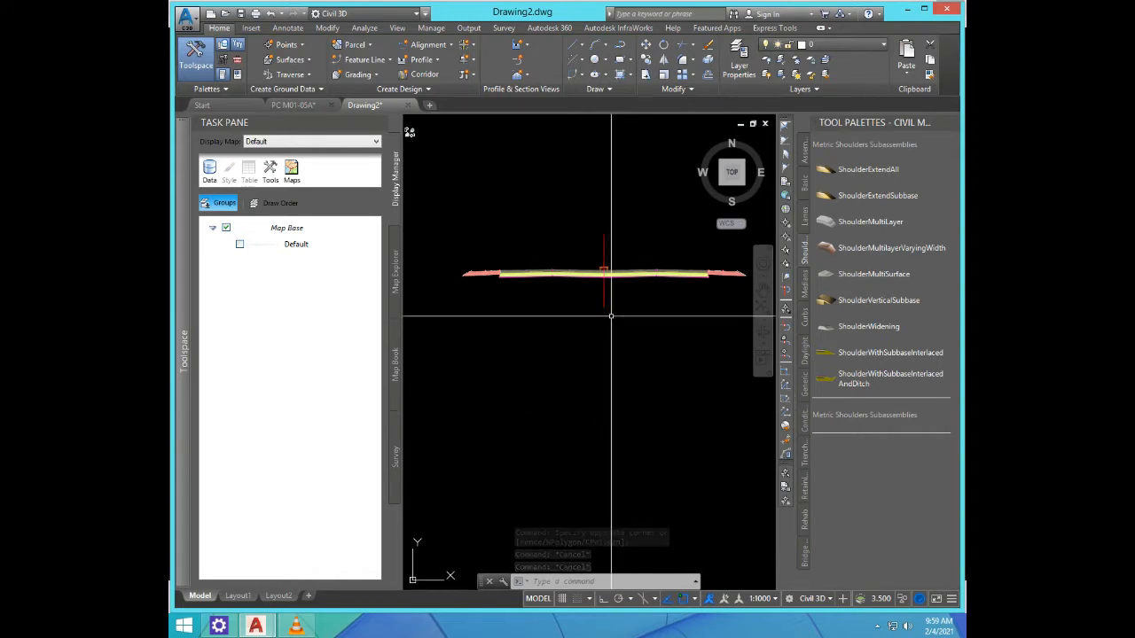
Step: Define a corridor from Alignment -1 and profile Layout (1), with Assembly -1 and "sample line" as the target surface
{"action": "scroll", "coordinate": [611, 316], "scroll_direction": "down", "scroll_amount": 6}
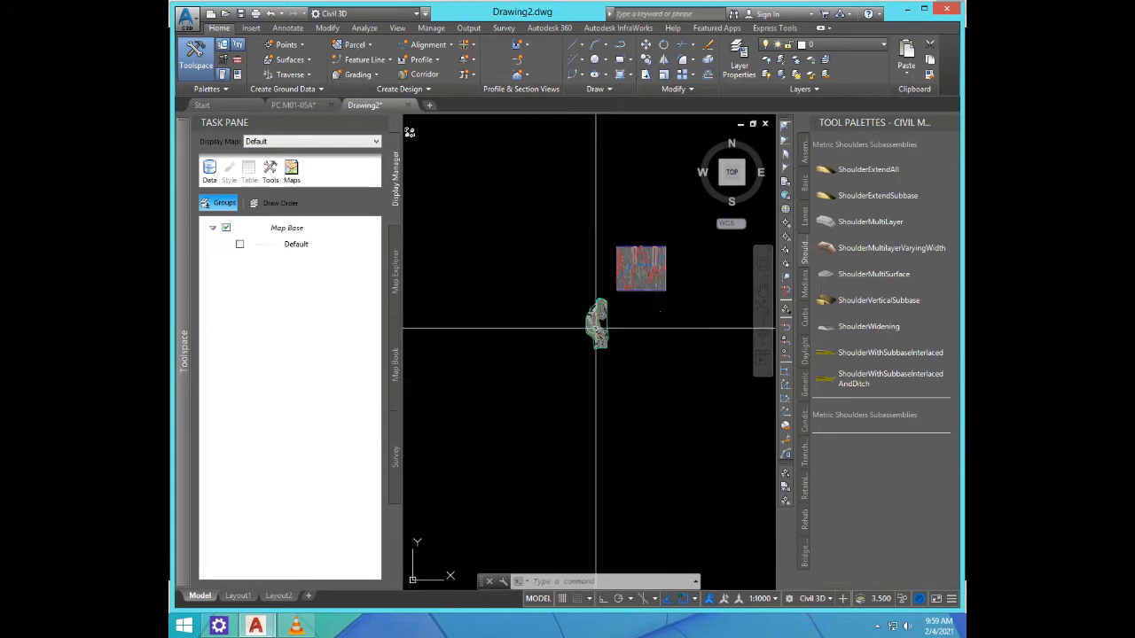
{"action": "scroll", "coordinate": [603, 284], "scroll_direction": "up", "scroll_amount": 8}
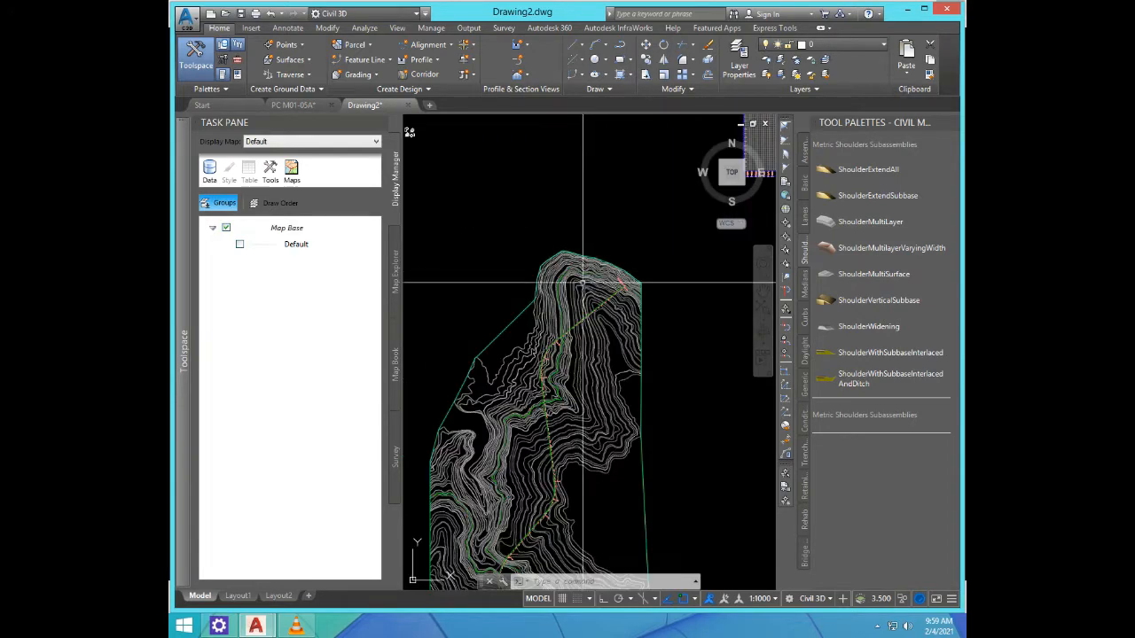
{"action": "scroll", "coordinate": [583, 284], "scroll_direction": "up", "scroll_amount": 5}
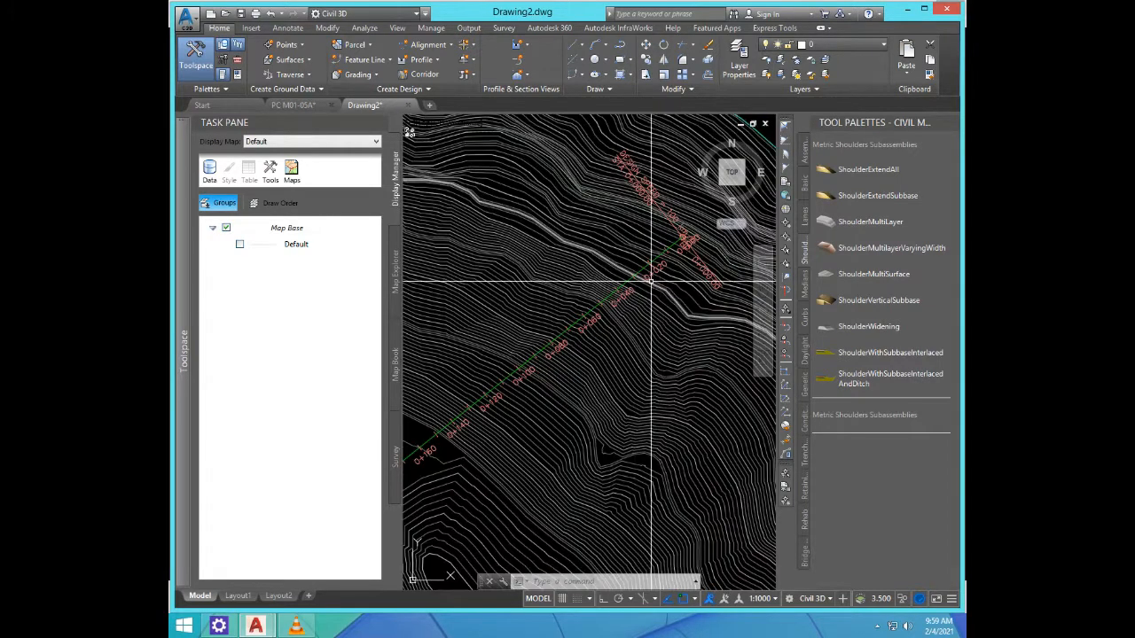
{"action": "left_click", "coordinate": [424, 75]}
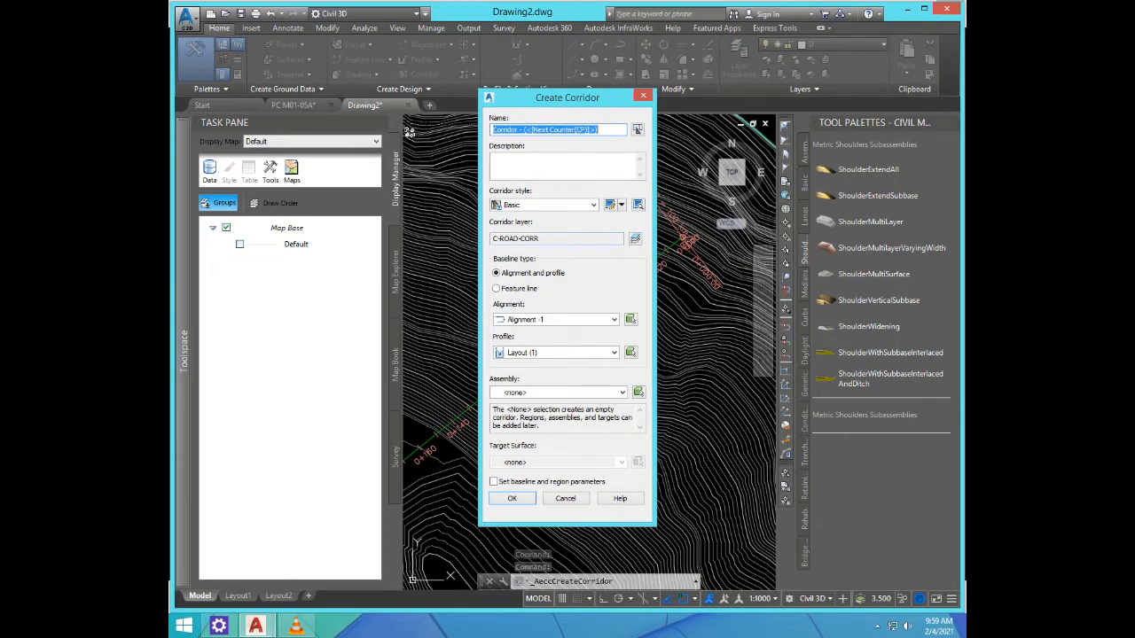
{"action": "left_click", "coordinate": [558, 392]}
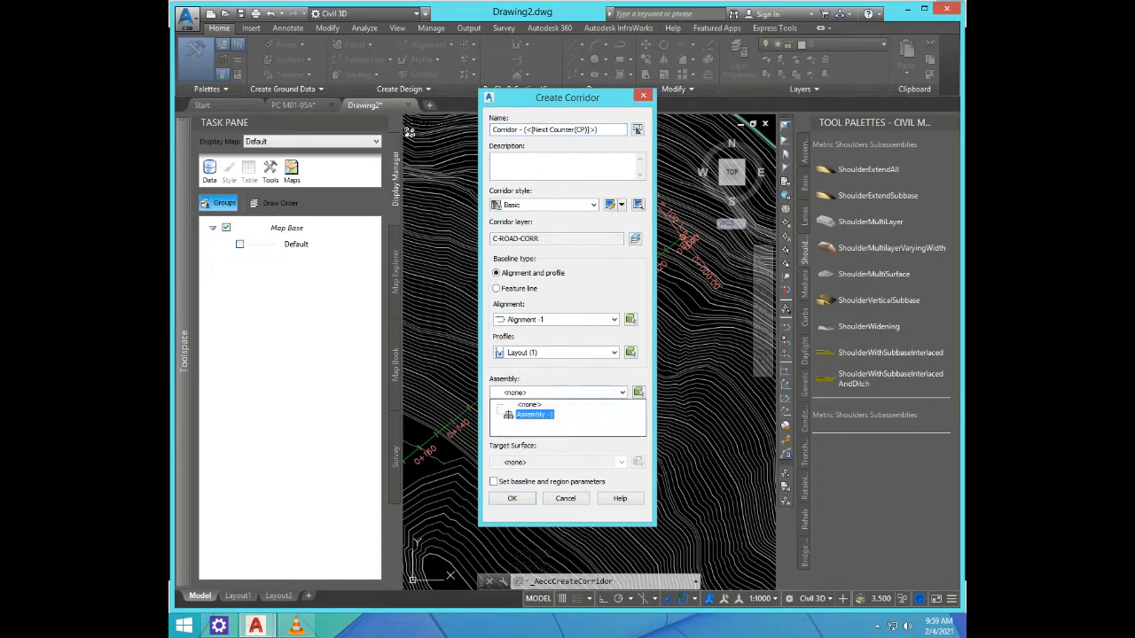
{"action": "left_click", "coordinate": [532, 415]}
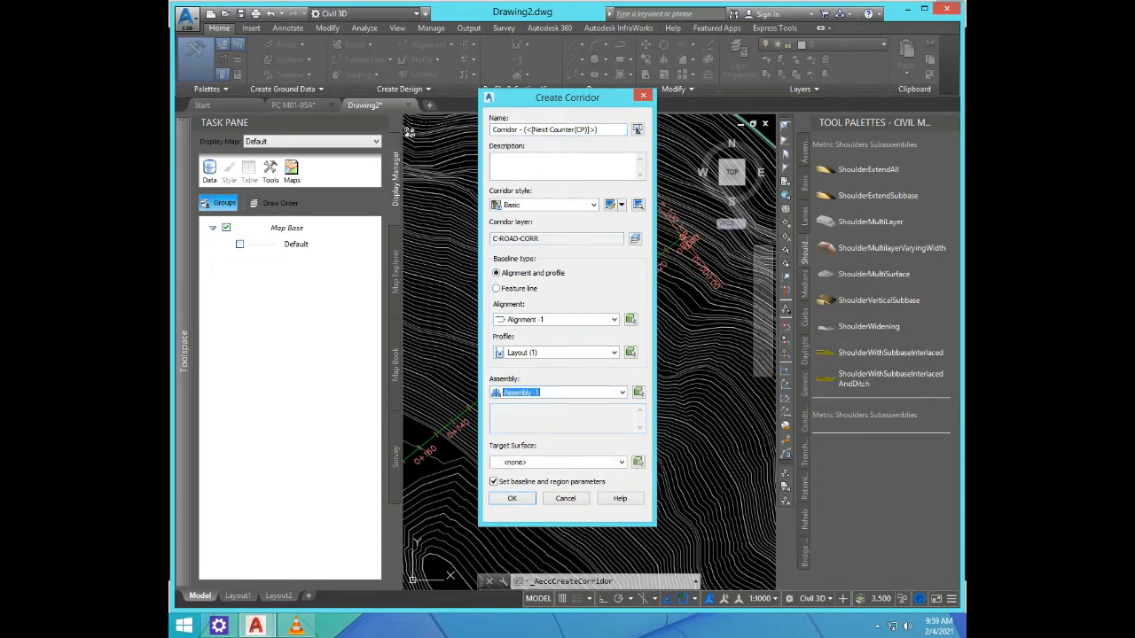
{"action": "left_click", "coordinate": [558, 462]}
{"action": "left_click", "coordinate": [532, 484]}
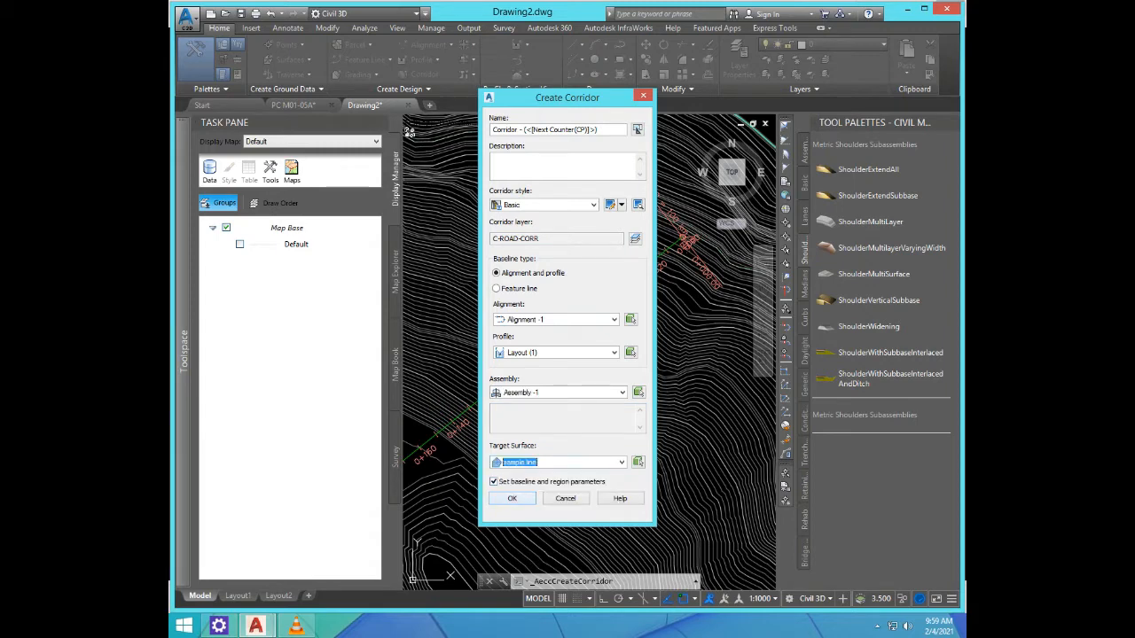
{"action": "left_click", "coordinate": [512, 498]}
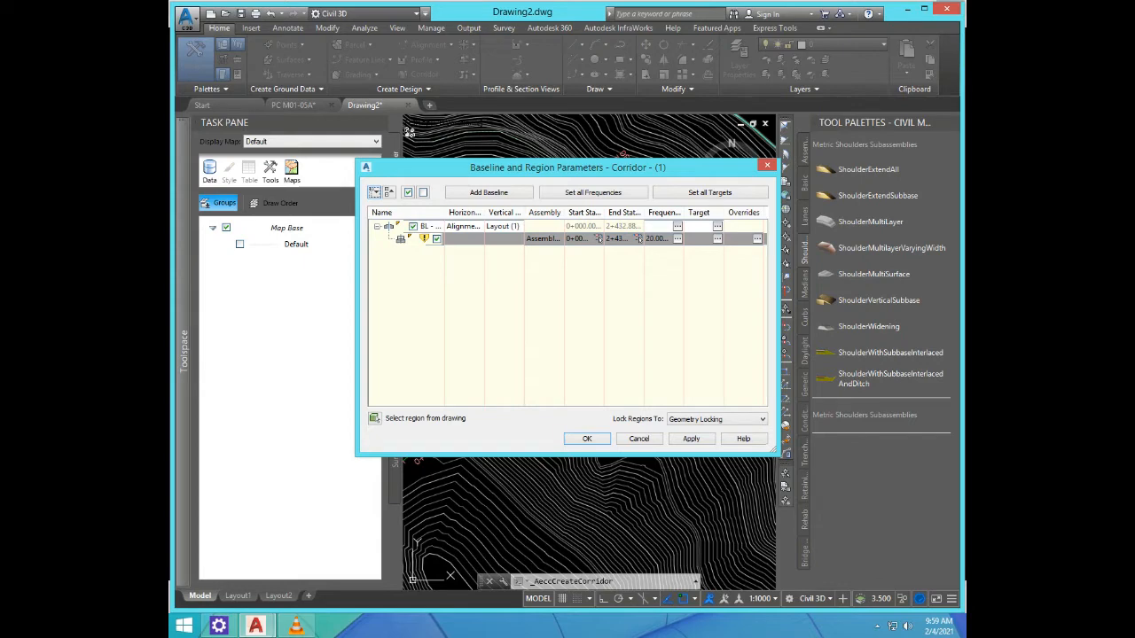
Step: Apply the corridor's baseline and region parameters and rebuild the corridor
{"action": "left_click", "coordinate": [691, 438]}
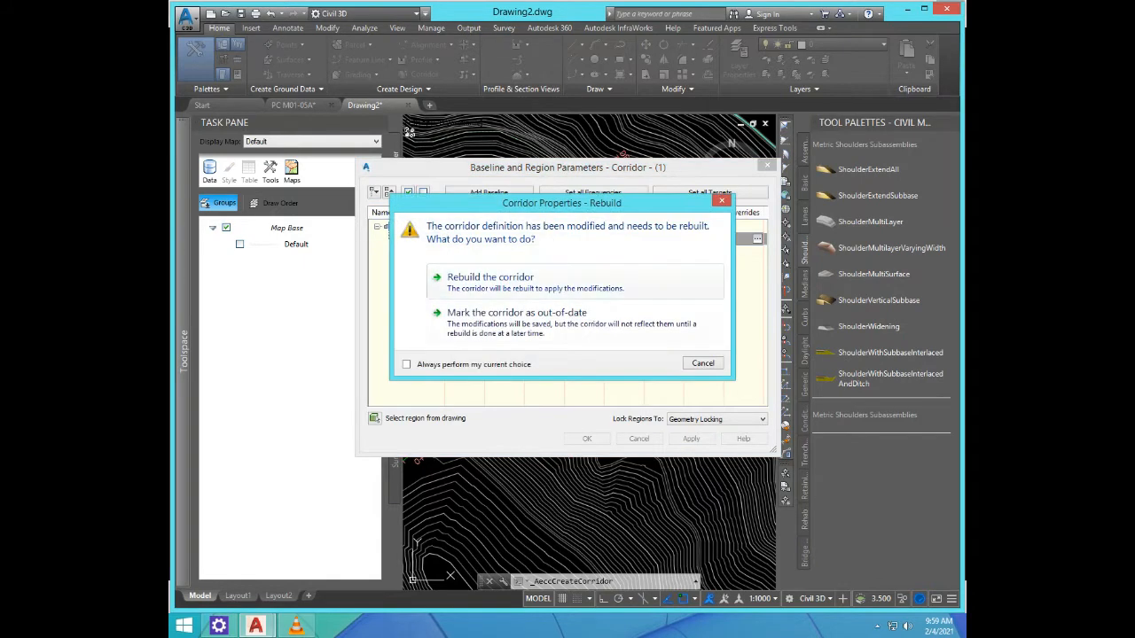
{"action": "left_click", "coordinate": [490, 280]}
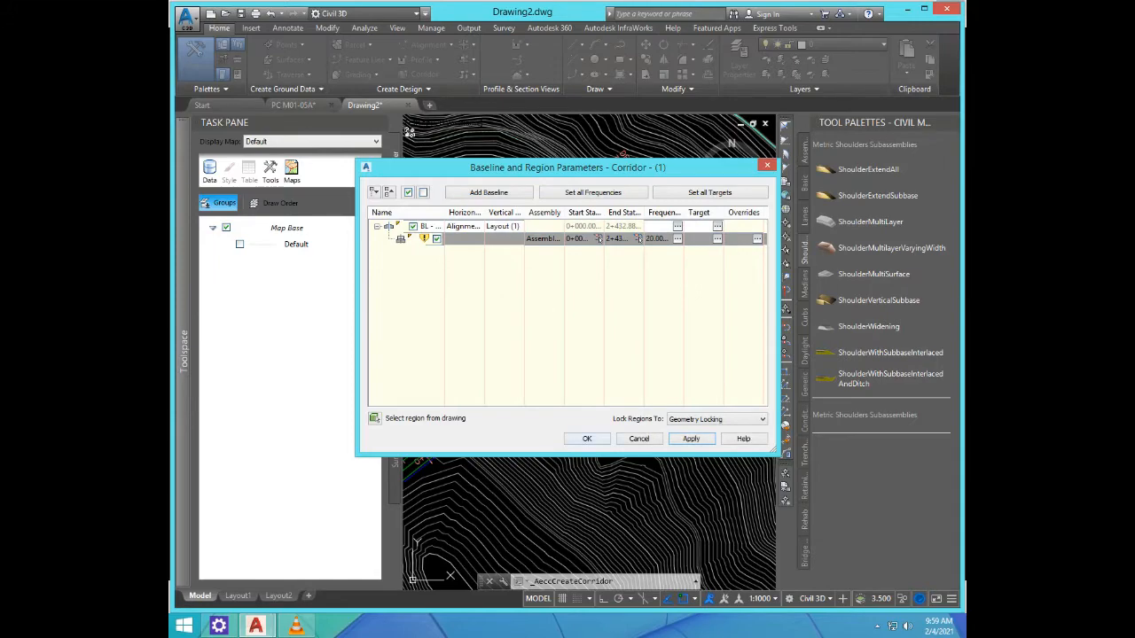
{"action": "left_click", "coordinate": [586, 438]}
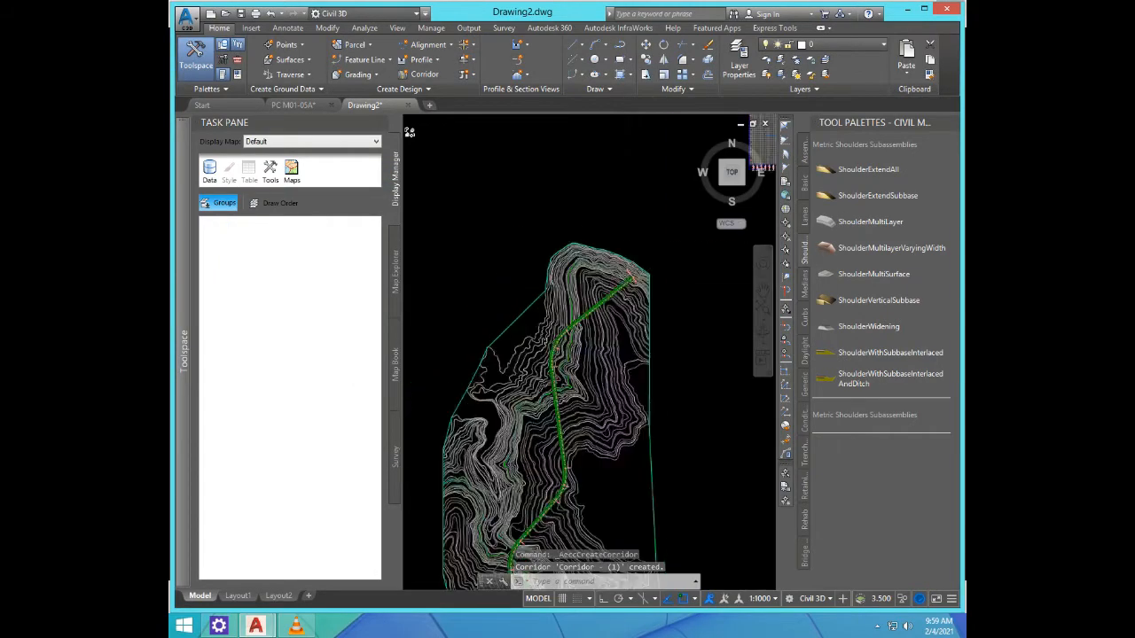
Step: Examine the built corridor along the alignment, including its edge lines and cross-section lines around station 1+080
{"action": "scroll", "coordinate": [598, 380], "scroll_direction": "down", "scroll_amount": 3}
{"action": "scroll", "coordinate": [598, 380], "scroll_direction": "up", "scroll_amount": 8}
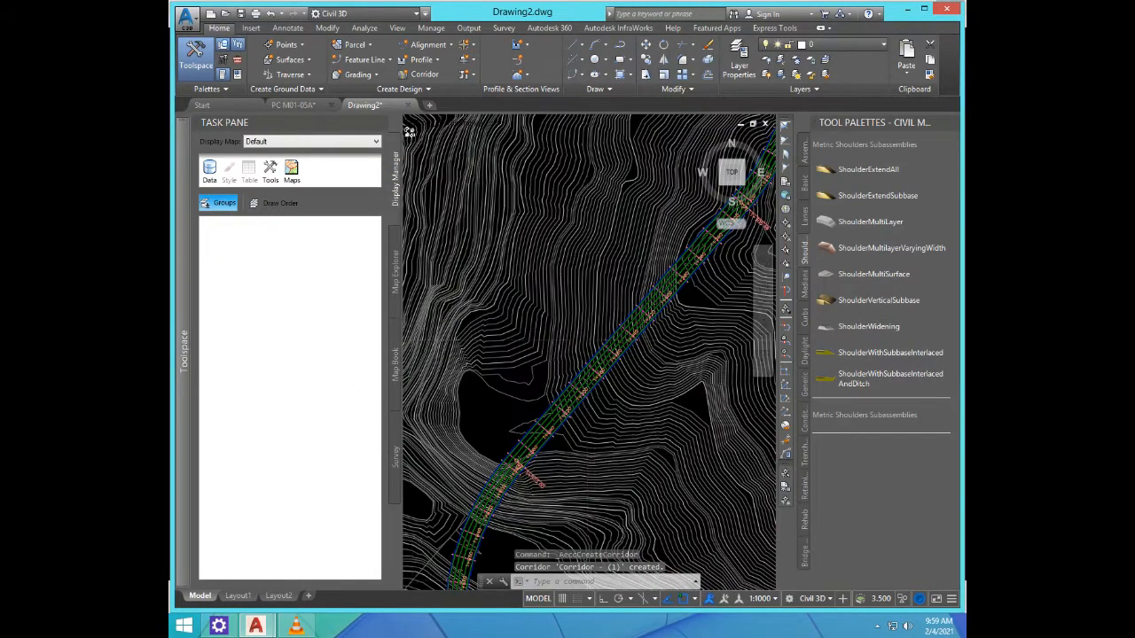
{"action": "scroll", "coordinate": [577, 352], "scroll_direction": "up", "scroll_amount": 5}
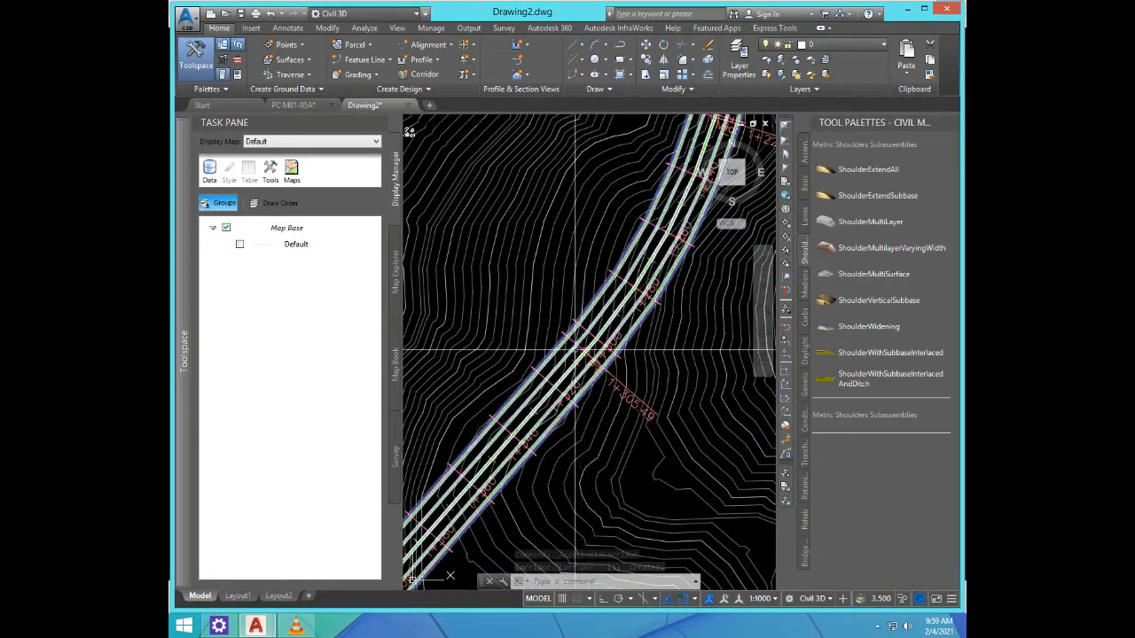
{"action": "scroll", "coordinate": [577, 352], "scroll_direction": "down", "scroll_amount": 2}
{"action": "scroll", "coordinate": [603, 311], "scroll_direction": "up", "scroll_amount": 4}
{"action": "scroll", "coordinate": [613, 377], "scroll_direction": "down", "scroll_amount": 4}
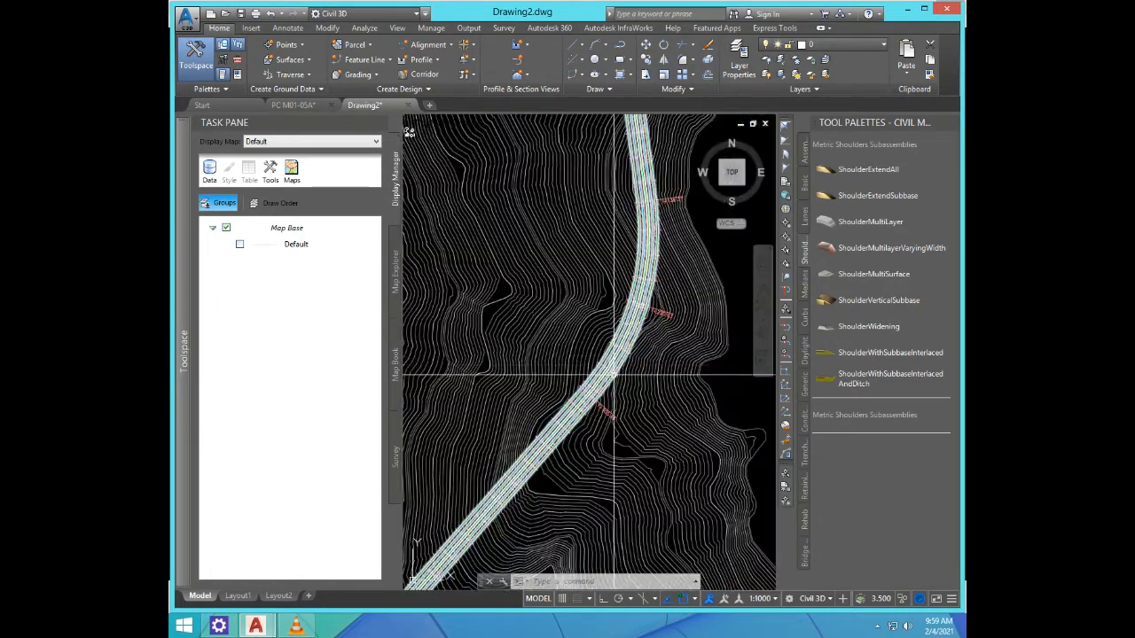
{"action": "scroll", "coordinate": [614, 377], "scroll_direction": "up", "scroll_amount": 5}
{"action": "scroll", "coordinate": [583, 405], "scroll_direction": "down", "scroll_amount": 5}
{"action": "scroll", "coordinate": [572, 257], "scroll_direction": "up", "scroll_amount": 6}
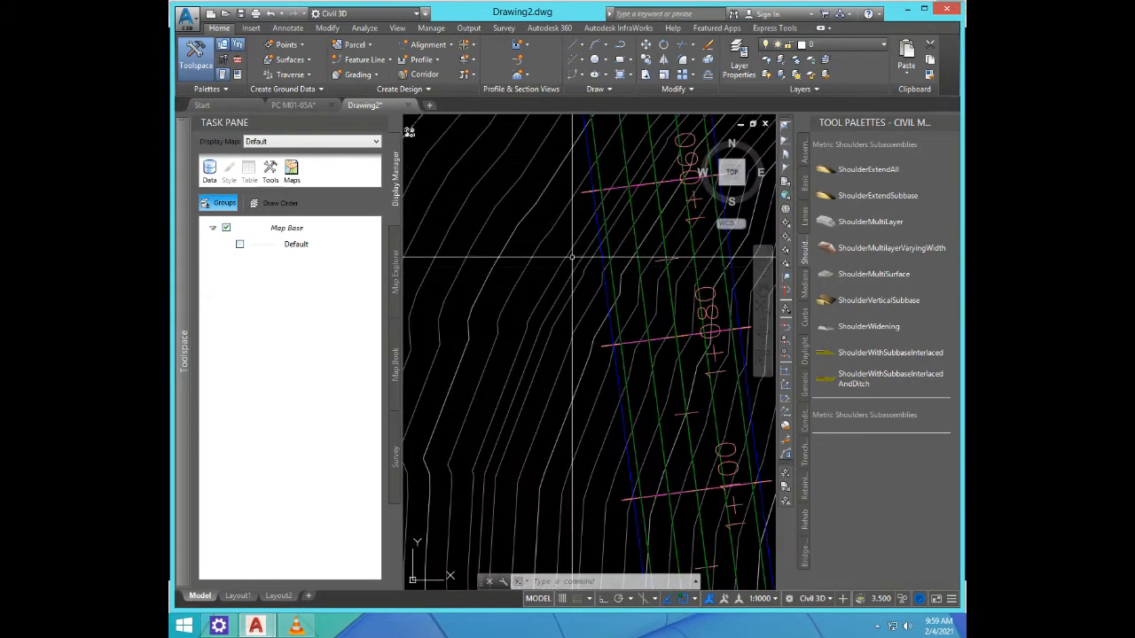
{"action": "scroll", "coordinate": [585, 385], "scroll_direction": "down", "scroll_amount": 4}
{"action": "scroll", "coordinate": [625, 293], "scroll_direction": "up", "scroll_amount": 6}
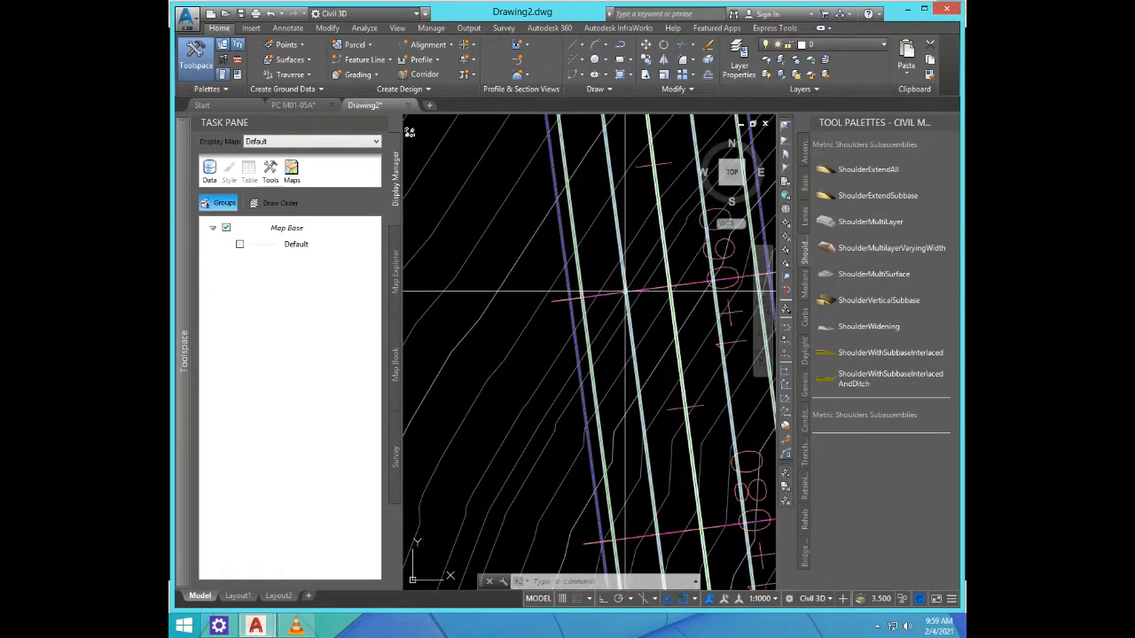
{"action": "scroll", "coordinate": [625, 292], "scroll_direction": "down", "scroll_amount": 3}
{"action": "scroll", "coordinate": [611, 295], "scroll_direction": "up", "scroll_amount": 3}
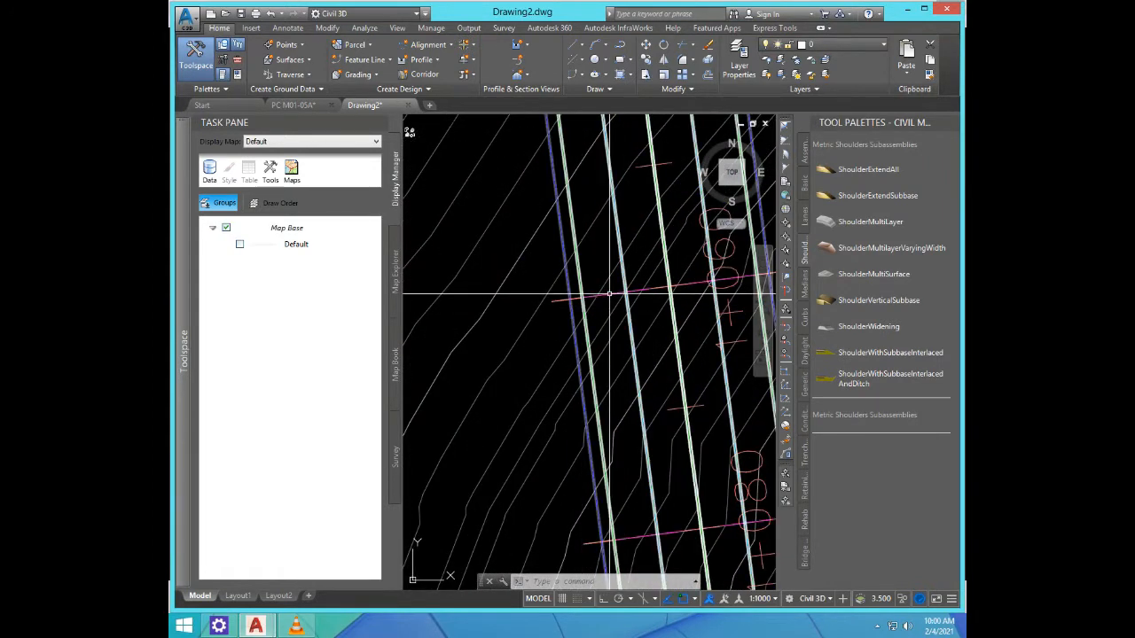
{"action": "left_click", "coordinate": [609, 293]}
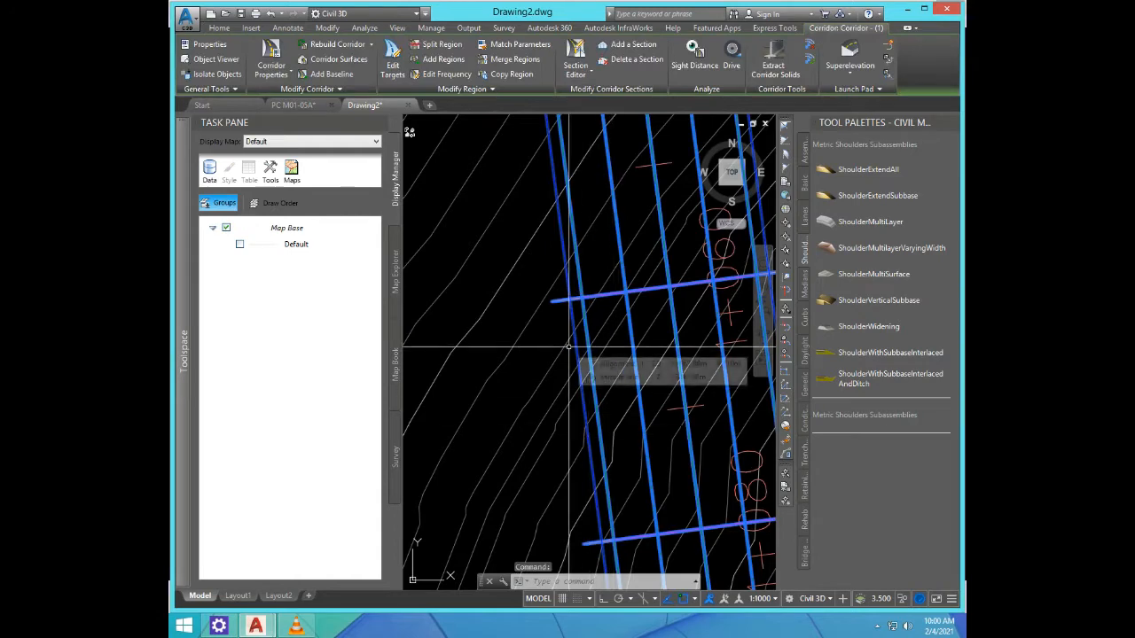
{"action": "scroll", "coordinate": [479, 266], "scroll_direction": "down", "scroll_amount": 5}
{"action": "key", "text": "Escape"}
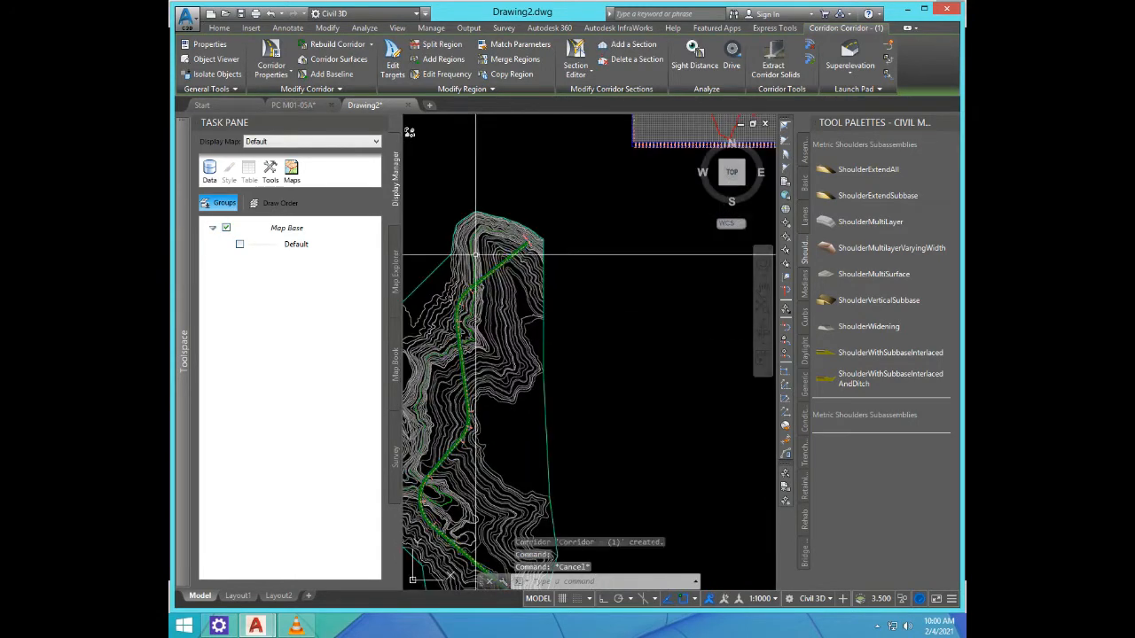
{"action": "key", "text": "Escape"}
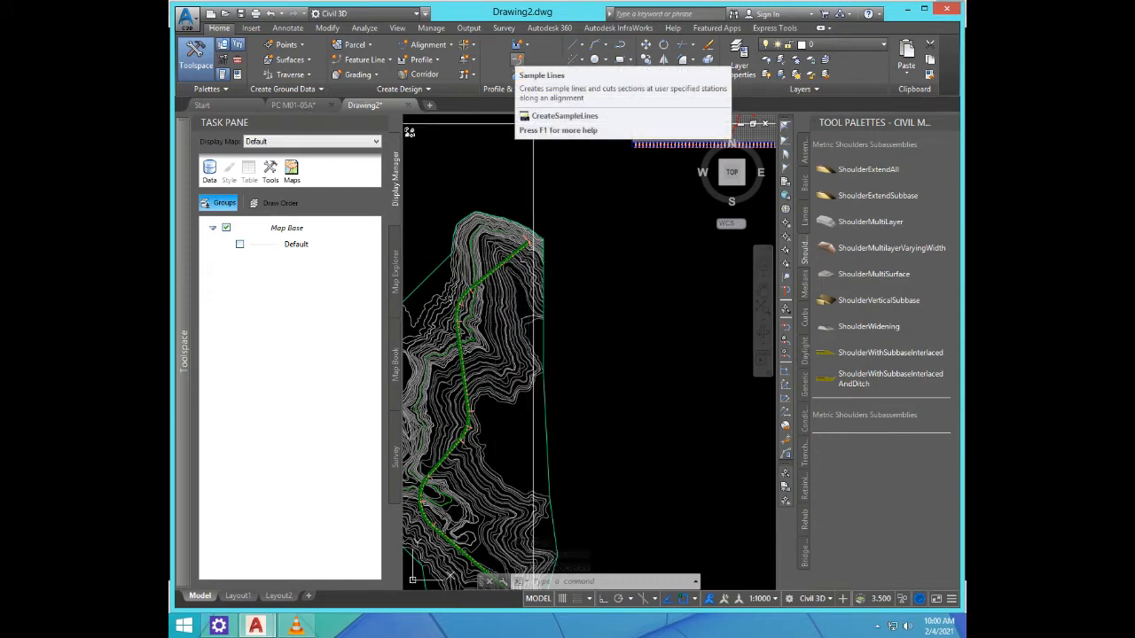
Step: Start creating sample lines along Alignment -1, choosing the alignment by name from the list
{"action": "left_click", "coordinate": [518, 59]}
{"action": "scroll", "coordinate": [484, 273], "scroll_direction": "up", "scroll_amount": 4}
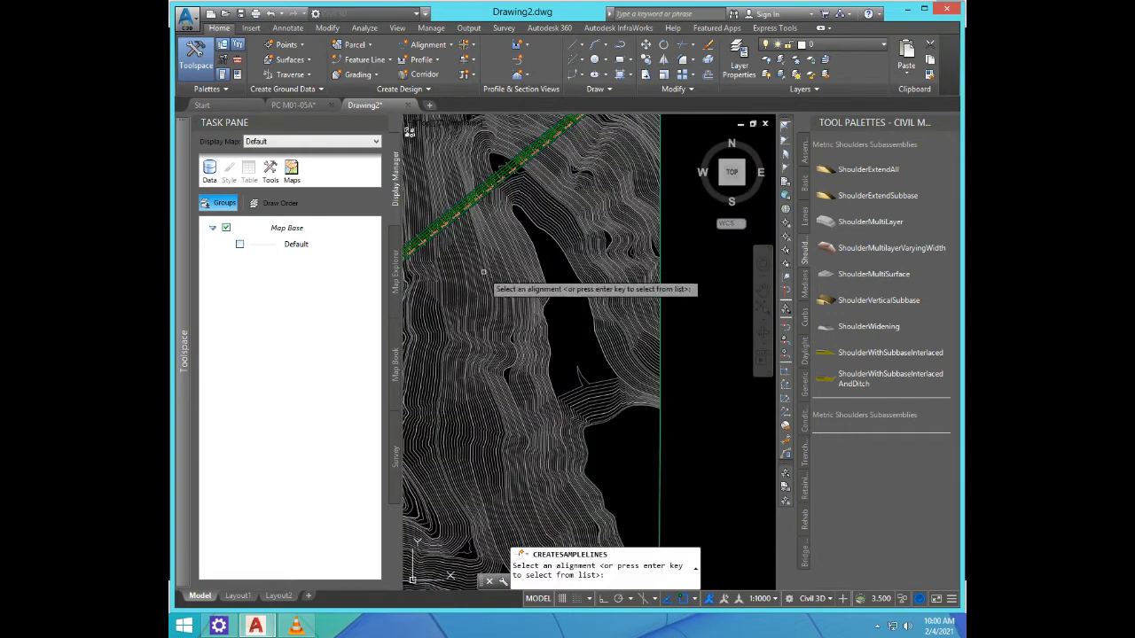
{"action": "scroll", "coordinate": [470, 169], "scroll_direction": "up", "scroll_amount": 5}
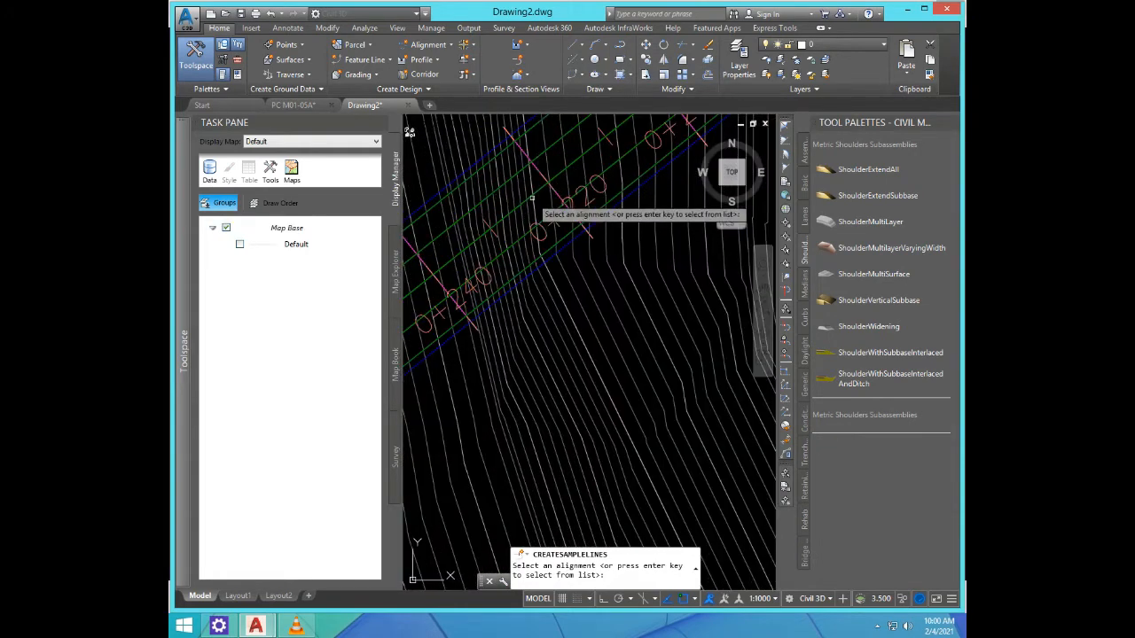
{"action": "left_click", "coordinate": [536, 191]}
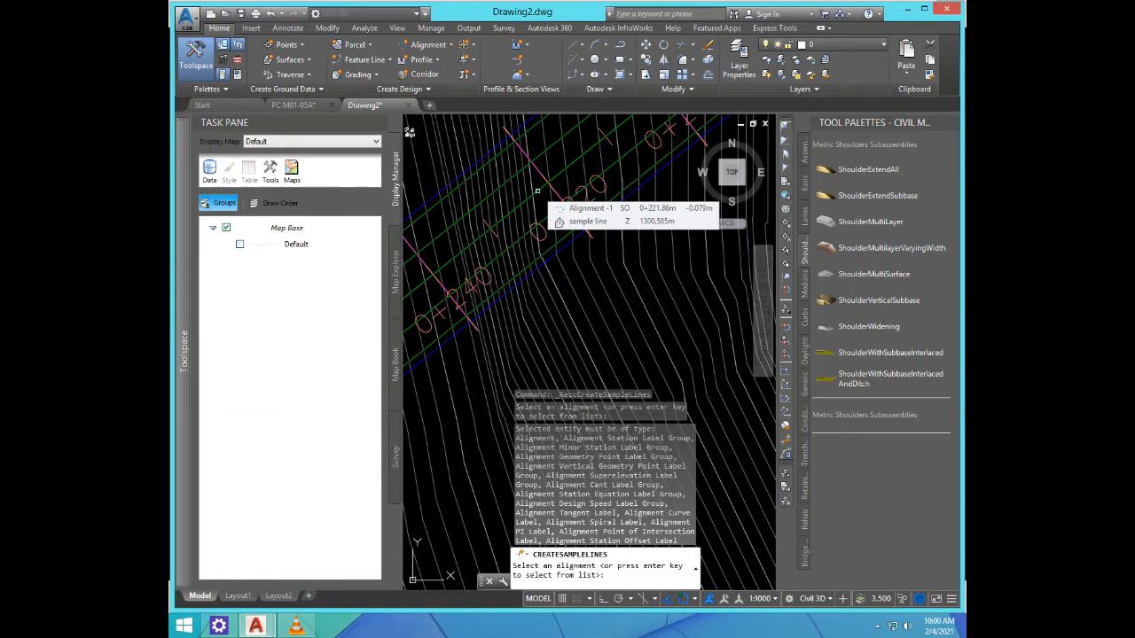
{"action": "key", "text": "Return"}
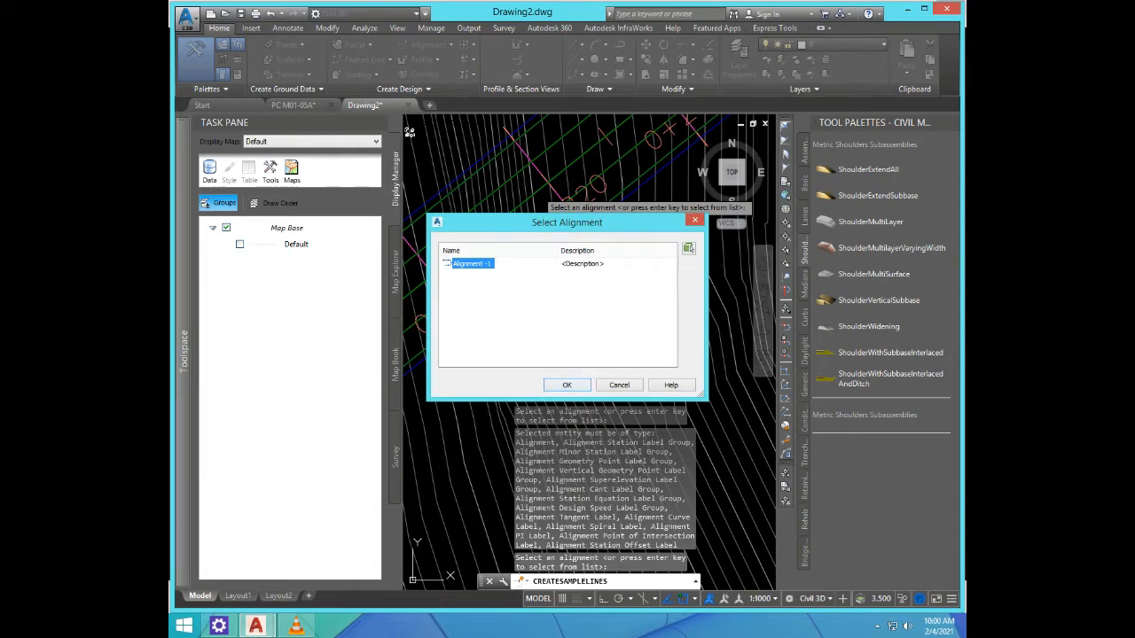
{"action": "key", "text": "Return"}
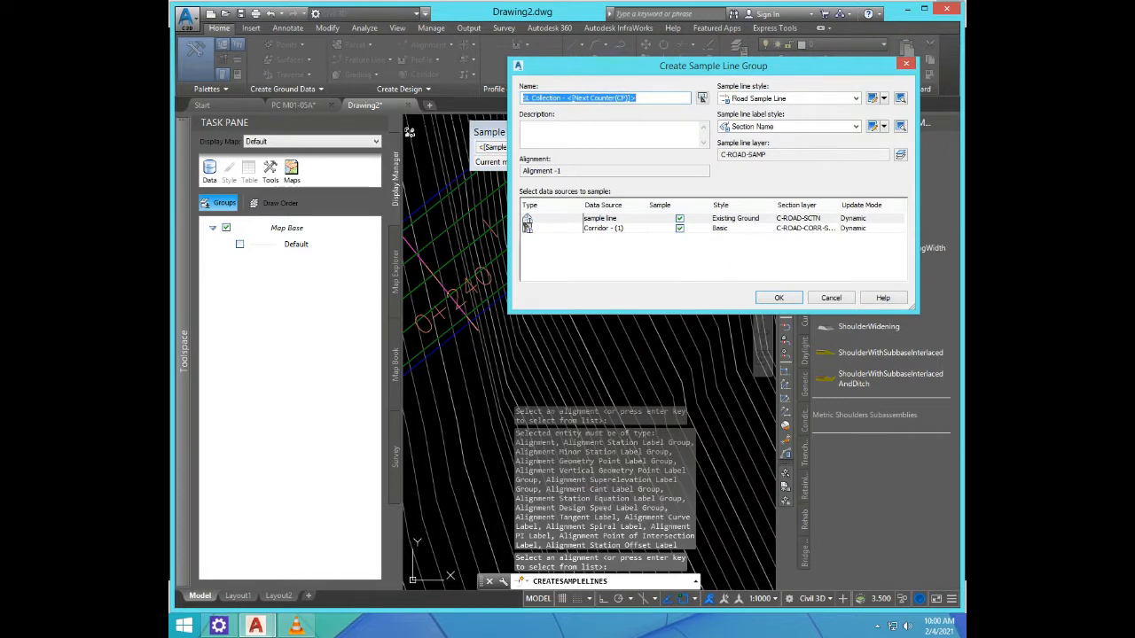
Step: Choose the Section Name label style and the Road Sample Line style for the sample line group
{"action": "left_click", "coordinate": [856, 126]}
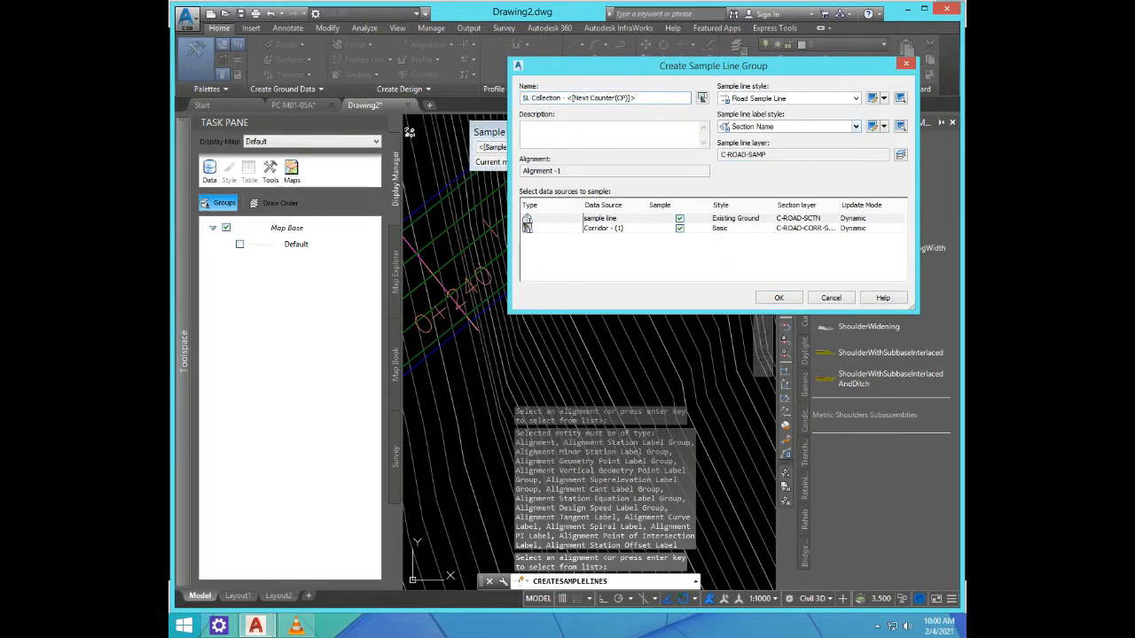
{"action": "left_click", "coordinate": [763, 160]}
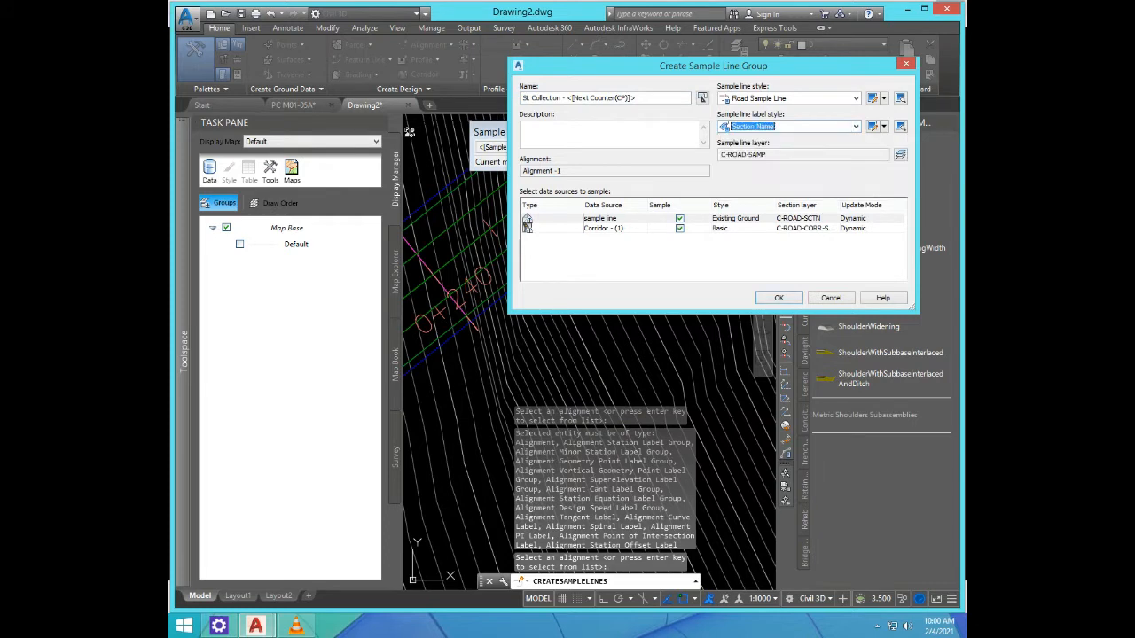
{"action": "left_click", "coordinate": [855, 97]}
{"action": "left_click", "coordinate": [767, 112]}
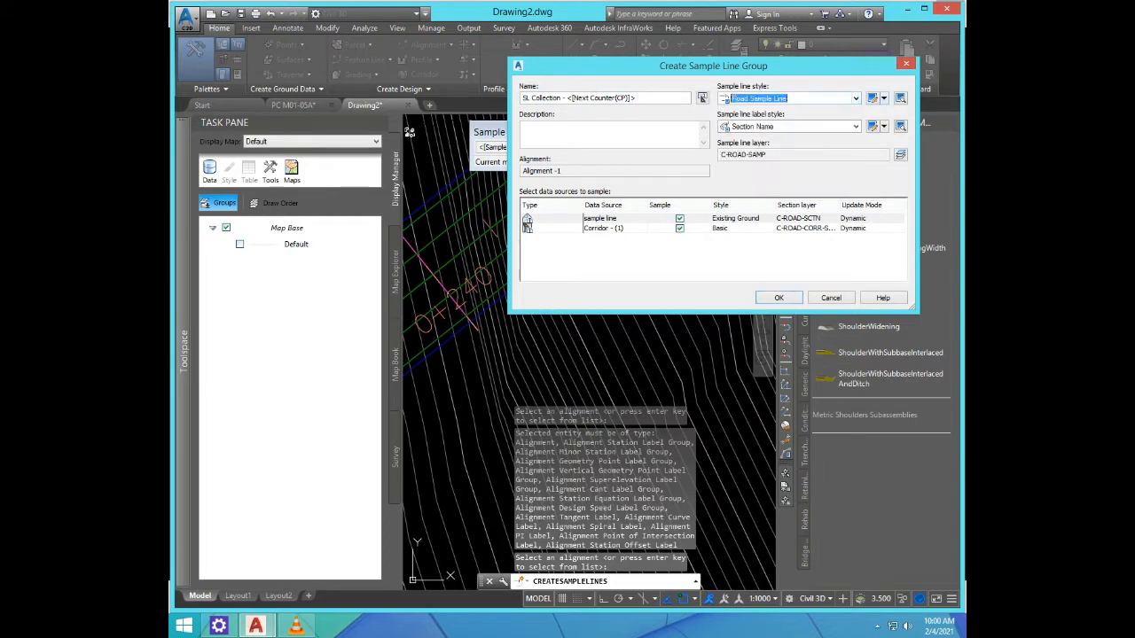
Step: Edit the Road Sample Line style to make its vertices visible in the Plan view direction
{"action": "left_click", "coordinate": [871, 98]}
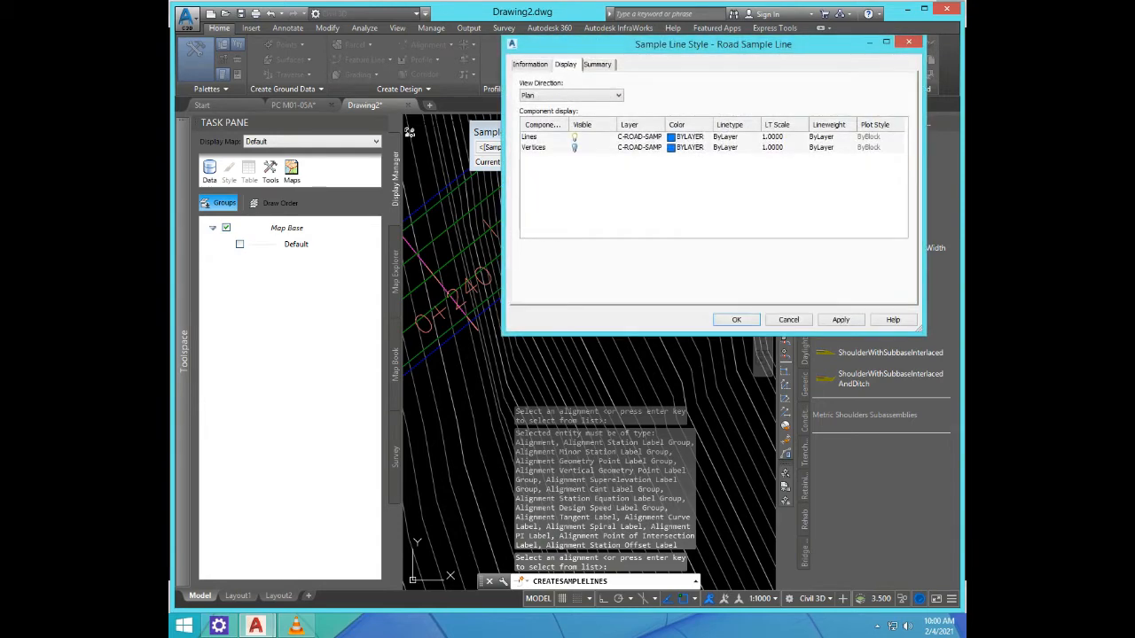
{"action": "left_click", "coordinate": [574, 148]}
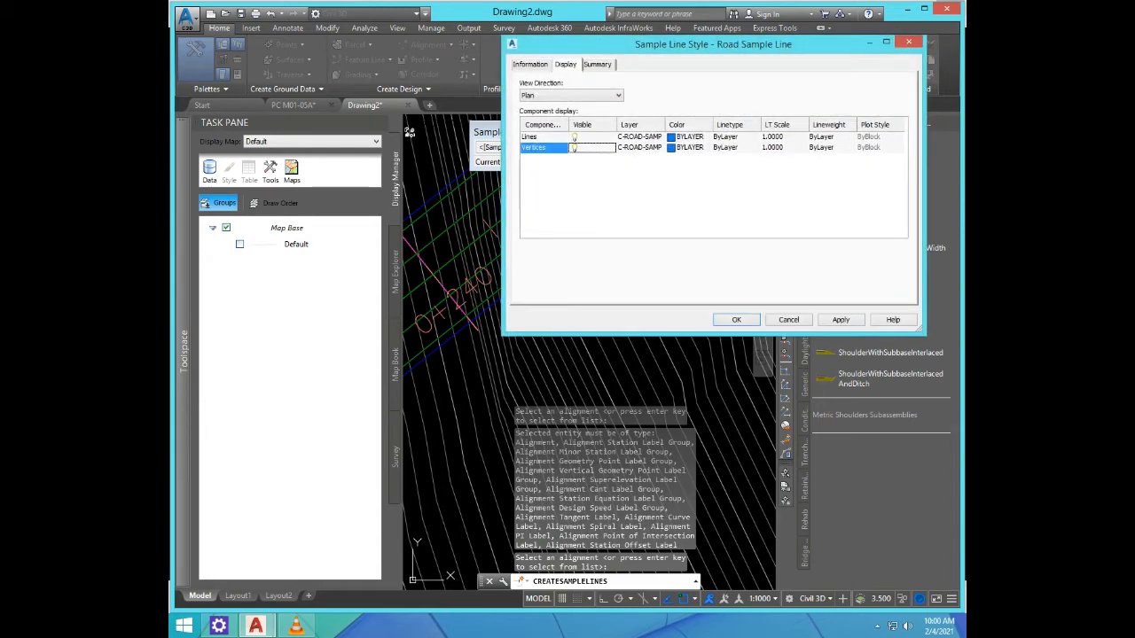
{"action": "left_click", "coordinate": [571, 95]}
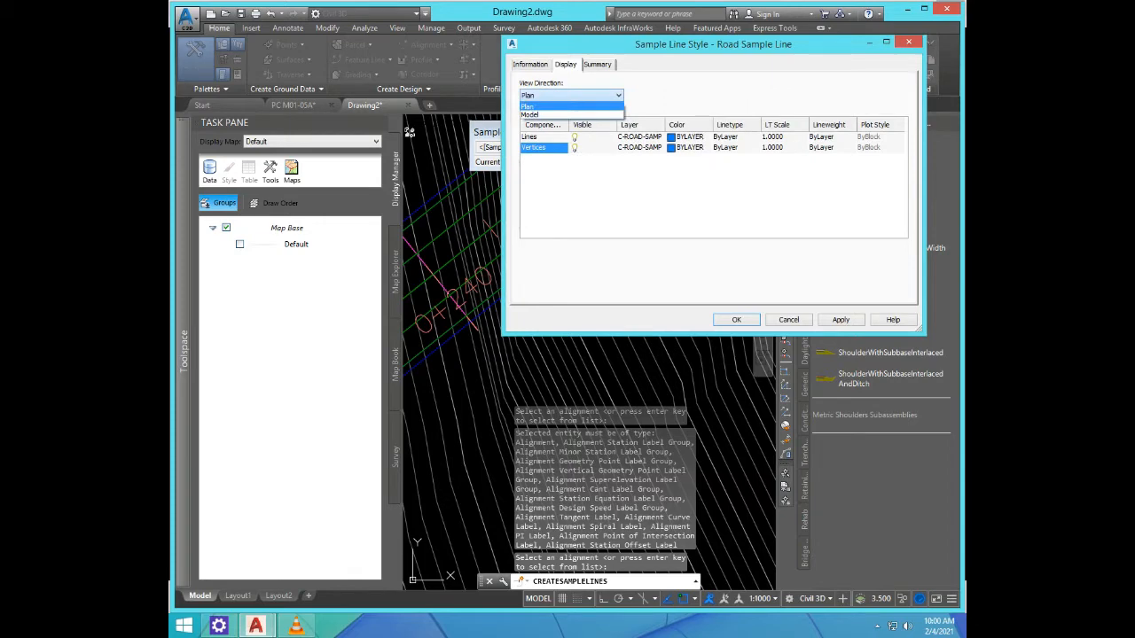
{"action": "left_click", "coordinate": [571, 95]}
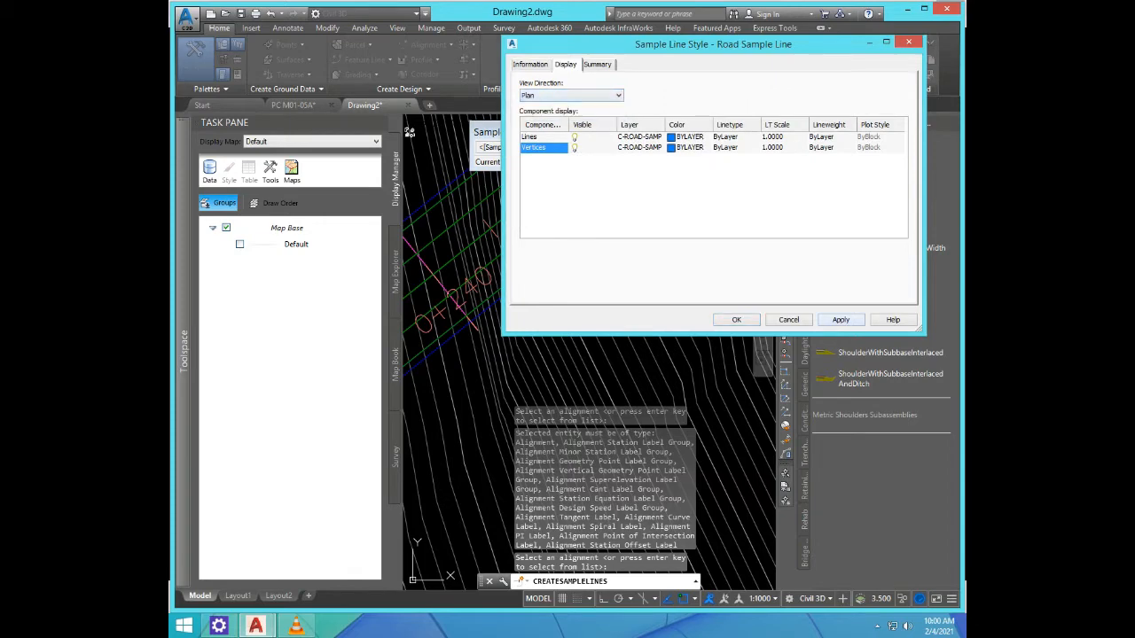
{"action": "left_click", "coordinate": [737, 319]}
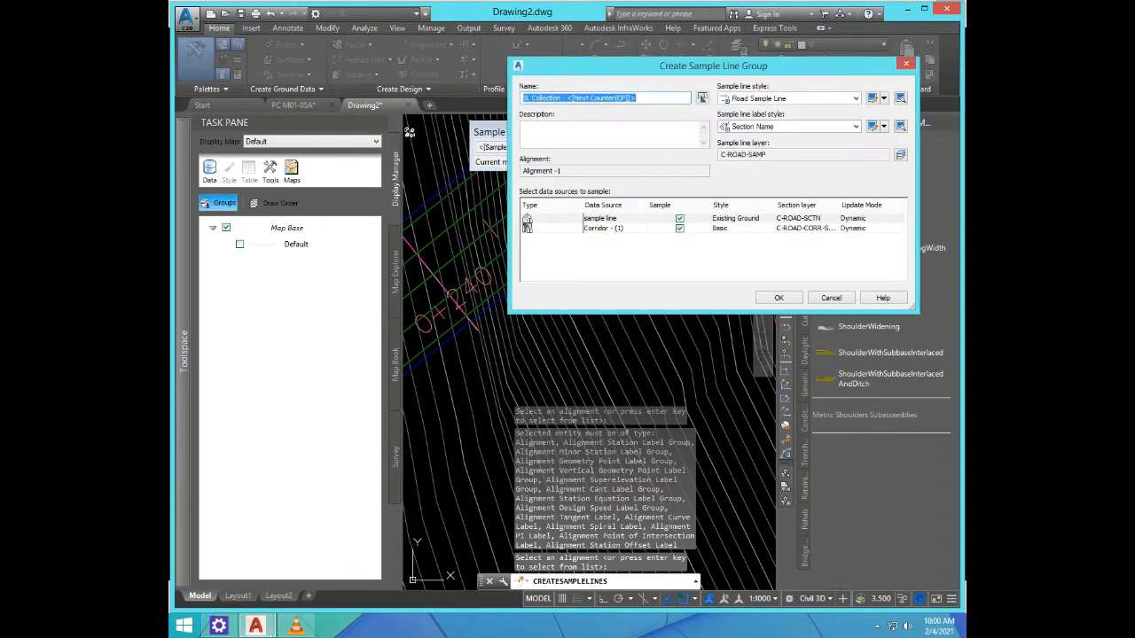
Step: Create the sample line group and place a sample line at about station 0+226.87 with 20 m left and right swath widths
{"action": "left_click", "coordinate": [795, 298]}
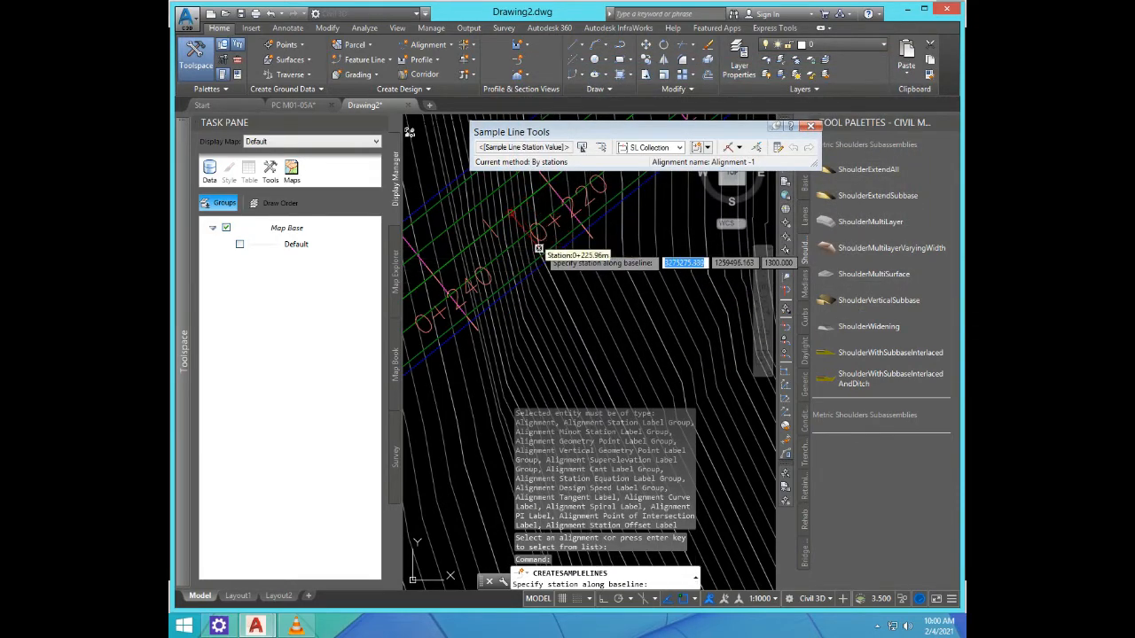
{"action": "left_click", "coordinate": [585, 330]}
{"action": "scroll", "coordinate": [582, 335], "scroll_direction": "down", "scroll_amount": 3}
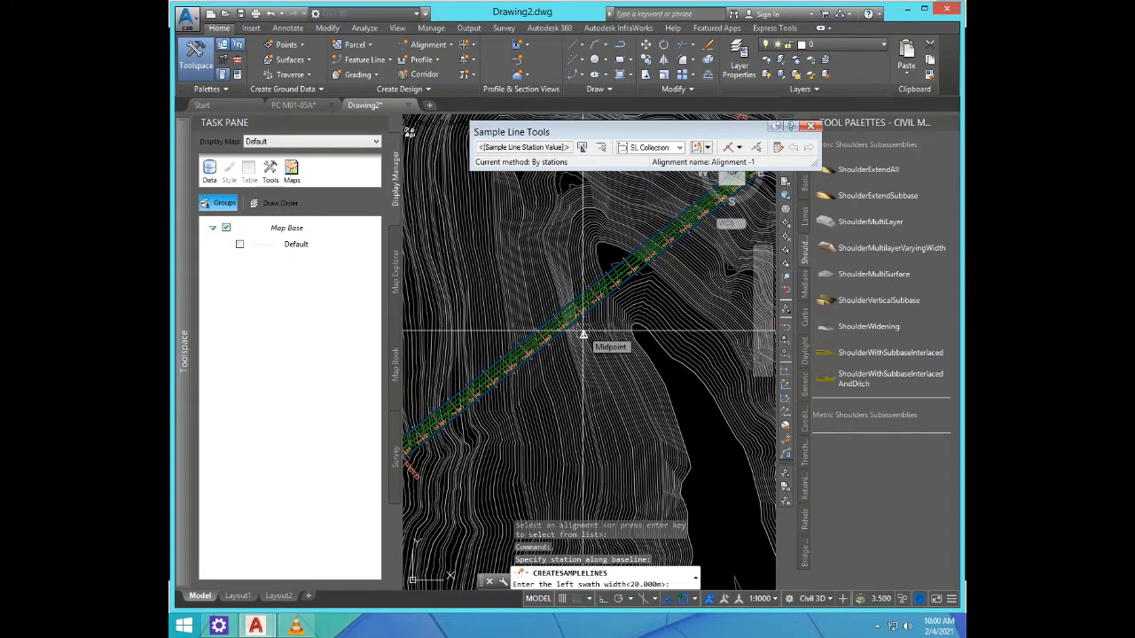
{"action": "key", "text": "Return"}
{"action": "key", "text": "Return"}
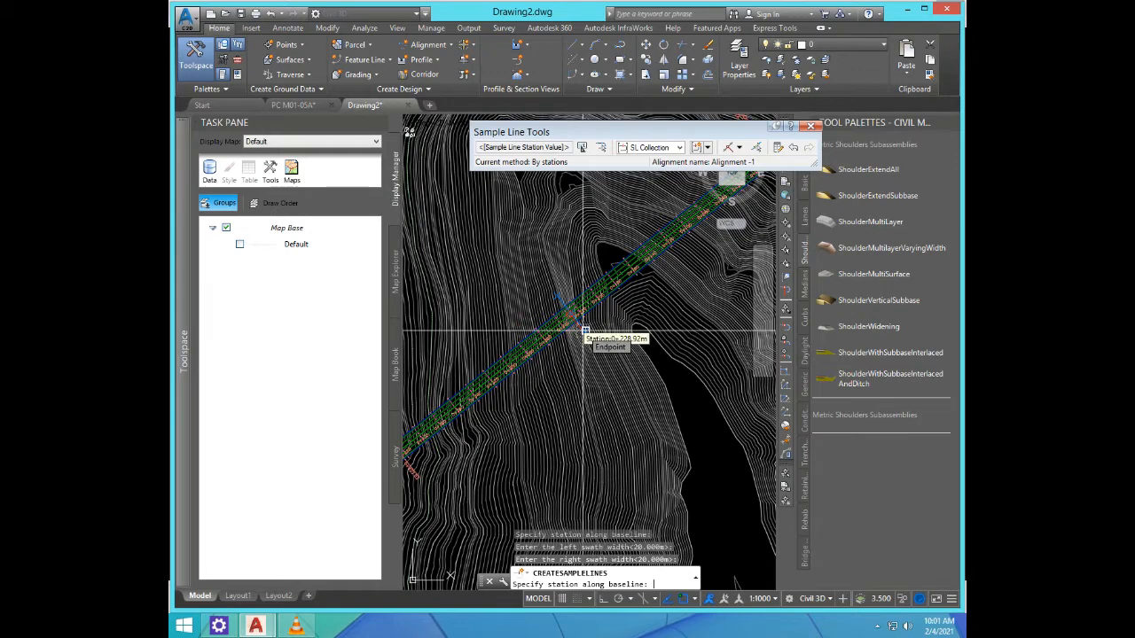
{"action": "key", "text": "Return"}
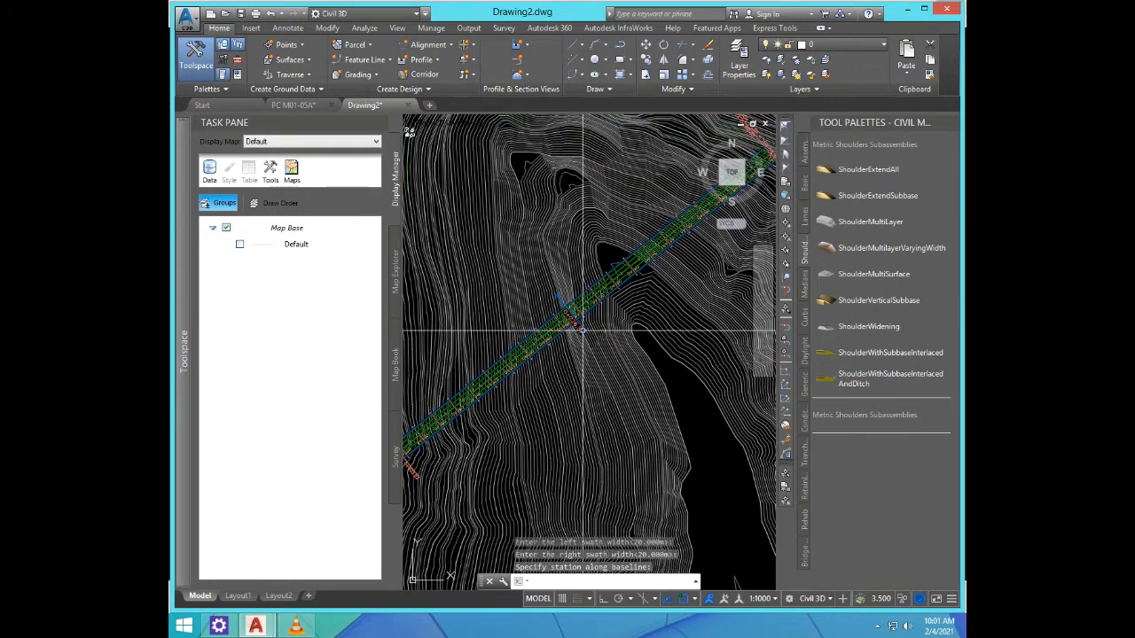
{"action": "scroll", "coordinate": [583, 330], "scroll_direction": "down", "scroll_amount": 5}
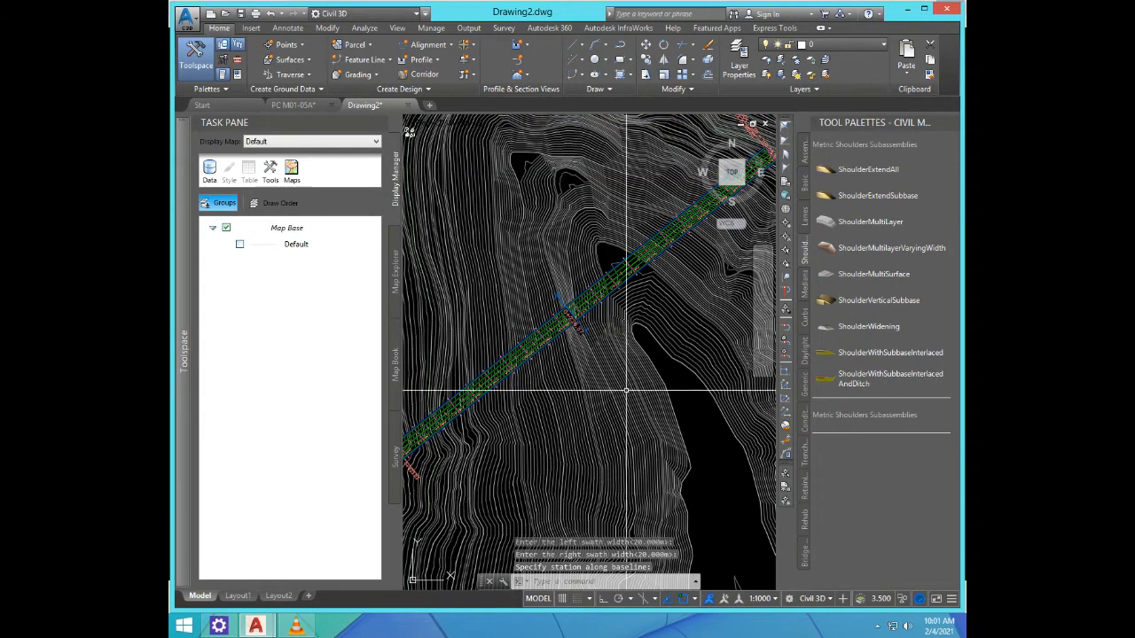
{"action": "scroll", "coordinate": [621, 306], "scroll_direction": "up", "scroll_amount": 6}
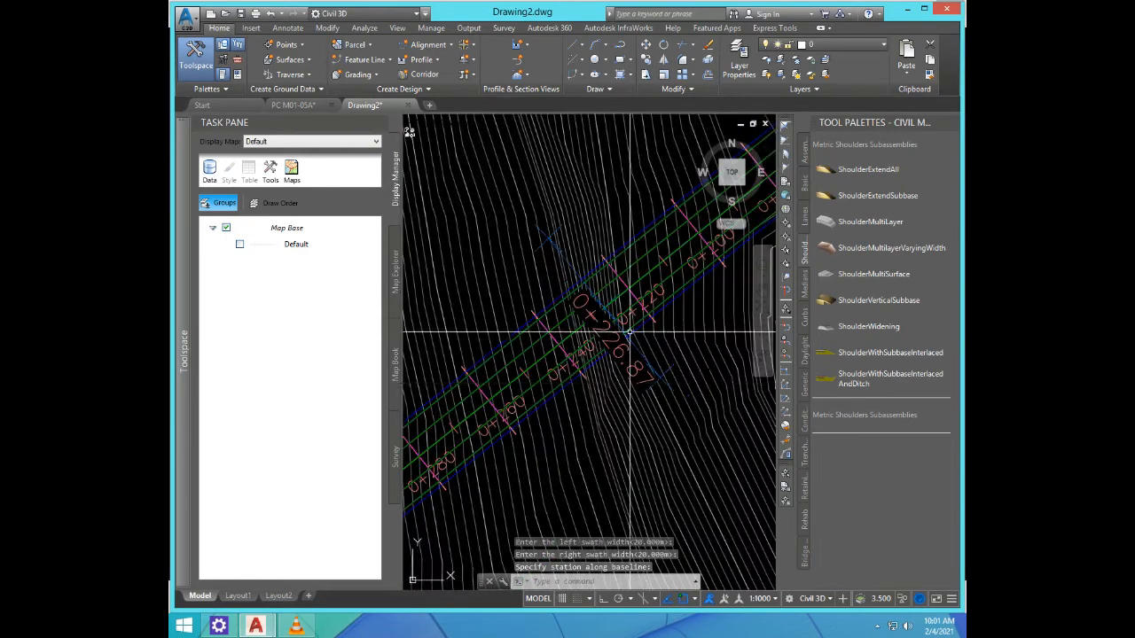
Step: Restart sample line creation and choose Alignment -1 from the list of alignments
{"action": "scroll", "coordinate": [558, 258], "scroll_direction": "down", "scroll_amount": 6}
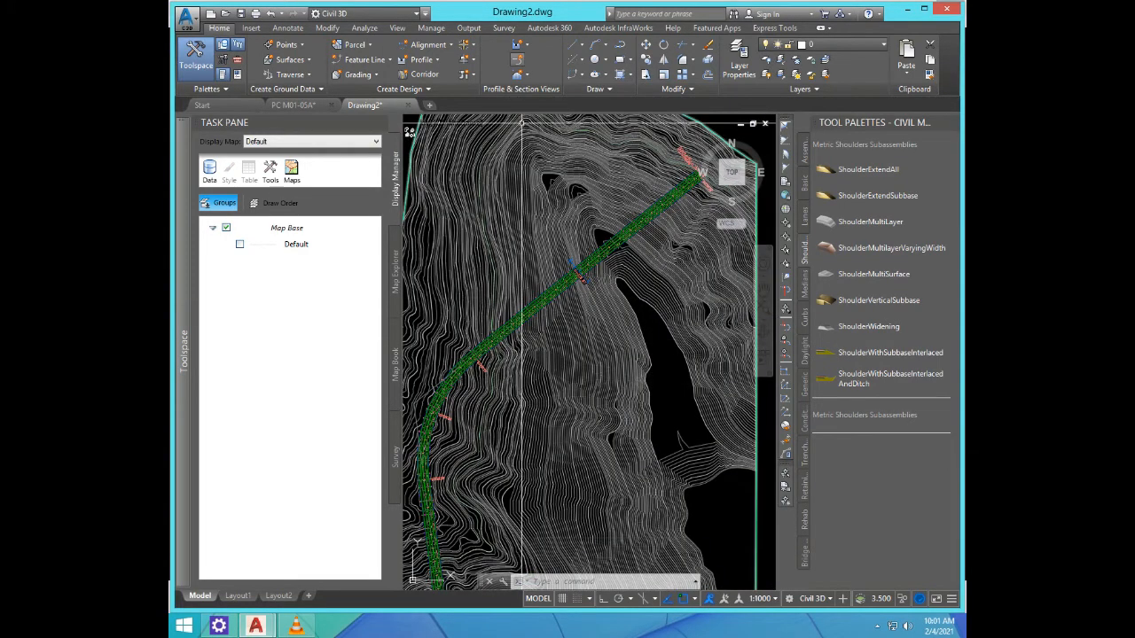
{"action": "left_click", "coordinate": [517, 60]}
{"action": "scroll", "coordinate": [567, 271], "scroll_direction": "up", "scroll_amount": 7}
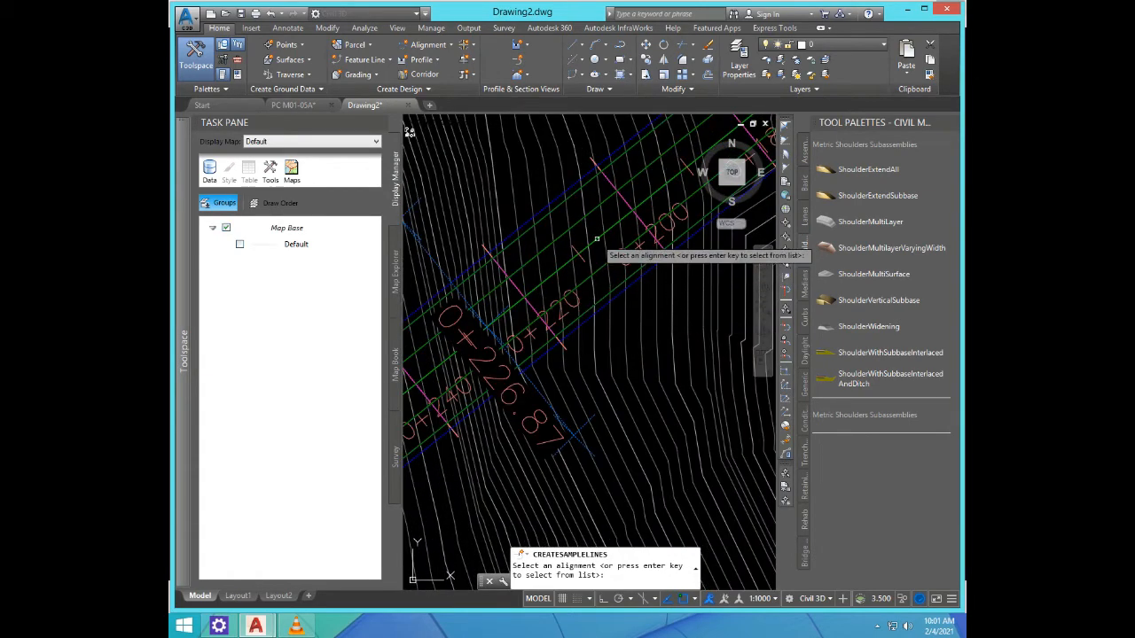
{"action": "left_click", "coordinate": [595, 240]}
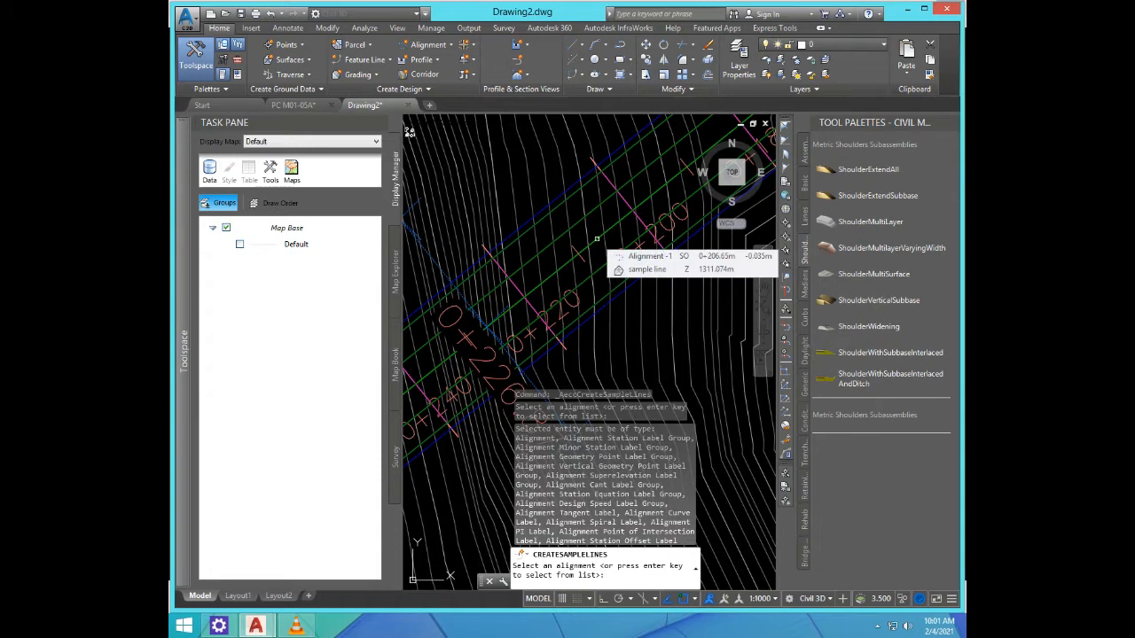
{"action": "key", "text": "Return"}
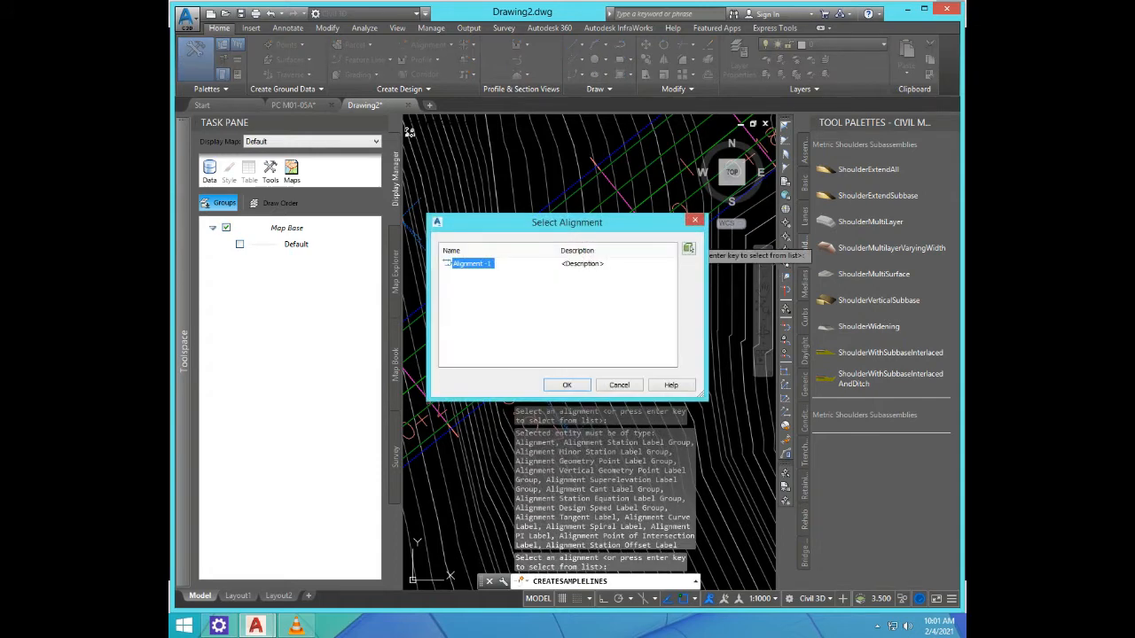
{"action": "left_click", "coordinate": [688, 249]}
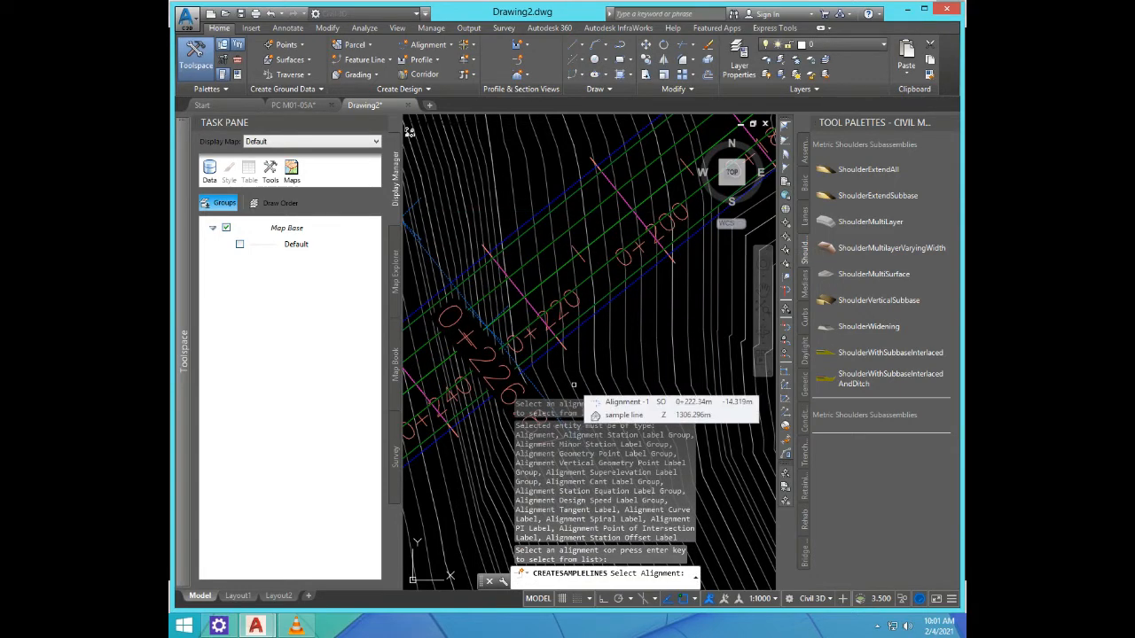
{"action": "left_click", "coordinate": [595, 240]}
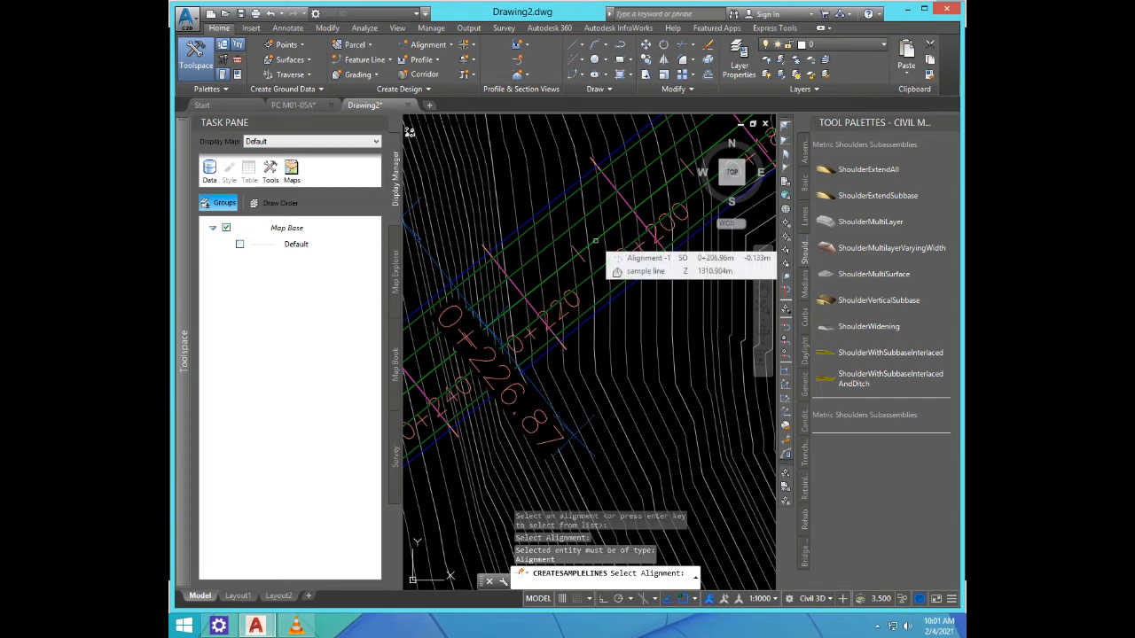
{"action": "left_click", "coordinate": [603, 307]}
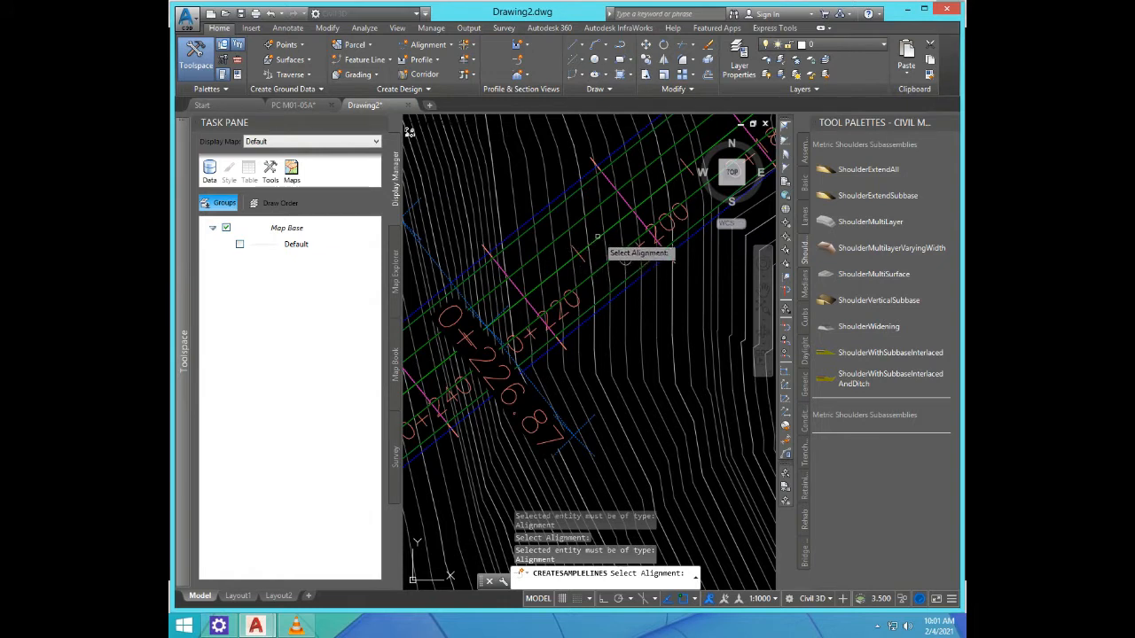
{"action": "key", "text": "Return"}
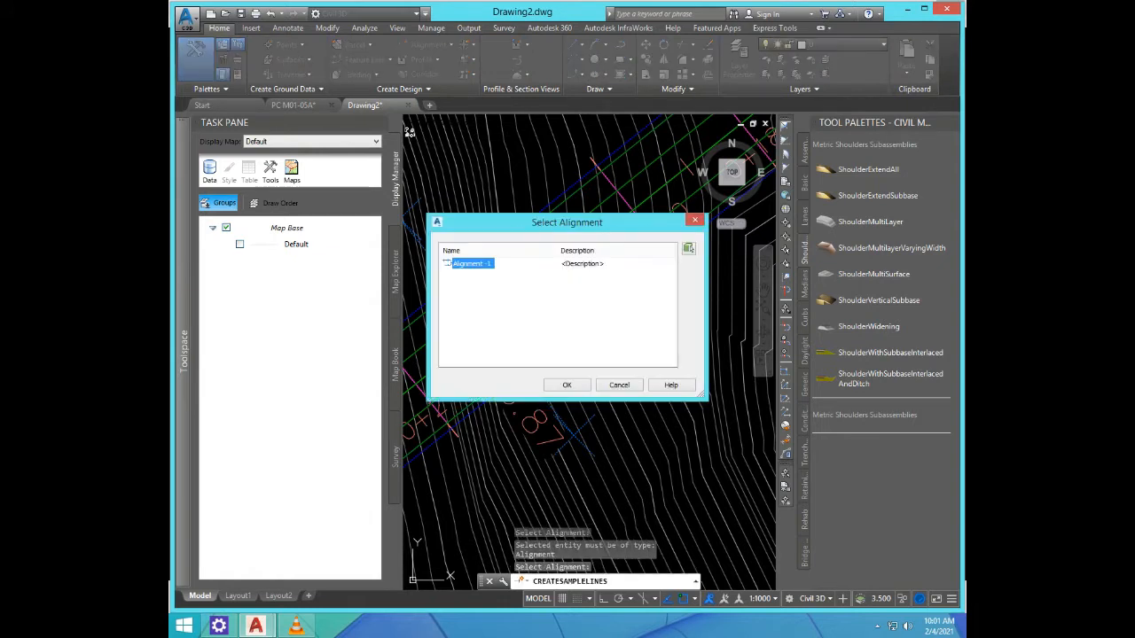
{"action": "left_click", "coordinate": [575, 384]}
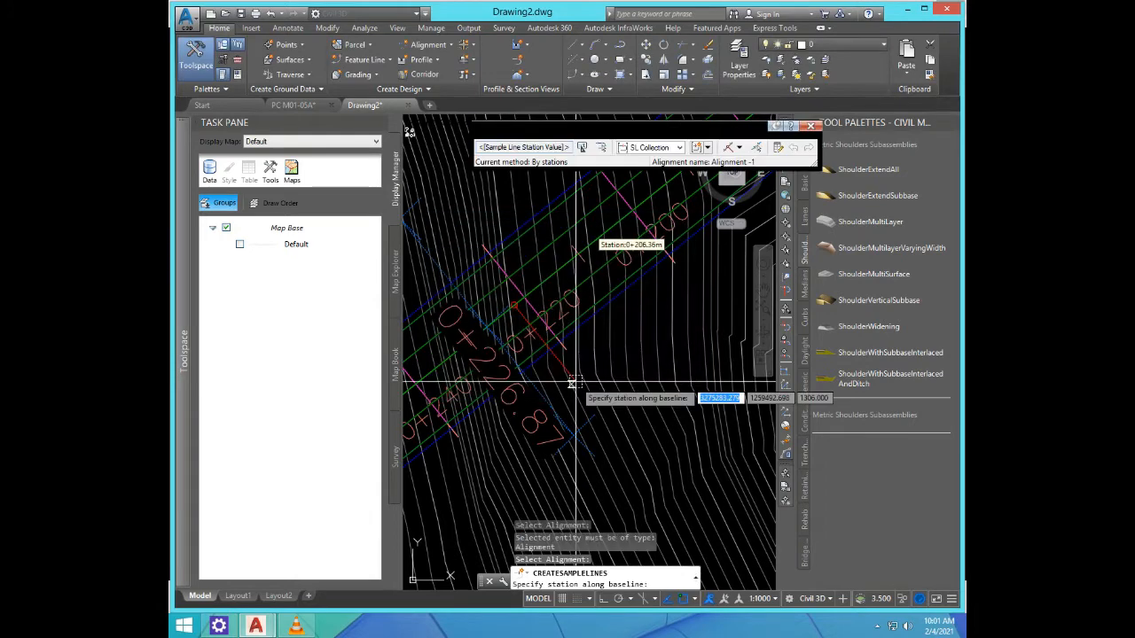
Step: Add a sample line just past the 0+628.58 PT label, at about station 0+633.95, with 20 m left and right swath widths
{"action": "scroll", "coordinate": [634, 289], "scroll_direction": "down", "scroll_amount": 4}
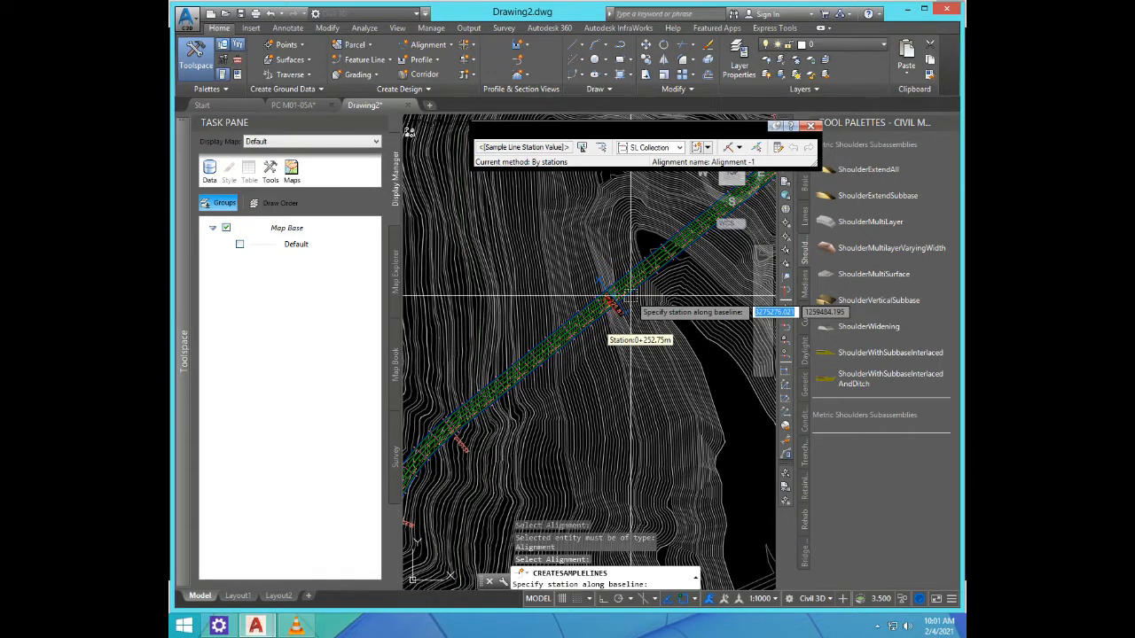
{"action": "scroll", "coordinate": [631, 295], "scroll_direction": "down", "scroll_amount": 3}
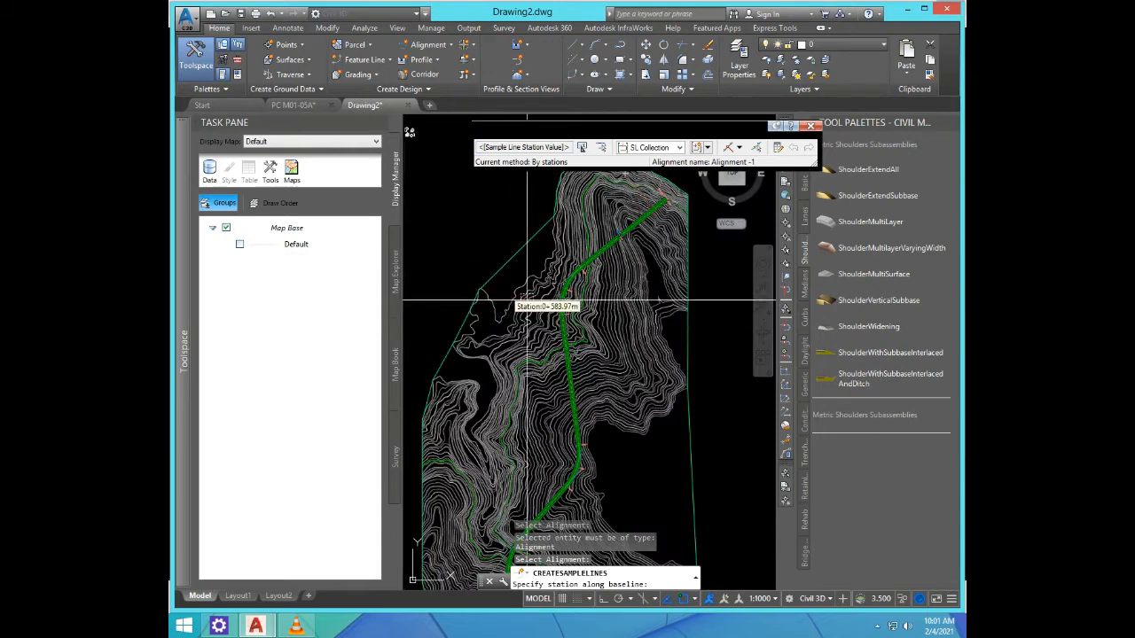
{"action": "scroll", "coordinate": [574, 289], "scroll_direction": "up", "scroll_amount": 3}
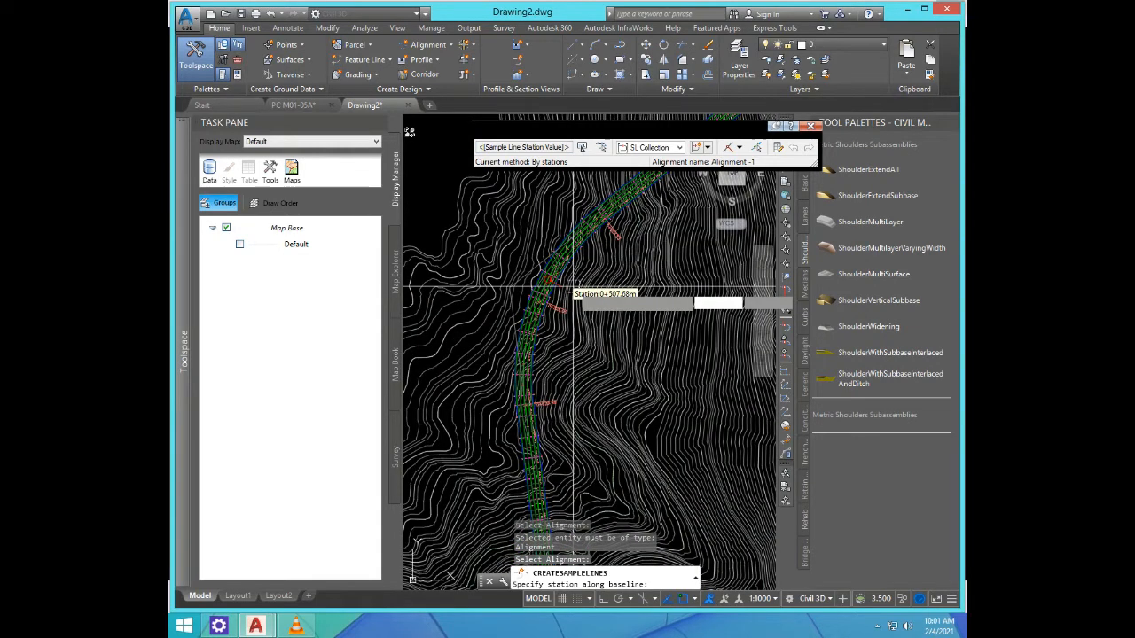
{"action": "scroll", "coordinate": [408, 461], "scroll_direction": "up", "scroll_amount": 2}
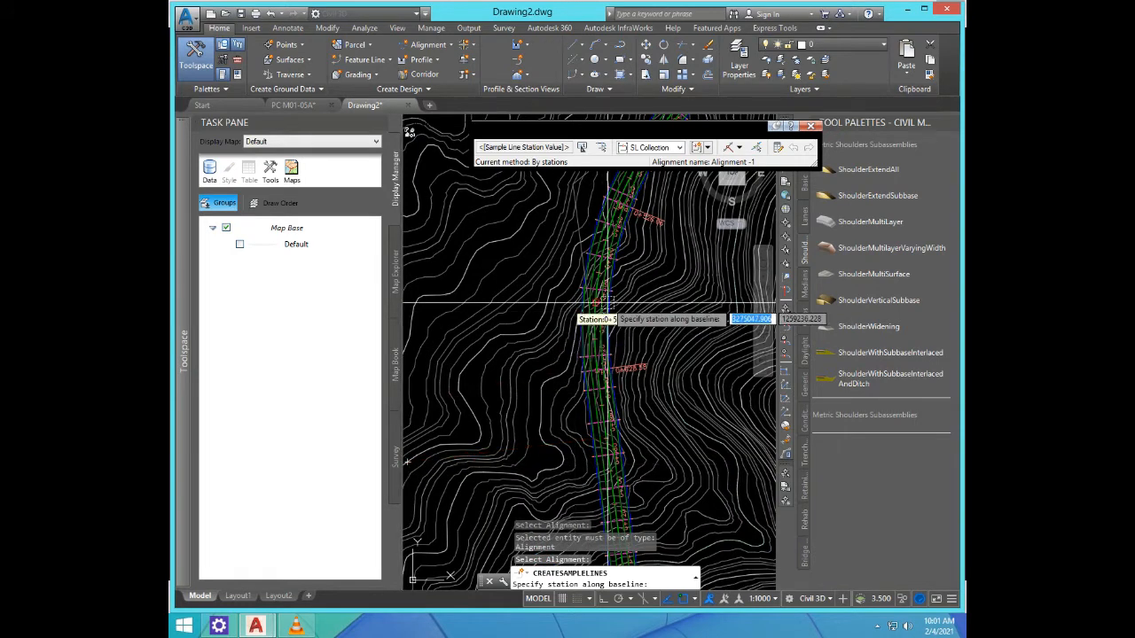
{"action": "scroll", "coordinate": [605, 303], "scroll_direction": "up", "scroll_amount": 3}
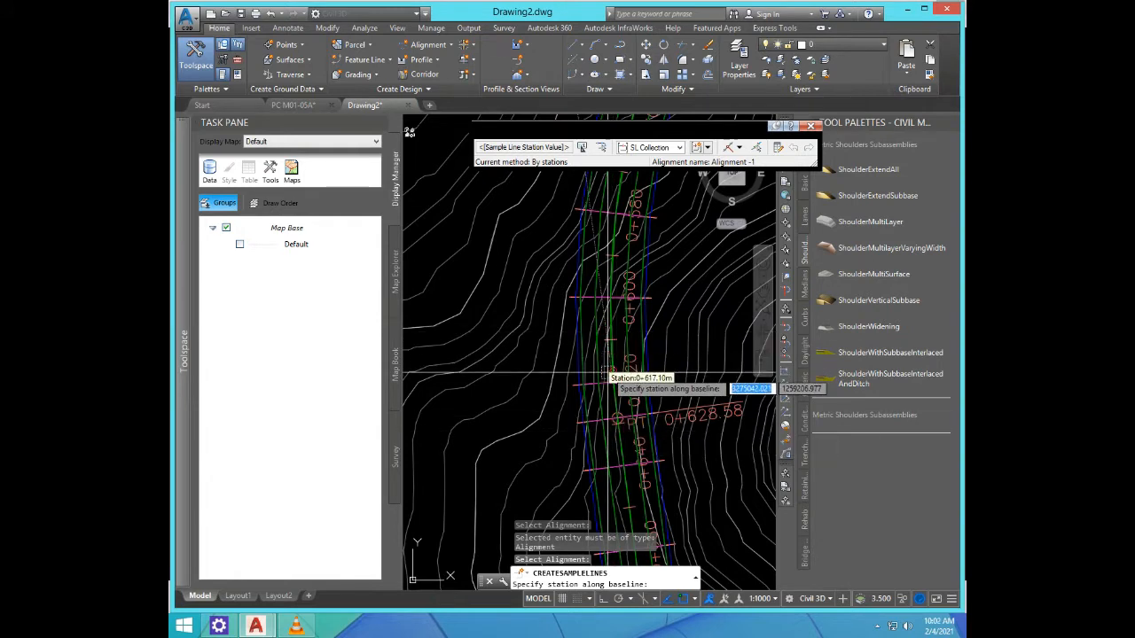
{"action": "left_click", "coordinate": [647, 431]}
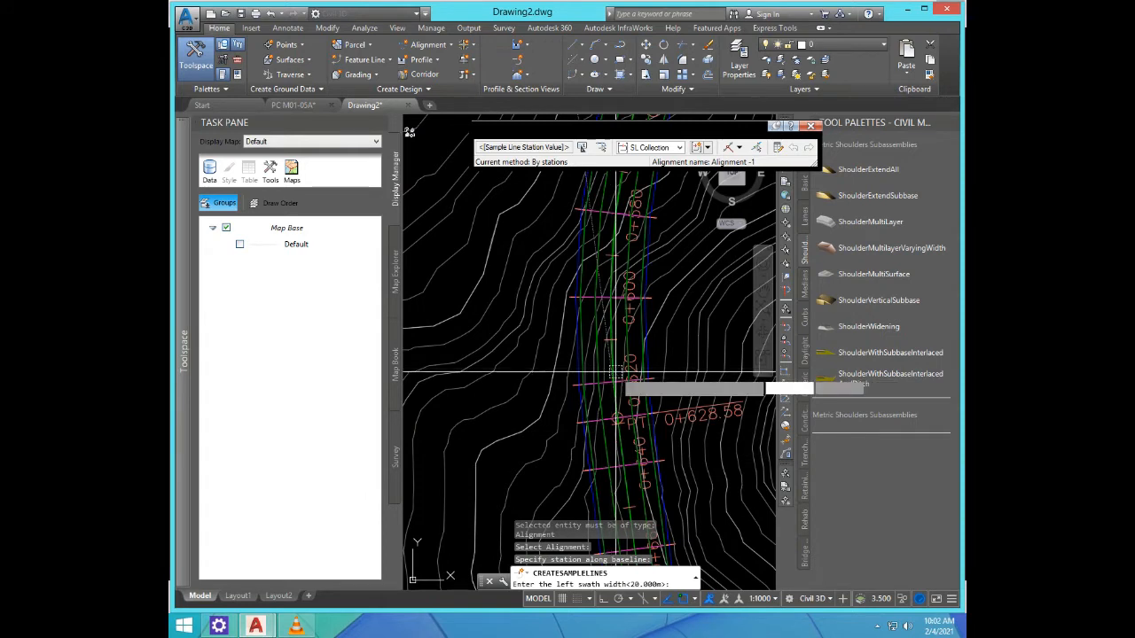
{"action": "key", "text": "Return"}
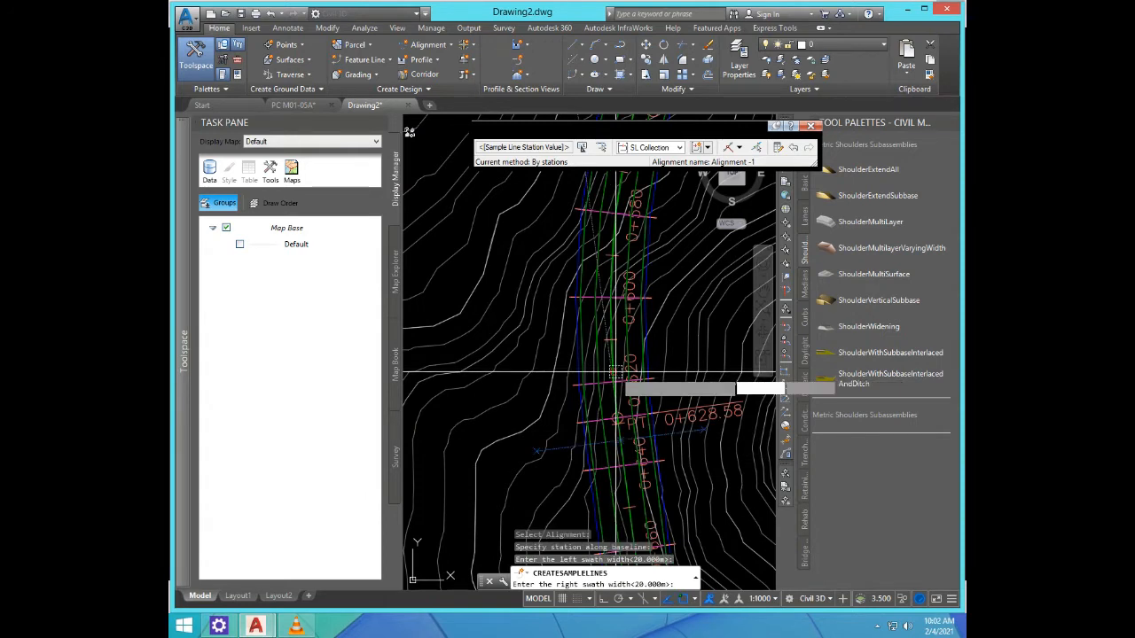
{"action": "key", "text": "Return"}
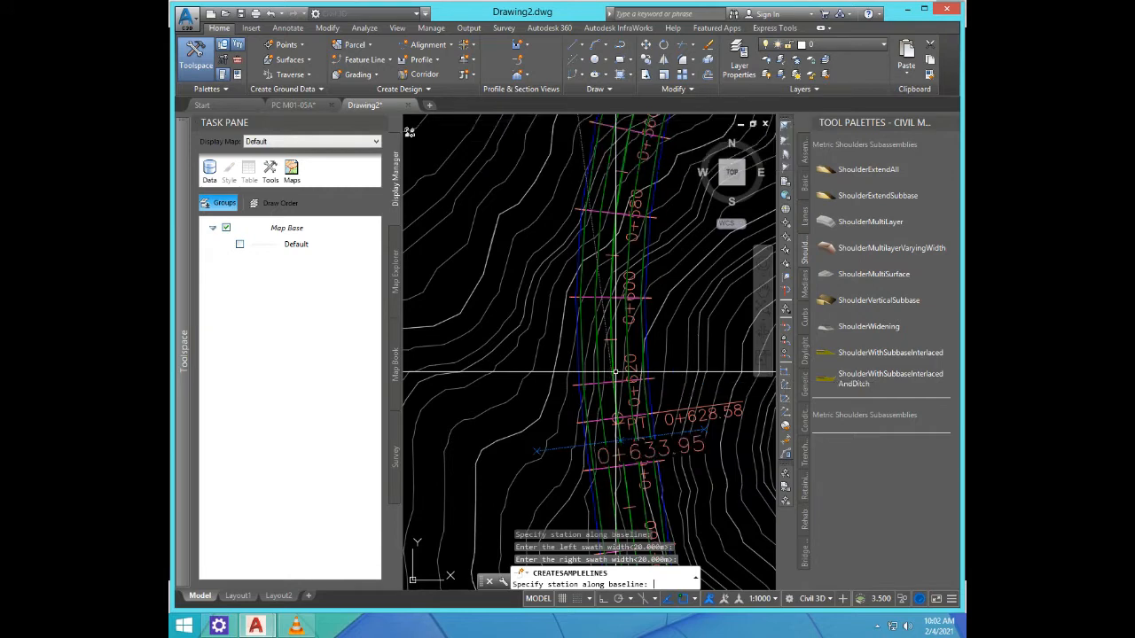
{"action": "key", "text": "Return"}
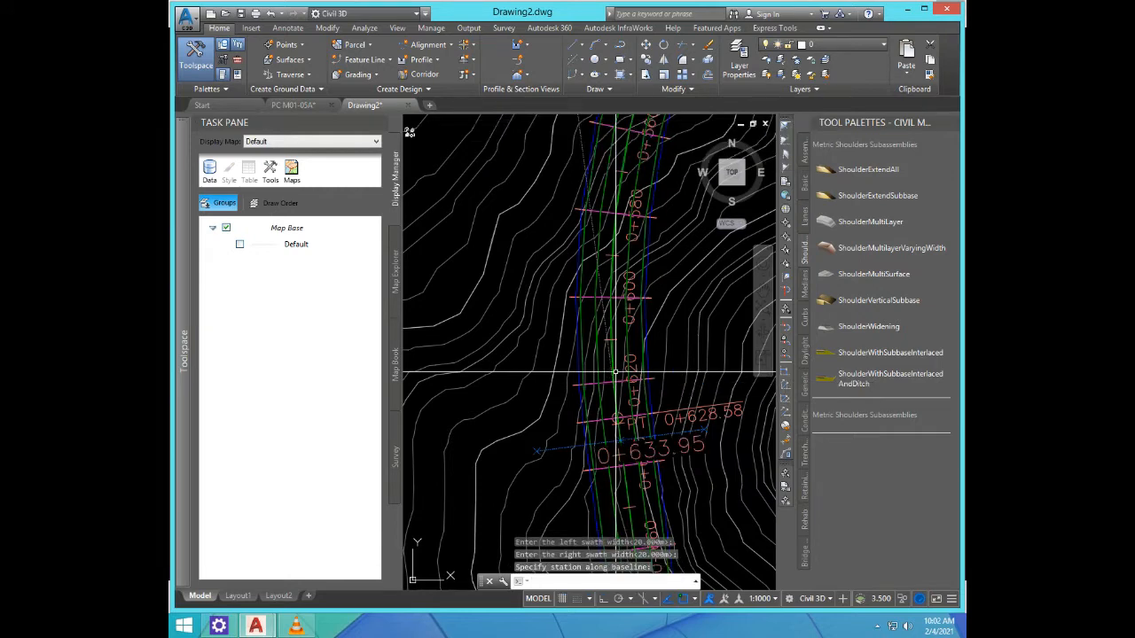
{"action": "scroll", "coordinate": [615, 373], "scroll_direction": "down", "scroll_amount": 8}
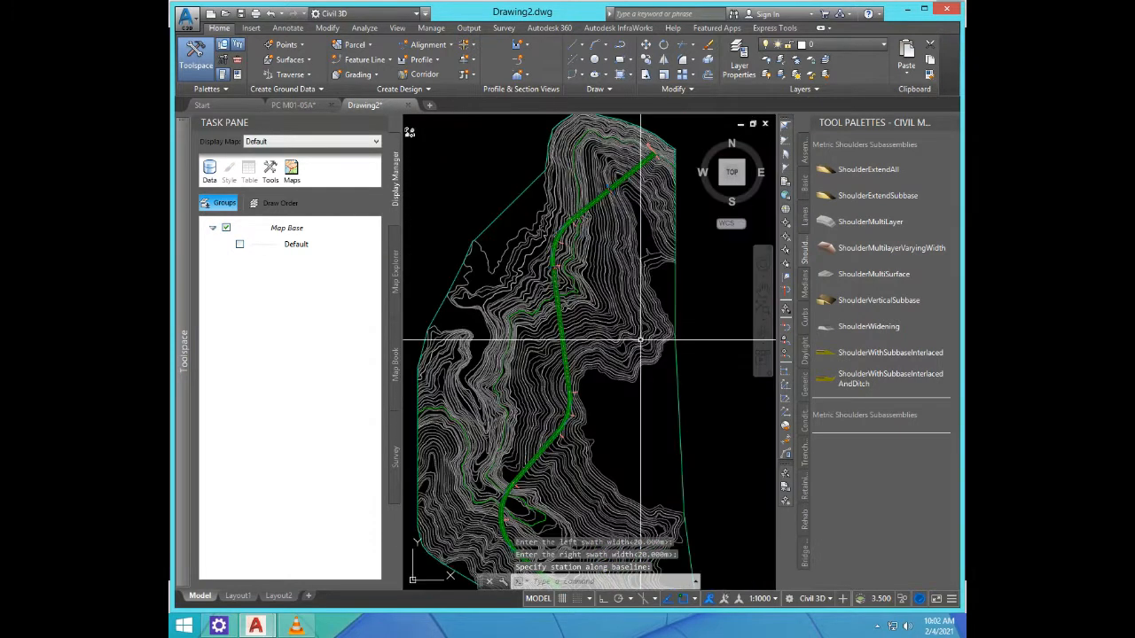
{"action": "scroll", "coordinate": [600, 337], "scroll_direction": "down", "scroll_amount": 3}
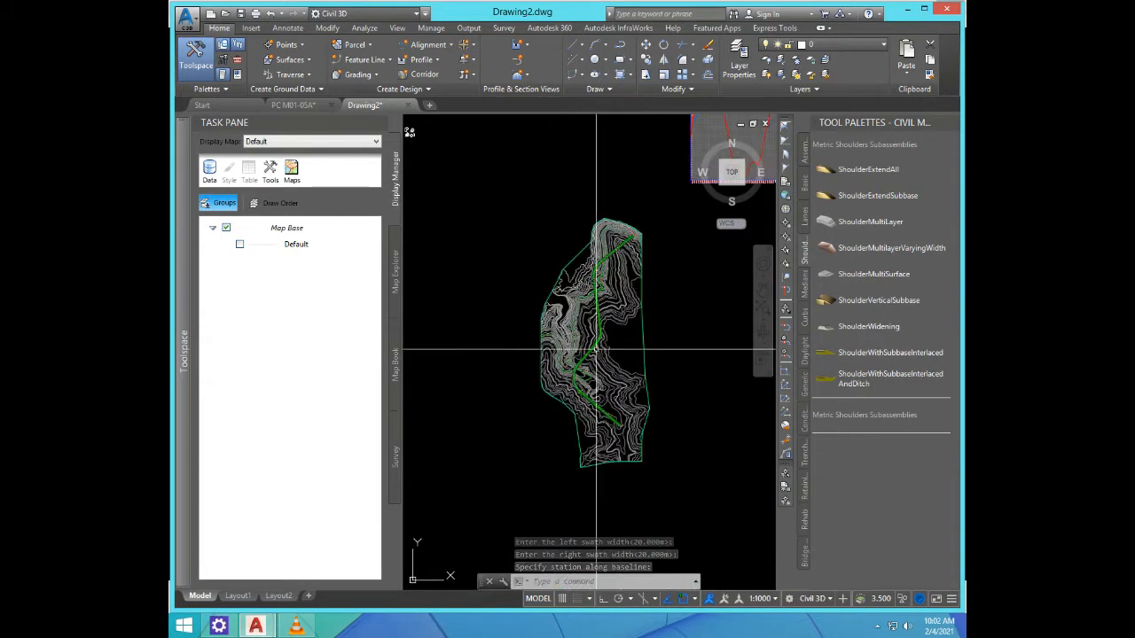
{"action": "scroll", "coordinate": [587, 371], "scroll_direction": "up", "scroll_amount": 4}
{"action": "key", "text": "Return"}
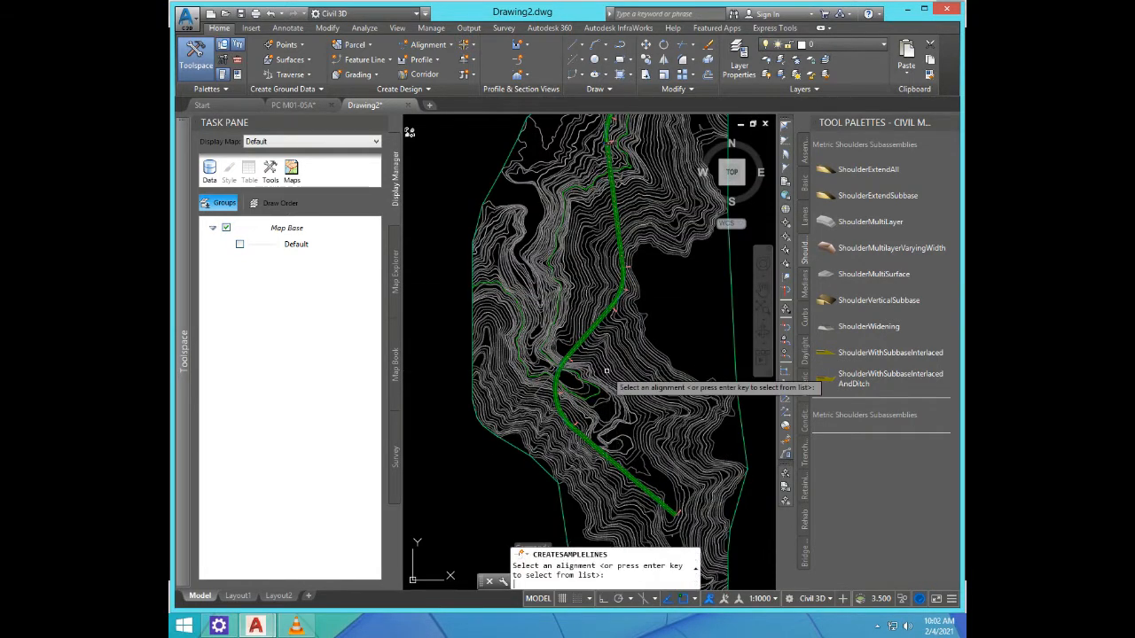
{"action": "scroll", "coordinate": [575, 358], "scroll_direction": "up", "scroll_amount": 5}
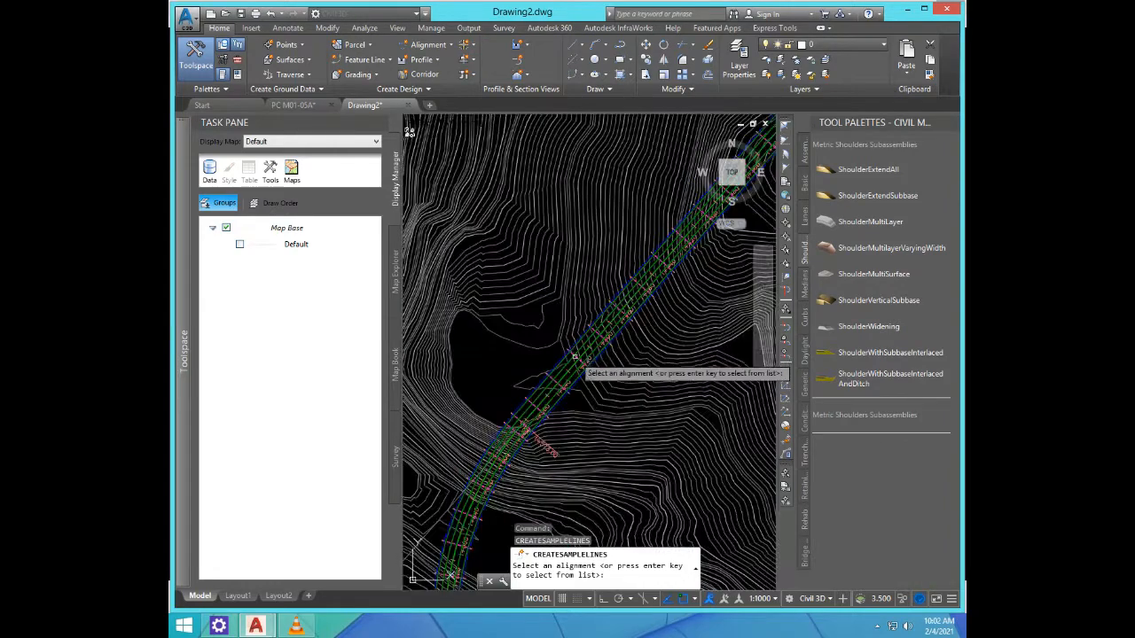
{"action": "scroll", "coordinate": [575, 358], "scroll_direction": "up", "scroll_amount": 3}
{"action": "left_click", "coordinate": [569, 406]}
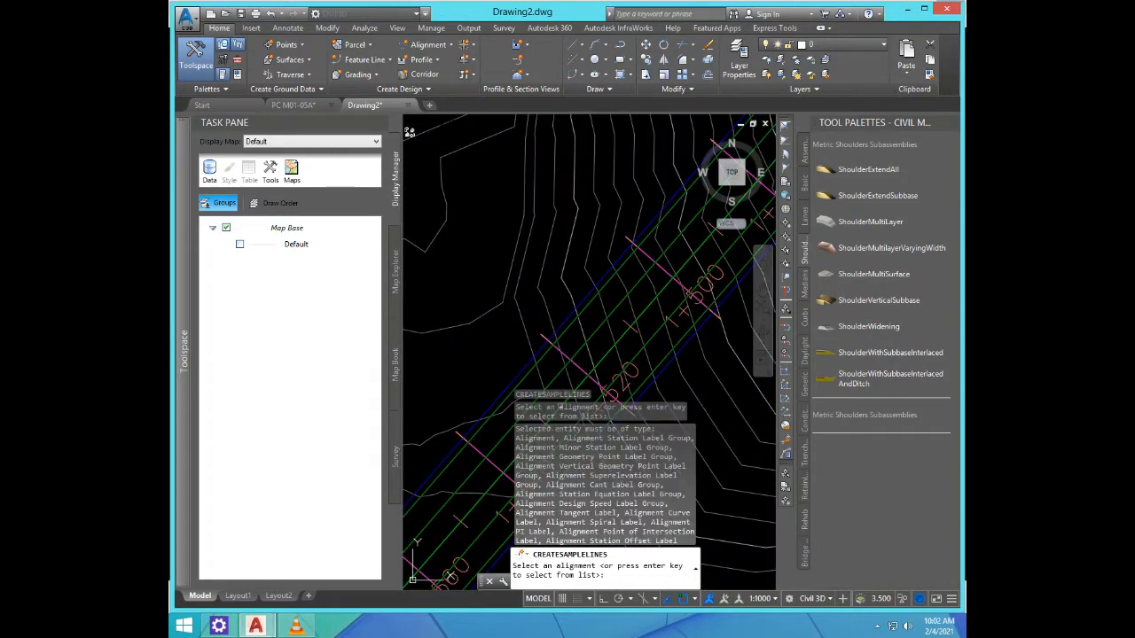
{"action": "key", "text": "Return"}
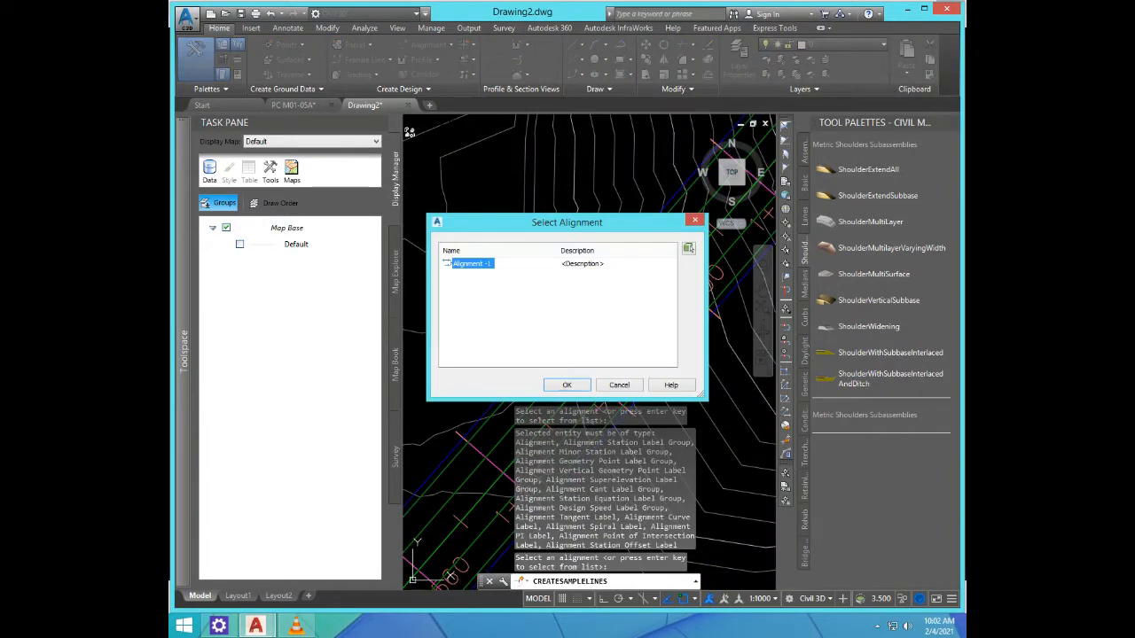
{"action": "key", "text": "Return"}
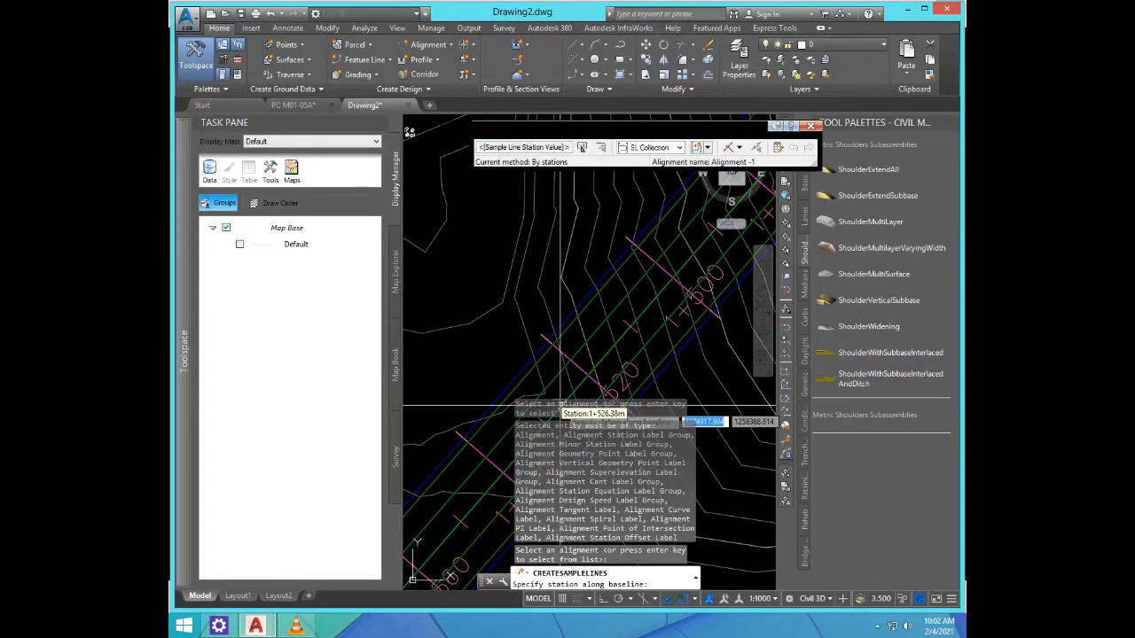
{"action": "key", "text": "Return"}
Step: Restart sample line creation on Alignment -1 and add a sample line at about station 1+513 with 20 m left and right swath widths
{"action": "key", "text": "Return"}
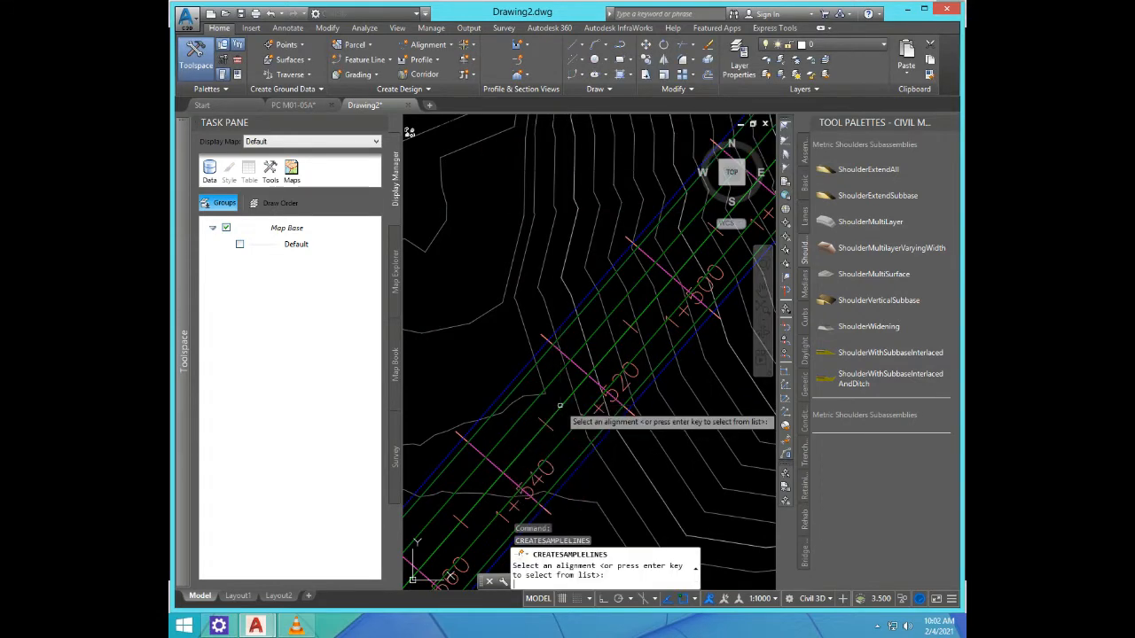
{"action": "left_click", "coordinate": [560, 405]}
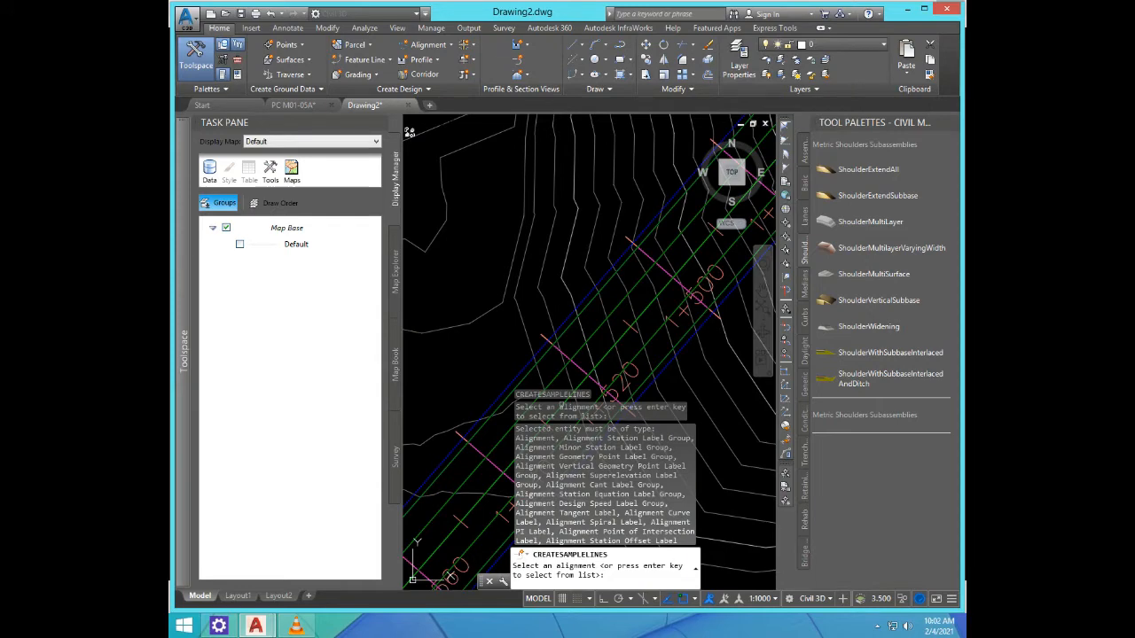
{"action": "key", "text": "Return"}
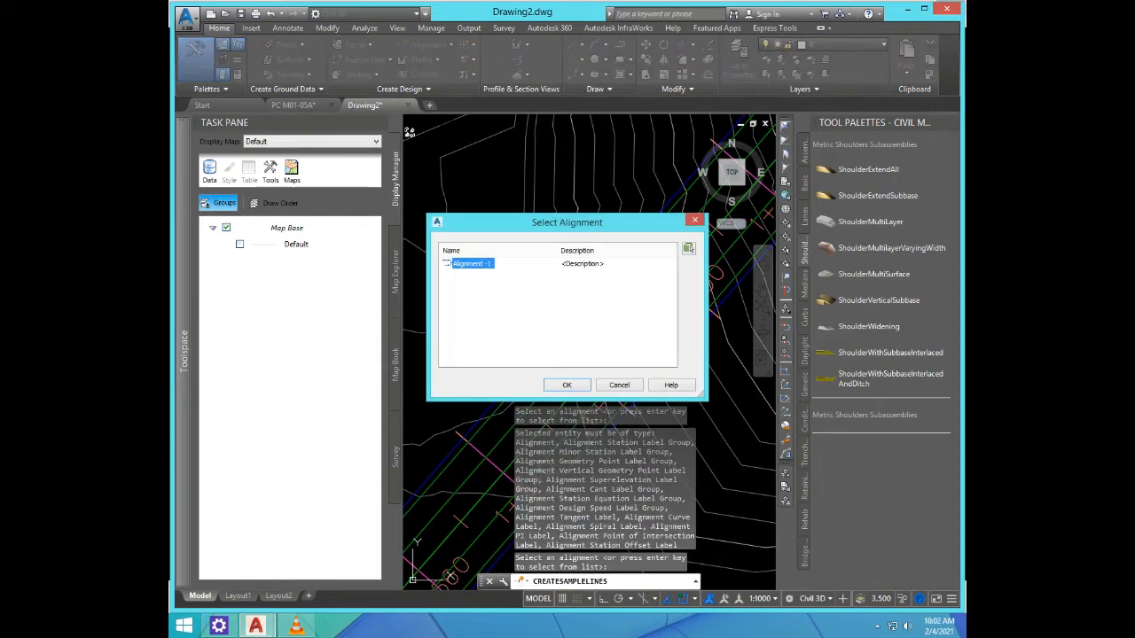
{"action": "left_click", "coordinate": [567, 384]}
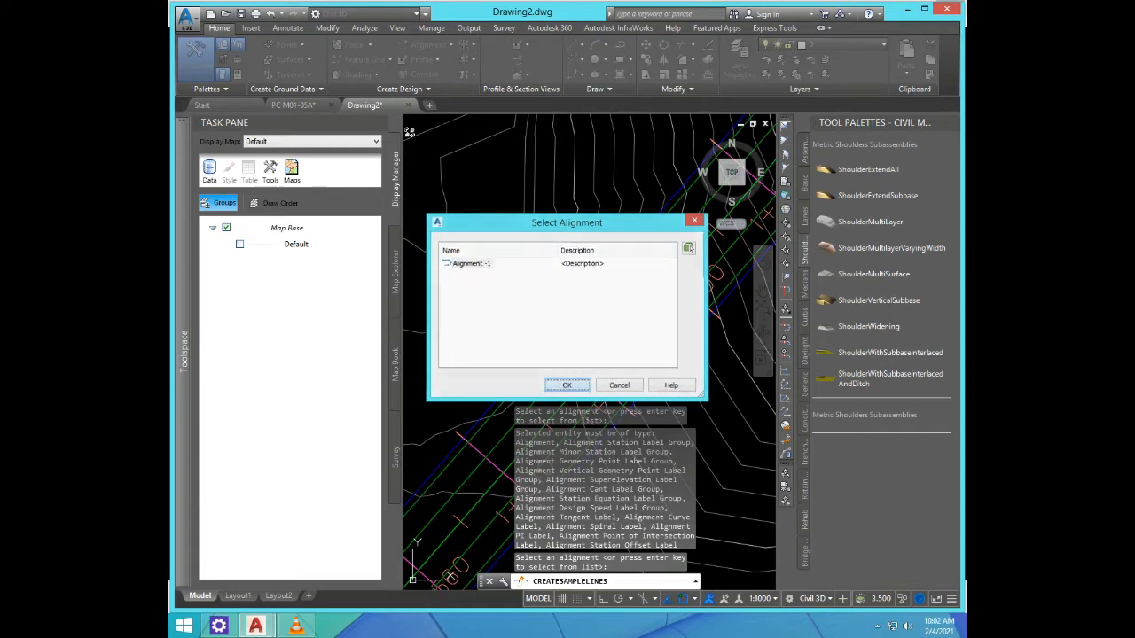
{"action": "scroll", "coordinate": [564, 397], "scroll_direction": "down", "scroll_amount": 2}
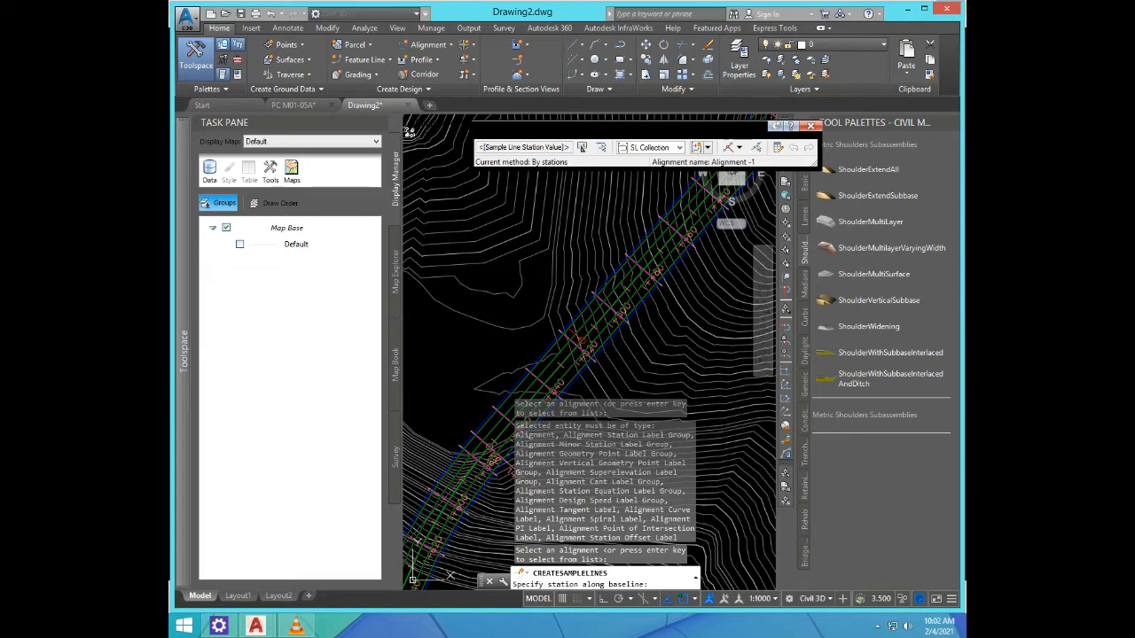
{"action": "left_click", "coordinate": [629, 366]}
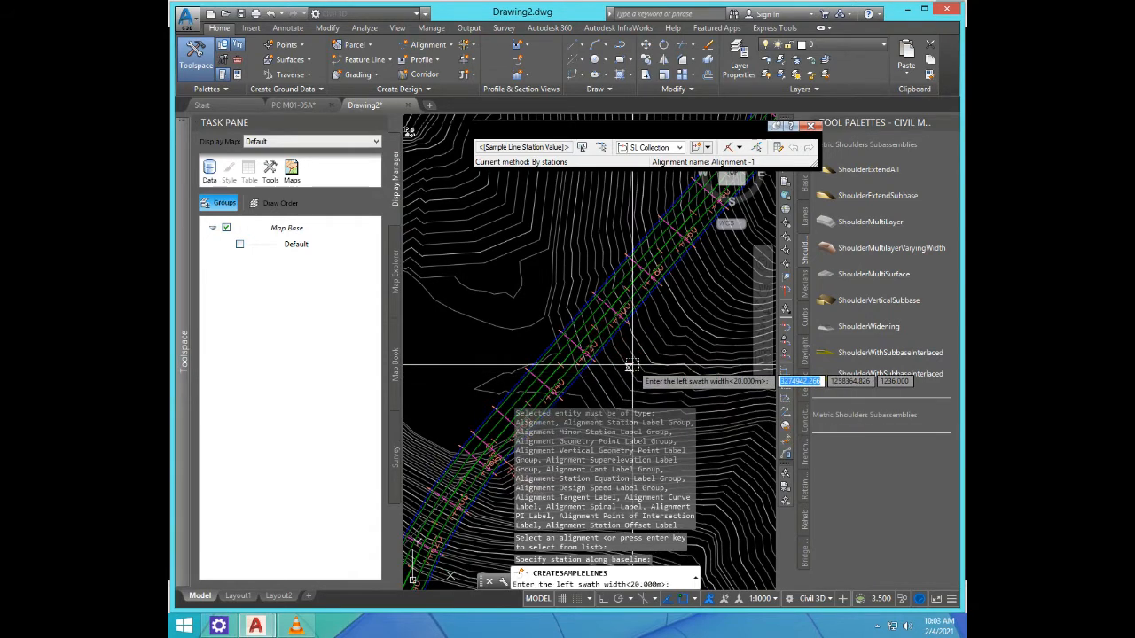
{"action": "key", "text": "Return"}
{"action": "key", "text": "Return"}
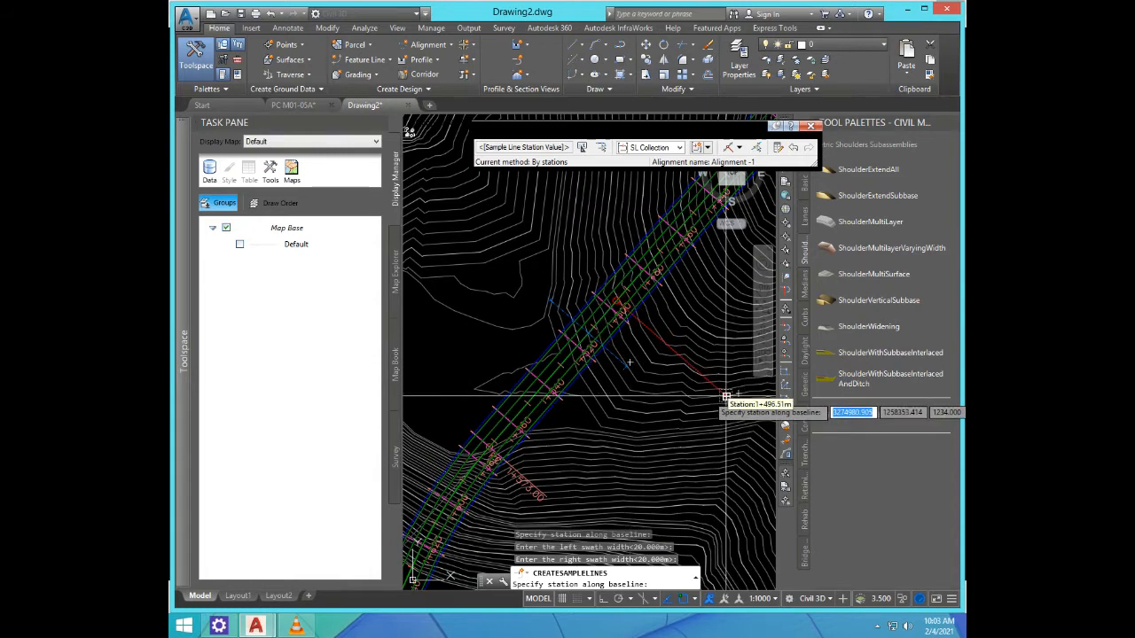
Step: Select Sample Line Formatted Station Value as the template's property field and set the sample line name template to smp
{"action": "left_click", "coordinate": [523, 147]}
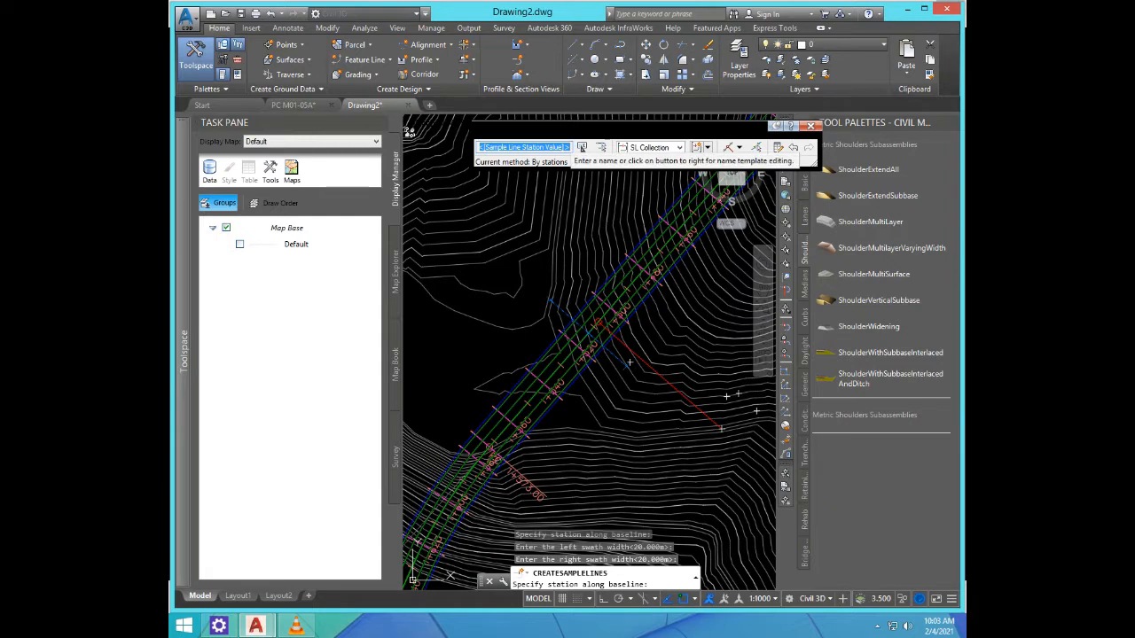
{"action": "left_click", "coordinate": [582, 147]}
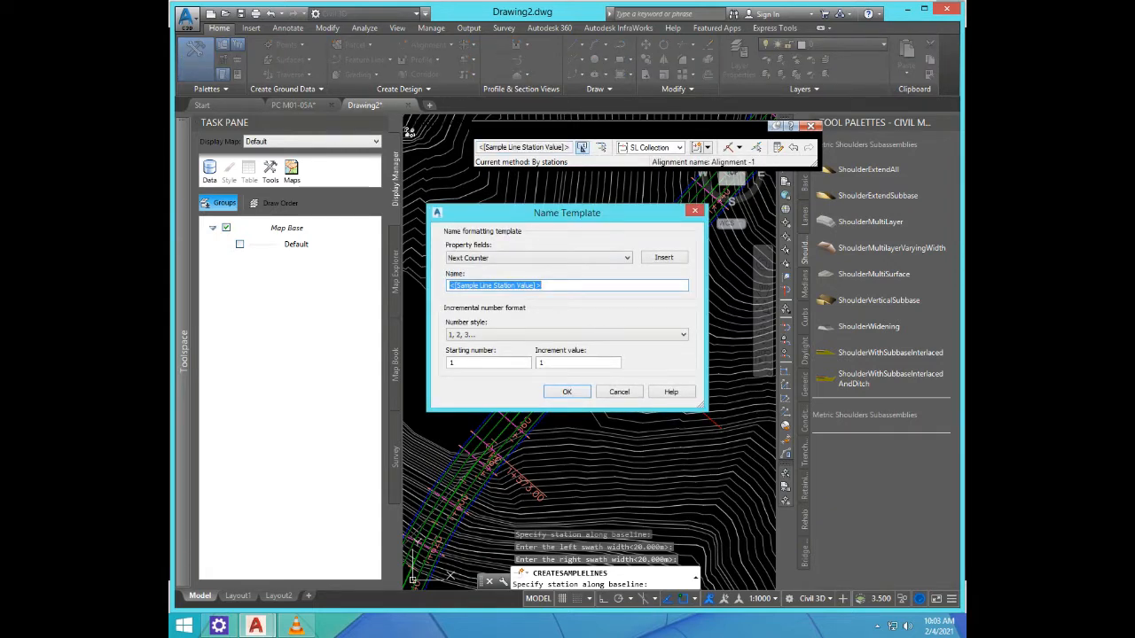
{"action": "left_click", "coordinate": [539, 257]}
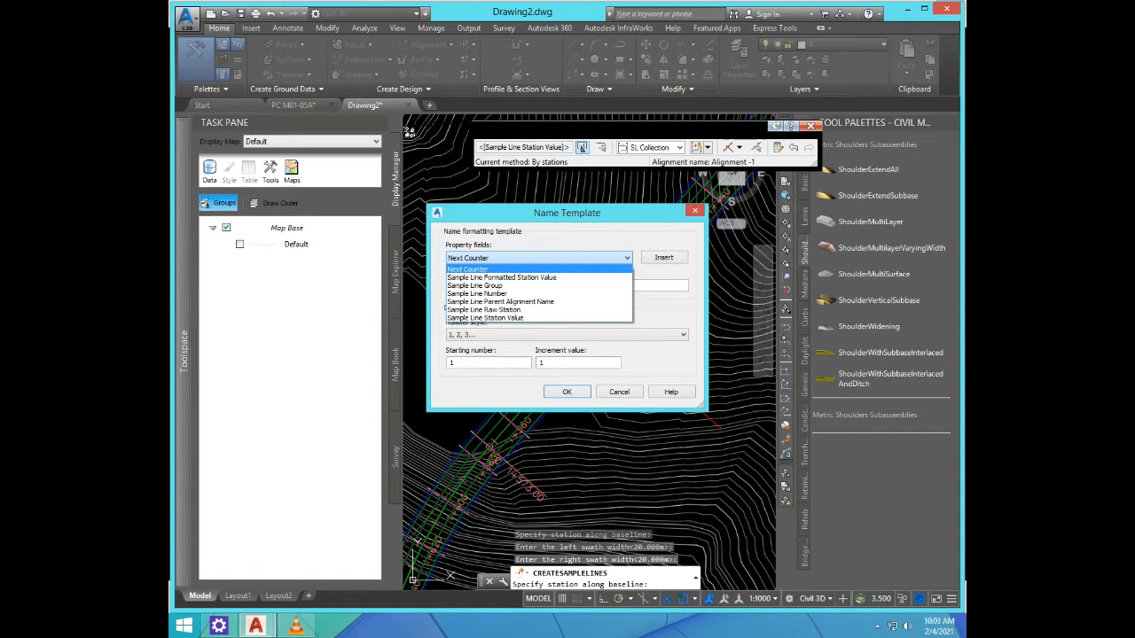
{"action": "left_click", "coordinate": [501, 278]}
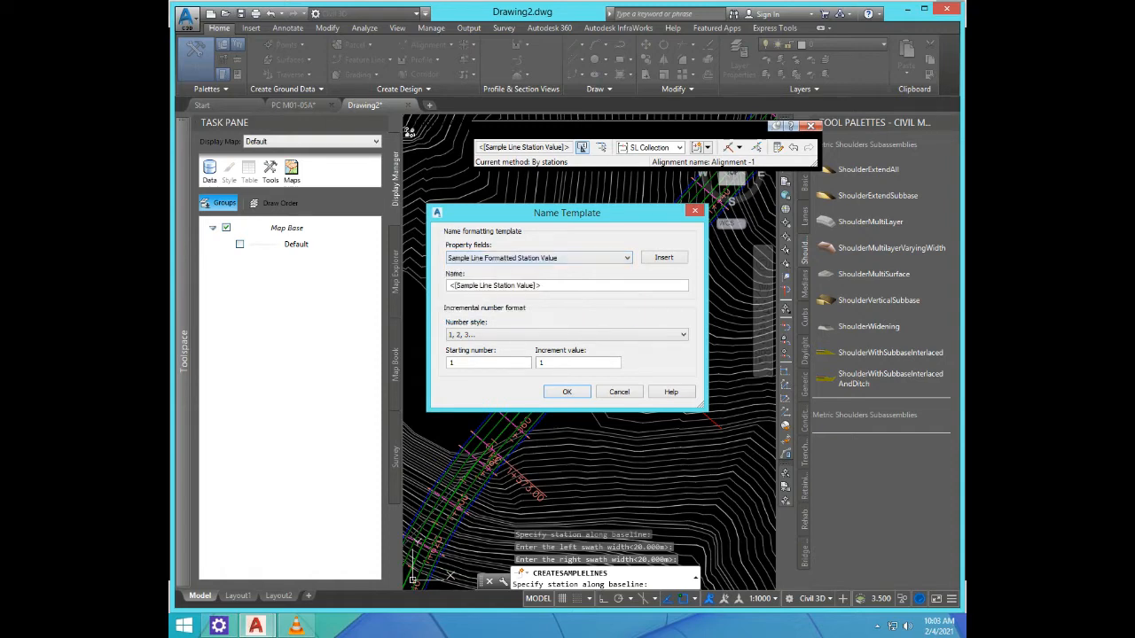
{"action": "left_click_drag", "start_coordinate": [543, 286], "coordinate": [448, 285]}
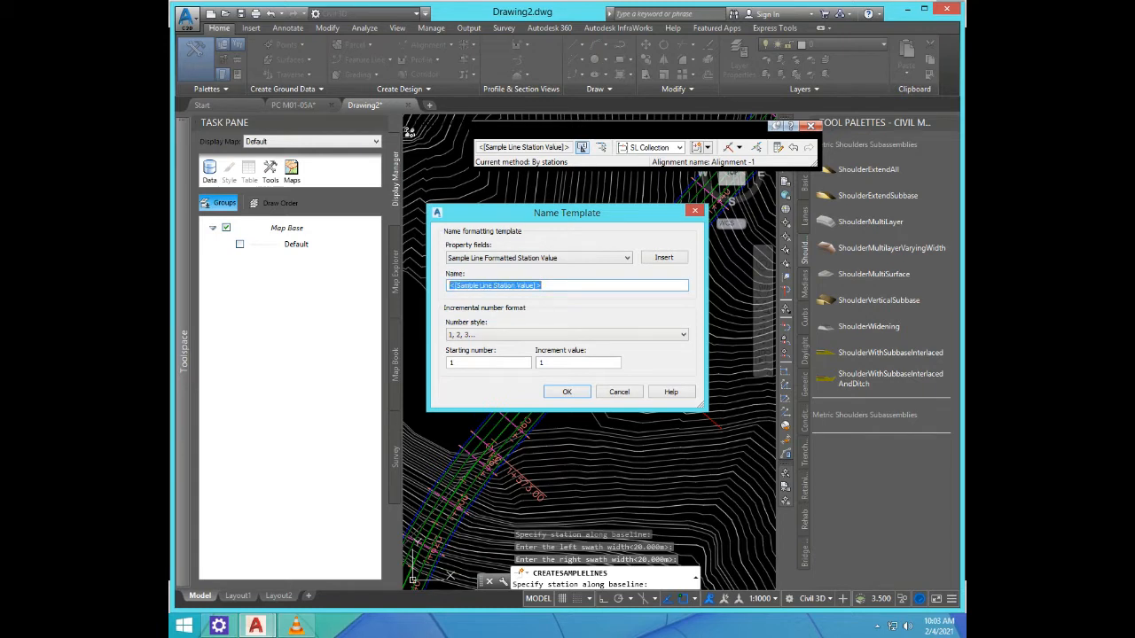
{"action": "type", "text": "s"}
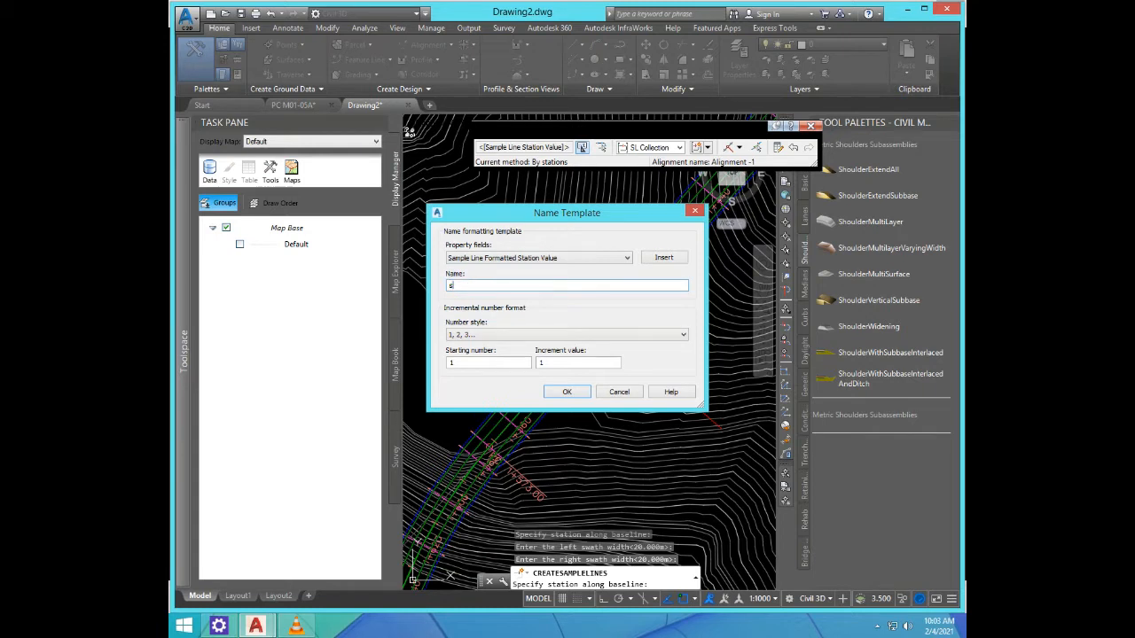
{"action": "type", "text": "mpl"}
{"action": "key", "text": "BackSpace"}
{"action": "key", "text": "Return"}
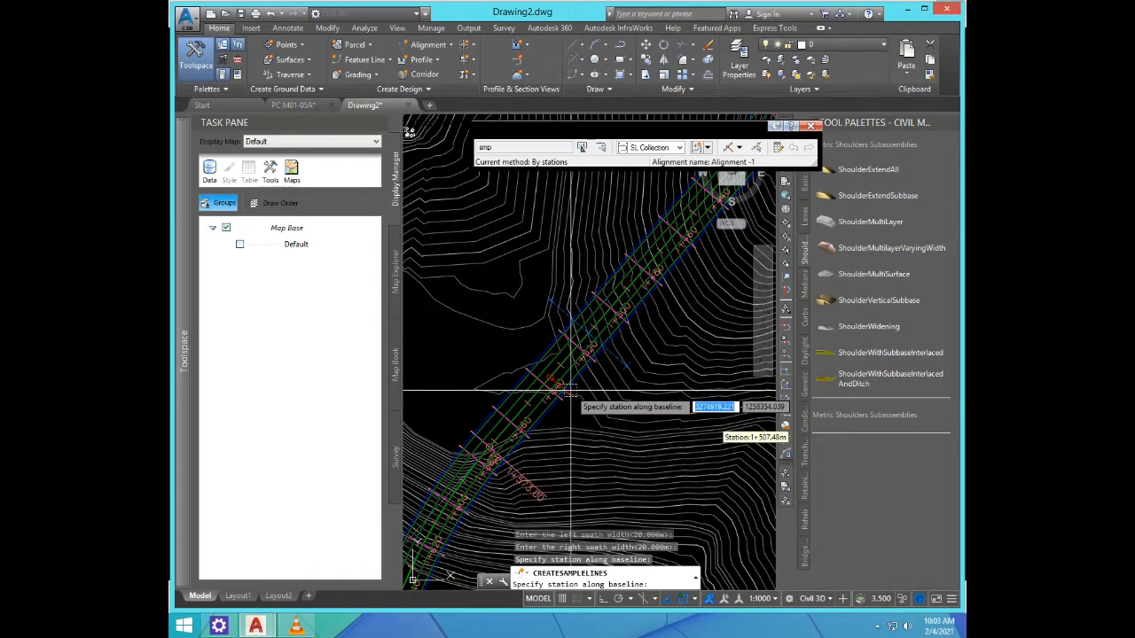
Step: Review the placed sample lines along the whole length of the alignment
{"action": "scroll", "coordinate": [658, 321], "scroll_direction": "down", "scroll_amount": 4}
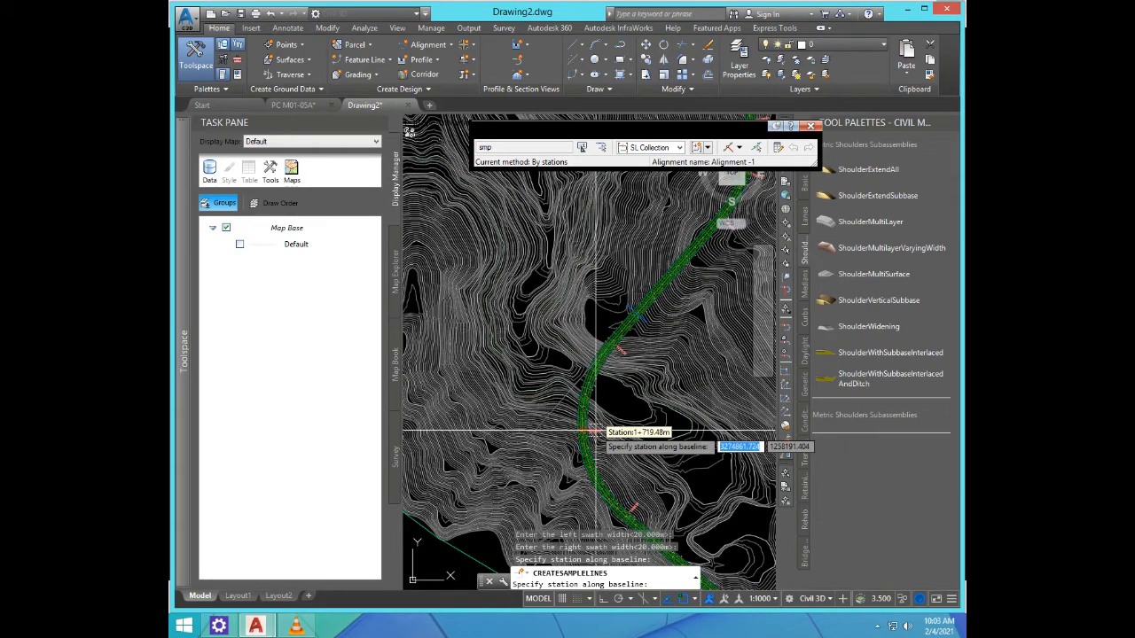
{"action": "scroll", "coordinate": [545, 354], "scroll_direction": "up", "scroll_amount": 5}
{"action": "scroll", "coordinate": [589, 346], "scroll_direction": "down", "scroll_amount": 5}
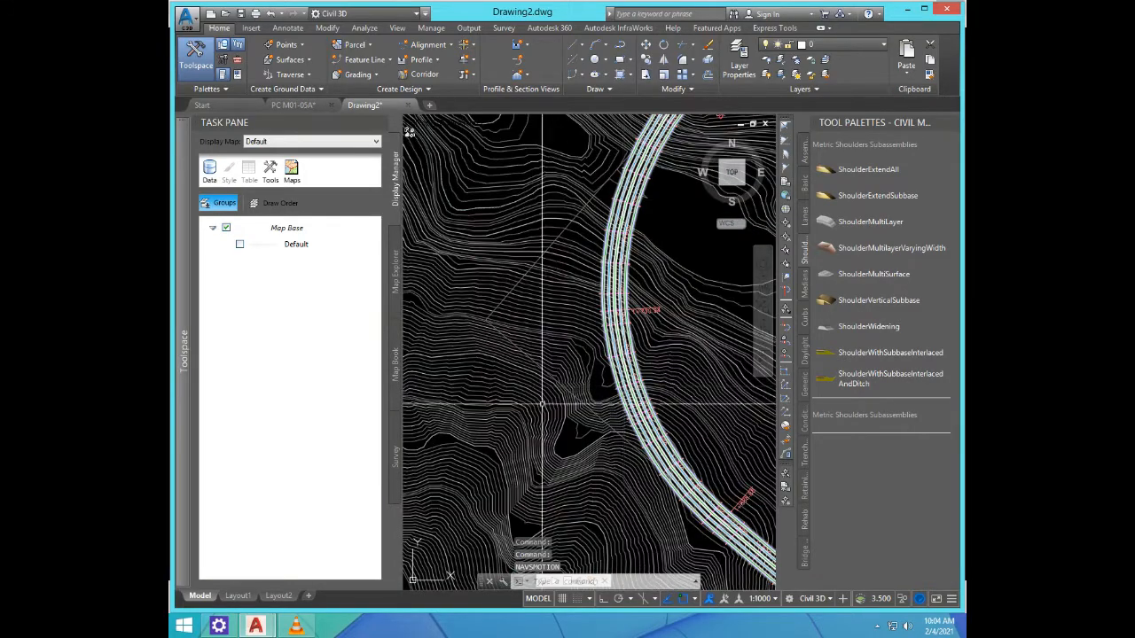
{"action": "scroll", "coordinate": [542, 405], "scroll_direction": "down", "scroll_amount": 6}
{"action": "scroll", "coordinate": [606, 370], "scroll_direction": "up", "scroll_amount": 3}
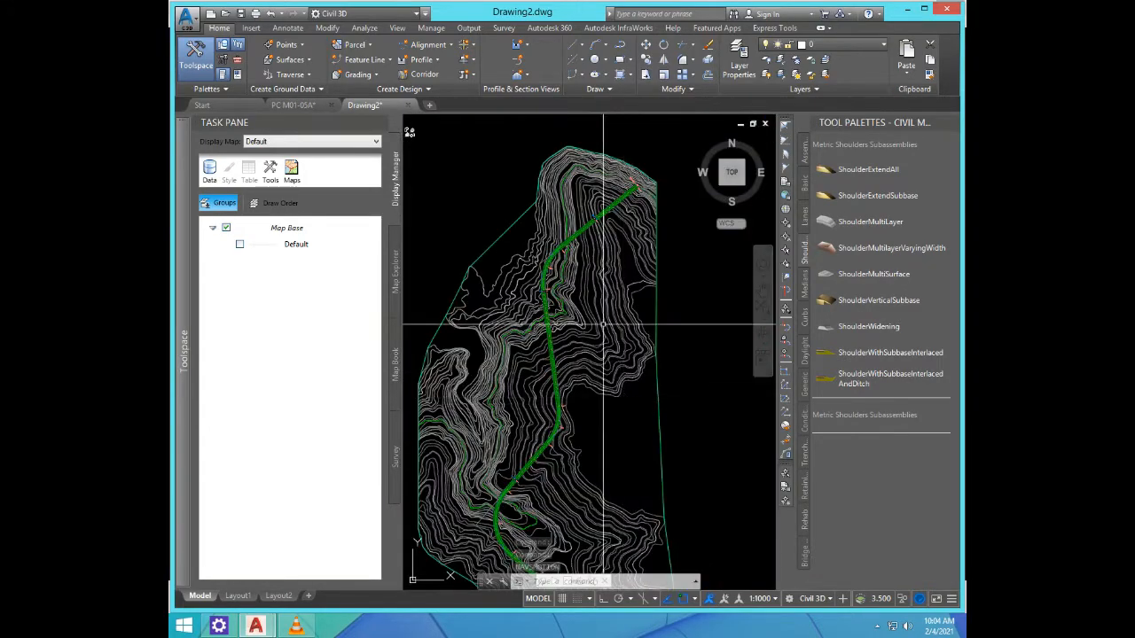
{"action": "scroll", "coordinate": [587, 212], "scroll_direction": "up", "scroll_amount": 3}
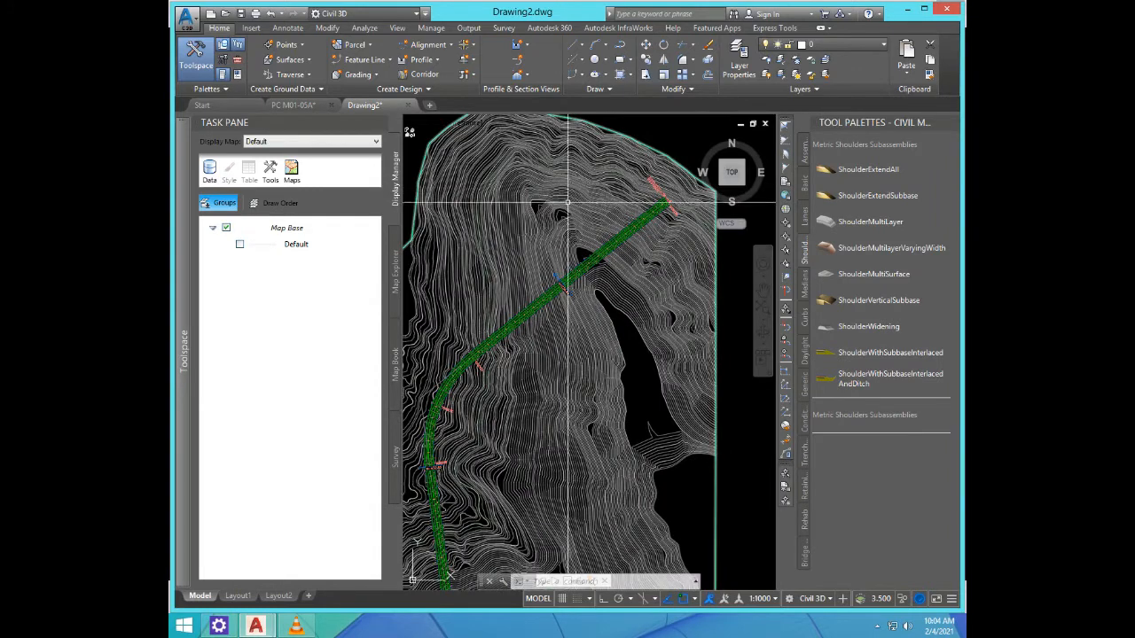
{"action": "scroll", "coordinate": [568, 203], "scroll_direction": "down", "scroll_amount": 6}
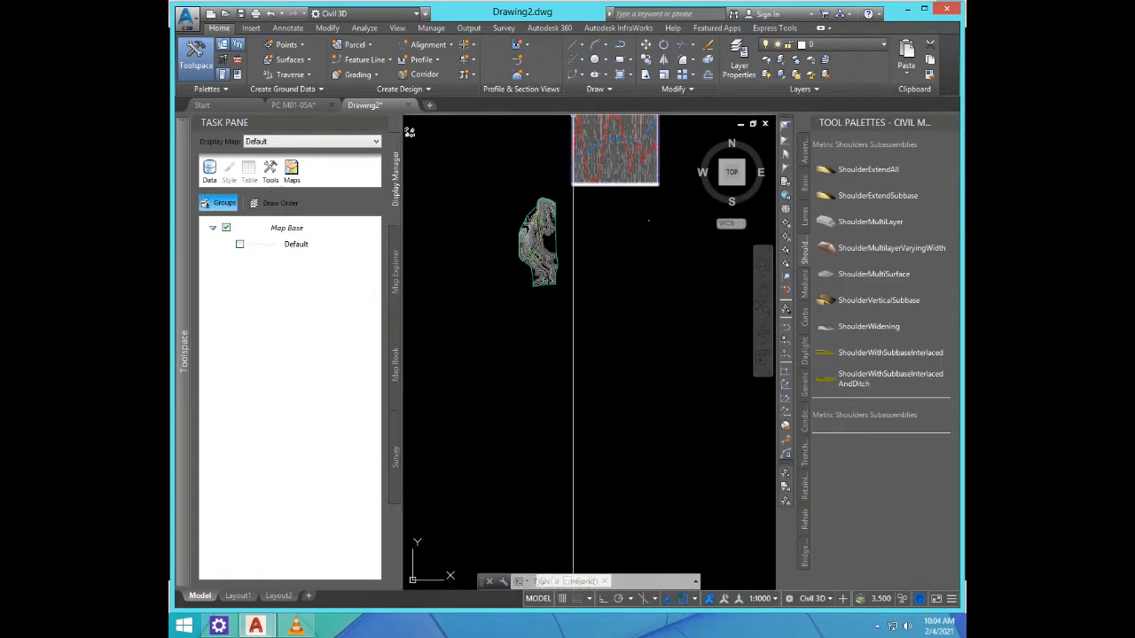
Step: Create multiple section views for Alignment -1 and SL Collection - 1 with a user-specified station range and Production placement, placed beside the surface below the profile view
{"action": "left_click", "coordinate": [520, 44]}
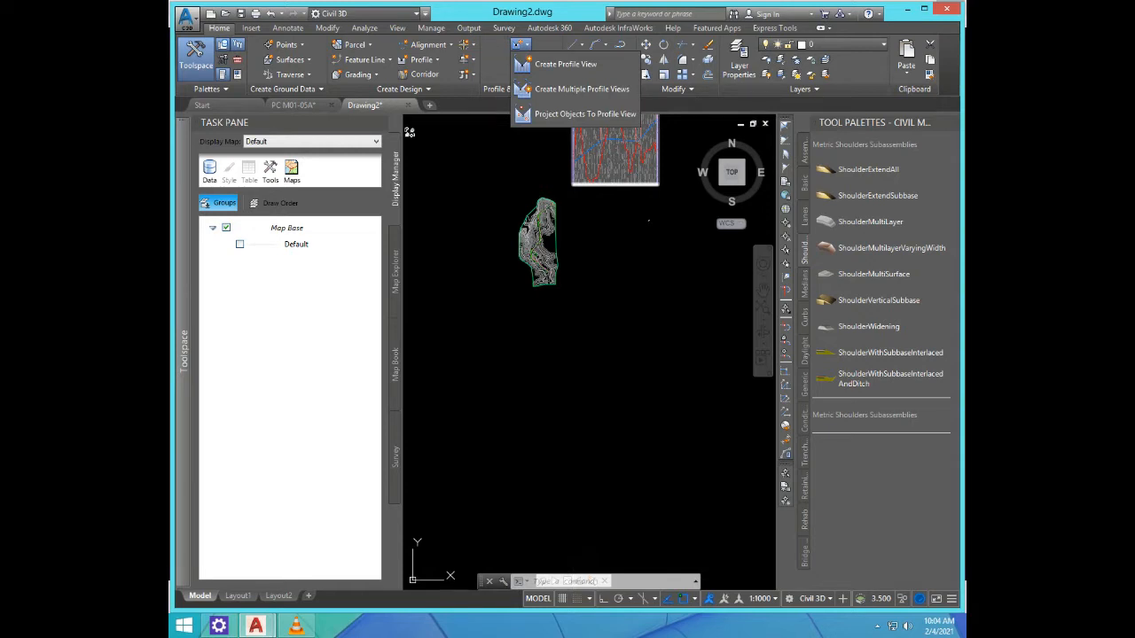
{"action": "left_click", "coordinate": [523, 82]}
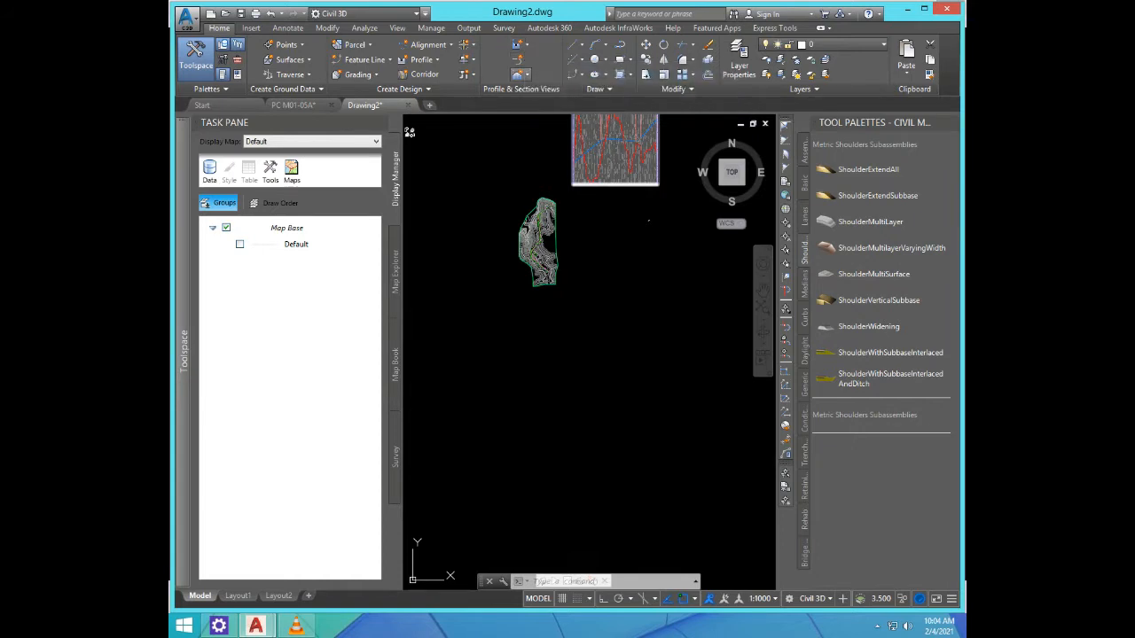
{"action": "left_click", "coordinate": [522, 74]}
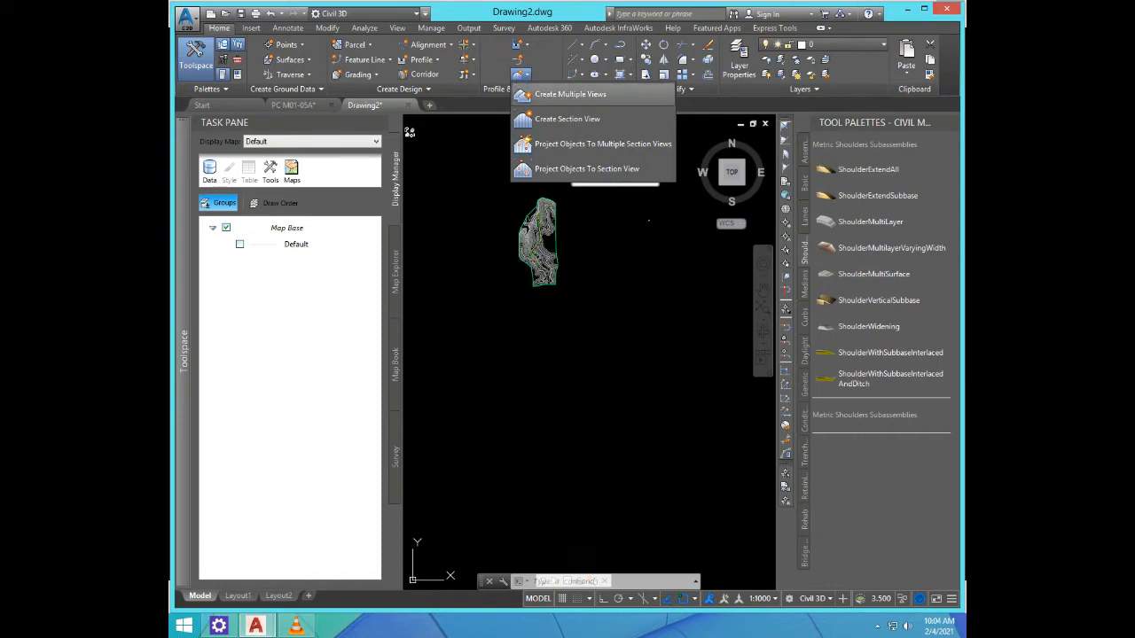
{"action": "left_click", "coordinate": [570, 94]}
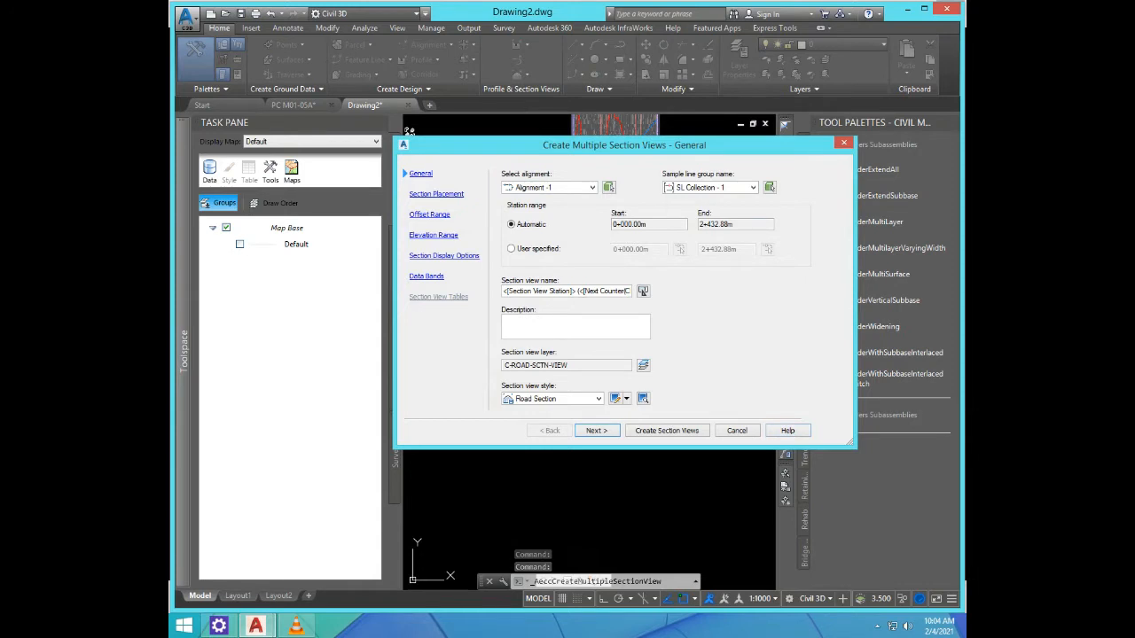
{"action": "left_click", "coordinate": [734, 225]}
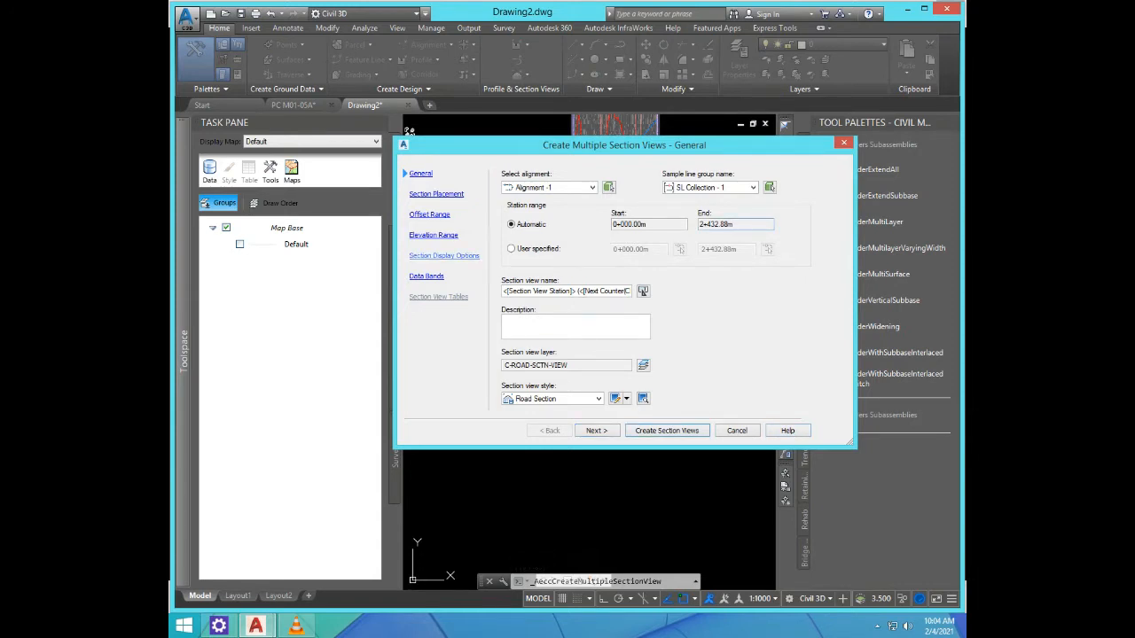
{"action": "left_click", "coordinate": [511, 249]}
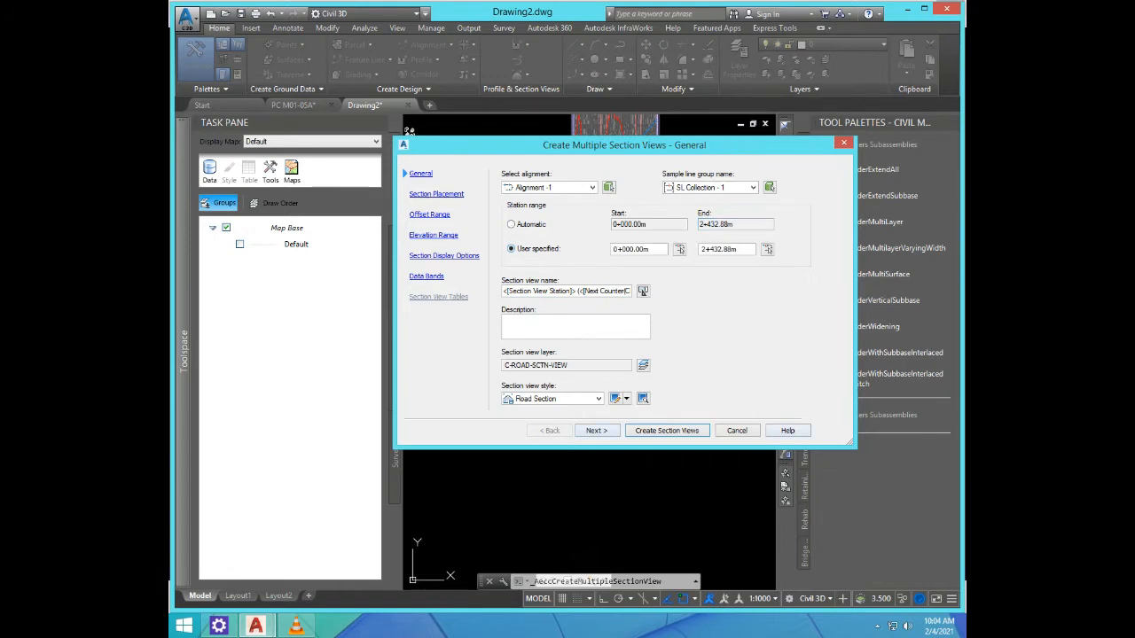
{"action": "left_click", "coordinate": [597, 430]}
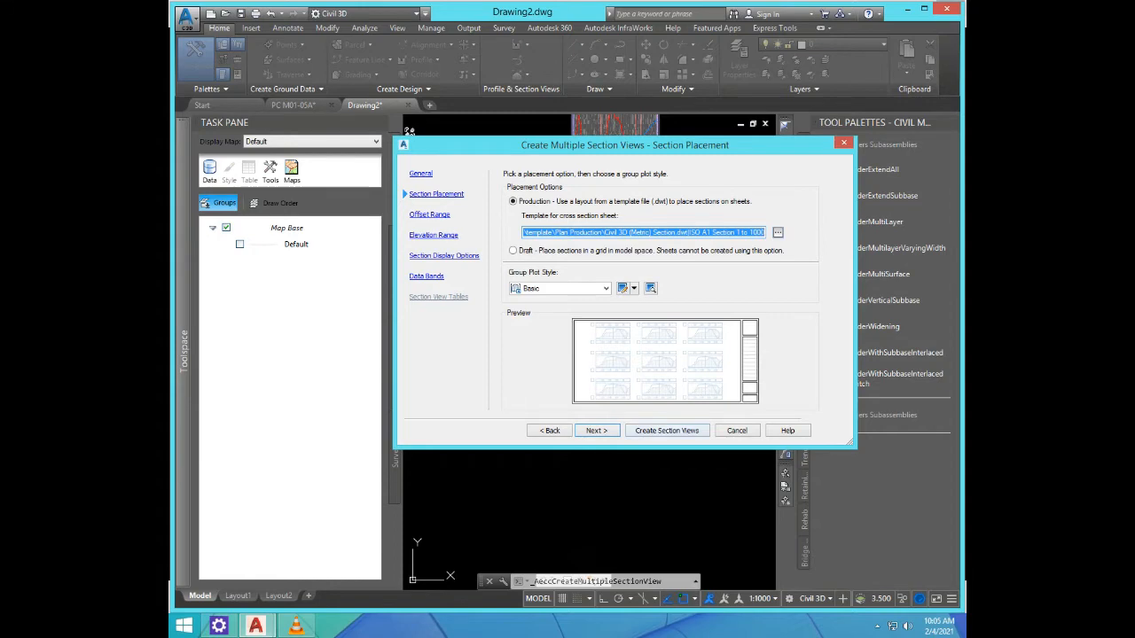
{"action": "left_click", "coordinate": [667, 430]}
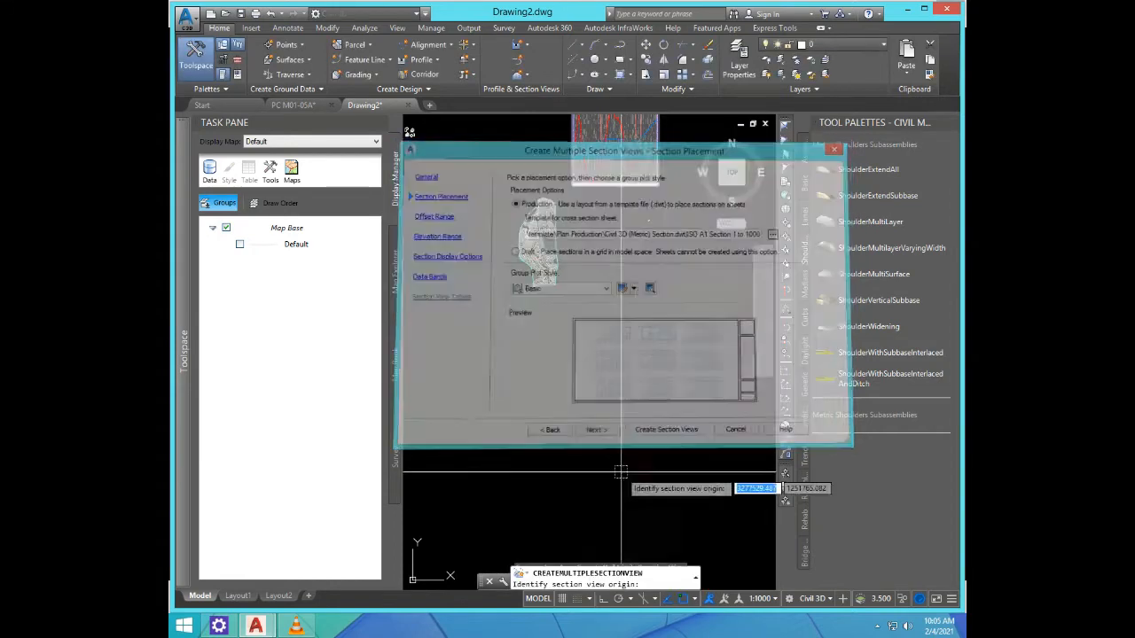
{"action": "left_click", "coordinate": [599, 240]}
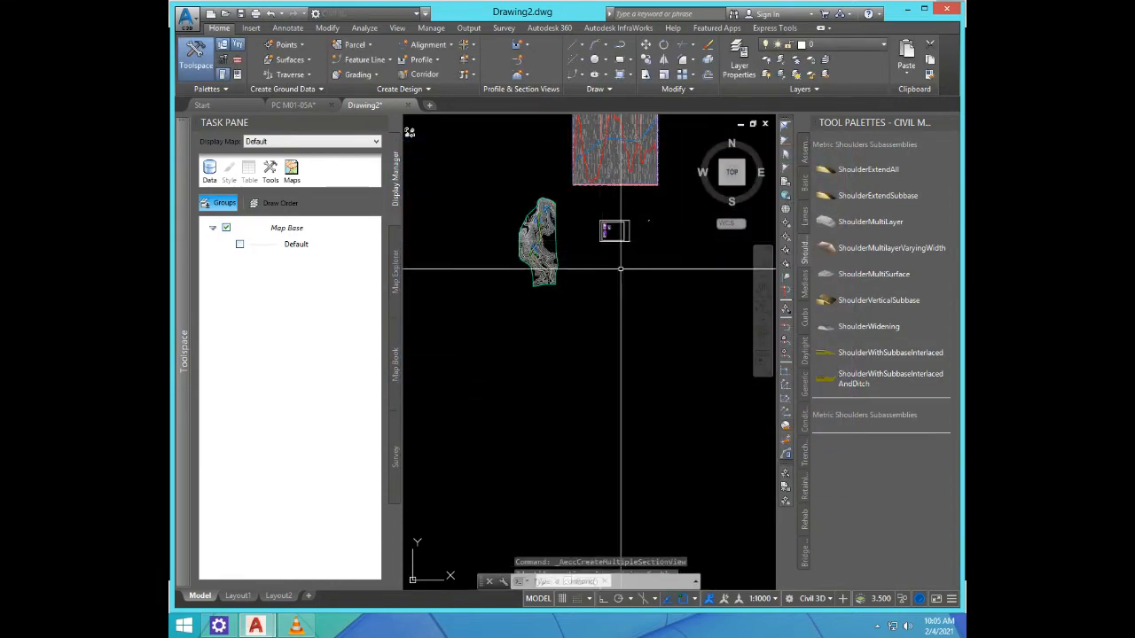
Step: Examine the new section views on their sheet, including the corridor cross-section in the station 1+513 view
{"action": "scroll", "coordinate": [612, 231], "scroll_direction": "up", "scroll_amount": 6}
{"action": "scroll", "coordinate": [662, 280], "scroll_direction": "down", "scroll_amount": 4}
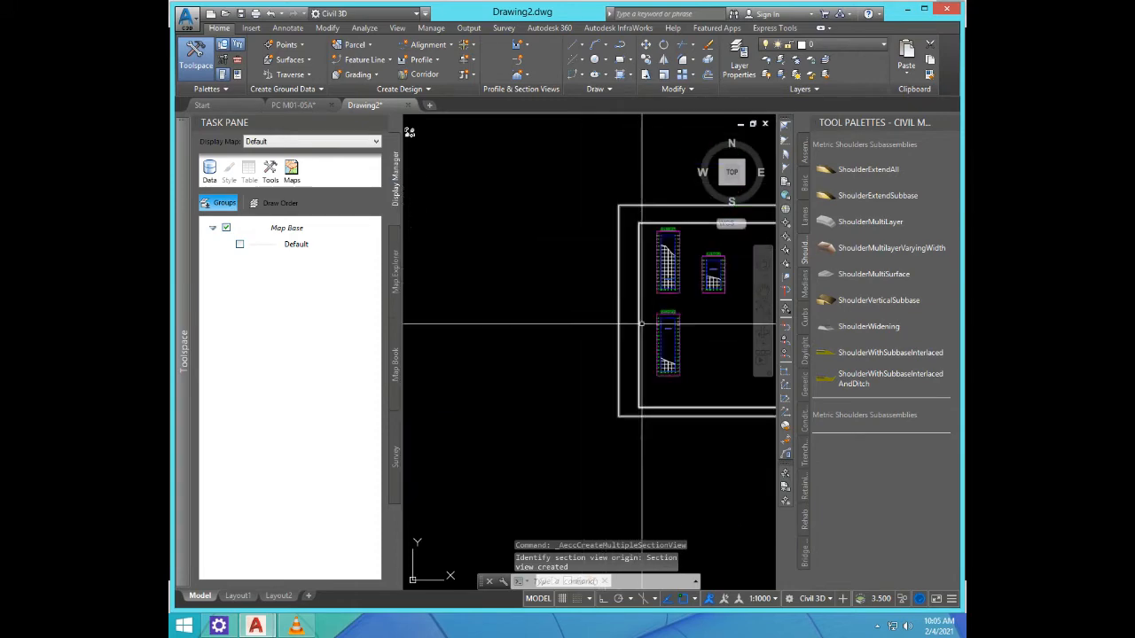
{"action": "scroll", "coordinate": [620, 302], "scroll_direction": "up", "scroll_amount": 6}
{"action": "scroll", "coordinate": [620, 301], "scroll_direction": "up", "scroll_amount": 5}
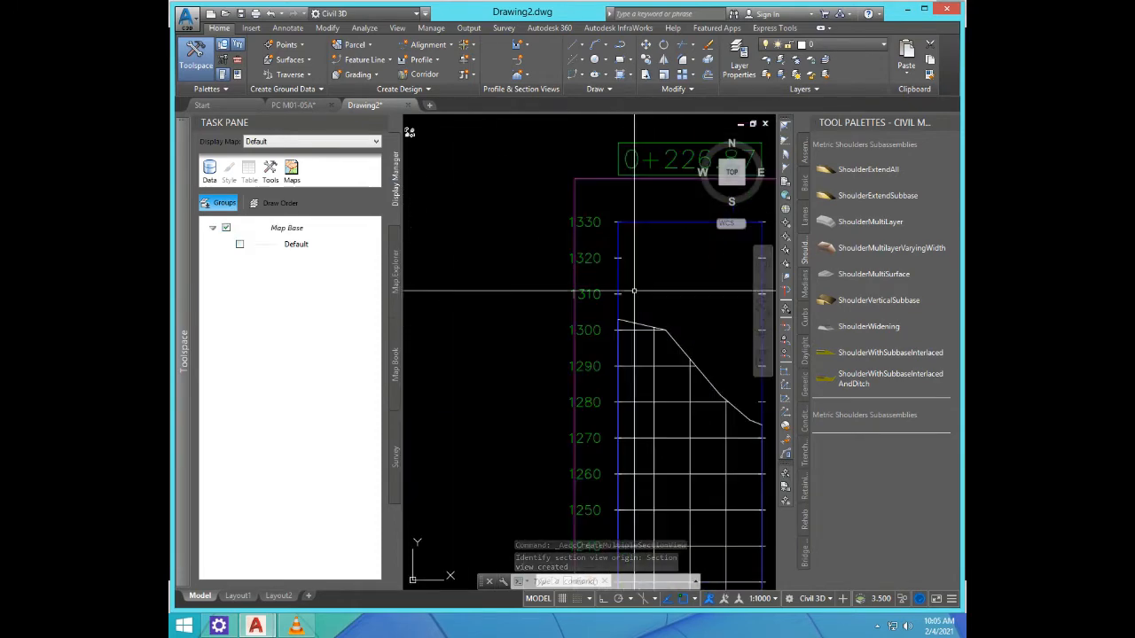
{"action": "scroll", "coordinate": [620, 301], "scroll_direction": "down", "scroll_amount": 7}
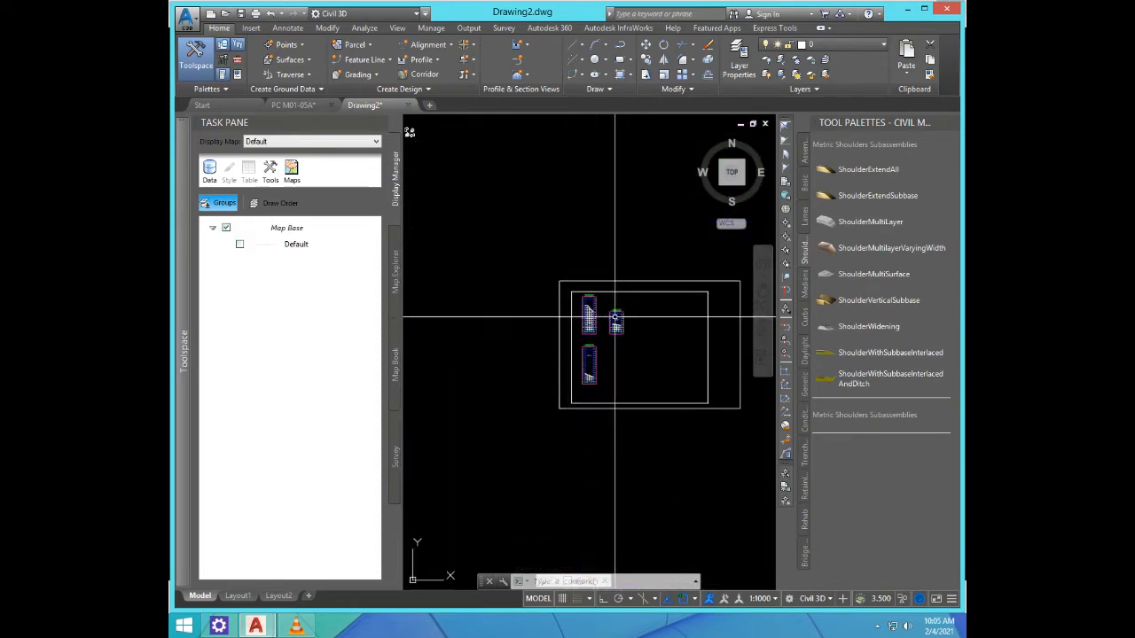
{"action": "scroll", "coordinate": [562, 351], "scroll_direction": "up", "scroll_amount": 5}
{"action": "scroll", "coordinate": [562, 351], "scroll_direction": "up", "scroll_amount": 3}
{"action": "scroll", "coordinate": [616, 305], "scroll_direction": "up", "scroll_amount": 3}
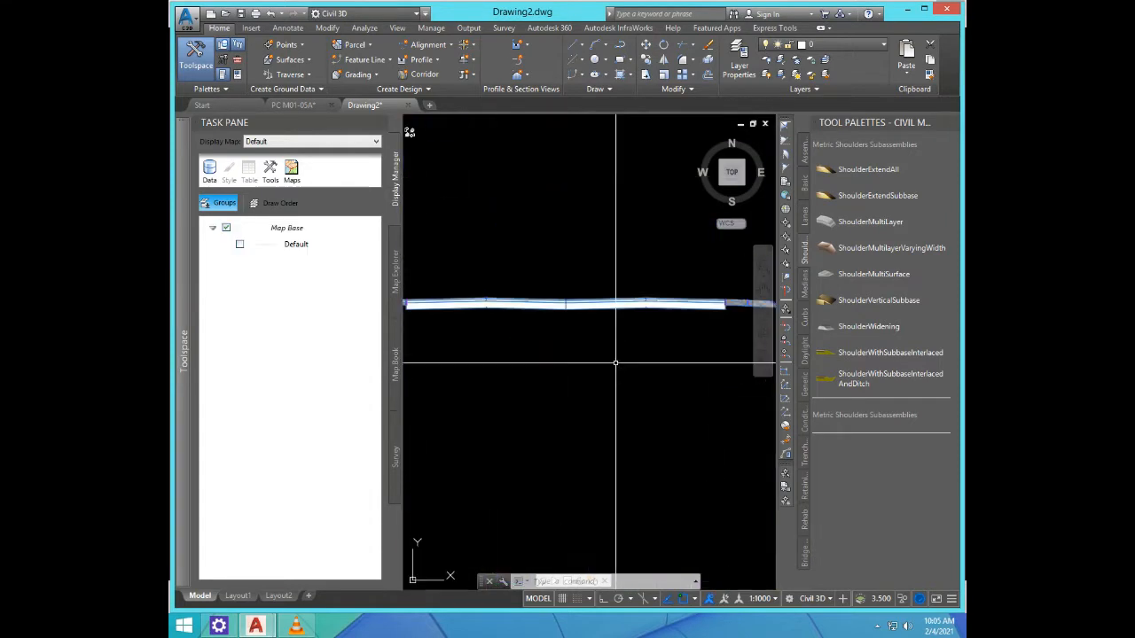
{"action": "scroll", "coordinate": [603, 310], "scroll_direction": "down", "scroll_amount": 8}
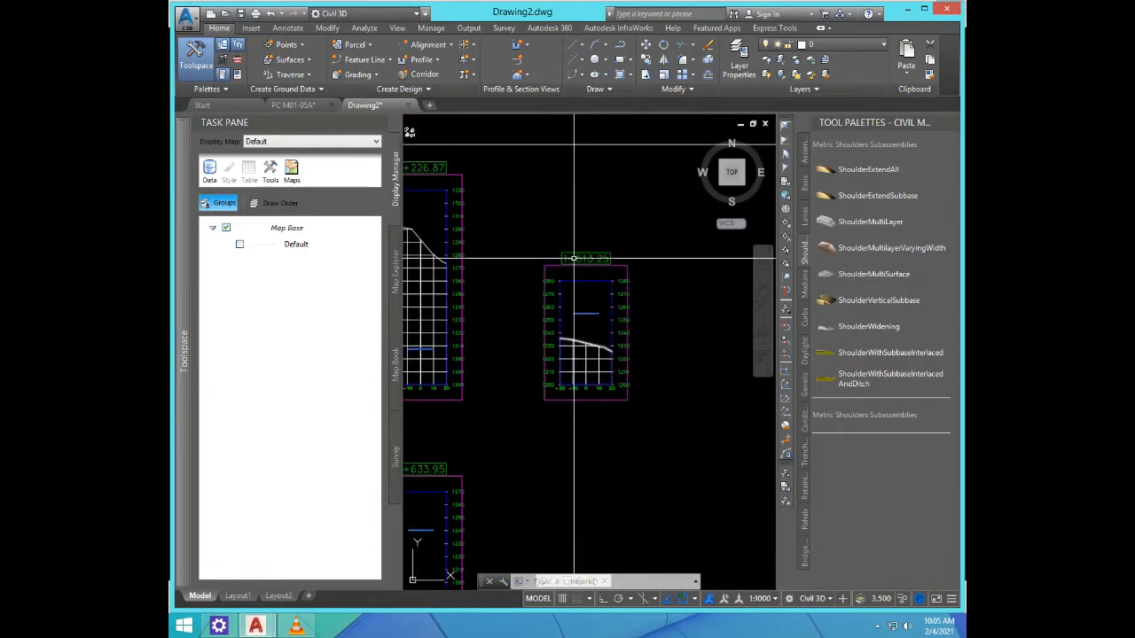
Step: Examine the ground line in the section view at station 0+226.87
{"action": "scroll", "coordinate": [577, 257], "scroll_direction": "down", "scroll_amount": 4}
{"action": "scroll", "coordinate": [527, 308], "scroll_direction": "up", "scroll_amount": 5}
{"action": "scroll", "coordinate": [524, 310], "scroll_direction": "up", "scroll_amount": 6}
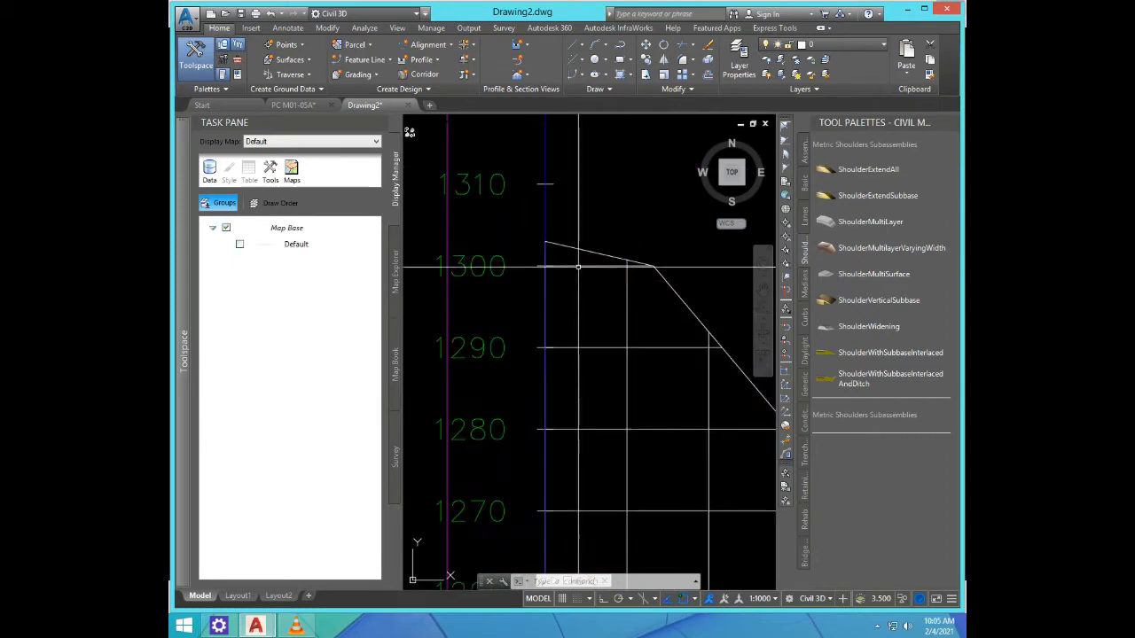
{"action": "left_click", "coordinate": [584, 250]}
{"action": "left_click", "coordinate": [565, 222]}
{"action": "scroll", "coordinate": [543, 250], "scroll_direction": "down", "scroll_amount": 6}
{"action": "scroll", "coordinate": [584, 304], "scroll_direction": "down", "scroll_amount": 6}
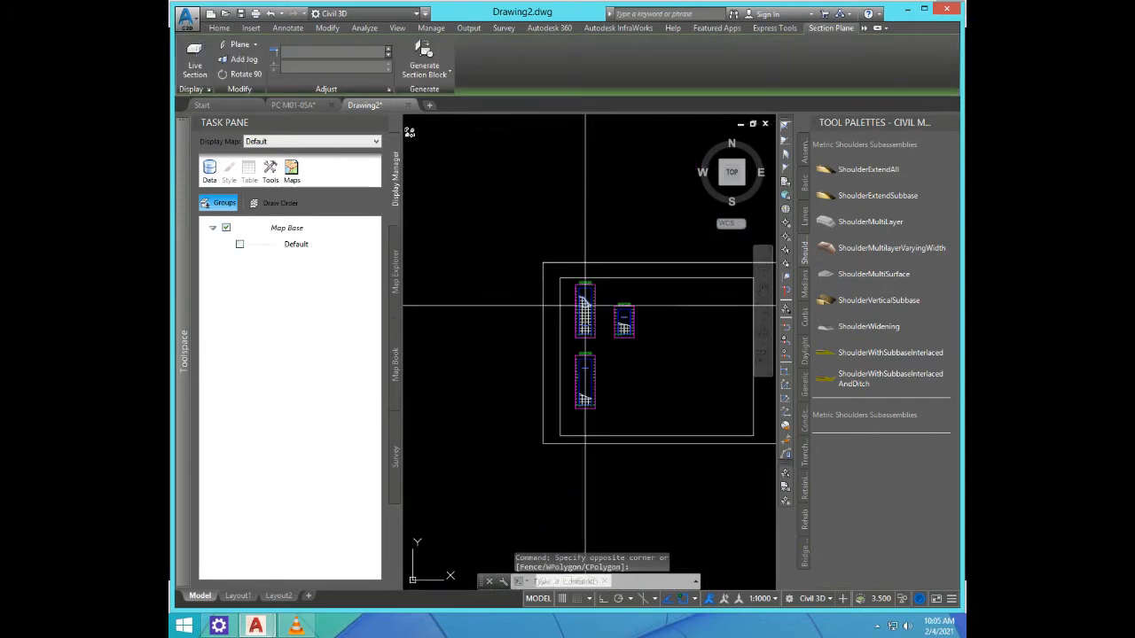
Step: Examine the section views at stations 0+633.95 and 0+226.87, and clear the selection
{"action": "scroll", "coordinate": [584, 369], "scroll_direction": "up", "scroll_amount": 6}
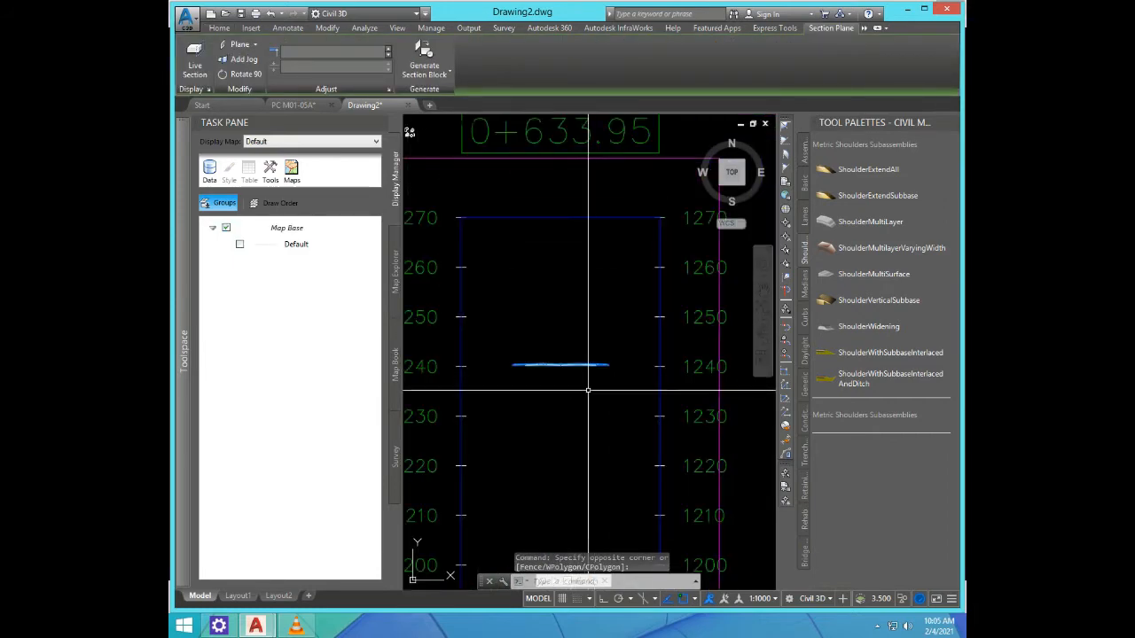
{"action": "scroll", "coordinate": [589, 284], "scroll_direction": "down", "scroll_amount": 2}
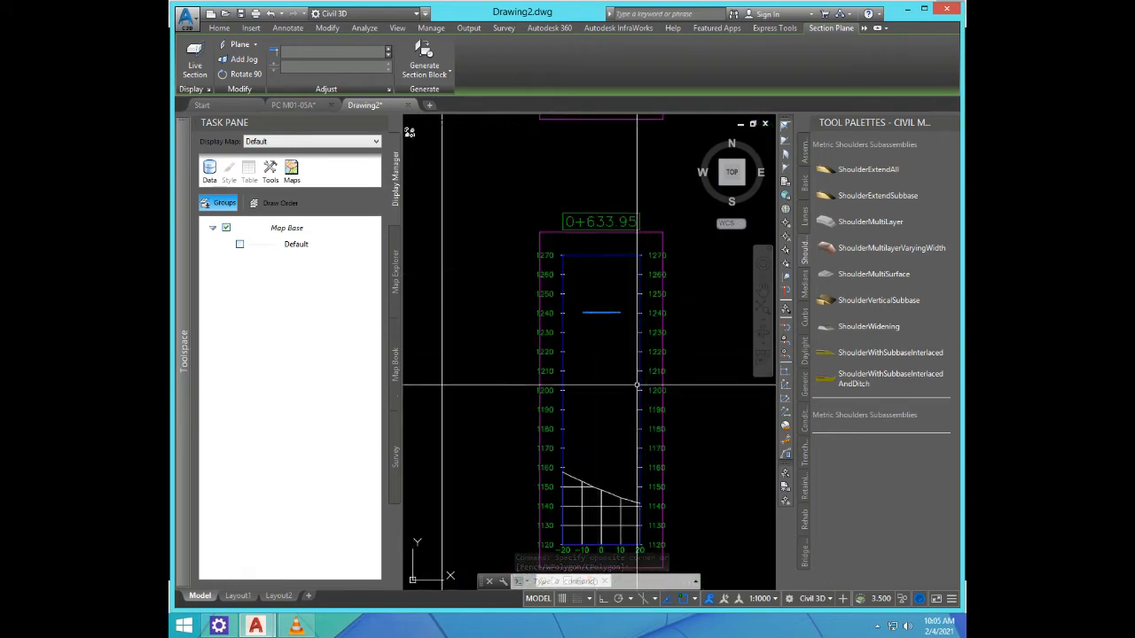
{"action": "scroll", "coordinate": [597, 276], "scroll_direction": "down", "scroll_amount": 6}
{"action": "scroll", "coordinate": [593, 257], "scroll_direction": "up", "scroll_amount": 4}
{"action": "scroll", "coordinate": [567, 212], "scroll_direction": "up", "scroll_amount": 2}
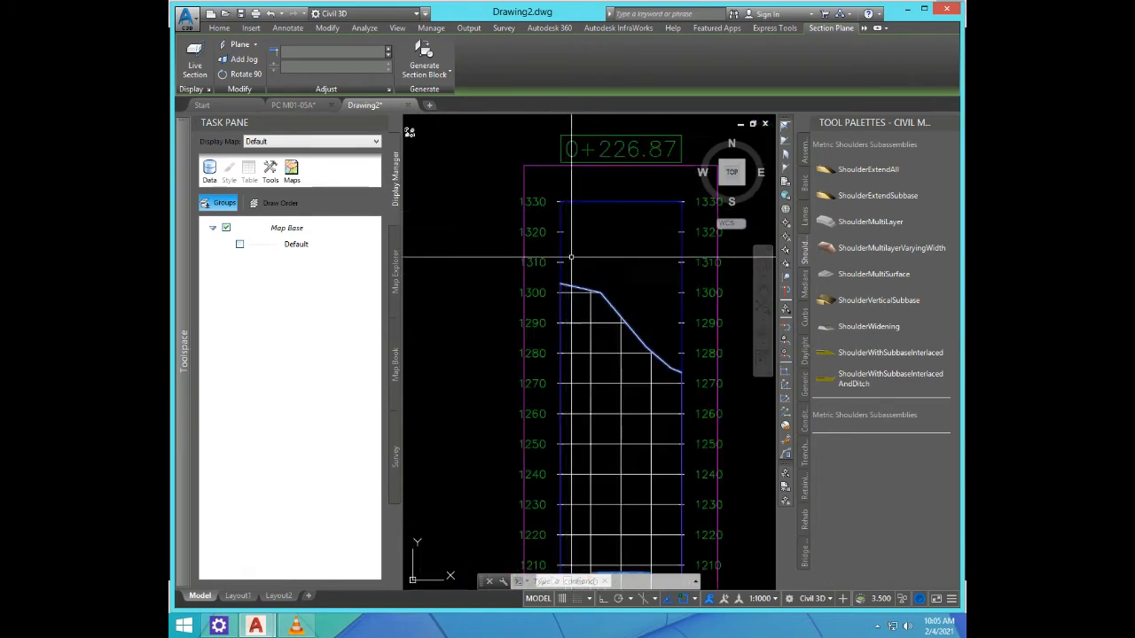
{"action": "scroll", "coordinate": [602, 307], "scroll_direction": "down", "scroll_amount": 8}
{"action": "key", "text": "Escape"}
{"action": "key", "text": "Escape"}
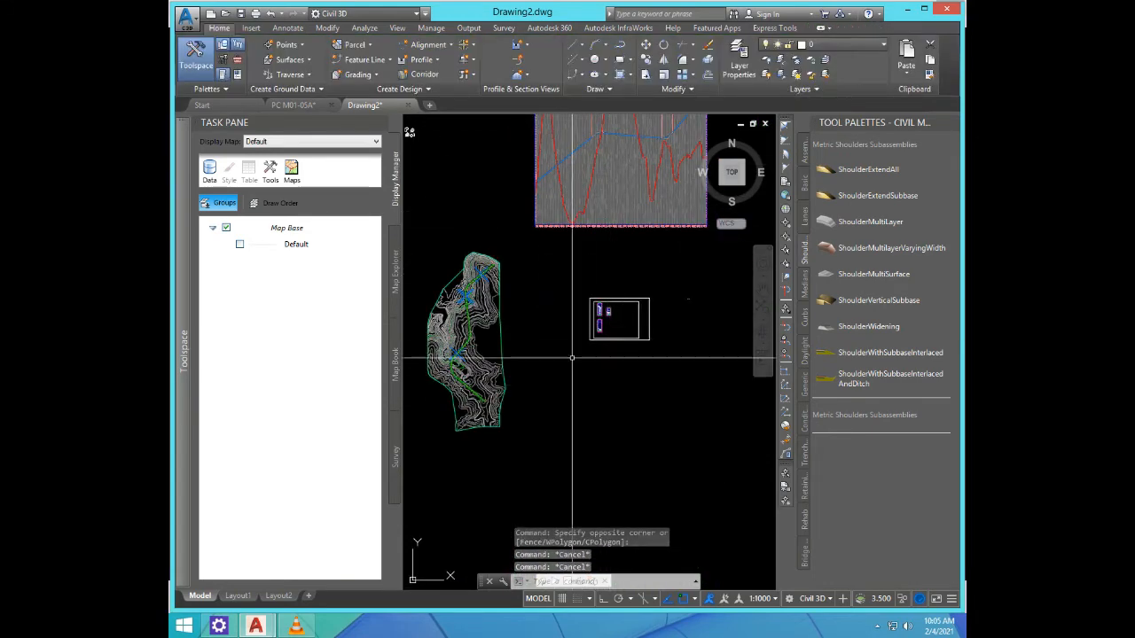
Step: Inspect the sample lines crossing the corridor and compare them with the section views on the sheet
{"action": "scroll", "coordinate": [408, 375], "scroll_direction": "up", "scroll_amount": 6}
{"action": "scroll", "coordinate": [542, 375], "scroll_direction": "up", "scroll_amount": 3}
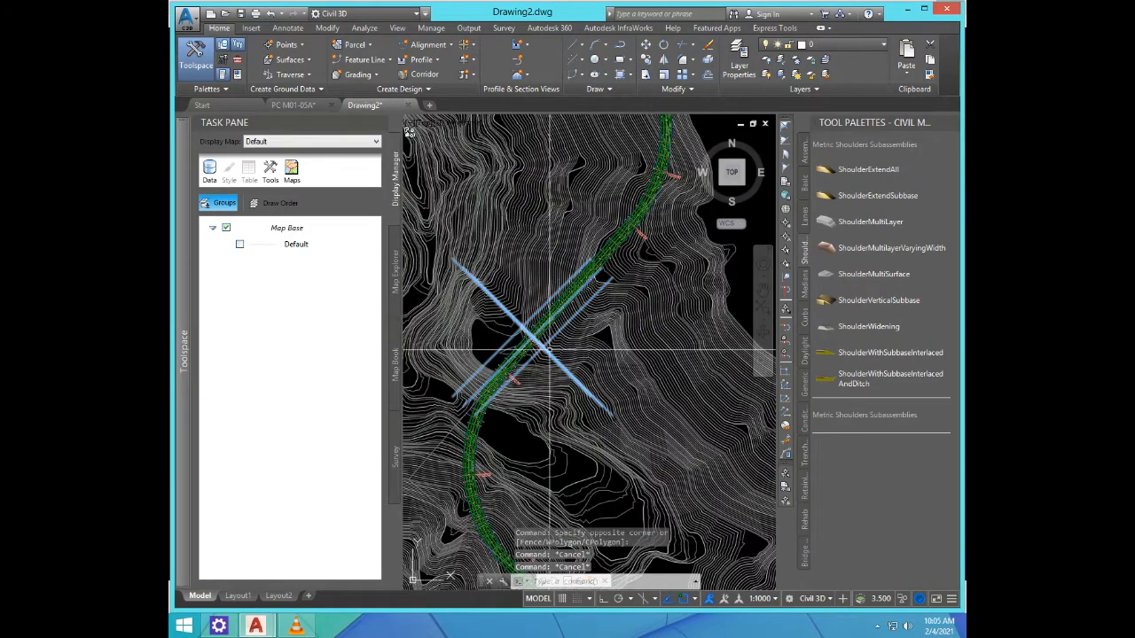
{"action": "scroll", "coordinate": [527, 351], "scroll_direction": "down", "scroll_amount": 8}
{"action": "scroll", "coordinate": [546, 341], "scroll_direction": "up", "scroll_amount": 4}
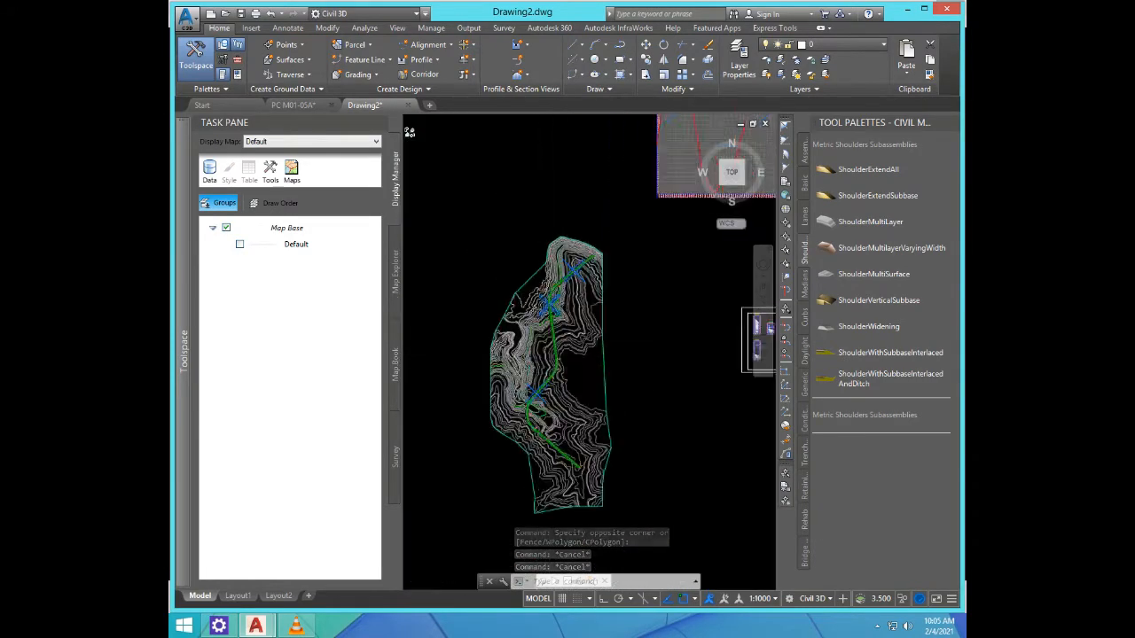
{"action": "scroll", "coordinate": [560, 313], "scroll_direction": "down", "scroll_amount": 4}
{"action": "scroll", "coordinate": [677, 335], "scroll_direction": "up", "scroll_amount": 5}
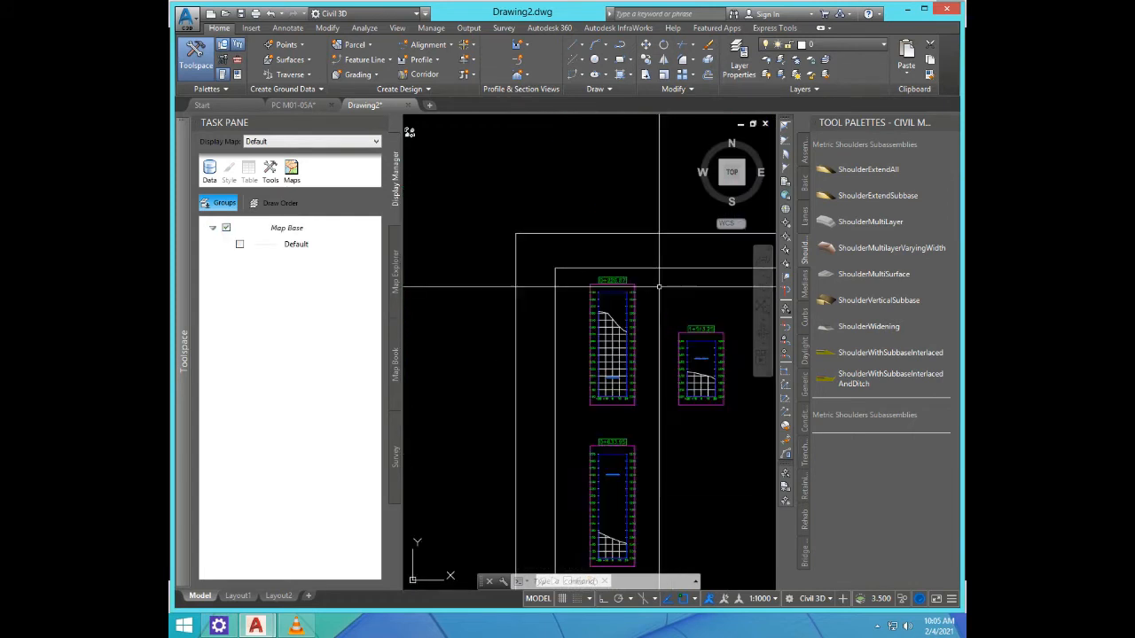
{"action": "scroll", "coordinate": [608, 289], "scroll_direction": "down", "scroll_amount": 4}
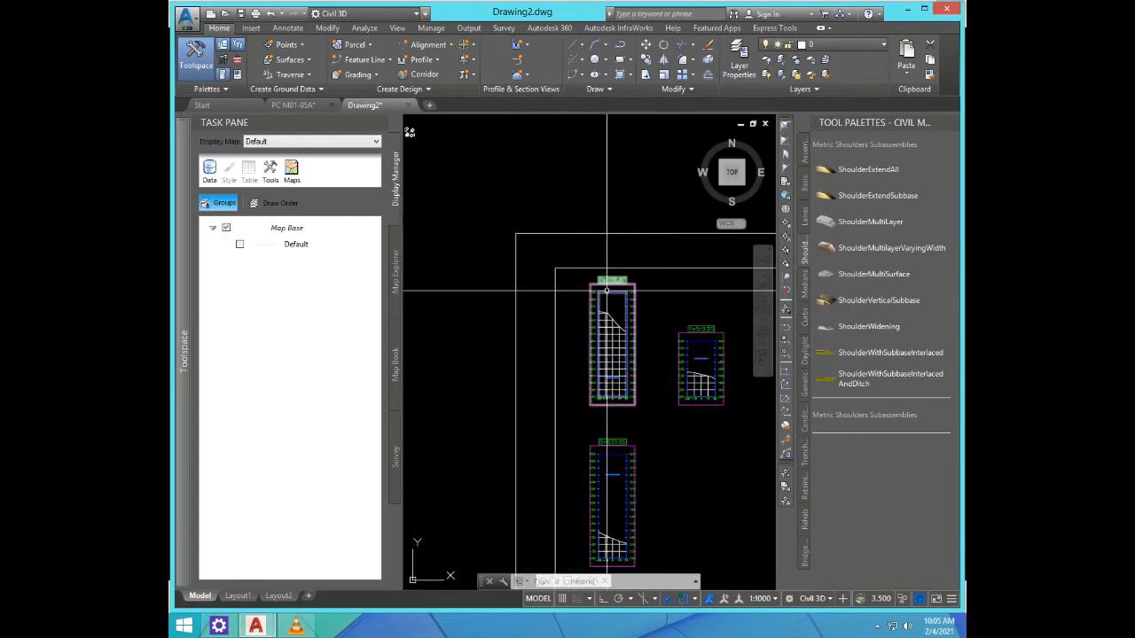
{"action": "scroll", "coordinate": [607, 289], "scroll_direction": "down", "scroll_amount": 2}
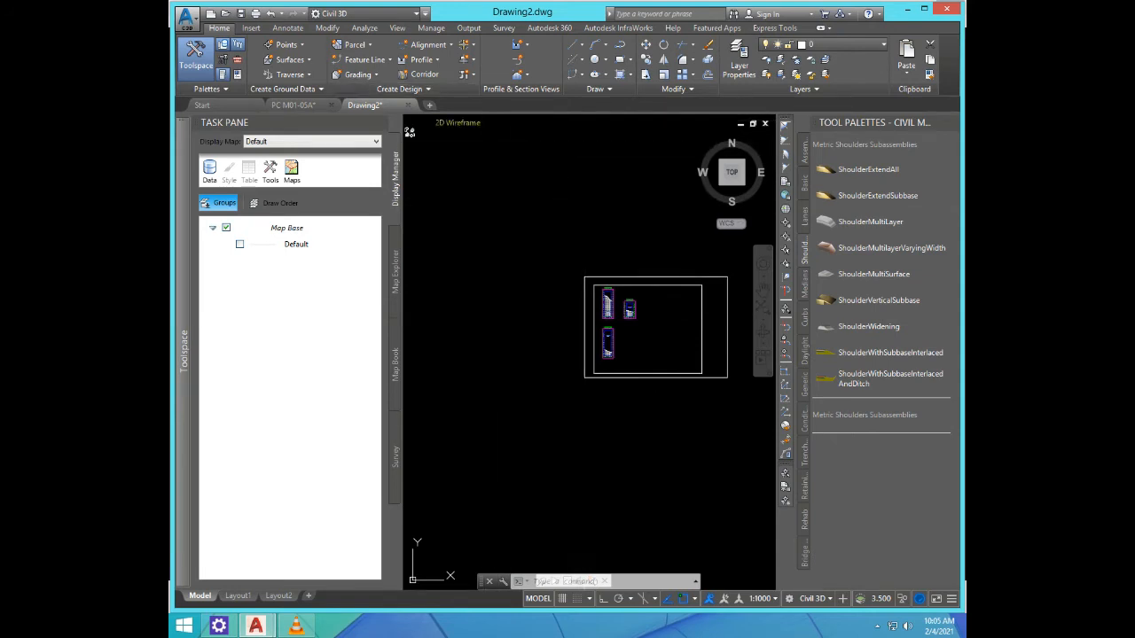
{"action": "left_click", "coordinate": [522, 75]}
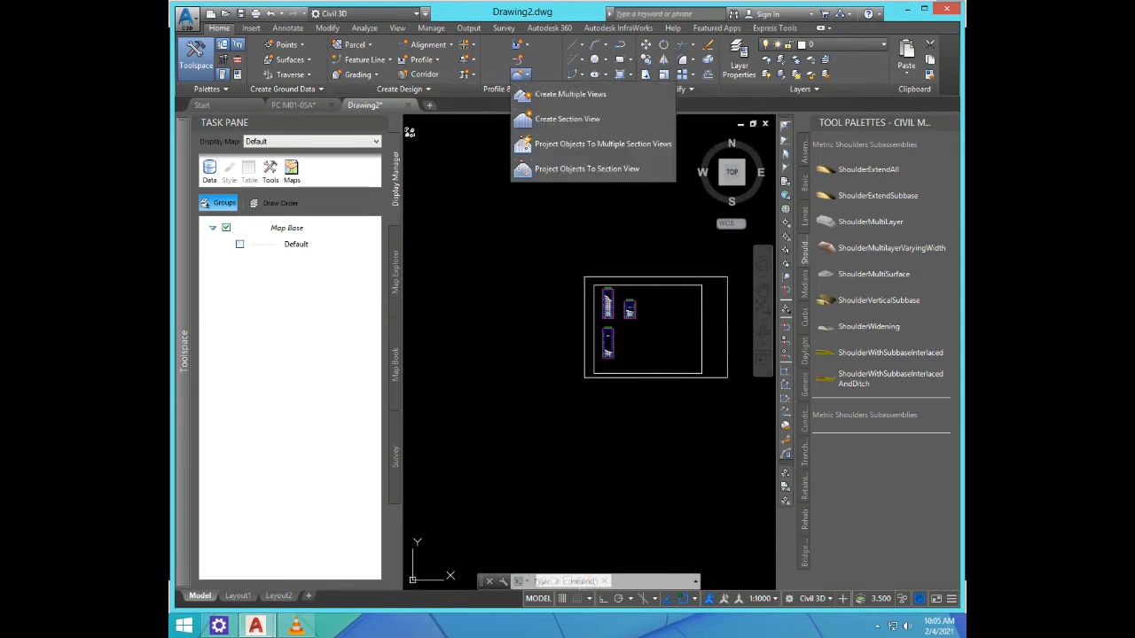
{"action": "left_click", "coordinate": [568, 118]}
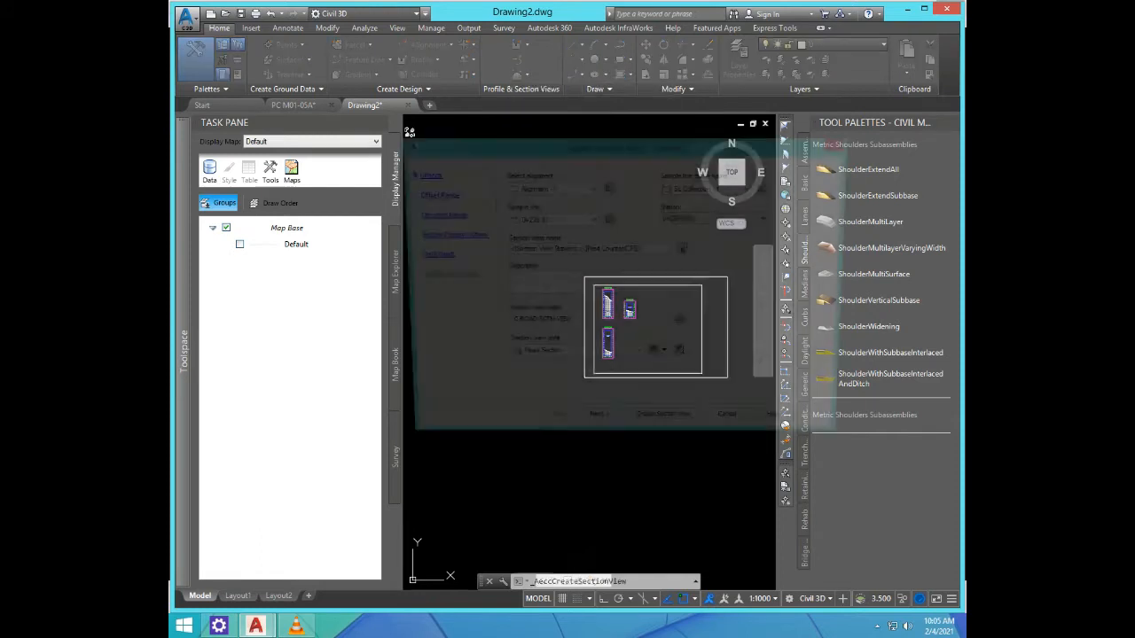
{"action": "left_click", "coordinate": [720, 218]}
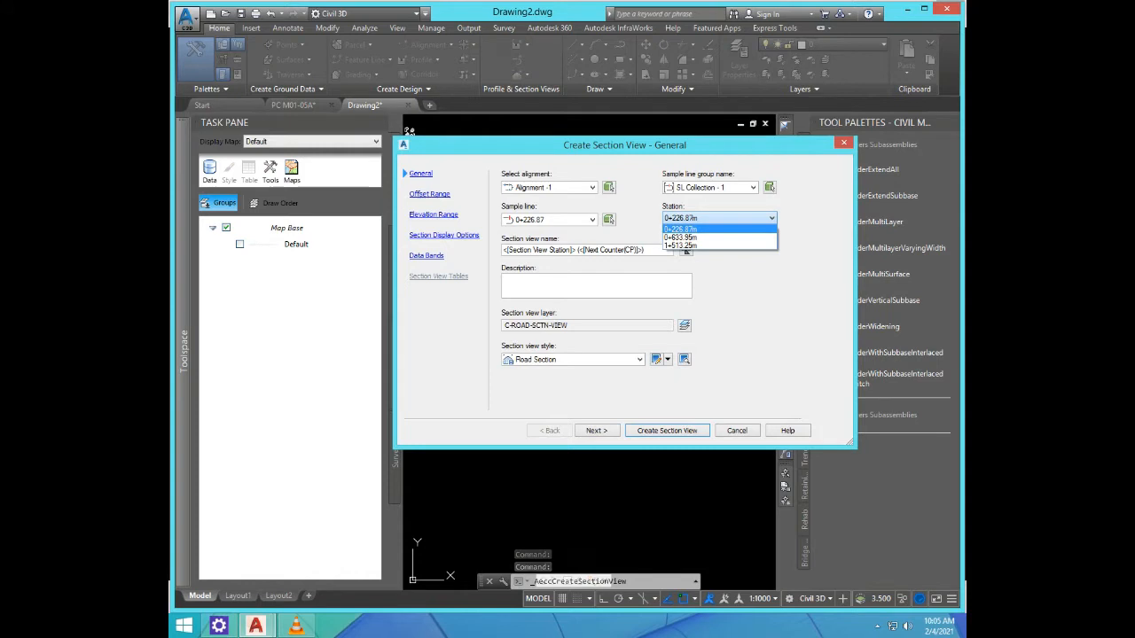
{"action": "key", "text": "Escape"}
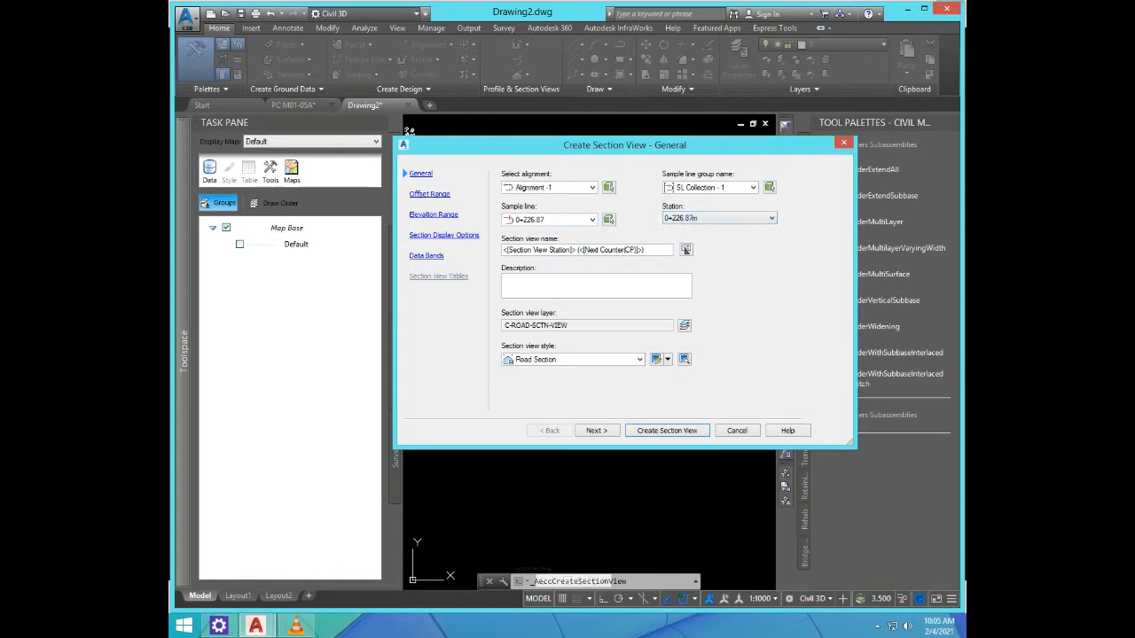
{"action": "left_click", "coordinate": [592, 187]}
{"action": "left_click", "coordinate": [592, 187]}
{"action": "left_click", "coordinate": [592, 219]}
{"action": "left_click", "coordinate": [592, 219]}
{"action": "left_click", "coordinate": [645, 249]}
{"action": "left_click", "coordinate": [737, 430]}
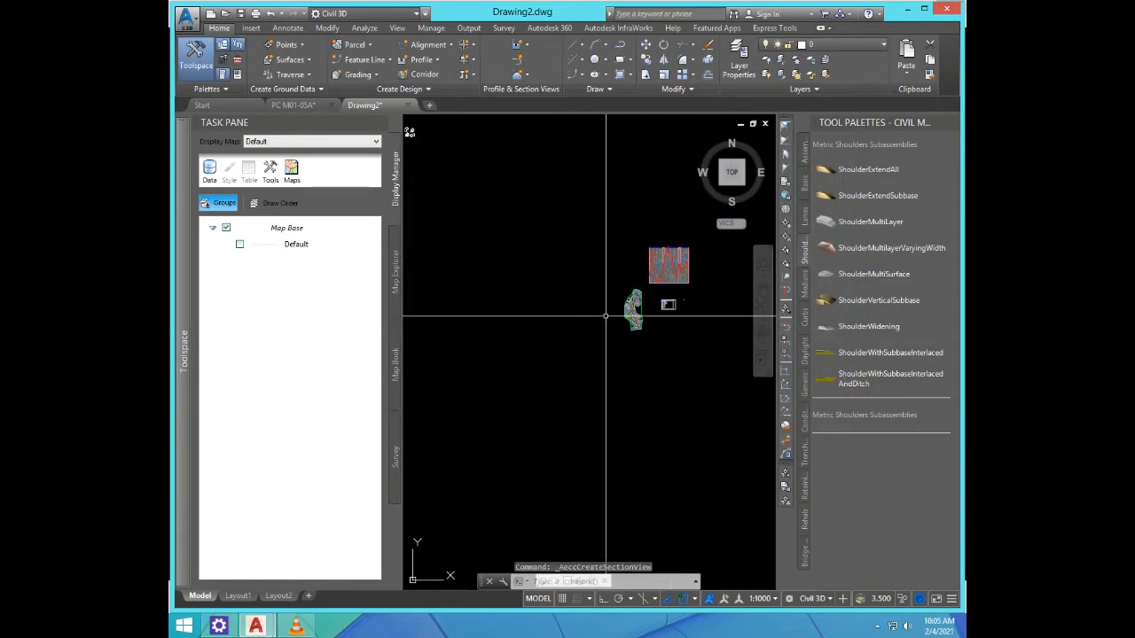
Step: Create a sample line on Alignment -1 at station 1+763.09 with left and right swath widths of 40 m
{"action": "scroll", "coordinate": [634, 311], "scroll_direction": "up", "scroll_amount": 9}
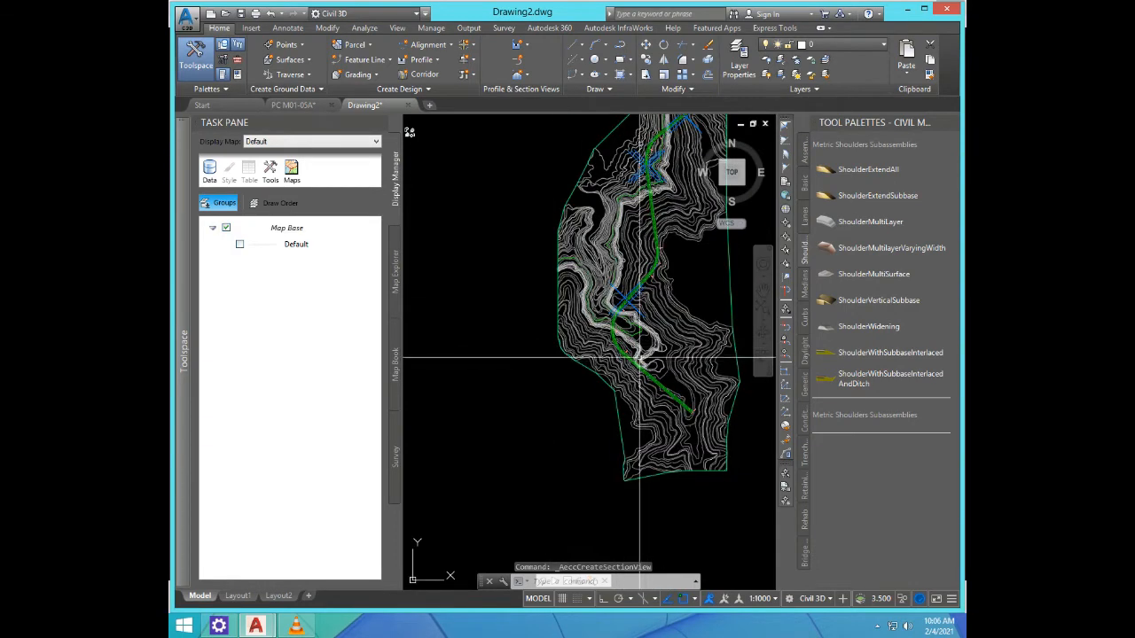
{"action": "left_click", "coordinate": [517, 60]}
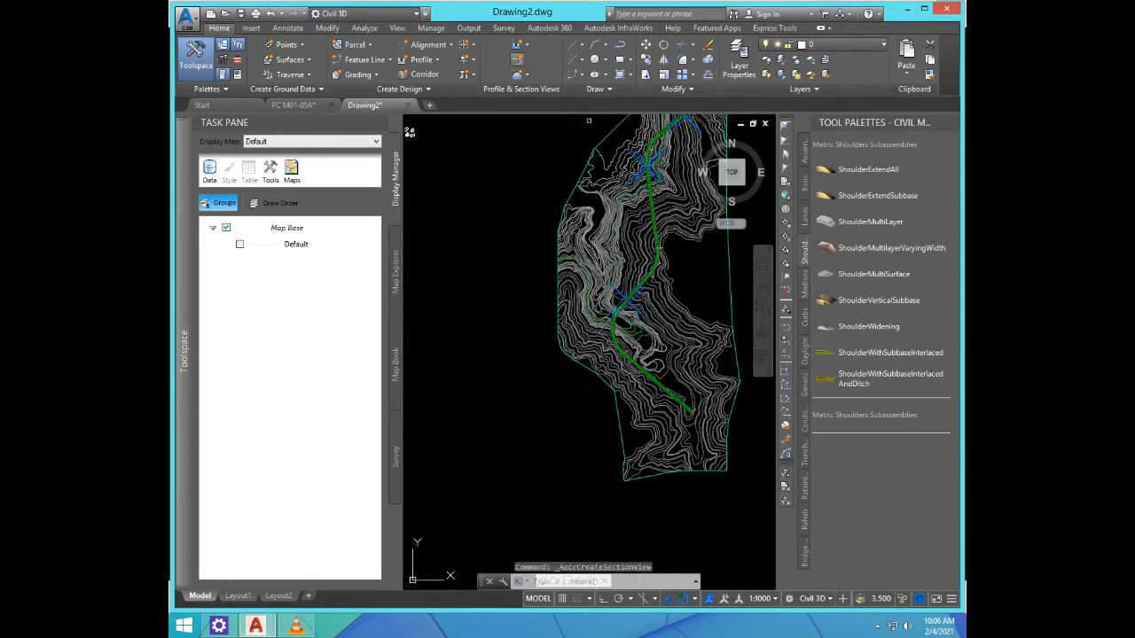
{"action": "scroll", "coordinate": [638, 374], "scroll_direction": "up", "scroll_amount": 8}
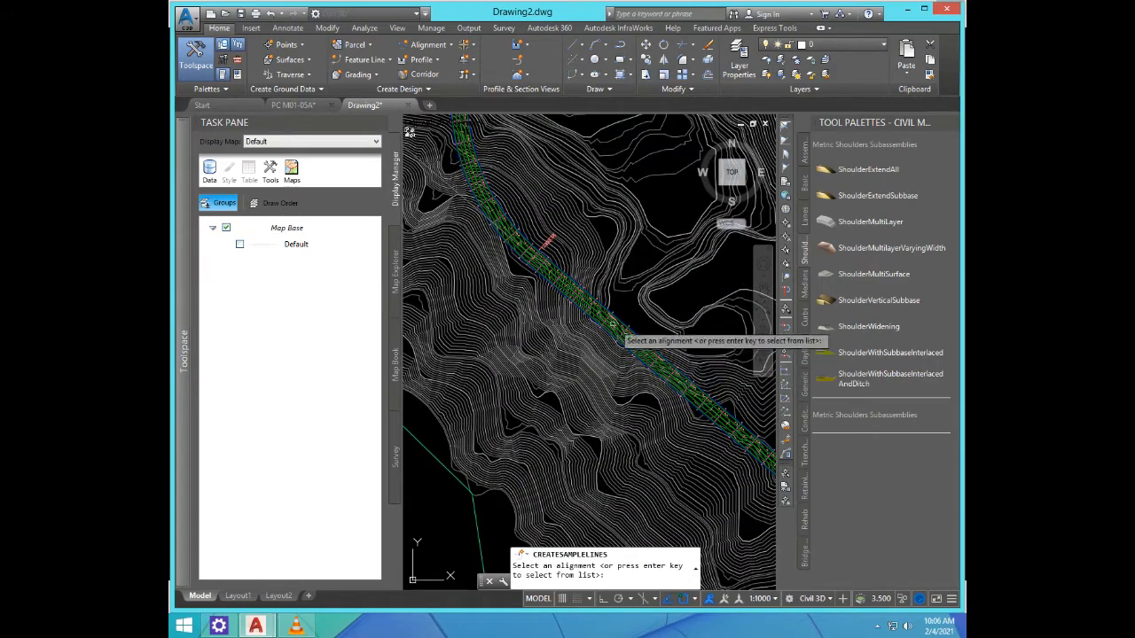
{"action": "scroll", "coordinate": [616, 327], "scroll_direction": "up", "scroll_amount": 4}
{"action": "scroll", "coordinate": [618, 332], "scroll_direction": "down", "scroll_amount": 8}
{"action": "scroll", "coordinate": [549, 262], "scroll_direction": "up", "scroll_amount": 8}
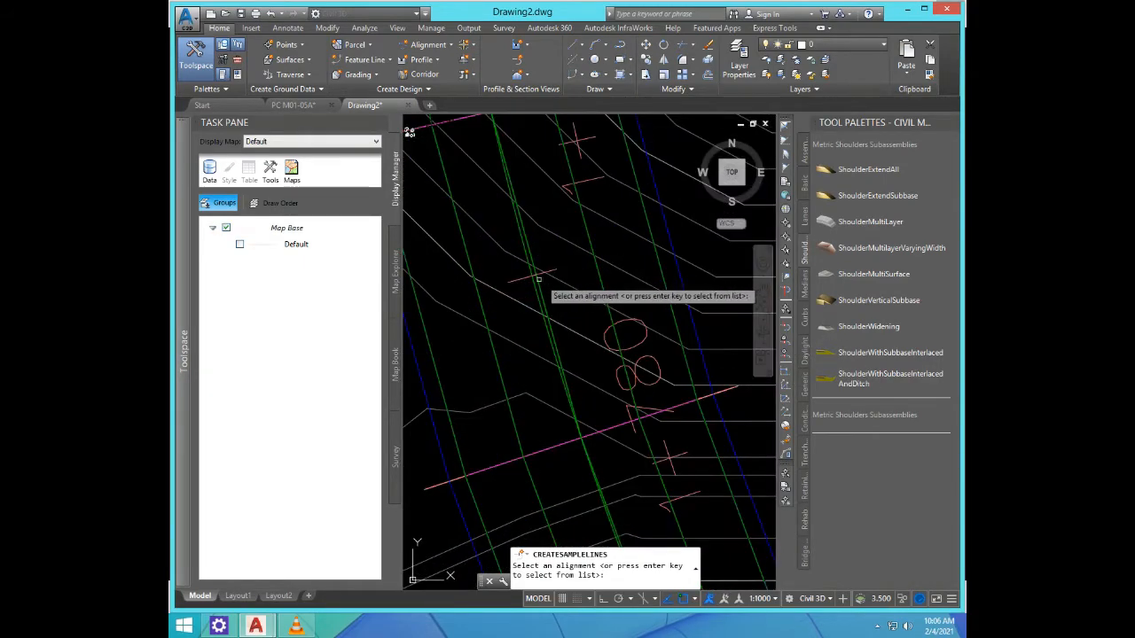
{"action": "scroll", "coordinate": [605, 360], "scroll_direction": "down", "scroll_amount": 3}
{"action": "scroll", "coordinate": [623, 371], "scroll_direction": "up", "scroll_amount": 3}
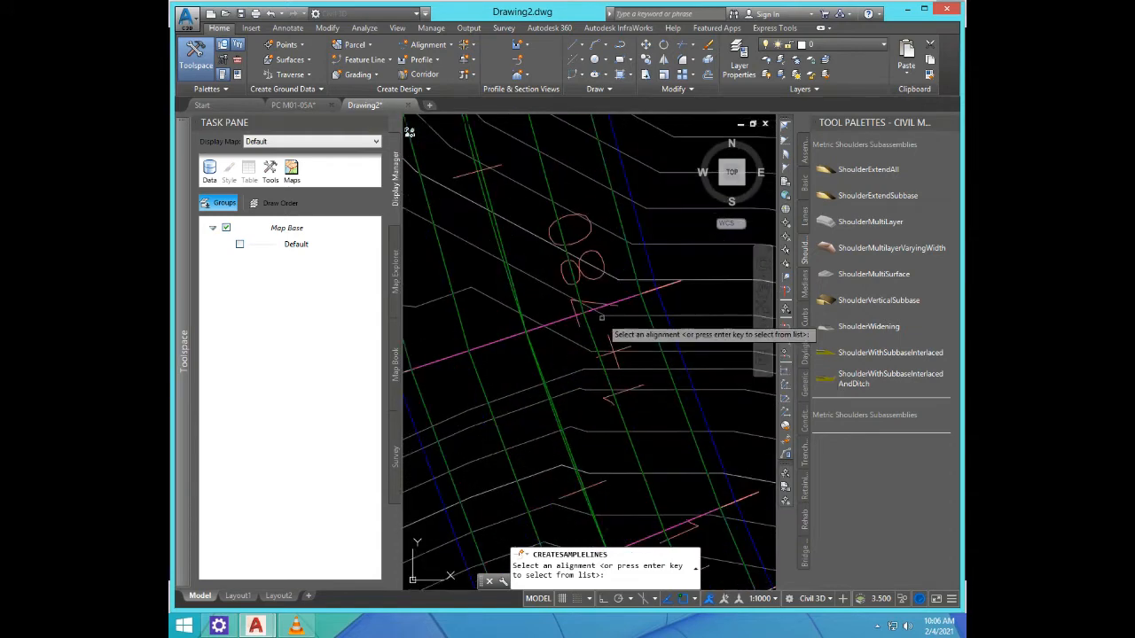
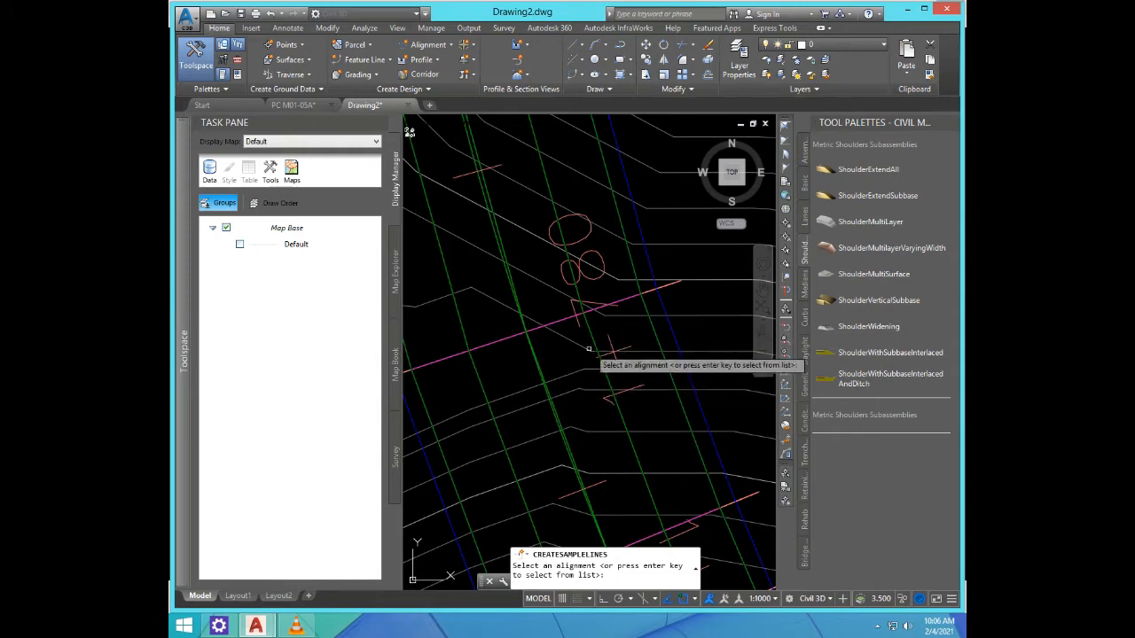
{"action": "scroll", "coordinate": [554, 337], "scroll_direction": "down", "scroll_amount": 3}
{"action": "scroll", "coordinate": [512, 228], "scroll_direction": "up", "scroll_amount": 4}
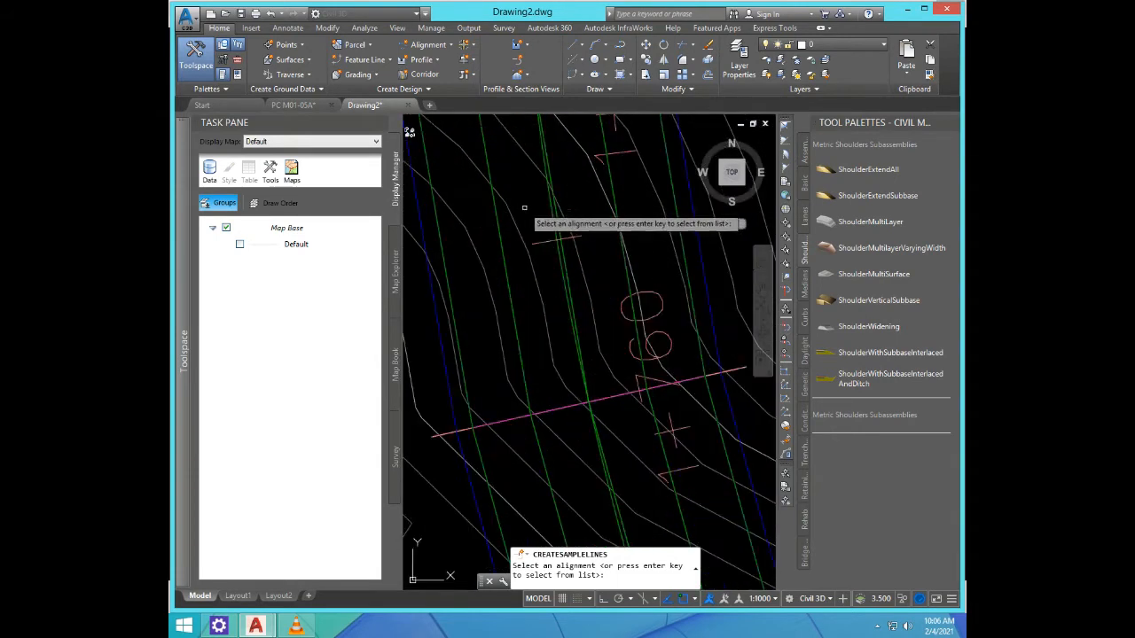
{"action": "left_click", "coordinate": [562, 263]}
{"action": "scroll", "coordinate": [590, 382], "scroll_direction": "down", "scroll_amount": 2}
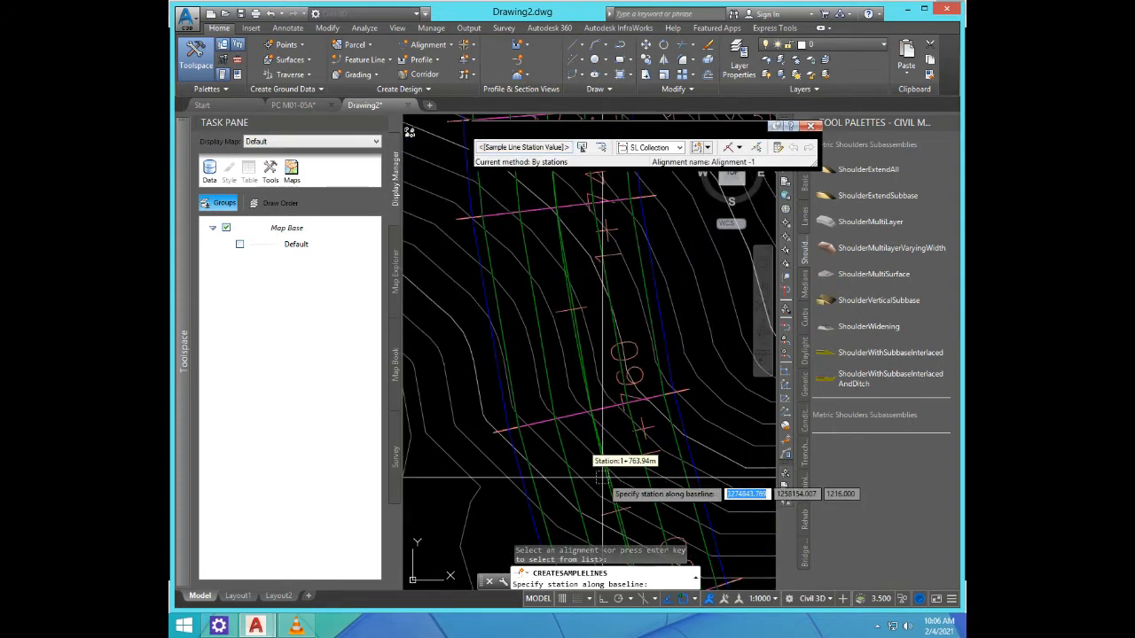
{"action": "left_click", "coordinate": [592, 409]}
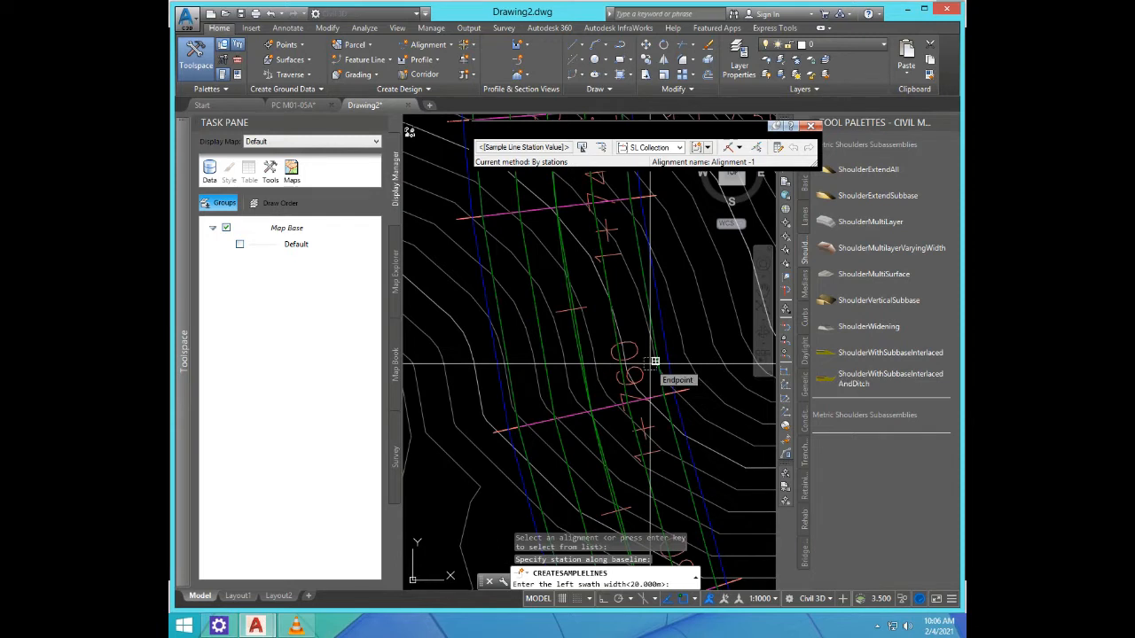
{"action": "type", "text": "4"}
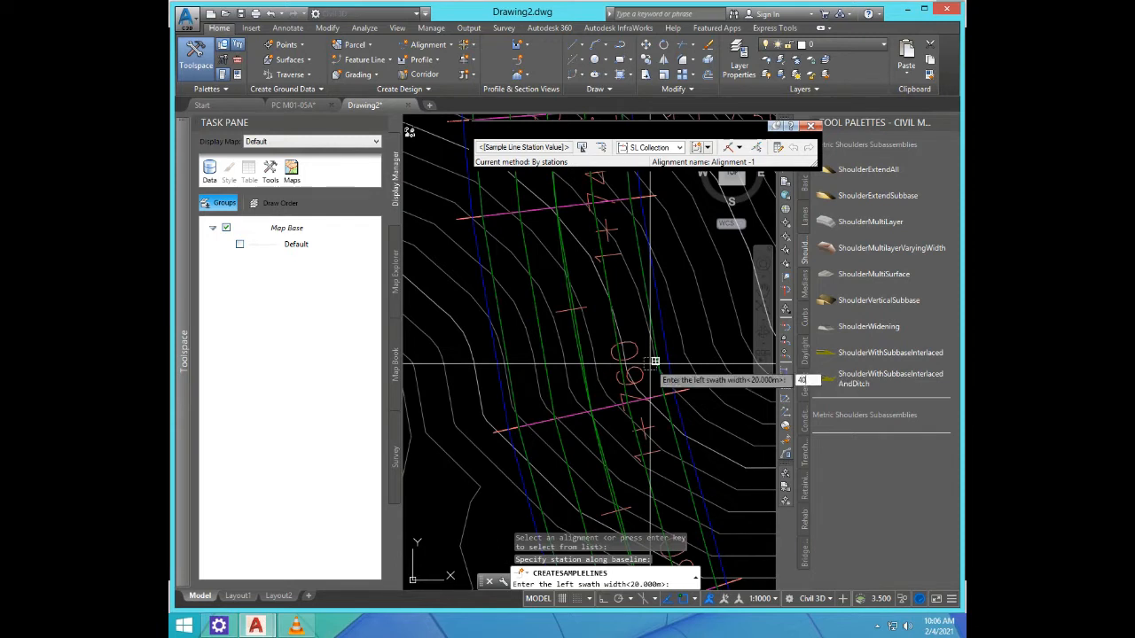
{"action": "type", "text": "0"}
{"action": "key", "text": "Return"}
{"action": "type", "text": "40"}
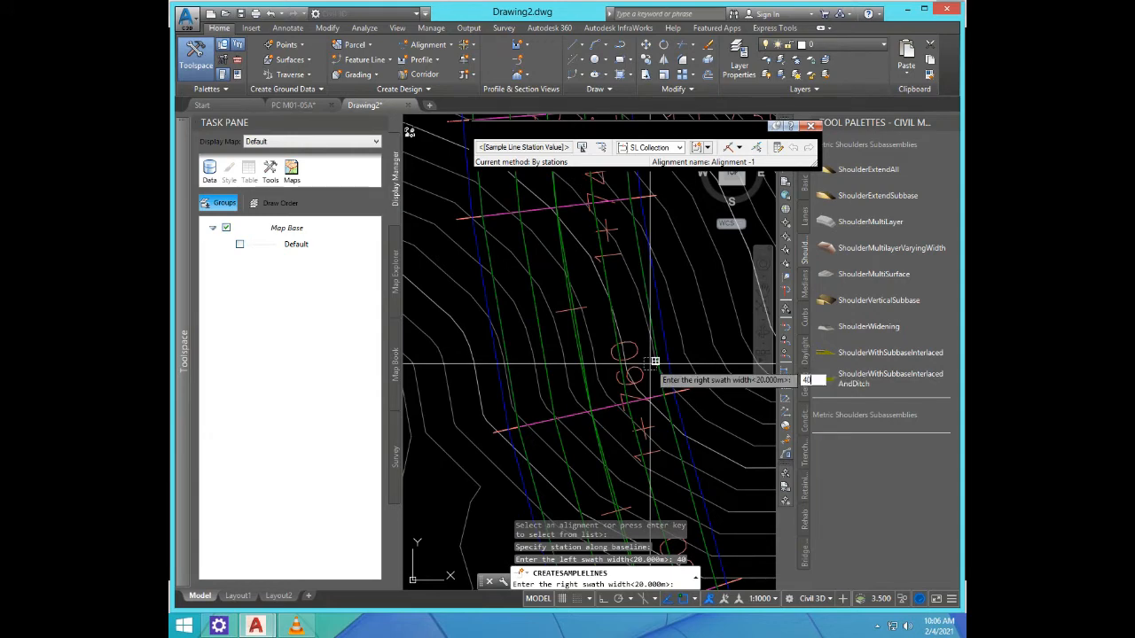
{"action": "key", "text": "Return"}
{"action": "key", "text": "Return"}
{"action": "key", "text": "Return"}
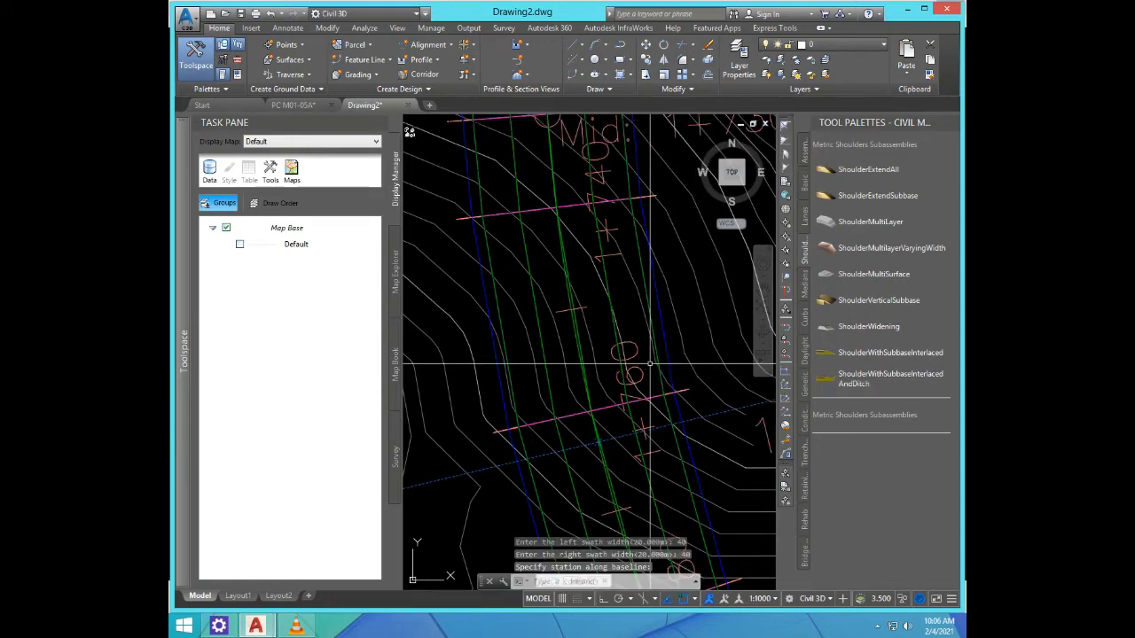
{"action": "key", "text": "Return"}
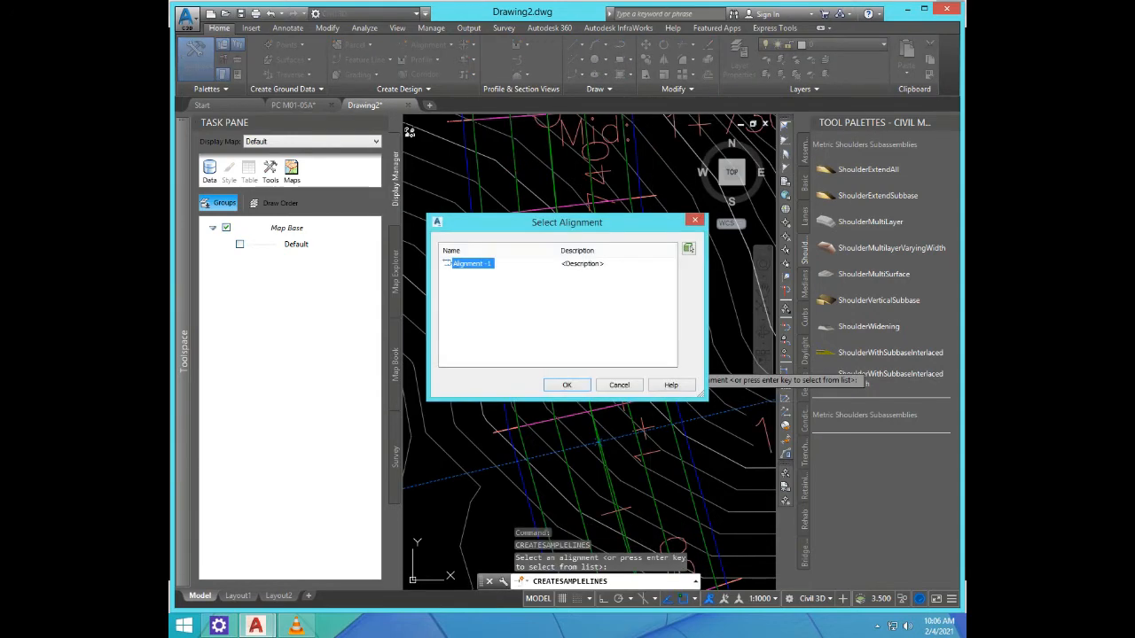
{"action": "left_click", "coordinate": [567, 385]}
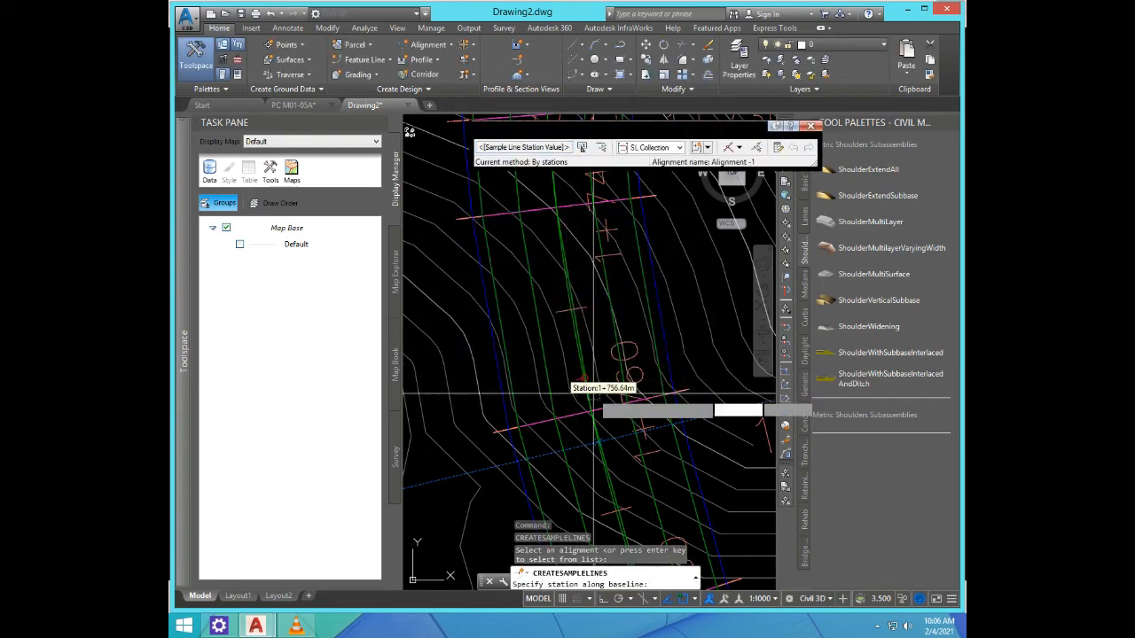
{"action": "scroll", "coordinate": [564, 375], "scroll_direction": "up", "scroll_amount": 3}
{"action": "scroll", "coordinate": [548, 353], "scroll_direction": "up", "scroll_amount": 2}
{"action": "key", "text": "Escape"}
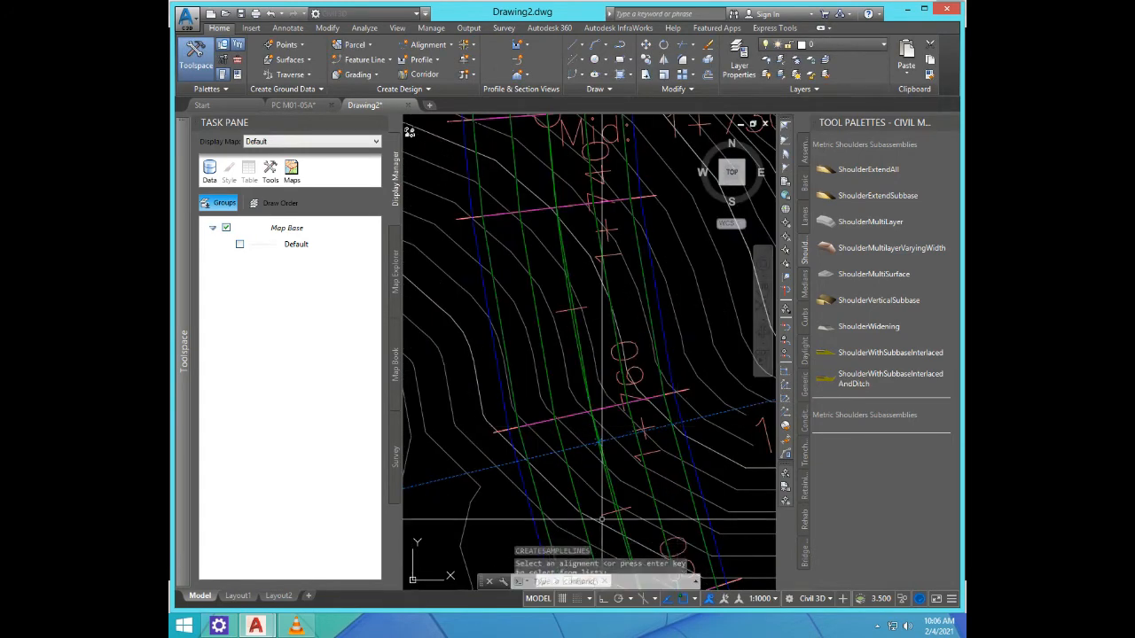
Step: Start a single section view for Alignment -1 and choose the sample line at station 1+763.09
{"action": "scroll", "coordinate": [537, 219], "scroll_direction": "down", "scroll_amount": 3}
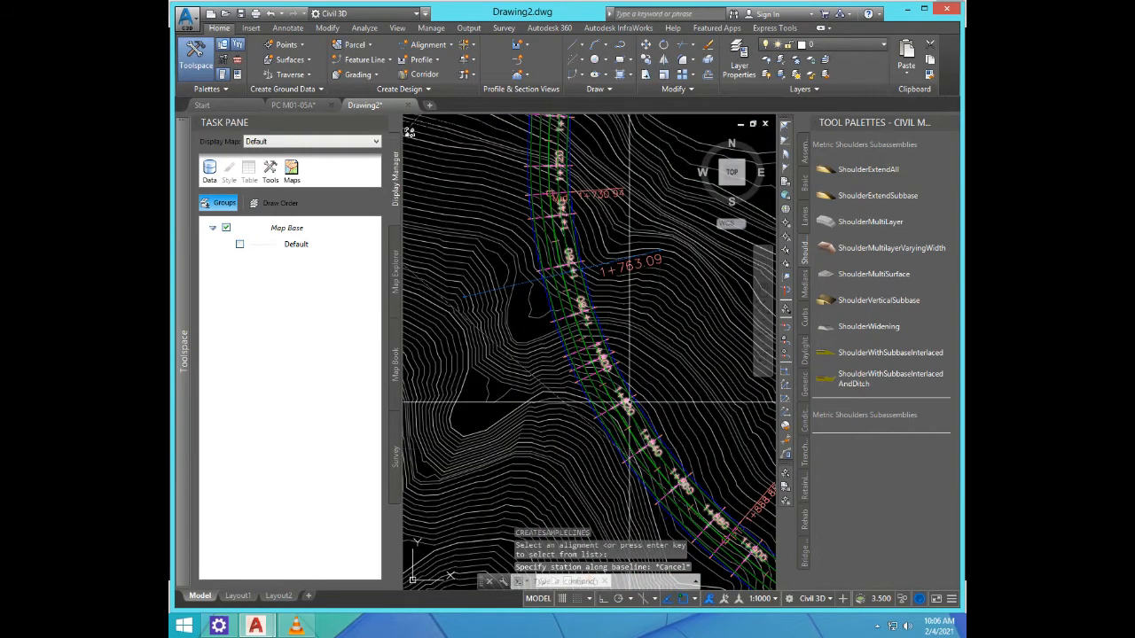
{"action": "scroll", "coordinate": [542, 337], "scroll_direction": "down", "scroll_amount": 5}
{"action": "scroll", "coordinate": [542, 342], "scroll_direction": "down", "scroll_amount": 5}
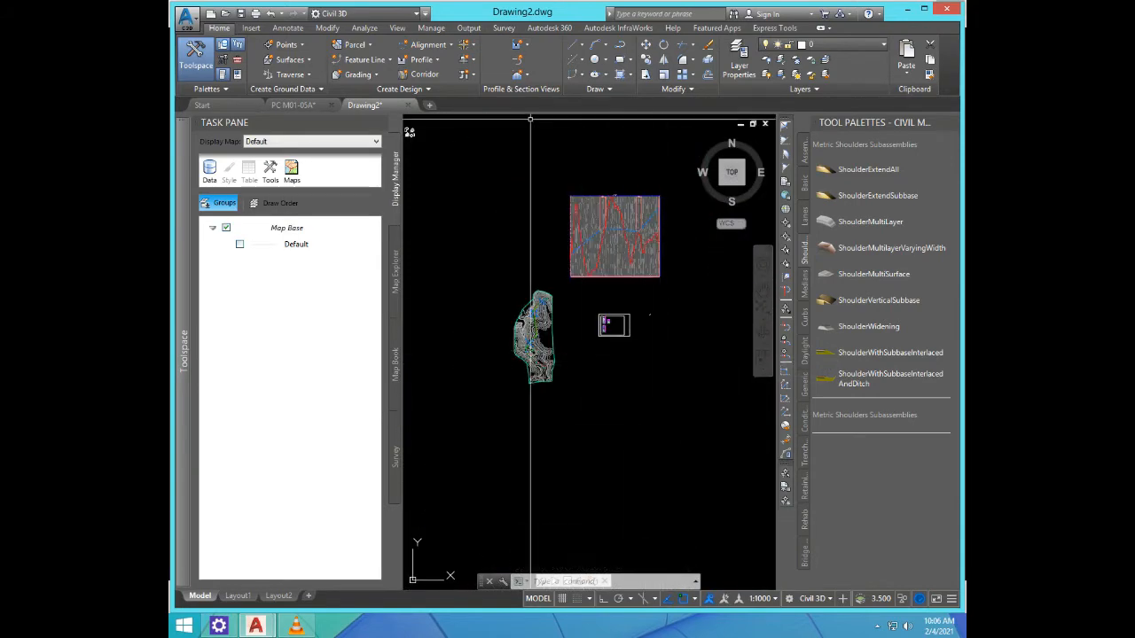
{"action": "left_click", "coordinate": [520, 74]}
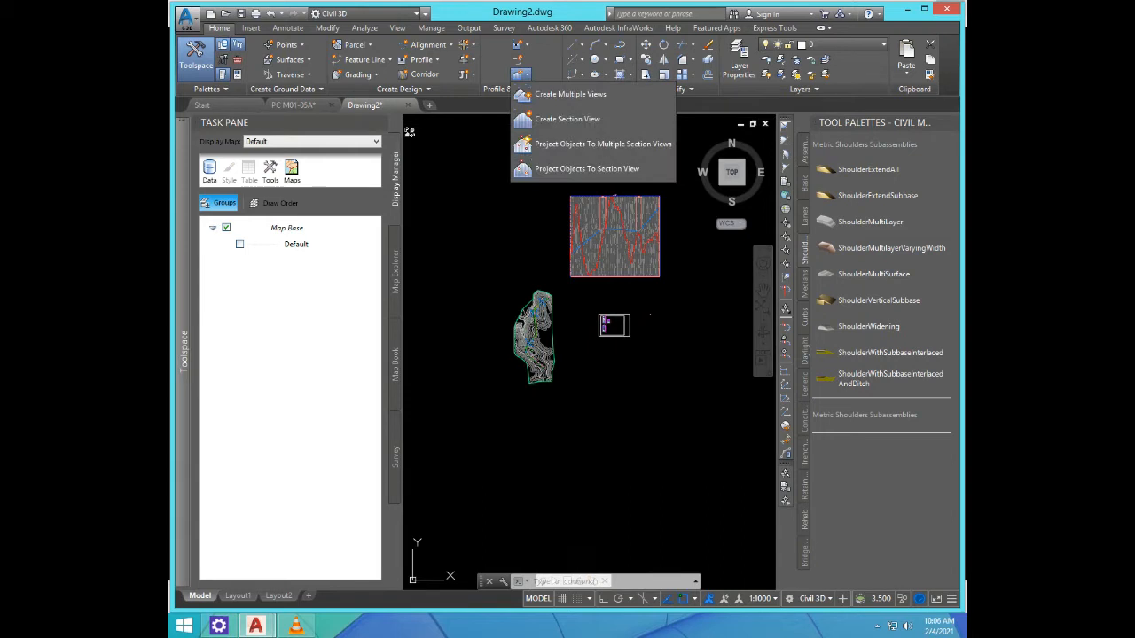
{"action": "left_click", "coordinate": [568, 119]}
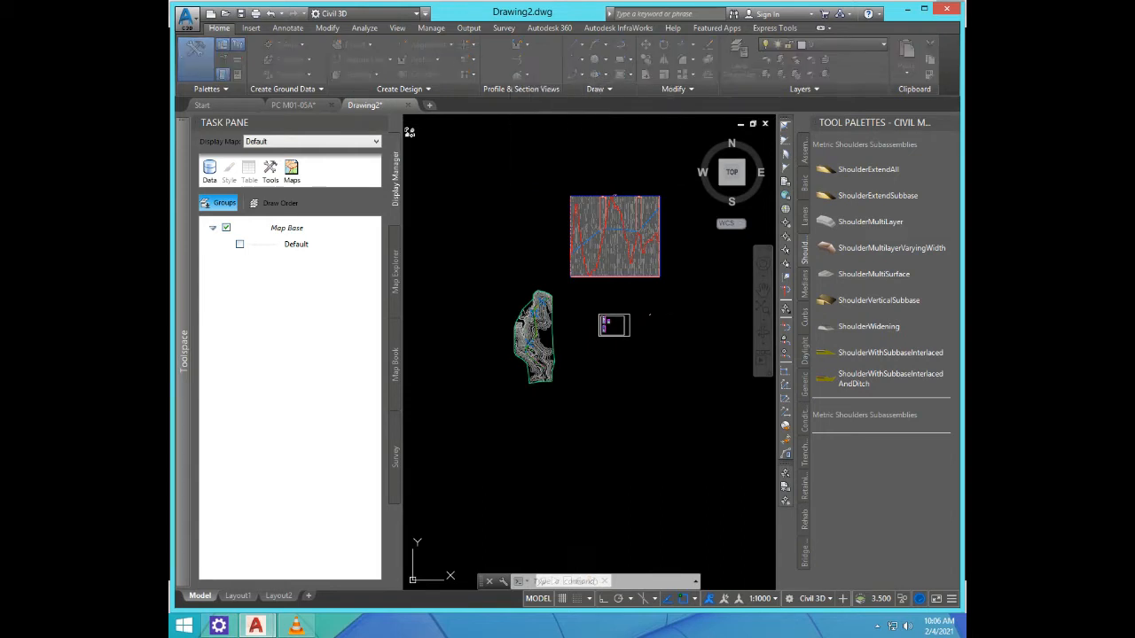
{"action": "left_click", "coordinate": [718, 218]}
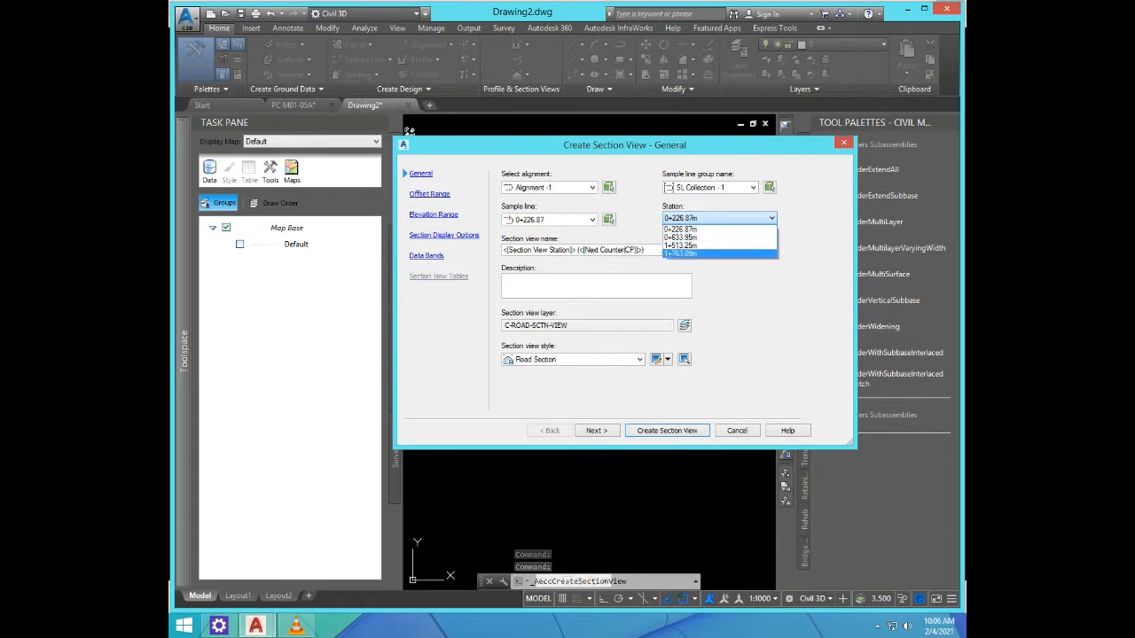
{"action": "key", "text": "Return"}
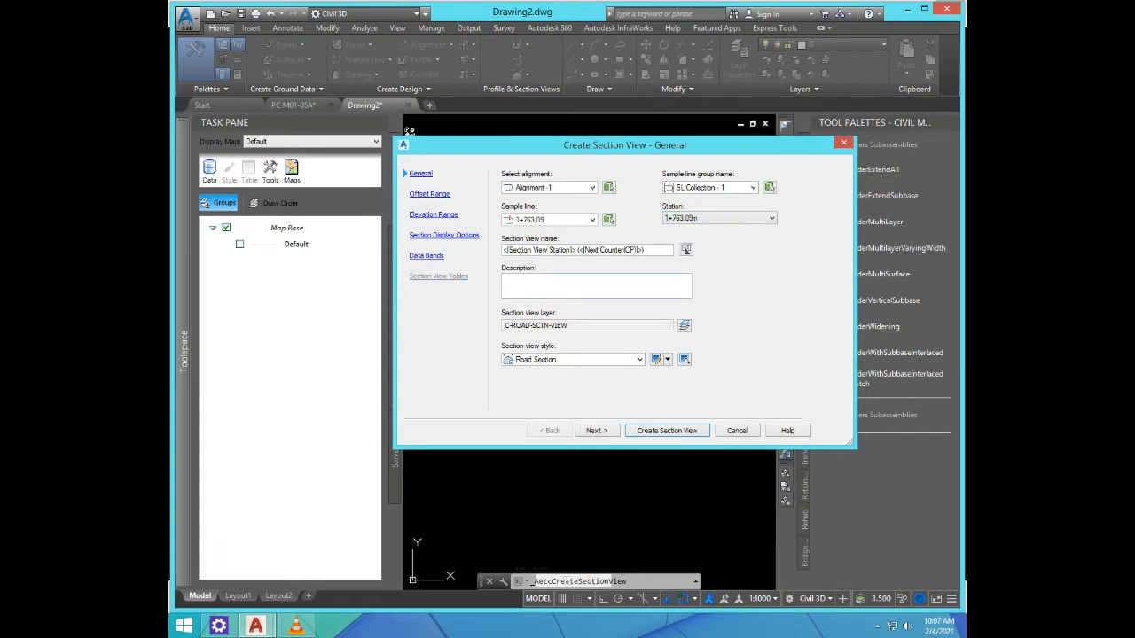
Step: Set the section view's offset range to user specified, -40 m to 40 m, and place the view below the section sheet
{"action": "left_click", "coordinate": [596, 430]}
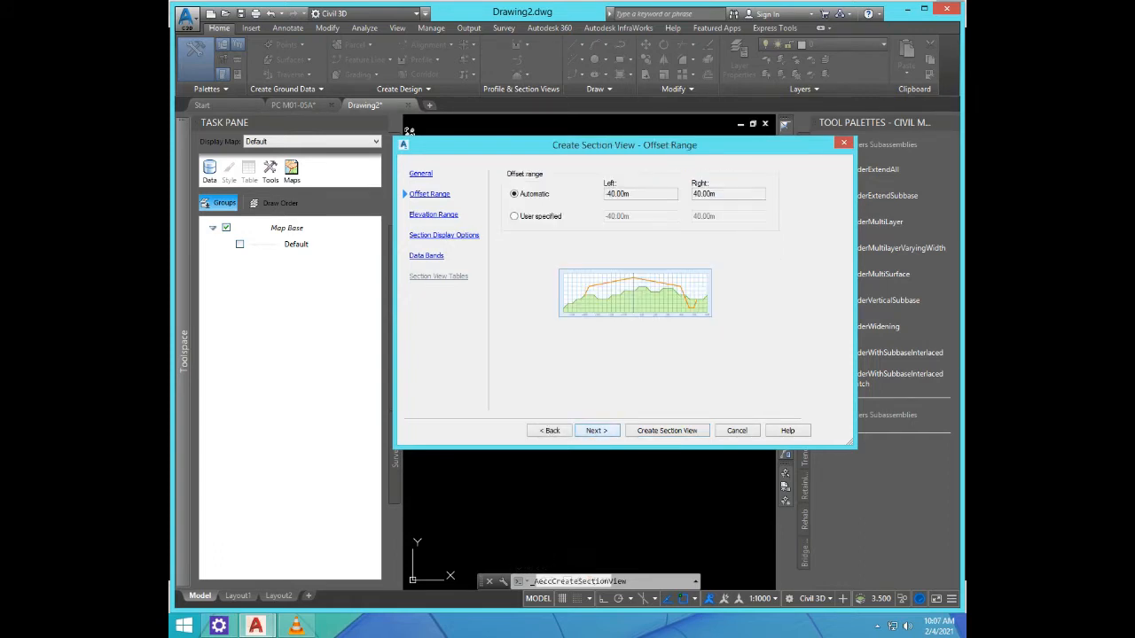
{"action": "left_click", "coordinate": [514, 216]}
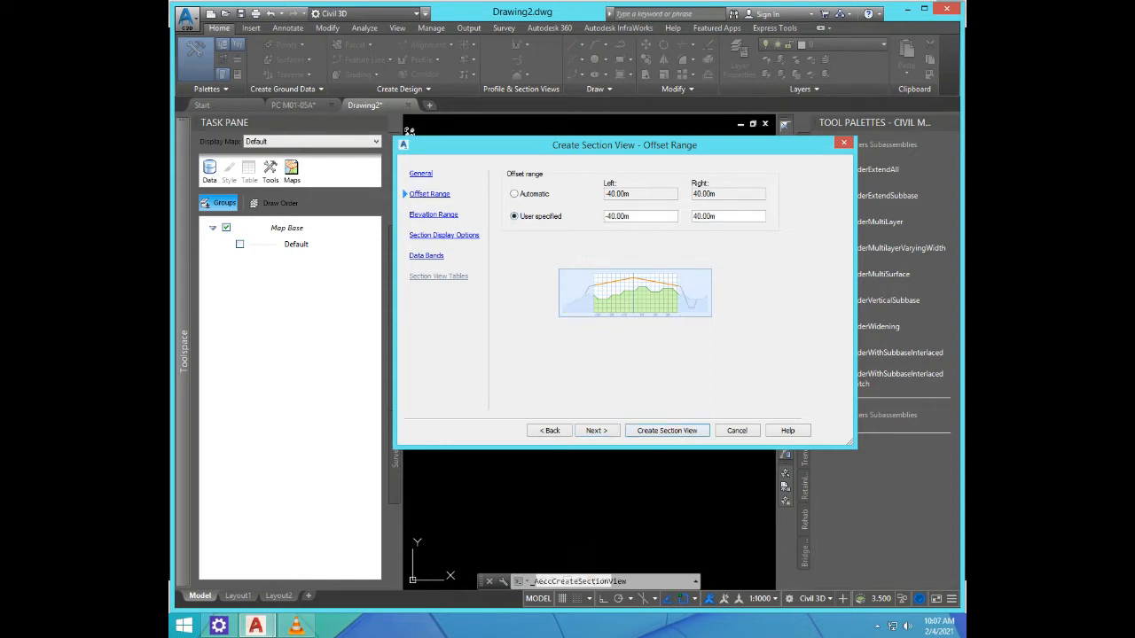
{"action": "left_click", "coordinate": [674, 431]}
{"action": "scroll", "coordinate": [616, 369], "scroll_direction": "down", "scroll_amount": 1}
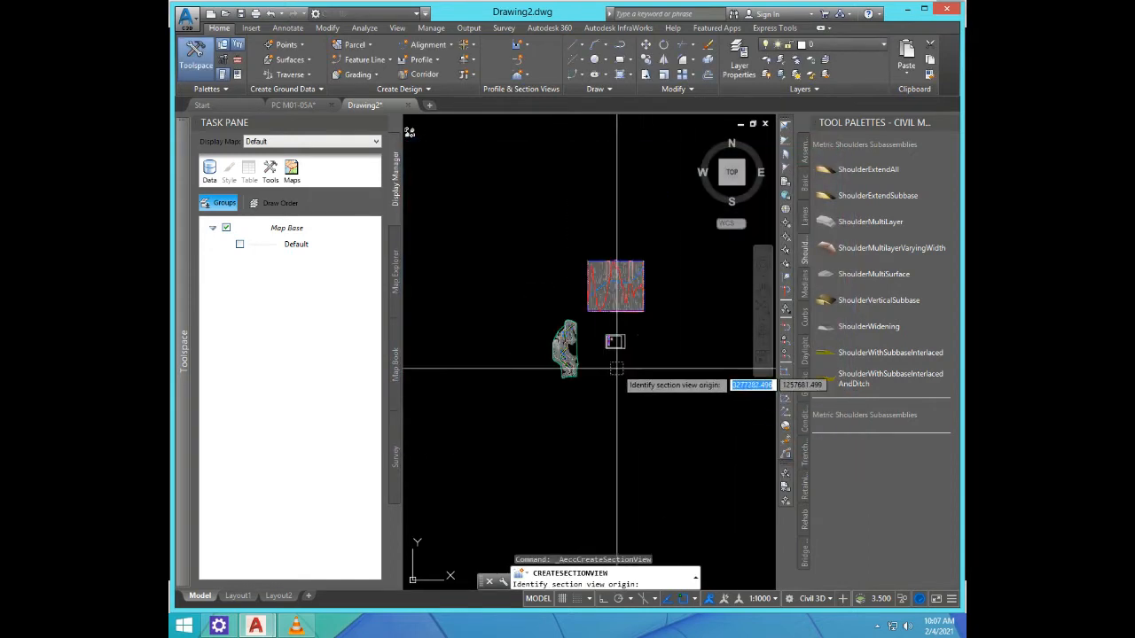
{"action": "left_click", "coordinate": [616, 368]}
Step: Examine the ground line and the corridor section in the section view at station 1+763.09
{"action": "scroll", "coordinate": [532, 342], "scroll_direction": "up", "scroll_amount": 5}
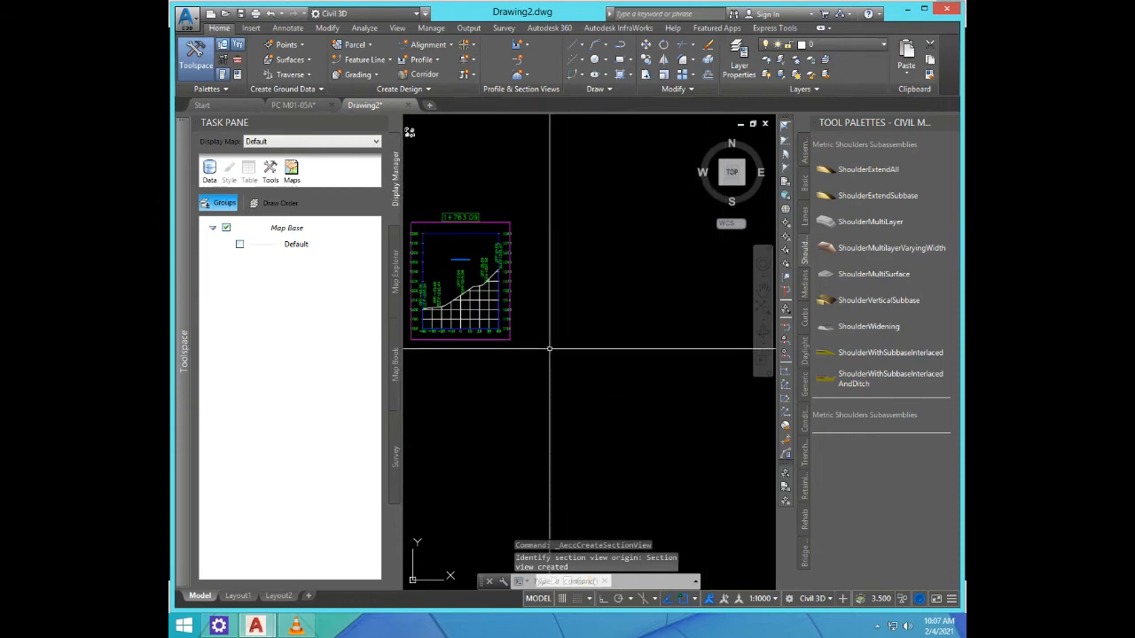
{"action": "scroll", "coordinate": [532, 312], "scroll_direction": "down", "scroll_amount": 1}
{"action": "scroll", "coordinate": [533, 321], "scroll_direction": "up", "scroll_amount": 2}
{"action": "scroll", "coordinate": [621, 318], "scroll_direction": "up", "scroll_amount": 3}
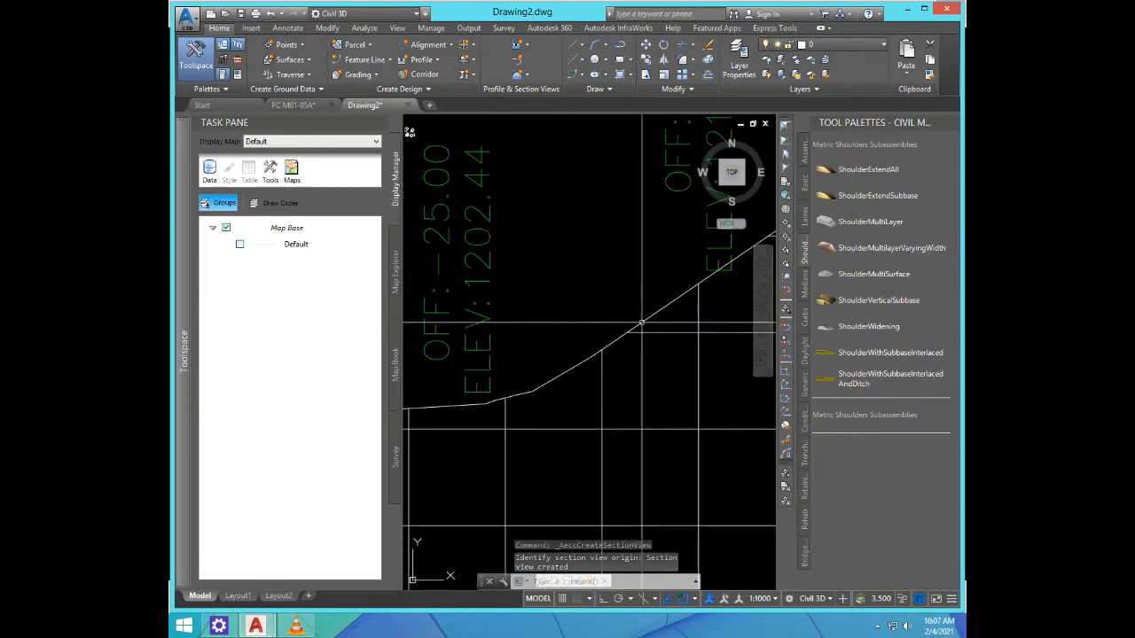
{"action": "scroll", "coordinate": [653, 311], "scroll_direction": "down", "scroll_amount": 3}
{"action": "scroll", "coordinate": [609, 196], "scroll_direction": "up", "scroll_amount": 3}
{"action": "scroll", "coordinate": [609, 196], "scroll_direction": "up", "scroll_amount": 3}
{"action": "scroll", "coordinate": [608, 197], "scroll_direction": "down", "scroll_amount": 6}
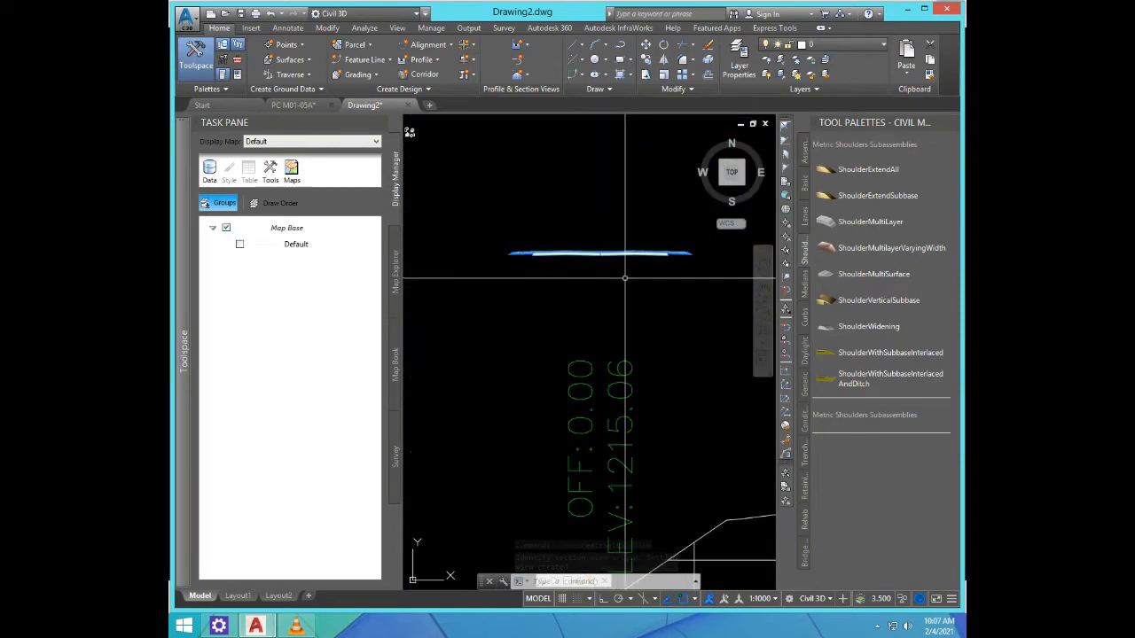
{"action": "scroll", "coordinate": [585, 390], "scroll_direction": "down", "scroll_amount": 2}
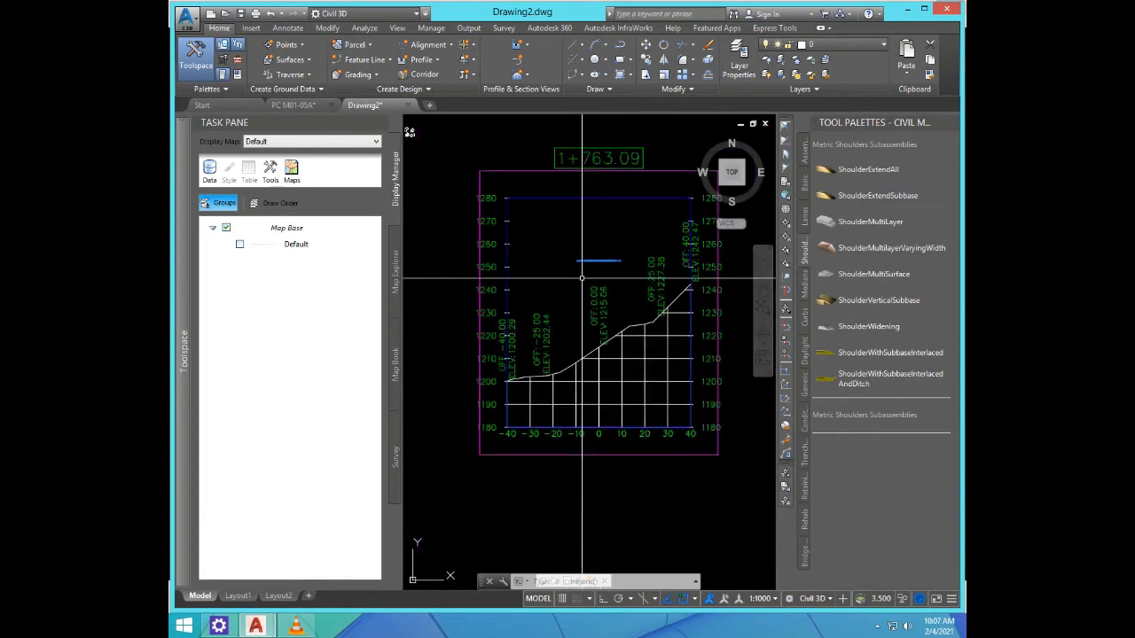
{"action": "scroll", "coordinate": [575, 363], "scroll_direction": "up", "scroll_amount": 4}
{"action": "scroll", "coordinate": [576, 361], "scroll_direction": "up", "scroll_amount": 2}
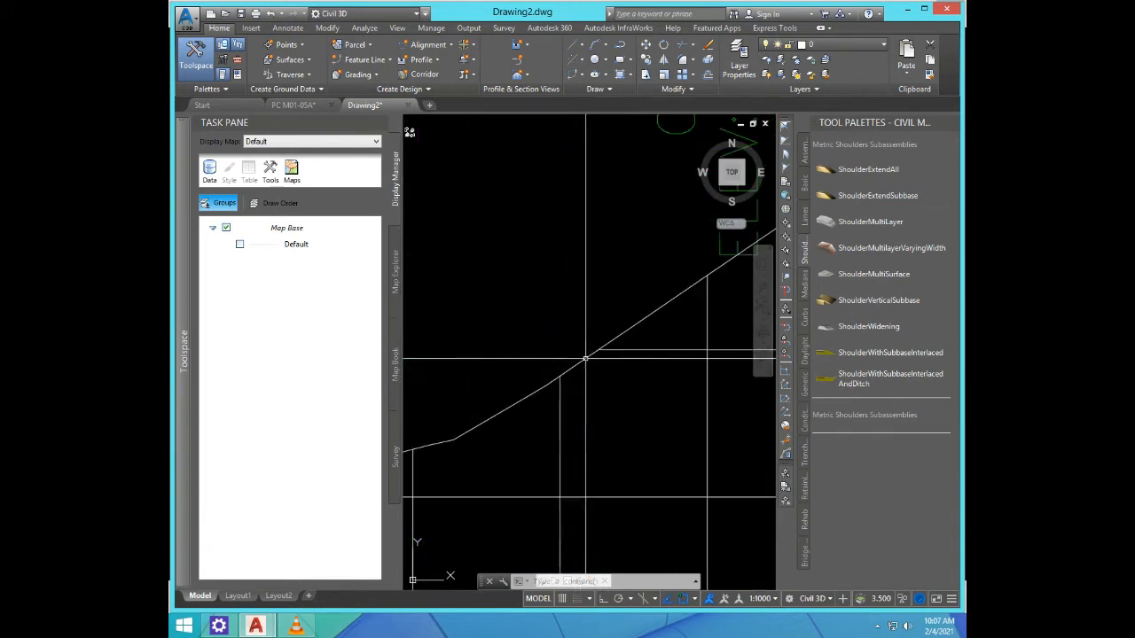
{"action": "scroll", "coordinate": [579, 364], "scroll_direction": "down", "scroll_amount": 8}
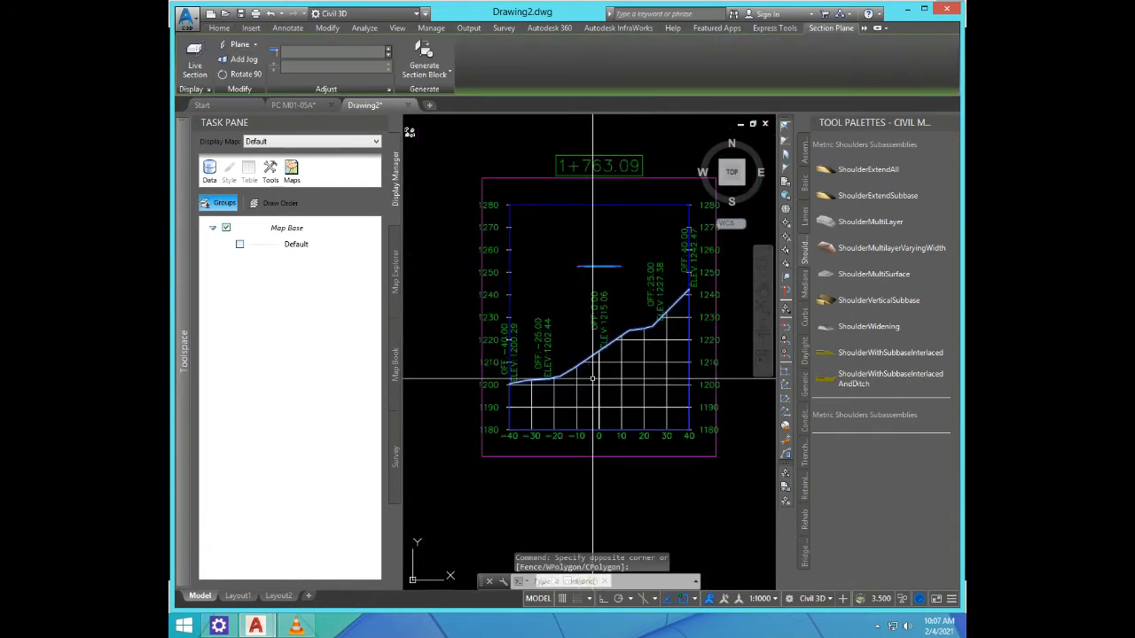
Step: Set the true color of the ground line in the 1+763.09 section view to Red and clear the selection
{"action": "double_click", "coordinate": [592, 380]}
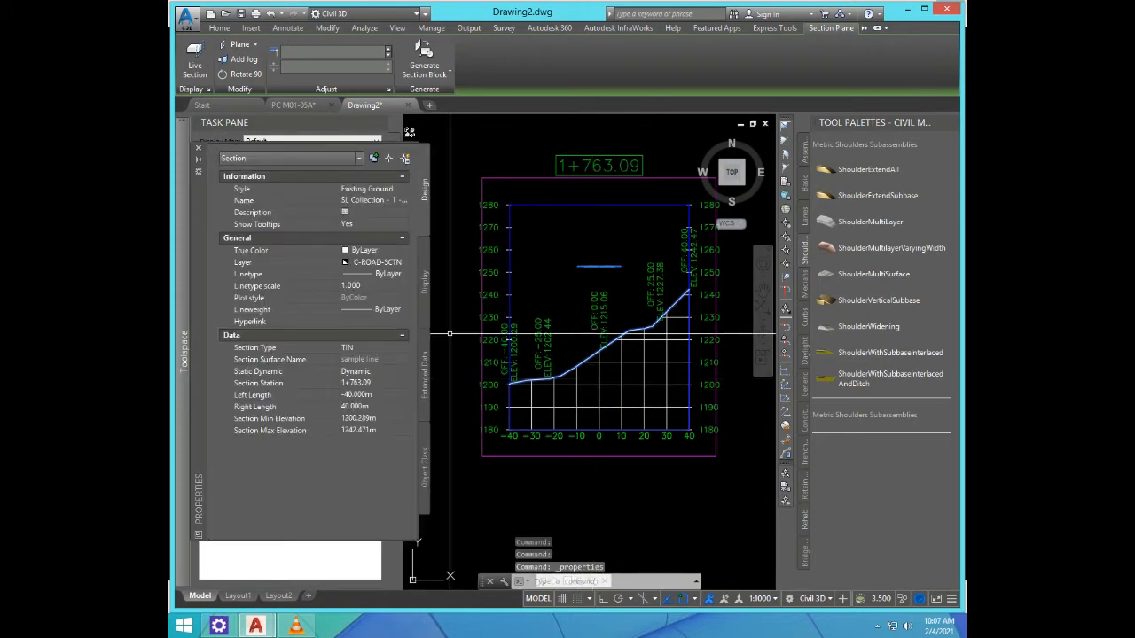
{"action": "left_click", "coordinate": [372, 250]}
{"action": "left_click", "coordinate": [403, 250]}
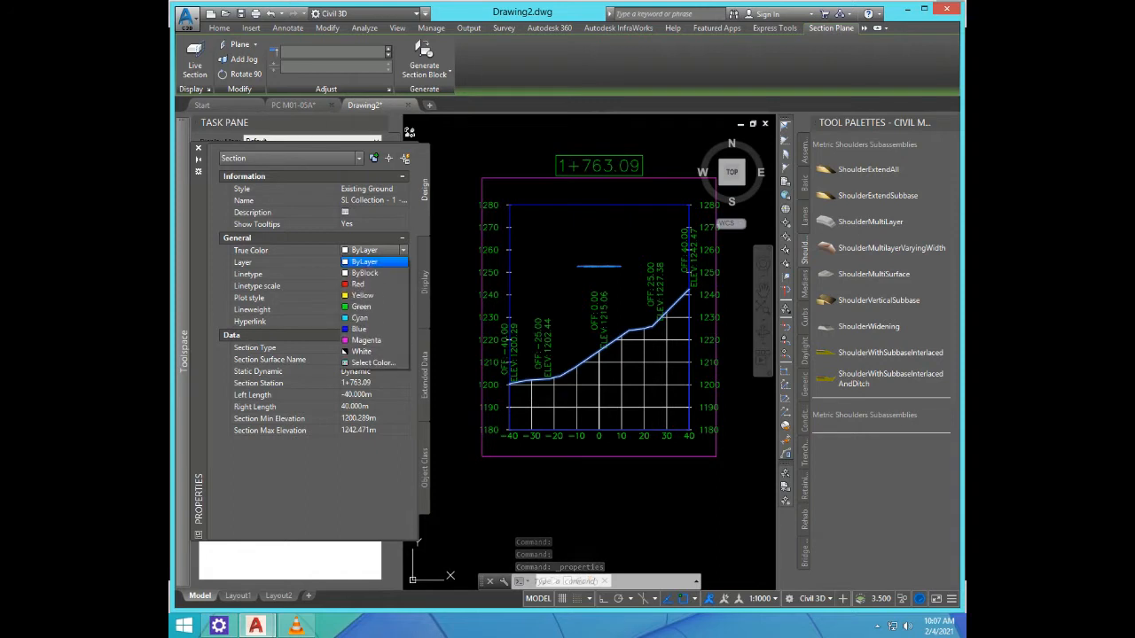
{"action": "left_click", "coordinate": [364, 284]}
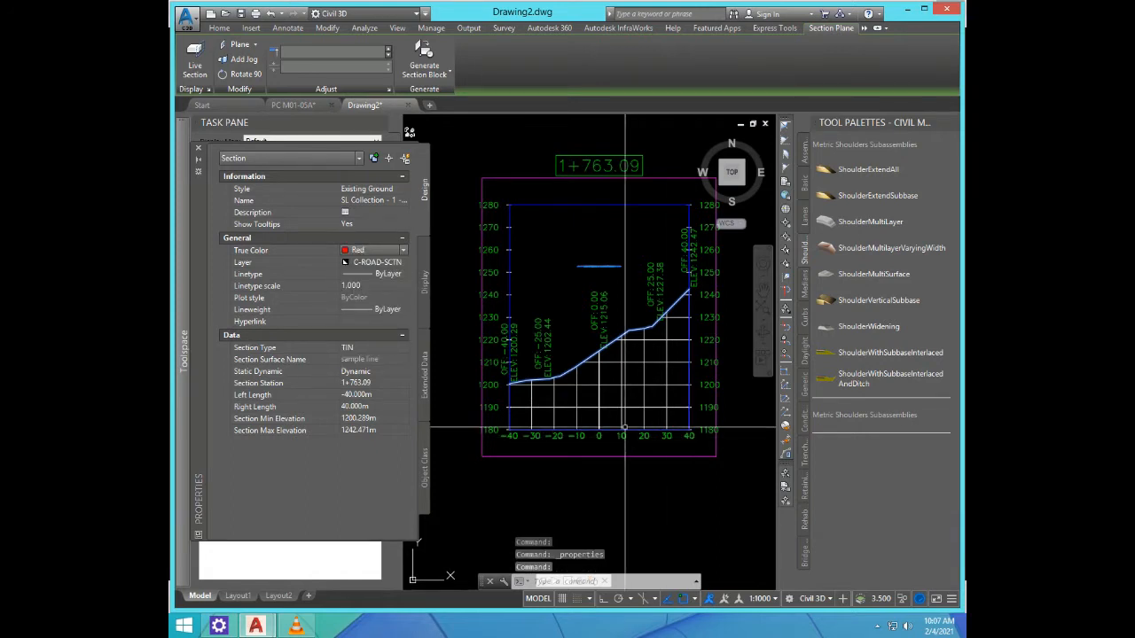
{"action": "key", "text": "Escape"}
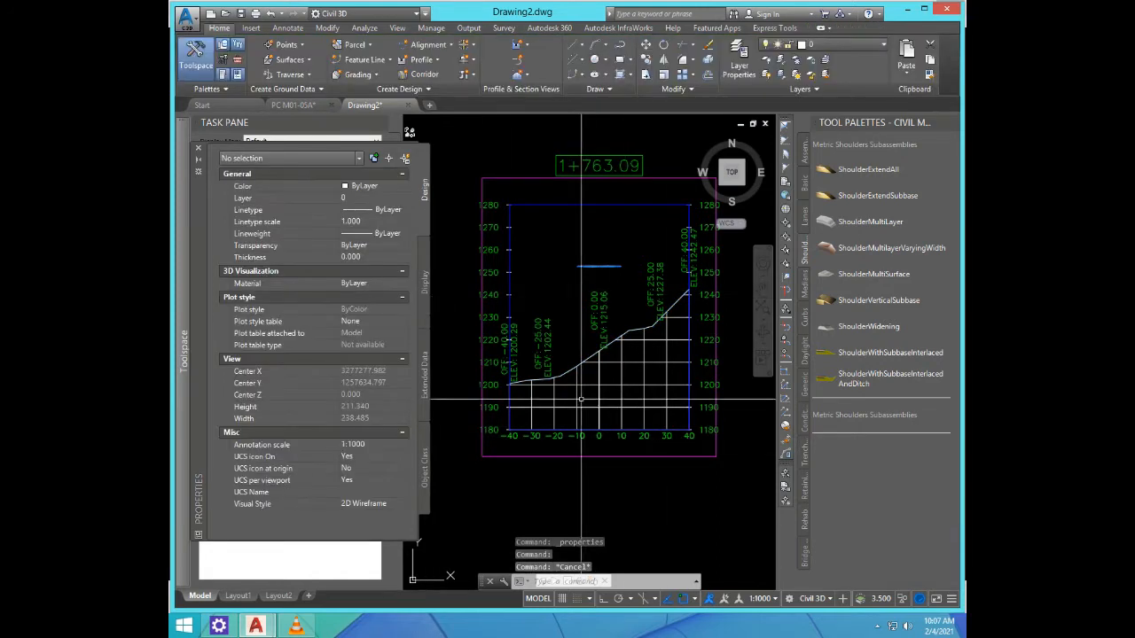
{"action": "key", "text": "Escape"}
Step: Move the ground line of the 1+763.09 section view to layer C-ROAD-SECT-TABL and clear the selection
{"action": "left_click", "coordinate": [565, 373]}
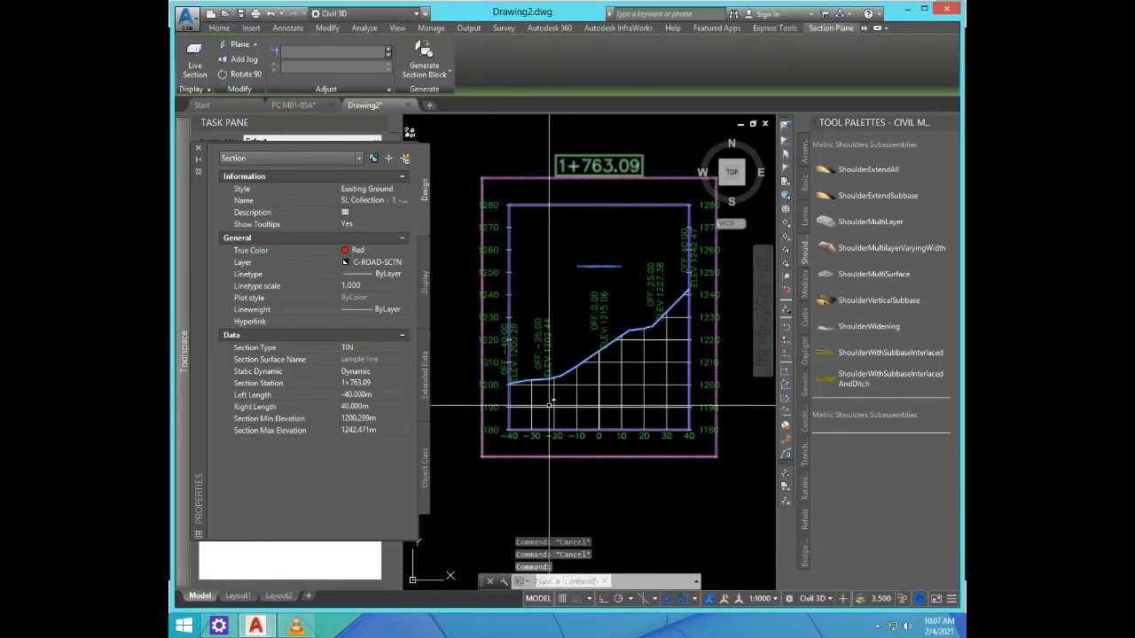
{"action": "left_click", "coordinate": [373, 261]}
{"action": "left_click", "coordinate": [373, 261]}
{"action": "left_click", "coordinate": [381, 386]}
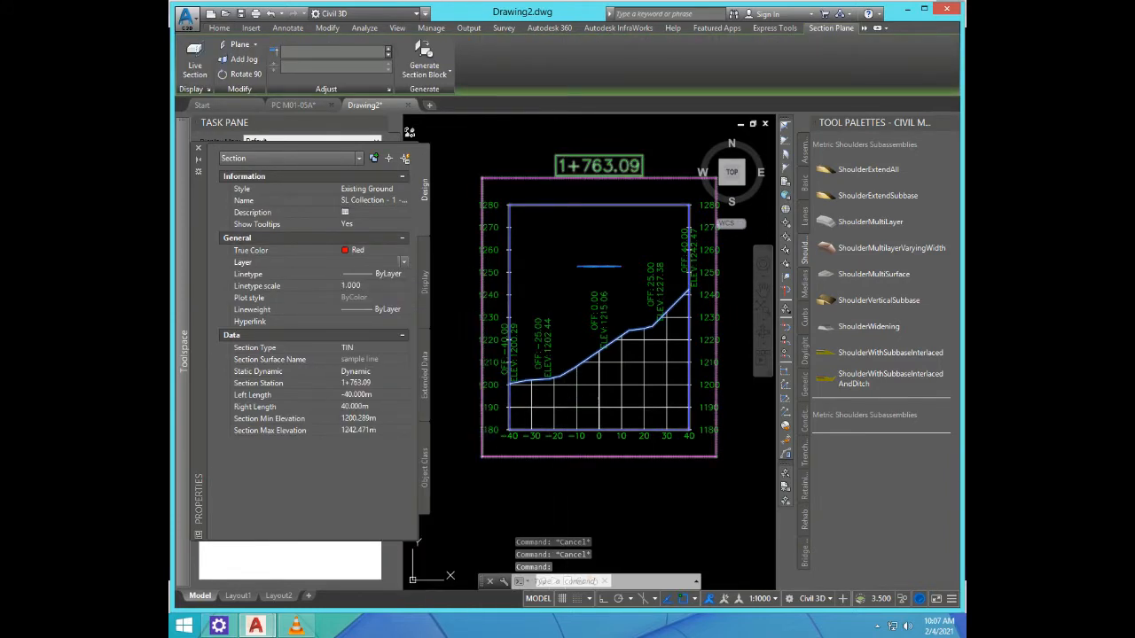
{"action": "key", "text": "Escape"}
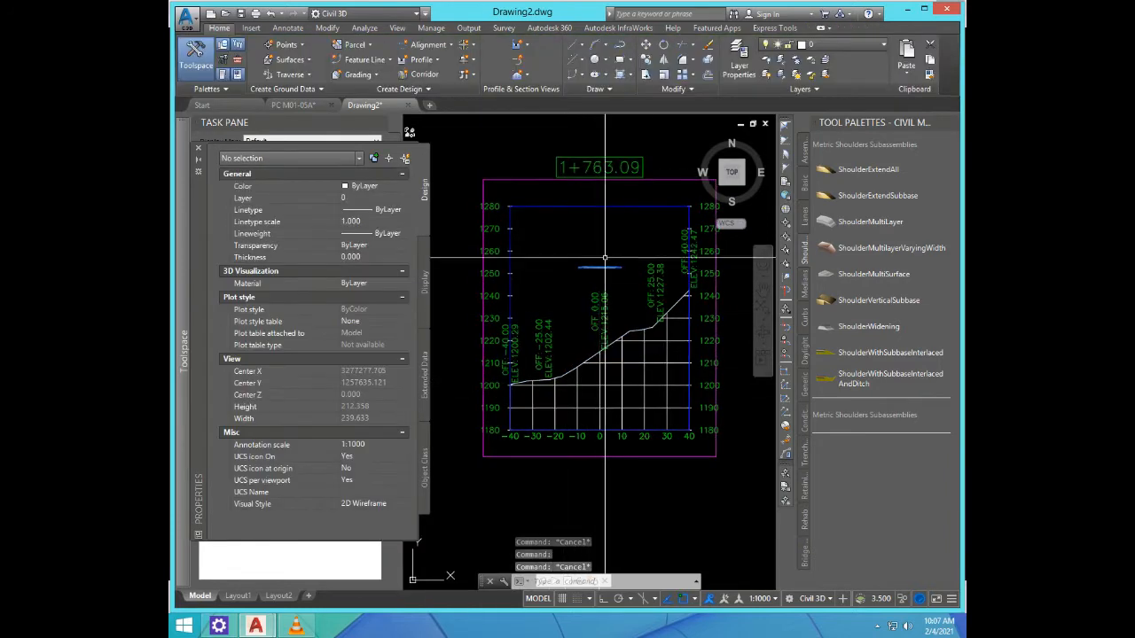
Step: Inspect the corridor section, the ground line and the offset axis in the section view at station 1+763.09
{"action": "scroll", "coordinate": [605, 264], "scroll_direction": "down", "scroll_amount": 2}
{"action": "scroll", "coordinate": [550, 351], "scroll_direction": "up", "scroll_amount": 8}
{"action": "scroll", "coordinate": [554, 332], "scroll_direction": "down", "scroll_amount": 6}
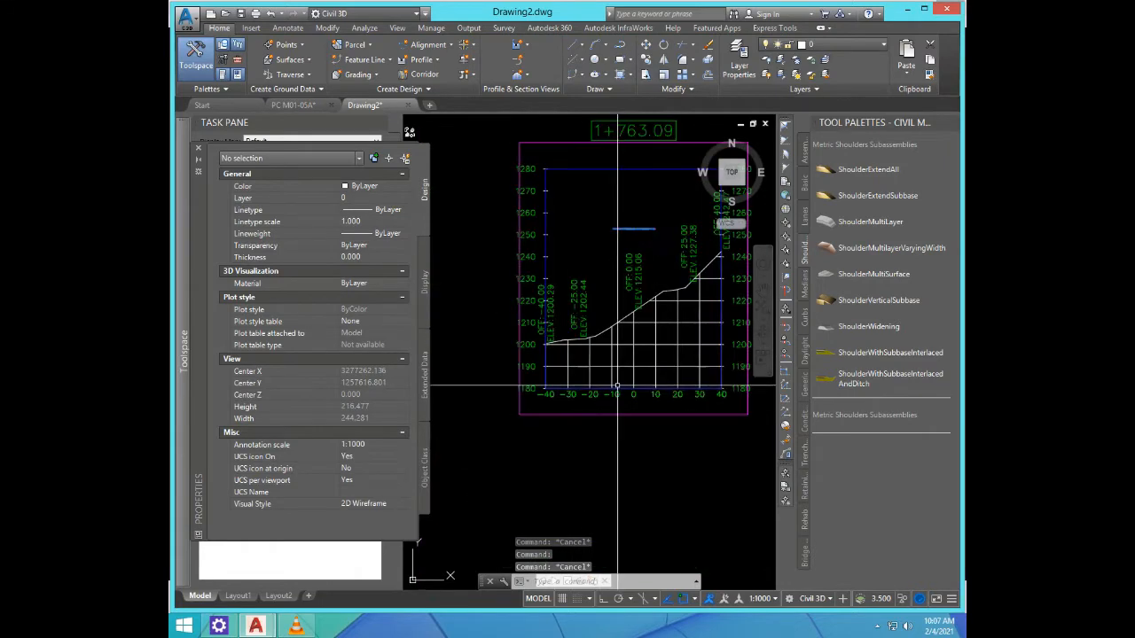
{"action": "scroll", "coordinate": [631, 407], "scroll_direction": "up", "scroll_amount": 4}
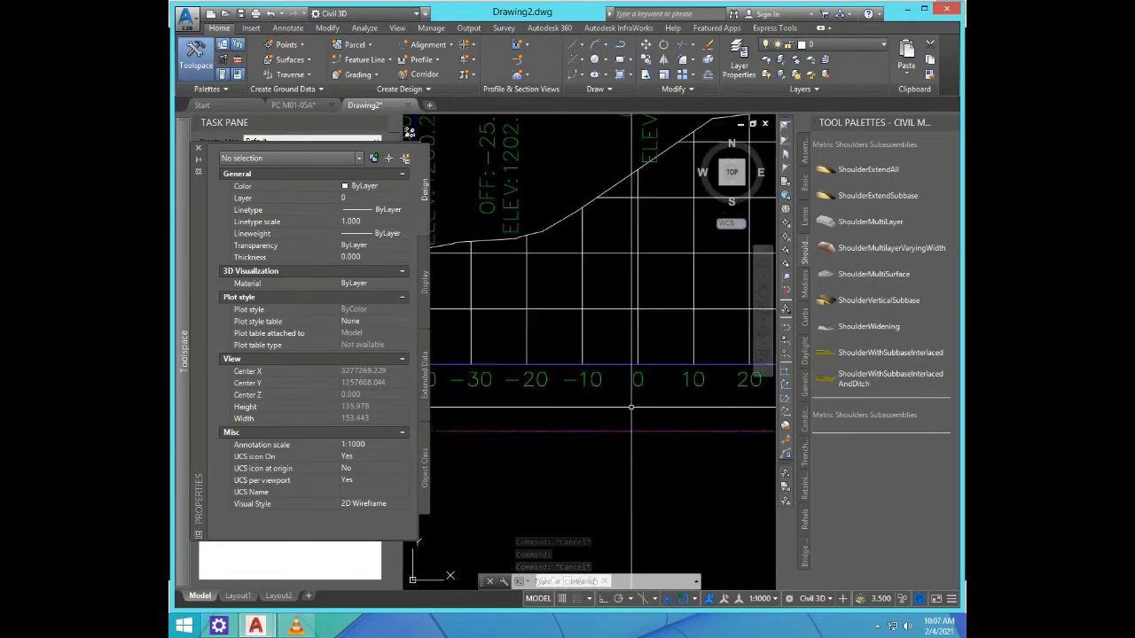
{"action": "scroll", "coordinate": [631, 407], "scroll_direction": "down", "scroll_amount": 4}
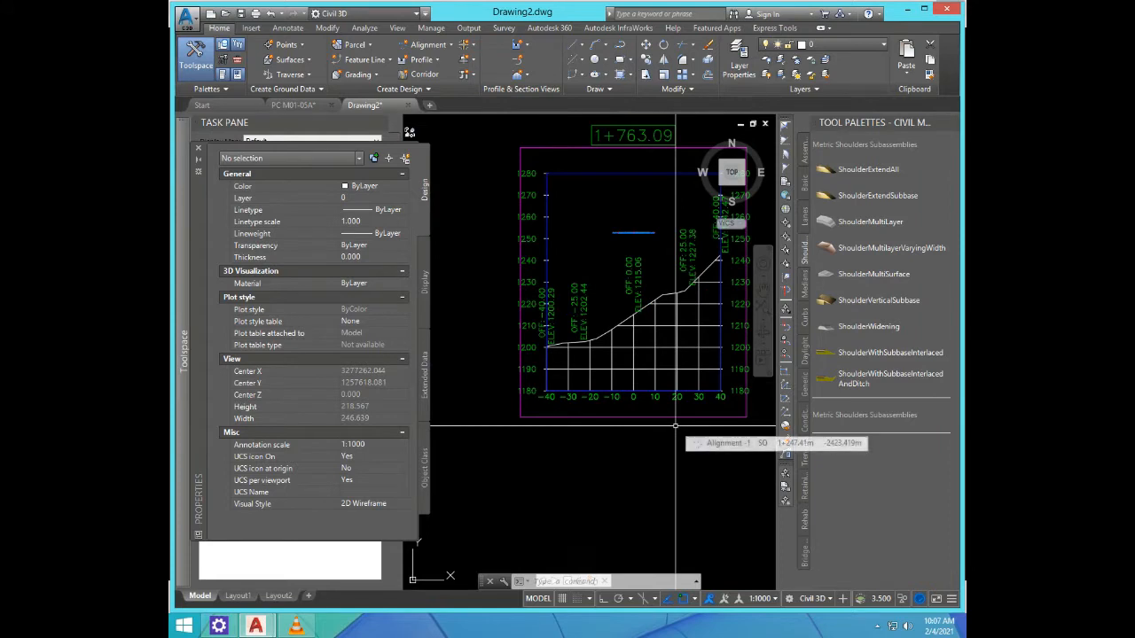
{"action": "scroll", "coordinate": [540, 408], "scroll_direction": "down", "scroll_amount": 2}
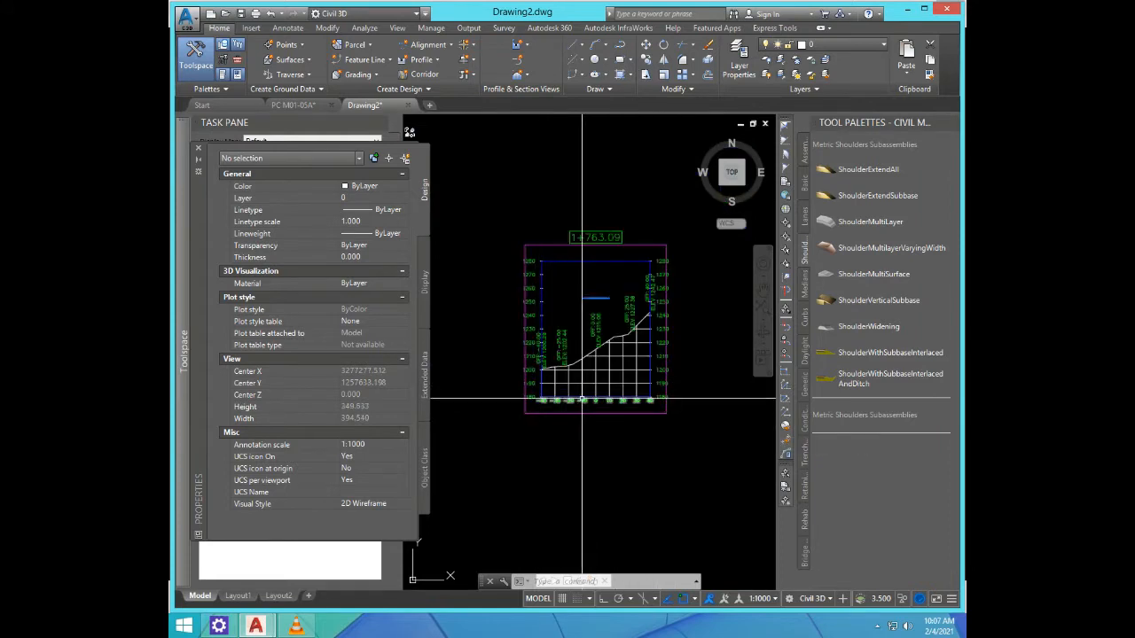
{"action": "scroll", "coordinate": [540, 293], "scroll_direction": "up", "scroll_amount": 4}
{"action": "scroll", "coordinate": [497, 316], "scroll_direction": "down", "scroll_amount": 2}
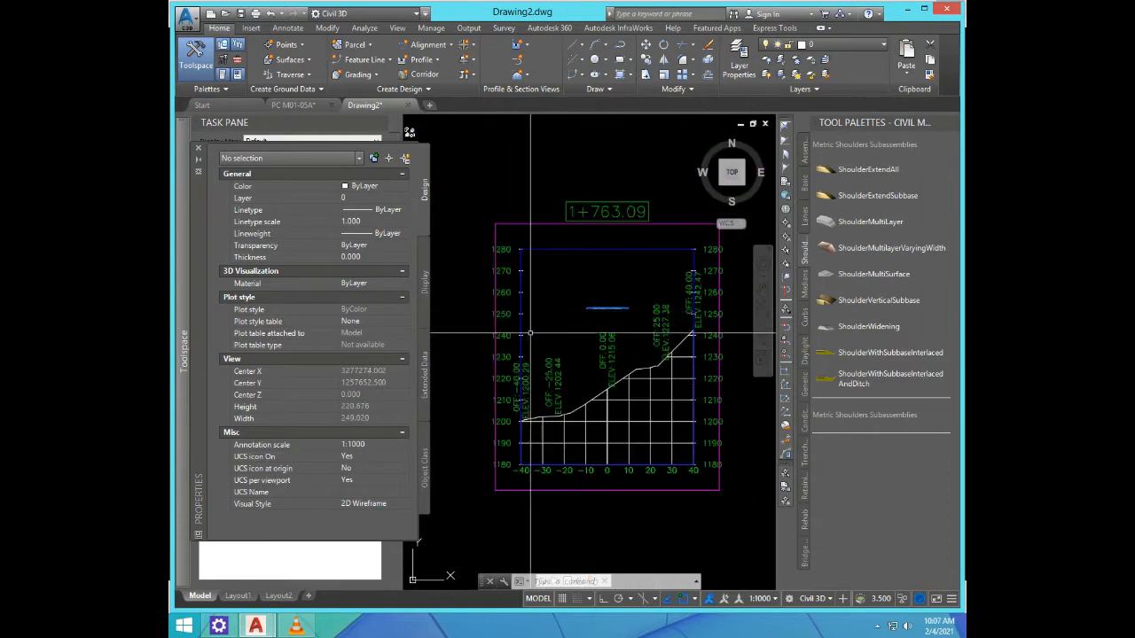
Step: Open the Offset and Elevation major offset label style for editing from the labels of the 1+763.09 ground line
{"action": "left_click", "coordinate": [578, 409]}
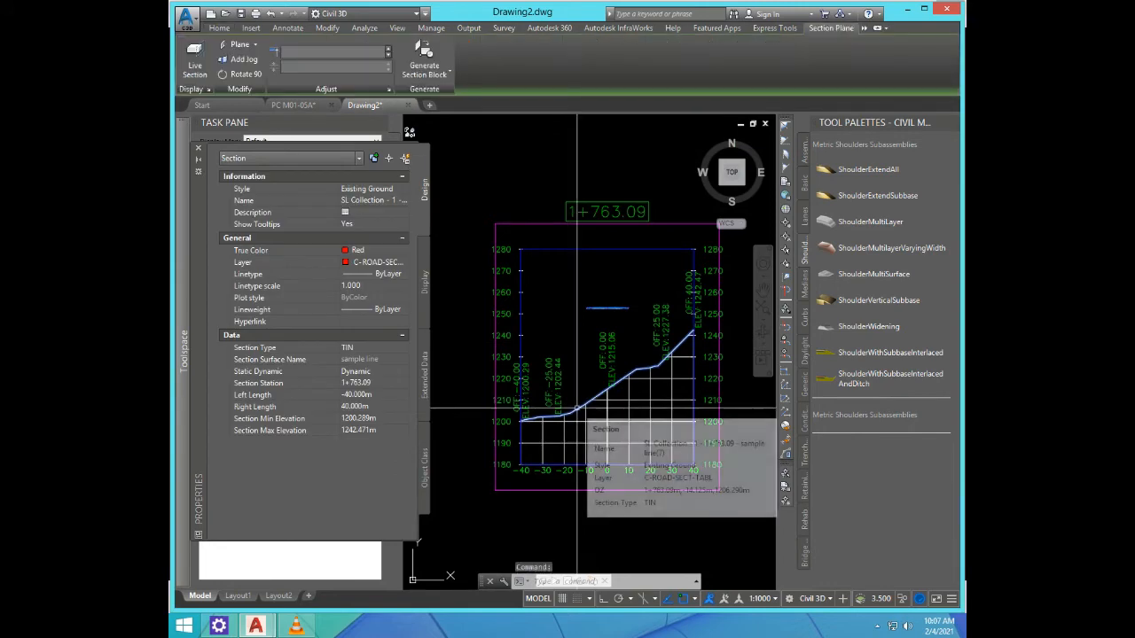
{"action": "right_click", "coordinate": [577, 188]}
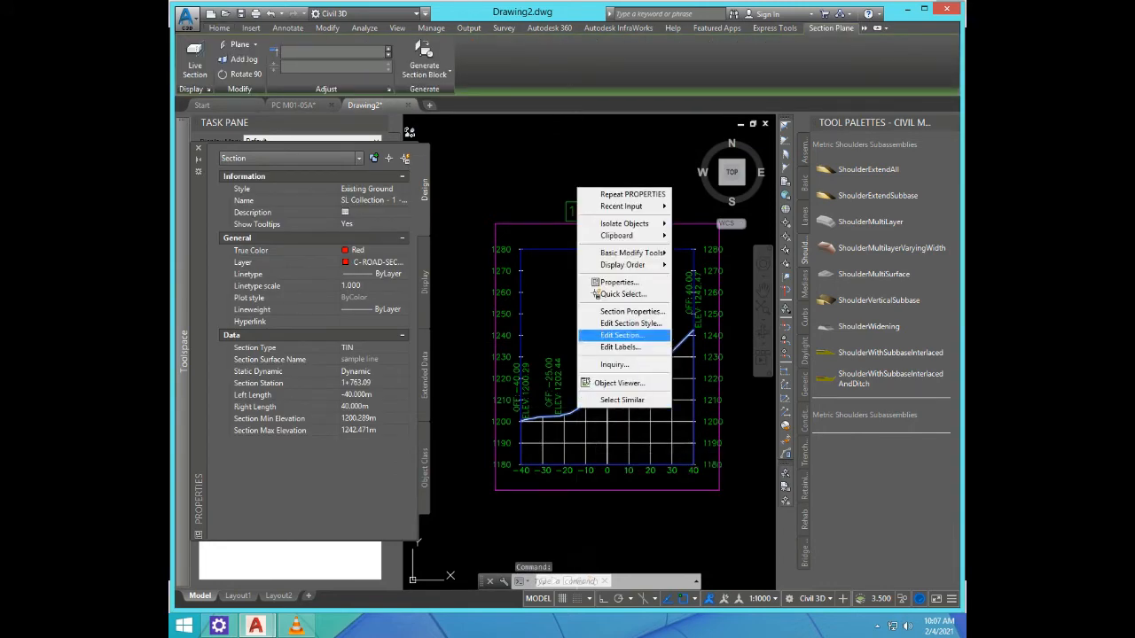
{"action": "left_click", "coordinate": [620, 347]}
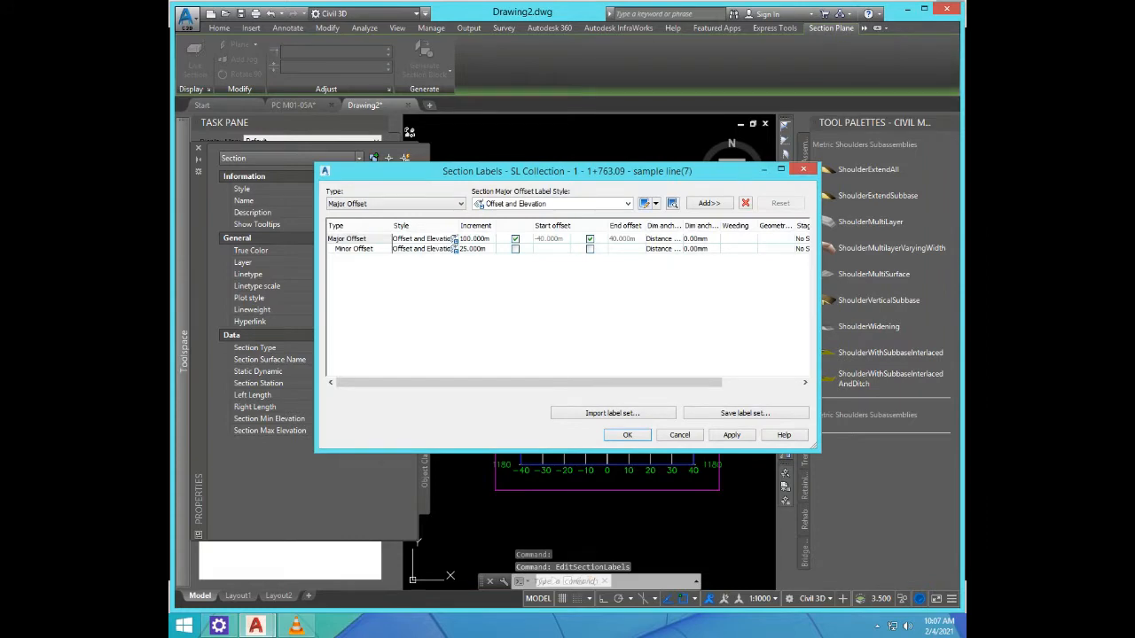
{"action": "left_click", "coordinate": [644, 203]}
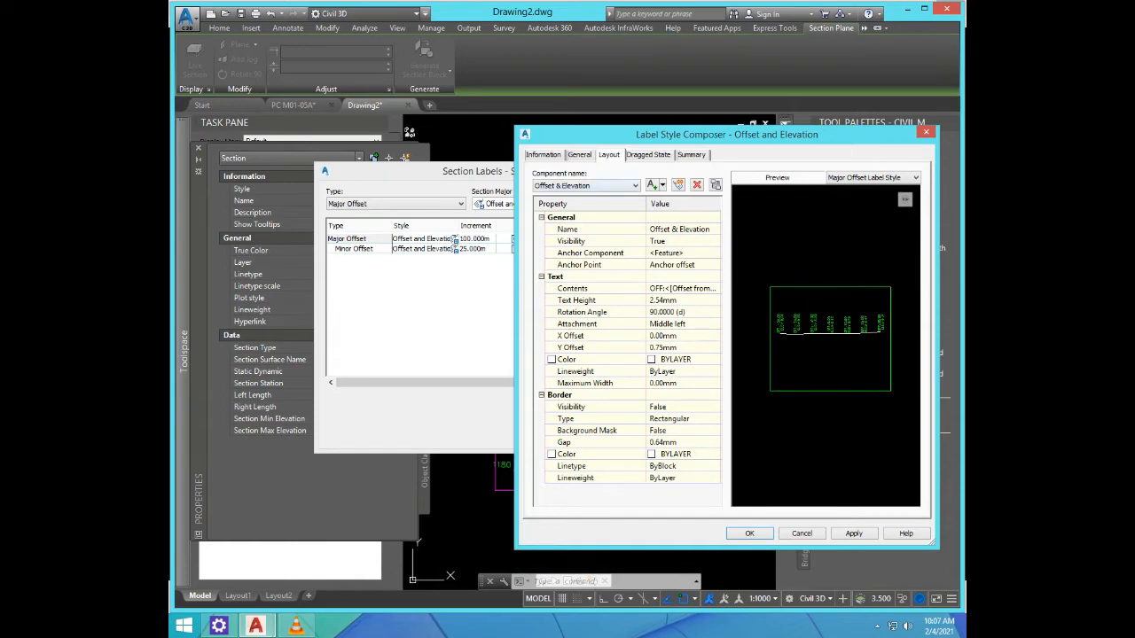
Step: Set the text color of the Offset & Elevation component in the major offset label style to red
{"action": "left_click", "coordinate": [635, 185]}
{"action": "left_click", "coordinate": [634, 185]}
{"action": "left_click", "coordinate": [715, 359]}
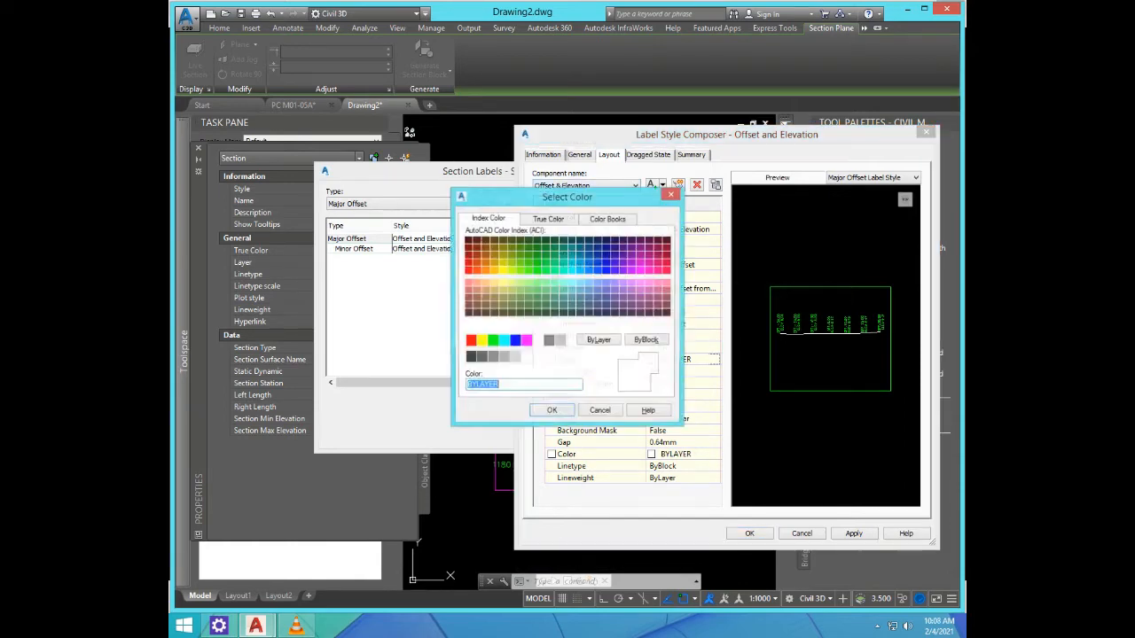
{"action": "left_click", "coordinate": [470, 341]}
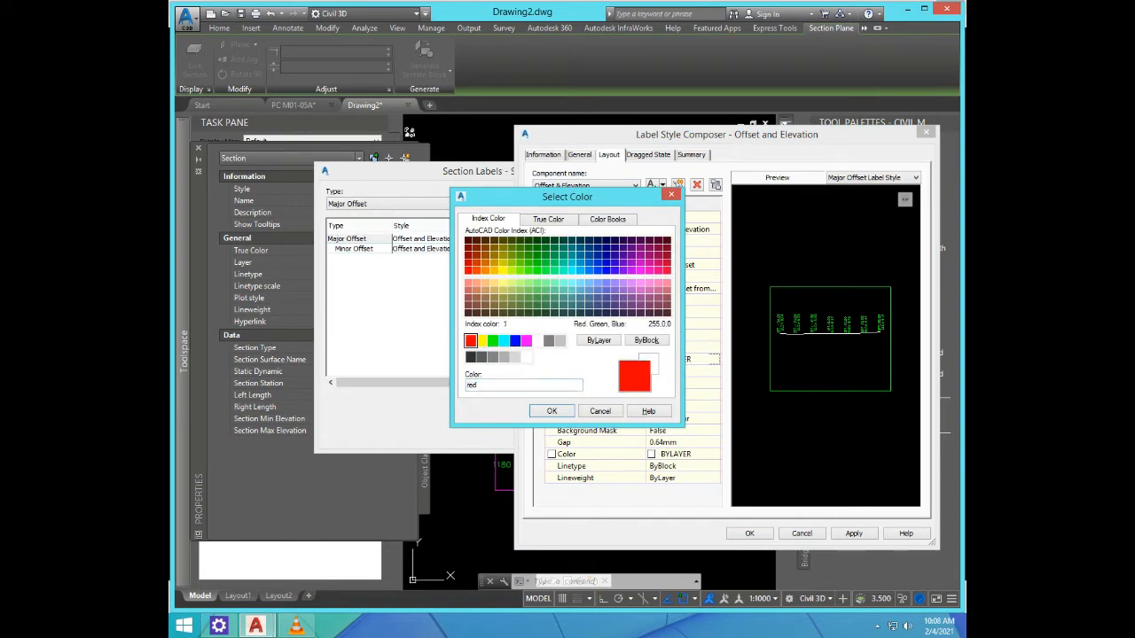
{"action": "key", "text": "Return"}
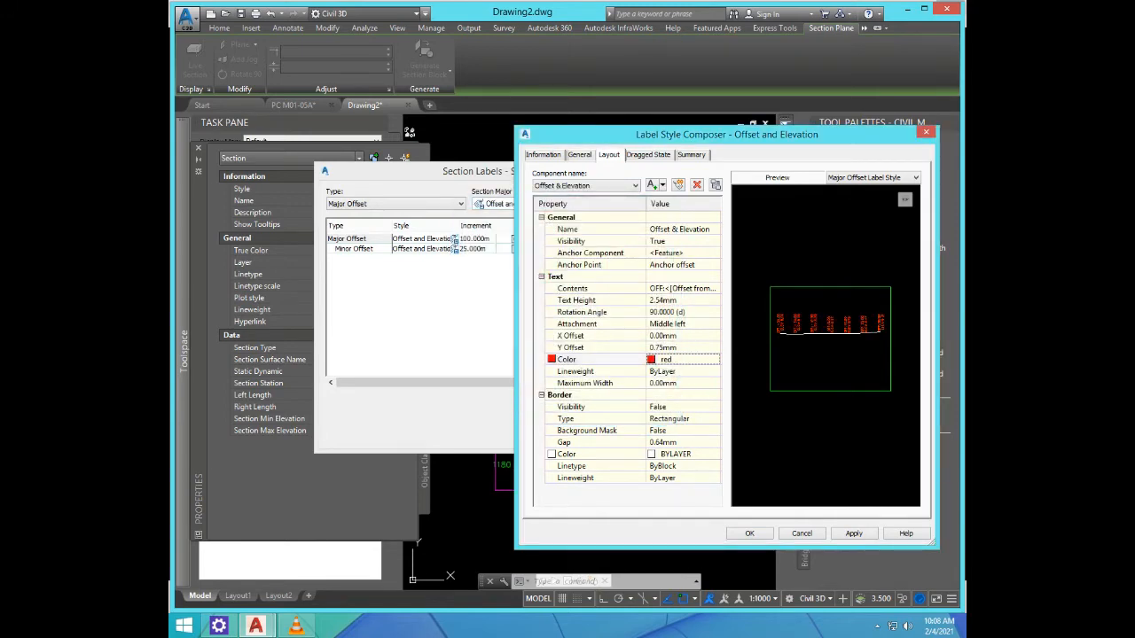
Step: Change the text color of the Offset & Elevation component in the major offset label style to cyan
{"action": "left_click", "coordinate": [714, 360]}
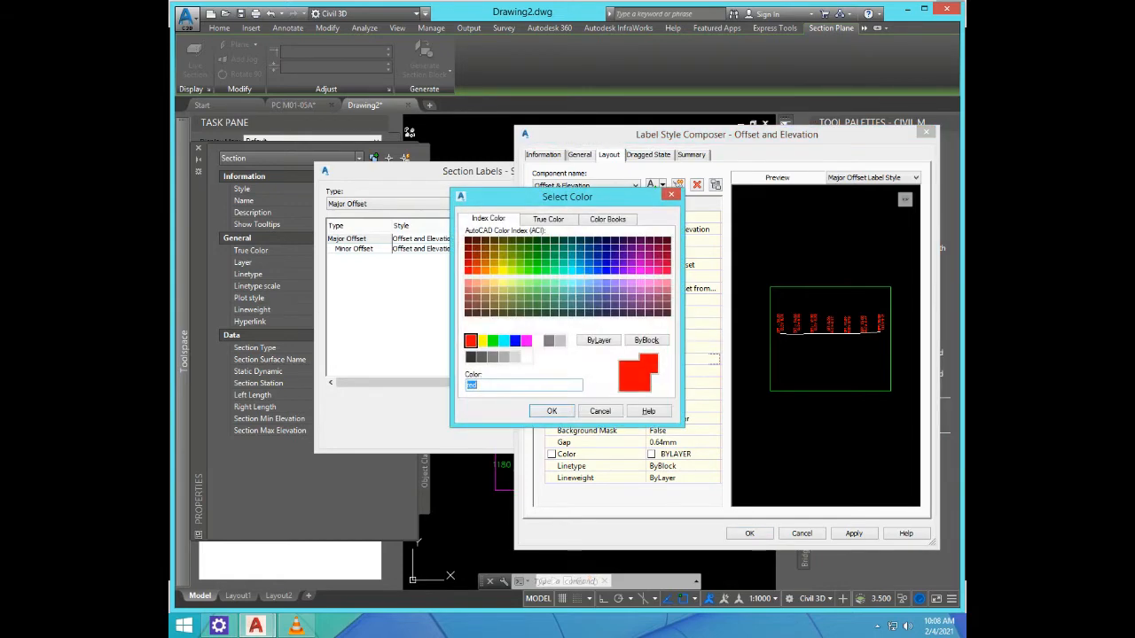
{"action": "left_click", "coordinate": [504, 341]}
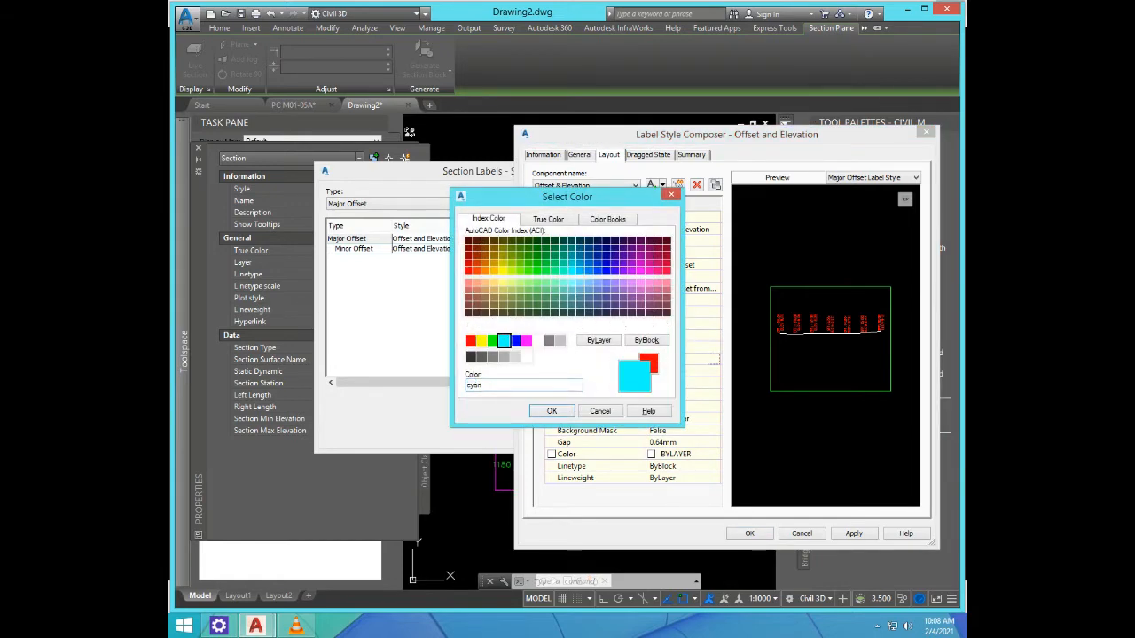
{"action": "left_click", "coordinate": [551, 411]}
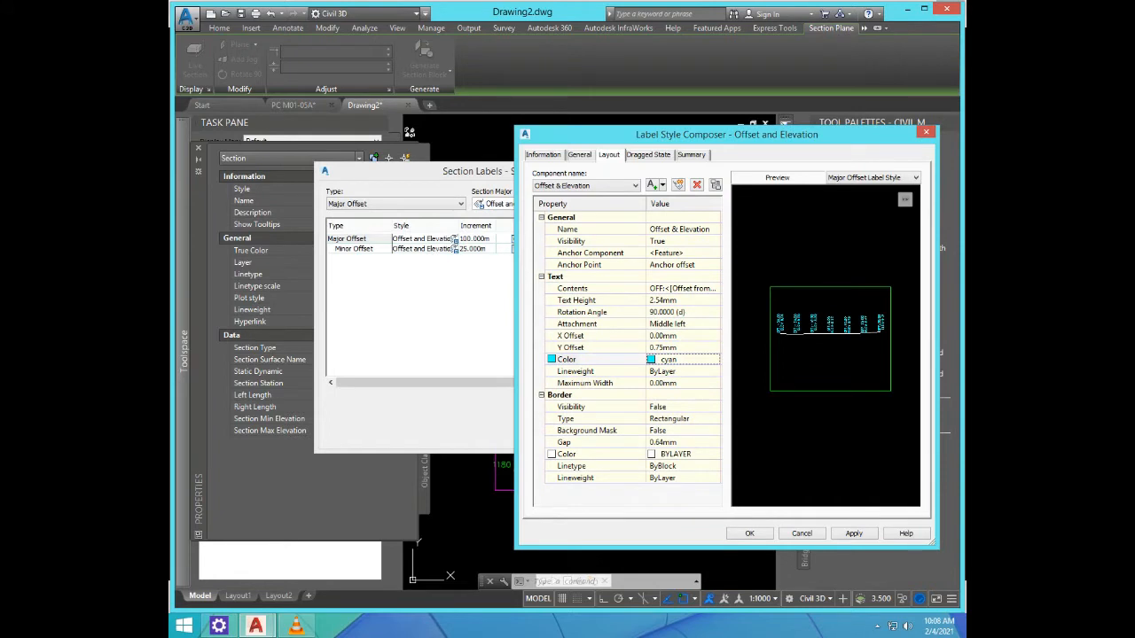
Step: Set the dragged-state leader color of the major offset label style to red and accept the style changes
{"action": "left_click", "coordinate": [676, 454]}
{"action": "left_click", "coordinate": [579, 154]}
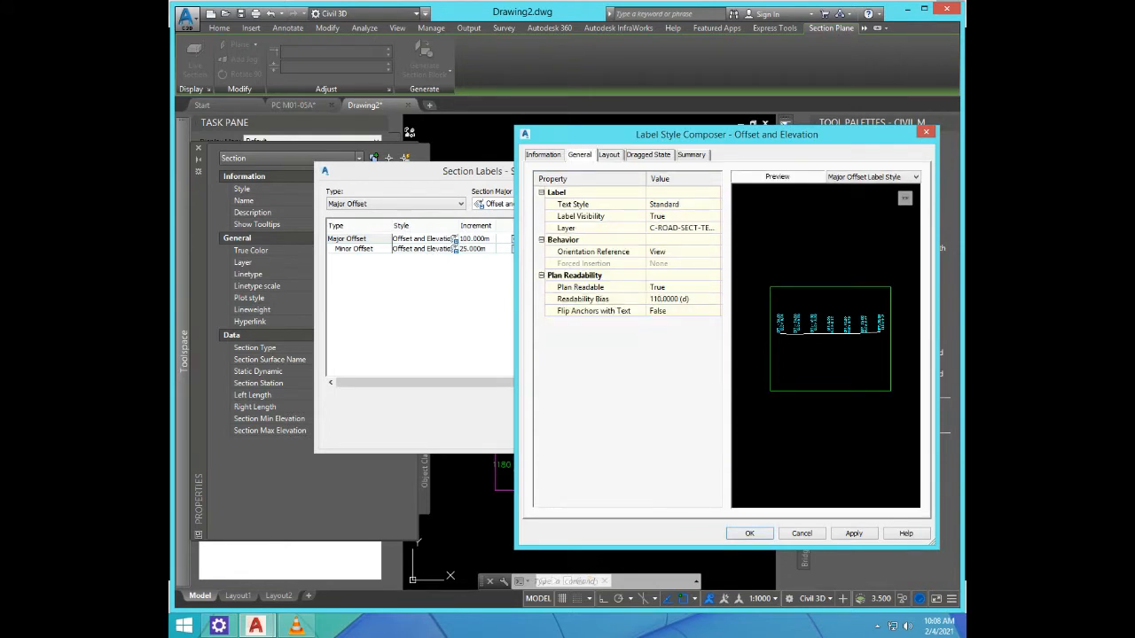
{"action": "left_click", "coordinate": [609, 154]}
{"action": "left_click", "coordinate": [649, 154]}
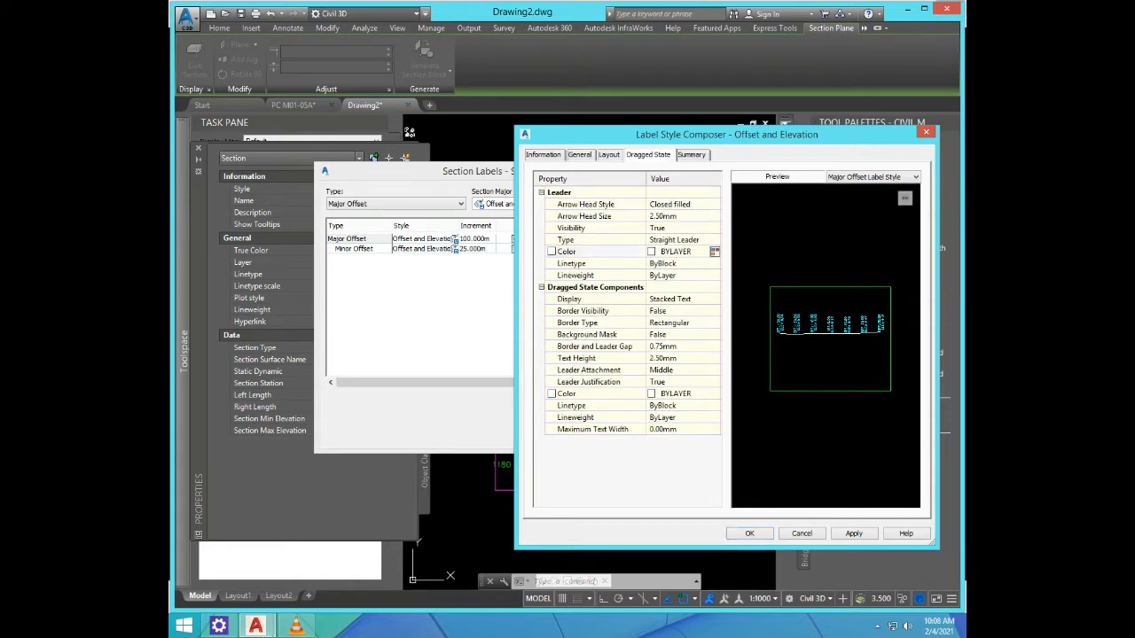
{"action": "left_click", "coordinate": [714, 252]}
{"action": "left_click", "coordinate": [471, 340]}
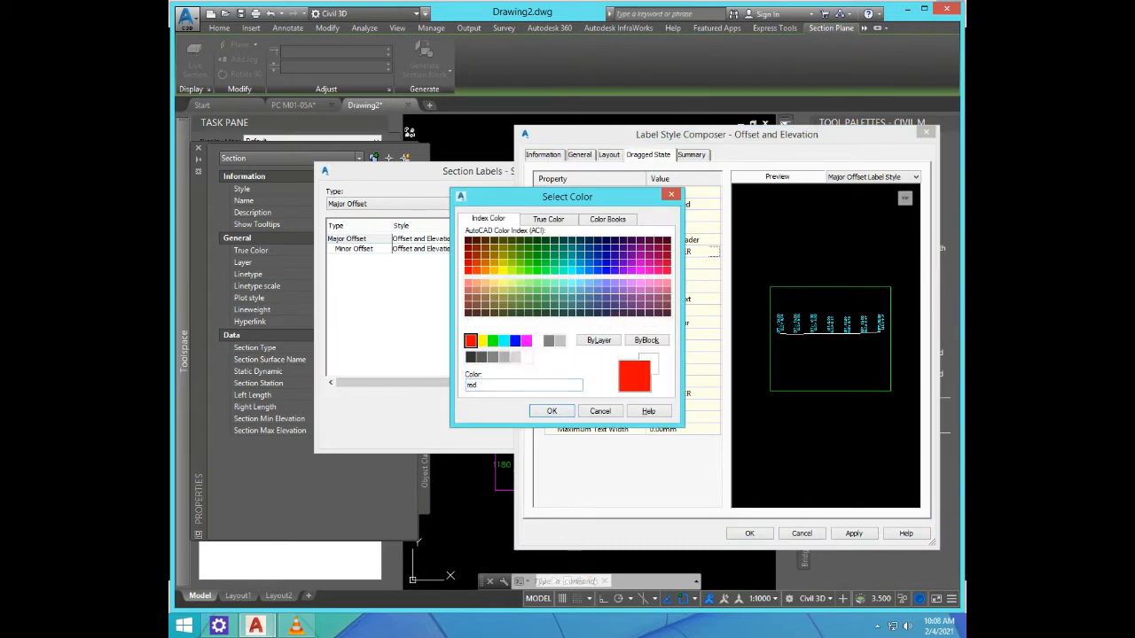
{"action": "left_click", "coordinate": [552, 411]}
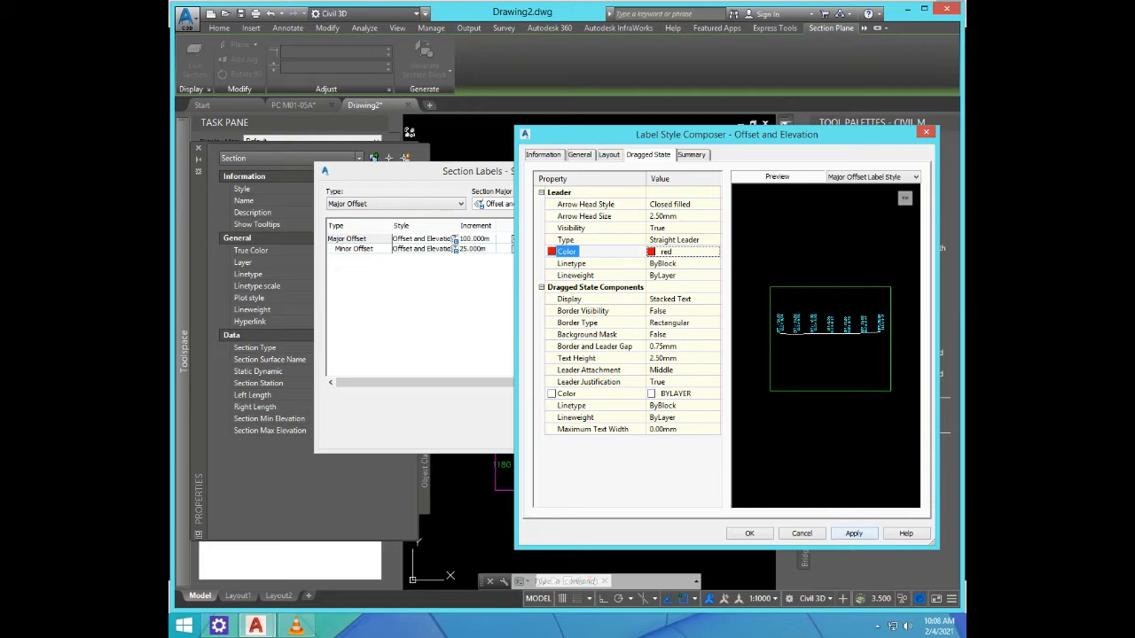
{"action": "left_click", "coordinate": [749, 533]}
{"action": "left_click", "coordinate": [609, 154]}
{"action": "left_click", "coordinate": [579, 154]}
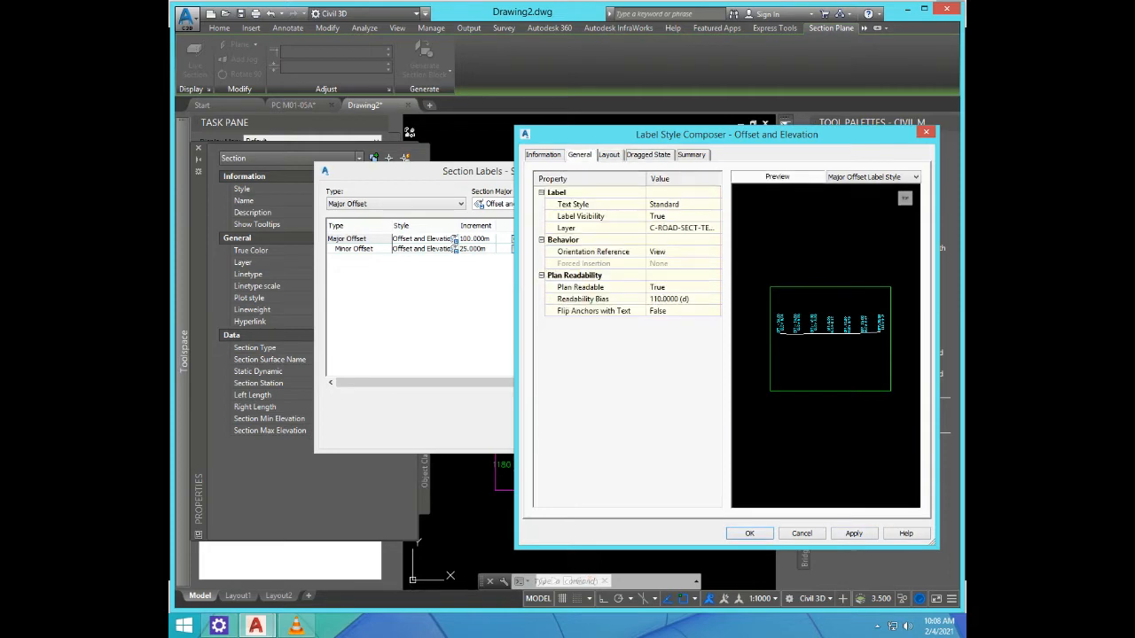
{"action": "key", "text": "Return"}
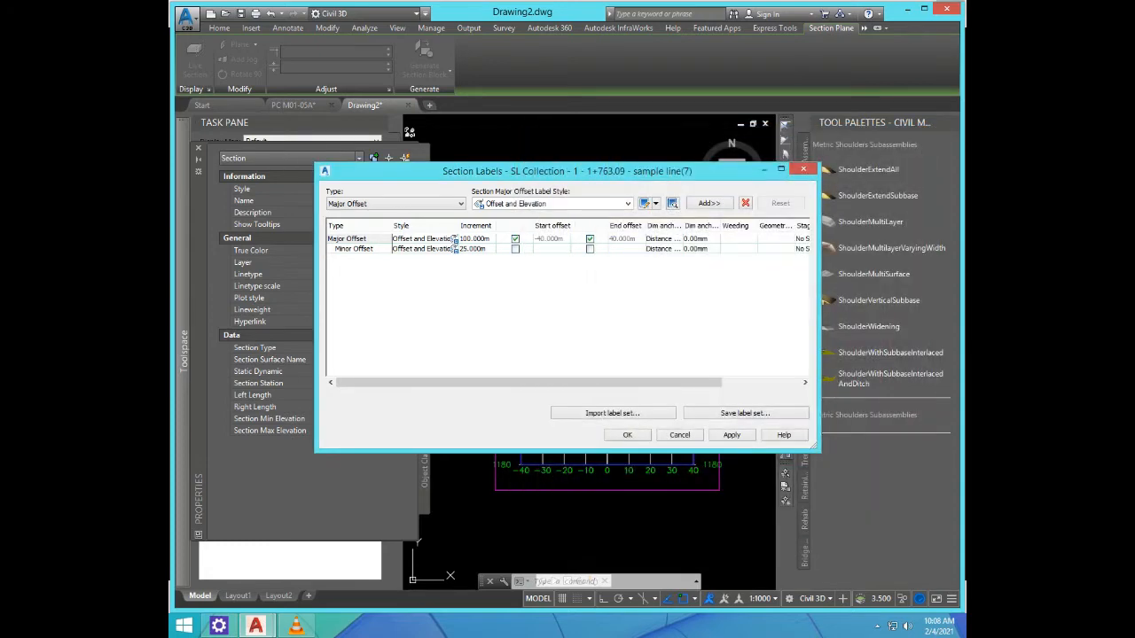
Step: Edit the minor offset label style, trying red and settling on cyan as the text color of its Offset & Elevation component
{"action": "left_click", "coordinate": [394, 203]}
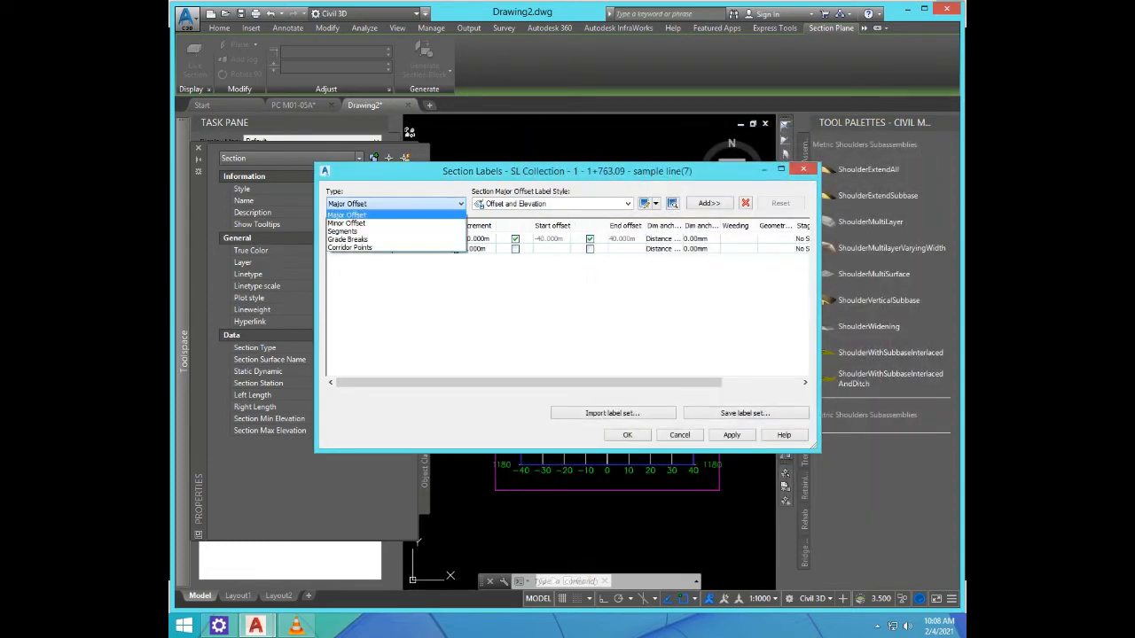
{"action": "left_click", "coordinate": [355, 222]}
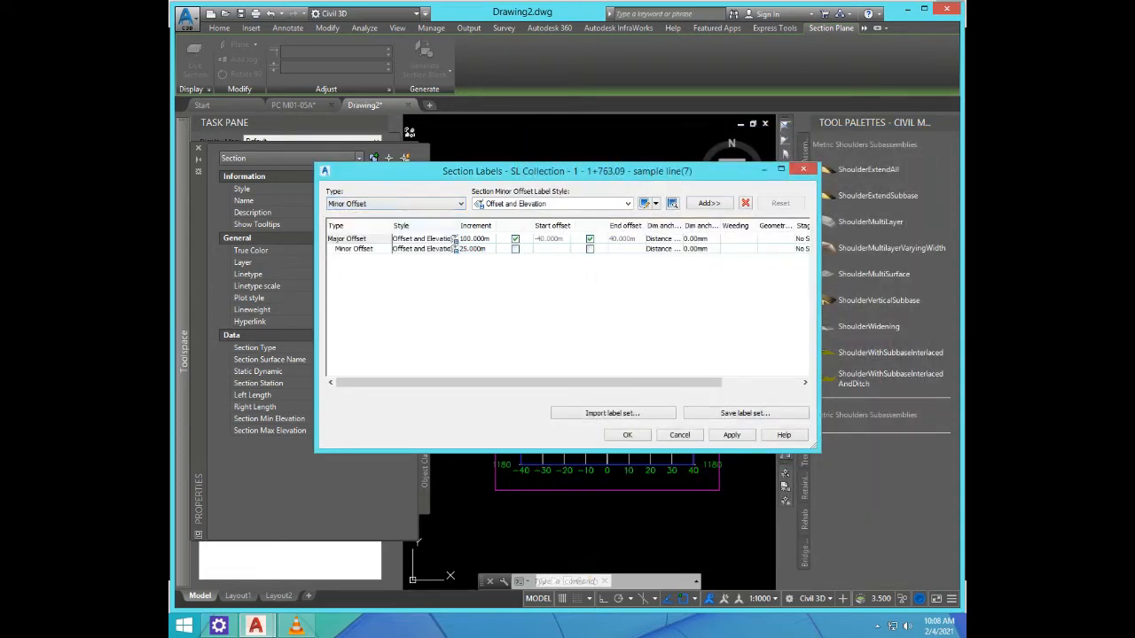
{"action": "left_click", "coordinate": [645, 203]}
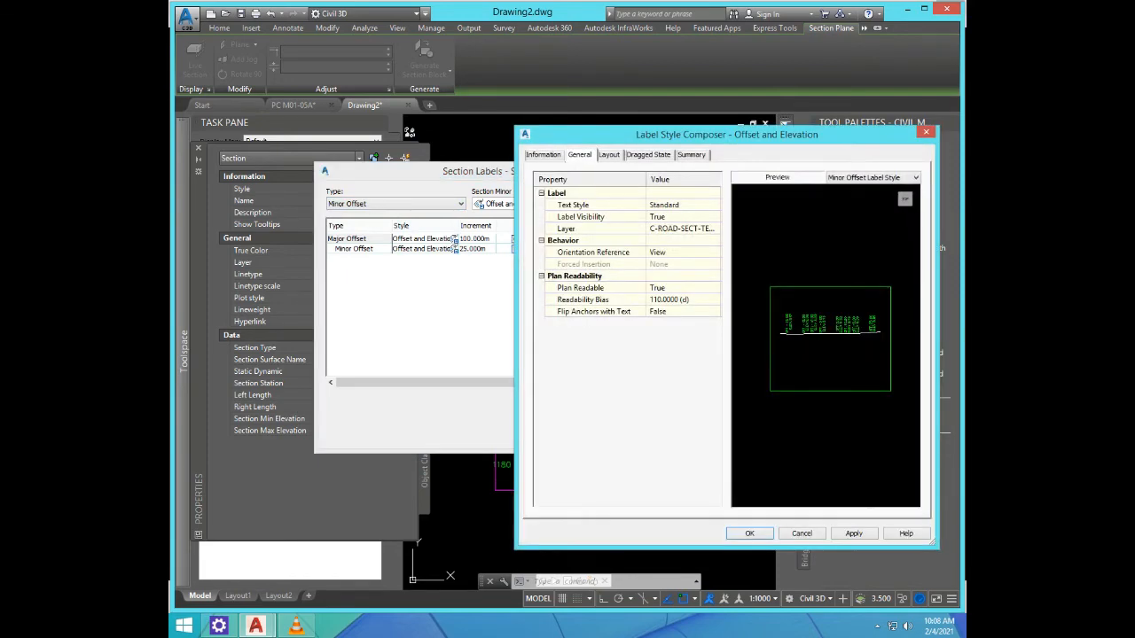
{"action": "left_click", "coordinate": [609, 154]}
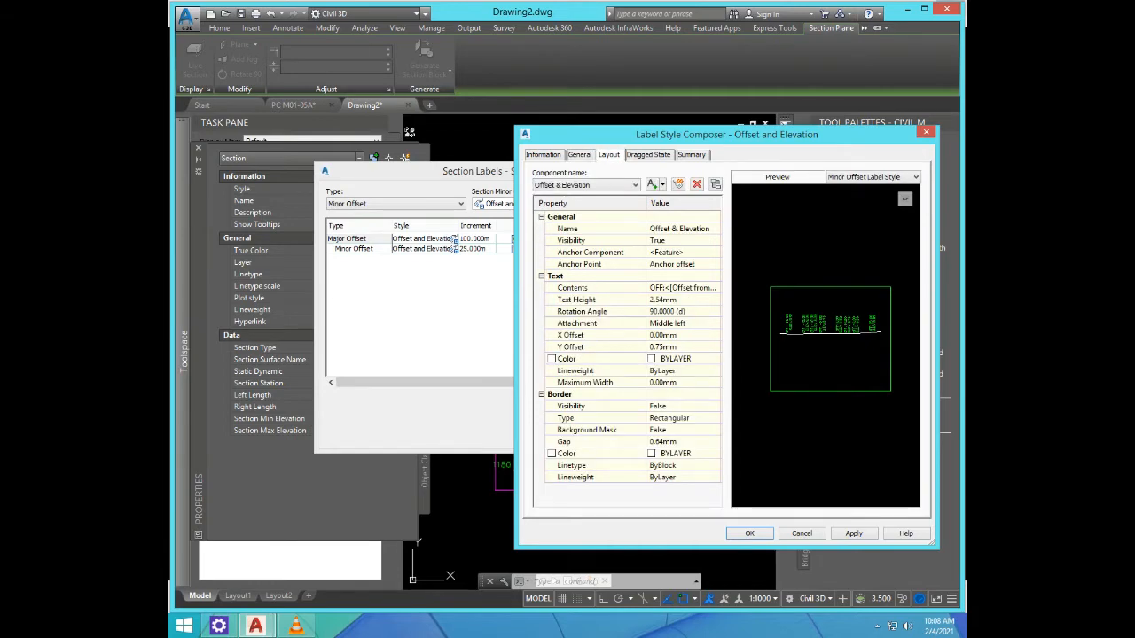
{"action": "left_click", "coordinate": [714, 358]}
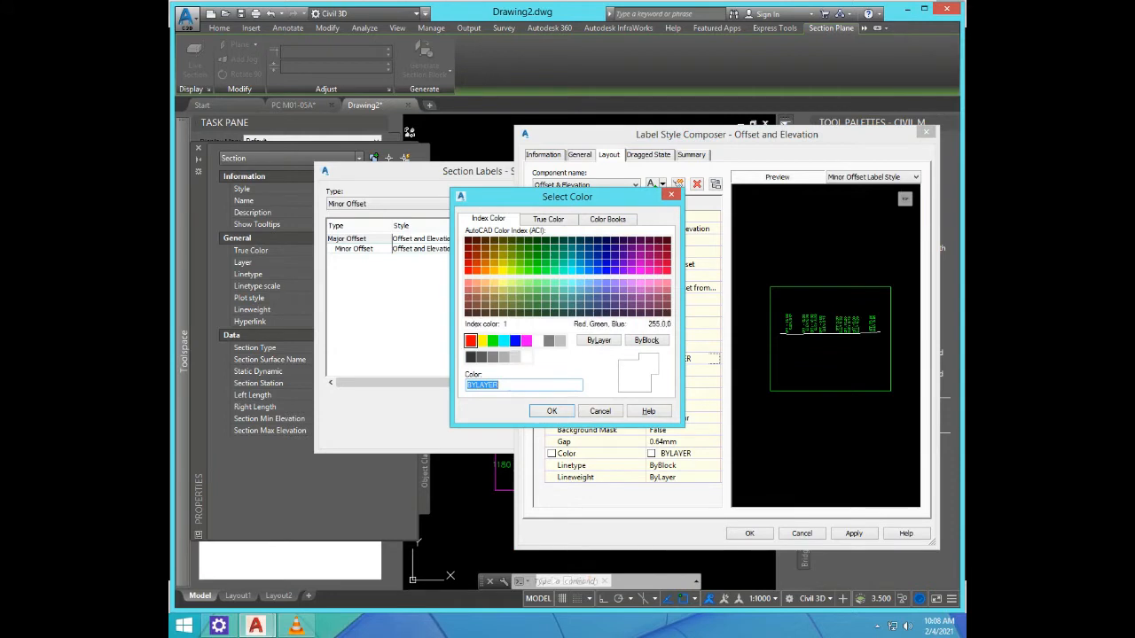
{"action": "left_click", "coordinate": [471, 340]}
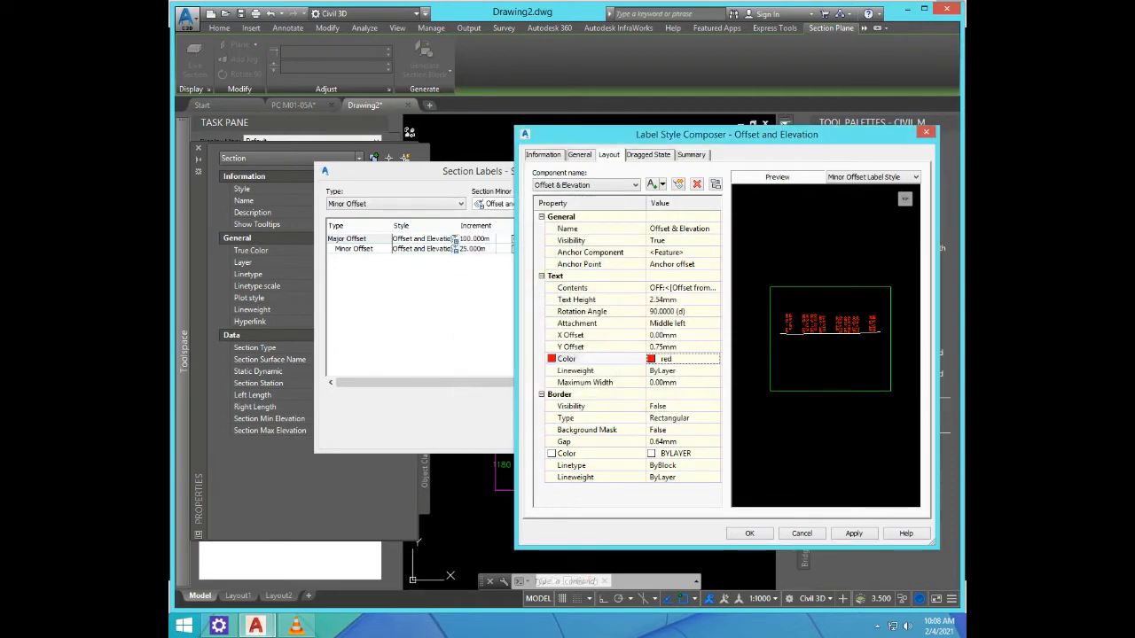
{"action": "left_click", "coordinate": [683, 358]}
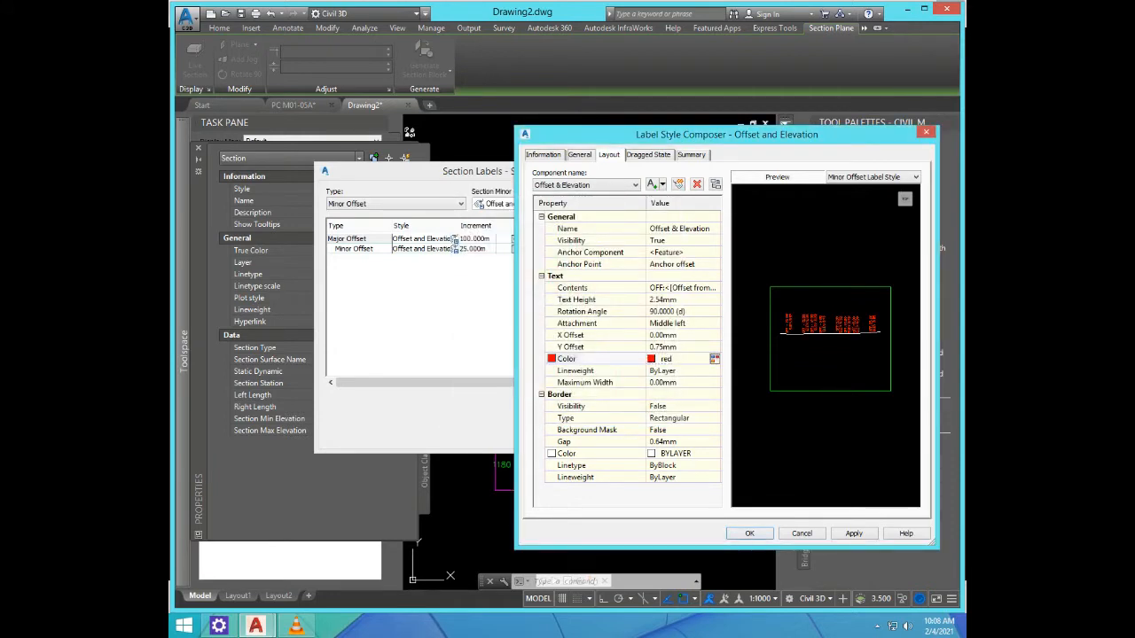
{"action": "left_click", "coordinate": [714, 359]}
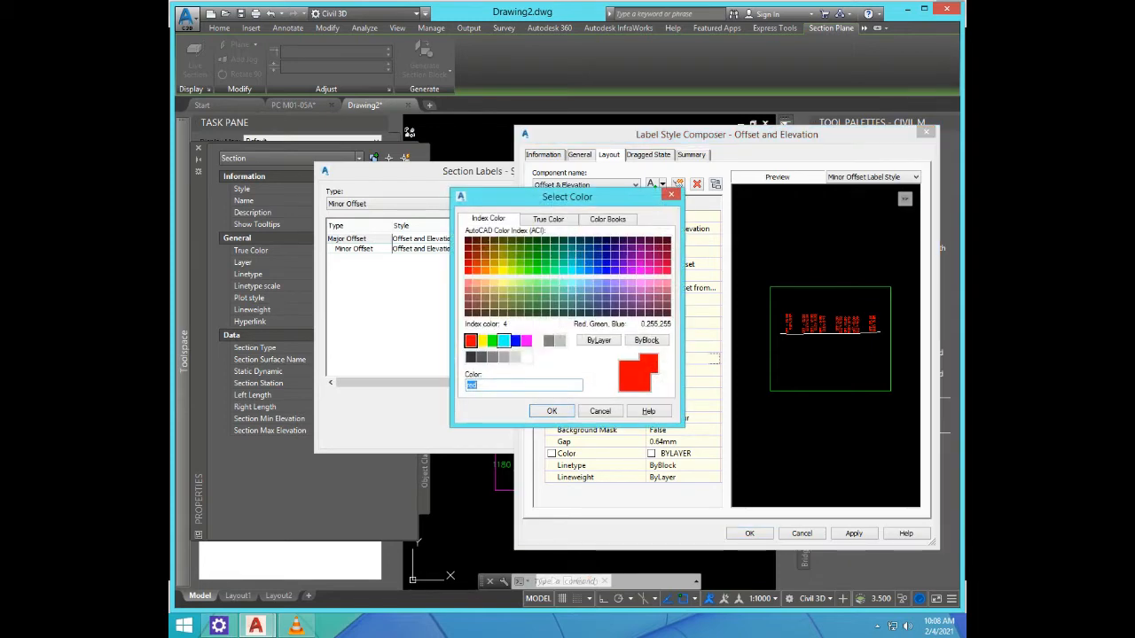
{"action": "left_click", "coordinate": [503, 341]}
{"action": "key", "text": "Return"}
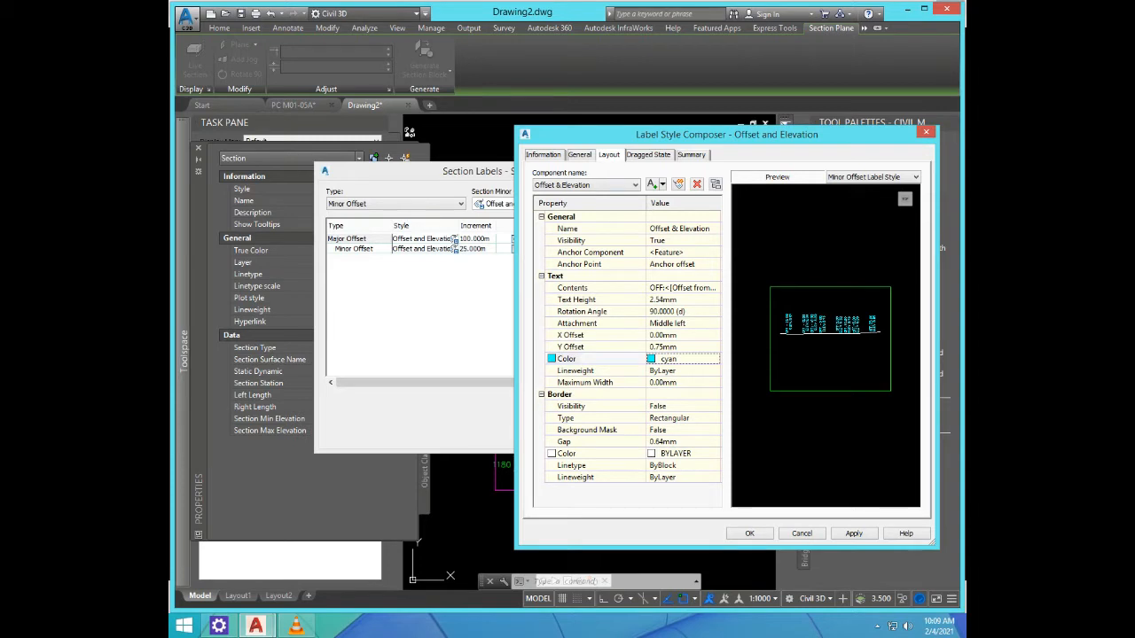
Step: Set the dragged-state leader color of the minor offset label style to red
{"action": "left_click", "coordinate": [579, 154]}
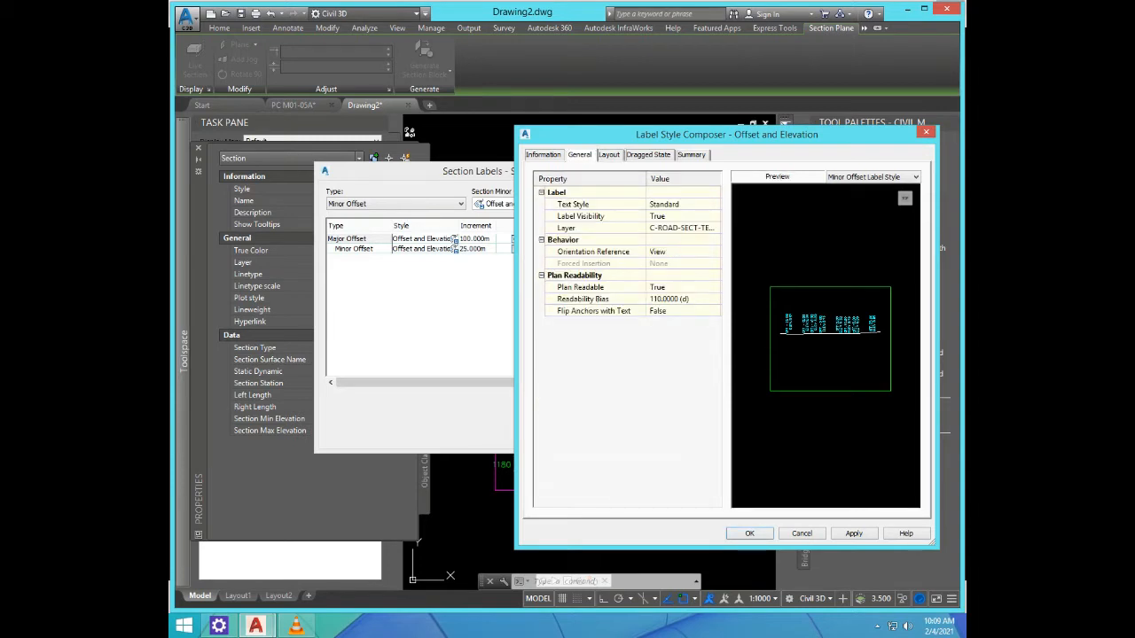
{"action": "left_click", "coordinate": [649, 154]}
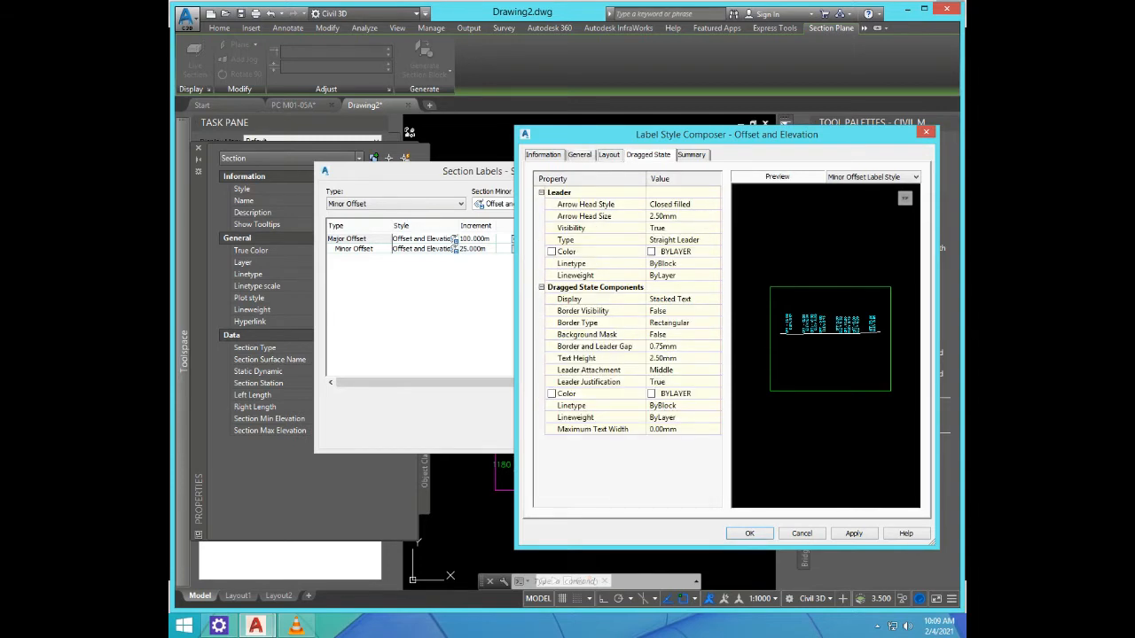
{"action": "left_click", "coordinate": [715, 252]}
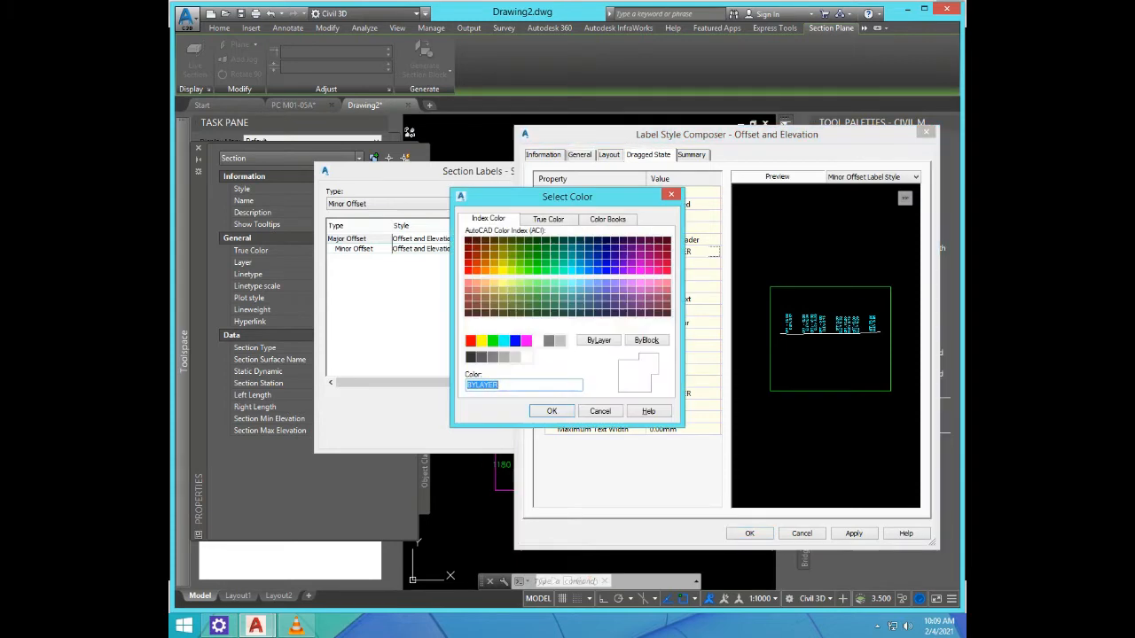
{"action": "left_click", "coordinate": [470, 341]}
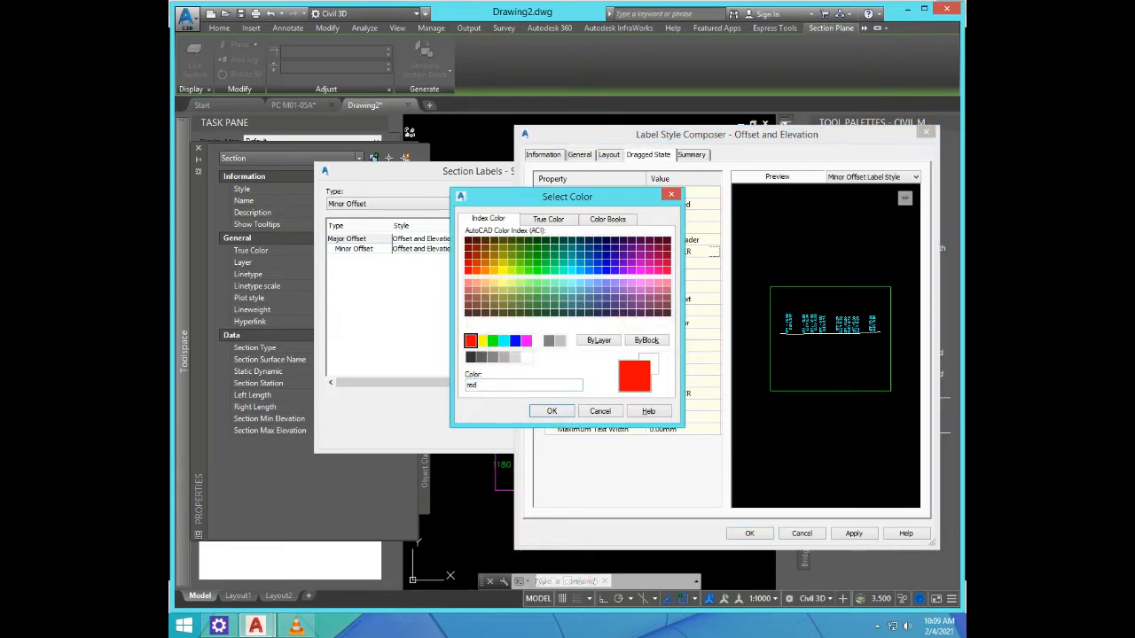
{"action": "left_click", "coordinate": [552, 411]}
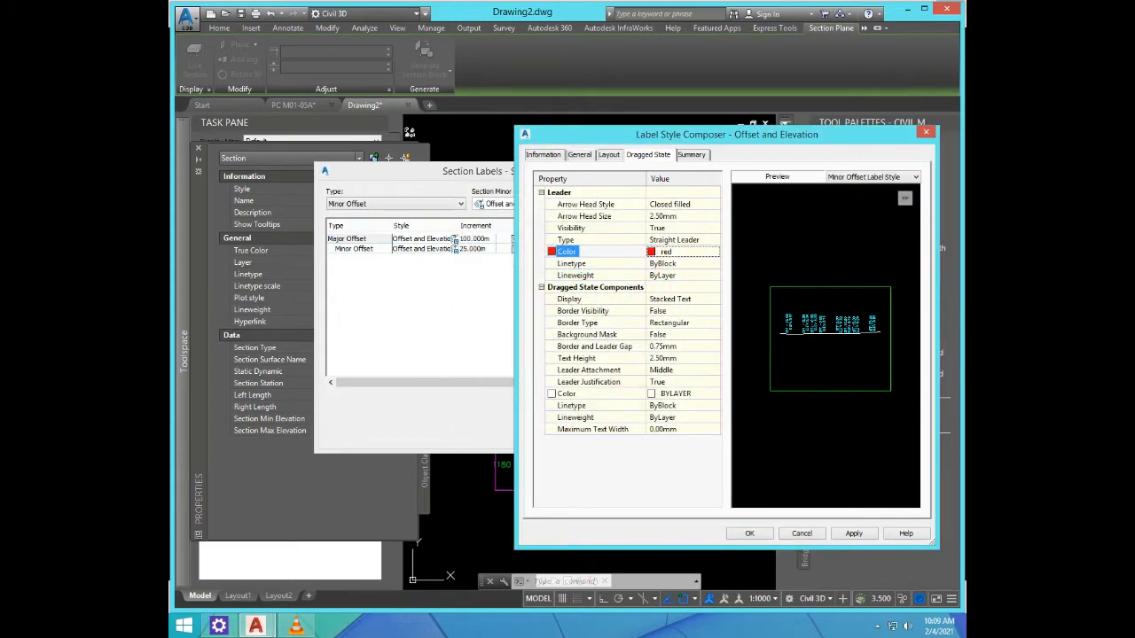
Step: Set the dragged-state leader color of the Segments label style Percent Grade to red
{"action": "key", "text": "Return"}
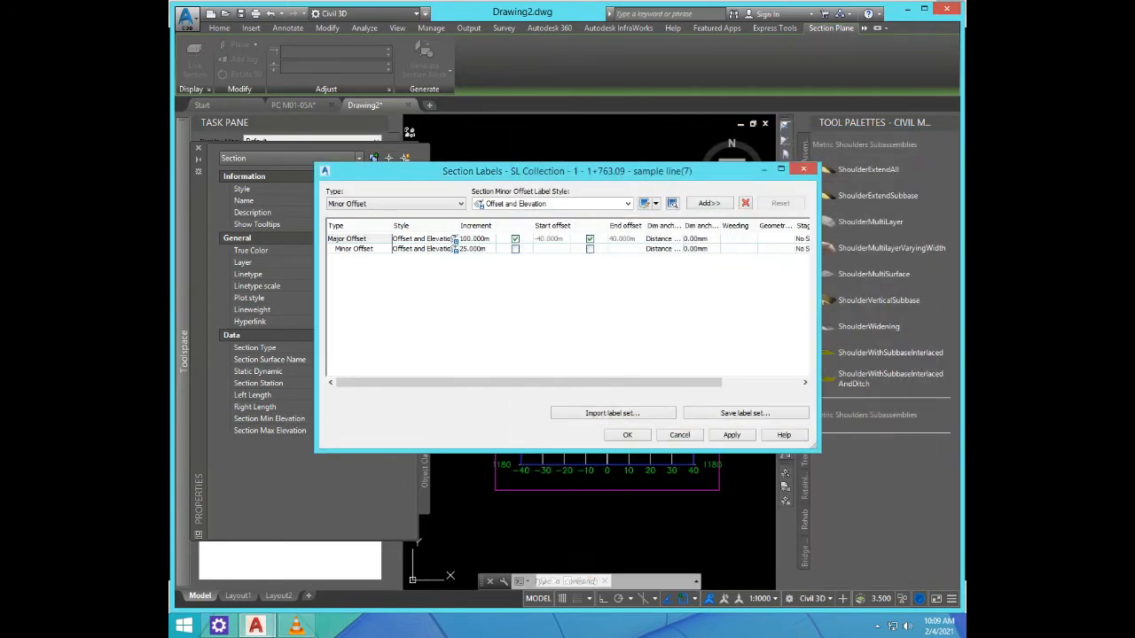
{"action": "left_click", "coordinate": [395, 203]}
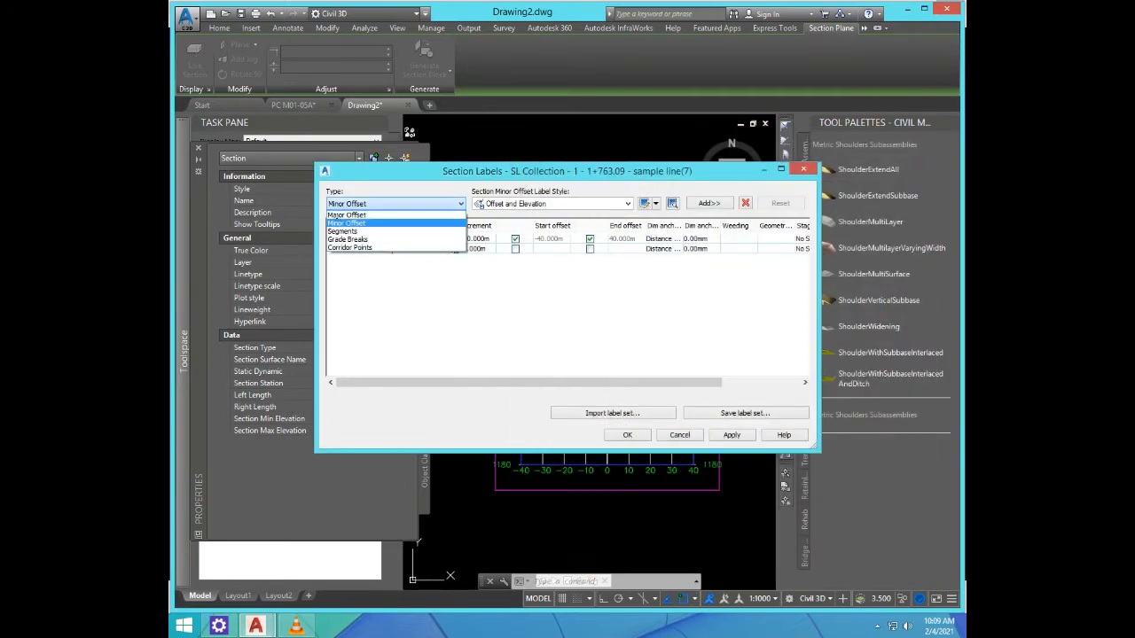
{"action": "left_click", "coordinate": [343, 232]}
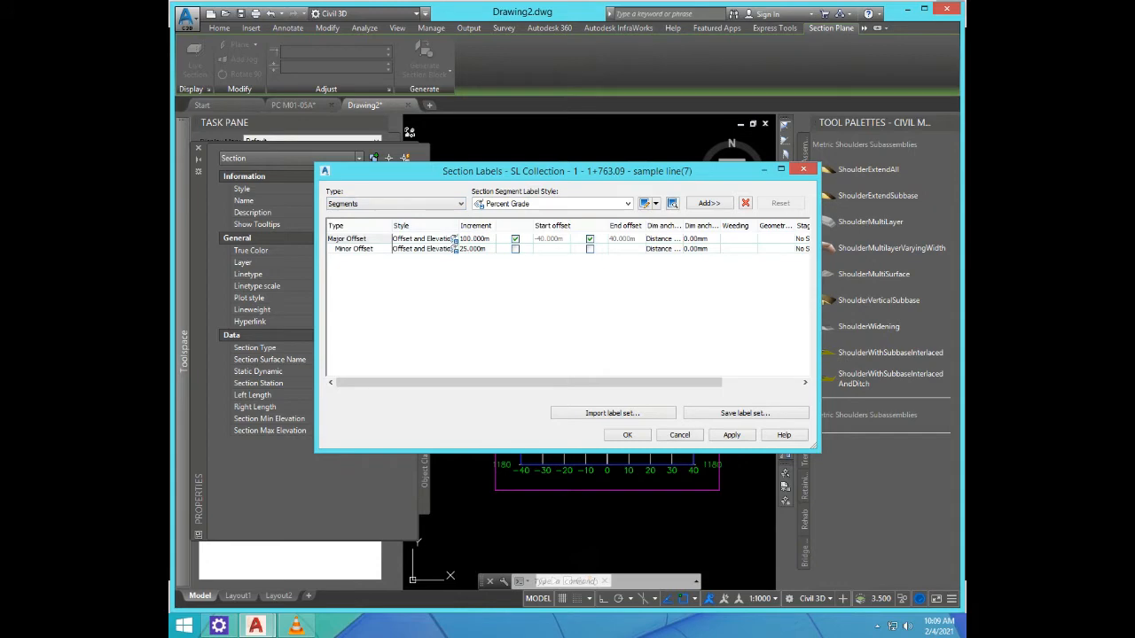
{"action": "left_click", "coordinate": [645, 203]}
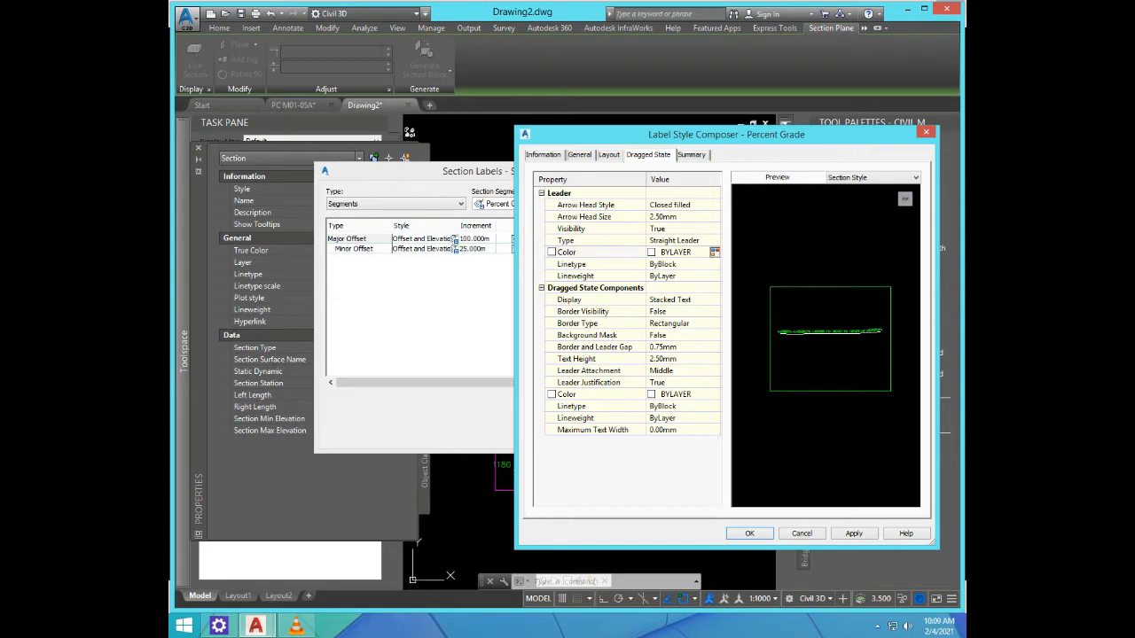
{"action": "left_click", "coordinate": [714, 252]}
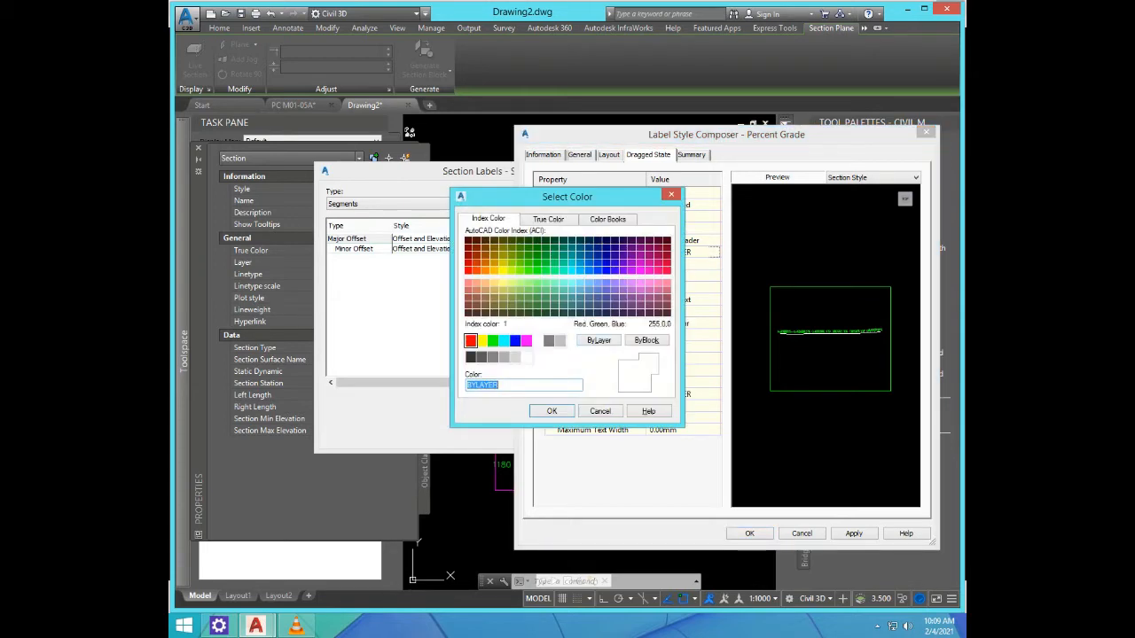
{"action": "left_click", "coordinate": [470, 340]}
{"action": "left_click", "coordinate": [552, 410]}
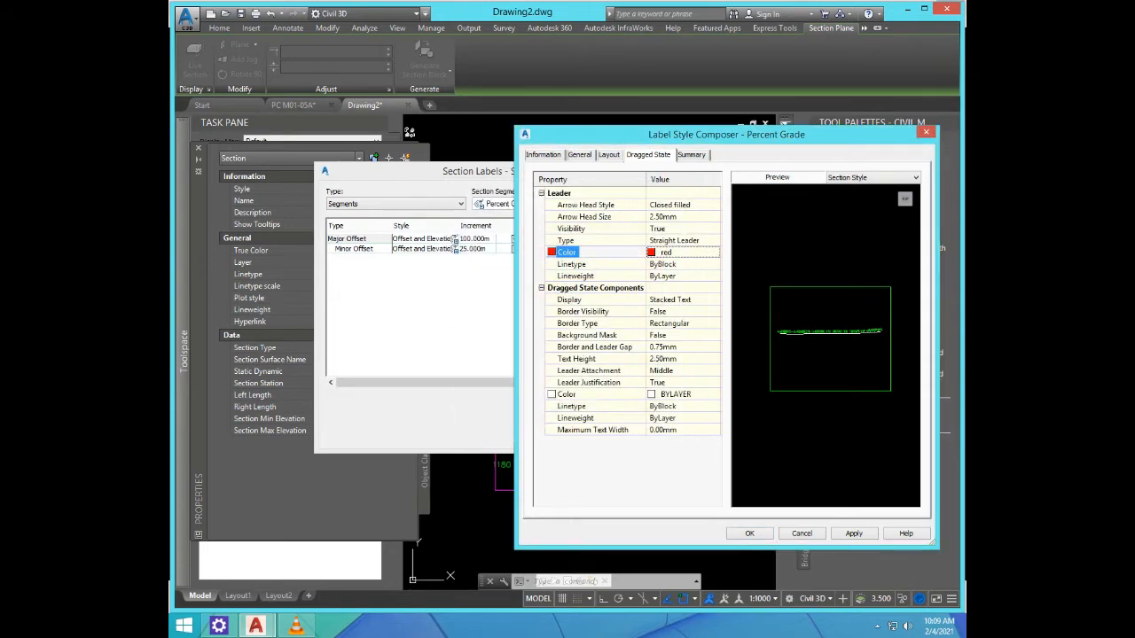
{"action": "left_click", "coordinate": [748, 533]}
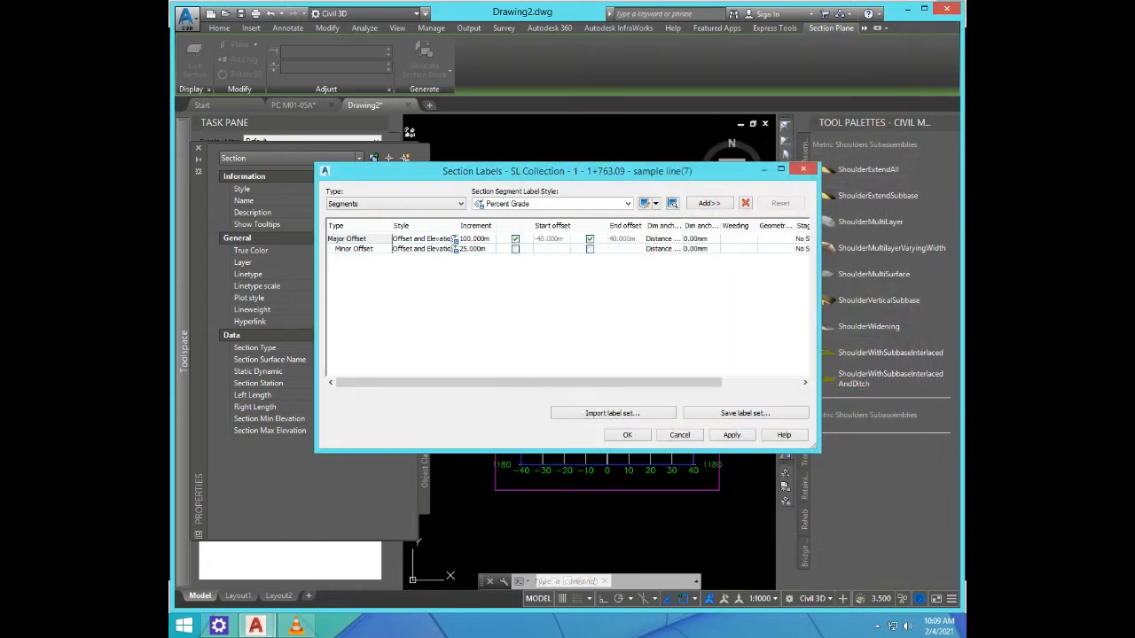
Step: Set the dragged-state leader color of the Grade Breaks label style FG Section Offset and Elevation to red
{"action": "left_click", "coordinate": [394, 203]}
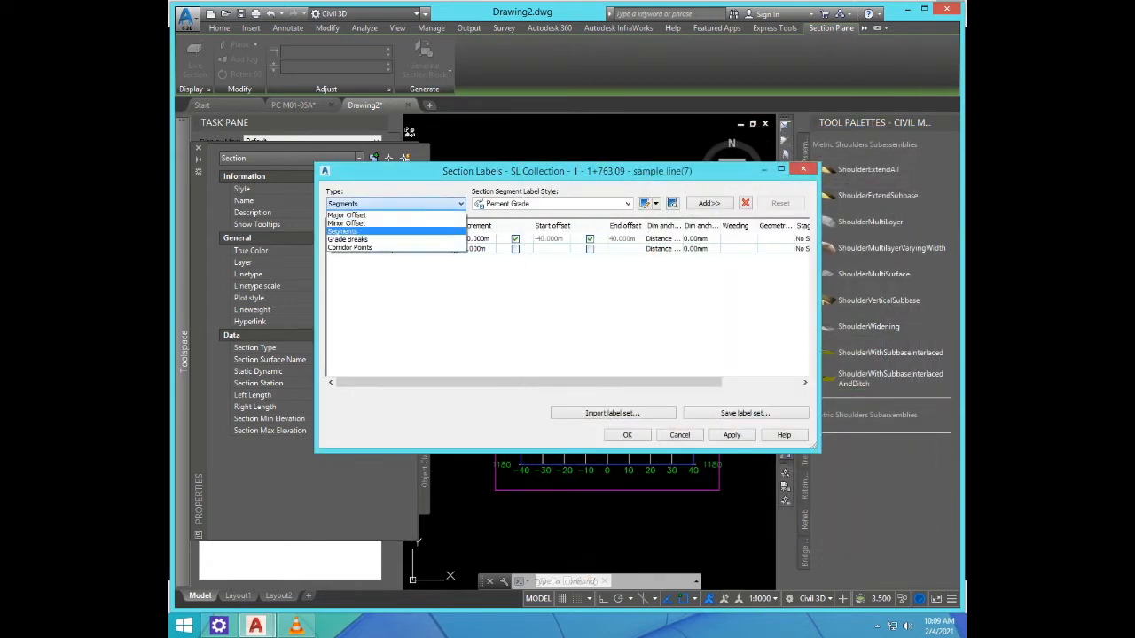
{"action": "left_click", "coordinate": [348, 240]}
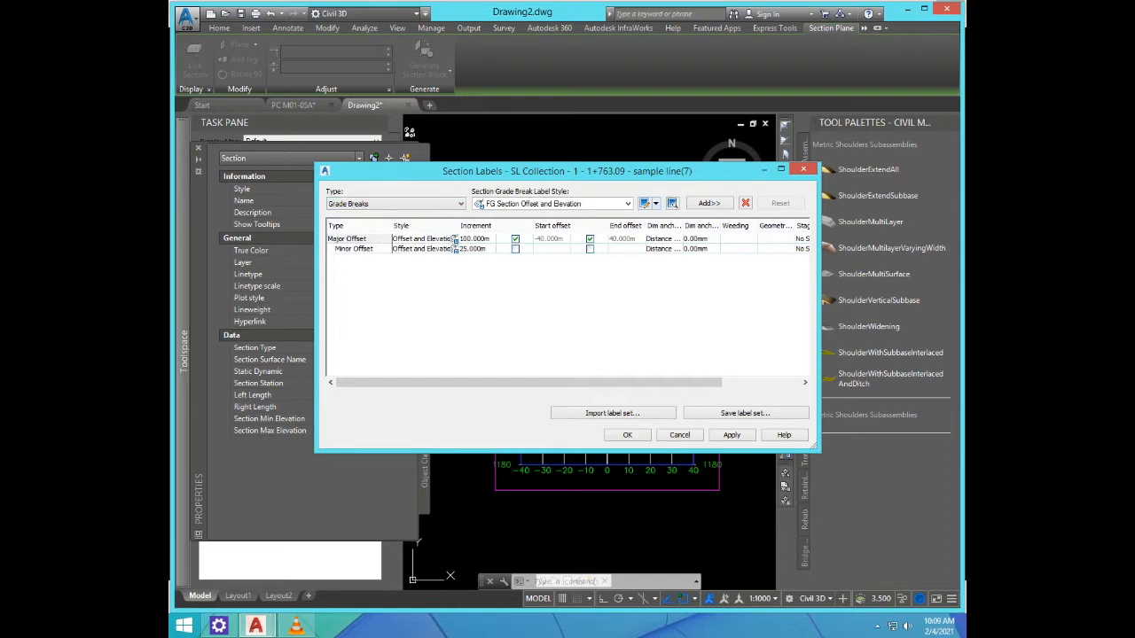
{"action": "left_click", "coordinate": [645, 203]}
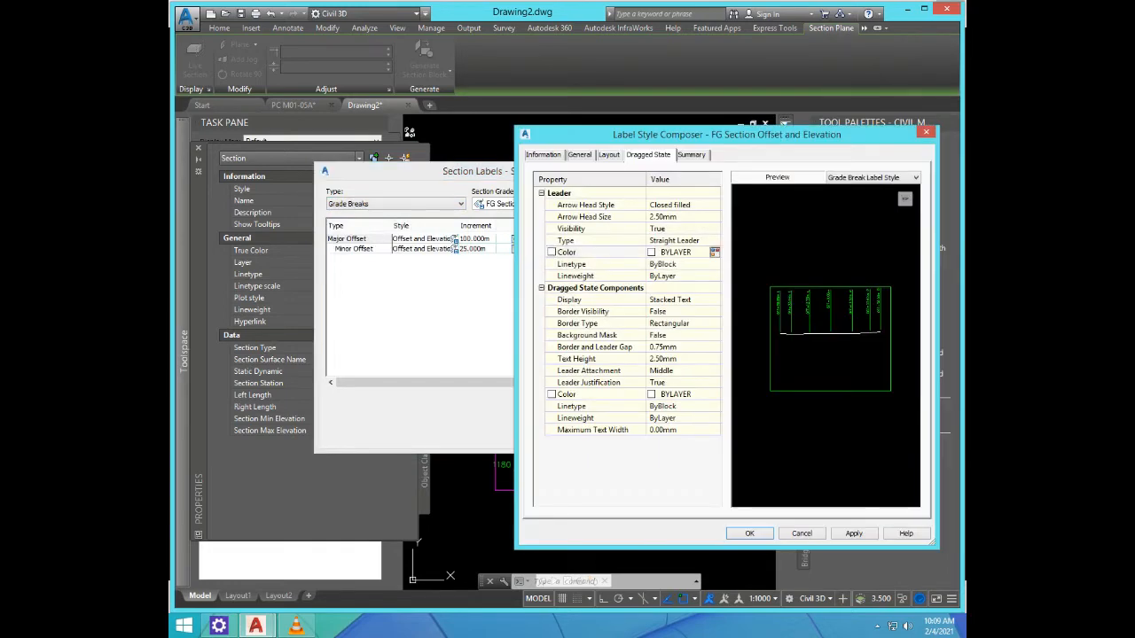
{"action": "left_click", "coordinate": [714, 252]}
{"action": "left_click", "coordinate": [471, 341]}
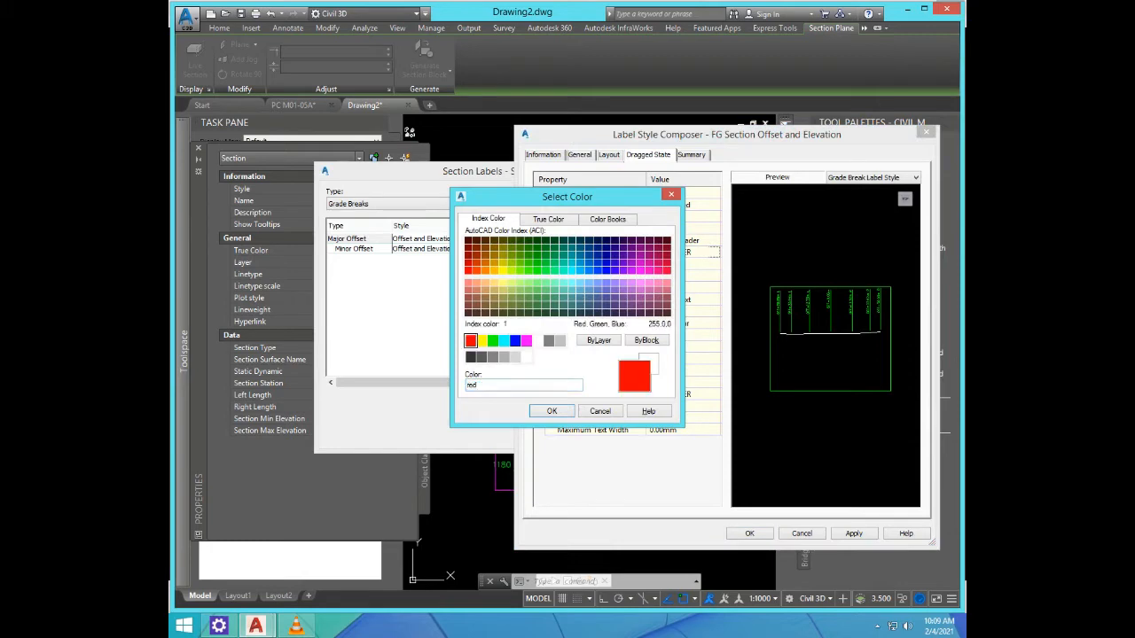
{"action": "key", "text": "Return"}
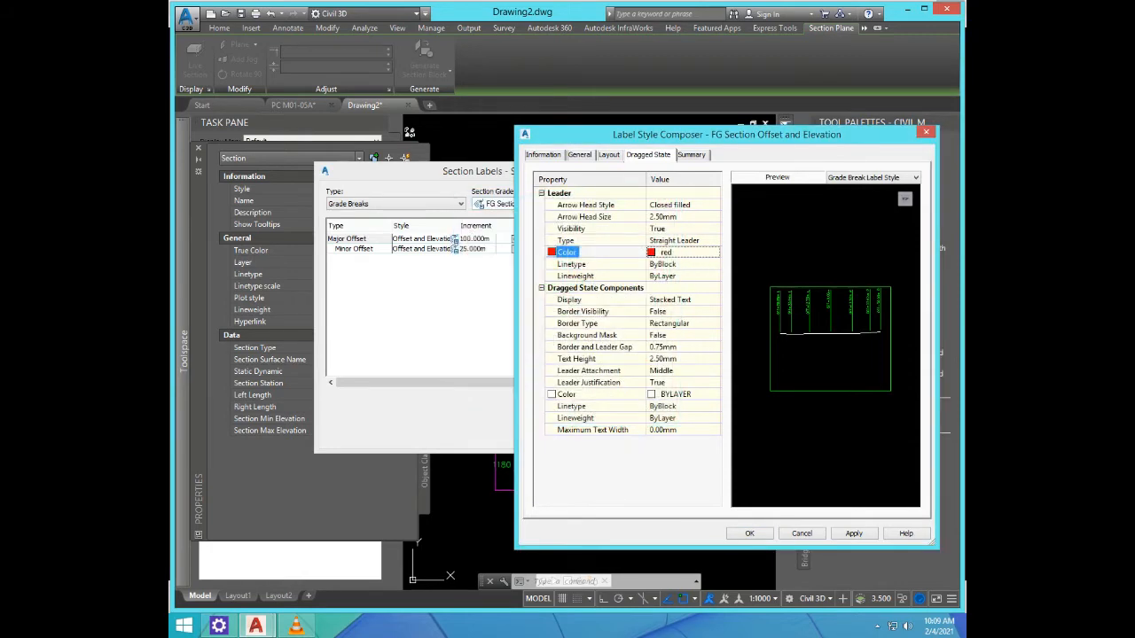
{"action": "key", "text": "Return"}
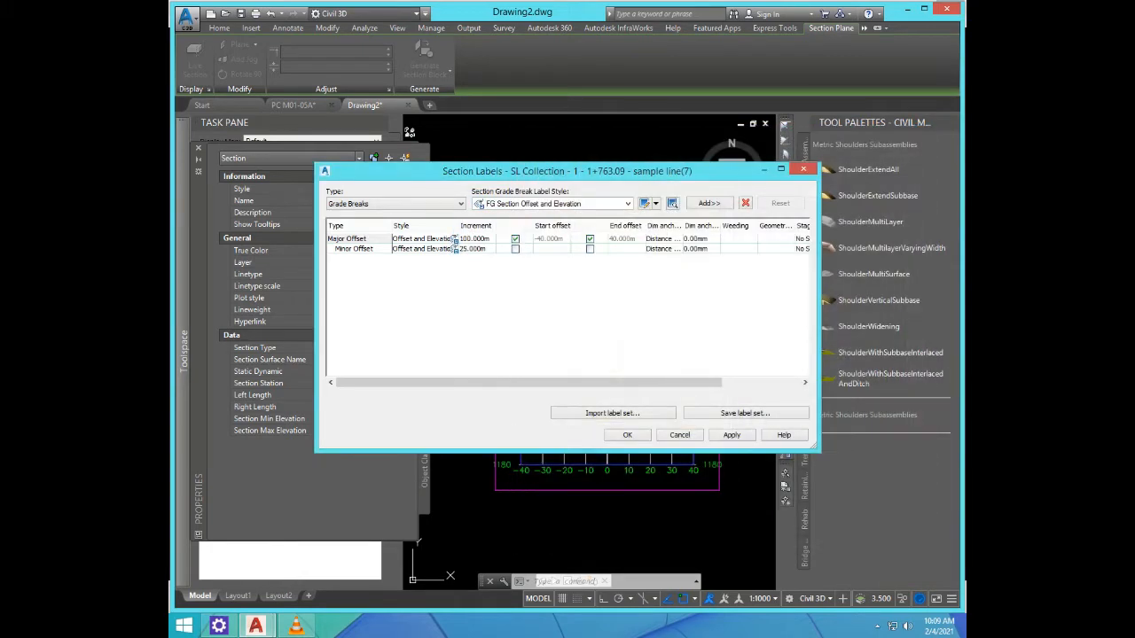
Step: Set the dragged-state leader color of the Corridor Points label style Standard to red
{"action": "left_click", "coordinate": [395, 203]}
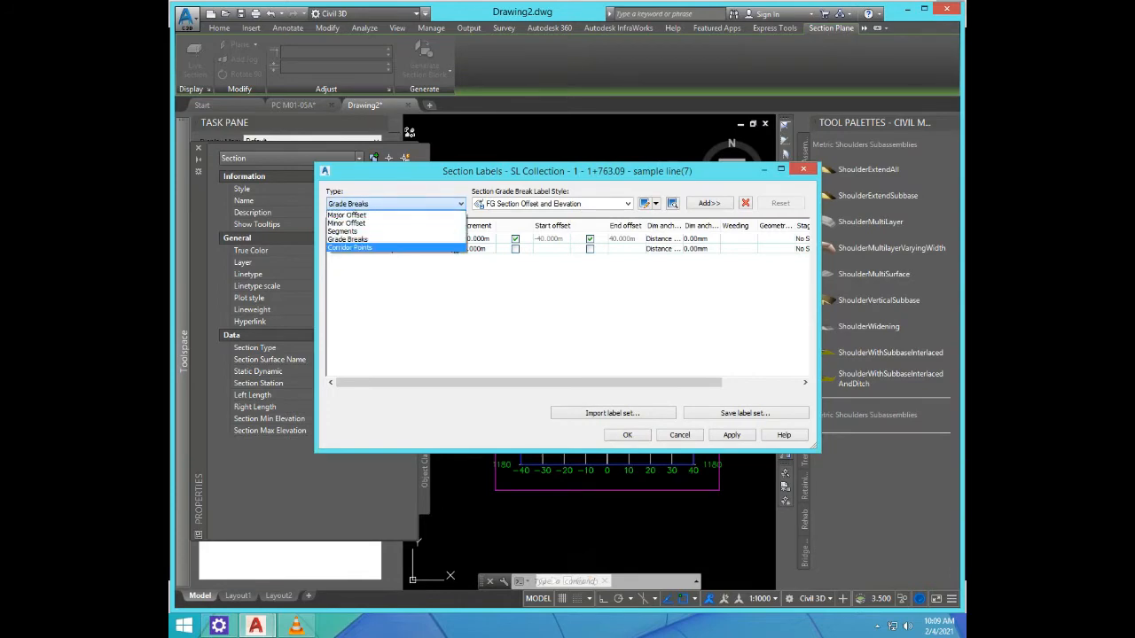
{"action": "left_click", "coordinate": [353, 249]}
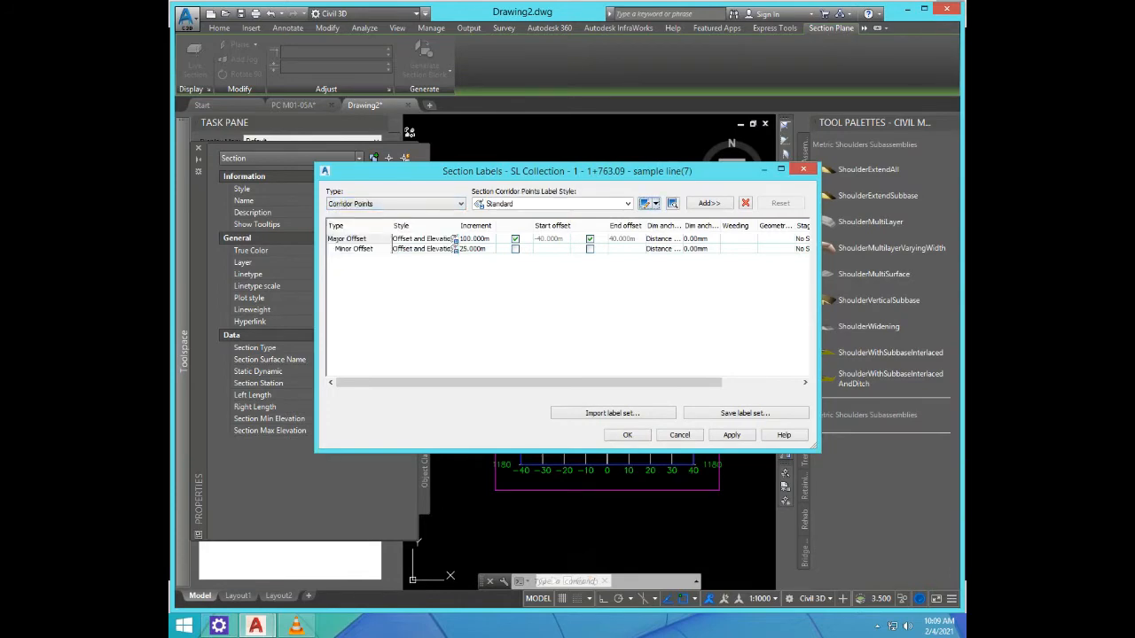
{"action": "left_click", "coordinate": [645, 203]}
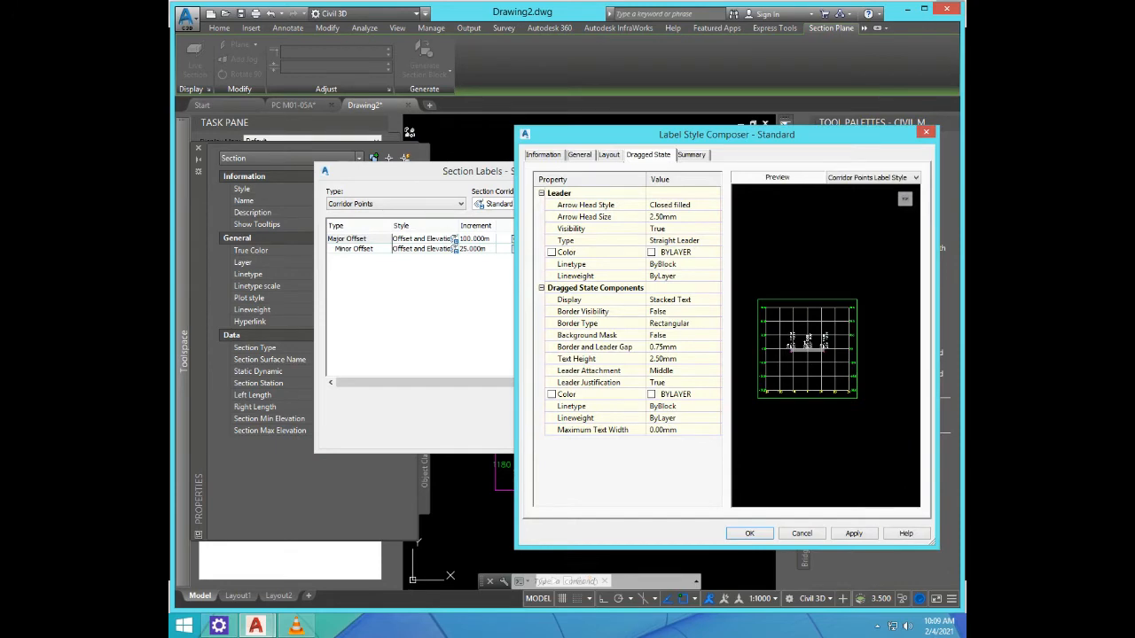
{"action": "left_click", "coordinate": [676, 252]}
{"action": "left_click", "coordinate": [714, 252]}
{"action": "left_click", "coordinate": [470, 341]}
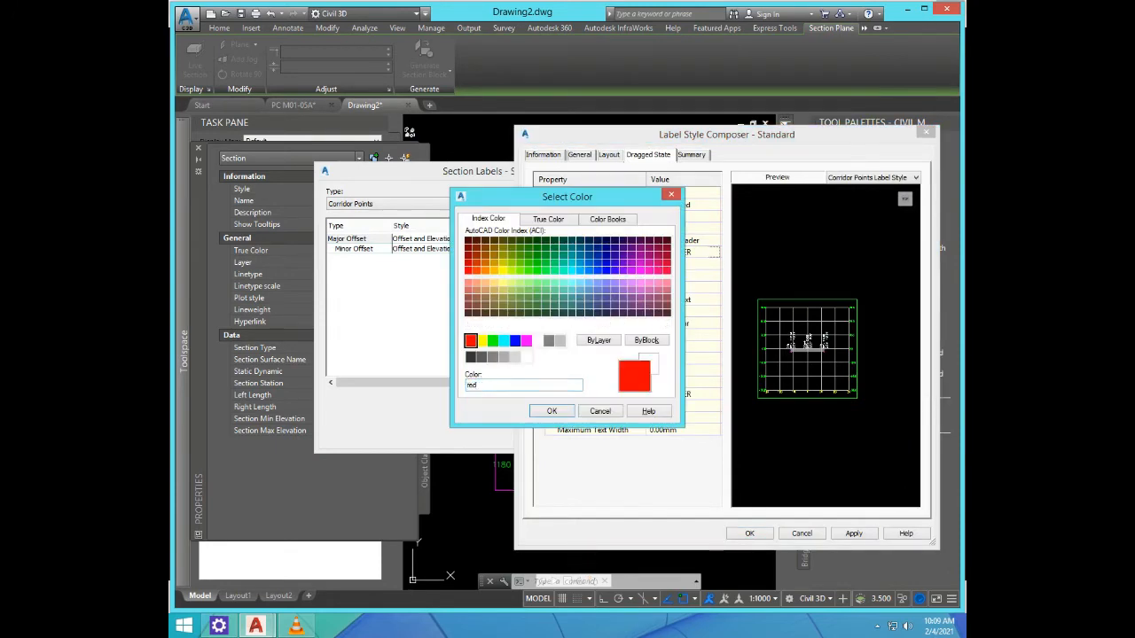
{"action": "left_click", "coordinate": [549, 411]}
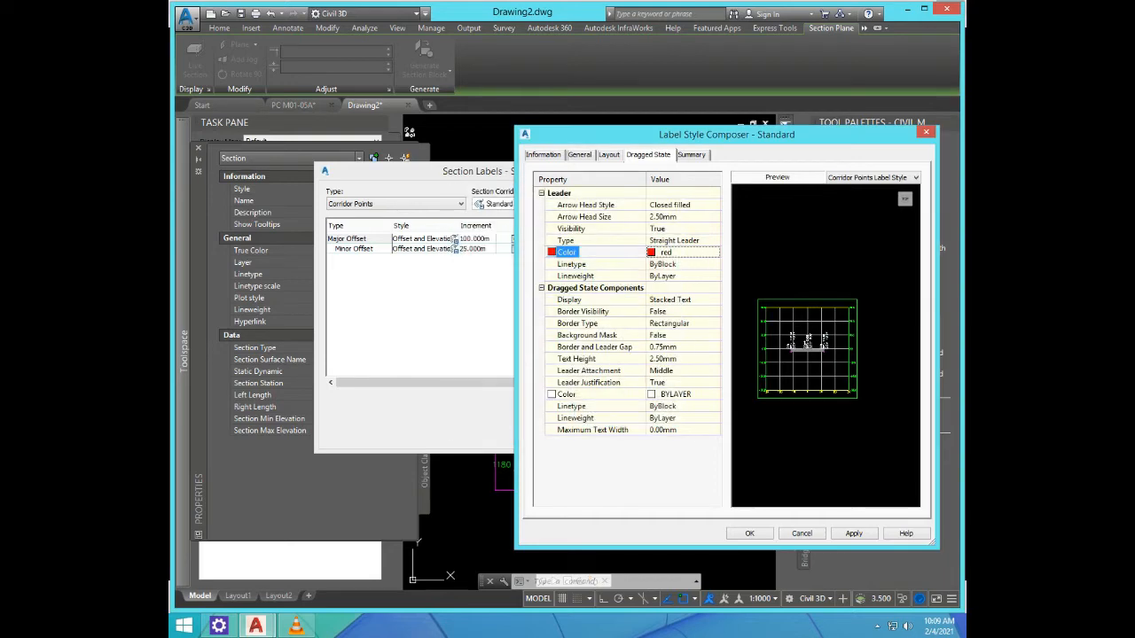
Step: Give the Point Code Offset and Elevation text of the Standard corridor points style a 3 mm height and red color, and accept the section labels
{"action": "left_click", "coordinate": [608, 154]}
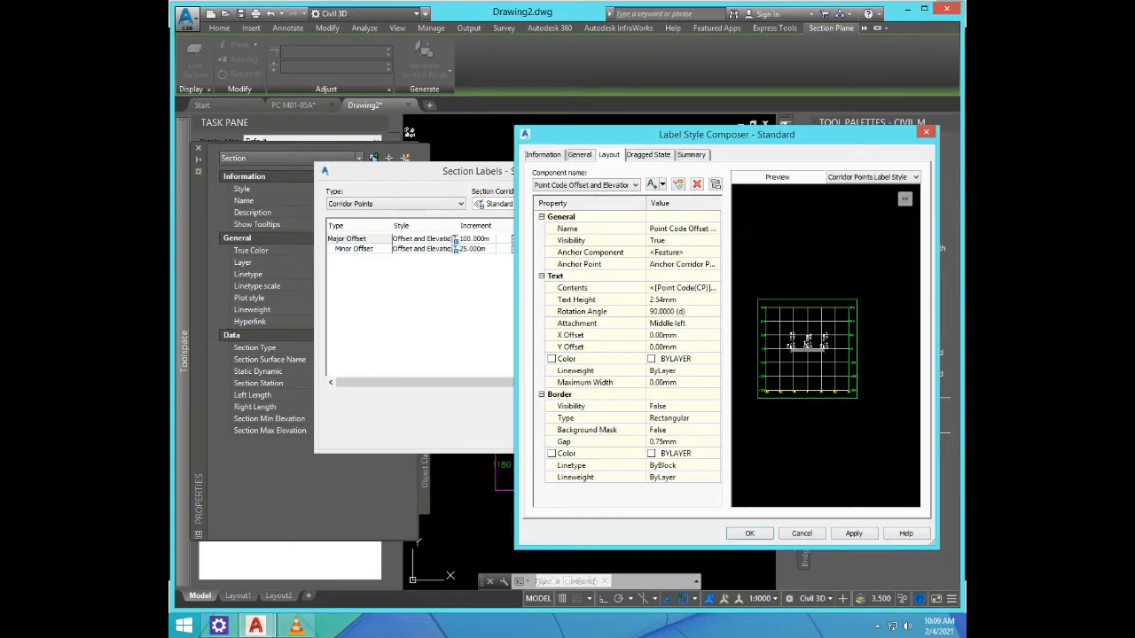
{"action": "left_click", "coordinate": [682, 300]}
{"action": "type", "text": "3"}
{"action": "key", "text": "Return"}
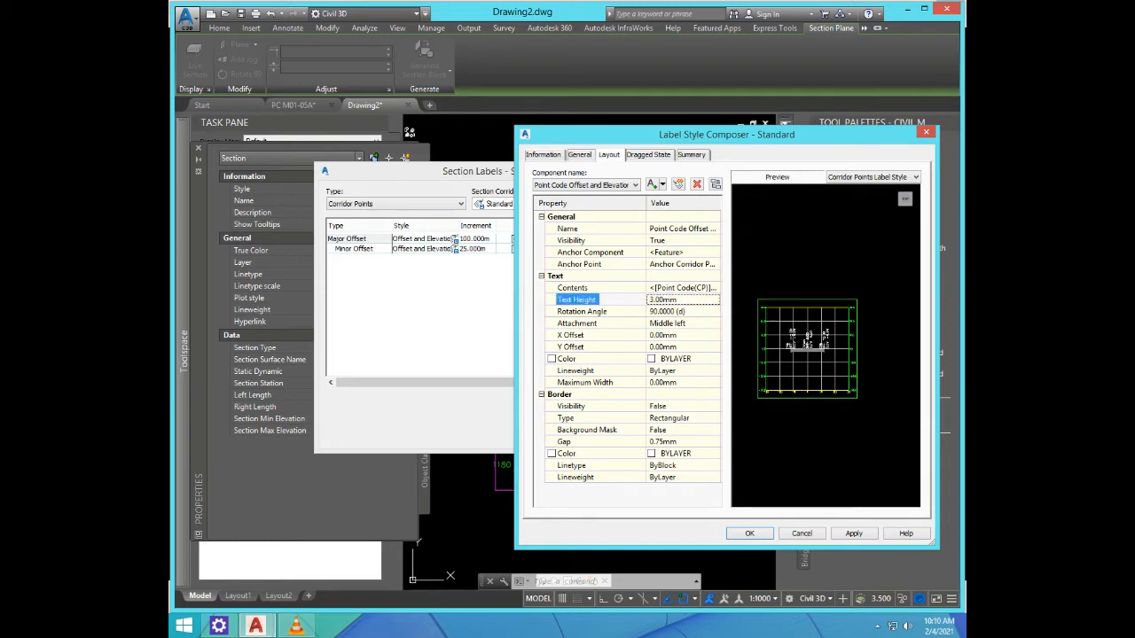
{"action": "left_click", "coordinate": [682, 358]}
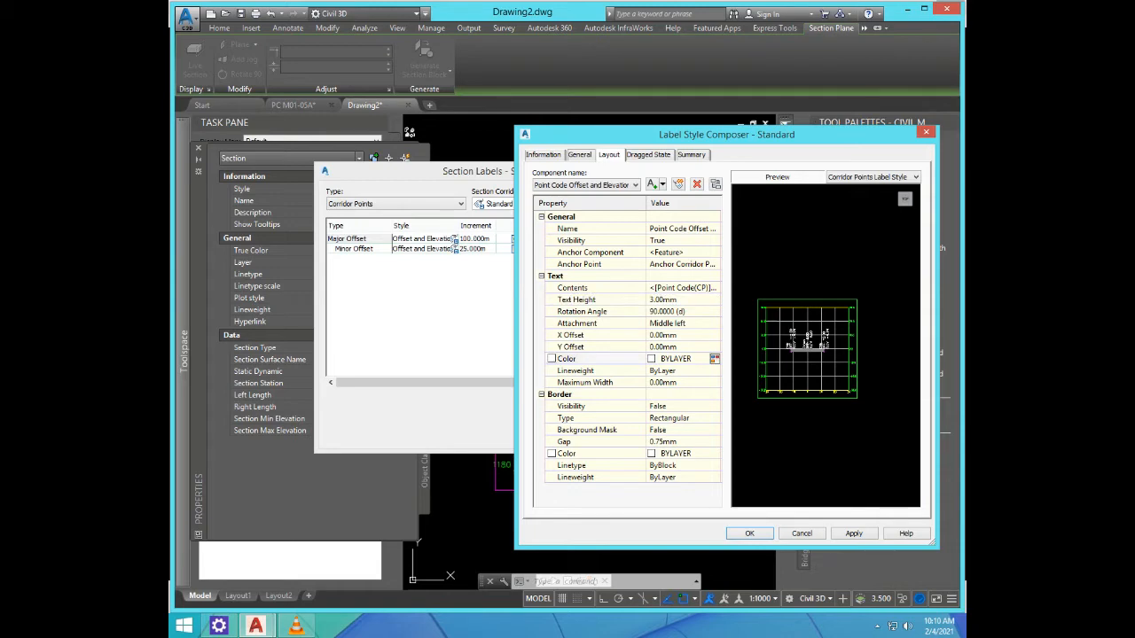
{"action": "left_click", "coordinate": [714, 358]}
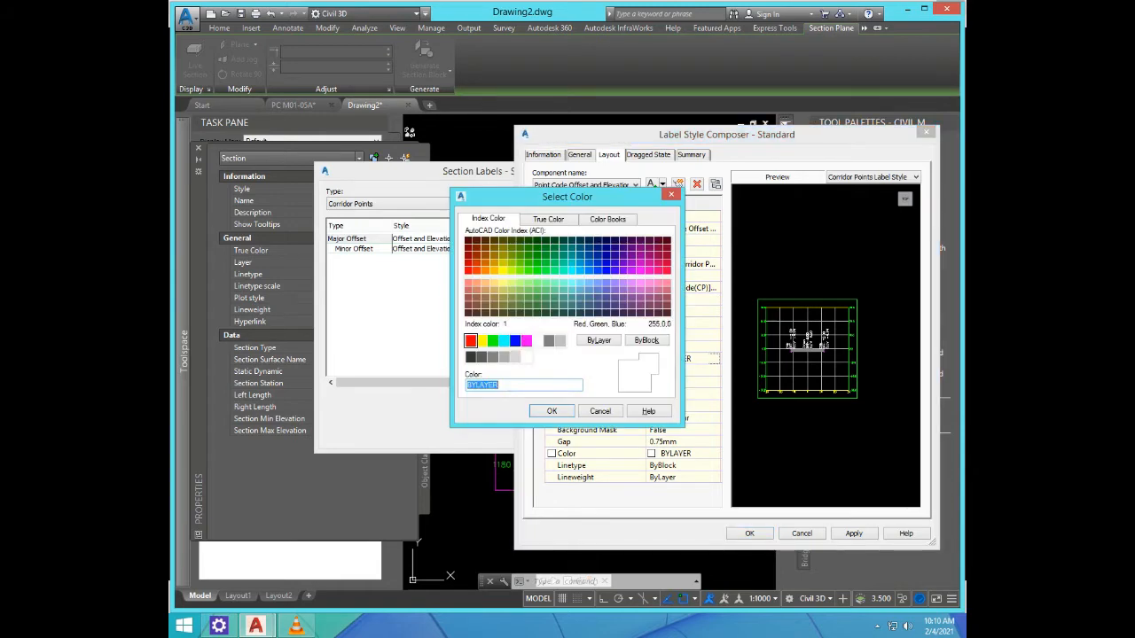
{"action": "left_click", "coordinate": [470, 340]}
{"action": "key", "text": "Return"}
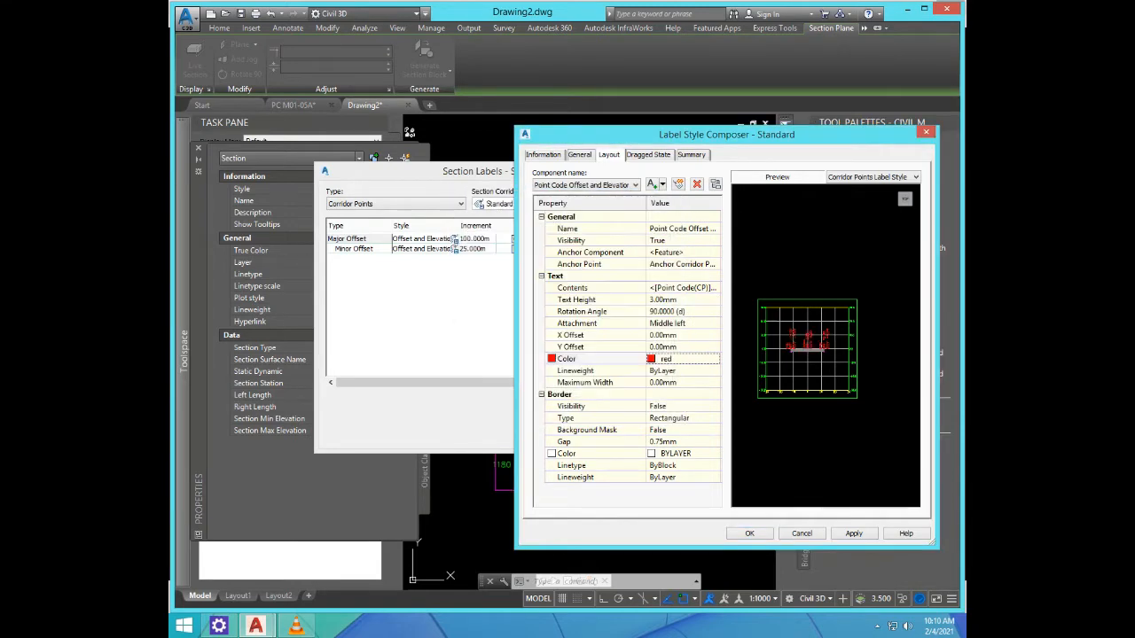
{"action": "left_click", "coordinate": [854, 533]}
{"action": "left_click", "coordinate": [750, 533]}
{"action": "left_click", "coordinate": [627, 434]}
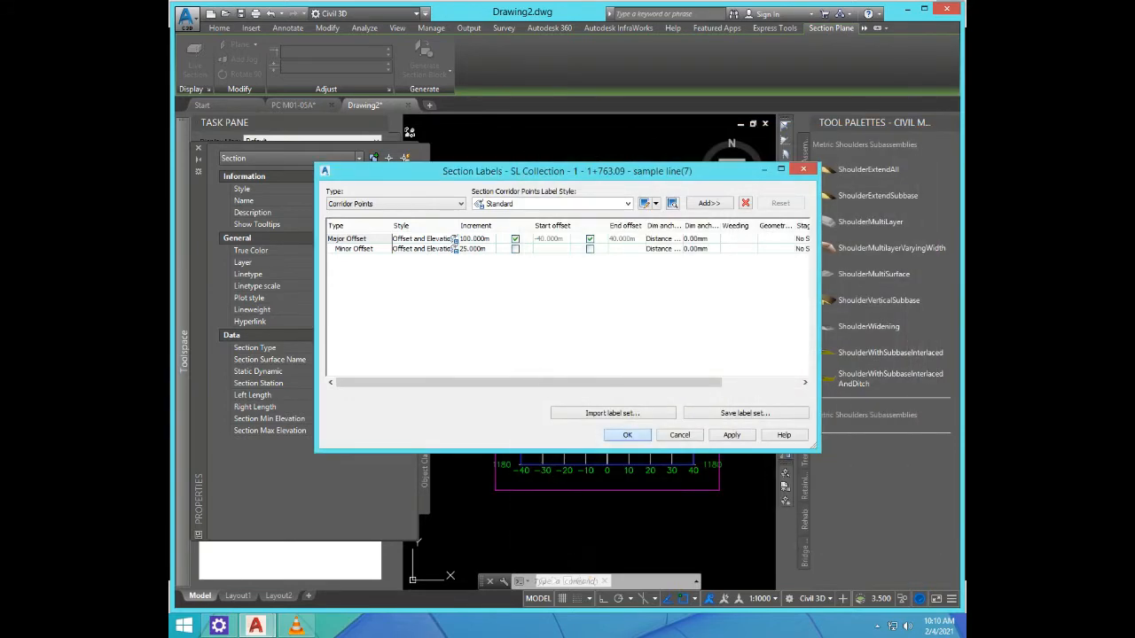
Step: Examine the offset and elevation labels in the section view and the grid of the profile view
{"action": "scroll", "coordinate": [601, 263], "scroll_direction": "up", "scroll_amount": 5}
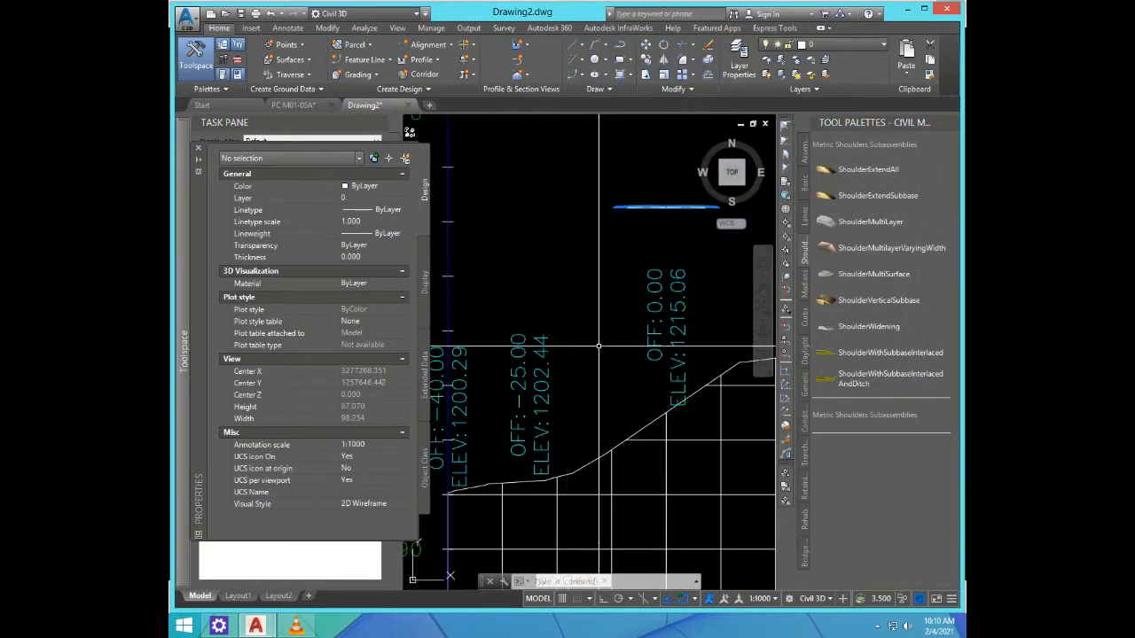
{"action": "scroll", "coordinate": [582, 343], "scroll_direction": "down", "scroll_amount": 10}
{"action": "scroll", "coordinate": [582, 343], "scroll_direction": "up", "scroll_amount": 5}
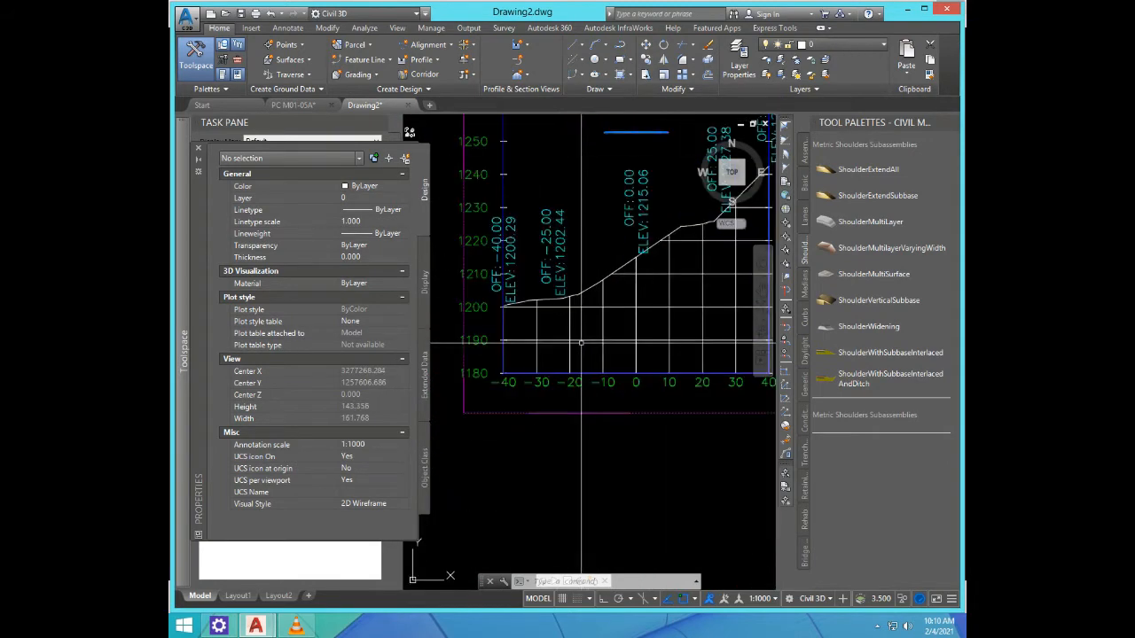
{"action": "scroll", "coordinate": [585, 345], "scroll_direction": "down", "scroll_amount": 5}
{"action": "scroll", "coordinate": [578, 340], "scroll_direction": "up", "scroll_amount": 4}
{"action": "scroll", "coordinate": [589, 341], "scroll_direction": "down", "scroll_amount": 10}
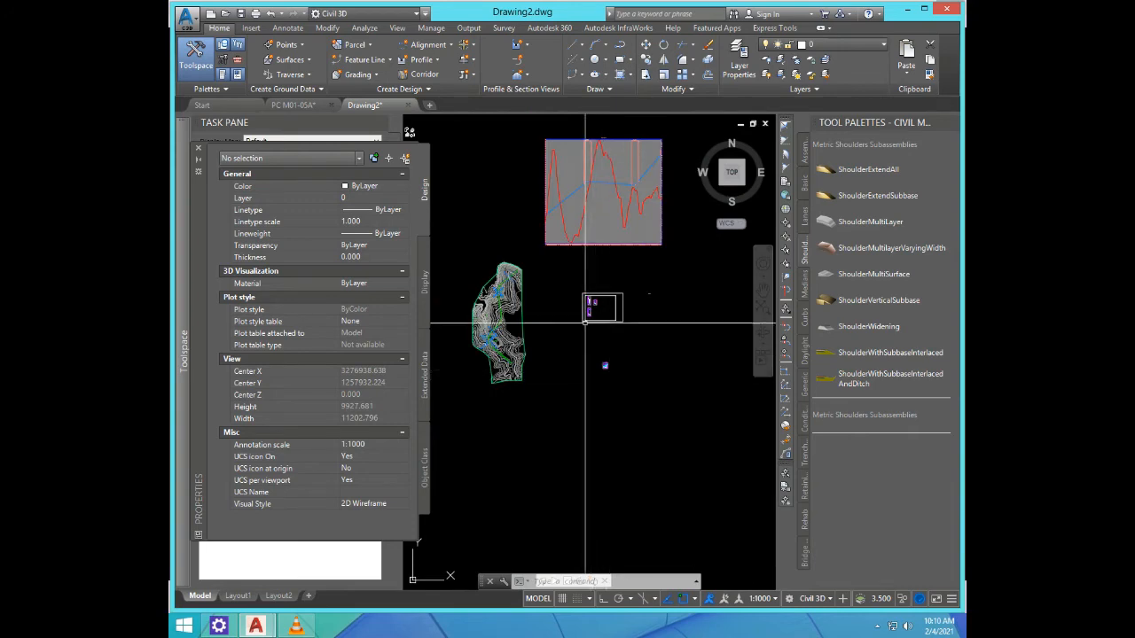
{"action": "scroll", "coordinate": [603, 135], "scroll_direction": "up", "scroll_amount": 6}
{"action": "scroll", "coordinate": [597, 246], "scroll_direction": "up", "scroll_amount": 2}
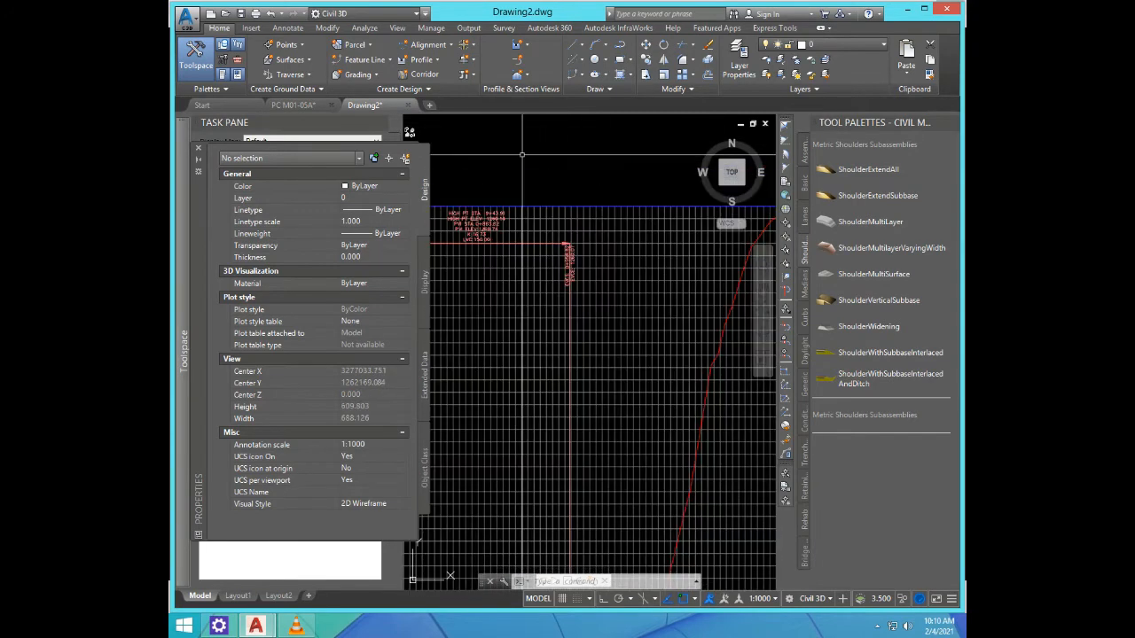
{"action": "scroll", "coordinate": [586, 266], "scroll_direction": "down", "scroll_amount": 7}
Step: In the profile view's style, clip the vertical grid with padding areas omitted, and clip the horizontal grid to the highest profiles
{"action": "left_click", "coordinate": [546, 271]}
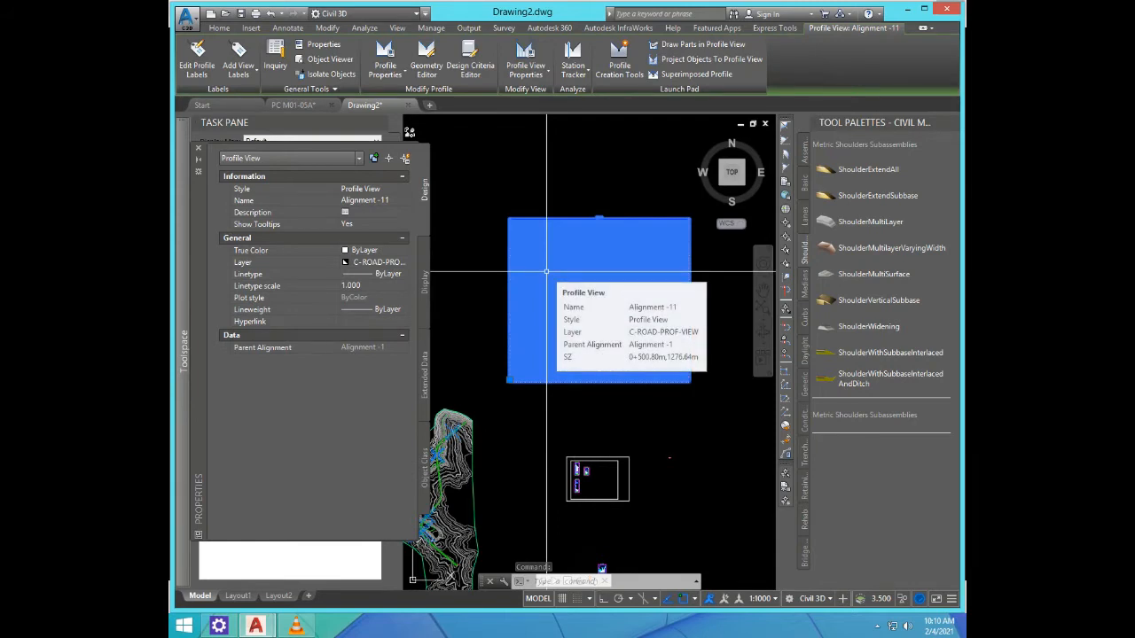
{"action": "right_click", "coordinate": [546, 271]}
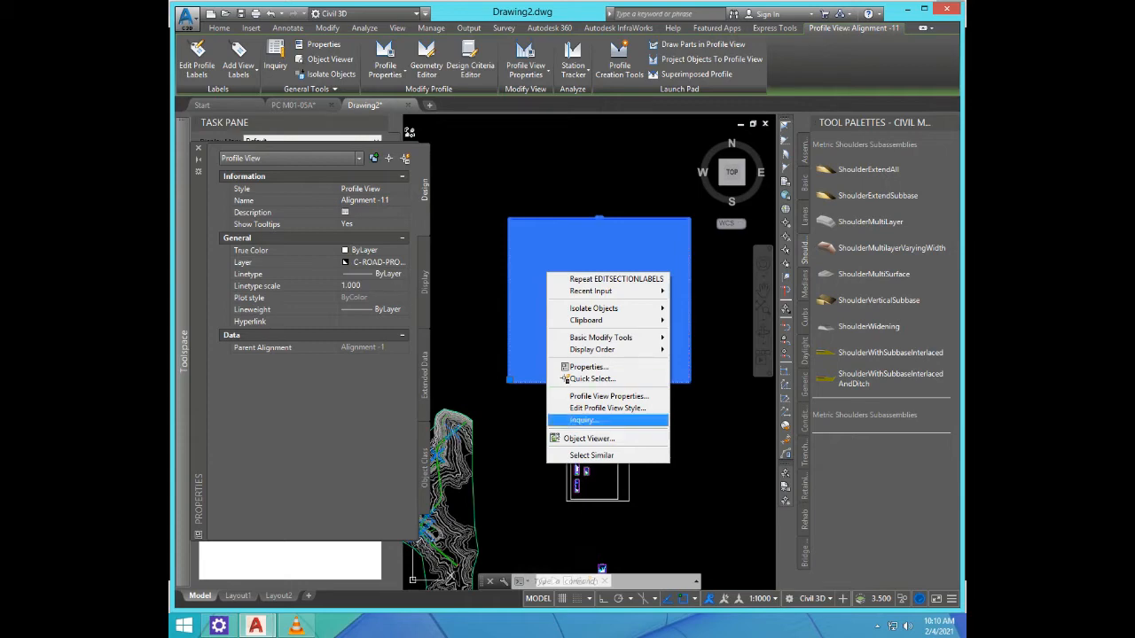
{"action": "left_click", "coordinate": [608, 408]}
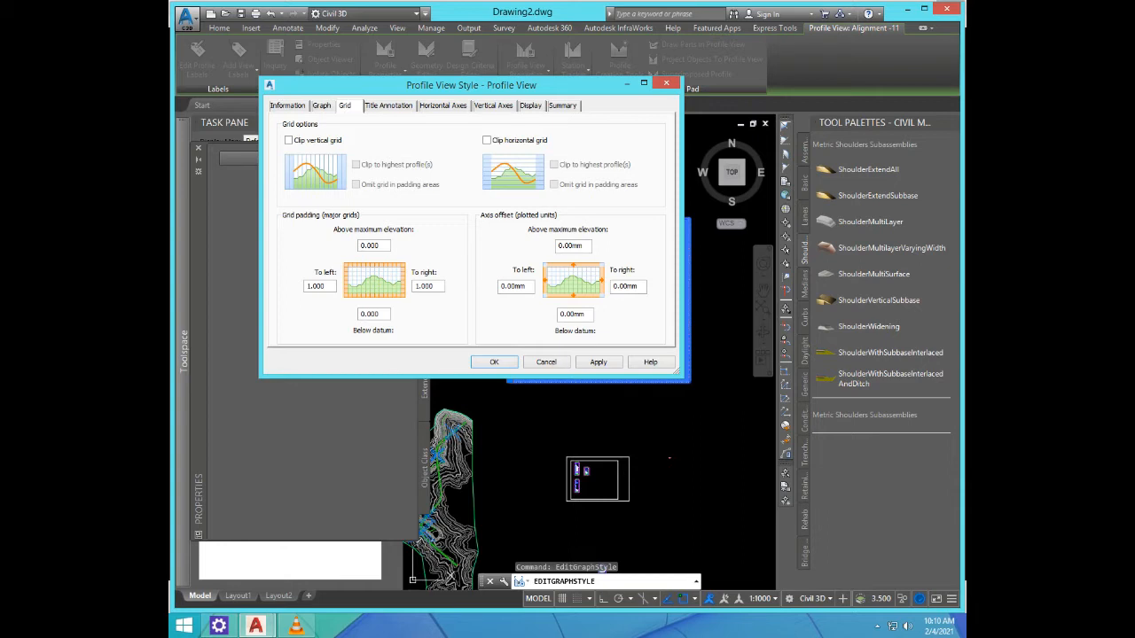
{"action": "left_click", "coordinate": [289, 140]}
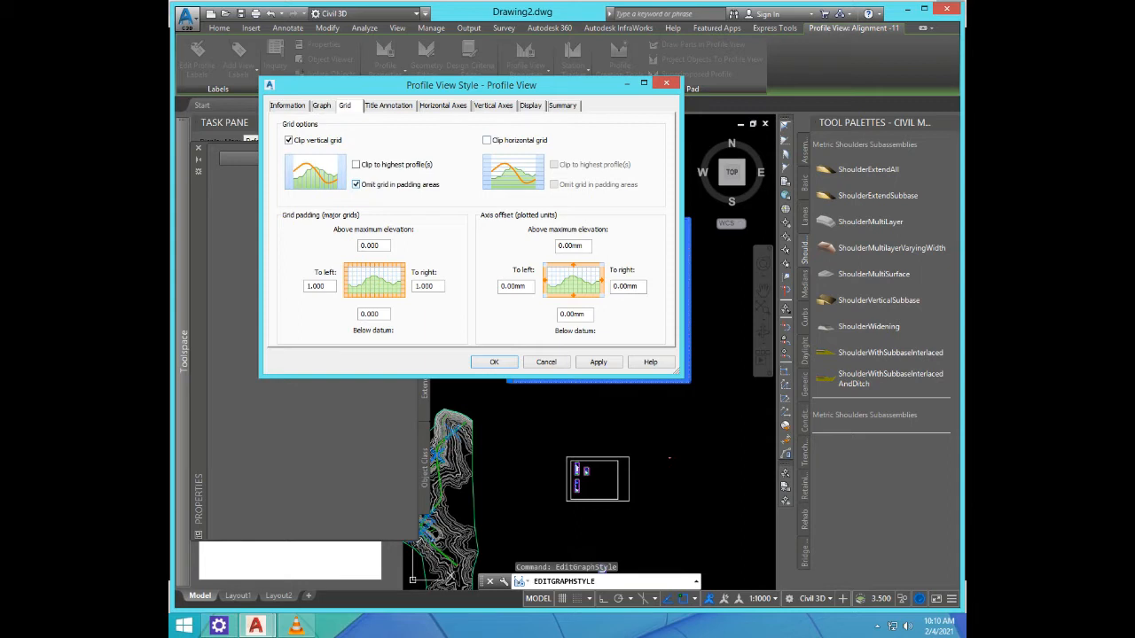
{"action": "left_click", "coordinate": [487, 141]}
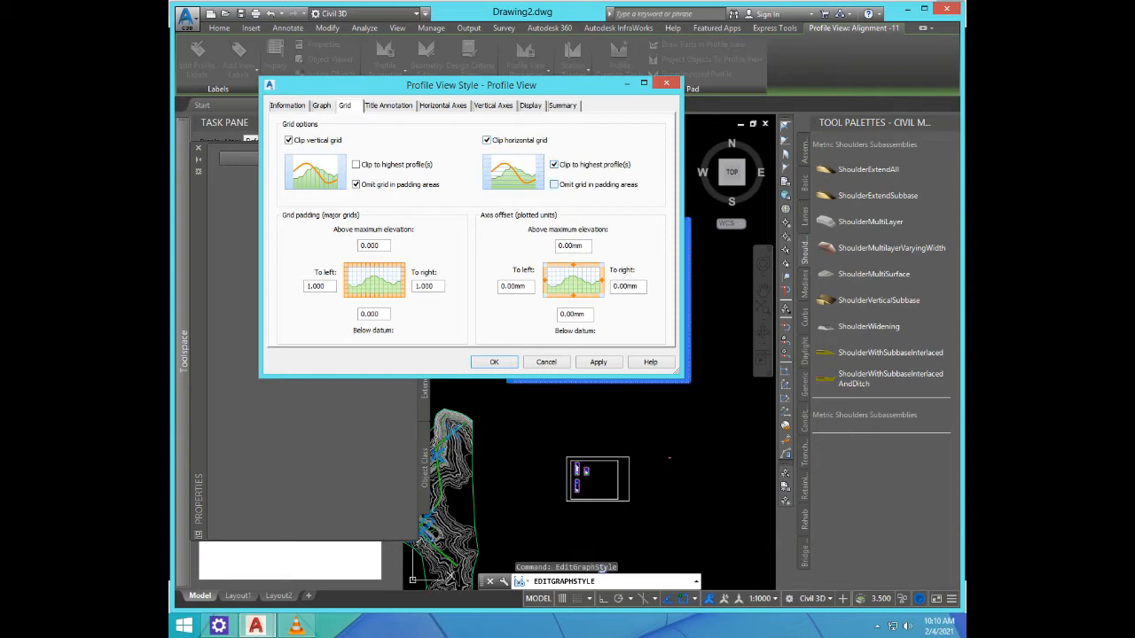
{"action": "left_click", "coordinate": [494, 362]}
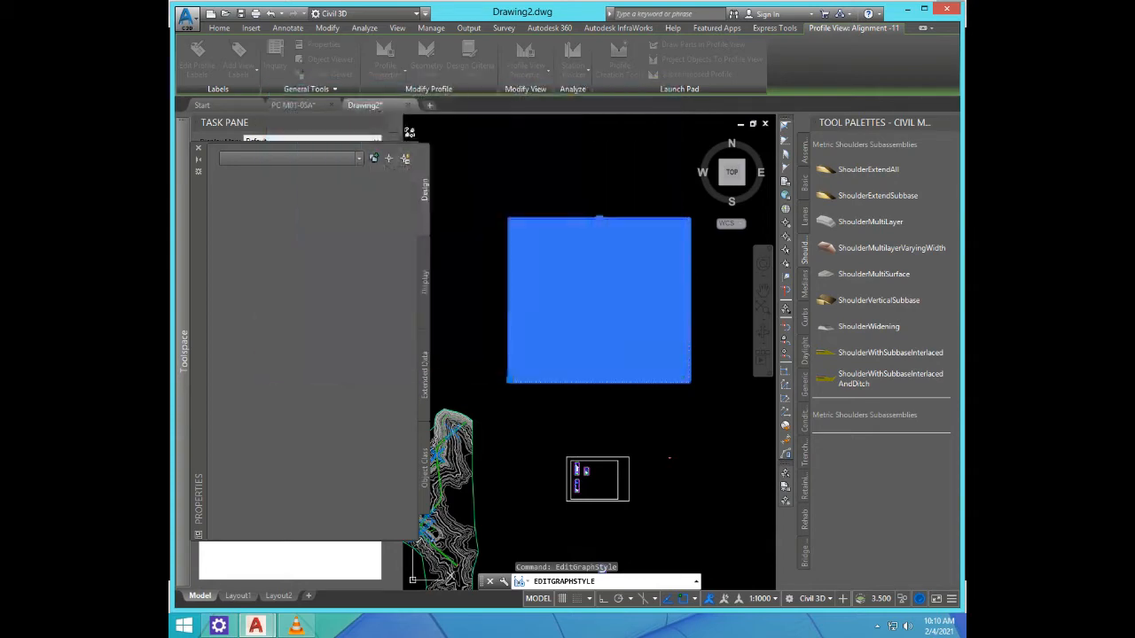
{"action": "scroll", "coordinate": [615, 319], "scroll_direction": "up", "scroll_amount": 5}
{"action": "scroll", "coordinate": [616, 319], "scroll_direction": "down", "scroll_amount": 5}
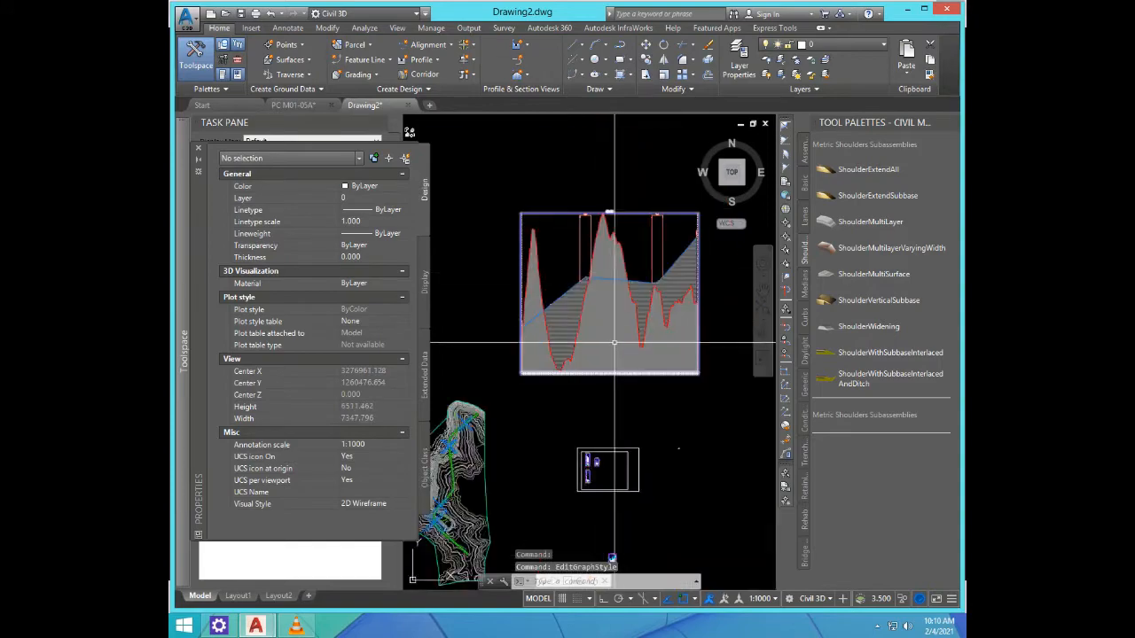
Step: Examine the profile view and the stationed road corridor on the contour plan
{"action": "scroll", "coordinate": [608, 316], "scroll_direction": "up", "scroll_amount": 4}
{"action": "scroll", "coordinate": [603, 293], "scroll_direction": "down", "scroll_amount": 5}
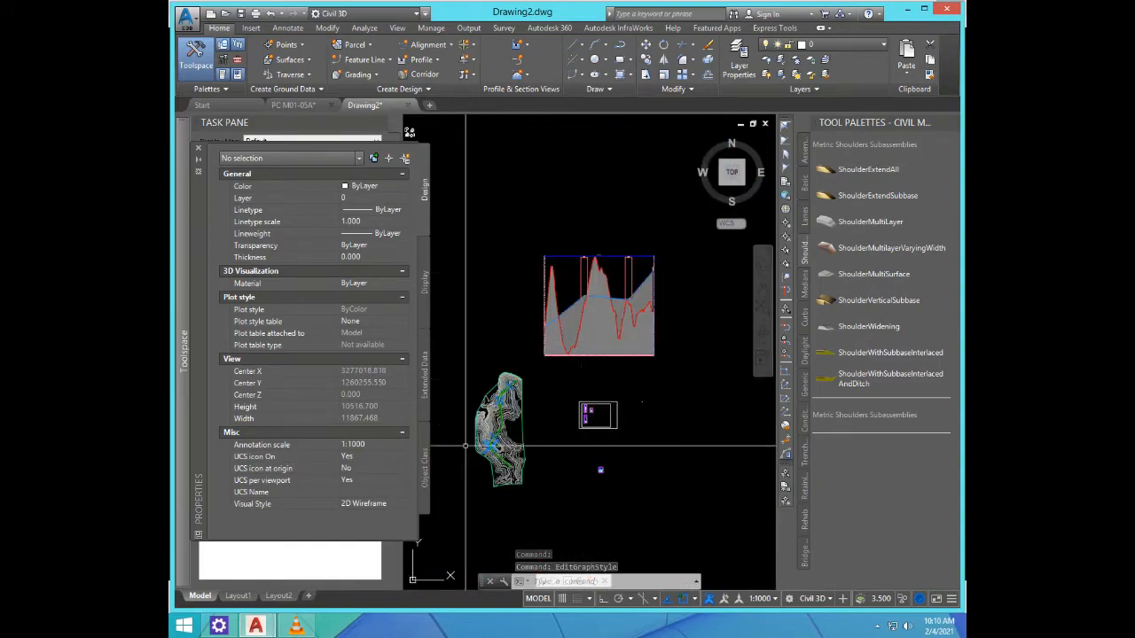
{"action": "scroll", "coordinate": [541, 391], "scroll_direction": "up", "scroll_amount": 8}
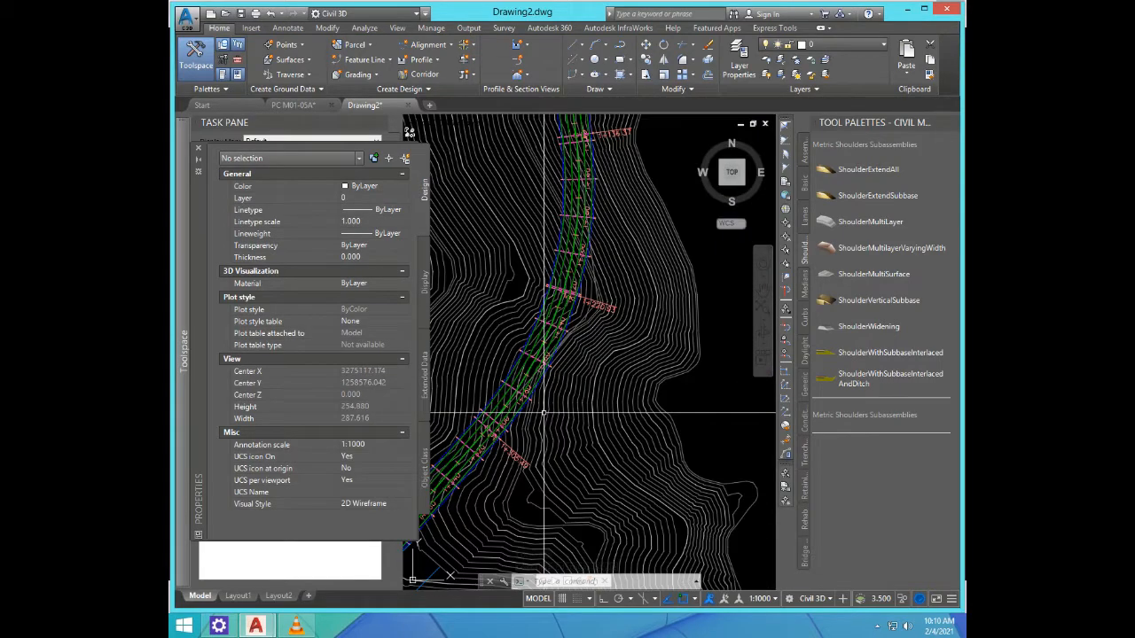
{"action": "scroll", "coordinate": [544, 413], "scroll_direction": "up", "scroll_amount": 2}
{"action": "scroll", "coordinate": [593, 383], "scroll_direction": "down", "scroll_amount": 10}
{"action": "scroll", "coordinate": [593, 383], "scroll_direction": "down", "scroll_amount": 4}
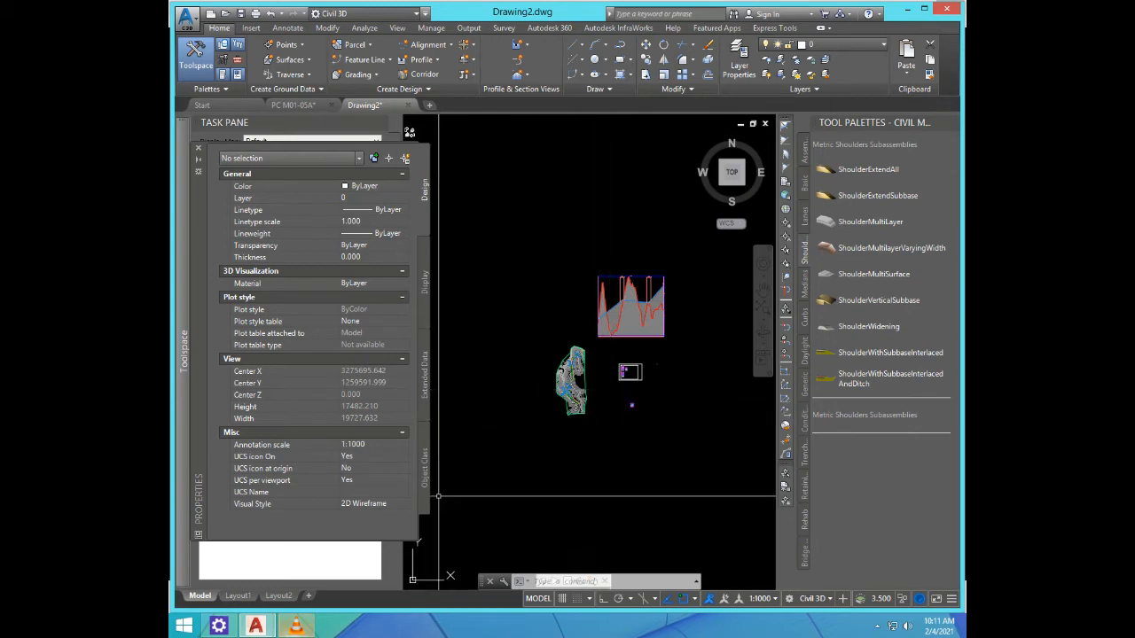
Step: Switch to VLC media player and return to the Drawing2.dwg window in Civil 3D
{"action": "left_click", "coordinate": [295, 626]}
{"action": "mouse_move", "coordinate": [219, 626]}
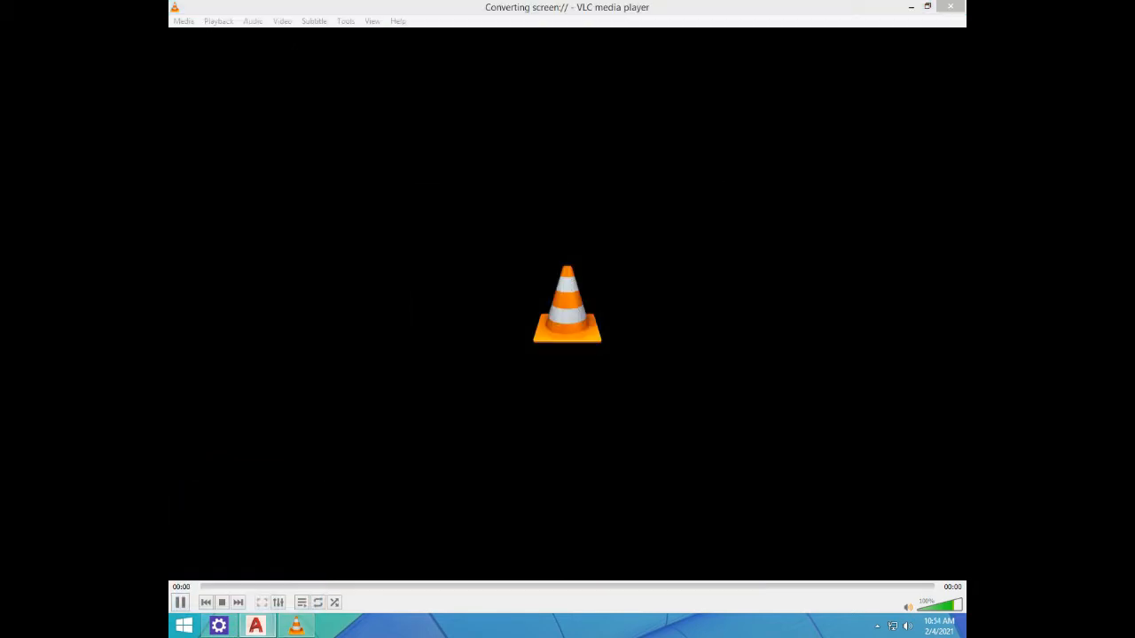
{"action": "mouse_move", "coordinate": [257, 626]}
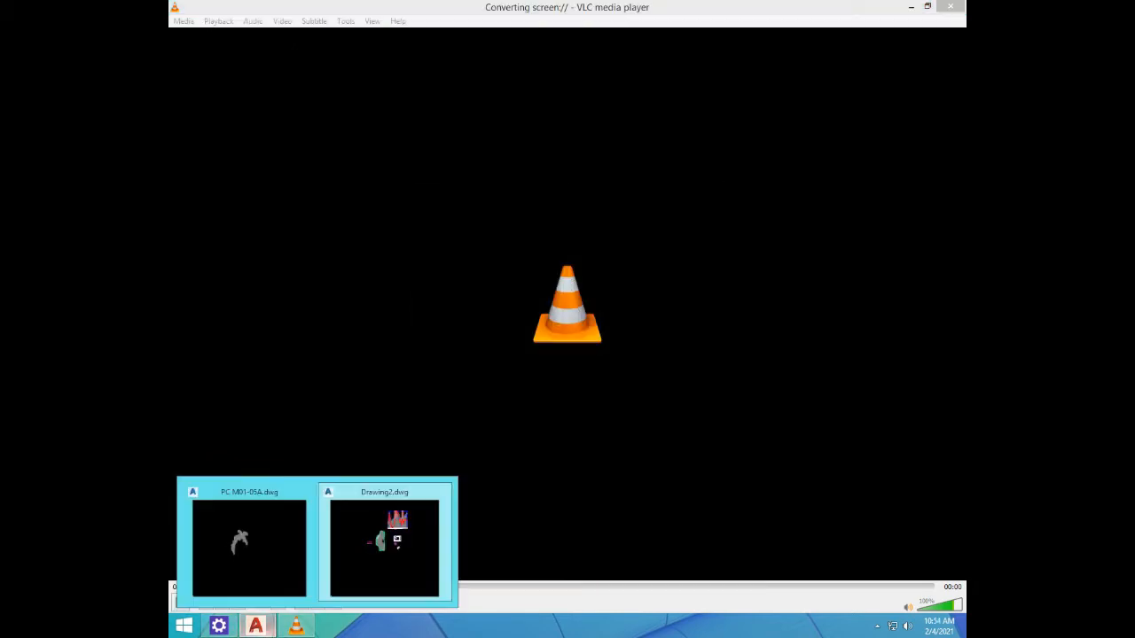
{"action": "left_click", "coordinate": [384, 548]}
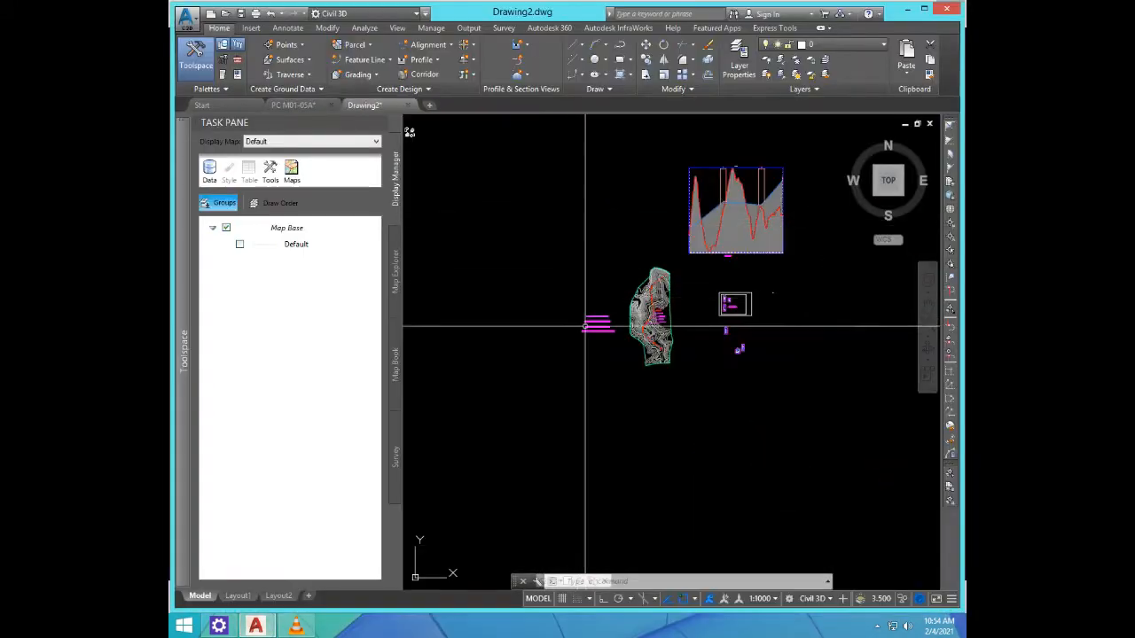
Step: Examine the topic titles beside the plan on contour surface, road corridor, sample lines and centre line cross sections
{"action": "scroll", "coordinate": [520, 317], "scroll_direction": "up", "scroll_amount": 4}
{"action": "scroll", "coordinate": [558, 346], "scroll_direction": "down", "scroll_amount": 2}
{"action": "scroll", "coordinate": [524, 406], "scroll_direction": "up", "scroll_amount": 4}
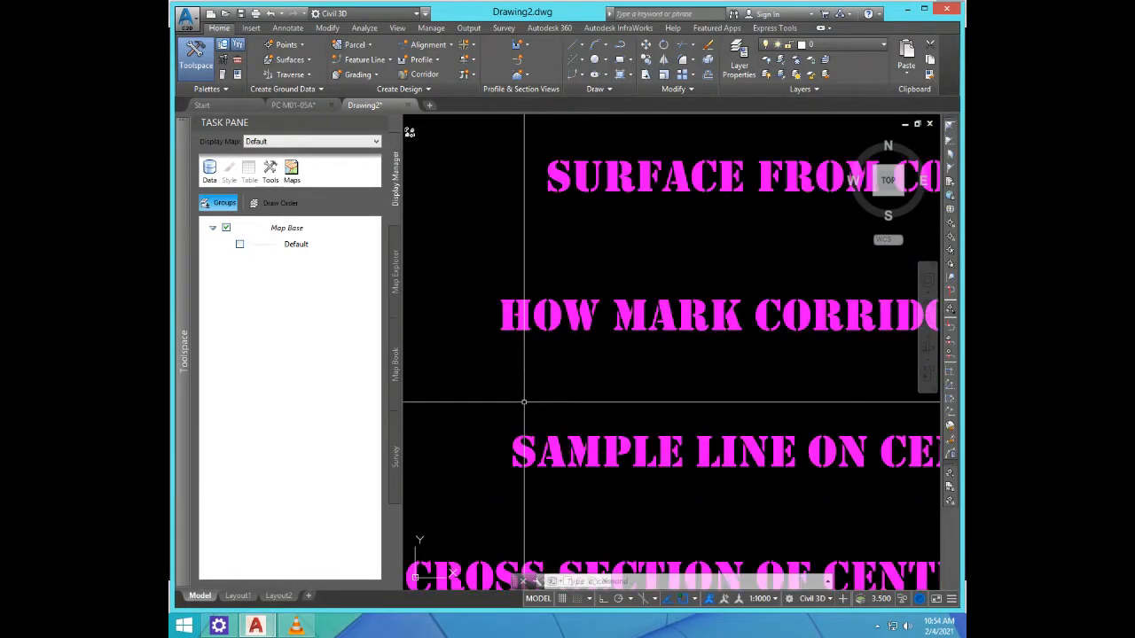
{"action": "scroll", "coordinate": [509, 415], "scroll_direction": "down", "scroll_amount": 4}
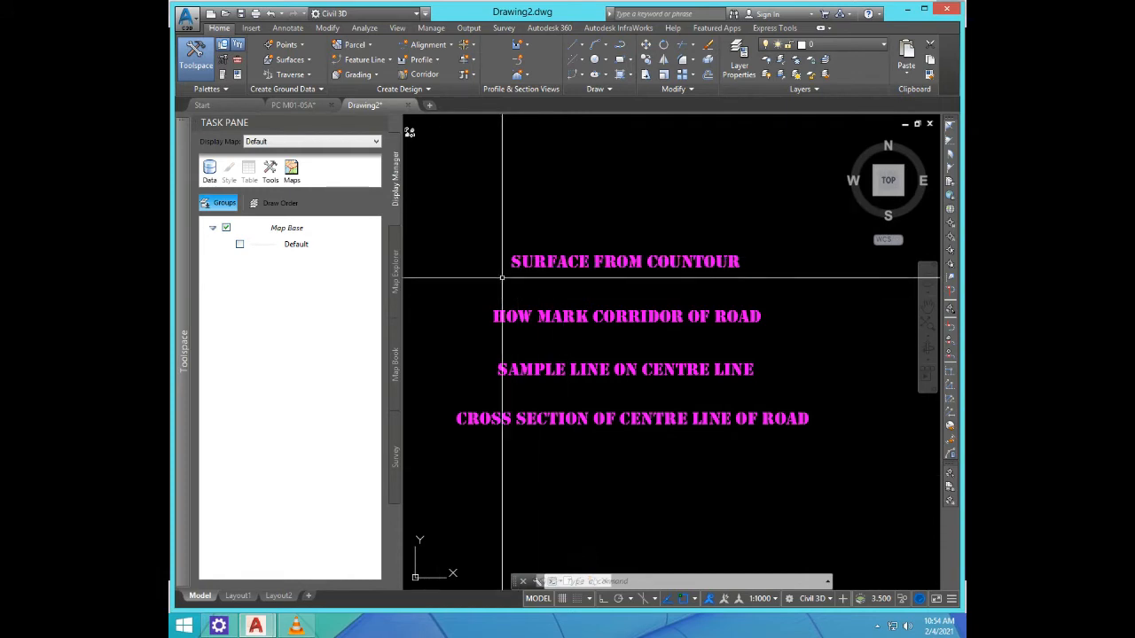
{"action": "scroll", "coordinate": [704, 307], "scroll_direction": "up", "scroll_amount": 2}
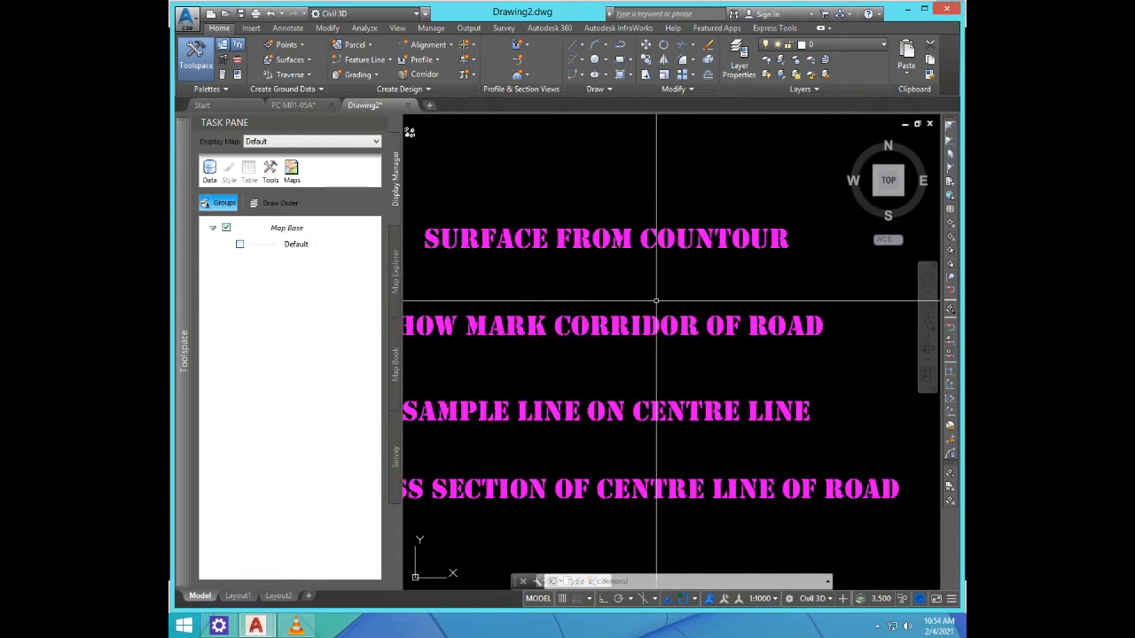
{"action": "scroll", "coordinate": [704, 325], "scroll_direction": "down", "scroll_amount": 2}
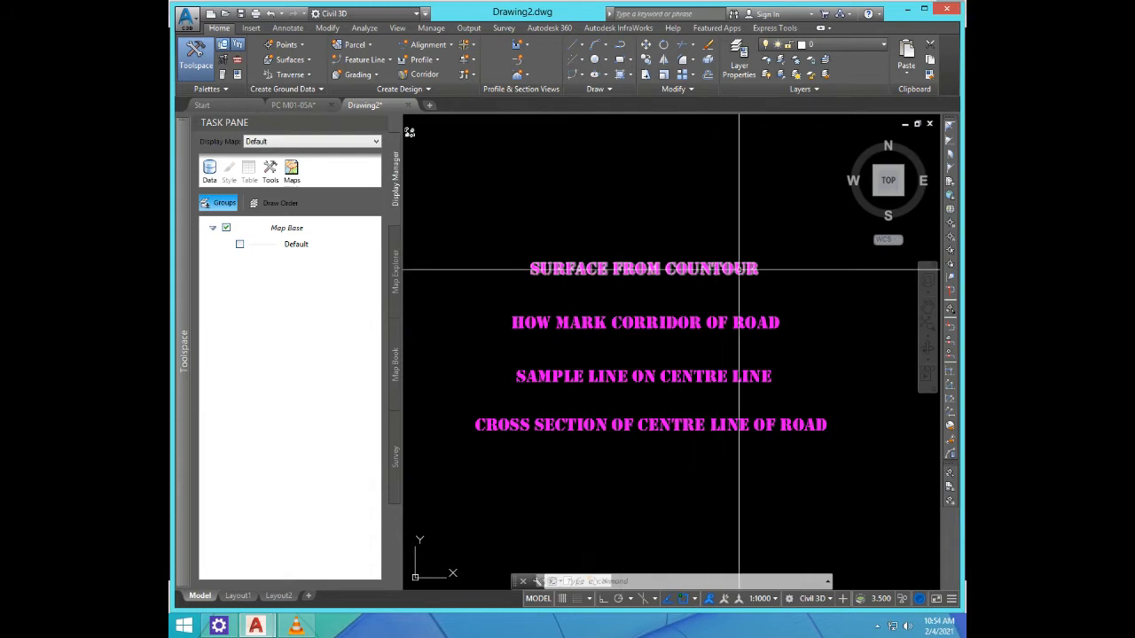
{"action": "scroll", "coordinate": [485, 388], "scroll_direction": "up", "scroll_amount": 2}
{"action": "scroll", "coordinate": [484, 388], "scroll_direction": "down", "scroll_amount": 2}
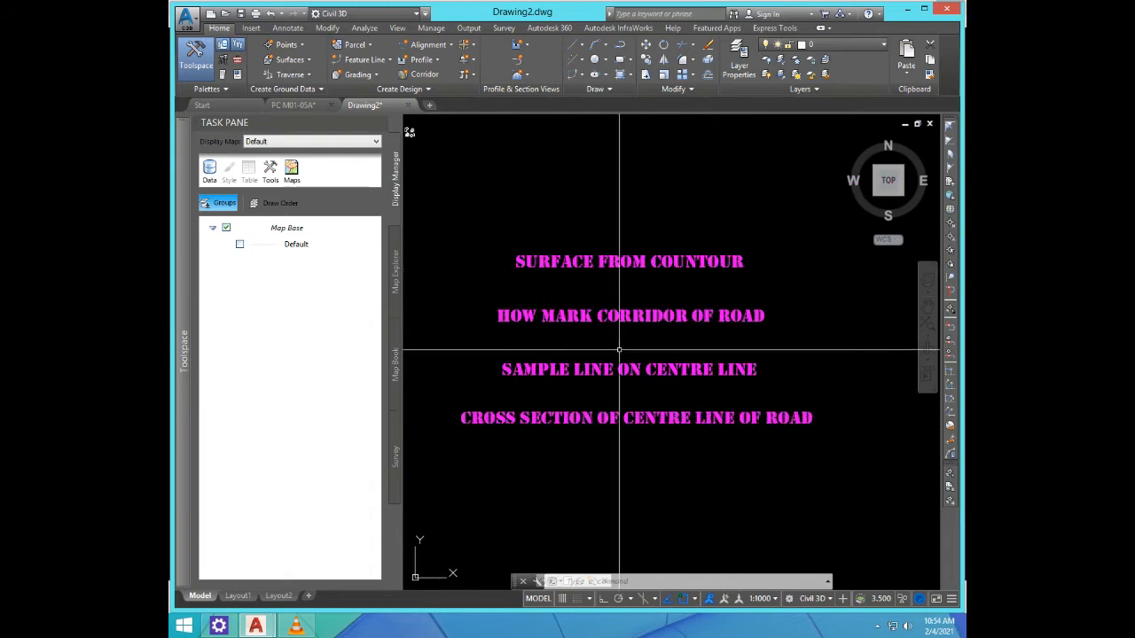
{"action": "scroll", "coordinate": [615, 352], "scroll_direction": "up", "scroll_amount": 2}
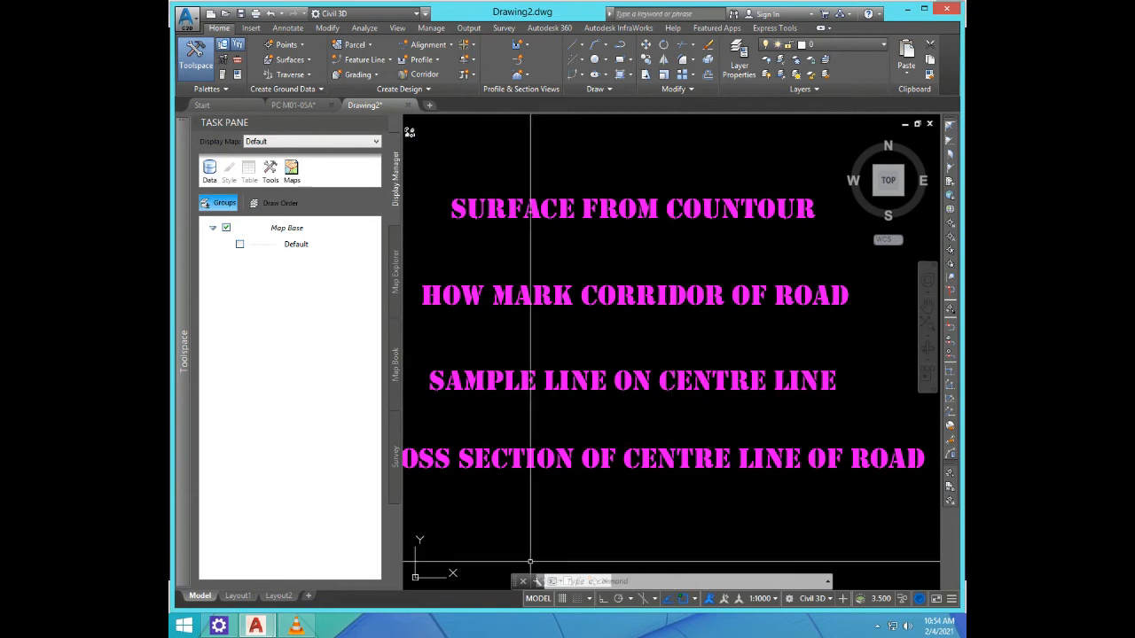
{"action": "scroll", "coordinate": [709, 355], "scroll_direction": "down", "scroll_amount": 2}
{"action": "scroll", "coordinate": [656, 390], "scroll_direction": "up", "scroll_amount": 2}
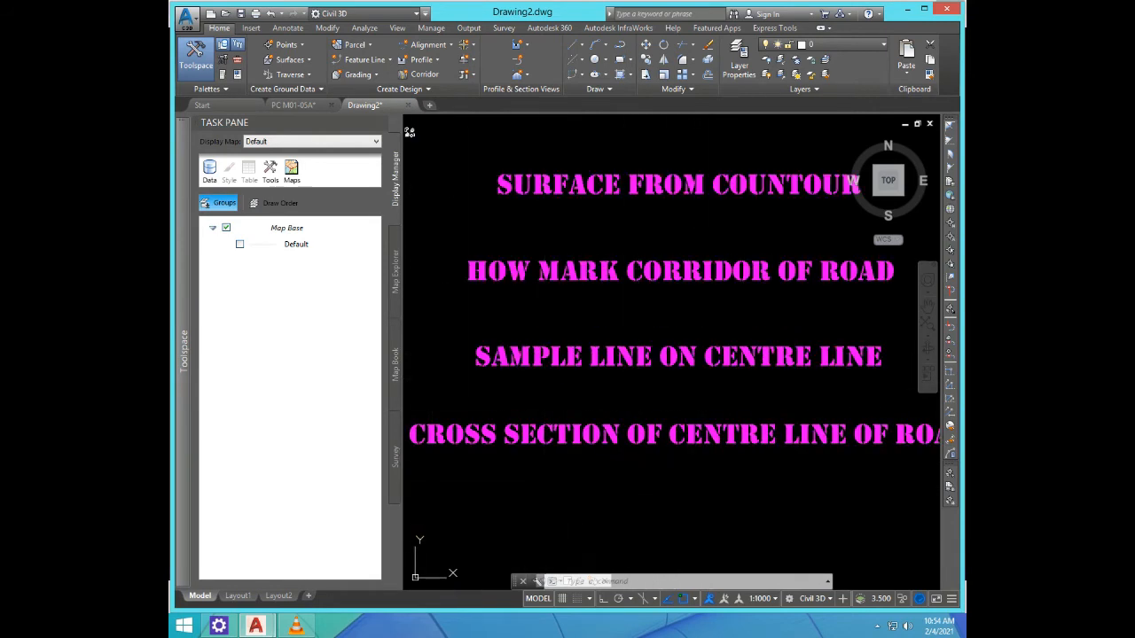
{"action": "scroll", "coordinate": [411, 532], "scroll_direction": "down", "scroll_amount": 2}
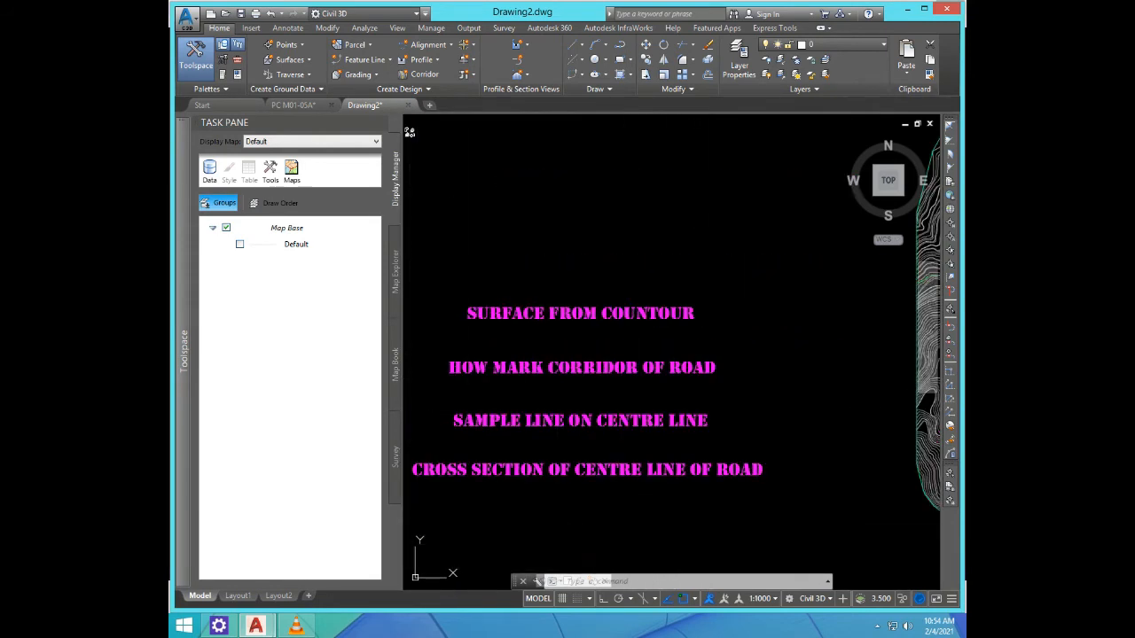
{"action": "scroll", "coordinate": [410, 537], "scroll_direction": "up", "scroll_amount": 2}
{"action": "scroll", "coordinate": [475, 503], "scroll_direction": "down", "scroll_amount": 2}
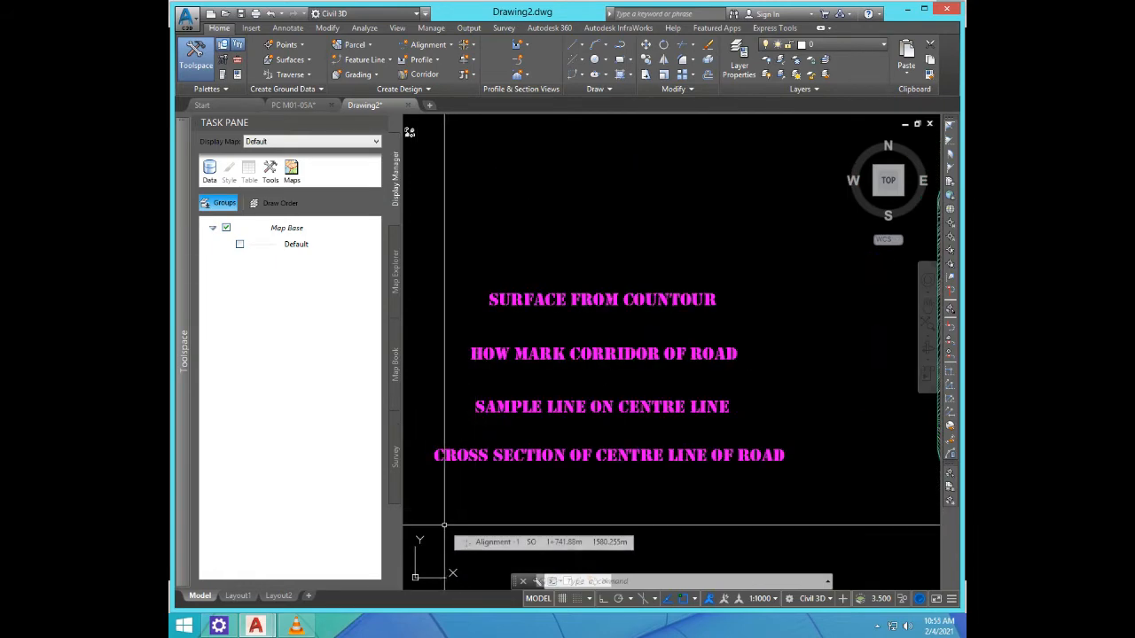
{"action": "scroll", "coordinate": [559, 386], "scroll_direction": "down", "scroll_amount": 4}
{"action": "scroll", "coordinate": [558, 386], "scroll_direction": "up", "scroll_amount": 4}
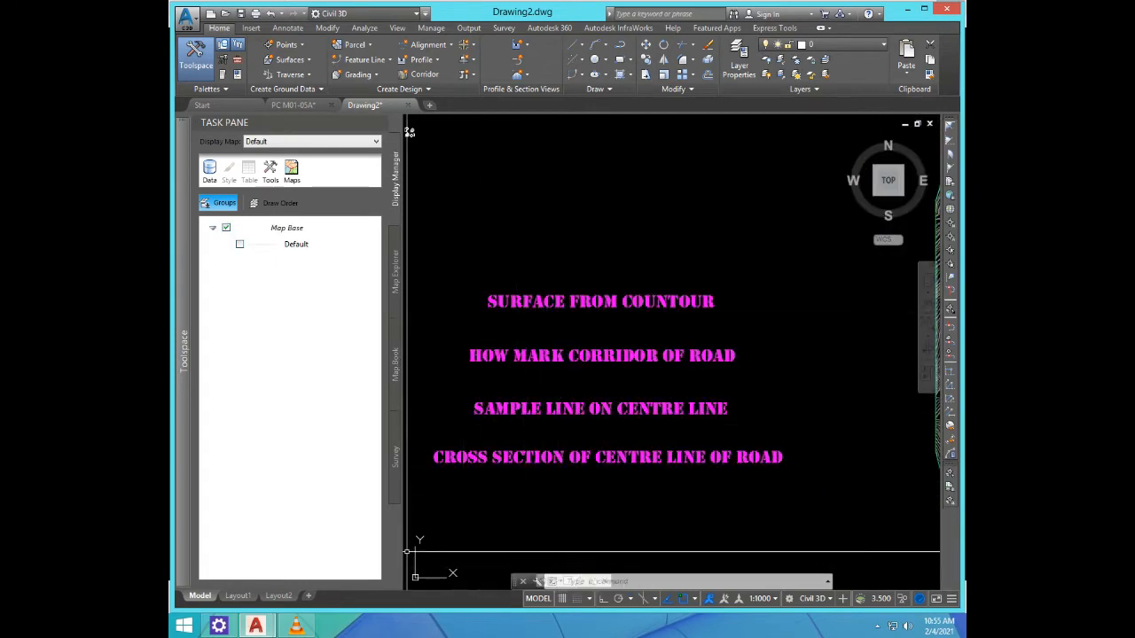
{"action": "scroll", "coordinate": [588, 310], "scroll_direction": "down", "scroll_amount": 5}
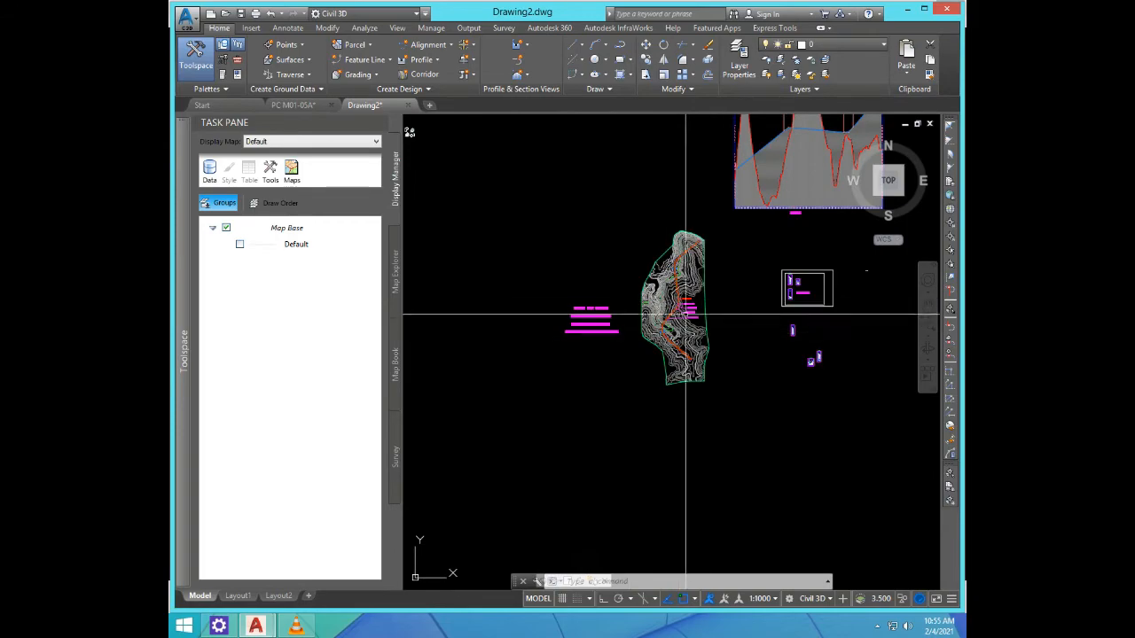
Step: Examine the road's callouts for corridor, centre line, road edge, shoulder and sample line on the contour plan
{"action": "scroll", "coordinate": [686, 315], "scroll_direction": "up", "scroll_amount": 6}
{"action": "scroll", "coordinate": [686, 315], "scroll_direction": "up", "scroll_amount": 2}
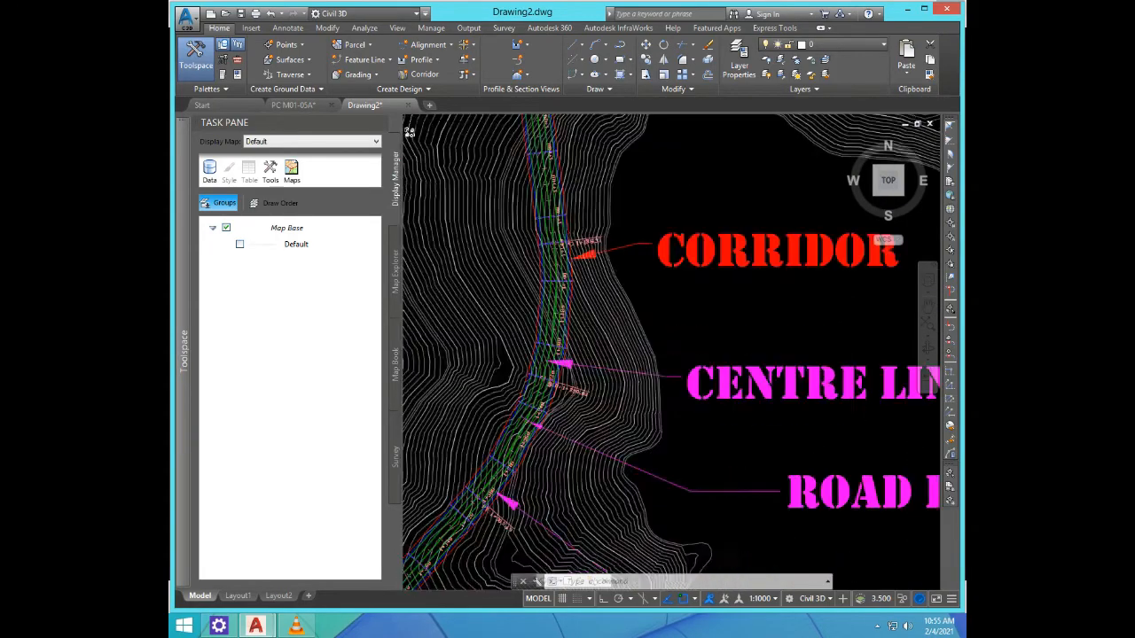
{"action": "scroll", "coordinate": [564, 240], "scroll_direction": "up", "scroll_amount": 4}
{"action": "scroll", "coordinate": [564, 241], "scroll_direction": "down", "scroll_amount": 2}
{"action": "scroll", "coordinate": [564, 241], "scroll_direction": "down", "scroll_amount": 4}
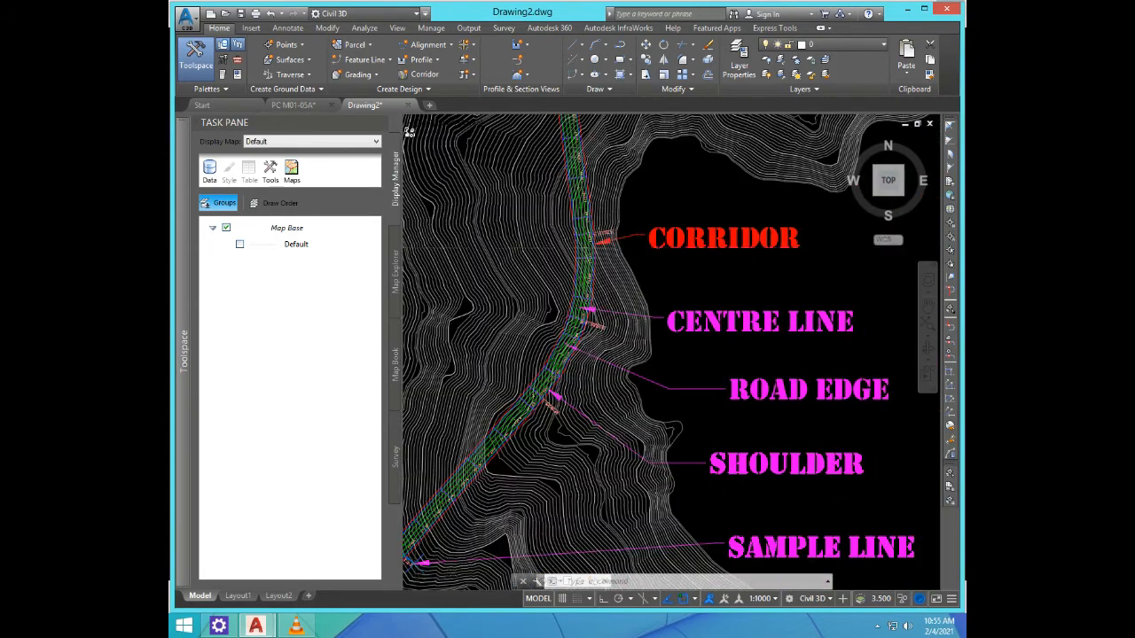
{"action": "scroll", "coordinate": [589, 253], "scroll_direction": "up", "scroll_amount": 2}
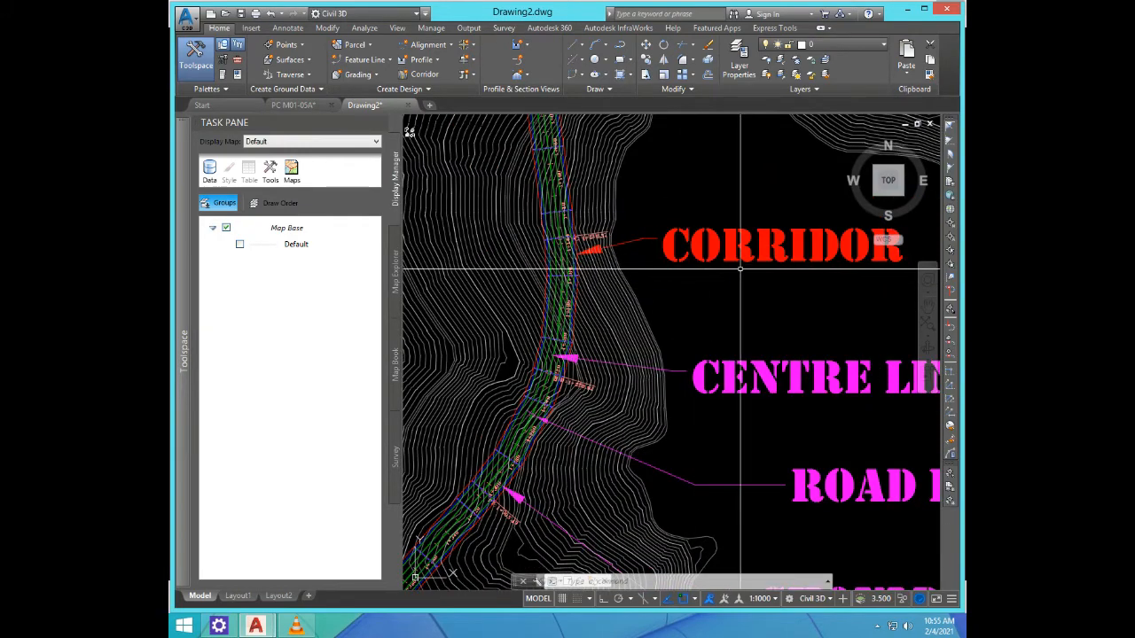
{"action": "scroll", "coordinate": [620, 298], "scroll_direction": "down", "scroll_amount": 2}
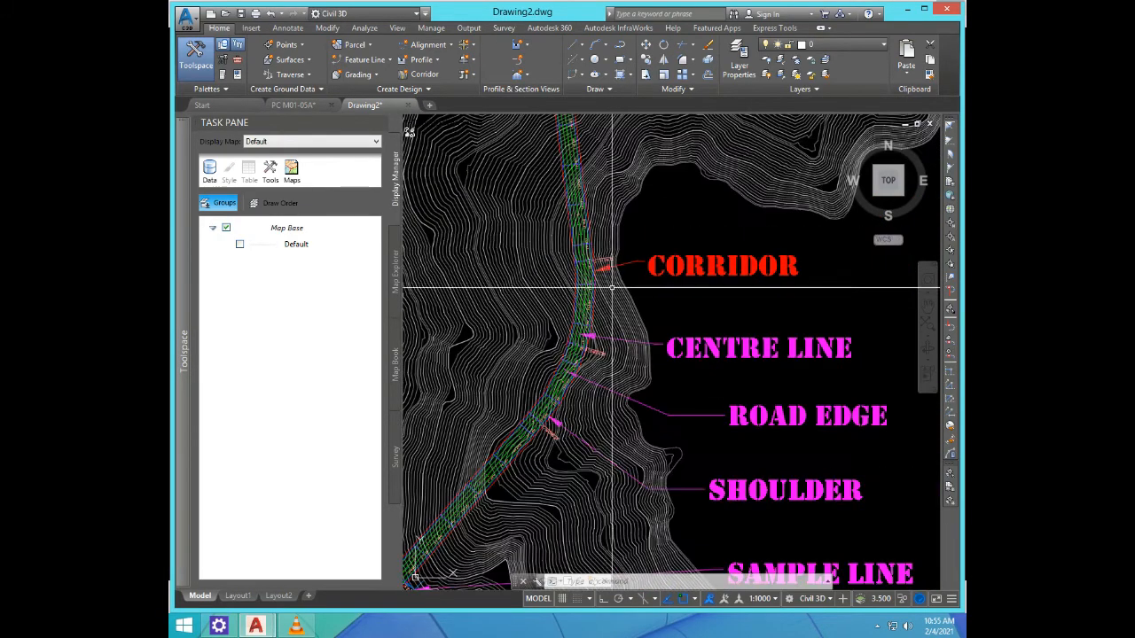
{"action": "scroll", "coordinate": [625, 373], "scroll_direction": "up", "scroll_amount": 4}
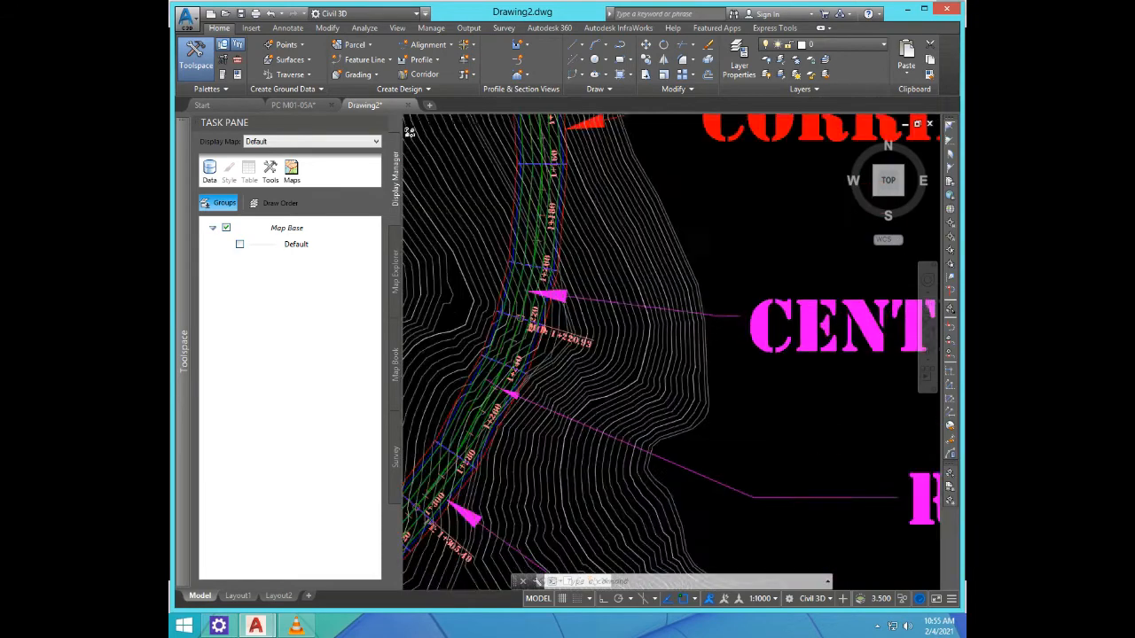
{"action": "scroll", "coordinate": [535, 266], "scroll_direction": "up", "scroll_amount": 2}
{"action": "scroll", "coordinate": [536, 282], "scroll_direction": "down", "scroll_amount": 3}
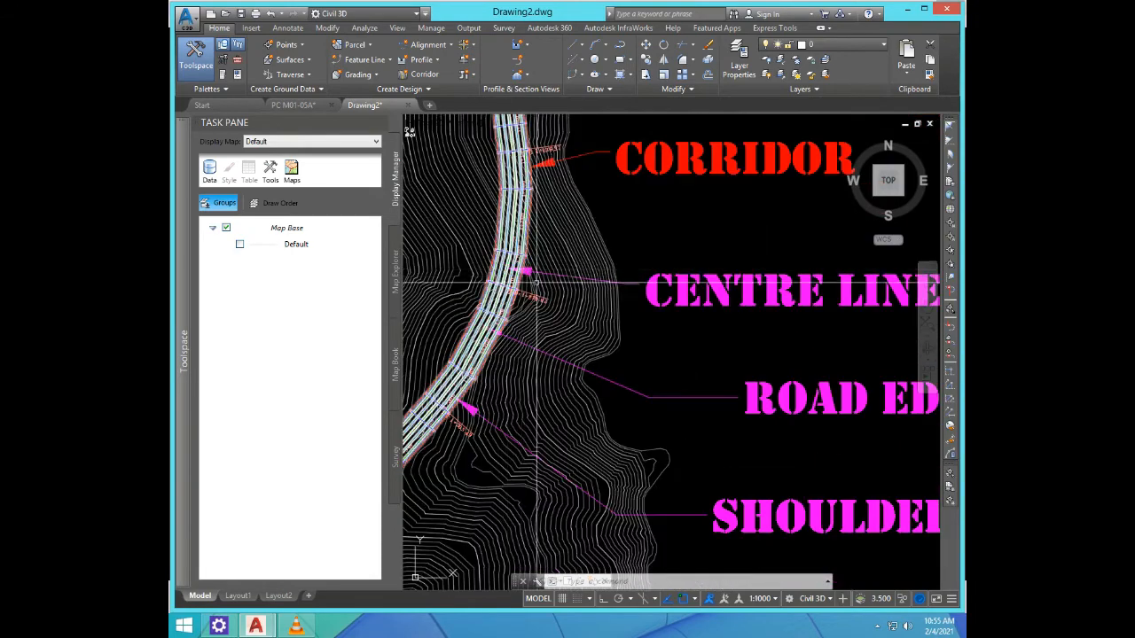
{"action": "scroll", "coordinate": [652, 318], "scroll_direction": "down", "scroll_amount": 1}
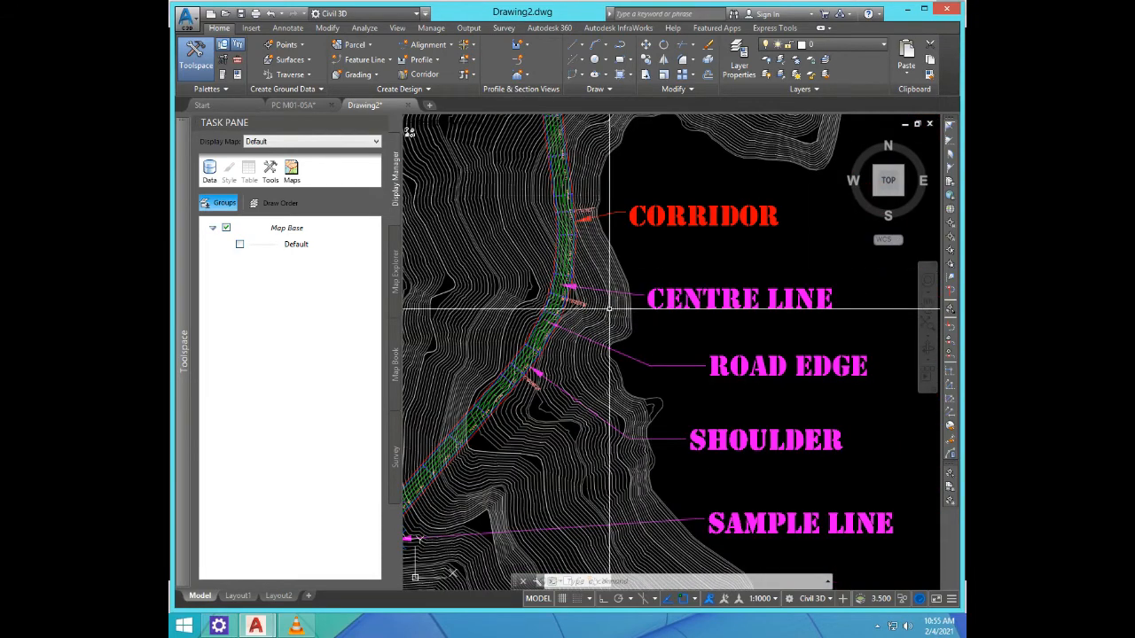
{"action": "scroll", "coordinate": [609, 310], "scroll_direction": "up", "scroll_amount": 4}
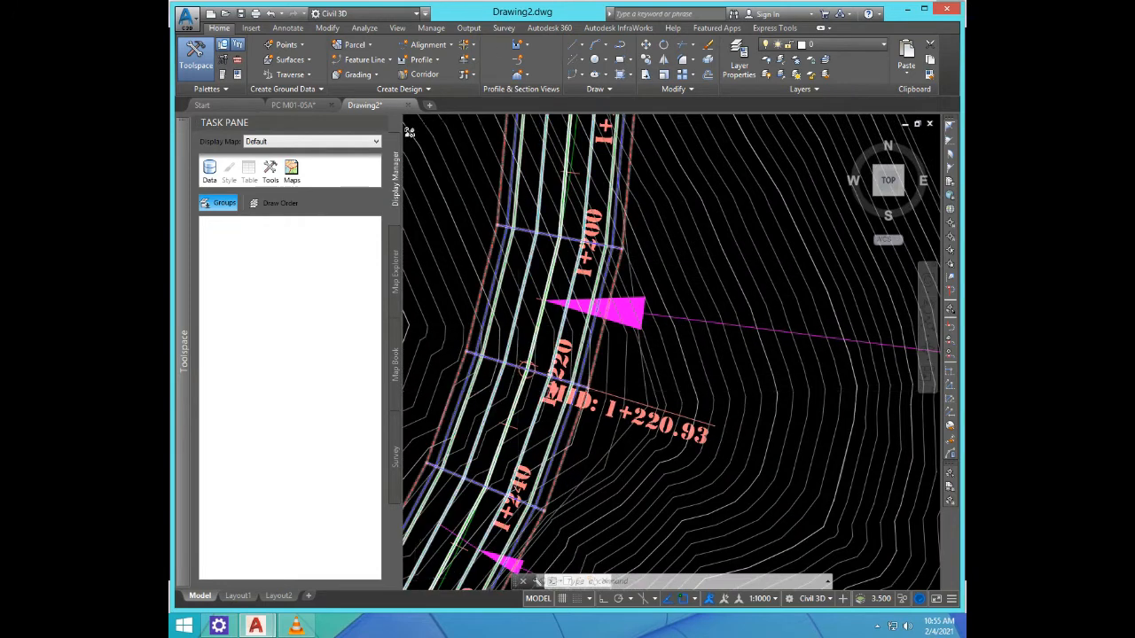
{"action": "scroll", "coordinate": [527, 368], "scroll_direction": "up", "scroll_amount": 3}
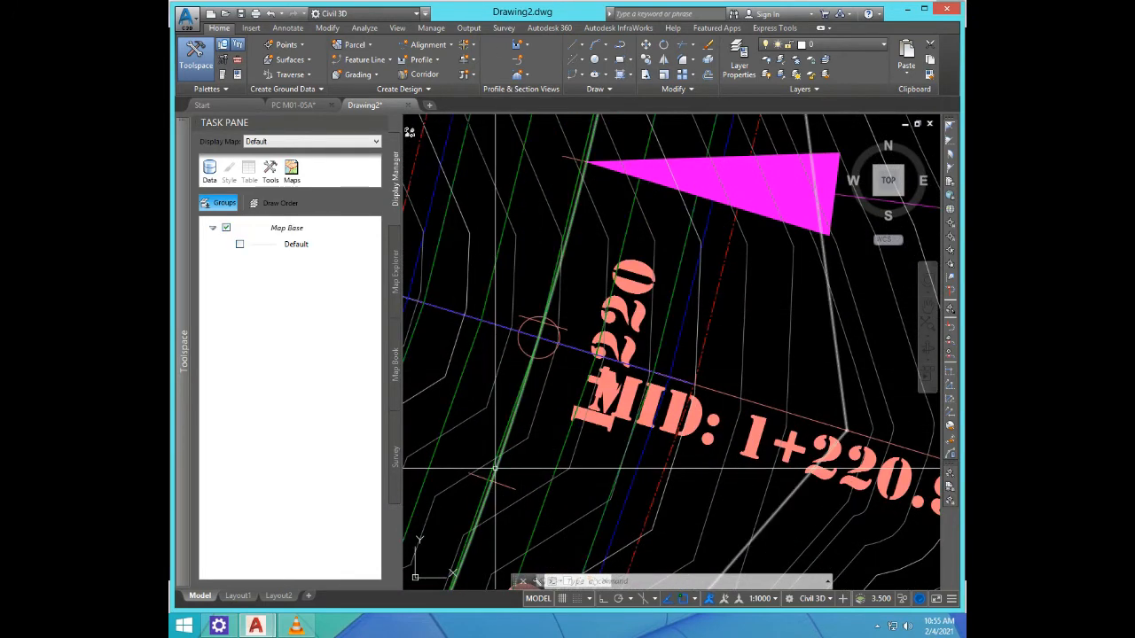
Step: Regenerate the drawing and select the road's centre line alignment near the 1+220 station
{"action": "type", "text": "RE"}
{"action": "key", "text": "Return"}
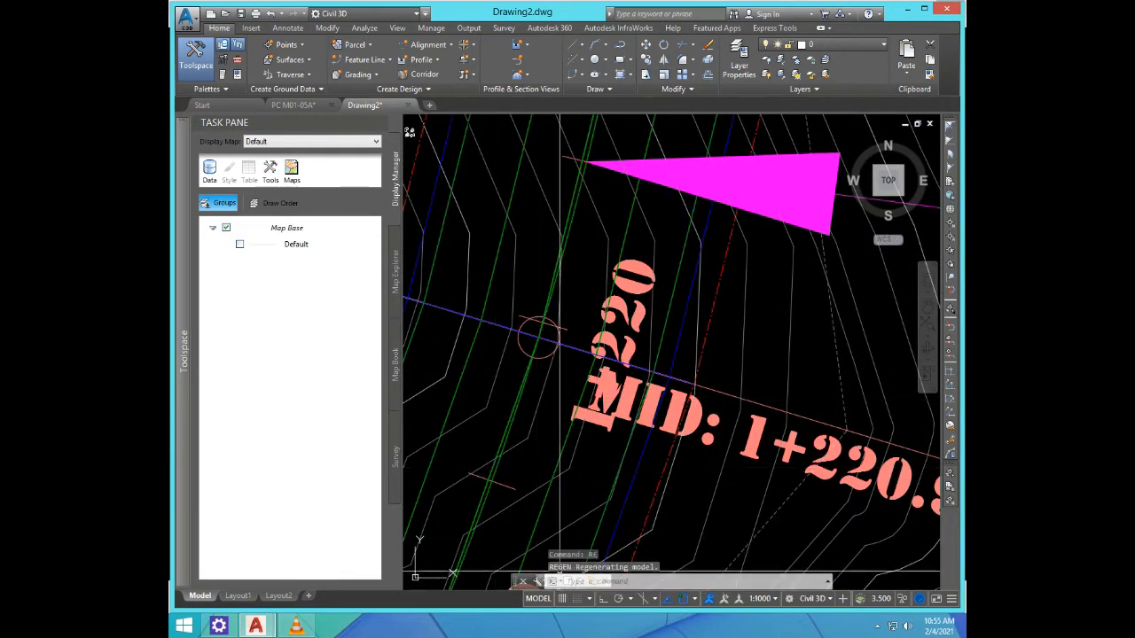
{"action": "left_click", "coordinate": [503, 502]}
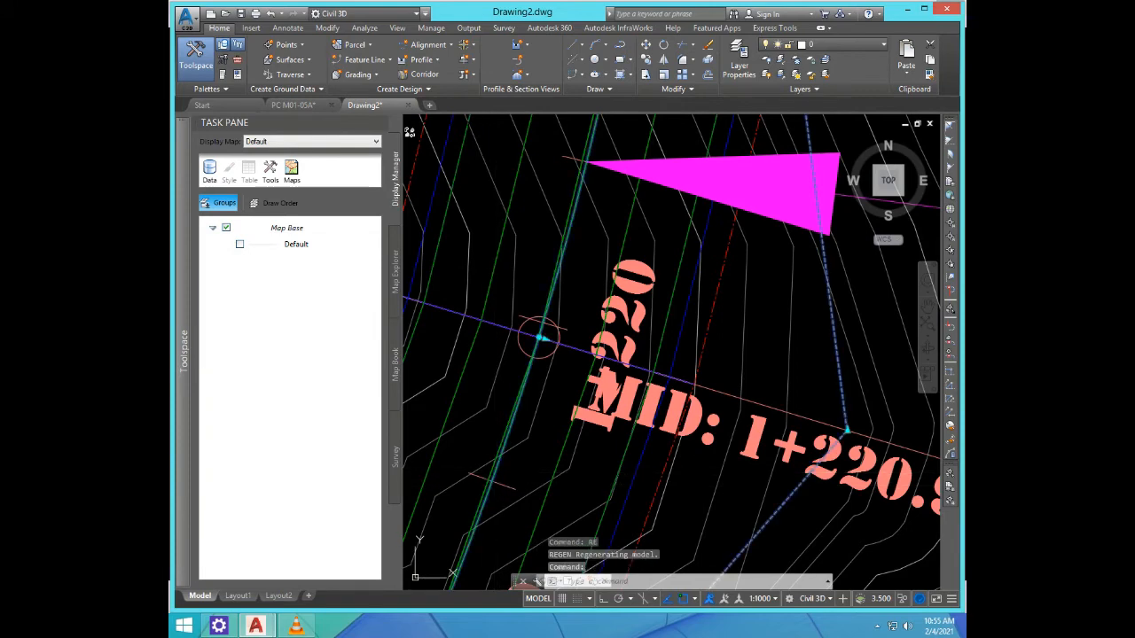
{"action": "double_click", "coordinate": [539, 339]}
{"action": "scroll", "coordinate": [539, 339], "scroll_direction": "down", "scroll_amount": 1}
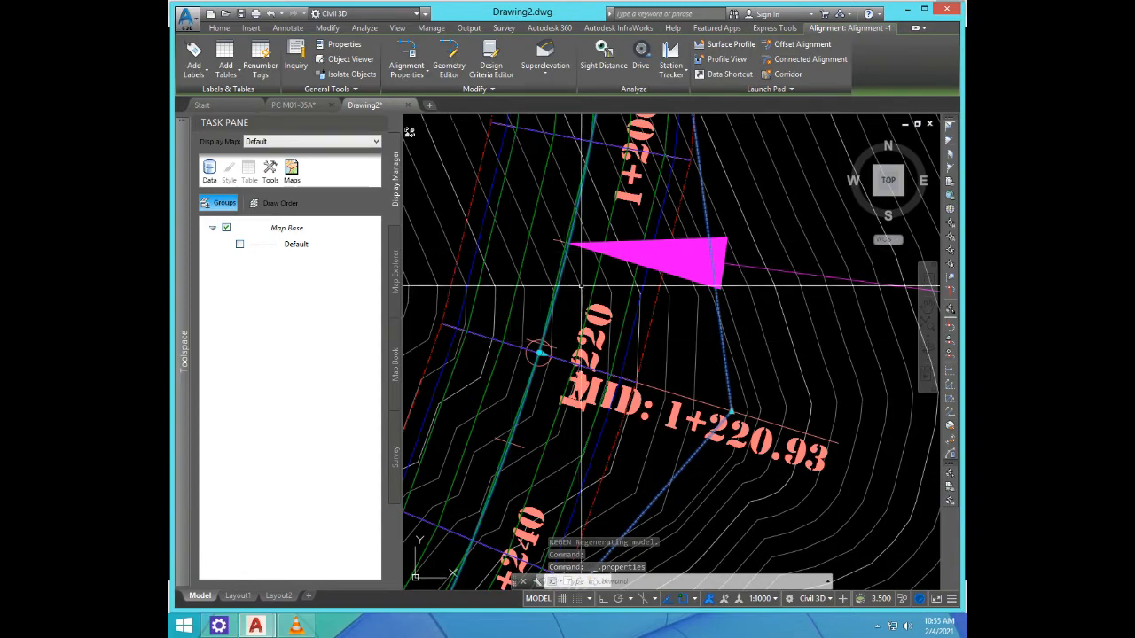
Step: Examine the selected centre line alignment along the road, including the station labels at its start and end points
{"action": "scroll", "coordinate": [581, 286], "scroll_direction": "down", "scroll_amount": 5}
{"action": "scroll", "coordinate": [585, 312], "scroll_direction": "down", "scroll_amount": 4}
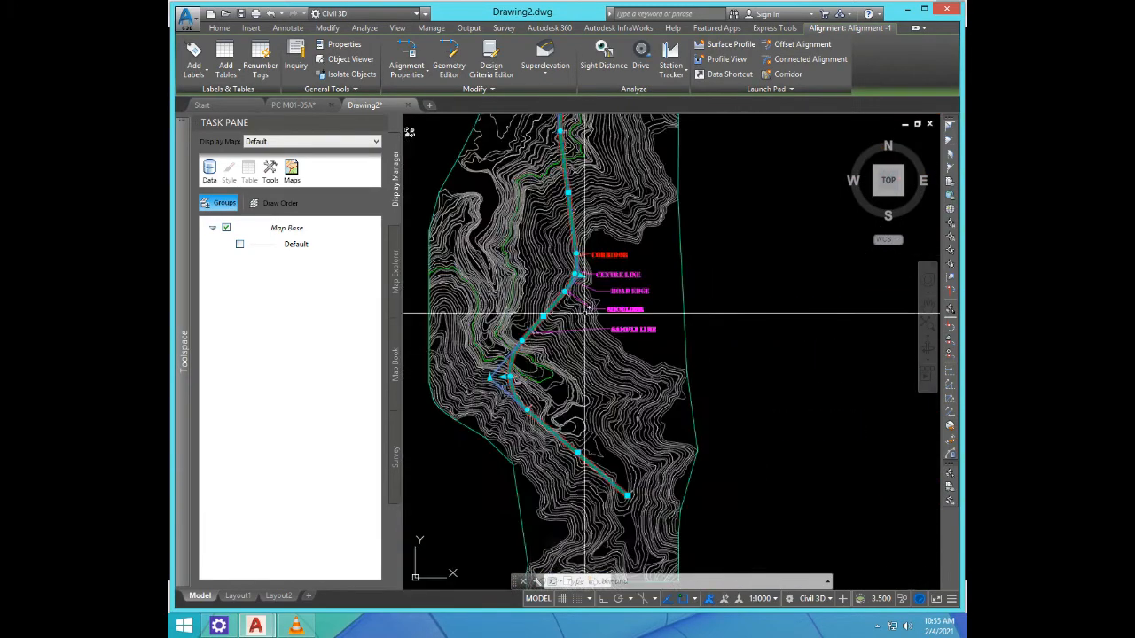
{"action": "scroll", "coordinate": [576, 439], "scroll_direction": "down", "scroll_amount": 2}
{"action": "scroll", "coordinate": [578, 308], "scroll_direction": "up", "scroll_amount": 4}
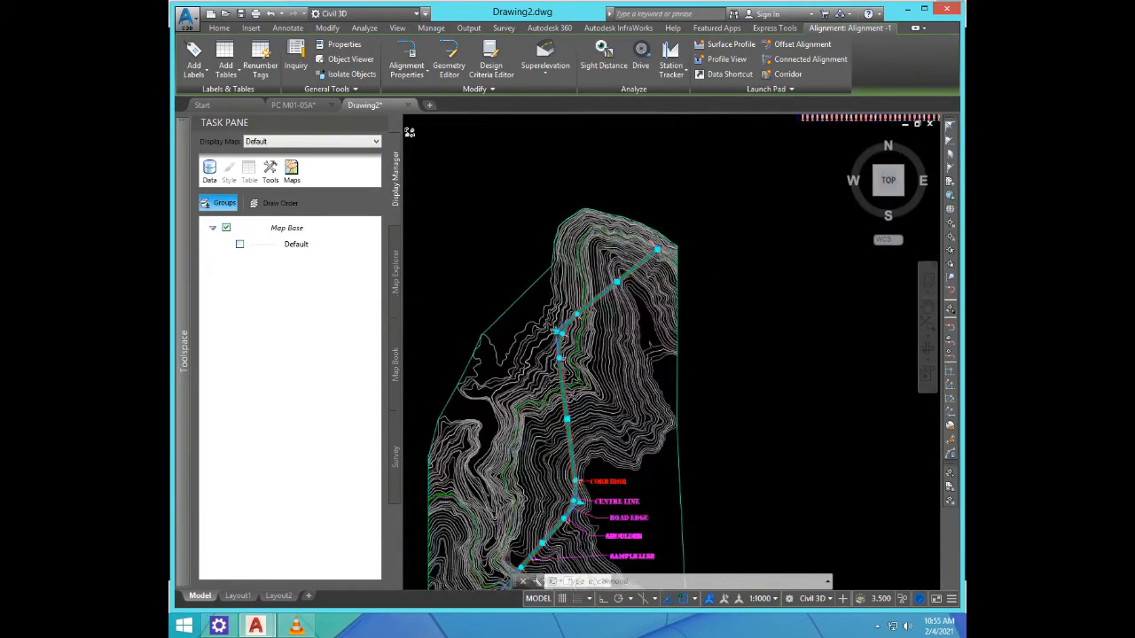
{"action": "scroll", "coordinate": [573, 318], "scroll_direction": "down", "scroll_amount": 2}
{"action": "scroll", "coordinate": [647, 258], "scroll_direction": "up", "scroll_amount": 6}
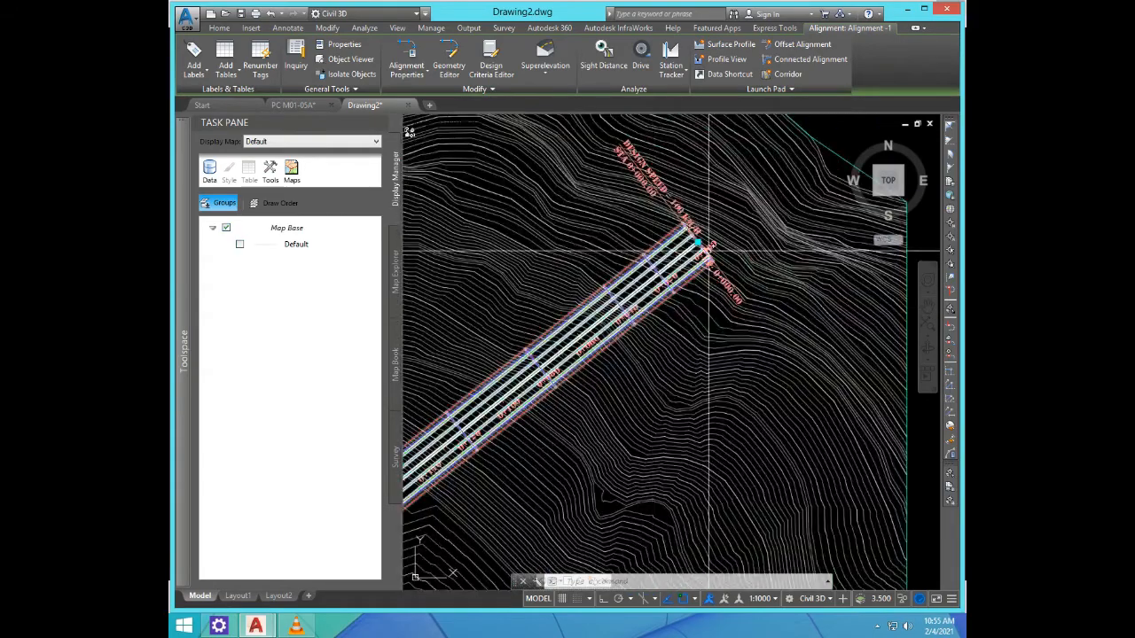
{"action": "scroll", "coordinate": [685, 213], "scroll_direction": "down", "scroll_amount": 3}
{"action": "scroll", "coordinate": [685, 212], "scroll_direction": "down", "scroll_amount": 6}
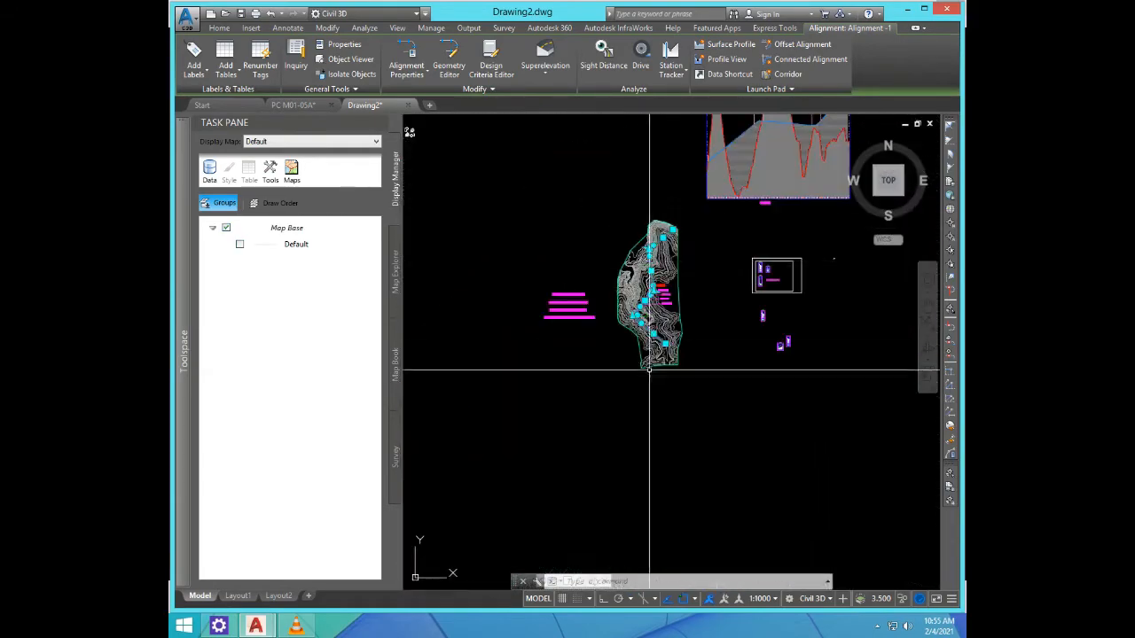
{"action": "scroll", "coordinate": [656, 342], "scroll_direction": "up", "scroll_amount": 10}
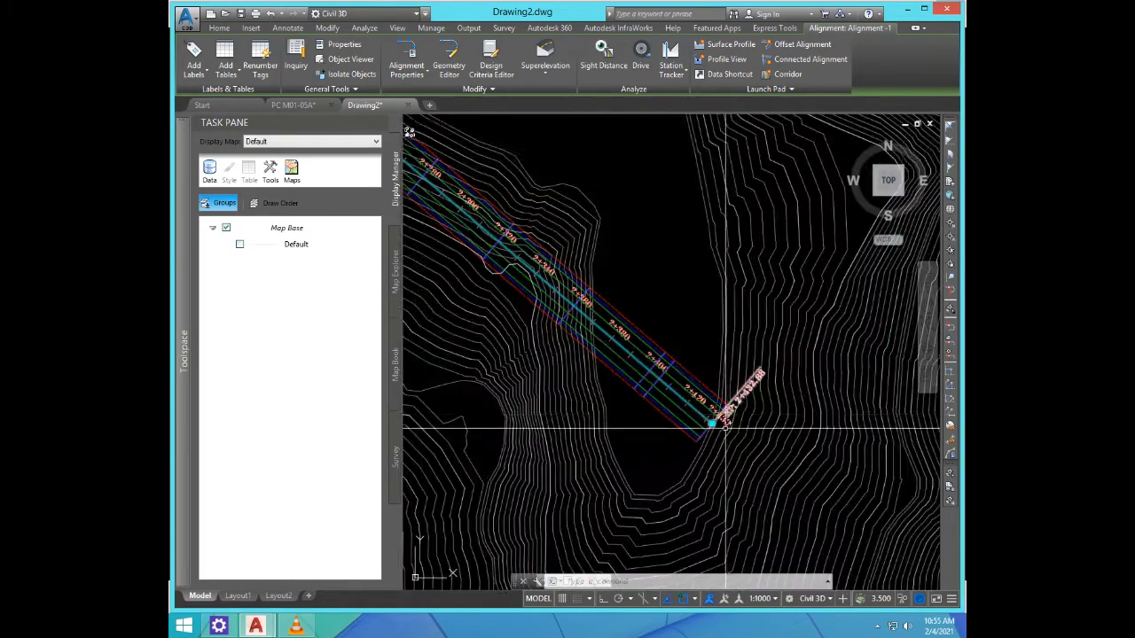
{"action": "scroll", "coordinate": [762, 410], "scroll_direction": "up", "scroll_amount": 4}
{"action": "scroll", "coordinate": [797, 346], "scroll_direction": "down", "scroll_amount": 2}
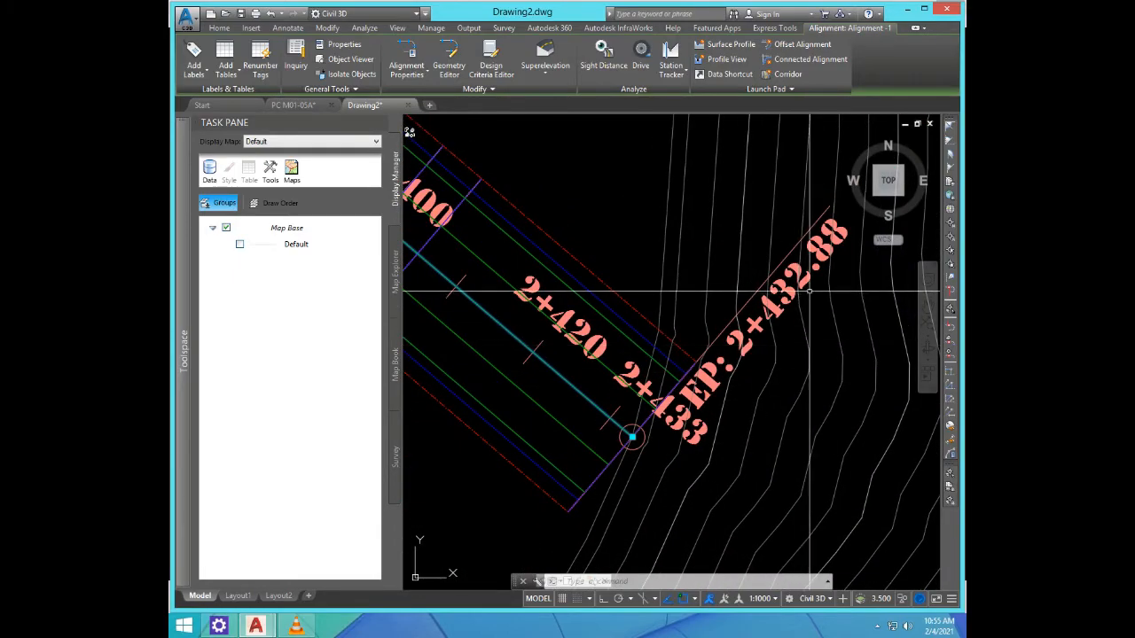
Step: Review the selected centre line alignment over the contour plan and clear the selection near the corridor and centre line callouts
{"action": "scroll", "coordinate": [686, 427], "scroll_direction": "down", "scroll_amount": 8}
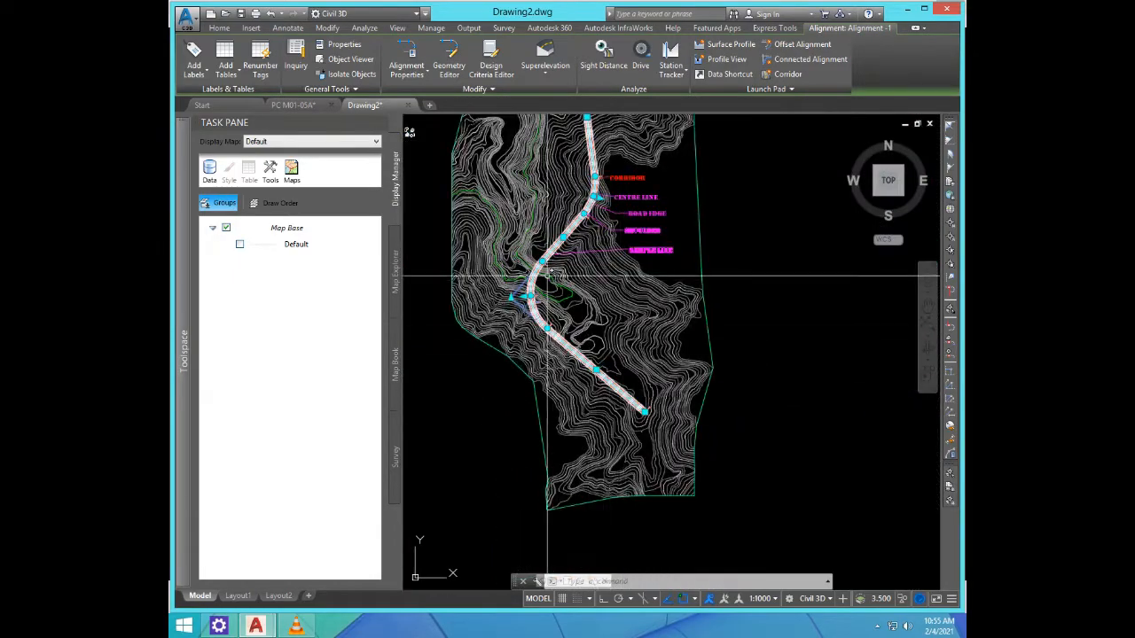
{"action": "scroll", "coordinate": [541, 312], "scroll_direction": "up", "scroll_amount": 5}
{"action": "scroll", "coordinate": [633, 235], "scroll_direction": "down", "scroll_amount": 5}
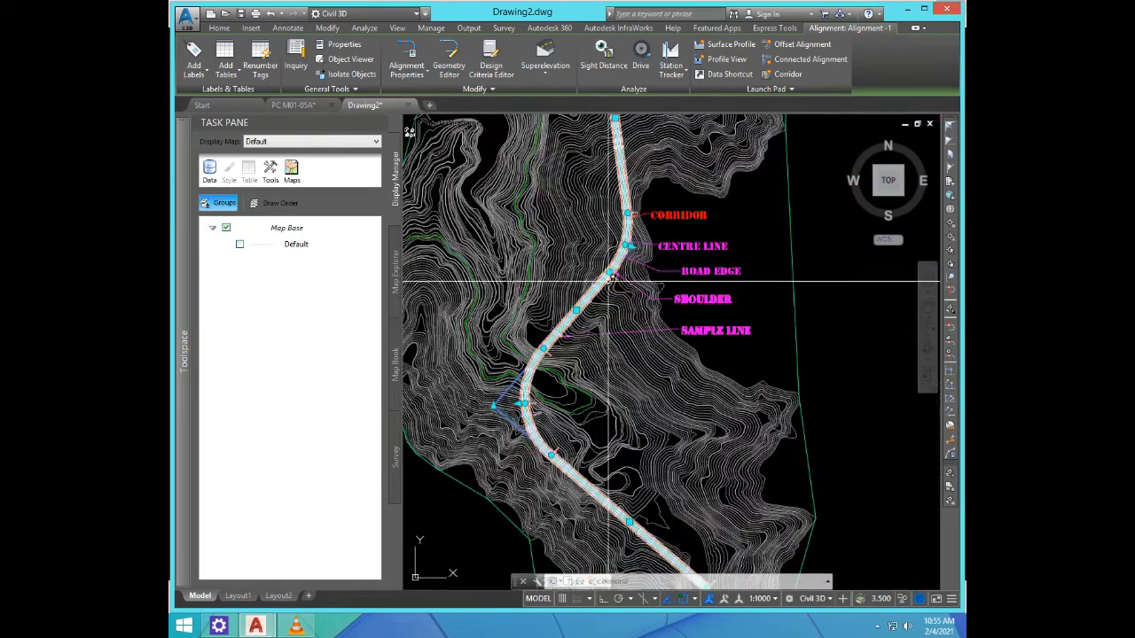
{"action": "scroll", "coordinate": [633, 235], "scroll_direction": "up", "scroll_amount": 4}
{"action": "scroll", "coordinate": [624, 255], "scroll_direction": "up", "scroll_amount": 3}
{"action": "scroll", "coordinate": [584, 228], "scroll_direction": "down", "scroll_amount": 3}
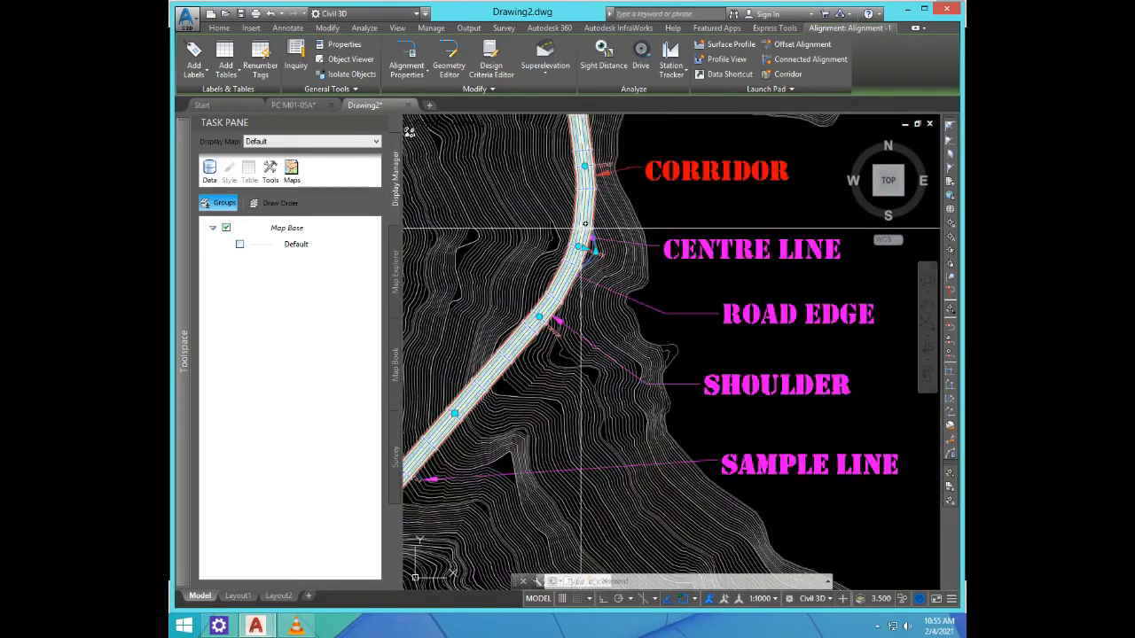
{"action": "key", "text": "Escape"}
{"action": "scroll", "coordinate": [780, 326], "scroll_direction": "up", "scroll_amount": 2}
{"action": "scroll", "coordinate": [755, 324], "scroll_direction": "down", "scroll_amount": 2}
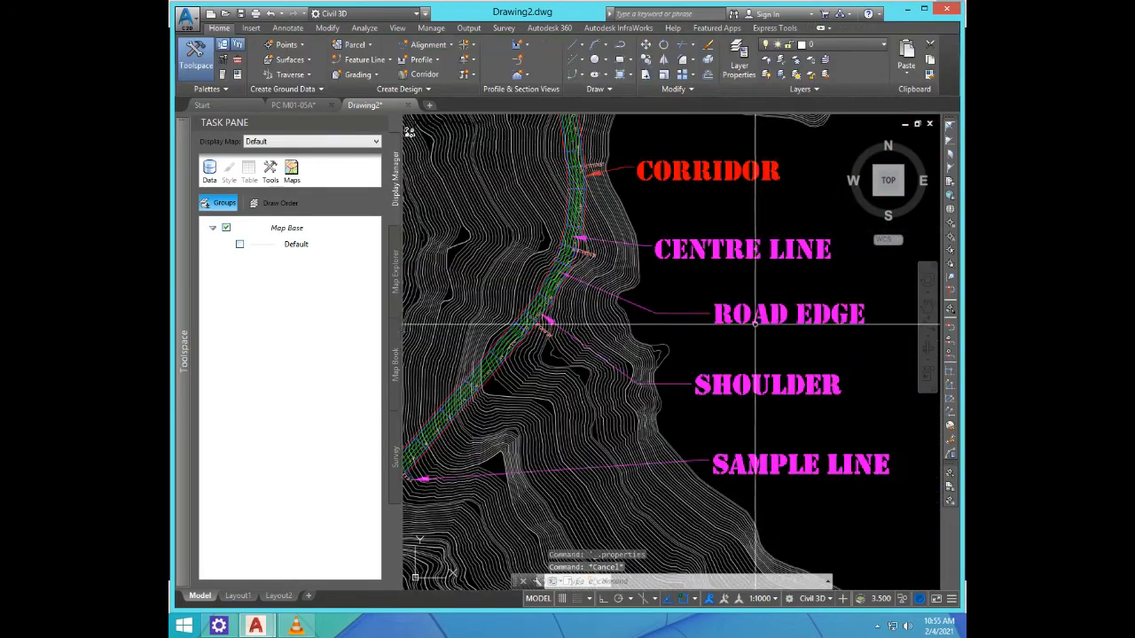
Step: Examine where the road edge, shoulder and sample line leaders point along the road between stations 1+240 and 1+513.25
{"action": "scroll", "coordinate": [572, 276], "scroll_direction": "up", "scroll_amount": 6}
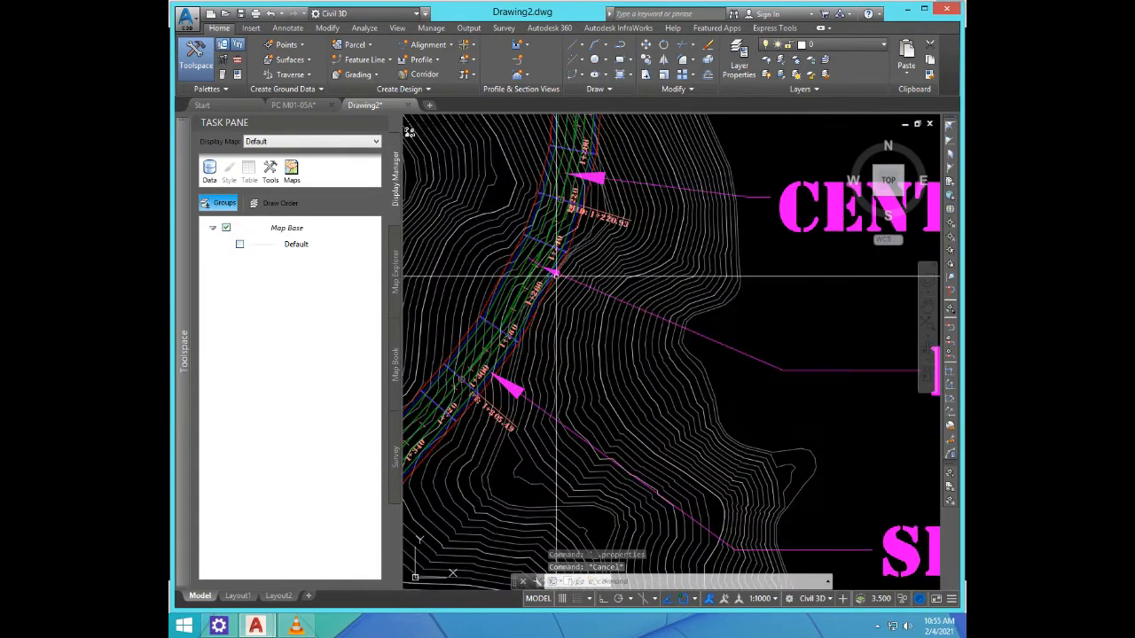
{"action": "scroll", "coordinate": [545, 239], "scroll_direction": "up", "scroll_amount": 4}
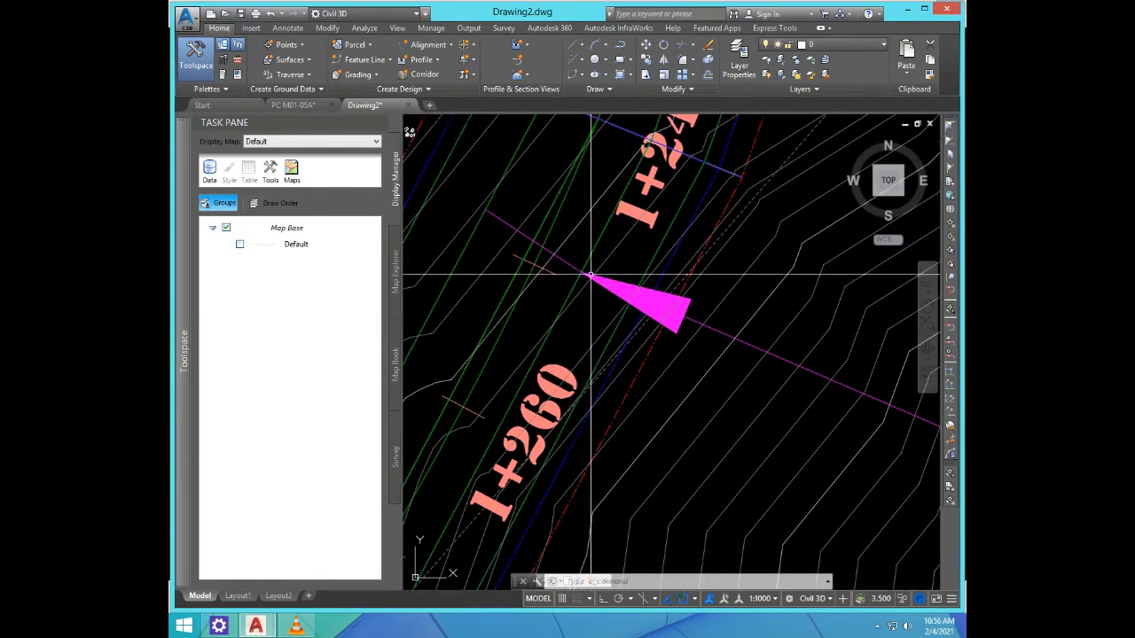
{"action": "scroll", "coordinate": [590, 276], "scroll_direction": "down", "scroll_amount": 8}
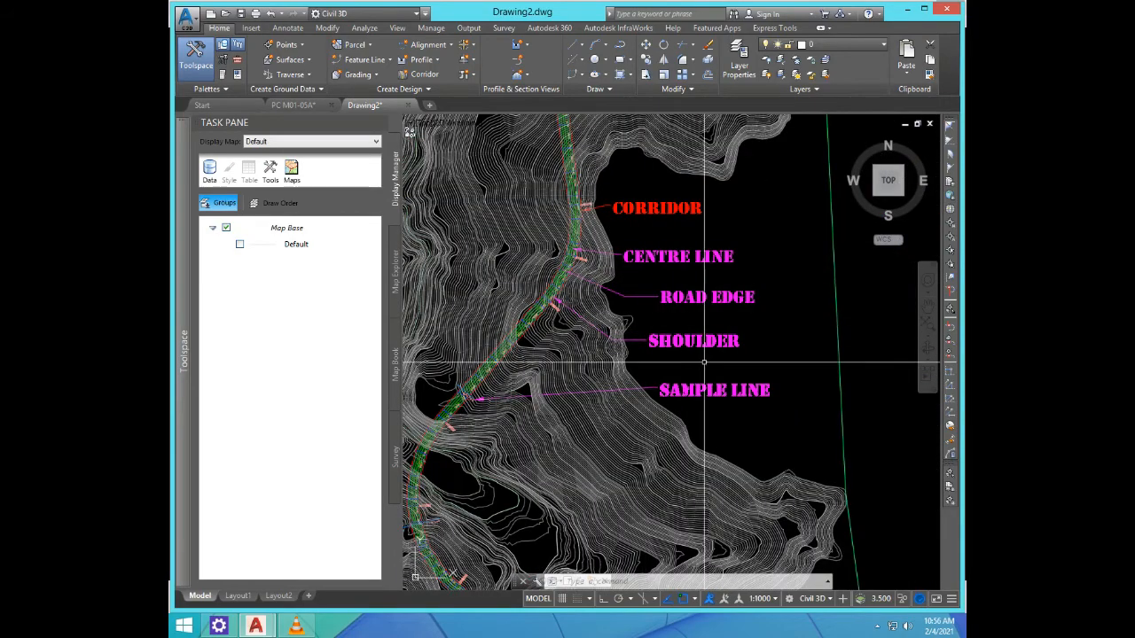
{"action": "scroll", "coordinate": [654, 350], "scroll_direction": "up", "scroll_amount": 4}
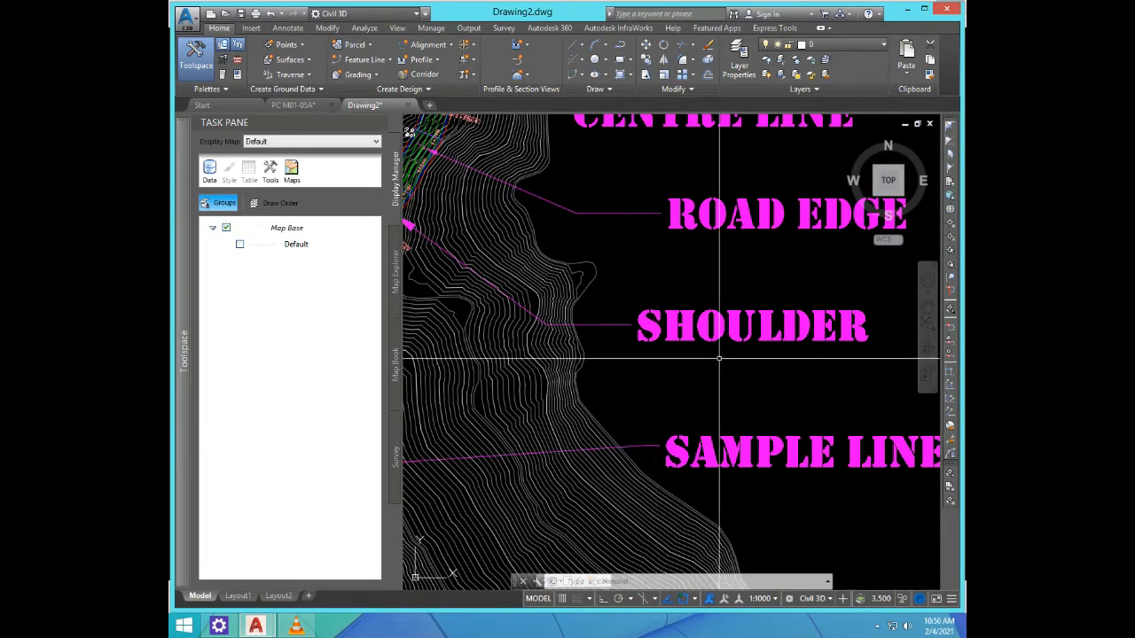
{"action": "scroll", "coordinate": [608, 304], "scroll_direction": "down", "scroll_amount": 5}
{"action": "scroll", "coordinate": [540, 312], "scroll_direction": "up", "scroll_amount": 5}
{"action": "scroll", "coordinate": [513, 284], "scroll_direction": "up", "scroll_amount": 3}
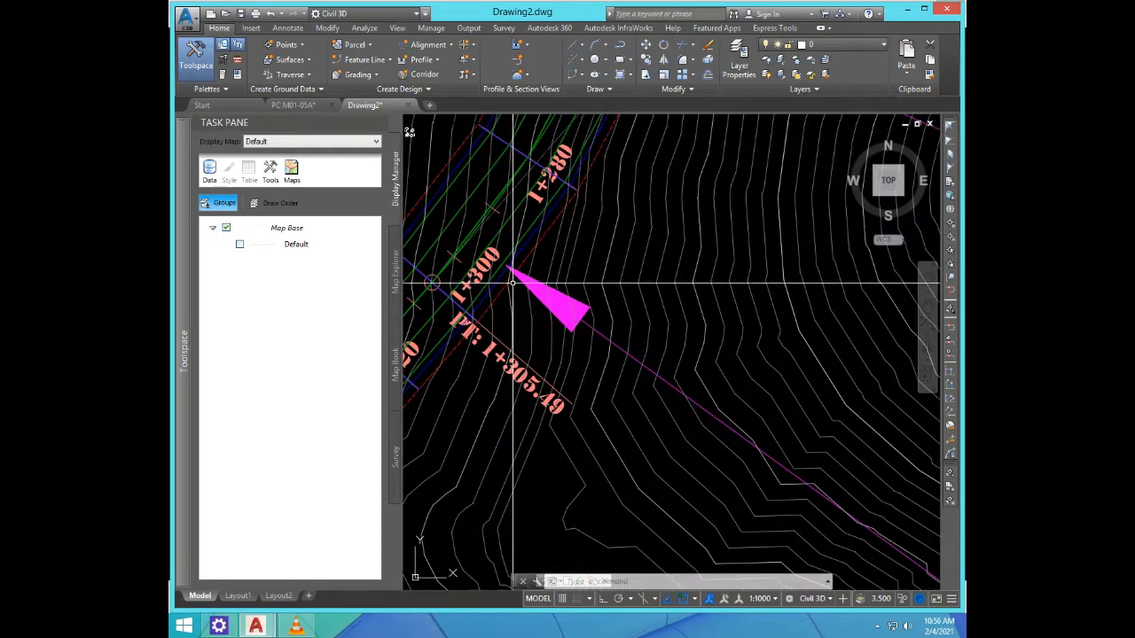
{"action": "scroll", "coordinate": [506, 261], "scroll_direction": "down", "scroll_amount": 6}
{"action": "scroll", "coordinate": [502, 257], "scroll_direction": "down", "scroll_amount": 4}
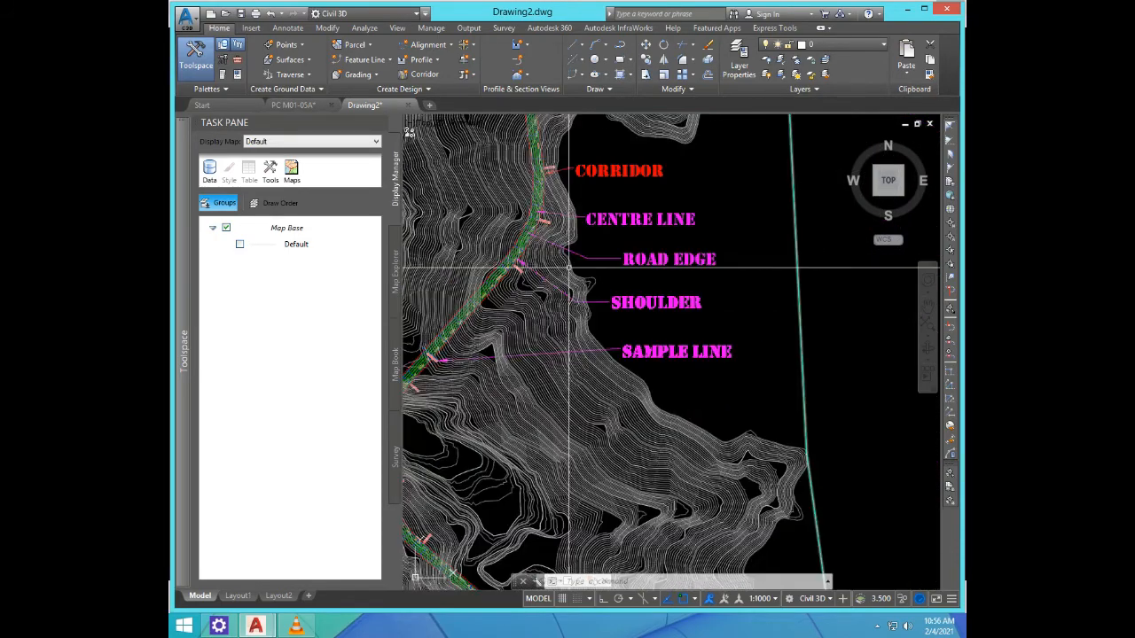
{"action": "scroll", "coordinate": [507, 322], "scroll_direction": "up", "scroll_amount": 6}
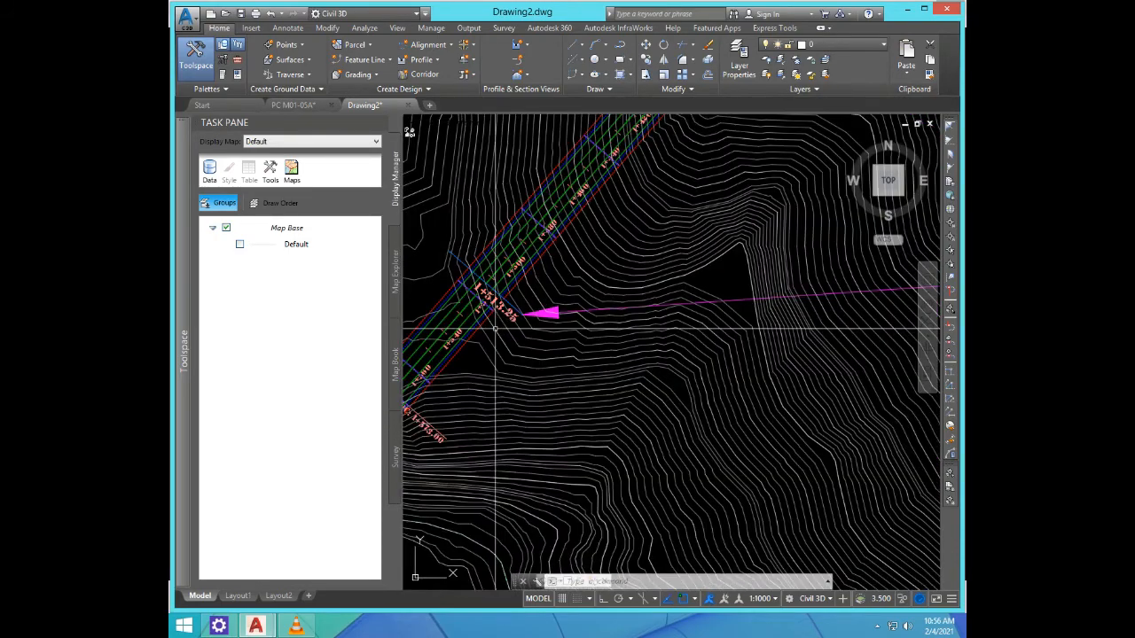
{"action": "scroll", "coordinate": [568, 333], "scroll_direction": "down", "scroll_amount": 6}
{"action": "scroll", "coordinate": [727, 363], "scroll_direction": "up", "scroll_amount": 4}
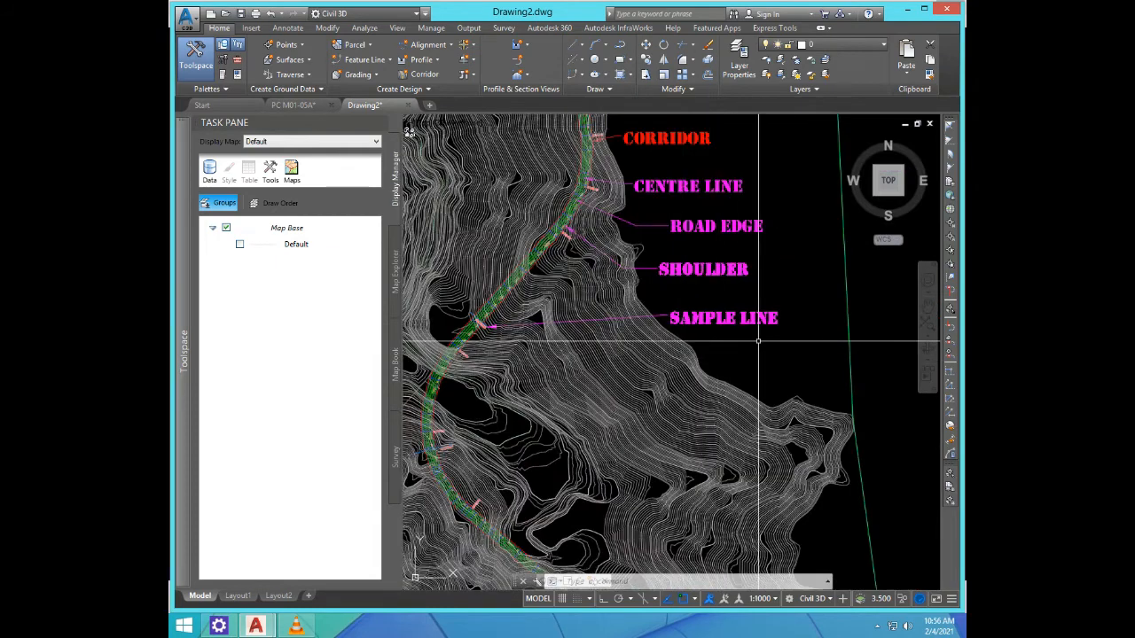
Step: Copy the SAMPLE LINE callout text to a spot just below and slightly right of the original
{"action": "mouse_move", "coordinate": [772, 343]}
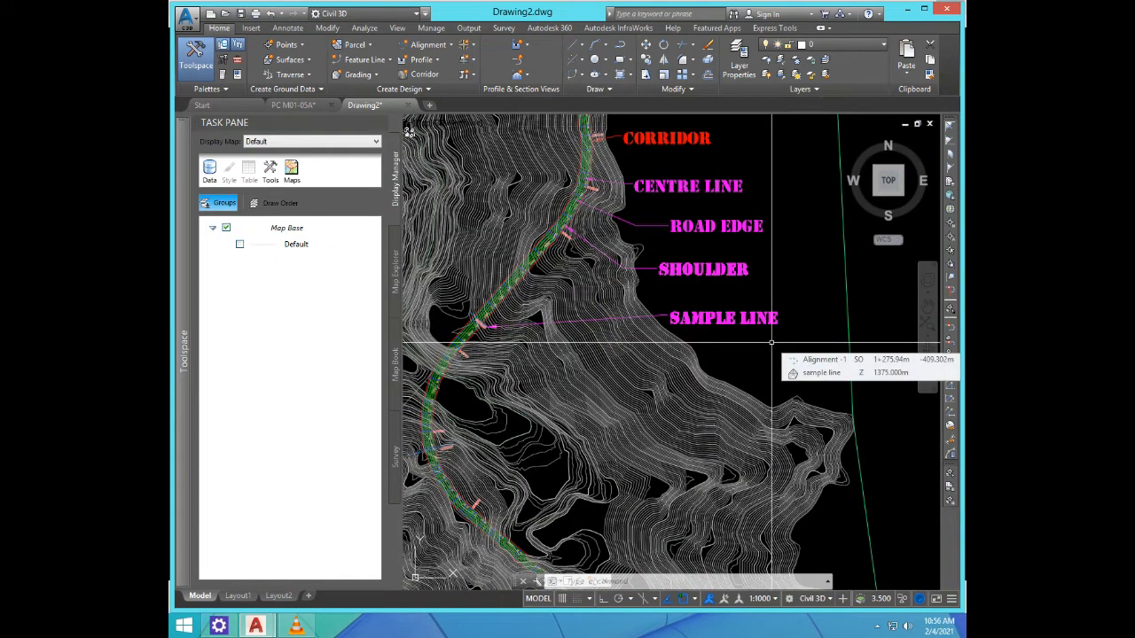
{"action": "scroll", "coordinate": [753, 345], "scroll_direction": "up", "scroll_amount": 2}
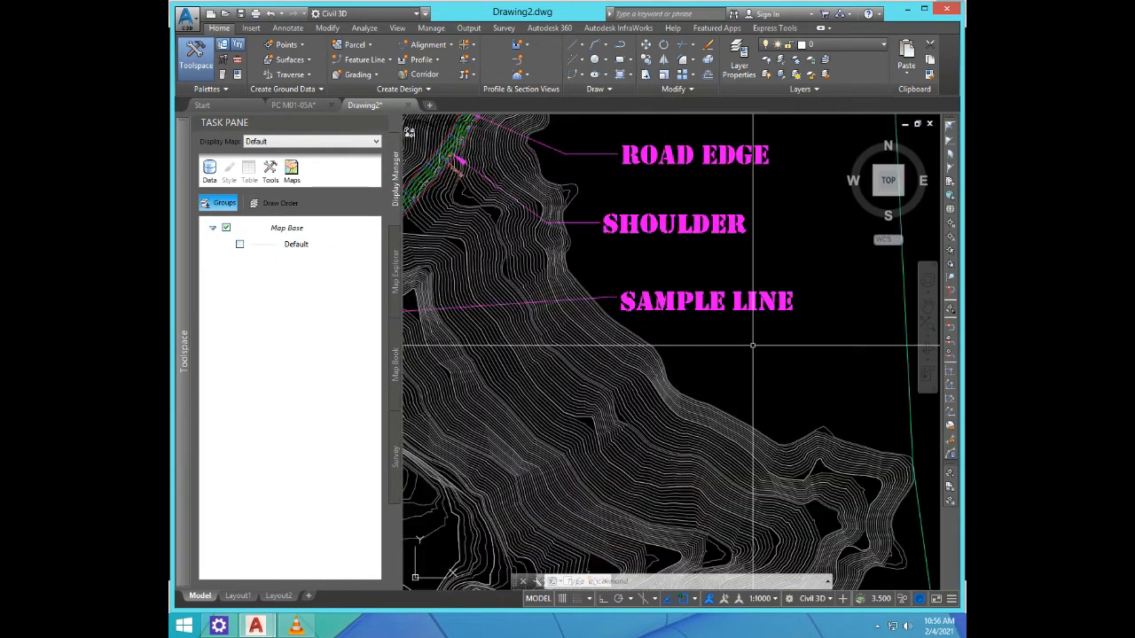
{"action": "type", "text": "co"}
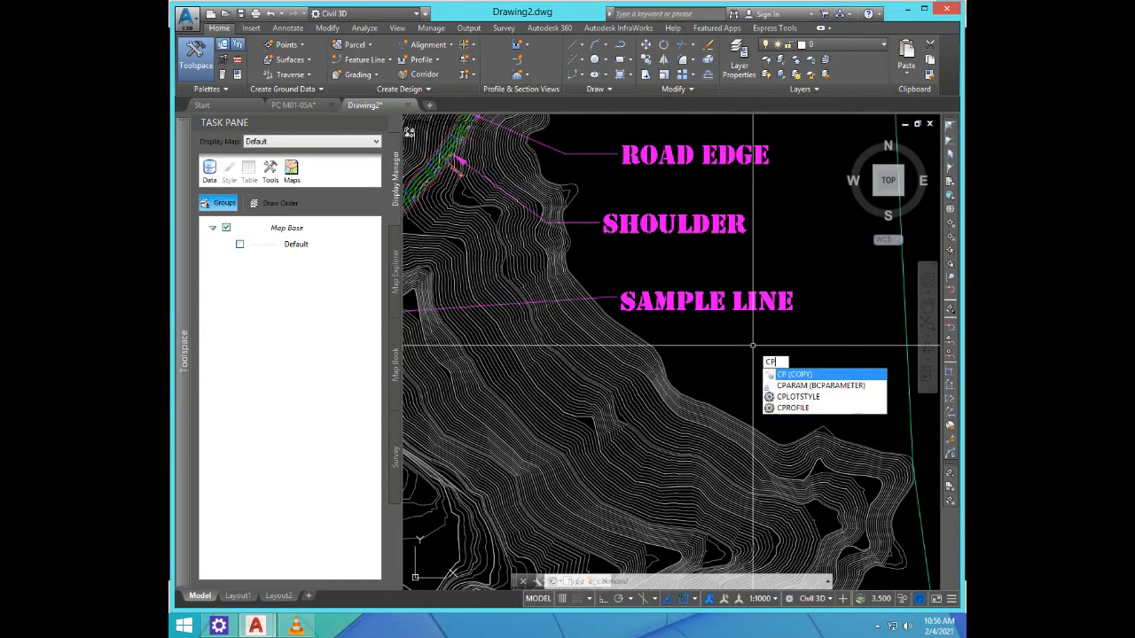
{"action": "key", "text": "Return"}
{"action": "left_click", "coordinate": [715, 308]}
{"action": "left_click", "coordinate": [674, 301]}
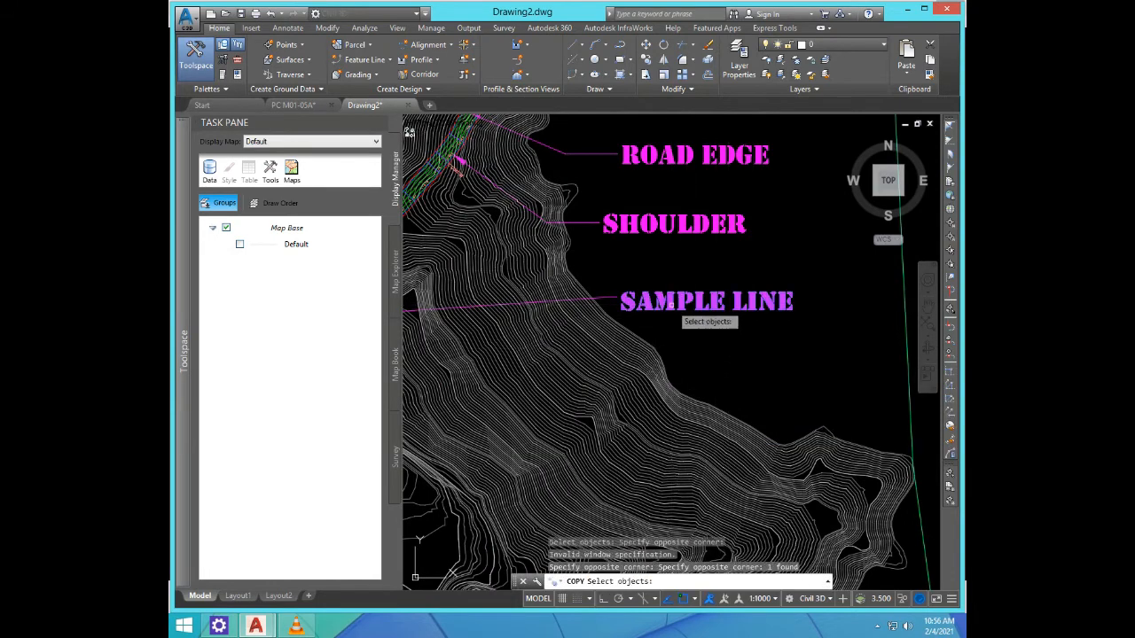
{"action": "key", "text": "Return"}
{"action": "left_click", "coordinate": [701, 317]}
{"action": "left_click", "coordinate": [676, 338]}
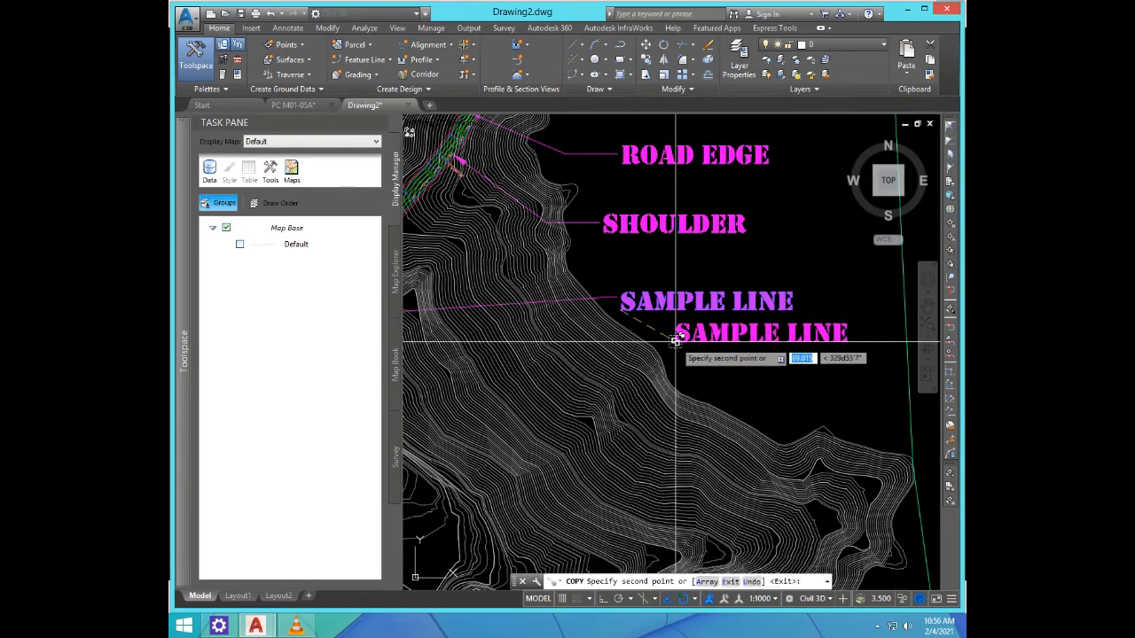
{"action": "key", "text": "Escape"}
Step: Change the copied callout text to CROSS SECTION
{"action": "type", "text": "ed"}
{"action": "key", "text": "Return"}
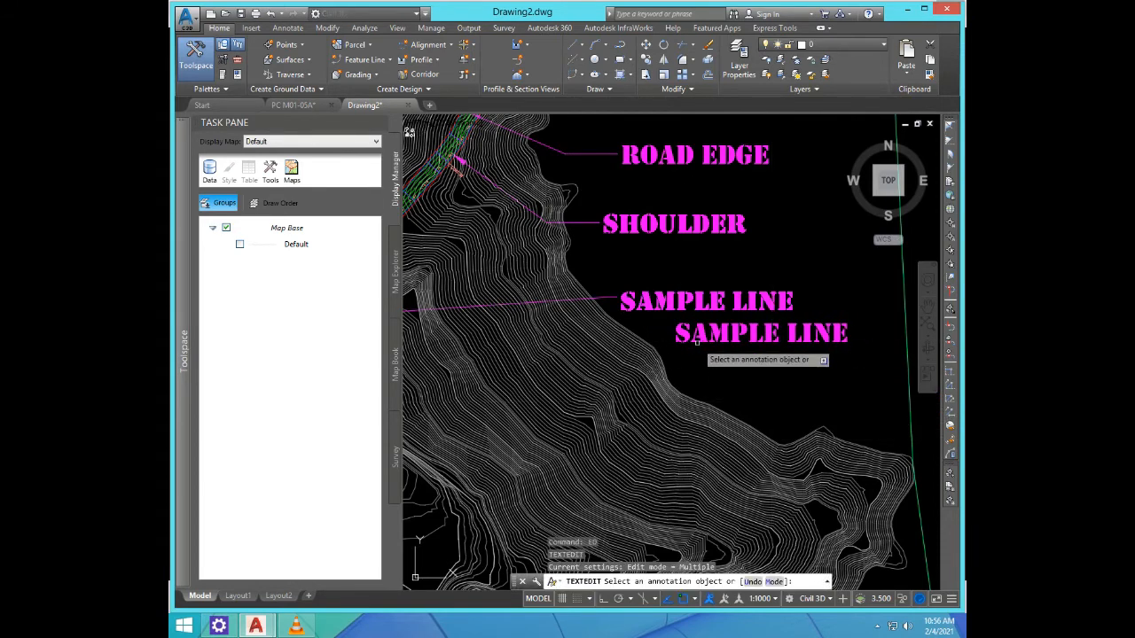
{"action": "left_click", "coordinate": [690, 339]}
{"action": "type", "text": "CROSS SECTIO"}
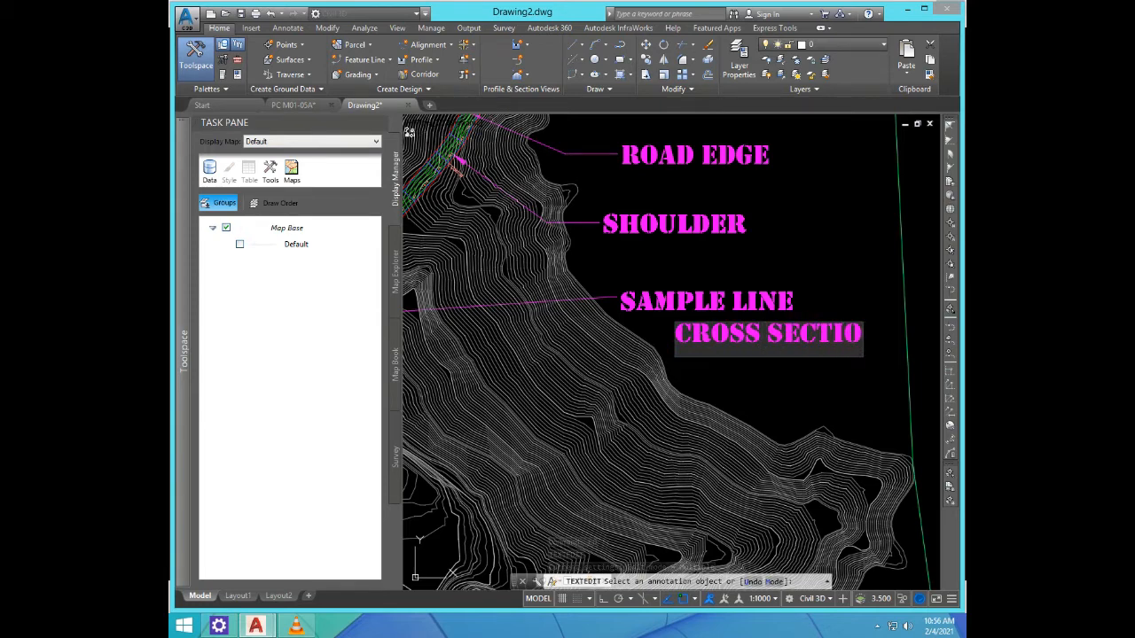
{"action": "key", "text": "Return"}
{"action": "key", "text": "Return"}
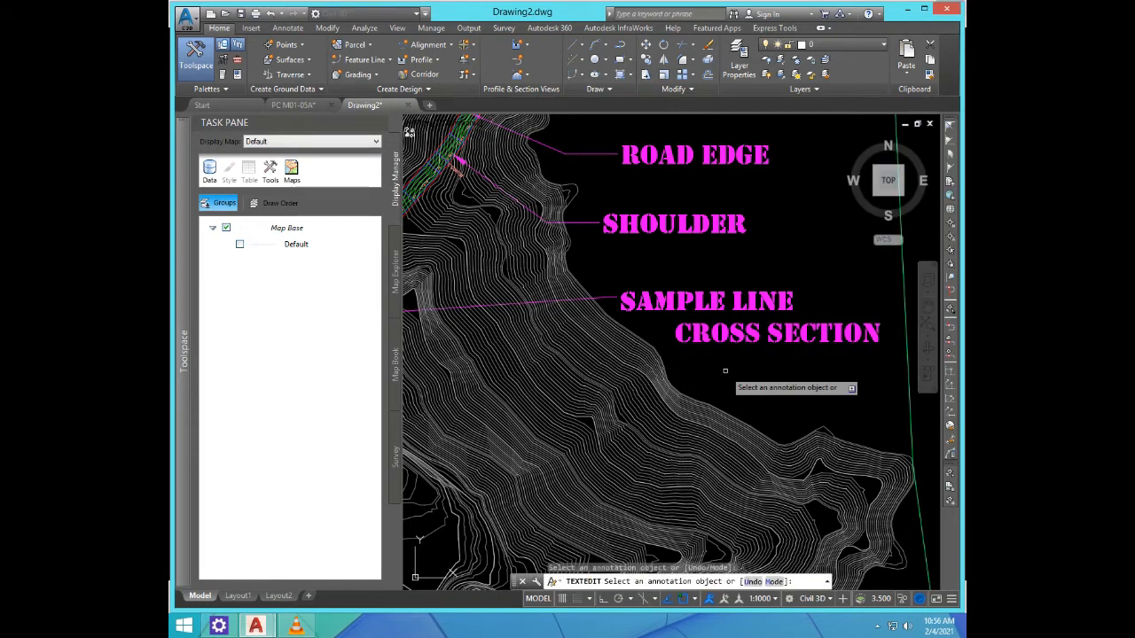
Step: Move the SAMPLE LINE text horizontally to the right, away from its leader's end and above CROSS SECTION
{"action": "type", "text": "m"}
{"action": "key", "text": "Return"}
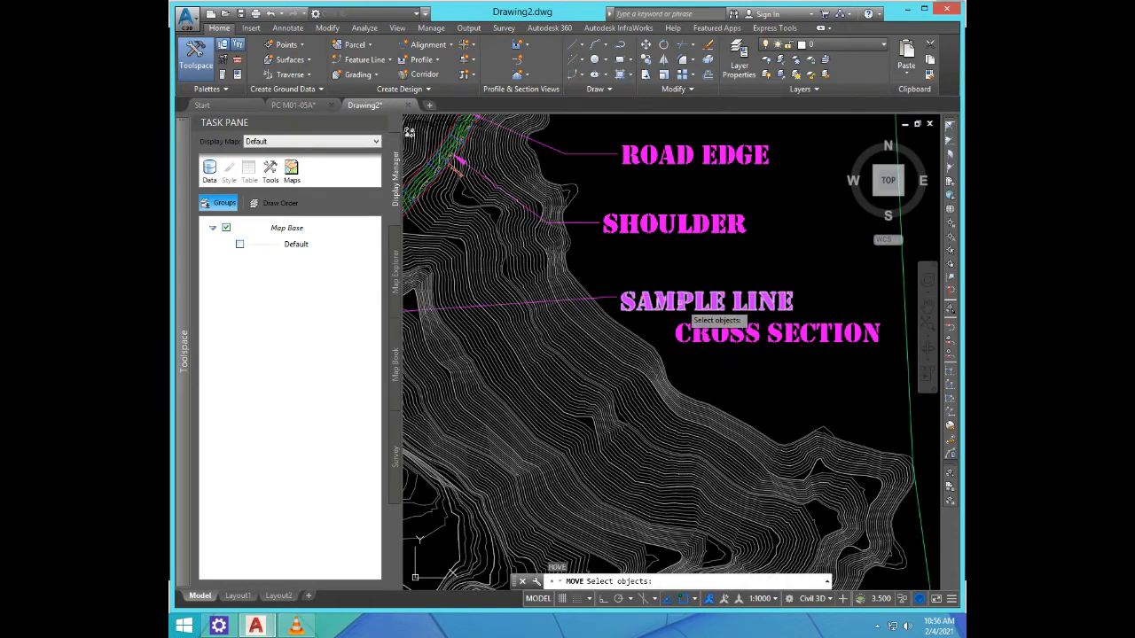
{"action": "left_click", "coordinate": [700, 306]}
{"action": "key", "text": "Return"}
{"action": "left_click", "coordinate": [751, 375]}
{"action": "left_click", "coordinate": [782, 375]}
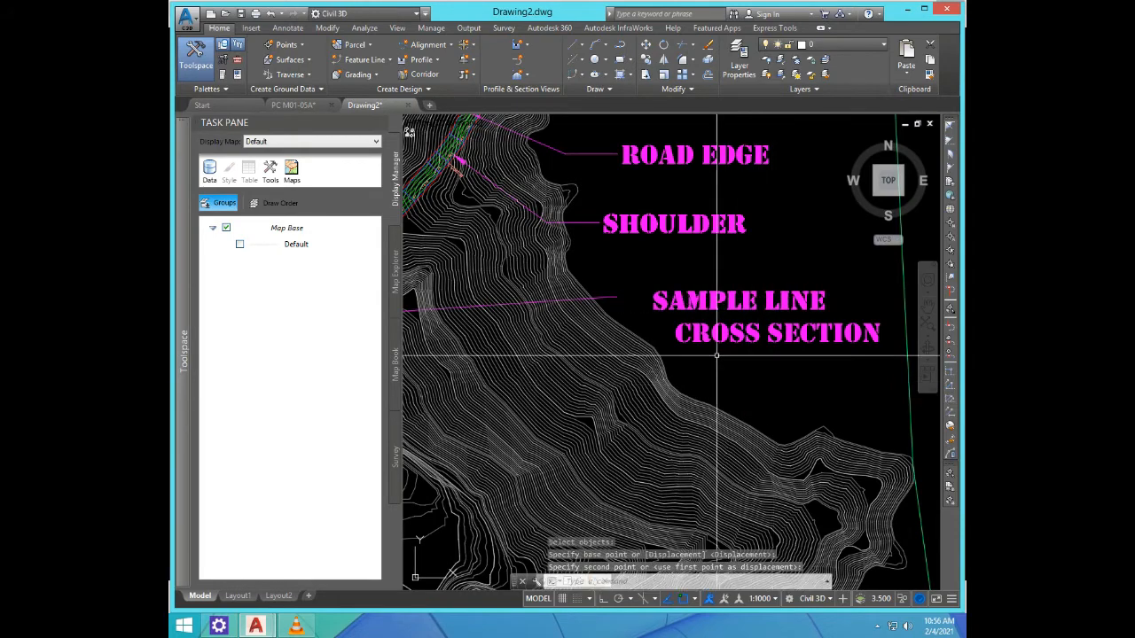
Step: Move the CROSS SECTION text horizontally to the left so it sits beneath SAMPLE LINE
{"action": "key", "text": "Return"}
{"action": "left_click", "coordinate": [727, 335]}
{"action": "key", "text": "Return"}
{"action": "left_click", "coordinate": [772, 363]}
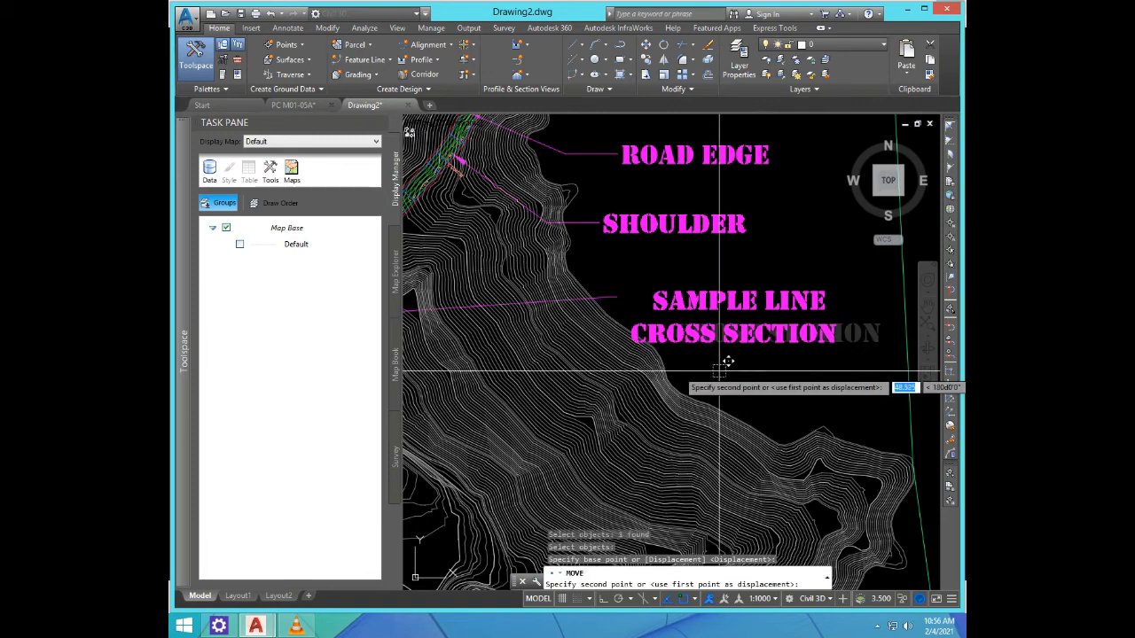
{"action": "left_click", "coordinate": [724, 362]}
Step: Move the SAMPLE LINE and CROSS SECTION texts together back to the end of the sample line leader
{"action": "key", "text": "Return"}
{"action": "left_click", "coordinate": [758, 365]}
{"action": "left_click", "coordinate": [705, 292]}
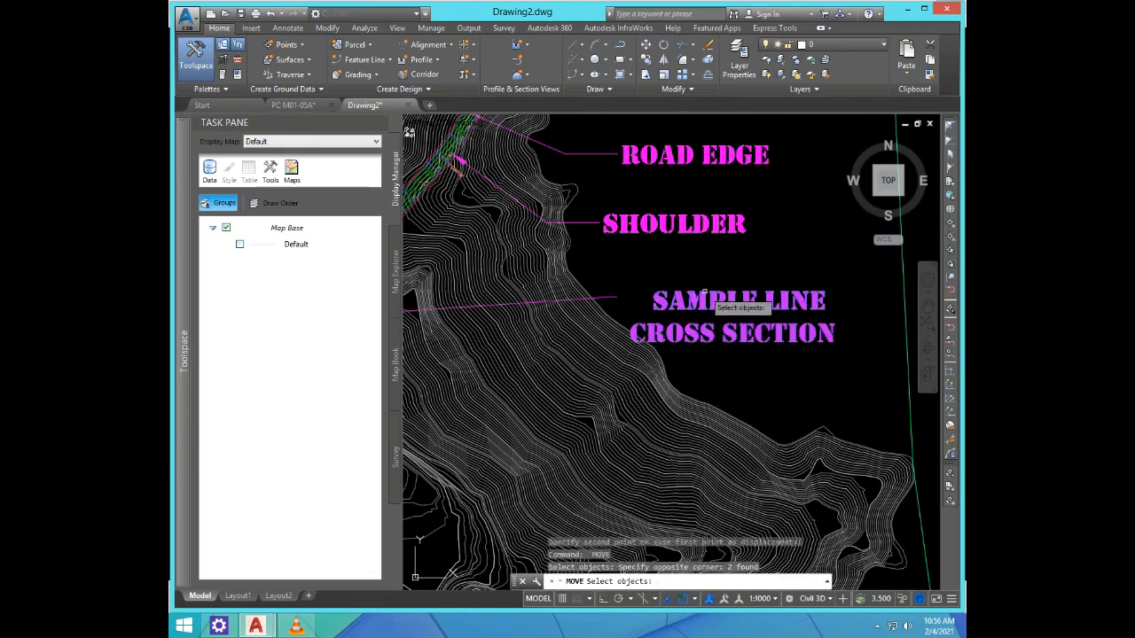
{"action": "key", "text": "Return"}
{"action": "left_click", "coordinate": [800, 380]}
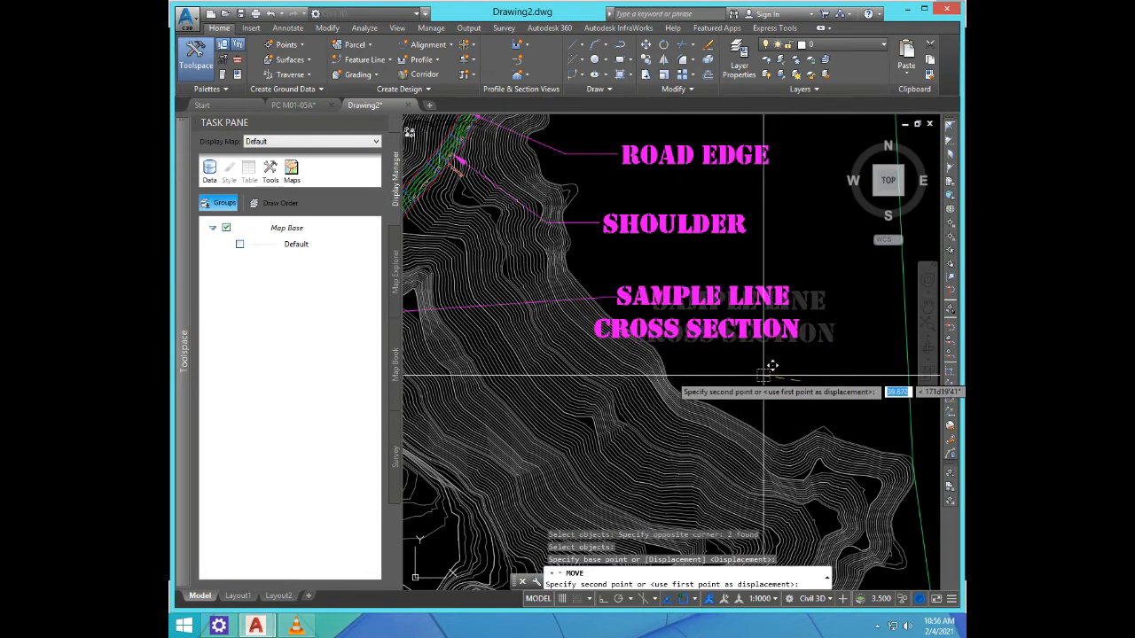
{"action": "left_click", "coordinate": [766, 376]}
Step: Nudge the CROSS SECTION text slightly to the right to centre it under SAMPLE LINE
{"action": "key", "text": "Return"}
{"action": "scroll", "coordinate": [734, 334], "scroll_direction": "down", "scroll_amount": 3}
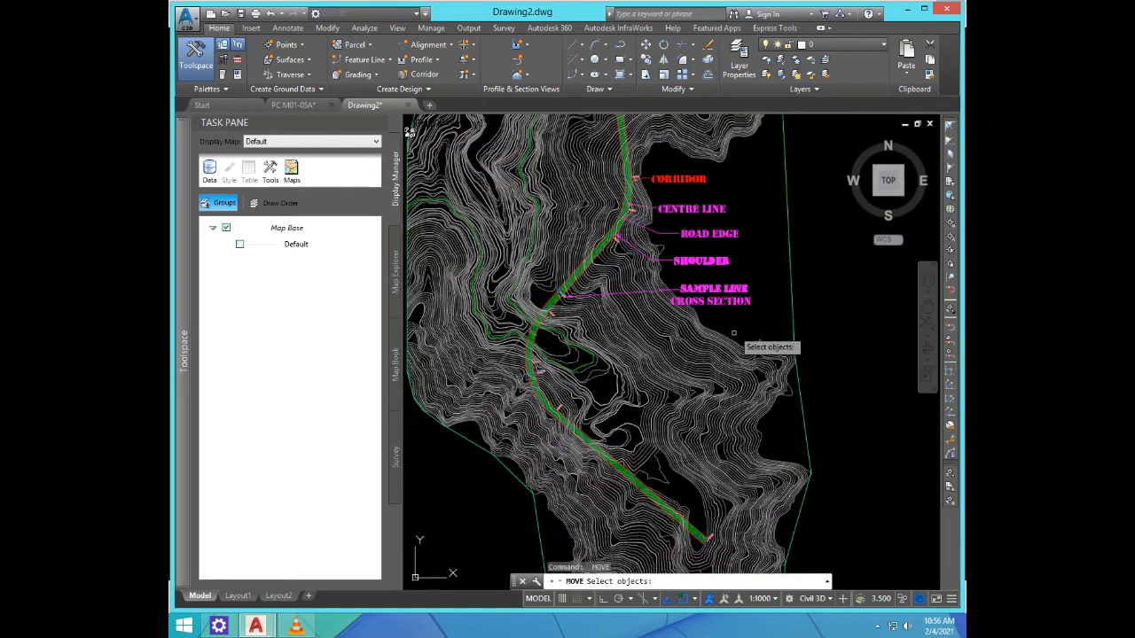
{"action": "scroll", "coordinate": [663, 308], "scroll_direction": "up", "scroll_amount": 2}
{"action": "key", "text": "Return"}
{"action": "left_click", "coordinate": [803, 313]}
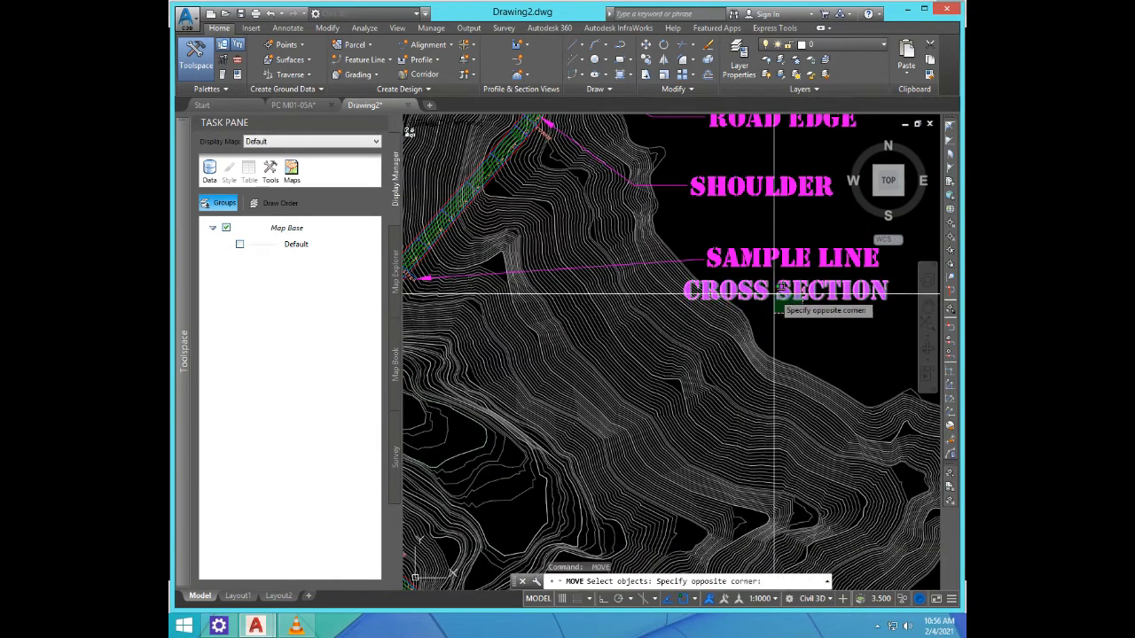
{"action": "left_click", "coordinate": [774, 295]}
{"action": "scroll", "coordinate": [774, 296], "scroll_direction": "up", "scroll_amount": 1}
{"action": "key", "text": "Return"}
{"action": "left_click", "coordinate": [767, 324]}
{"action": "left_click", "coordinate": [772, 325]}
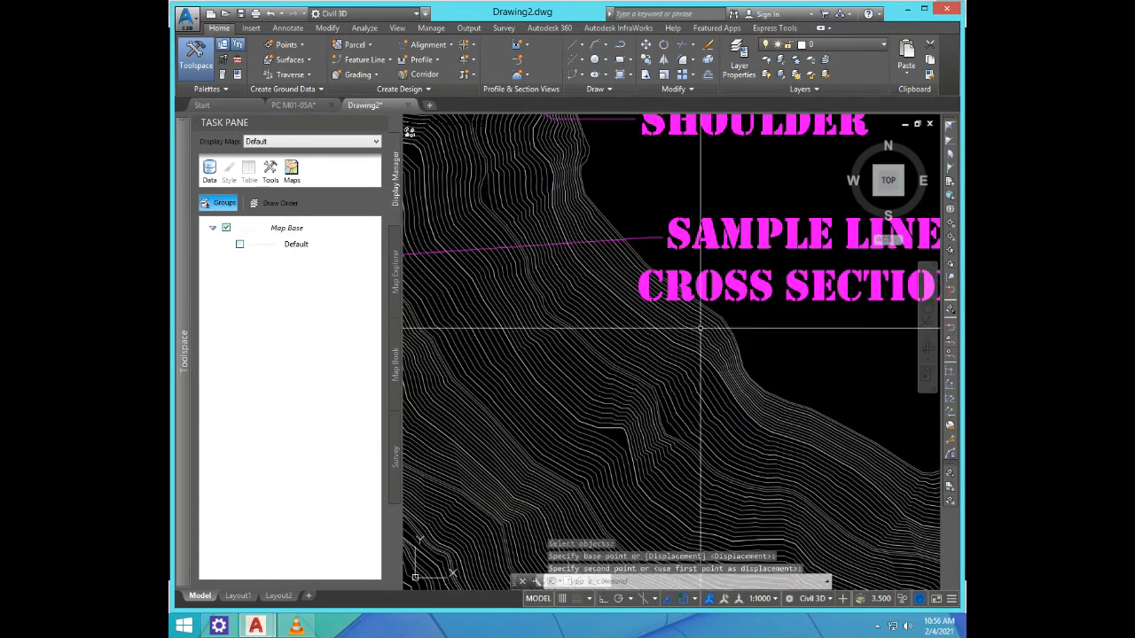
Step: Examine the profile view above the plan, including its grid, station band and PROFILE title
{"action": "scroll", "coordinate": [612, 288], "scroll_direction": "down", "scroll_amount": 2}
{"action": "scroll", "coordinate": [659, 311], "scroll_direction": "down", "scroll_amount": 4}
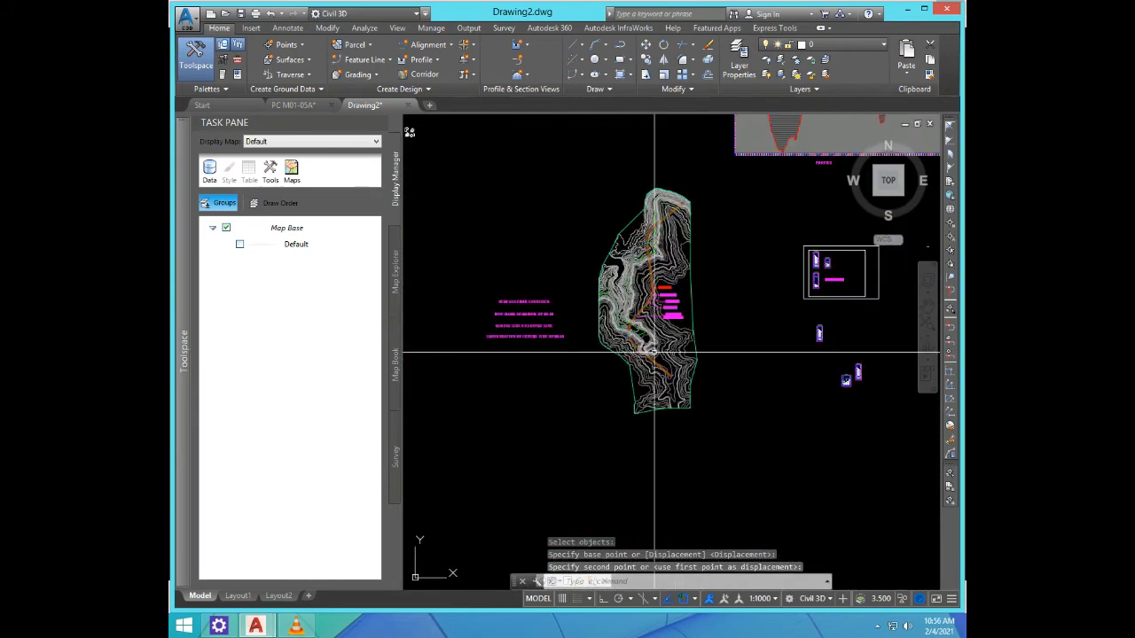
{"action": "scroll", "coordinate": [679, 359], "scroll_direction": "down", "scroll_amount": 3}
{"action": "scroll", "coordinate": [701, 319], "scroll_direction": "up", "scroll_amount": 2}
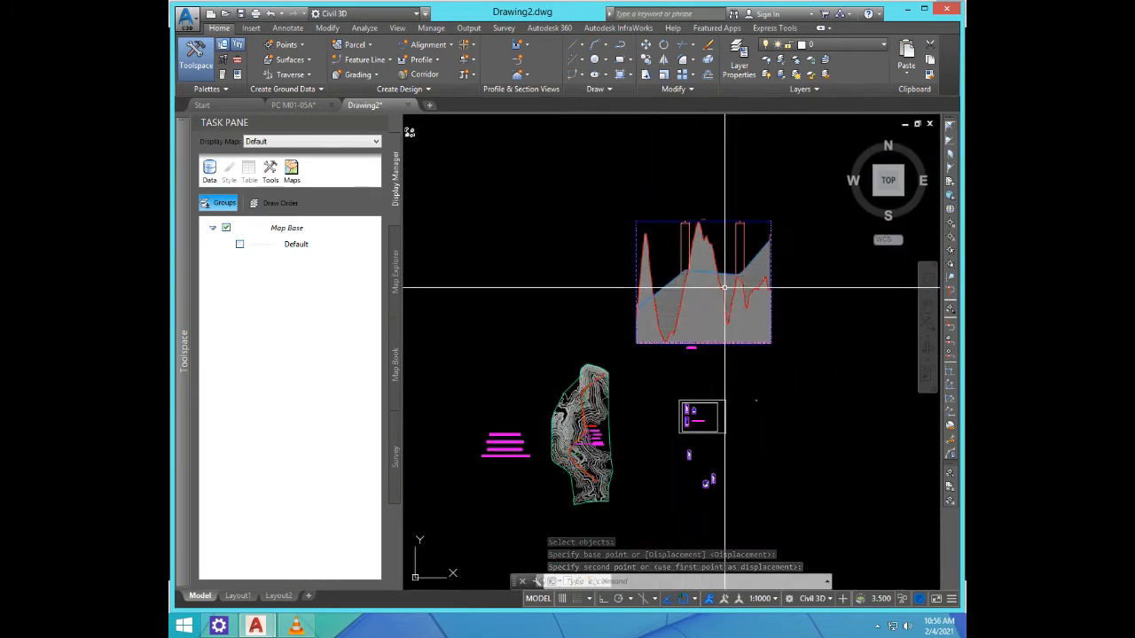
{"action": "scroll", "coordinate": [696, 381], "scroll_direction": "up", "scroll_amount": 4}
{"action": "scroll", "coordinate": [717, 325], "scroll_direction": "up", "scroll_amount": 5}
{"action": "scroll", "coordinate": [699, 271], "scroll_direction": "down", "scroll_amount": 10}
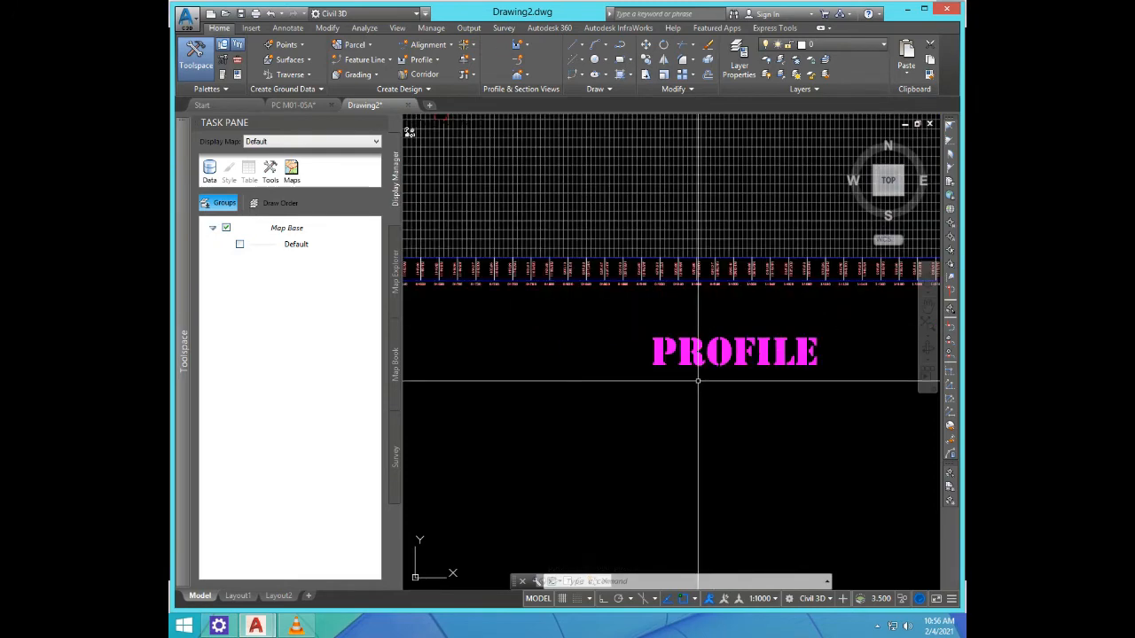
Step: Examine the design profile's vertical curve, its curve label above the grid, and the profile view as a whole
{"action": "scroll", "coordinate": [719, 245], "scroll_direction": "up", "scroll_amount": 4}
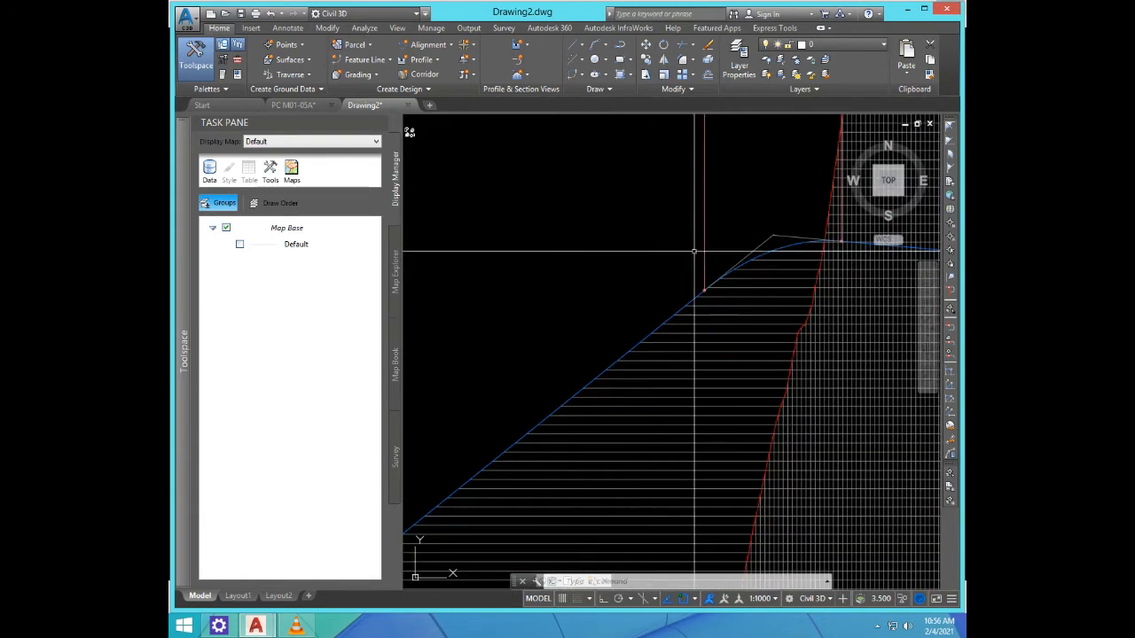
{"action": "scroll", "coordinate": [679, 266], "scroll_direction": "down", "scroll_amount": 6}
{"action": "scroll", "coordinate": [676, 221], "scroll_direction": "up", "scroll_amount": 8}
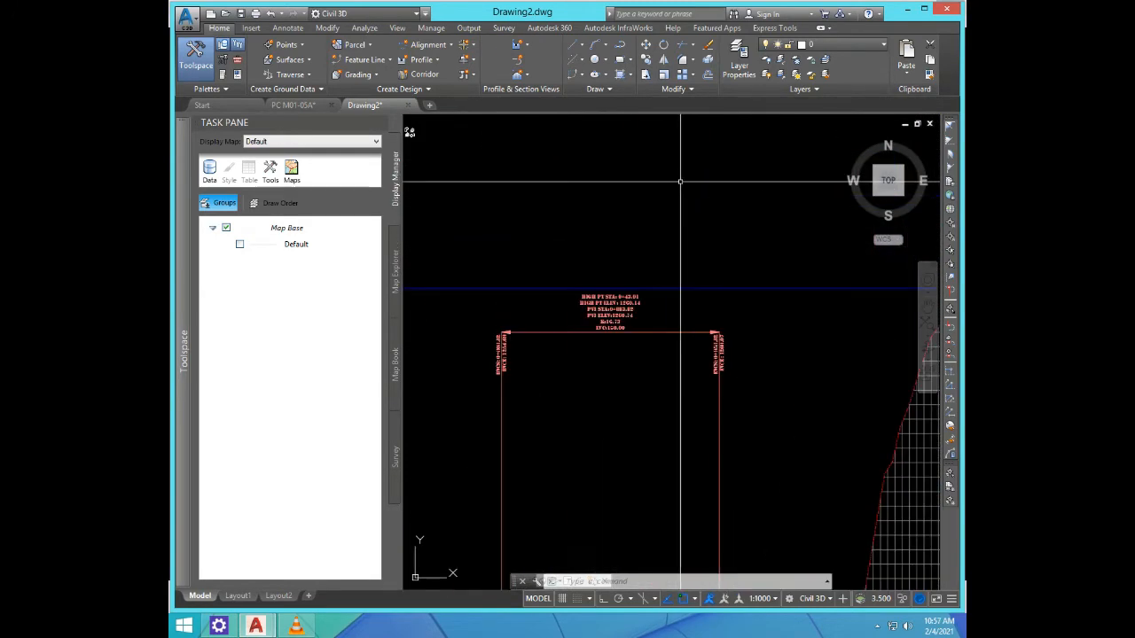
{"action": "scroll", "coordinate": [642, 257], "scroll_direction": "up", "scroll_amount": 2}
{"action": "scroll", "coordinate": [625, 293], "scroll_direction": "down", "scroll_amount": 8}
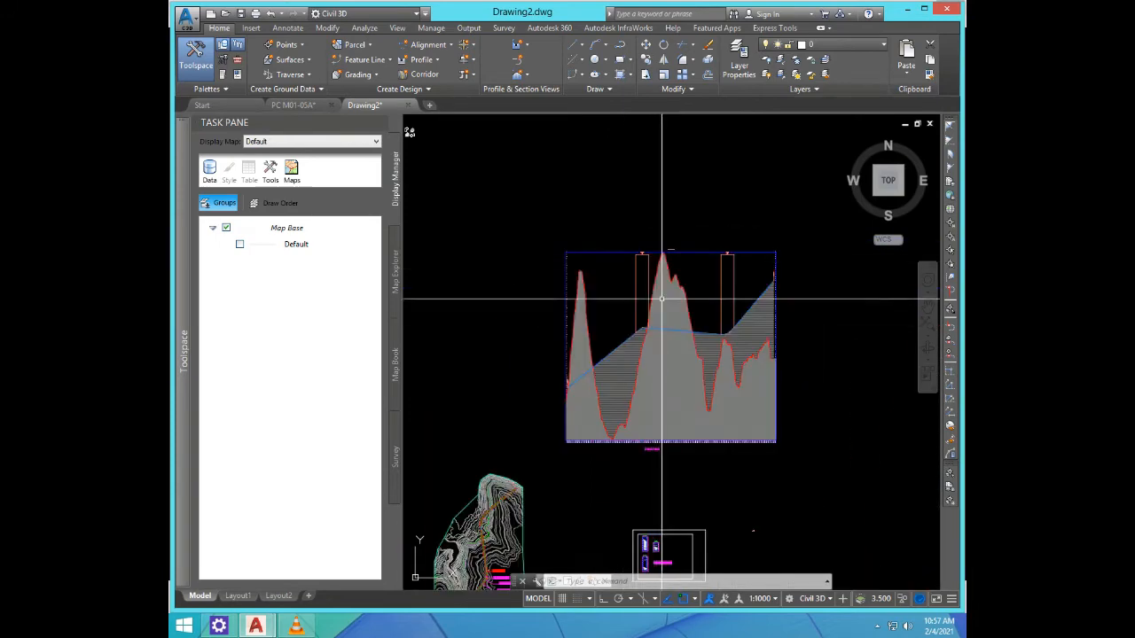
{"action": "scroll", "coordinate": [656, 463], "scroll_direction": "up", "scroll_amount": 6}
{"action": "scroll", "coordinate": [623, 409], "scroll_direction": "up", "scroll_amount": 4}
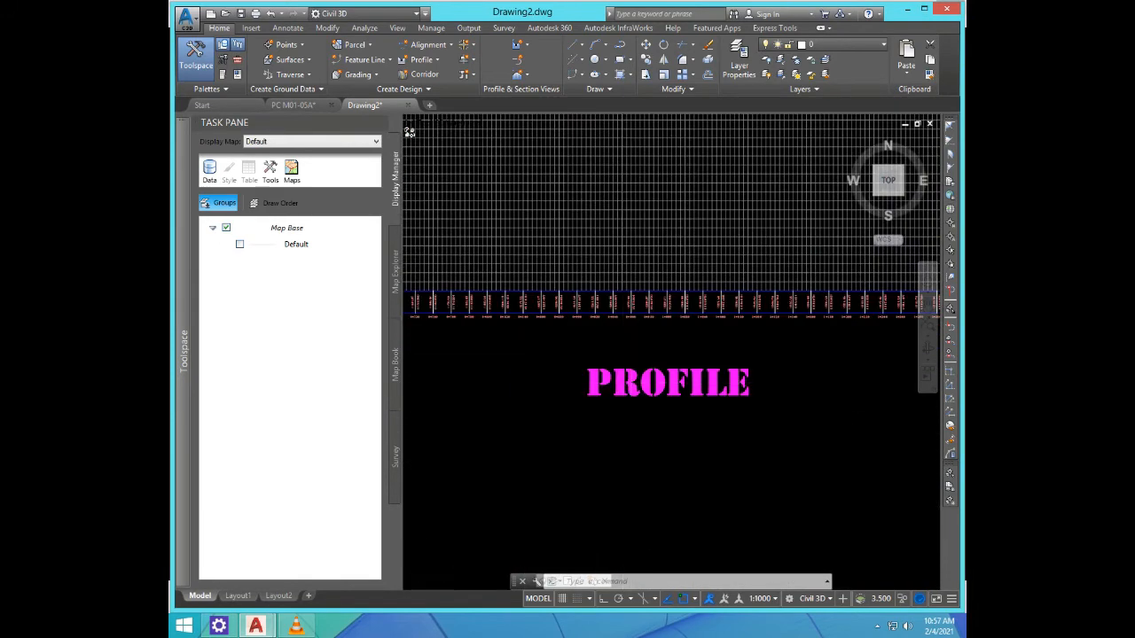
Step: Examine the section views on the cross section sheet, especially the ground line, offsets and elevations of section 1+513.25
{"action": "scroll", "coordinate": [631, 324], "scroll_direction": "down", "scroll_amount": 6}
{"action": "scroll", "coordinate": [615, 393], "scroll_direction": "up", "scroll_amount": 6}
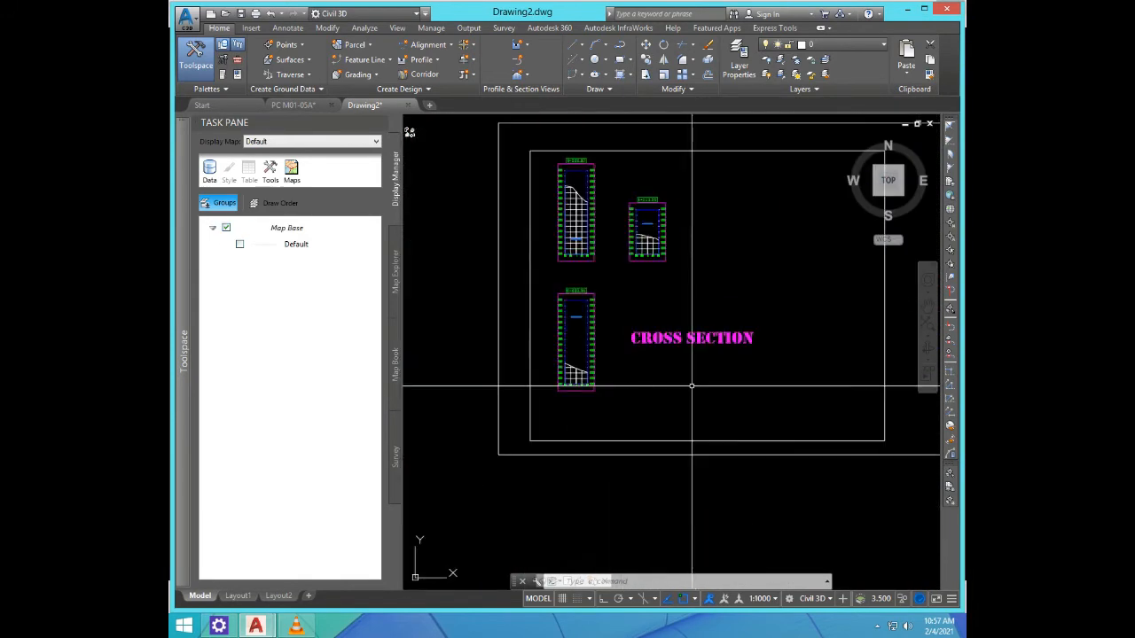
{"action": "scroll", "coordinate": [629, 239], "scroll_direction": "up", "scroll_amount": 4}
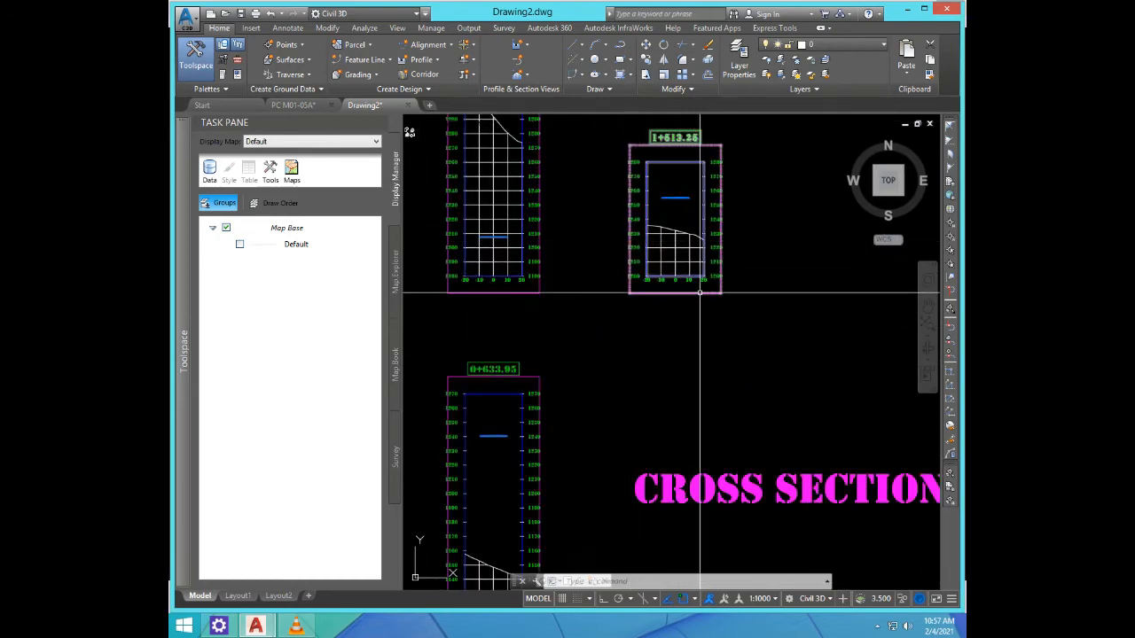
{"action": "scroll", "coordinate": [700, 293], "scroll_direction": "down", "scroll_amount": 5}
{"action": "scroll", "coordinate": [687, 390], "scroll_direction": "up", "scroll_amount": 4}
{"action": "scroll", "coordinate": [635, 233], "scroll_direction": "down", "scroll_amount": 3}
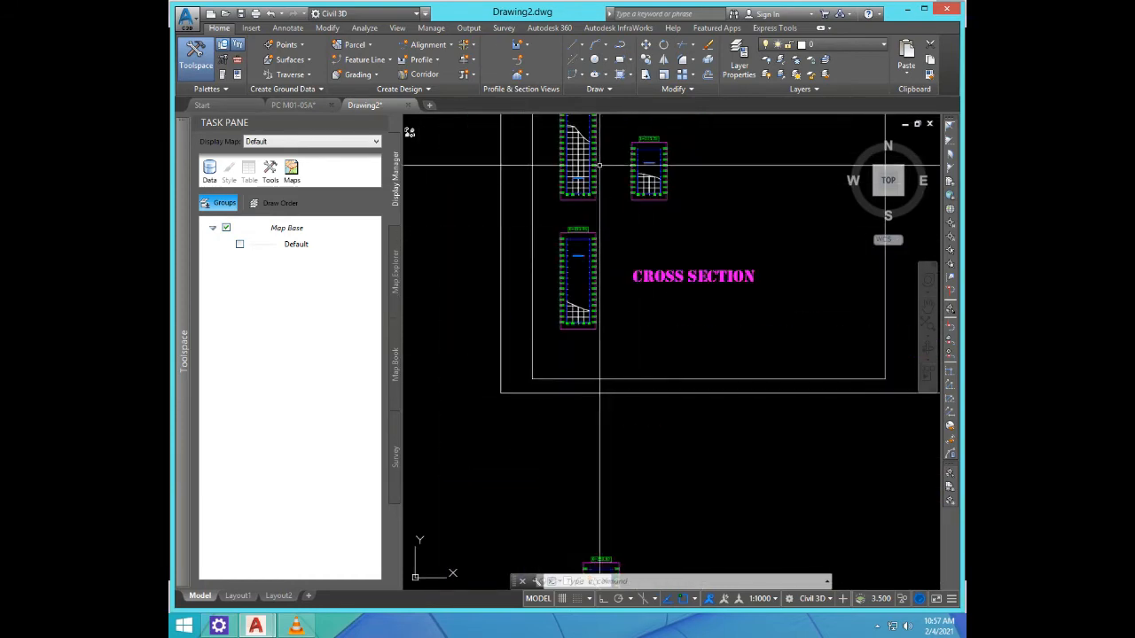
{"action": "scroll", "coordinate": [600, 164], "scroll_direction": "up", "scroll_amount": 4}
{"action": "scroll", "coordinate": [729, 202], "scroll_direction": "up", "scroll_amount": 4}
{"action": "scroll", "coordinate": [730, 279], "scroll_direction": "down", "scroll_amount": 4}
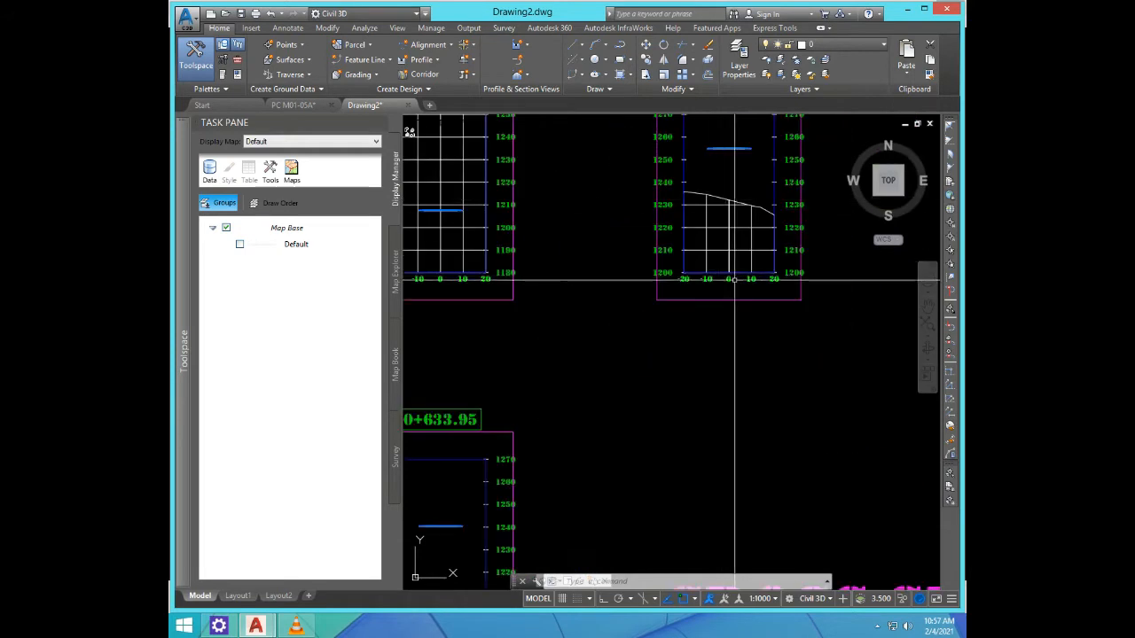
{"action": "scroll", "coordinate": [723, 291], "scroll_direction": "up", "scroll_amount": 4}
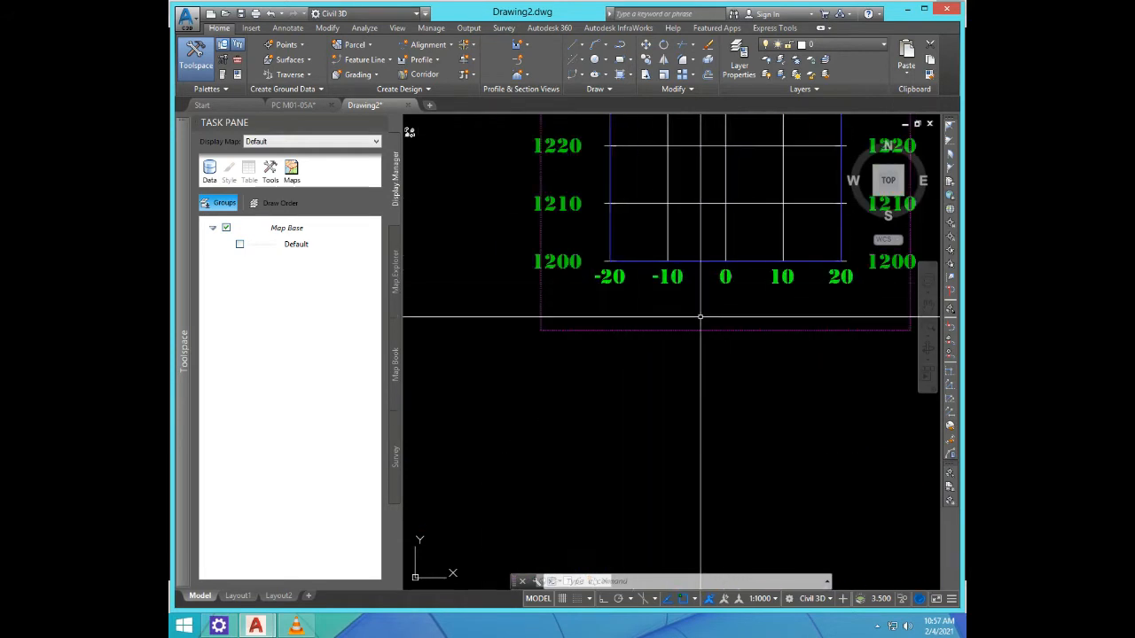
{"action": "scroll", "coordinate": [771, 315], "scroll_direction": "down", "scroll_amount": 5}
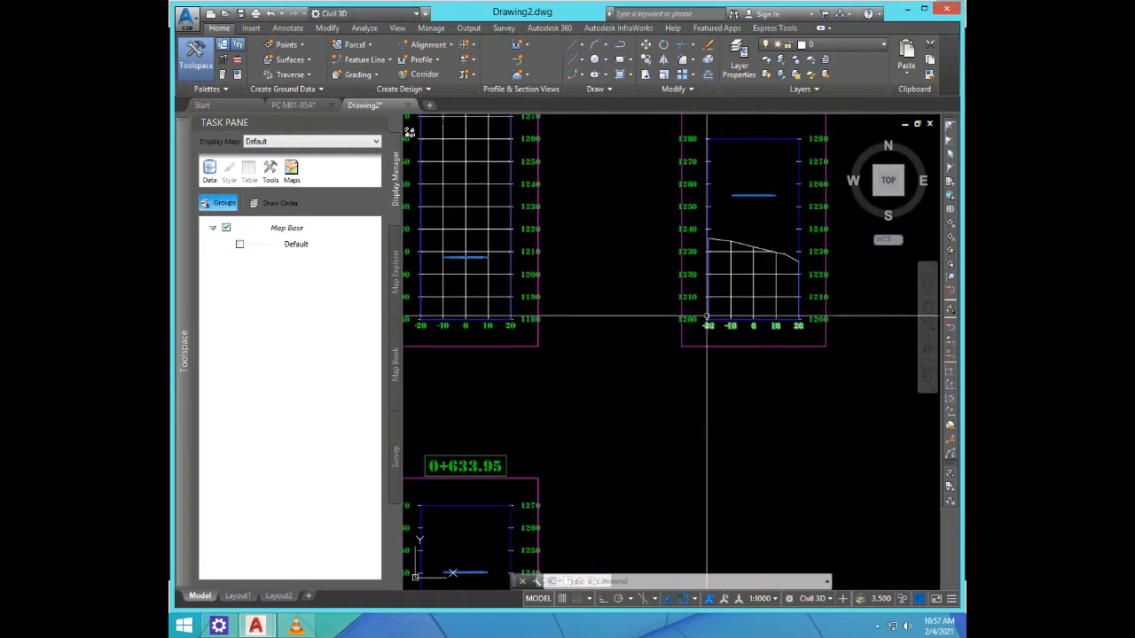
{"action": "scroll", "coordinate": [638, 213], "scroll_direction": "up", "scroll_amount": 3}
{"action": "scroll", "coordinate": [618, 168], "scroll_direction": "up", "scroll_amount": 4}
{"action": "scroll", "coordinate": [616, 375], "scroll_direction": "down", "scroll_amount": 3}
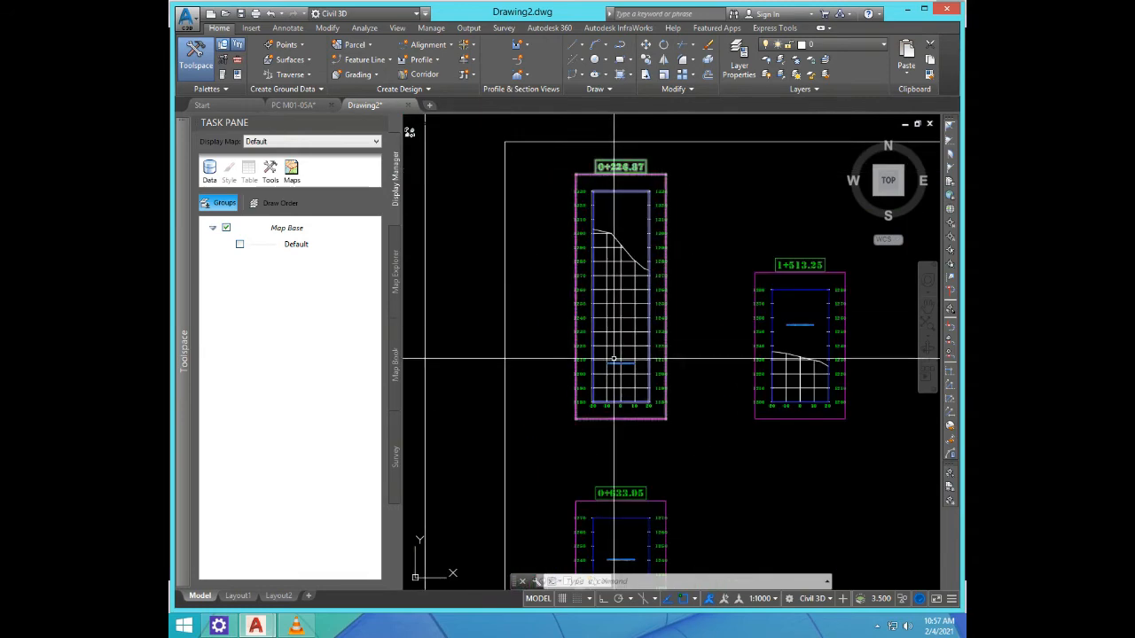
Step: Examine the offset and elevation labels and the ground lines of sections 0+226.87 and 0+633.95
{"action": "scroll", "coordinate": [635, 404], "scroll_direction": "up", "scroll_amount": 7}
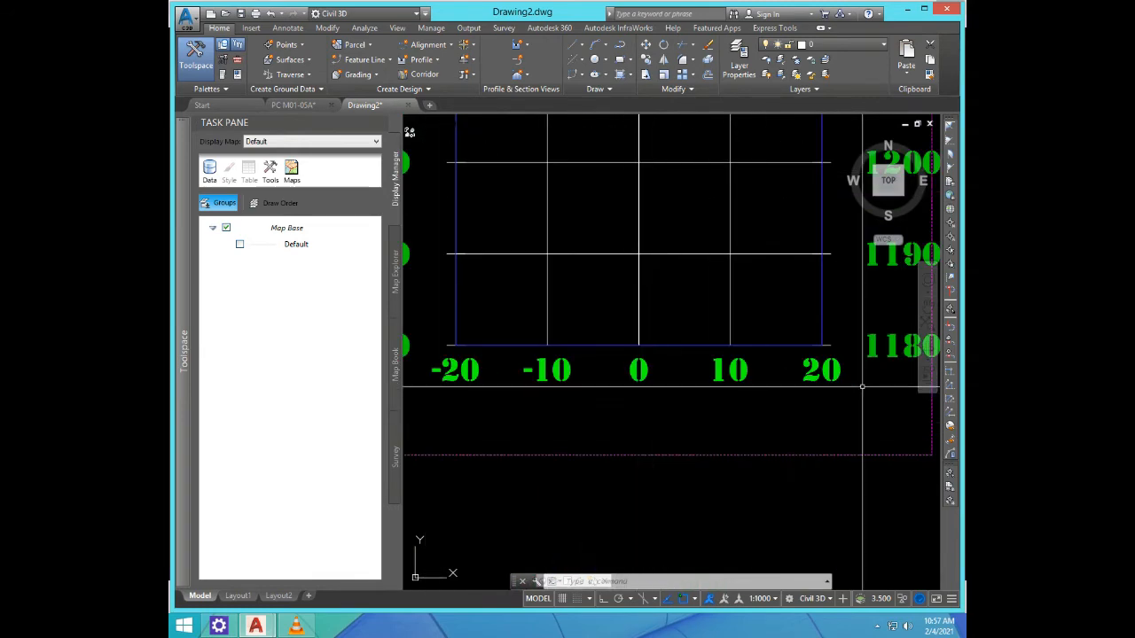
{"action": "scroll", "coordinate": [615, 351], "scroll_direction": "down", "scroll_amount": 5}
{"action": "scroll", "coordinate": [583, 433], "scroll_direction": "up", "scroll_amount": 6}
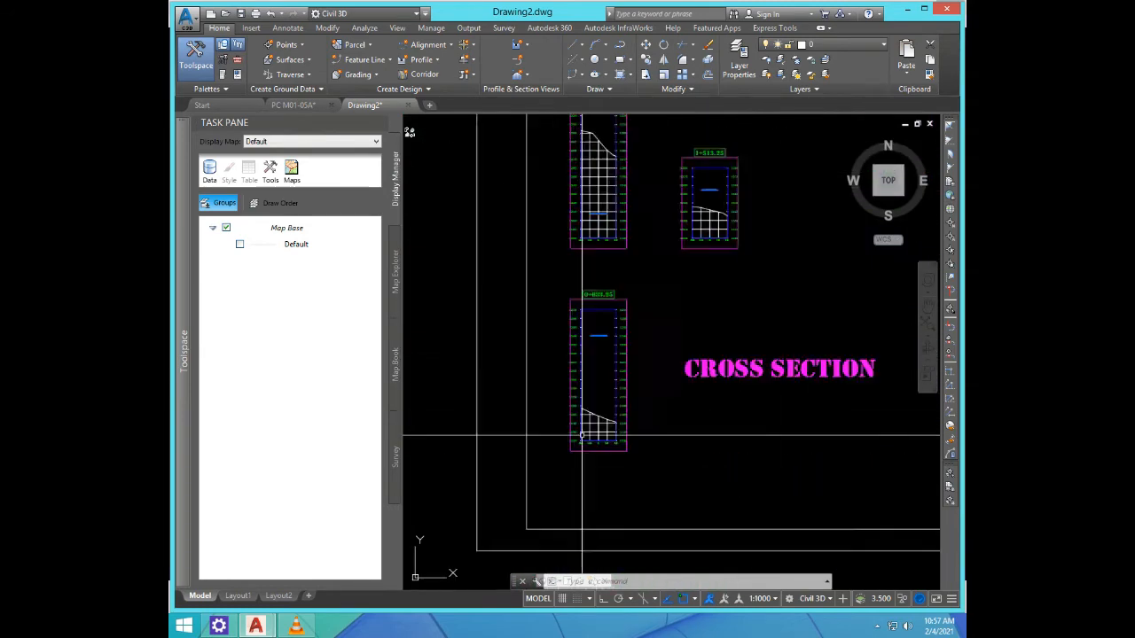
{"action": "scroll", "coordinate": [585, 435], "scroll_direction": "down", "scroll_amount": 5}
{"action": "scroll", "coordinate": [608, 399], "scroll_direction": "up", "scroll_amount": 7}
{"action": "scroll", "coordinate": [646, 426], "scroll_direction": "down", "scroll_amount": 2}
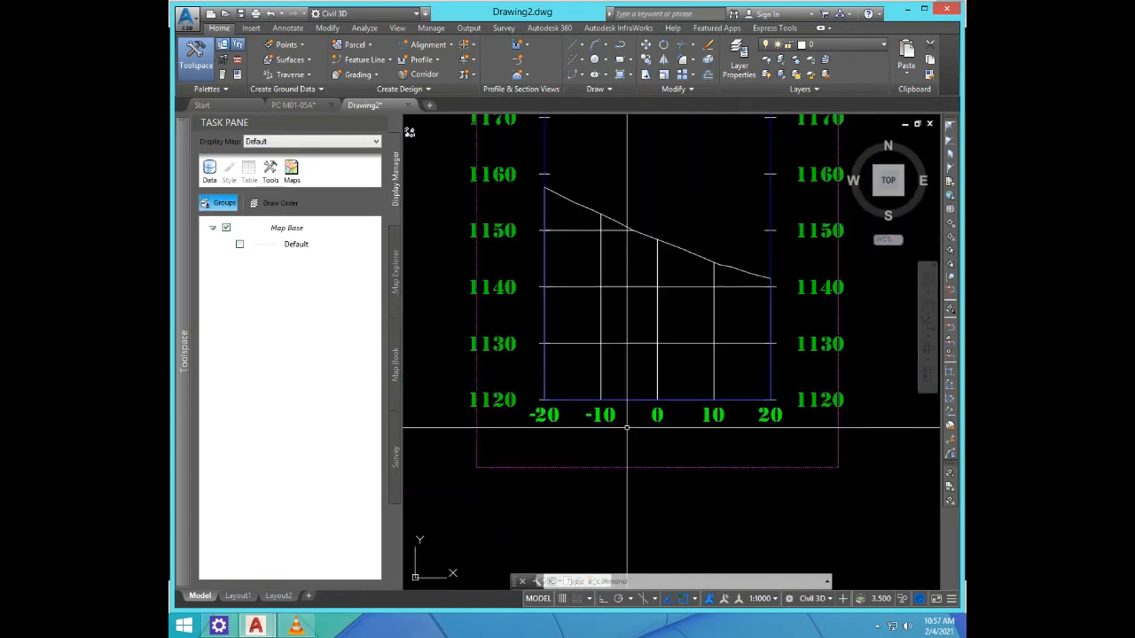
{"action": "left_click", "coordinate": [576, 218]}
{"action": "left_click", "coordinate": [569, 177]}
{"action": "scroll", "coordinate": [604, 266], "scroll_direction": "down", "scroll_amount": 4}
{"action": "scroll", "coordinate": [627, 295], "scroll_direction": "down", "scroll_amount": 6}
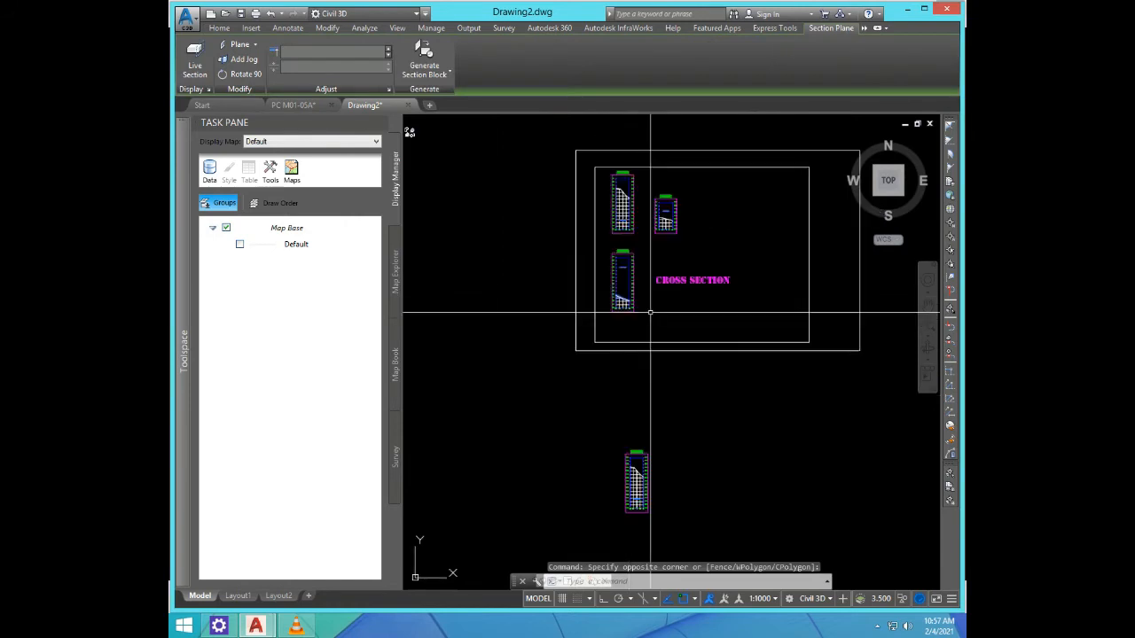
{"action": "key", "text": "Escape"}
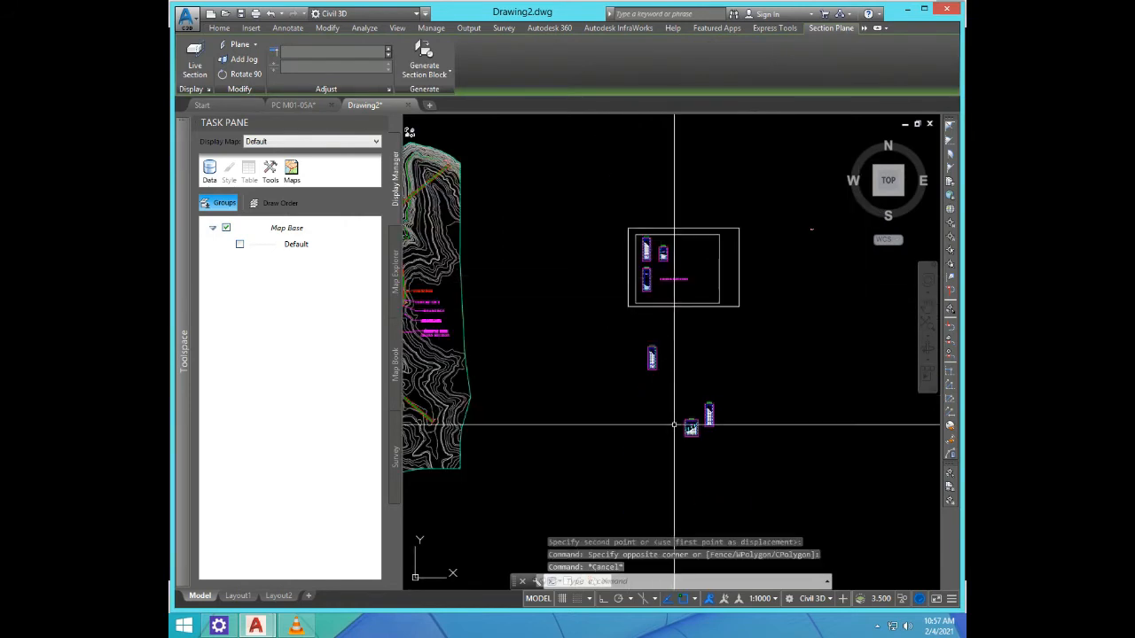
Step: Review the section views outside the cross section sheet and their arrangement relative to the plan and profile
{"action": "scroll", "coordinate": [674, 373], "scroll_direction": "up", "scroll_amount": 8}
{"action": "scroll", "coordinate": [681, 333], "scroll_direction": "down", "scroll_amount": 7}
{"action": "scroll", "coordinate": [679, 296], "scroll_direction": "up", "scroll_amount": 5}
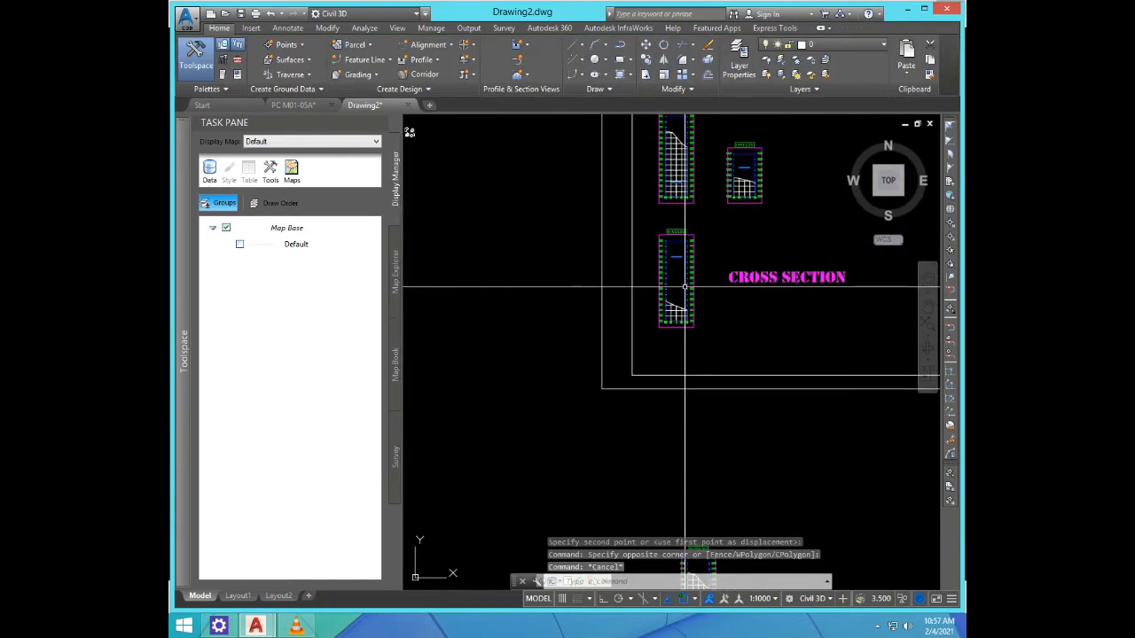
{"action": "scroll", "coordinate": [684, 248], "scroll_direction": "down", "scroll_amount": 5}
{"action": "scroll", "coordinate": [683, 245], "scroll_direction": "up", "scroll_amount": 4}
{"action": "scroll", "coordinate": [713, 263], "scroll_direction": "down", "scroll_amount": 3}
{"action": "scroll", "coordinate": [701, 293], "scroll_direction": "down", "scroll_amount": 3}
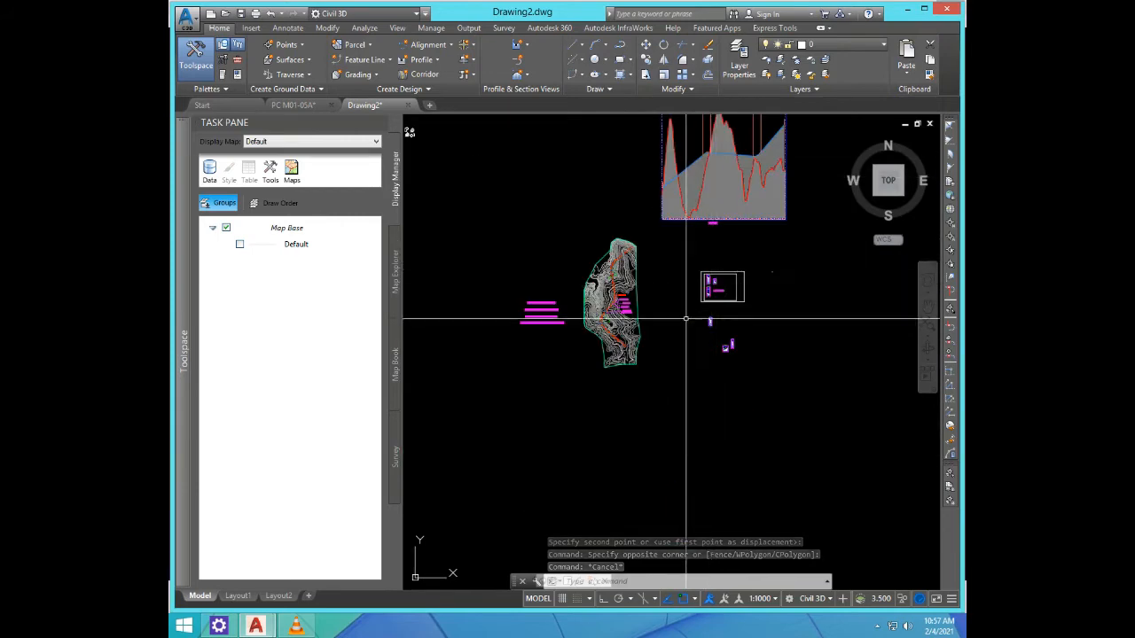
Step: Copy the ROAD EDGE text and its leader from the plan to beside section view 0+226.87 on the cross section sheet
{"action": "scroll", "coordinate": [679, 307], "scroll_direction": "up", "scroll_amount": 6}
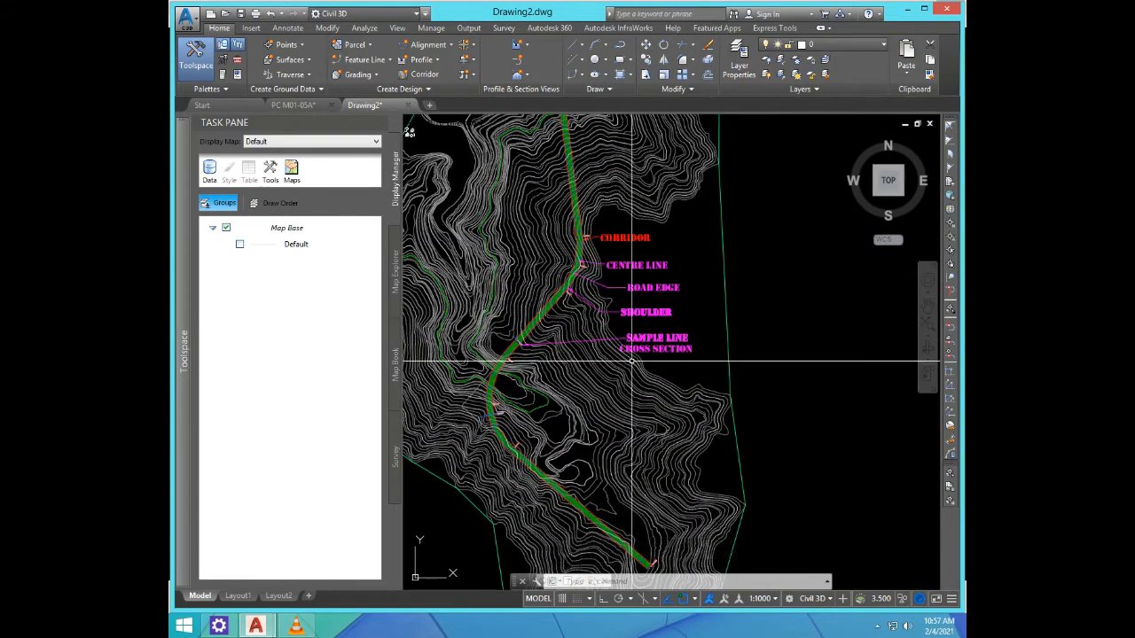
{"action": "type", "text": "o"}
{"action": "key", "text": "Return"}
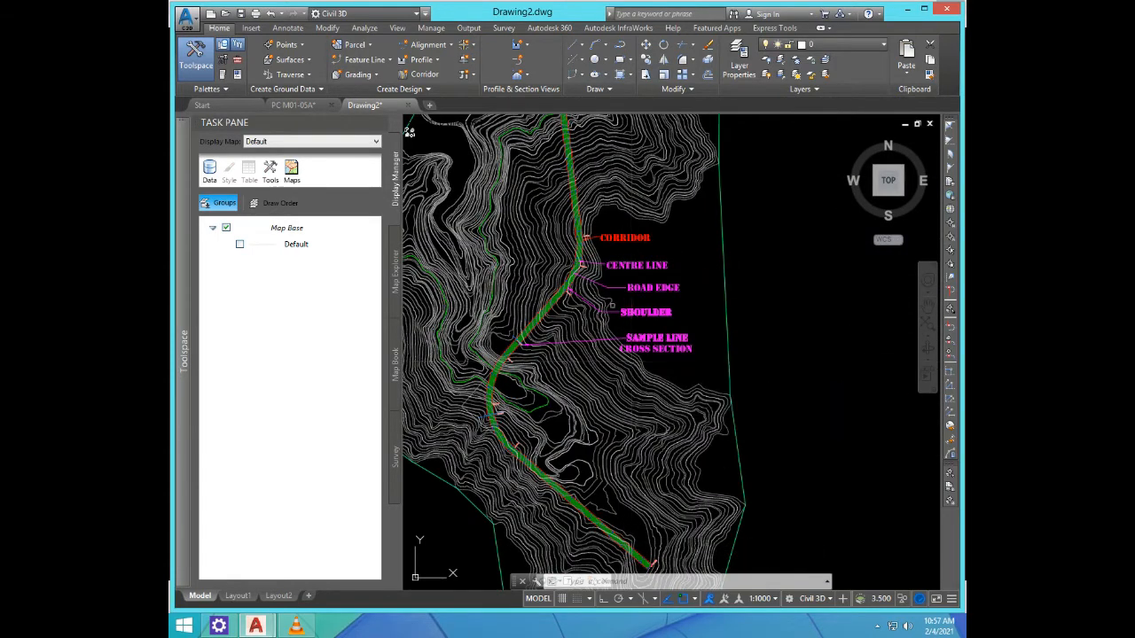
{"action": "scroll", "coordinate": [607, 284], "scroll_direction": "up", "scroll_amount": 5}
{"action": "left_click", "coordinate": [715, 329]}
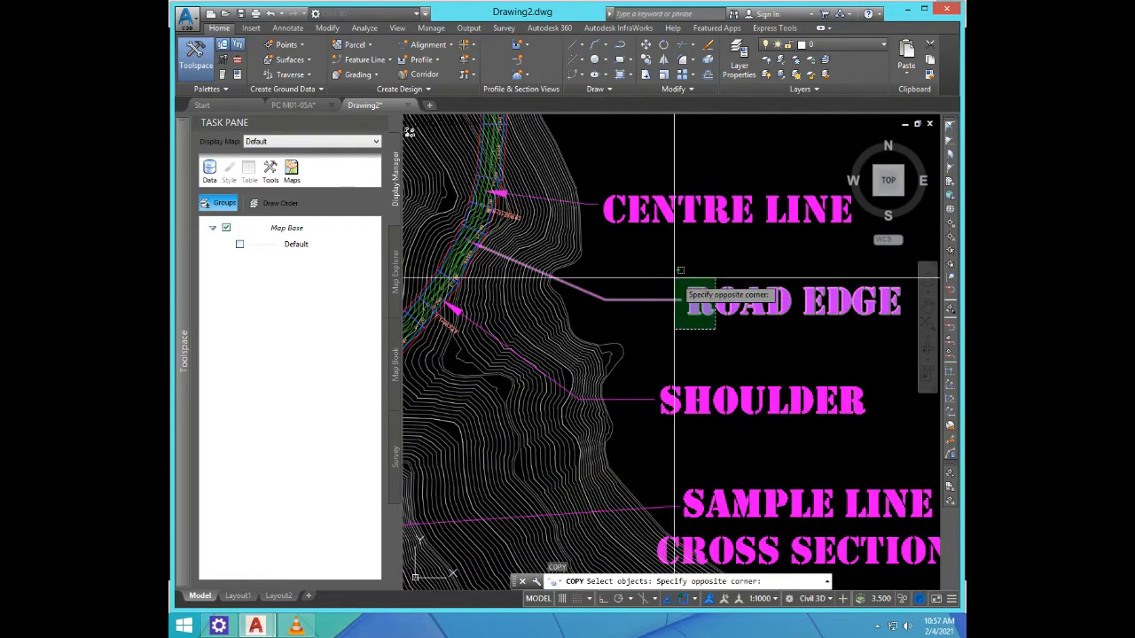
{"action": "left_click", "coordinate": [652, 276]}
{"action": "key", "text": "Return"}
{"action": "left_click", "coordinate": [648, 311]}
{"action": "scroll", "coordinate": [603, 385], "scroll_direction": "down", "scroll_amount": 6}
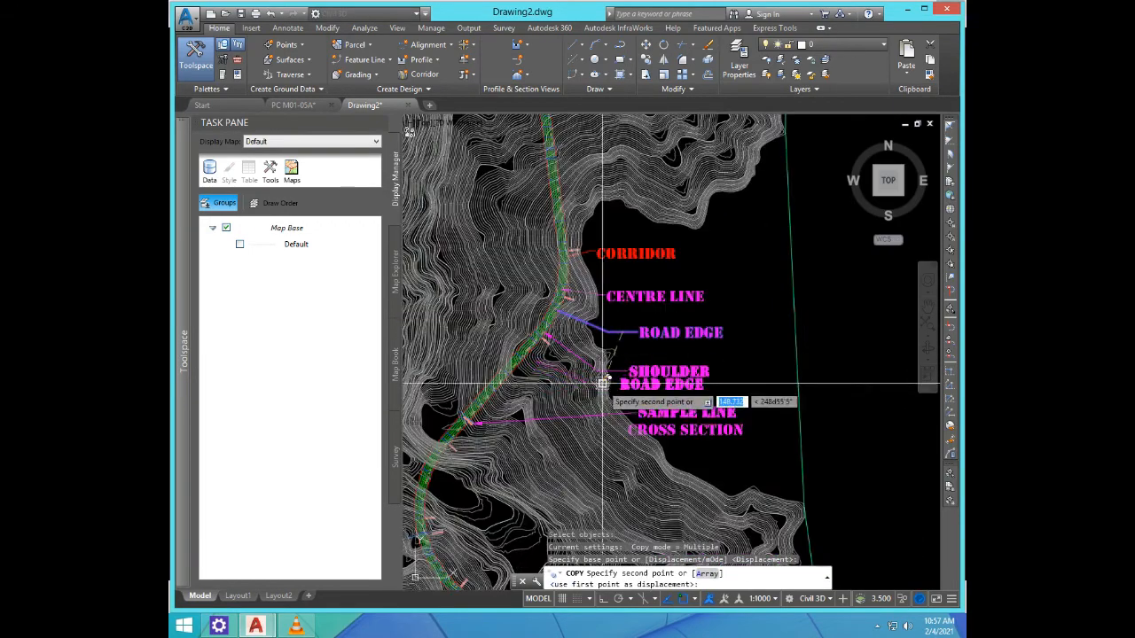
{"action": "scroll", "coordinate": [729, 418], "scroll_direction": "down", "scroll_amount": 5}
{"action": "scroll", "coordinate": [760, 381], "scroll_direction": "up", "scroll_amount": 8}
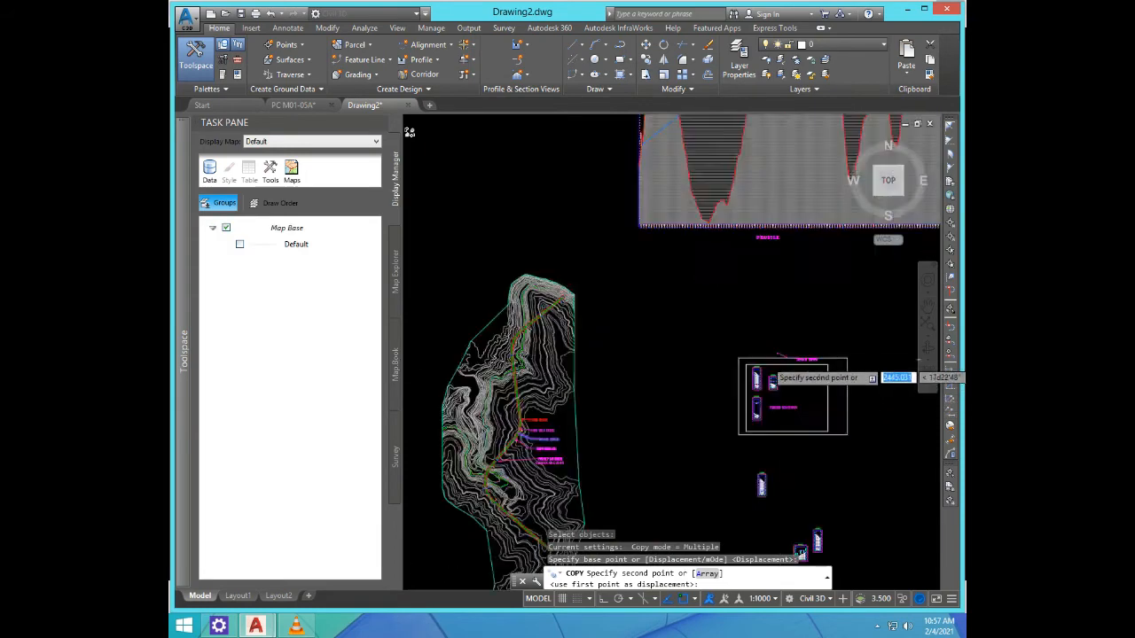
{"action": "scroll", "coordinate": [707, 390], "scroll_direction": "up", "scroll_amount": 8}
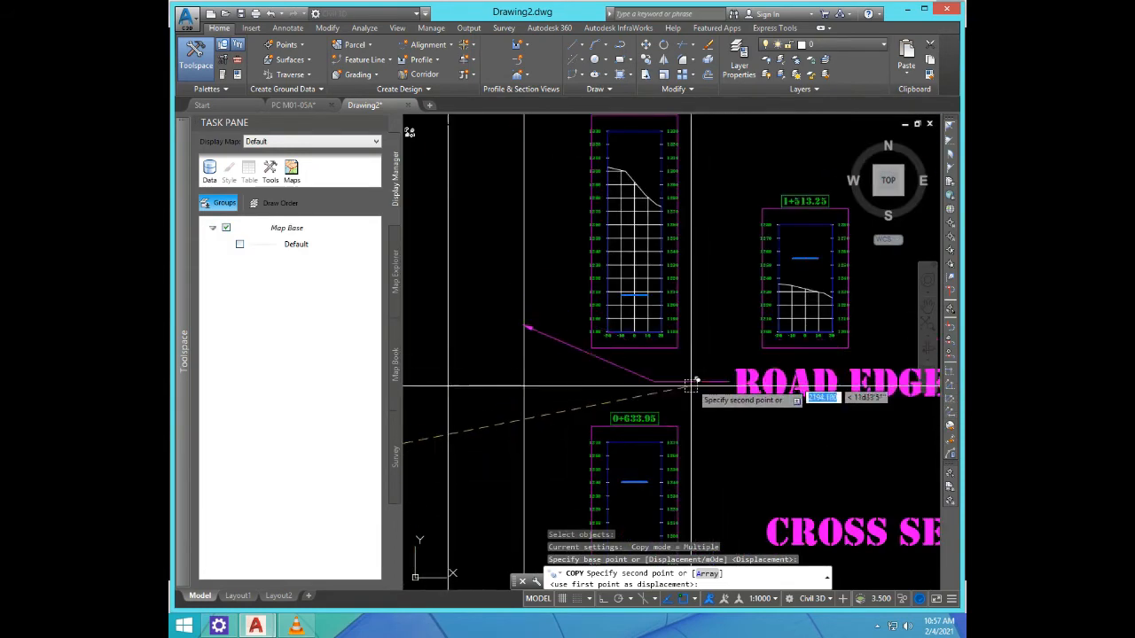
{"action": "scroll", "coordinate": [702, 278], "scroll_direction": "down", "scroll_amount": 2}
{"action": "scroll", "coordinate": [695, 210], "scroll_direction": "up", "scroll_amount": 4}
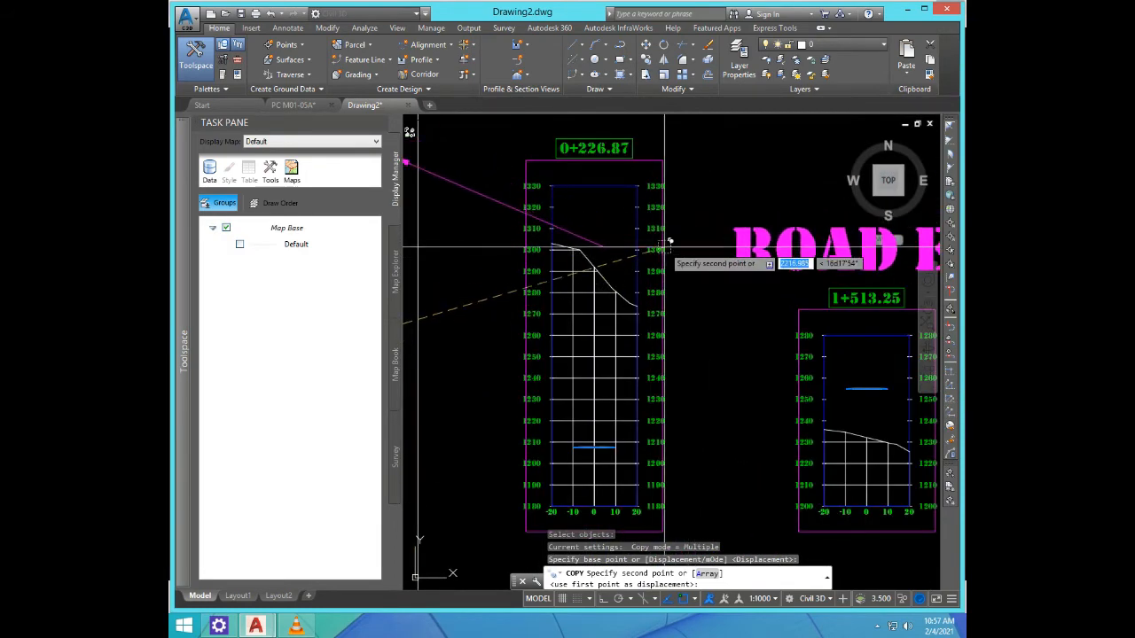
{"action": "left_click", "coordinate": [675, 244]}
{"action": "key", "text": "Escape"}
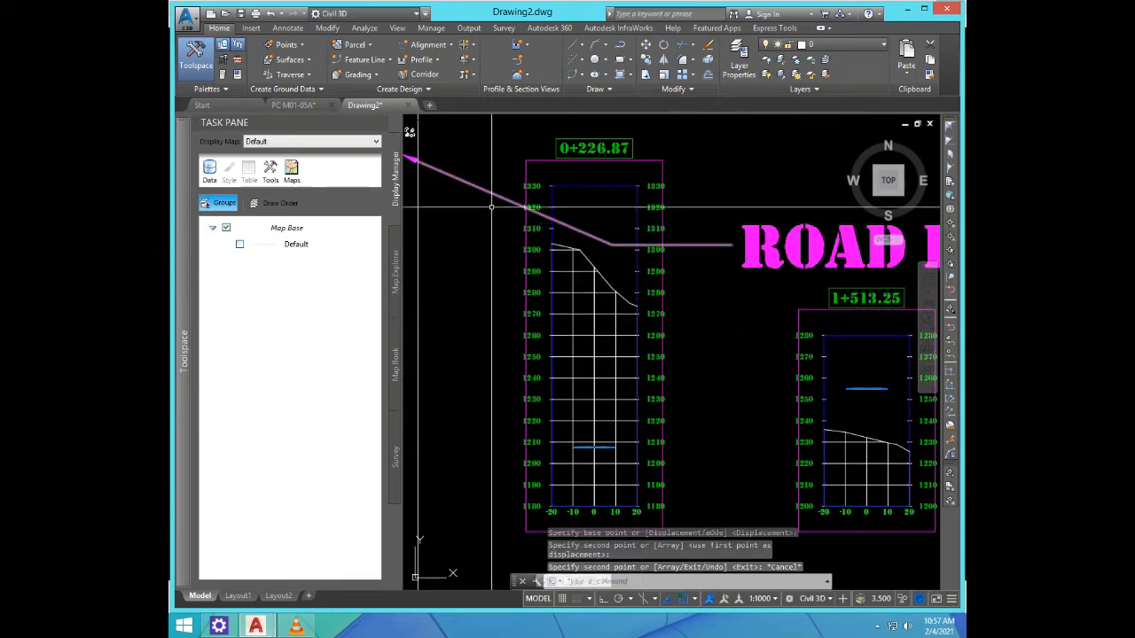
Step: Stretch the copied leader's arrow end onto the ground line in section view 0+226.87
{"action": "left_click", "coordinate": [466, 197]}
{"action": "scroll", "coordinate": [466, 200], "scroll_direction": "down", "scroll_amount": 2}
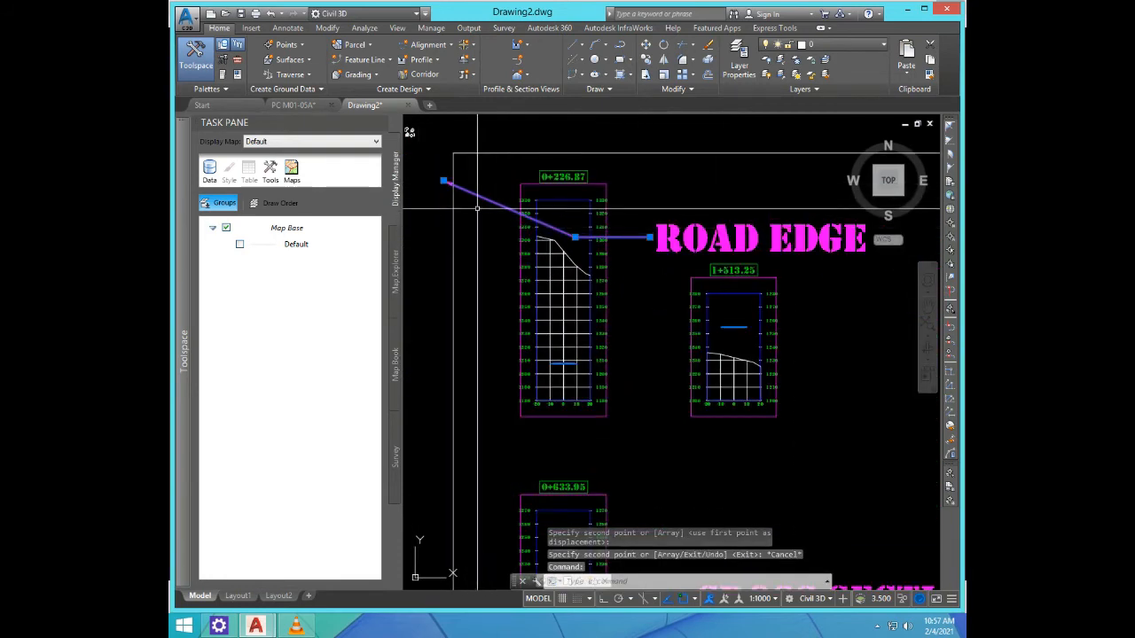
{"action": "left_click", "coordinate": [441, 180]}
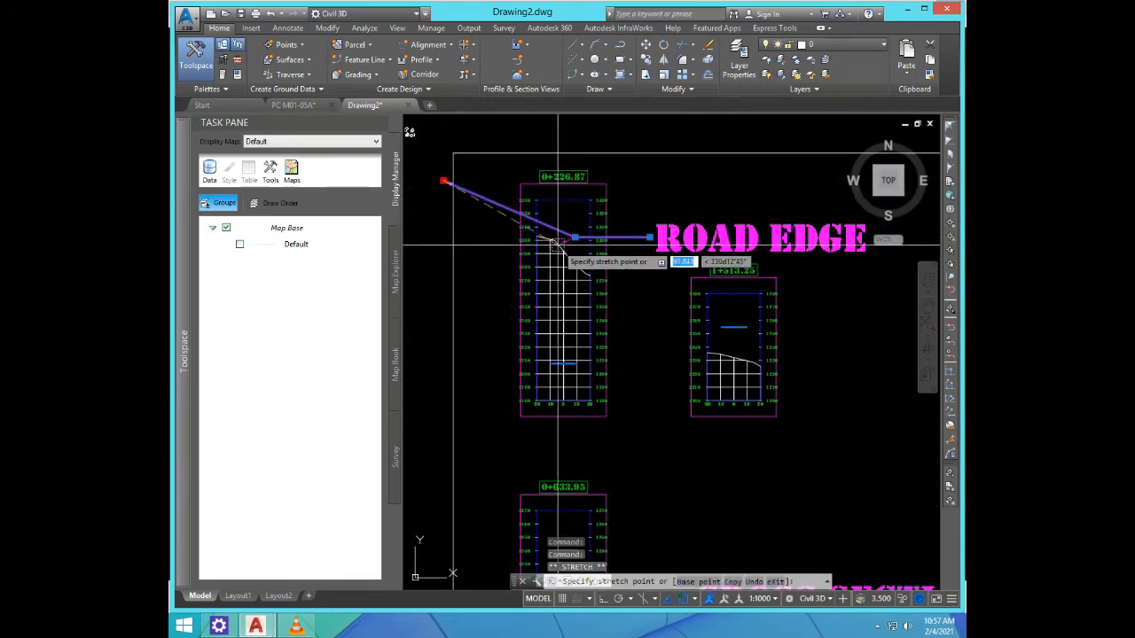
{"action": "scroll", "coordinate": [562, 257], "scroll_direction": "up", "scroll_amount": 3}
{"action": "left_click", "coordinate": [558, 279]}
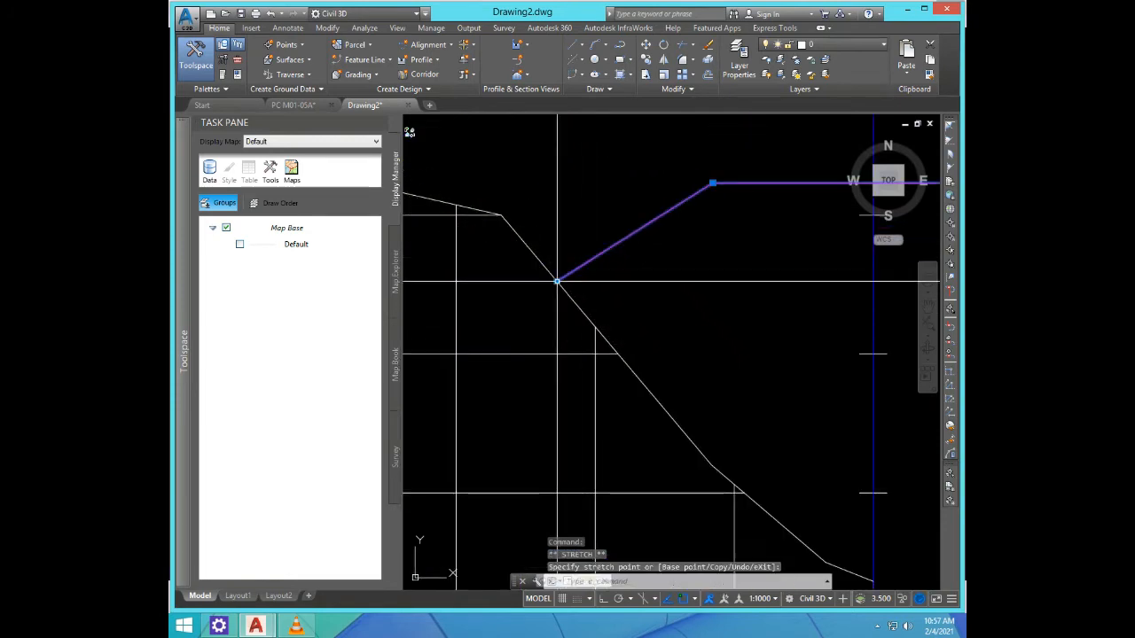
{"action": "scroll", "coordinate": [621, 302], "scroll_direction": "down", "scroll_amount": 3}
{"action": "scroll", "coordinate": [620, 302], "scroll_direction": "down", "scroll_amount": 5}
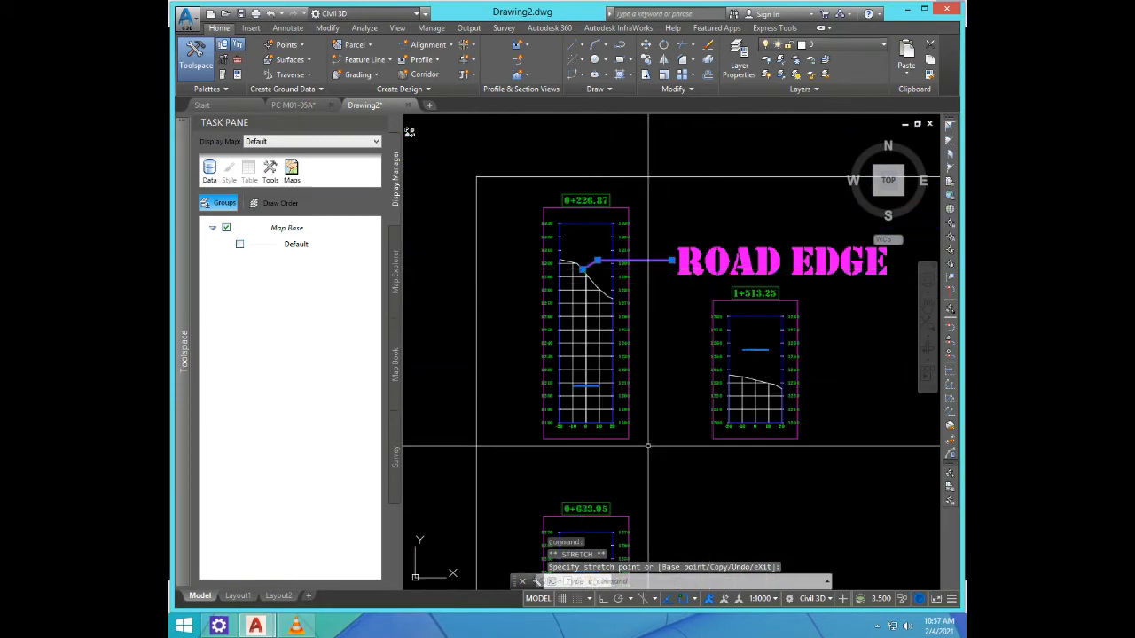
{"action": "key", "text": "Escape"}
Step: Change the copied ROAD EDGE text beside section view 0+226.87 to PROFILE
{"action": "scroll", "coordinate": [589, 436], "scroll_direction": "up", "scroll_amount": 4}
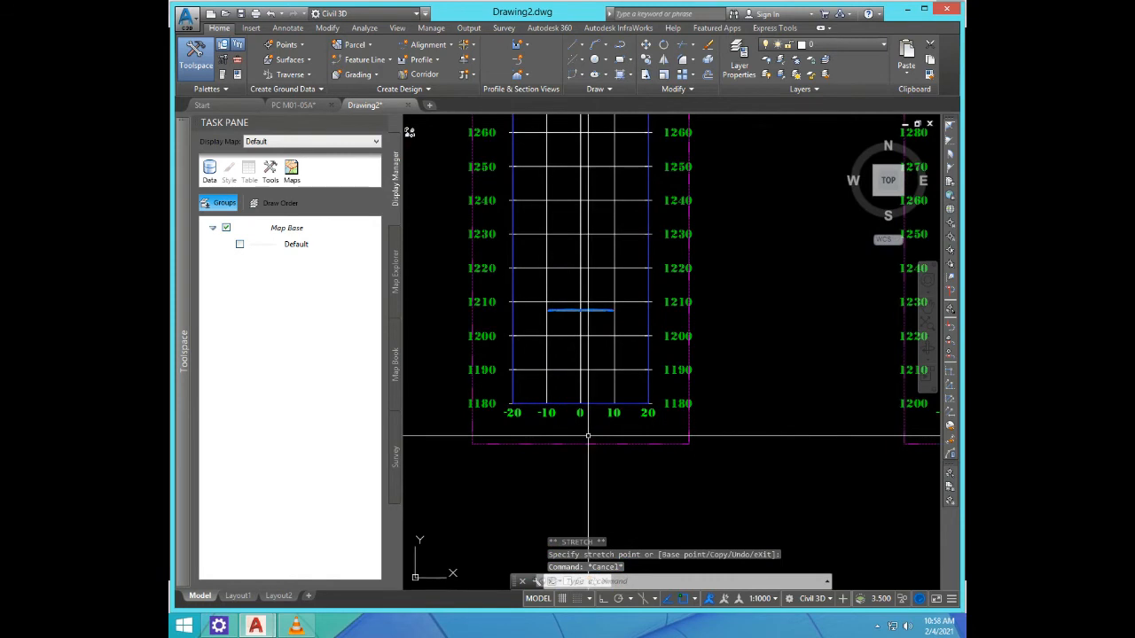
{"action": "scroll", "coordinate": [589, 436], "scroll_direction": "down", "scroll_amount": 3}
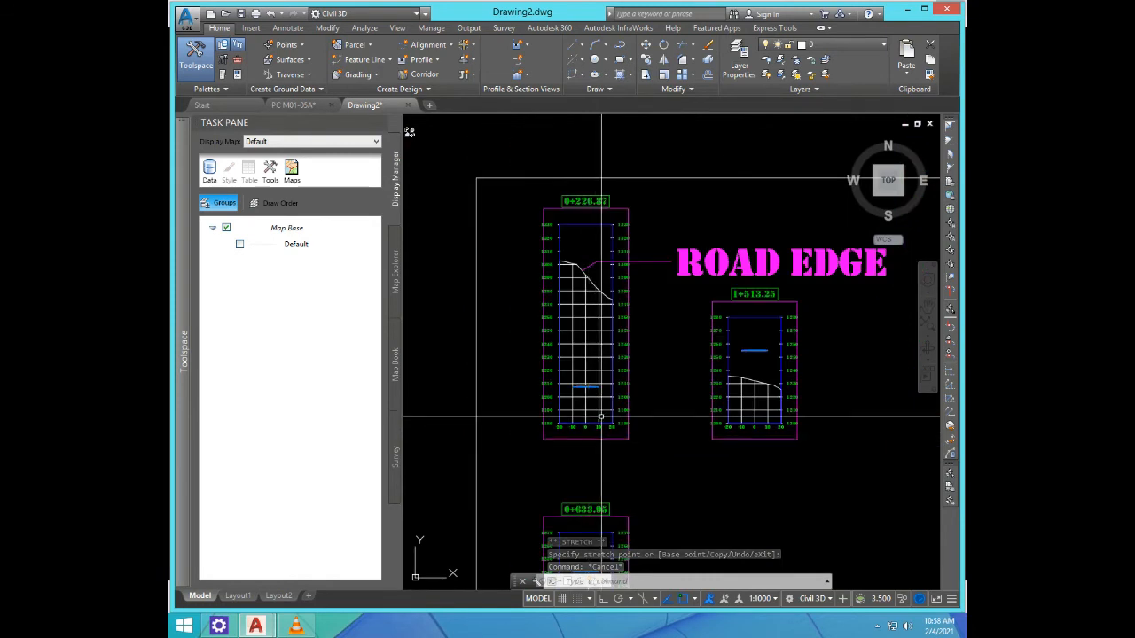
{"action": "scroll", "coordinate": [628, 263], "scroll_direction": "down", "scroll_amount": 2}
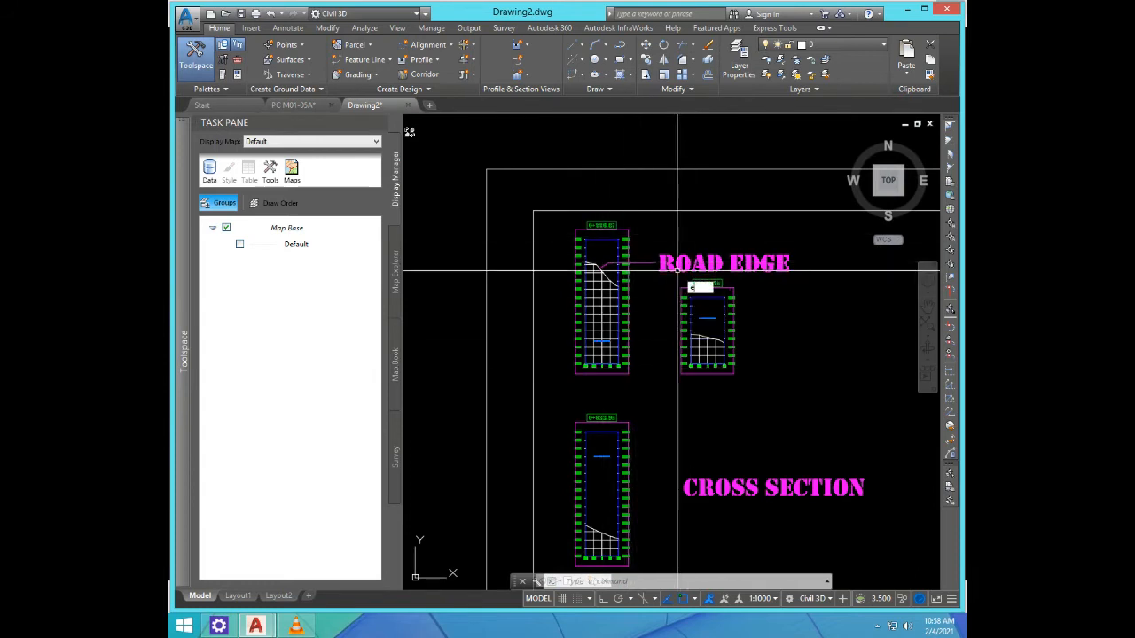
{"action": "type", "text": "ed"}
{"action": "key", "text": "Return"}
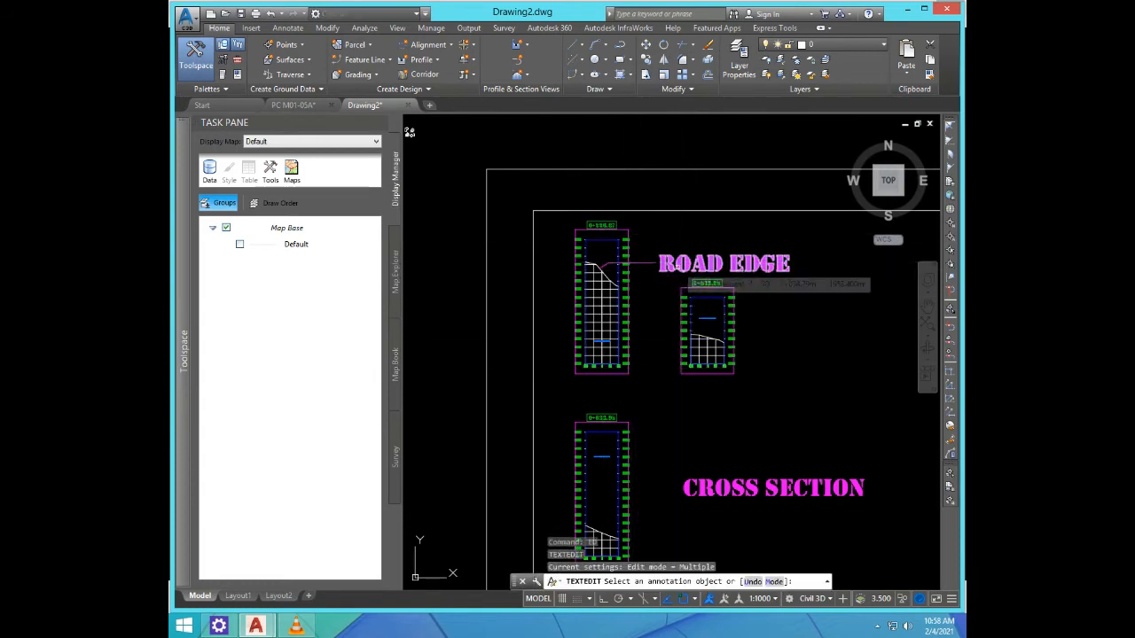
{"action": "left_click", "coordinate": [678, 267]}
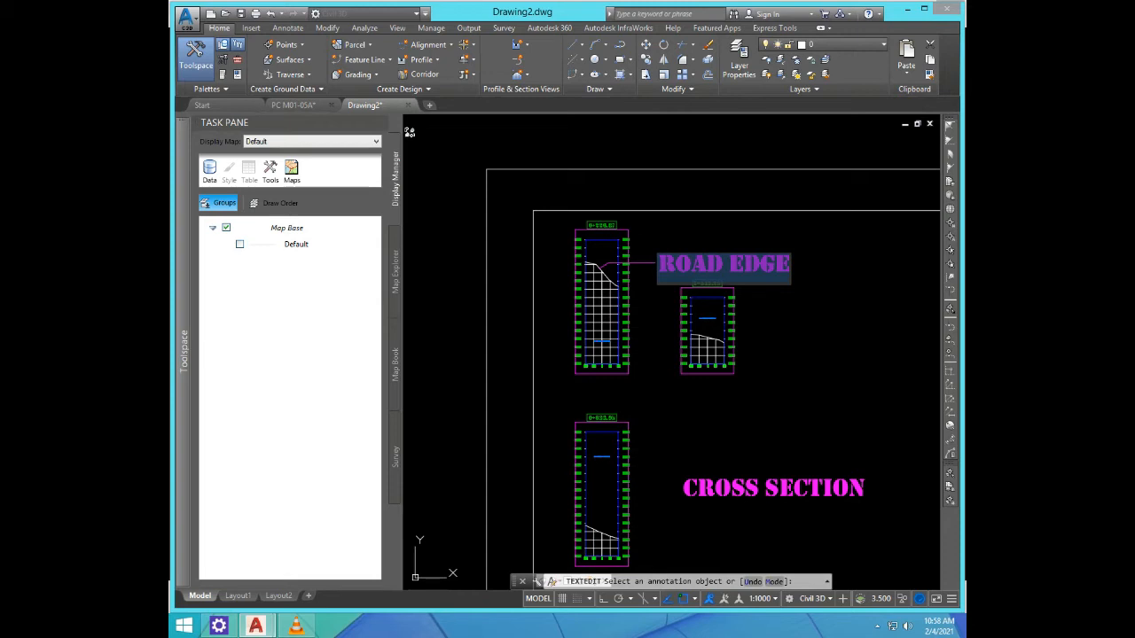
{"action": "type", "text": "PROFILE"}
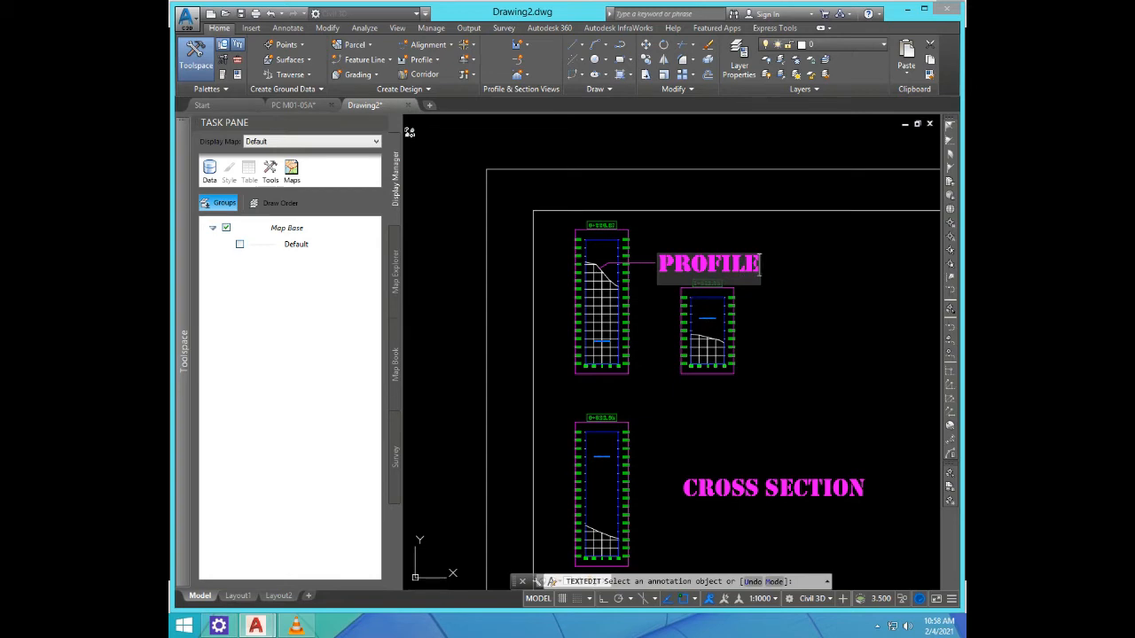
{"action": "left_click", "coordinate": [755, 381]}
{"action": "key", "text": "Return"}
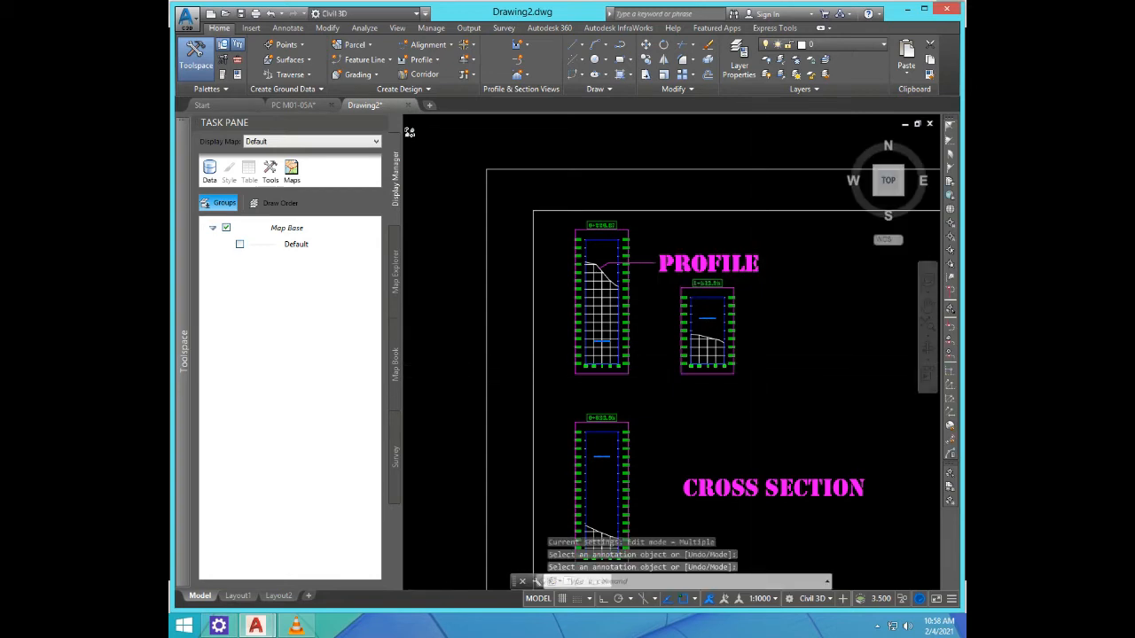
Step: Set the height of the PROFILE text beside section view 0+226.87 to 15
{"action": "scroll", "coordinate": [755, 348], "scroll_direction": "down", "scroll_amount": 2}
{"action": "scroll", "coordinate": [727, 333], "scroll_direction": "up", "scroll_amount": 4}
{"action": "scroll", "coordinate": [744, 341], "scroll_direction": "down", "scroll_amount": 3}
{"action": "double_click", "coordinate": [735, 316]}
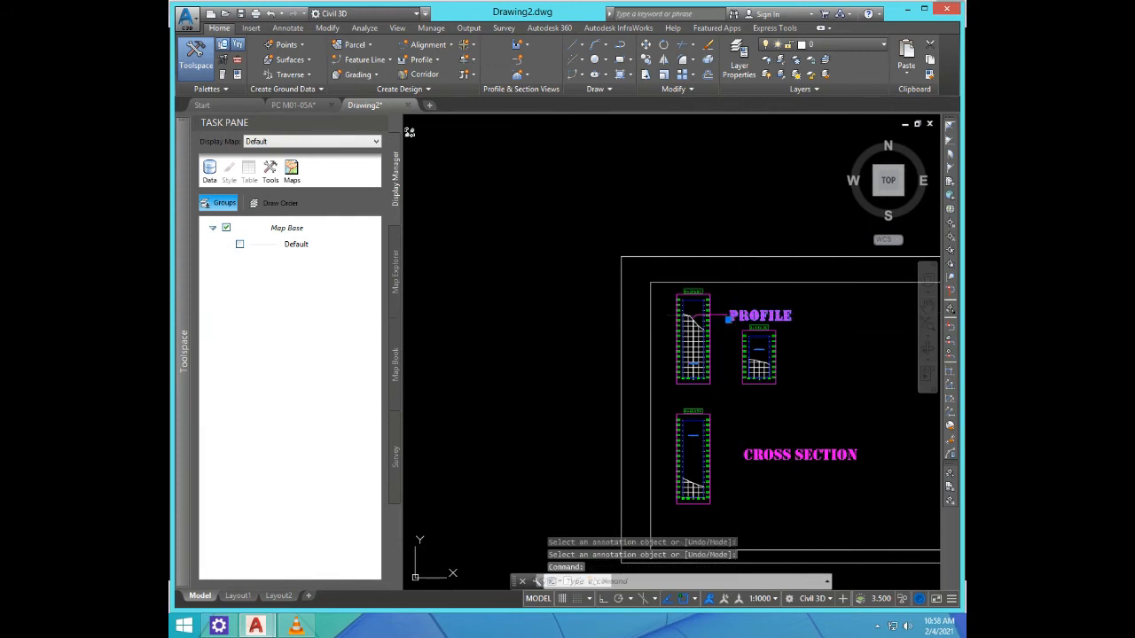
{"action": "key", "text": "ctrl+1"}
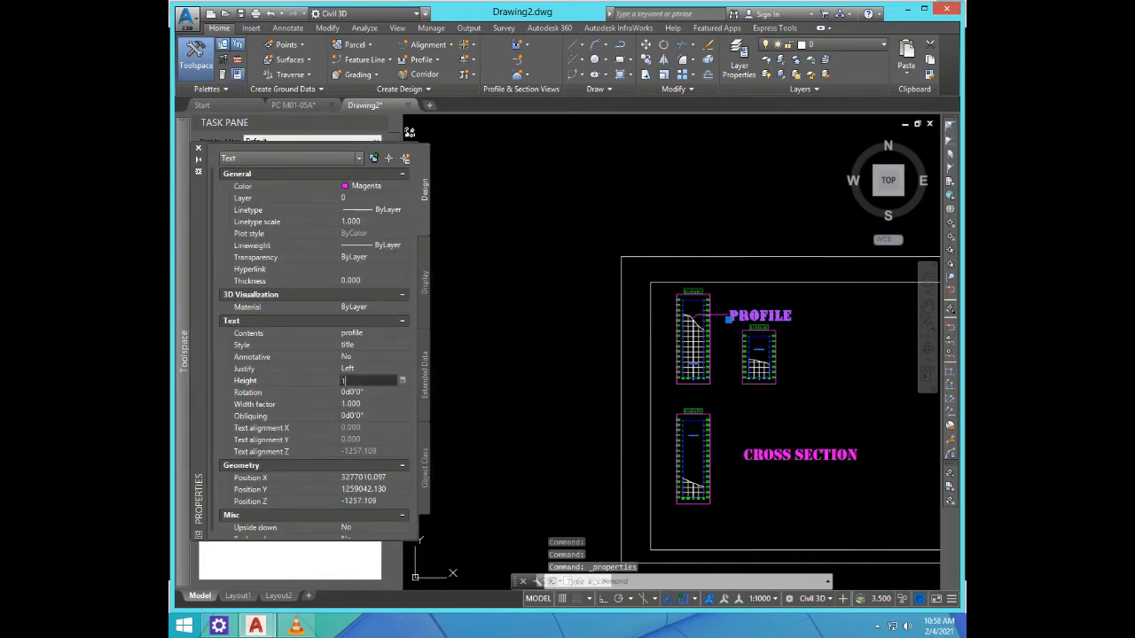
{"action": "type", "text": "15"}
{"action": "key", "text": "Return"}
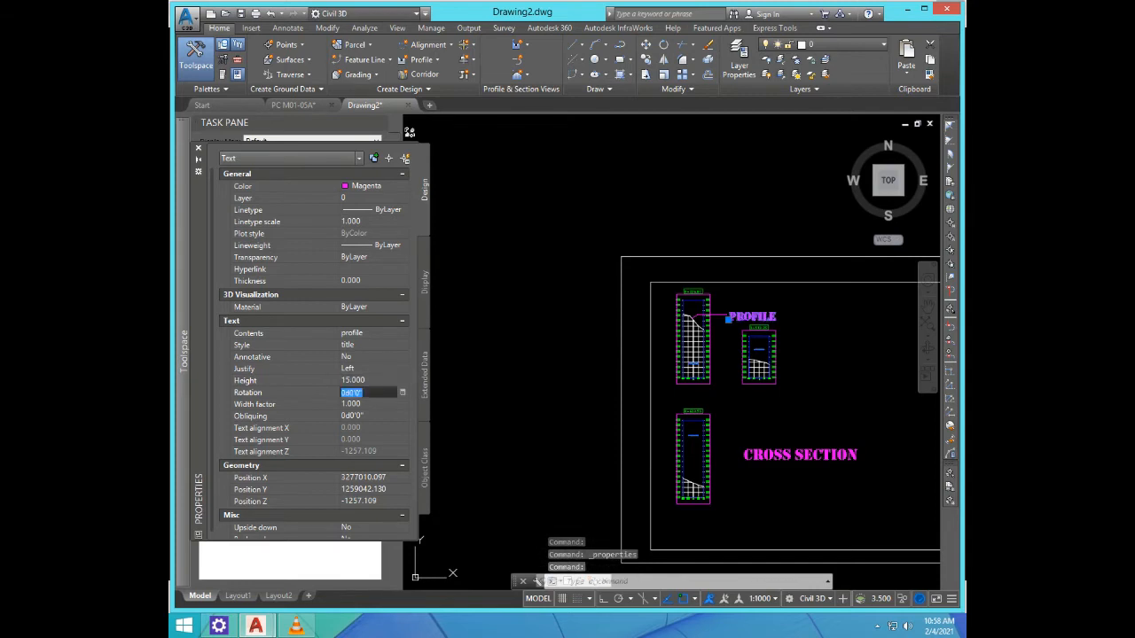
{"action": "key", "text": "Escape"}
{"action": "key", "text": "Escape"}
Step: Move the PROFILE text and its leader straight up beside section view 0+226.87
{"action": "scroll", "coordinate": [733, 299], "scroll_direction": "up", "scroll_amount": 5}
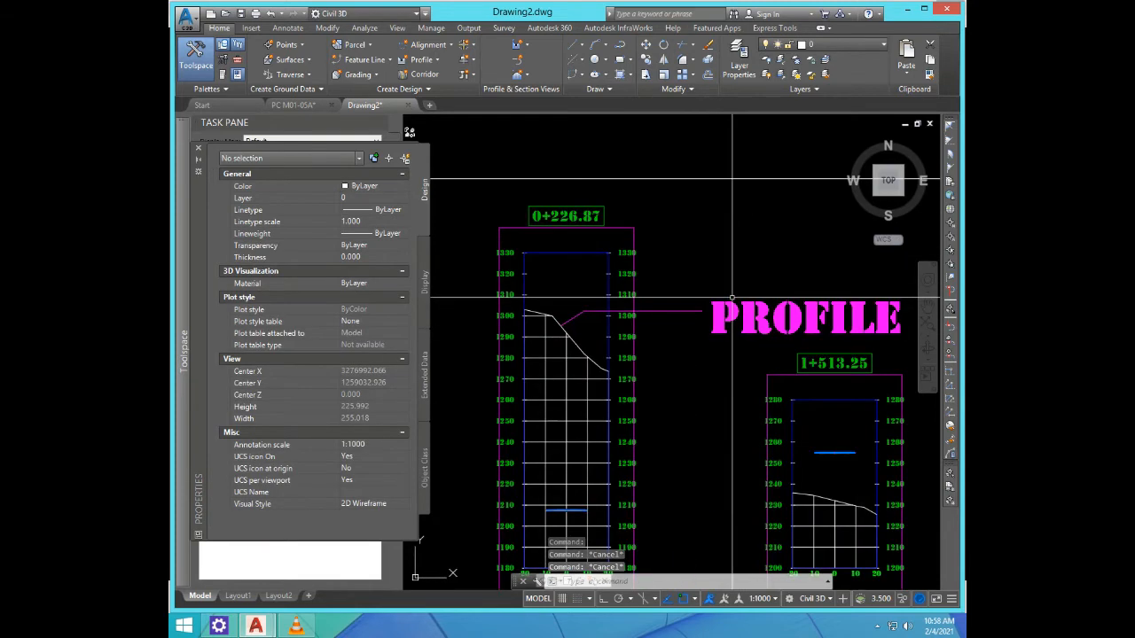
{"action": "key", "text": "Return"}
{"action": "left_click", "coordinate": [728, 349]}
{"action": "left_click", "coordinate": [673, 279]}
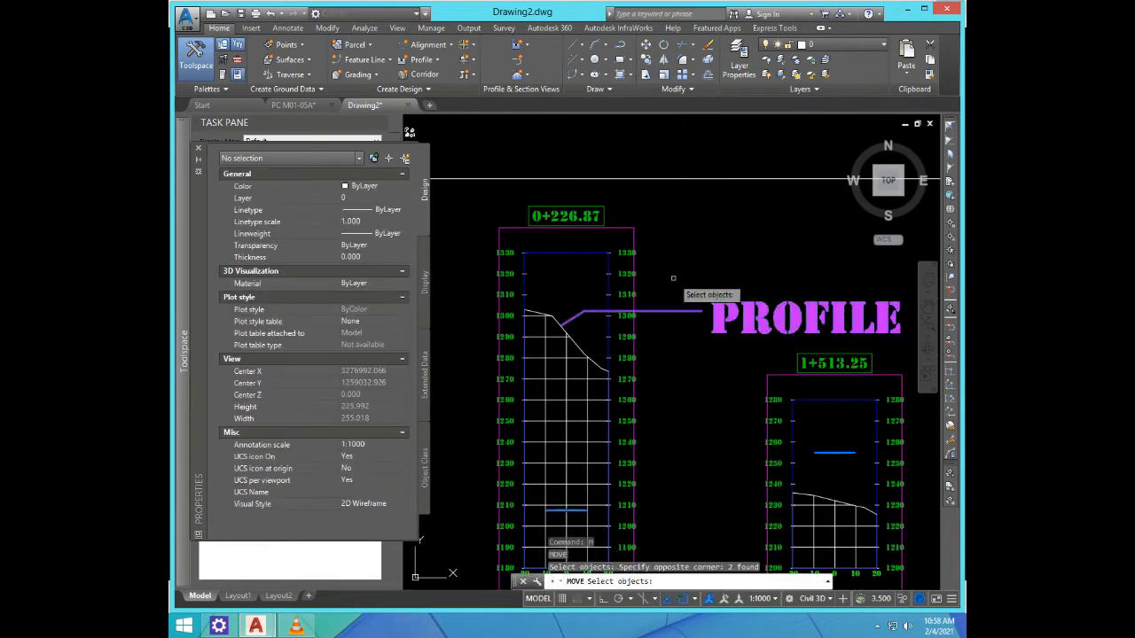
{"action": "key", "text": "Return"}
{"action": "left_click", "coordinate": [709, 380]}
{"action": "left_click", "coordinate": [706, 333]}
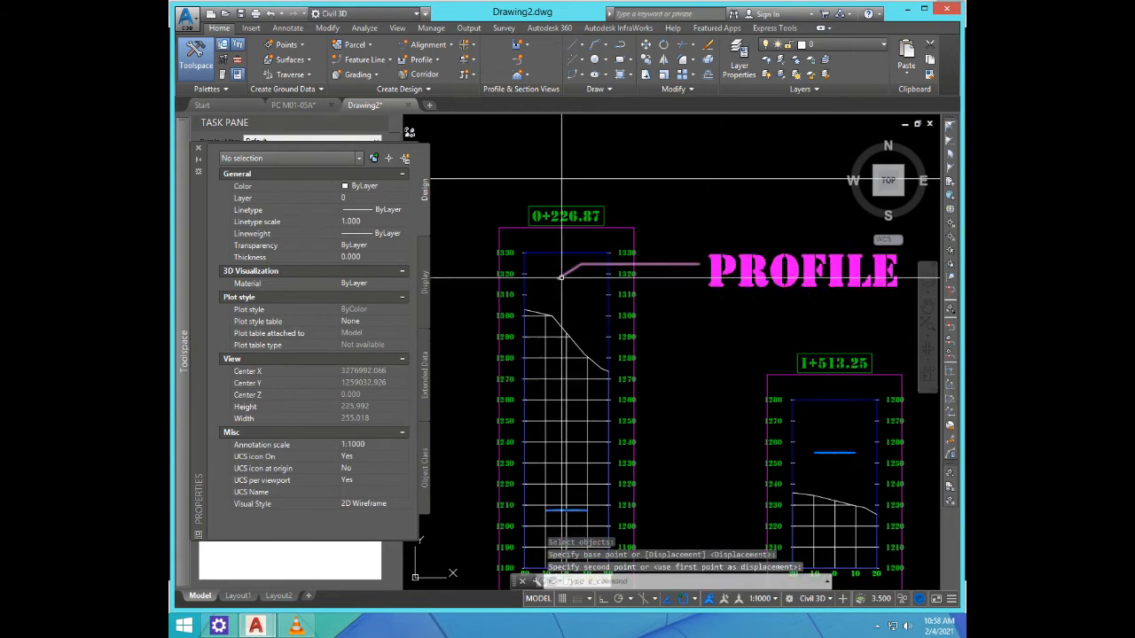
Step: Stretch the PROFILE leader's arrow end back down onto the ground line in section view 0+226.87
{"action": "left_click", "coordinate": [560, 277]}
{"action": "left_click", "coordinate": [559, 278]}
{"action": "left_click", "coordinate": [559, 325]}
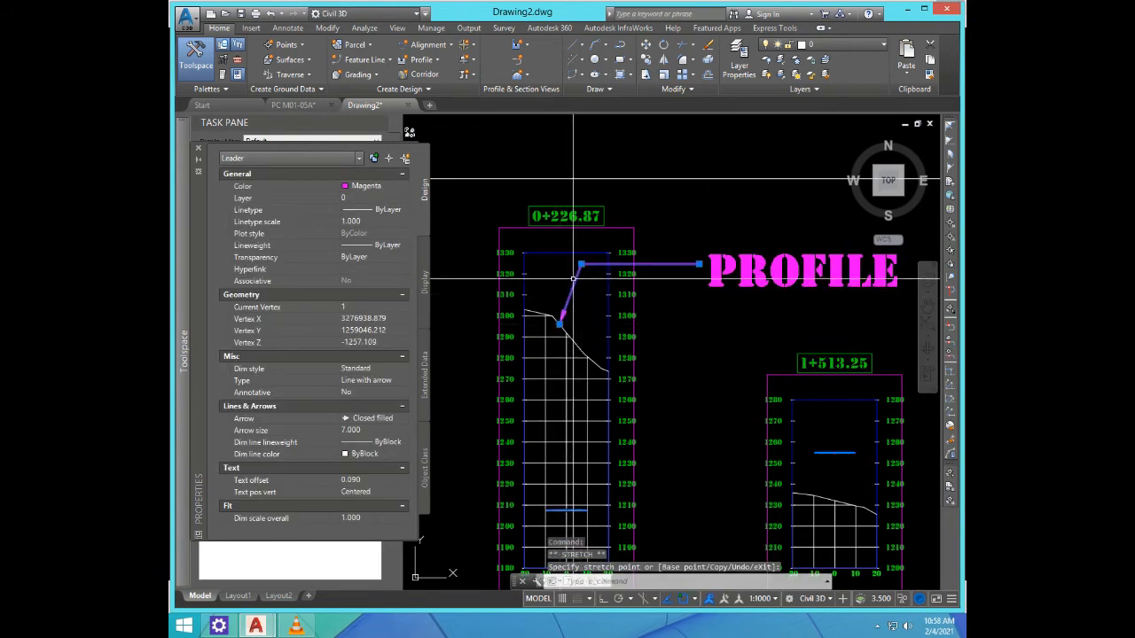
{"action": "key", "text": "Escape"}
Step: Copy the CROSS SECTION title to just beneath the PROFILE text
{"action": "scroll", "coordinate": [567, 276], "scroll_direction": "down", "scroll_amount": 4}
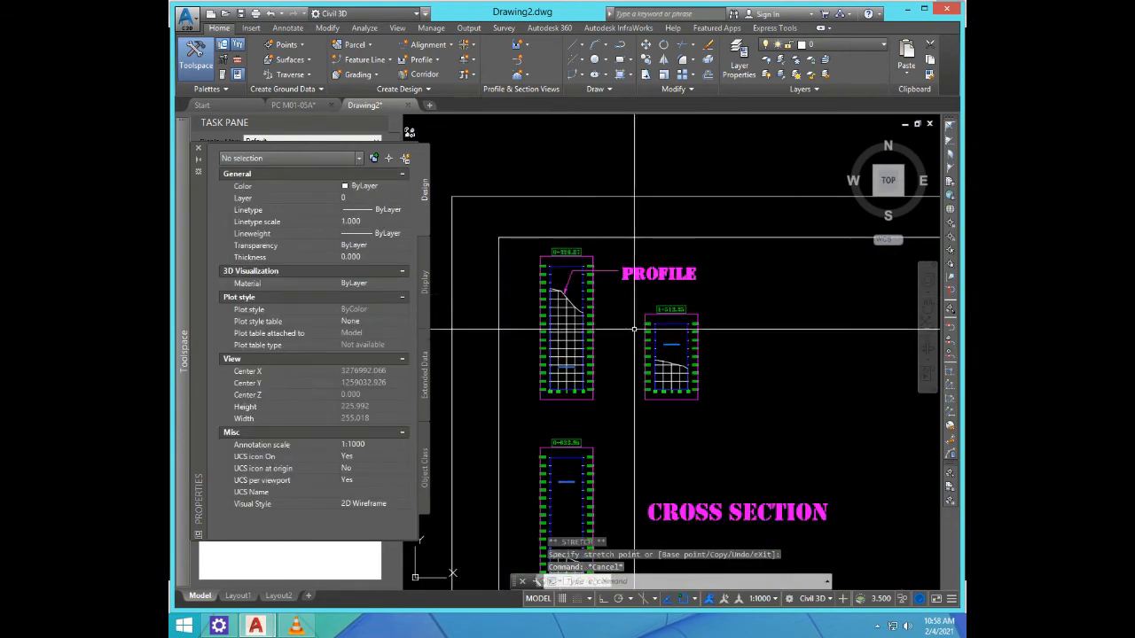
{"action": "type", "text": "cond p"}
{"action": "key", "text": "Return"}
{"action": "left_click", "coordinate": [688, 506]}
{"action": "key", "text": "Return"}
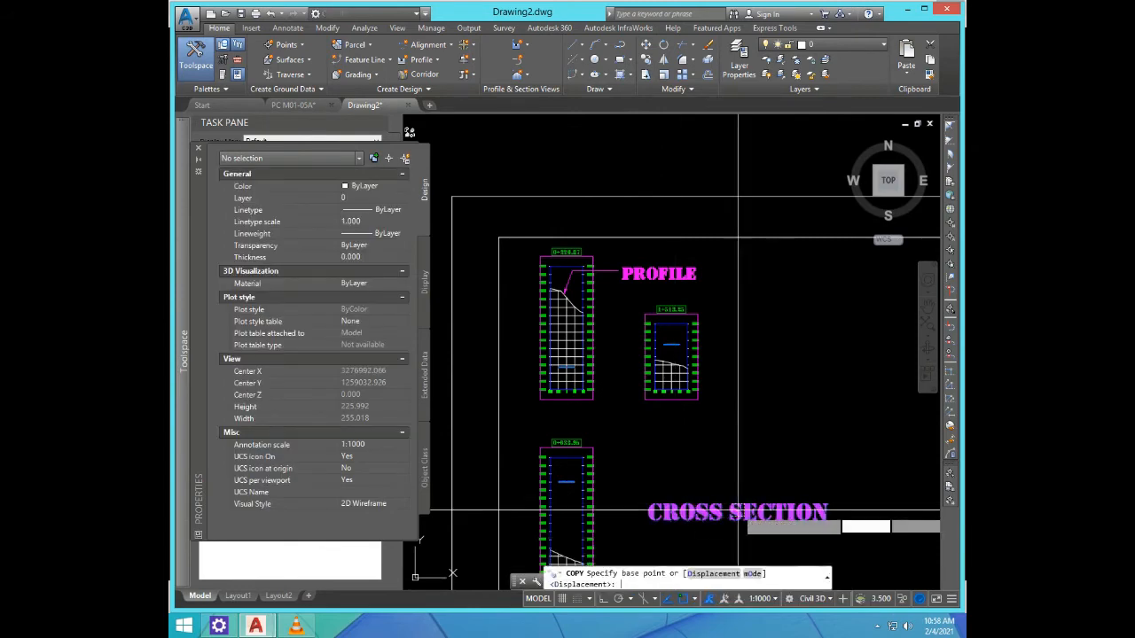
{"action": "left_click", "coordinate": [728, 508]}
{"action": "scroll", "coordinate": [723, 443], "scroll_direction": "up", "scroll_amount": 3}
{"action": "left_click", "coordinate": [709, 292]}
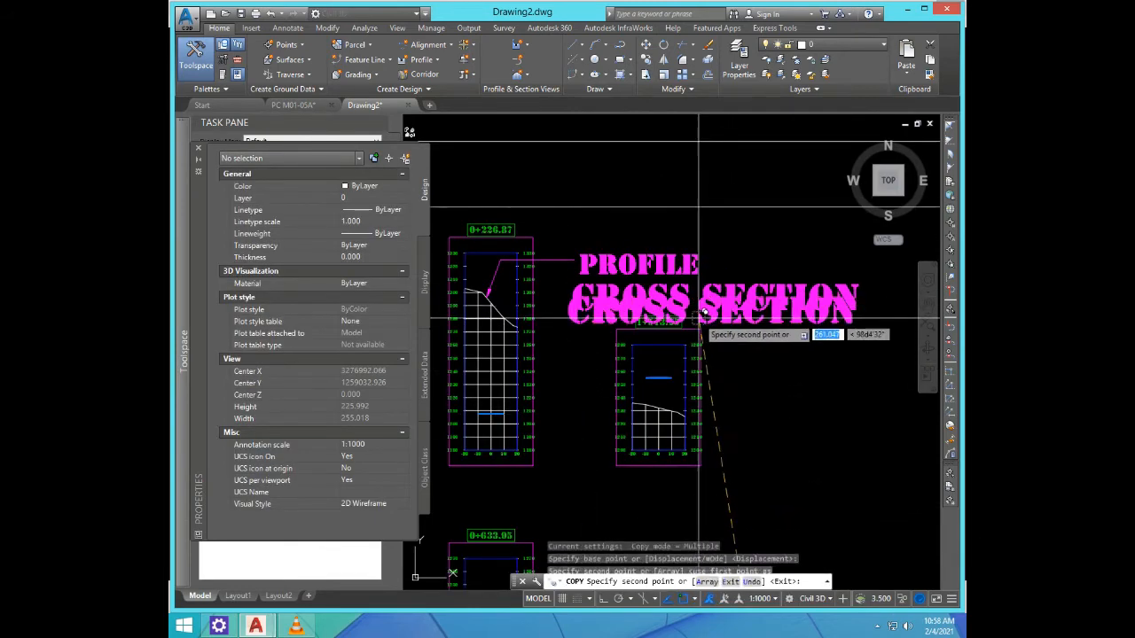
{"action": "key", "text": "Escape"}
Step: Match the copied CROSS SECTION text's properties to those of the PROFILE text
{"action": "type", "text": "ma"}
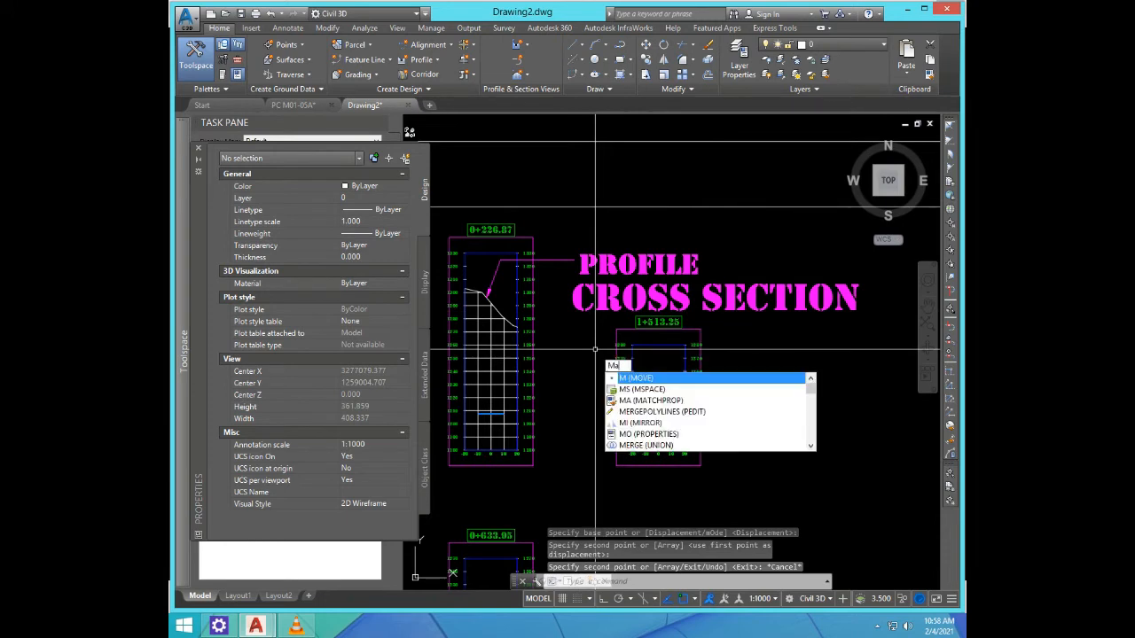
{"action": "key", "text": "Return"}
{"action": "left_click", "coordinate": [593, 264]}
{"action": "left_click", "coordinate": [588, 290]}
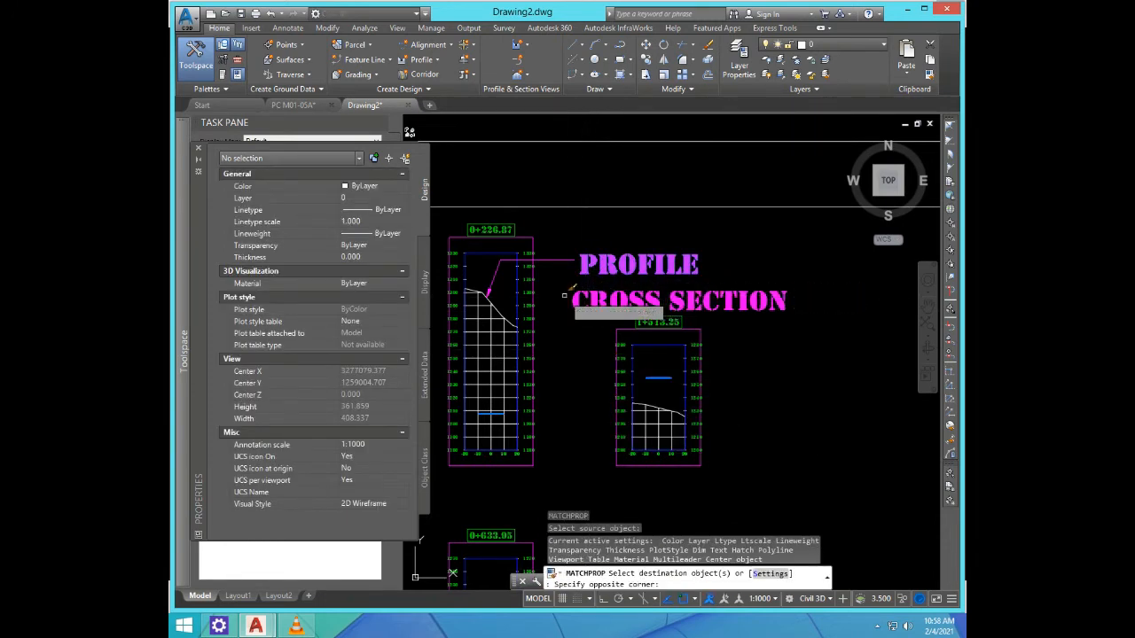
{"action": "key", "text": "Escape"}
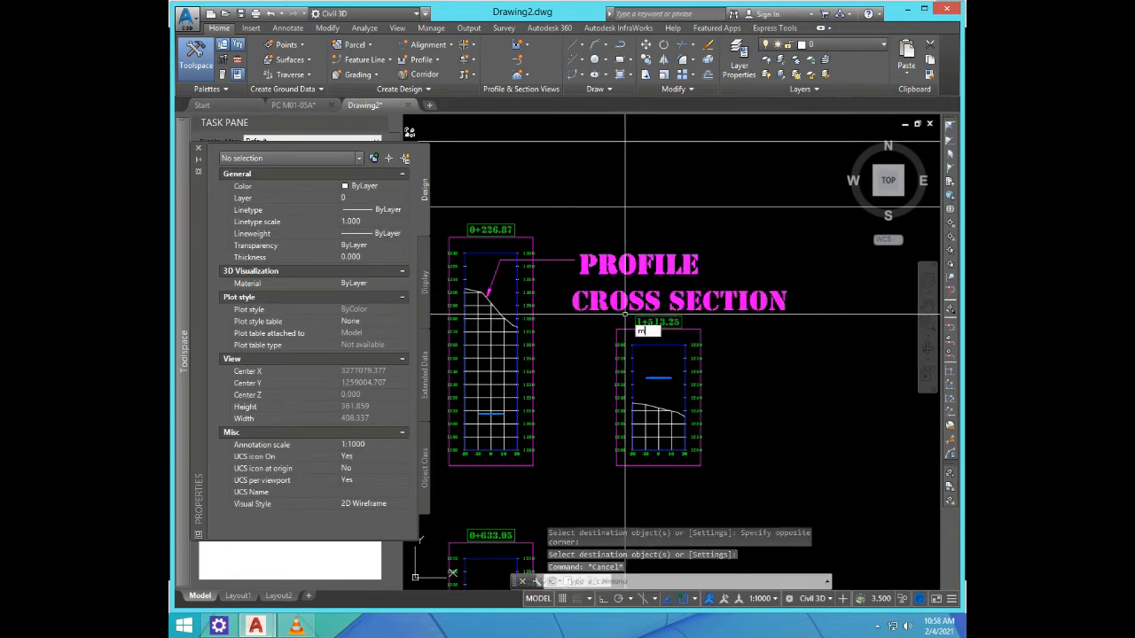
Step: Move the copied CROSS SECTION text slightly up and left beneath the PROFILE text
{"action": "key", "text": "Return"}
{"action": "scroll", "coordinate": [592, 290], "scroll_direction": "up", "scroll_amount": 5}
{"action": "left_click", "coordinate": [605, 369]}
{"action": "left_click", "coordinate": [563, 341]}
{"action": "key", "text": "Return"}
{"action": "left_click", "coordinate": [567, 380]}
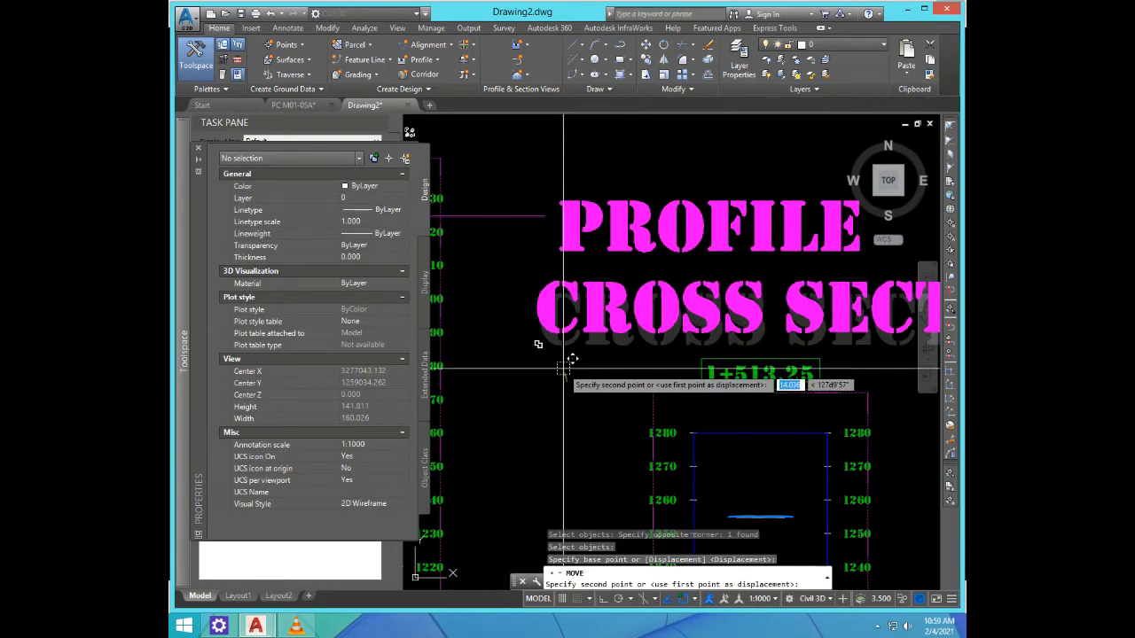
{"action": "left_click", "coordinate": [556, 349]}
Step: Set the height of the PROFILE text and the CROSS SECTION text beneath it to 10
{"action": "left_click", "coordinate": [602, 359]}
{"action": "left_click", "coordinate": [573, 215]}
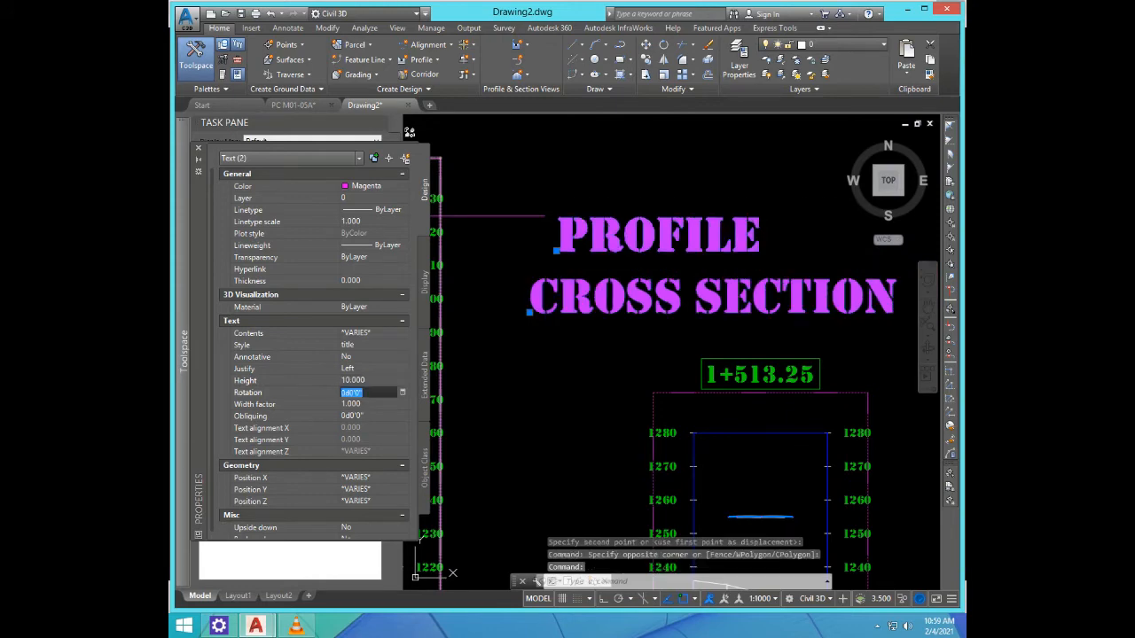
{"action": "key", "text": "Escape"}
{"action": "scroll", "coordinate": [581, 304], "scroll_direction": "down", "scroll_amount": 6}
{"action": "key", "text": "Escape"}
{"action": "scroll", "coordinate": [581, 304], "scroll_direction": "up", "scroll_amount": 6}
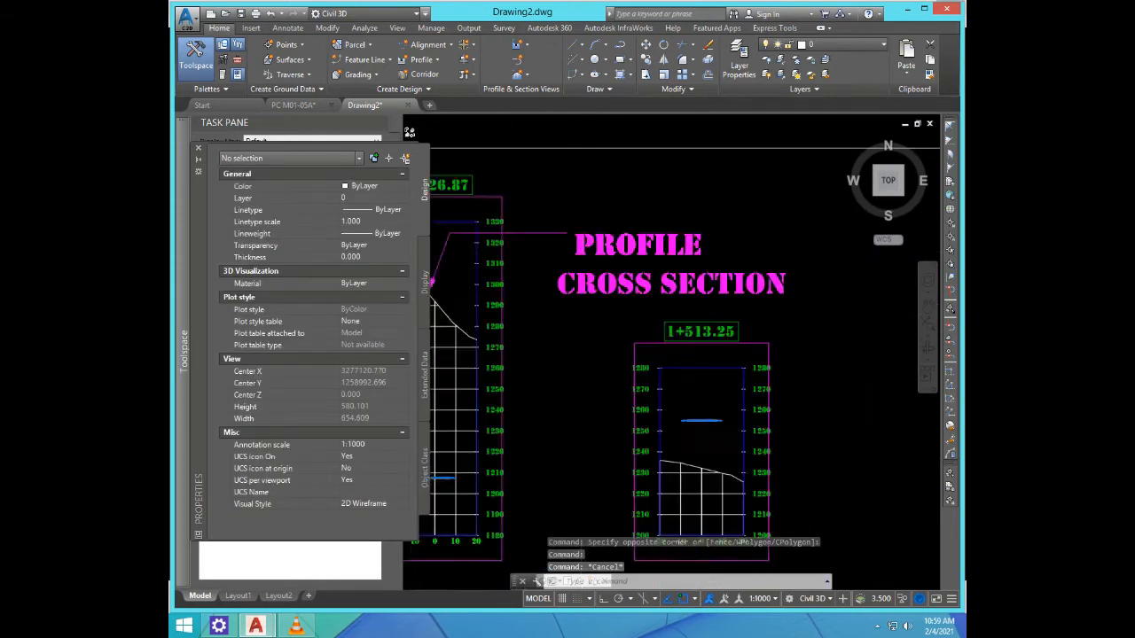
Step: Set the height of the PROFILE text and the CROSS SECTION text beneath it to 5
{"action": "left_click", "coordinate": [612, 180]}
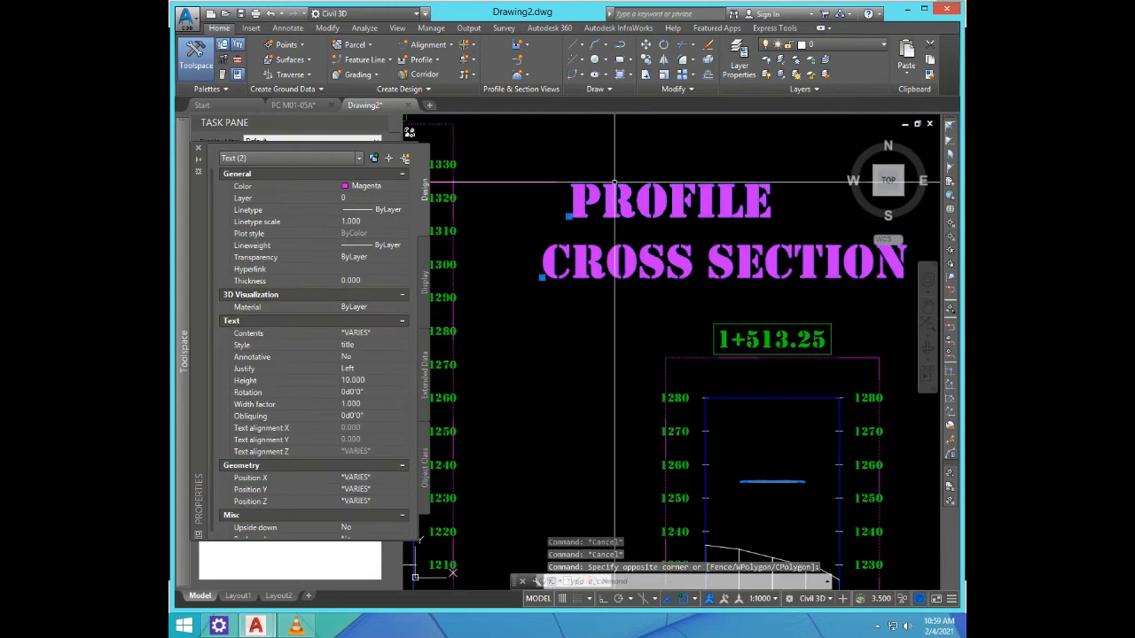
{"action": "left_click", "coordinate": [373, 368]}
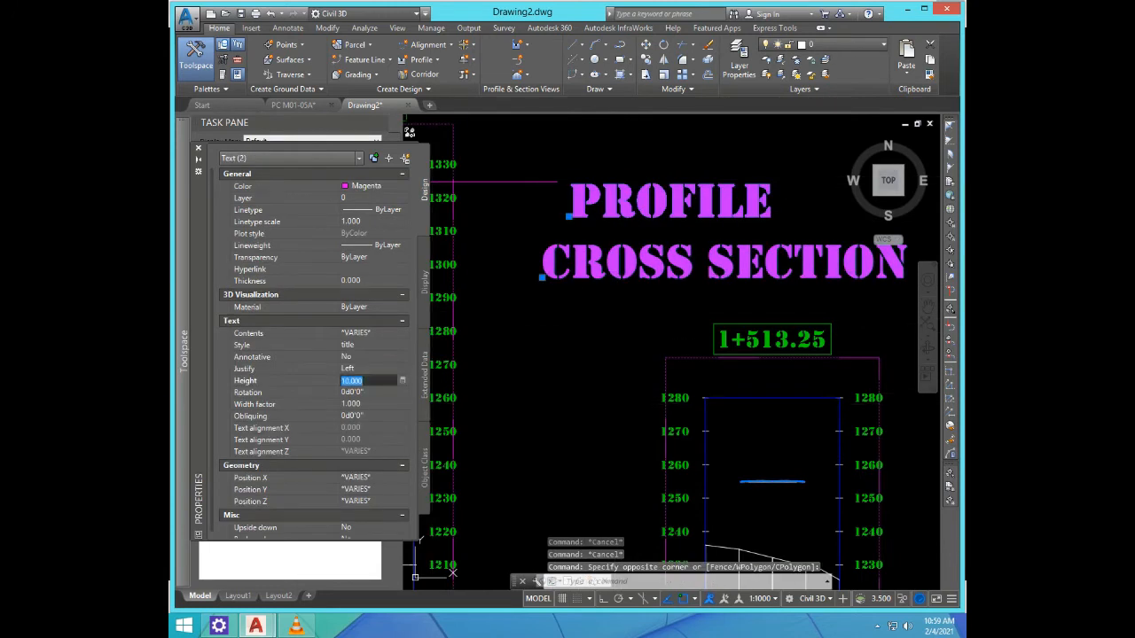
{"action": "type", "text": "5"}
{"action": "key", "text": "Tab"}
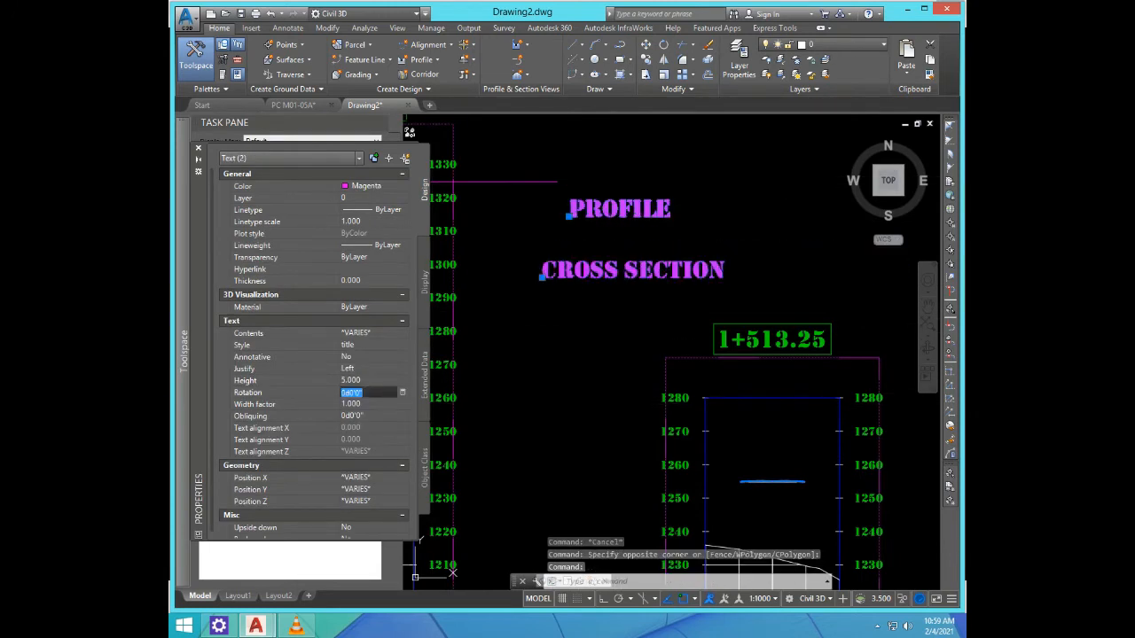
{"action": "key", "text": "Escape"}
{"action": "key", "text": "Escape"}
Step: Move the PROFILE and CROSS SECTION callout texts together so that PROFILE sits at the leader's end
{"action": "scroll", "coordinate": [643, 348], "scroll_direction": "down", "scroll_amount": 5}
{"action": "scroll", "coordinate": [606, 328], "scroll_direction": "up", "scroll_amount": 5}
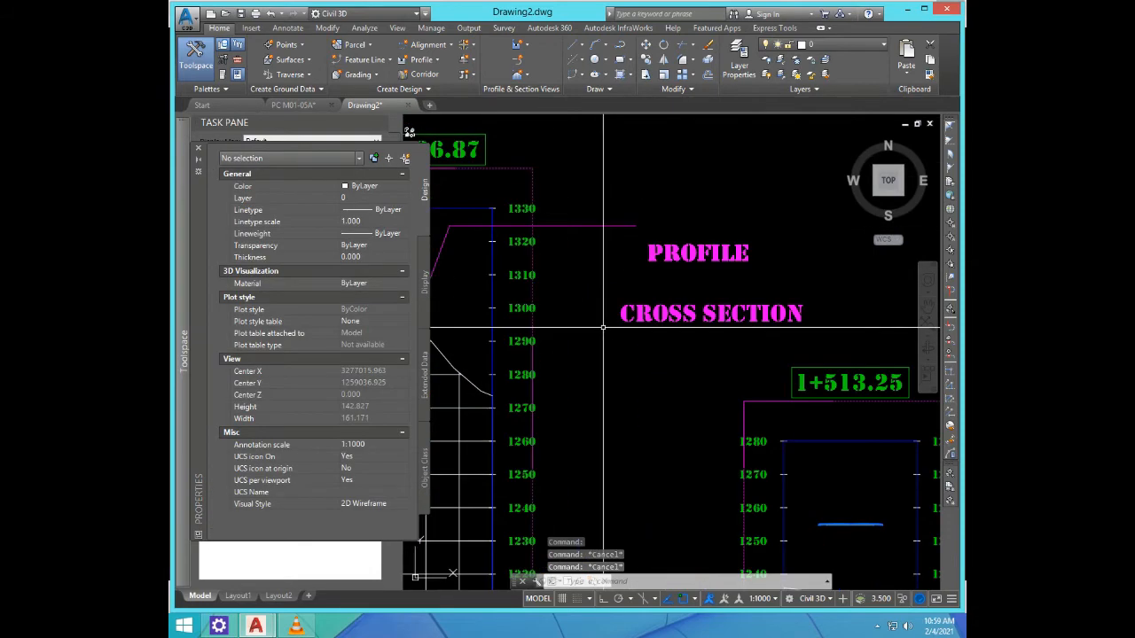
{"action": "type", "text": "m"}
{"action": "key", "text": "Return"}
{"action": "left_click", "coordinate": [709, 345]}
{"action": "left_click", "coordinate": [659, 196]}
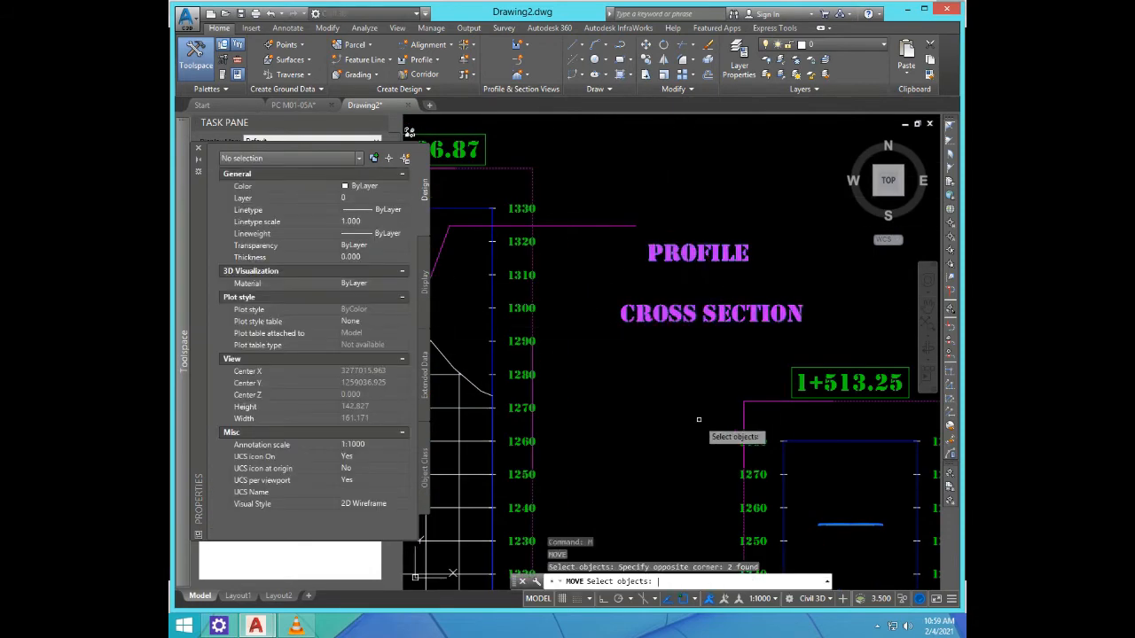
{"action": "key", "text": "Return"}
{"action": "left_click", "coordinate": [674, 408]}
{"action": "left_click", "coordinate": [665, 381]}
Step: Move the small CROSS SECTION text up to directly under PROFILE to form a two-line callout
{"action": "key", "text": "Return"}
{"action": "left_click", "coordinate": [724, 324]}
{"action": "left_click", "coordinate": [679, 280]}
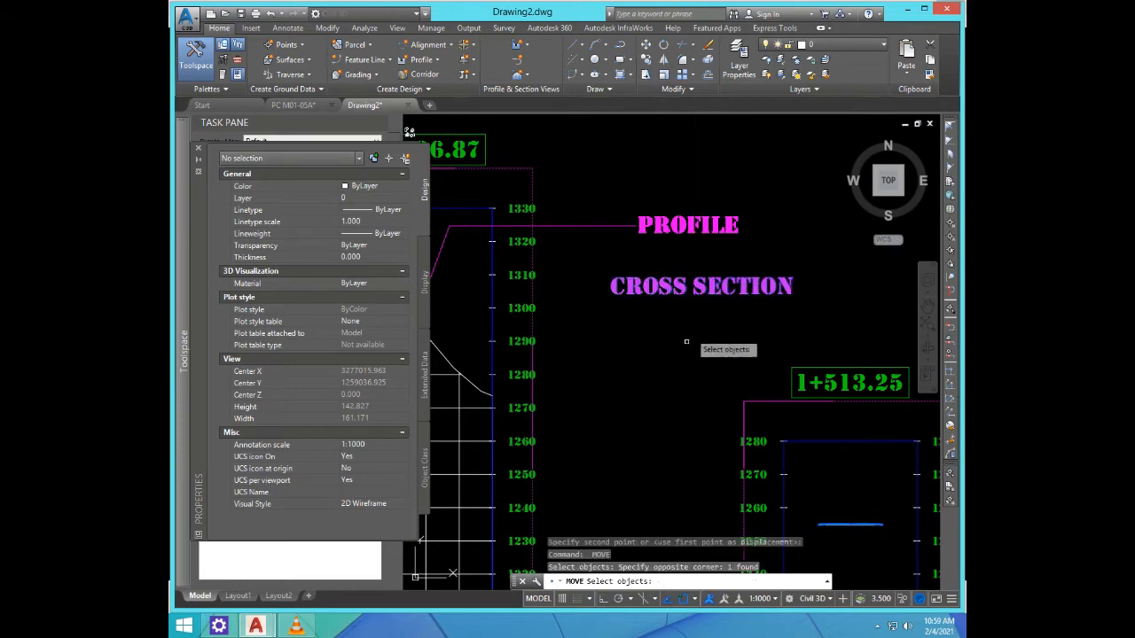
{"action": "key", "text": "Return"}
{"action": "left_click", "coordinate": [634, 388]}
{"action": "left_click", "coordinate": [628, 361]}
{"action": "scroll", "coordinate": [686, 310], "scroll_direction": "down", "scroll_amount": 5}
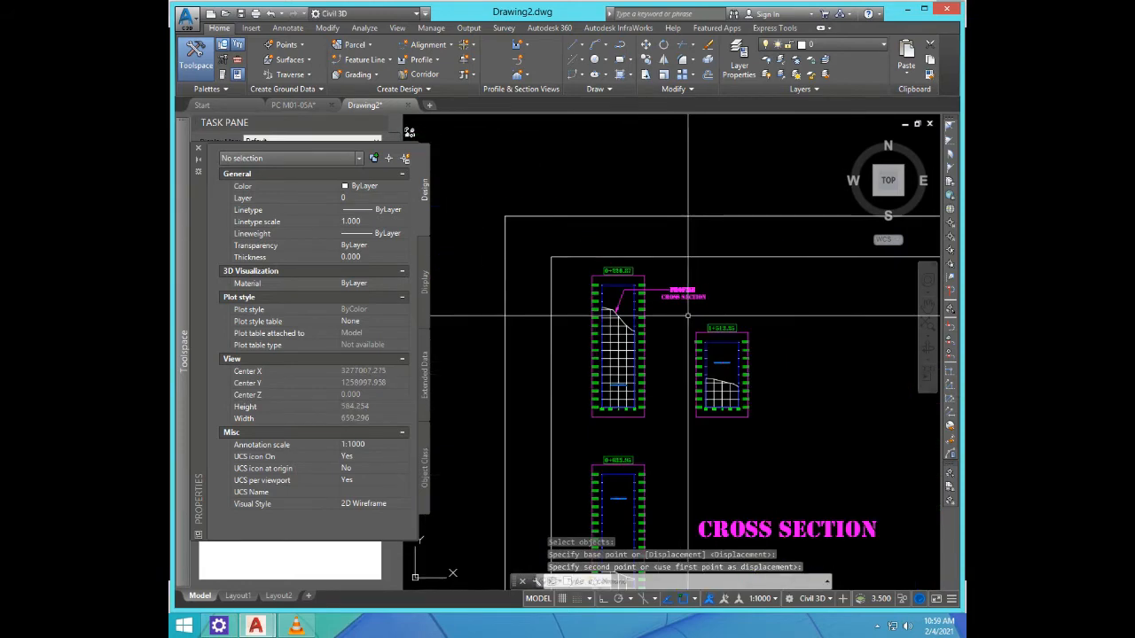
Step: Examine section view 1+763.09 and its offset and elevation labels along the ground line
{"action": "scroll", "coordinate": [686, 311], "scroll_direction": "up", "scroll_amount": 3}
{"action": "scroll", "coordinate": [686, 311], "scroll_direction": "down", "scroll_amount": 6}
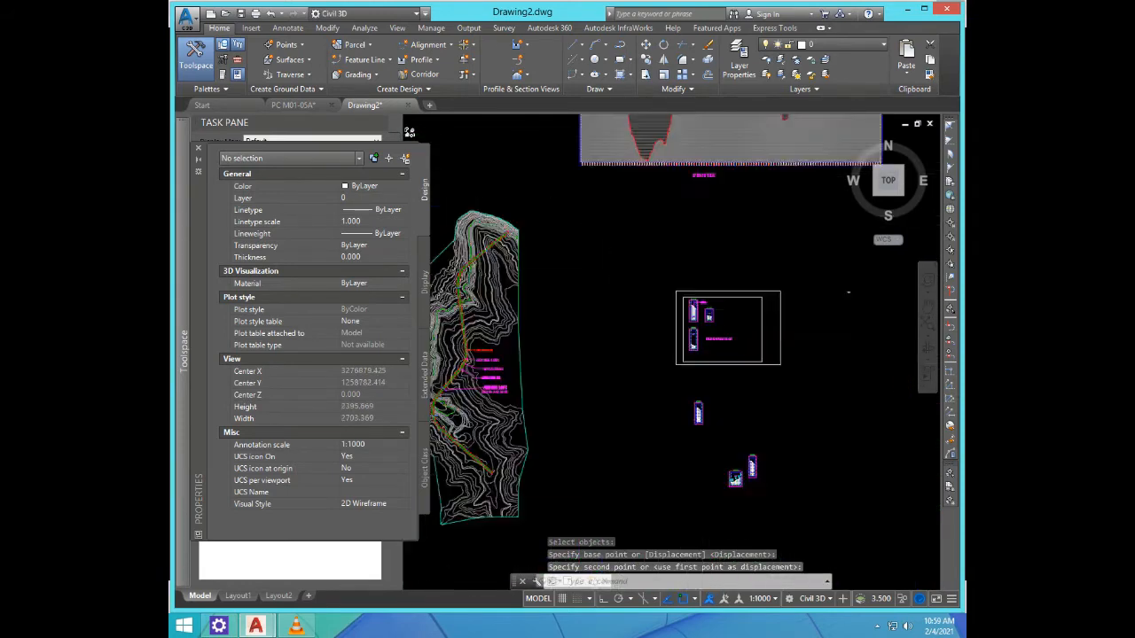
{"action": "scroll", "coordinate": [732, 436], "scroll_direction": "up", "scroll_amount": 5}
{"action": "scroll", "coordinate": [736, 376], "scroll_direction": "down", "scroll_amount": 2}
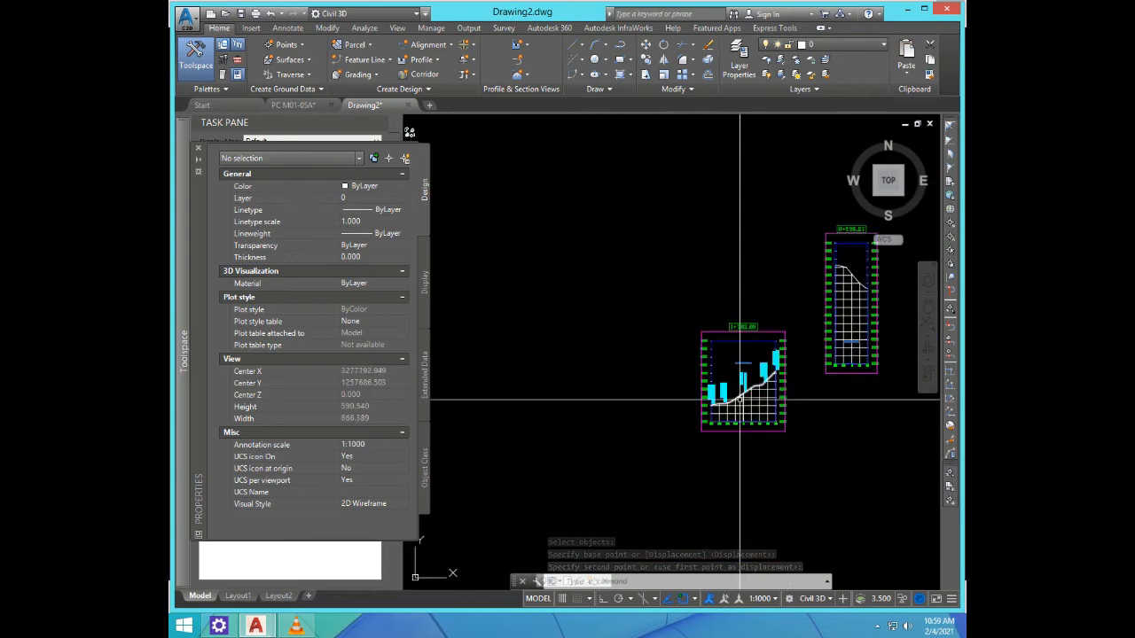
{"action": "scroll", "coordinate": [728, 448], "scroll_direction": "up", "scroll_amount": 4}
{"action": "scroll", "coordinate": [728, 448], "scroll_direction": "down", "scroll_amount": 4}
{"action": "scroll", "coordinate": [624, 449], "scroll_direction": "up", "scroll_amount": 4}
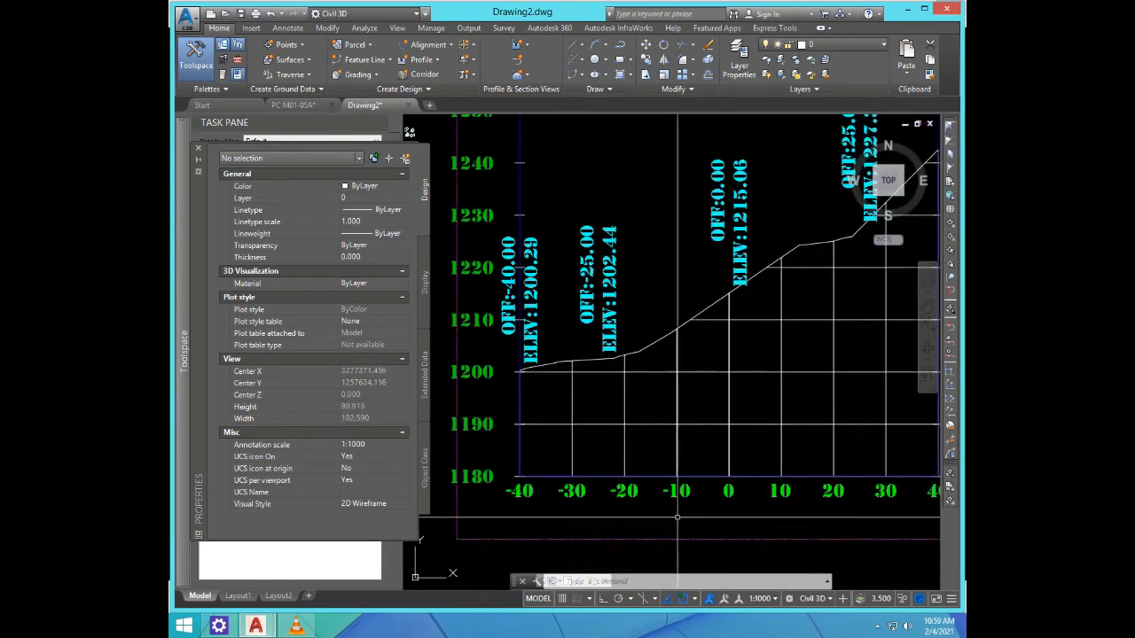
{"action": "scroll", "coordinate": [592, 513], "scroll_direction": "down", "scroll_amount": 2}
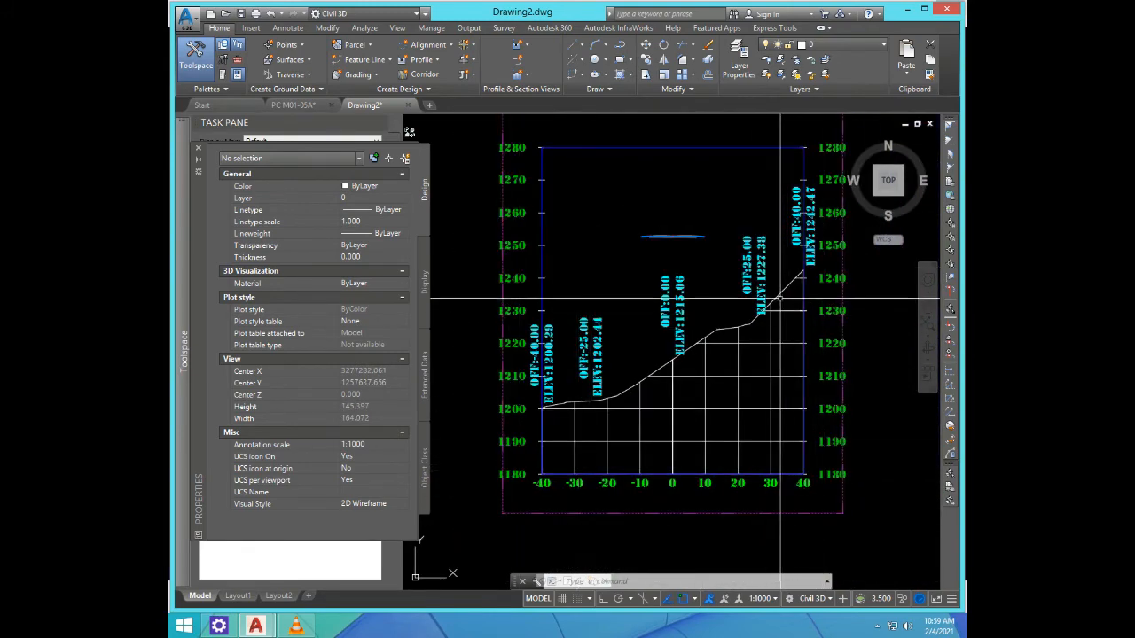
{"action": "scroll", "coordinate": [778, 297], "scroll_direction": "up", "scroll_amount": 4}
{"action": "scroll", "coordinate": [776, 352], "scroll_direction": "down", "scroll_amount": 4}
{"action": "scroll", "coordinate": [671, 323], "scroll_direction": "up", "scroll_amount": 4}
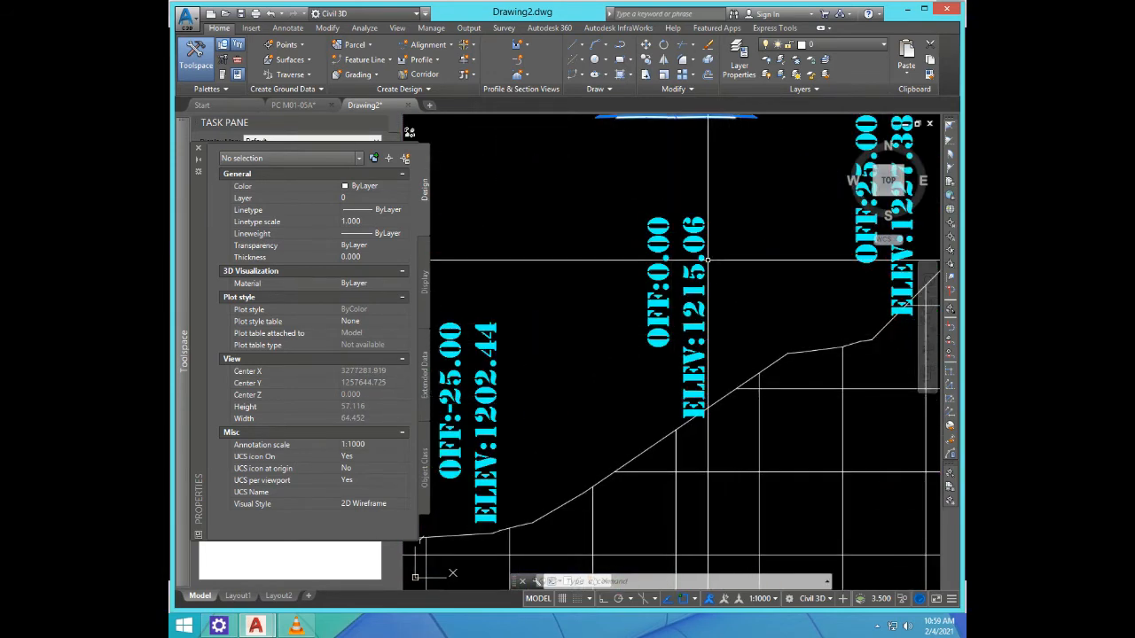
{"action": "scroll", "coordinate": [705, 403], "scroll_direction": "down", "scroll_amount": 4}
{"action": "scroll", "coordinate": [691, 426], "scroll_direction": "up", "scroll_amount": 4}
{"action": "scroll", "coordinate": [618, 364], "scroll_direction": "up", "scroll_amount": 2}
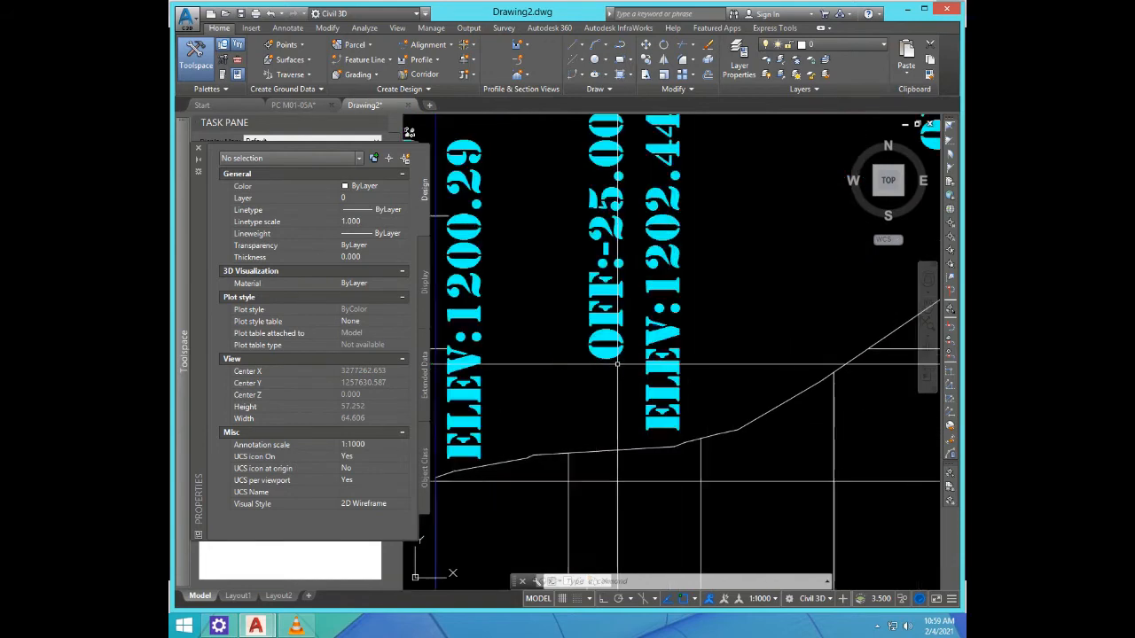
{"action": "scroll", "coordinate": [713, 340], "scroll_direction": "down", "scroll_amount": 4}
{"action": "scroll", "coordinate": [697, 302], "scroll_direction": "down", "scroll_amount": 4}
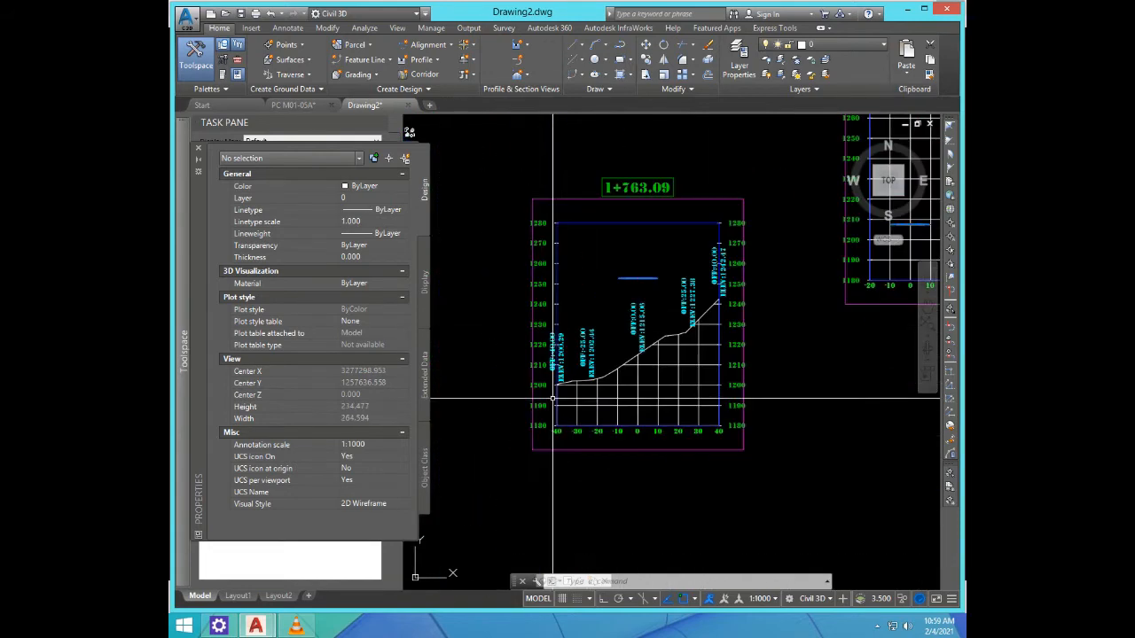
{"action": "scroll", "coordinate": [697, 302], "scroll_direction": "up", "scroll_amount": 5}
{"action": "scroll", "coordinate": [697, 288], "scroll_direction": "down", "scroll_amount": 3}
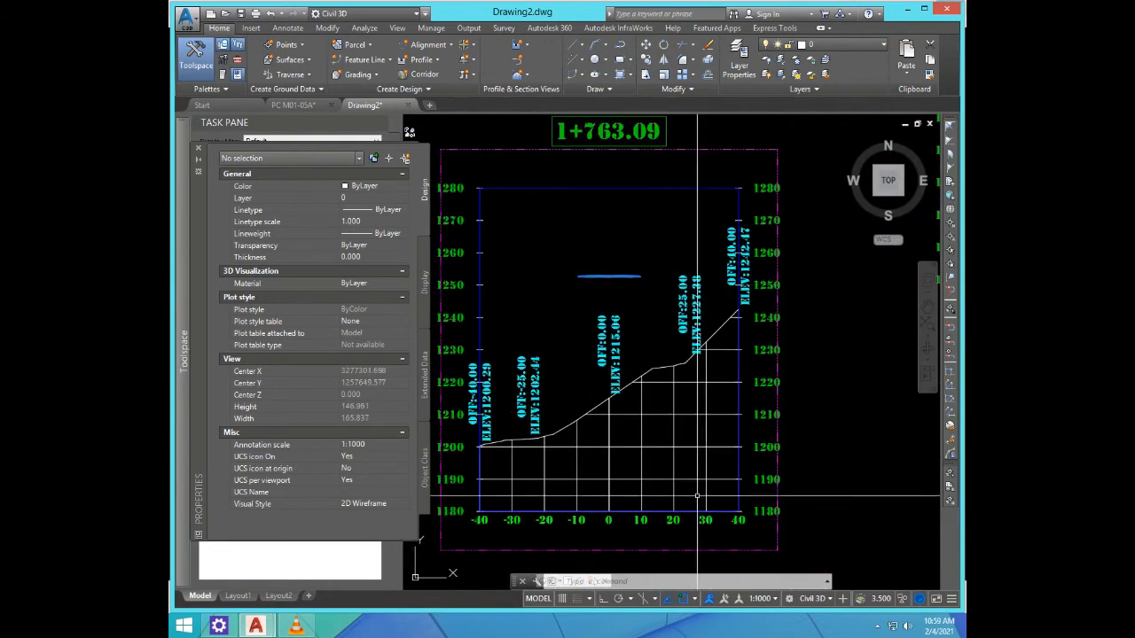
{"action": "scroll", "coordinate": [705, 494], "scroll_direction": "down", "scroll_amount": 1}
{"action": "scroll", "coordinate": [681, 277], "scroll_direction": "down", "scroll_amount": 8}
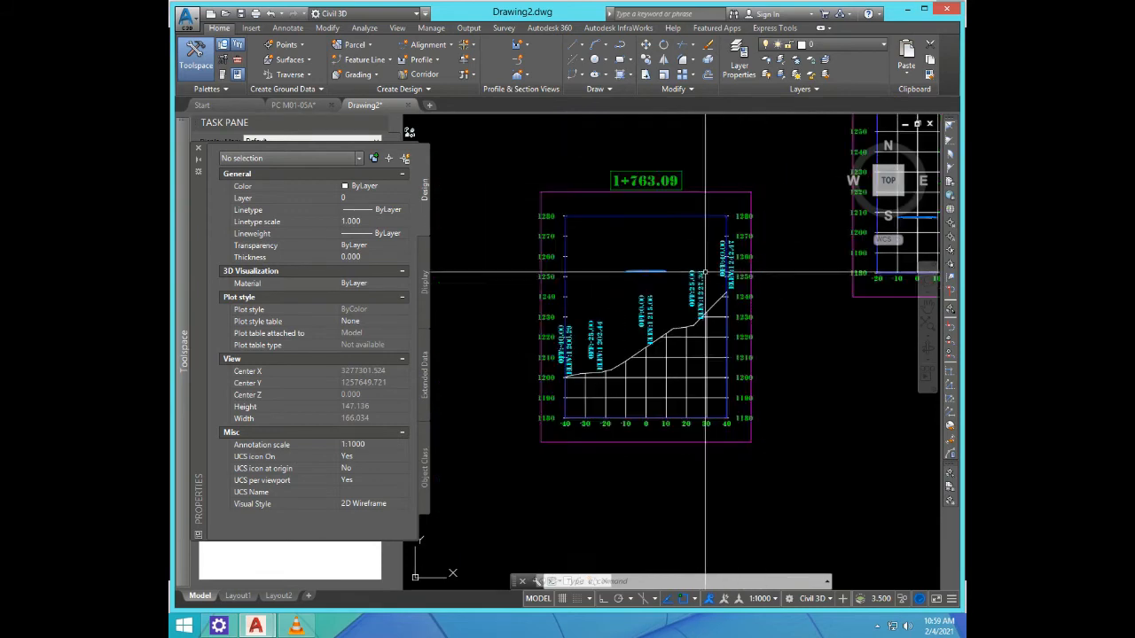
Step: Copy the PROFILE callout text from section view 0+226.87 to the left of section view 1+763.09
{"action": "scroll", "coordinate": [701, 345], "scroll_direction": "down", "scroll_amount": 6}
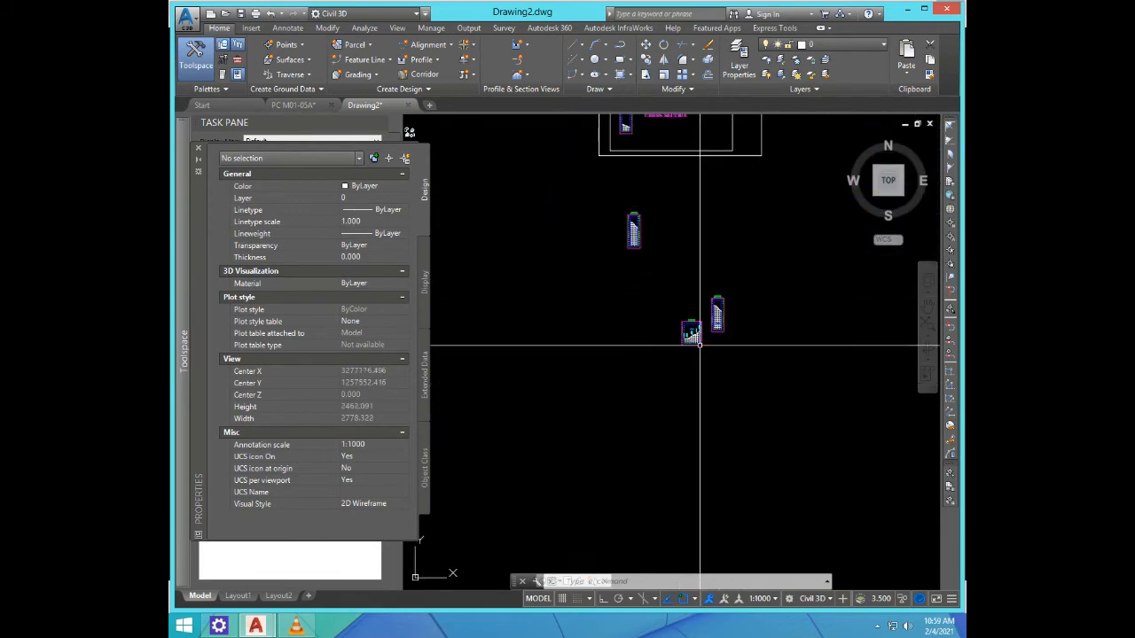
{"action": "scroll", "coordinate": [679, 243], "scroll_direction": "down", "scroll_amount": 4}
{"action": "scroll", "coordinate": [689, 248], "scroll_direction": "up", "scroll_amount": 10}
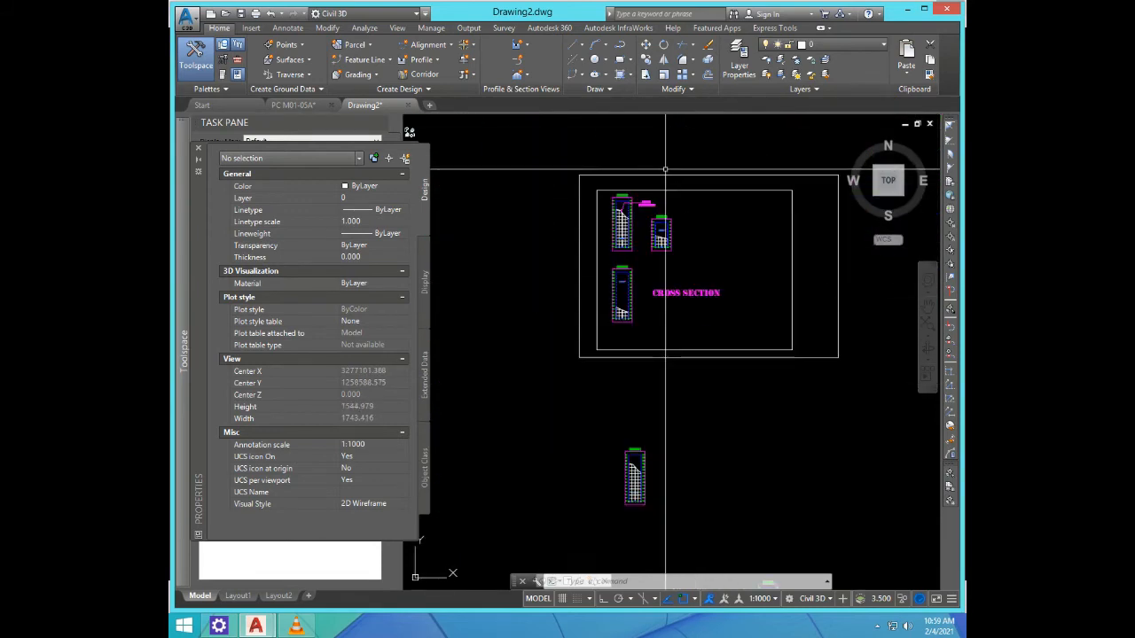
{"action": "type", "text": "co"}
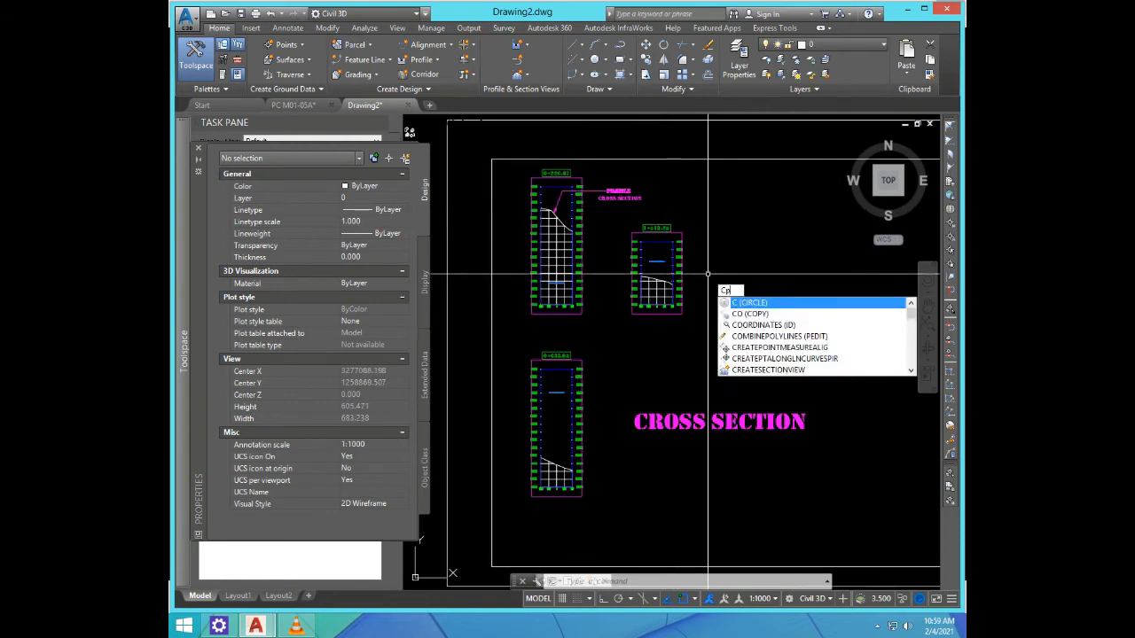
{"action": "key", "text": "Return"}
{"action": "scroll", "coordinate": [616, 210], "scroll_direction": "up", "scroll_amount": 6}
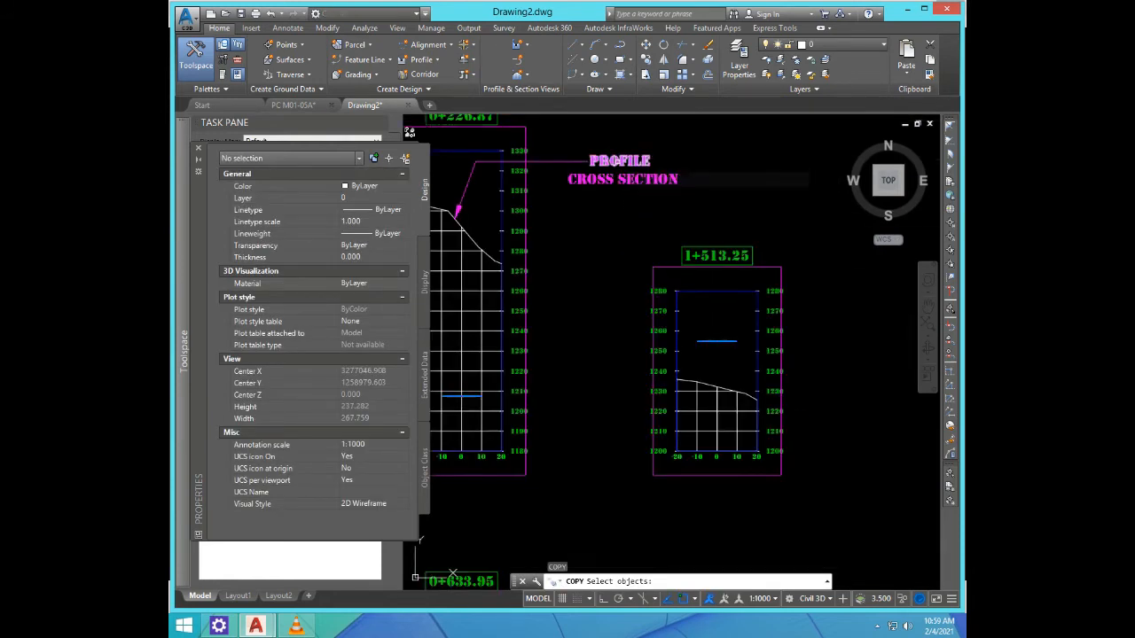
{"action": "left_click", "coordinate": [618, 162]}
{"action": "key", "text": "Return"}
{"action": "left_click", "coordinate": [611, 168]}
{"action": "scroll", "coordinate": [702, 183], "scroll_direction": "down", "scroll_amount": 6}
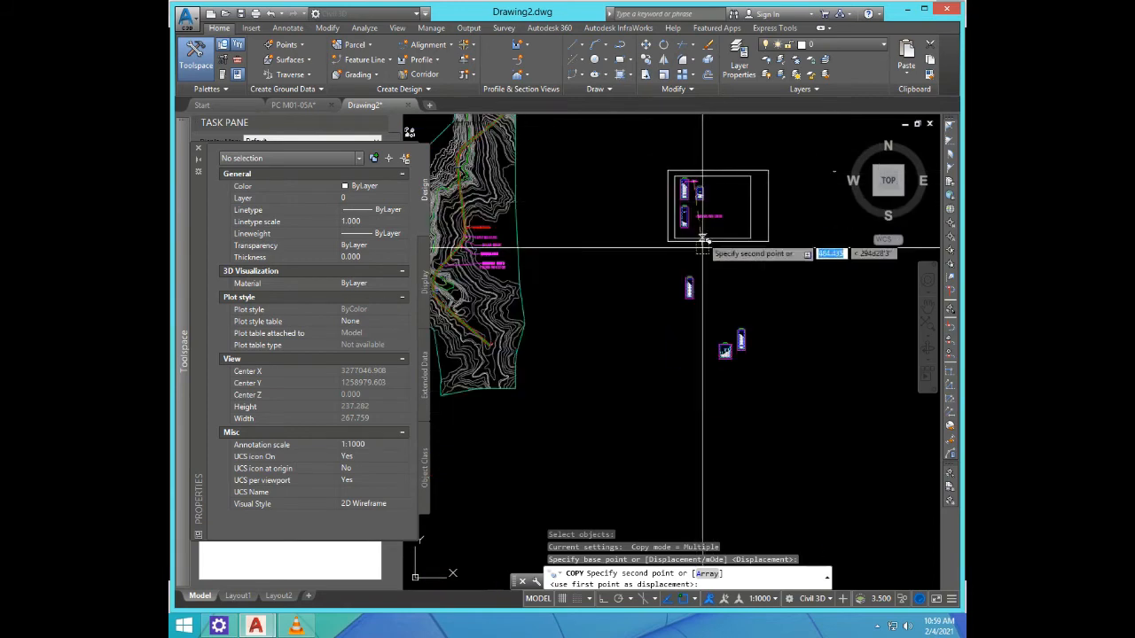
{"action": "scroll", "coordinate": [703, 240], "scroll_direction": "up", "scroll_amount": 5}
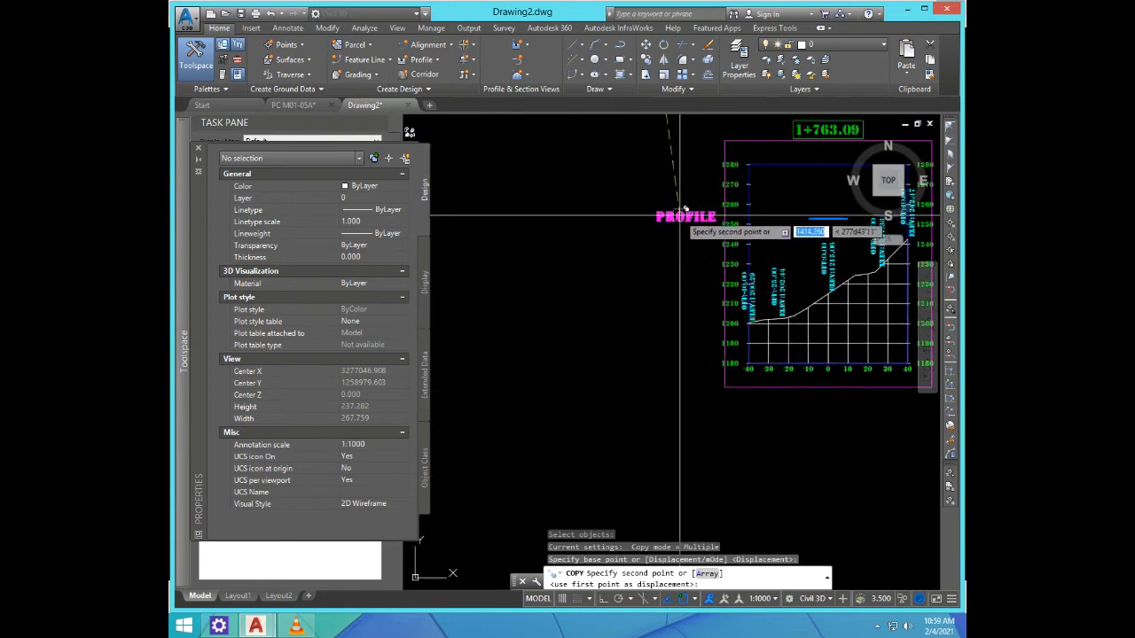
{"action": "left_click", "coordinate": [683, 182]}
{"action": "key", "text": "Escape"}
Step: Change the copied PROFILE text beside section view 1+763.09 to DATUM
{"action": "scroll", "coordinate": [680, 200], "scroll_direction": "down", "scroll_amount": 4}
{"action": "scroll", "coordinate": [688, 176], "scroll_direction": "up", "scroll_amount": 4}
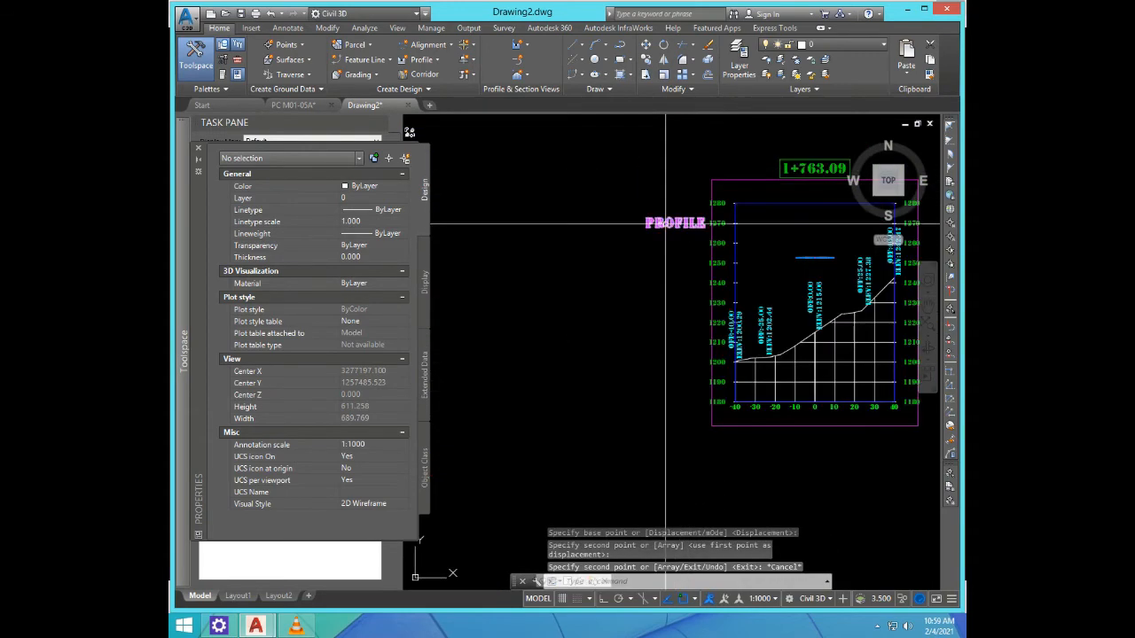
{"action": "type", "text": "ed"}
{"action": "key", "text": "Return"}
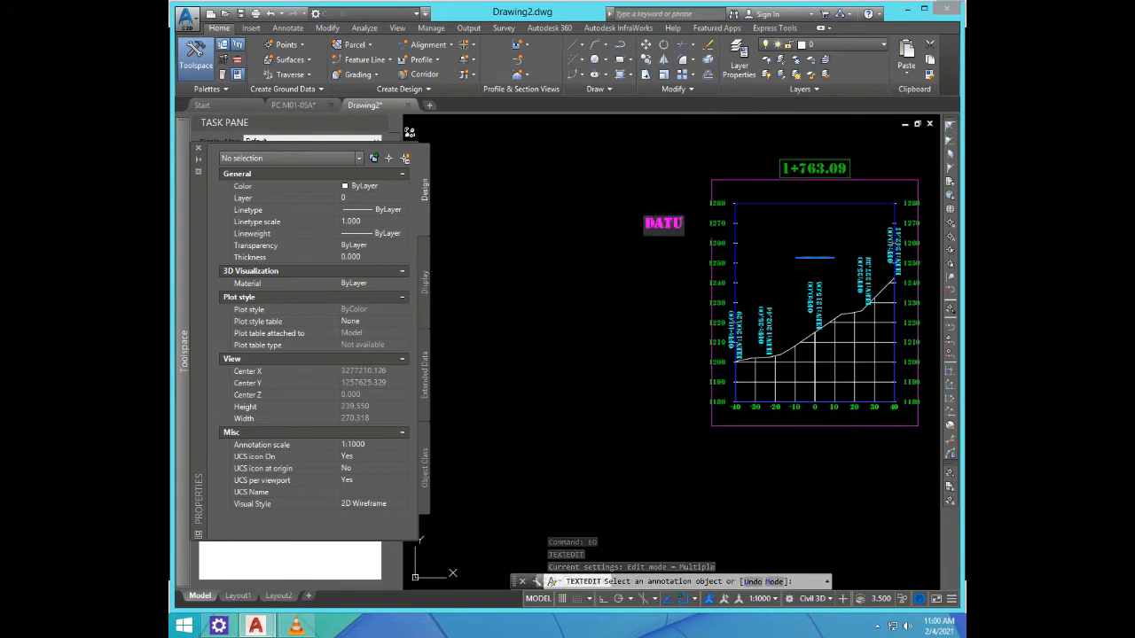
{"action": "key", "text": "Return"}
{"action": "key", "text": "Return"}
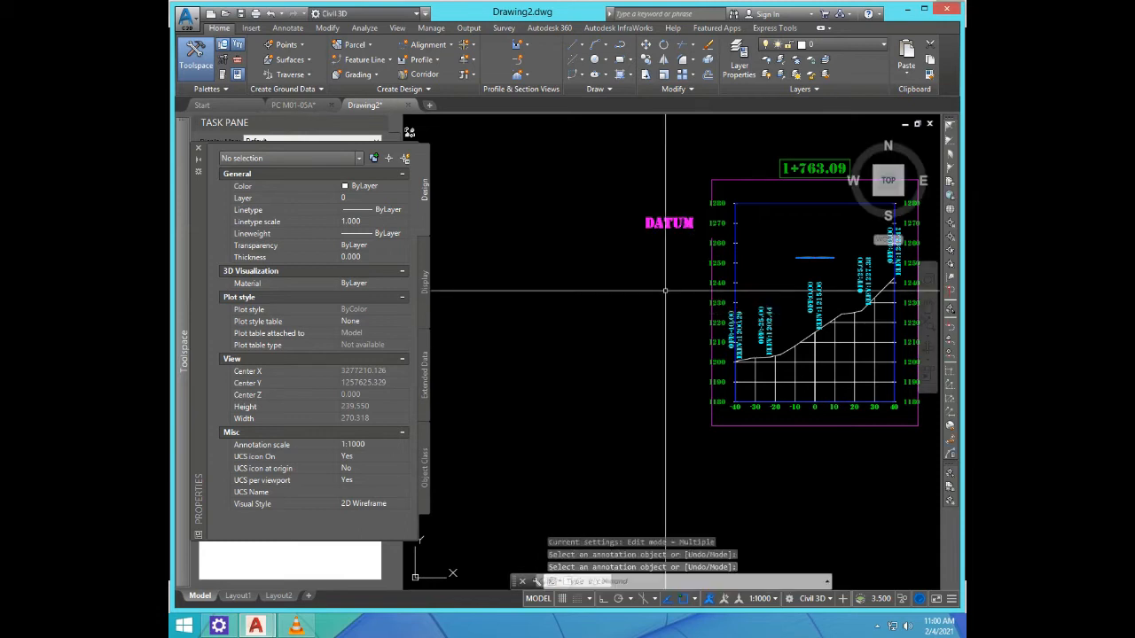
Step: Move the DATUM text slightly down and closer to the left border of section view 1+763.09
{"action": "type", "text": "m"}
{"action": "key", "text": "Return"}
{"action": "left_click", "coordinate": [666, 266]}
{"action": "left_click", "coordinate": [626, 208]}
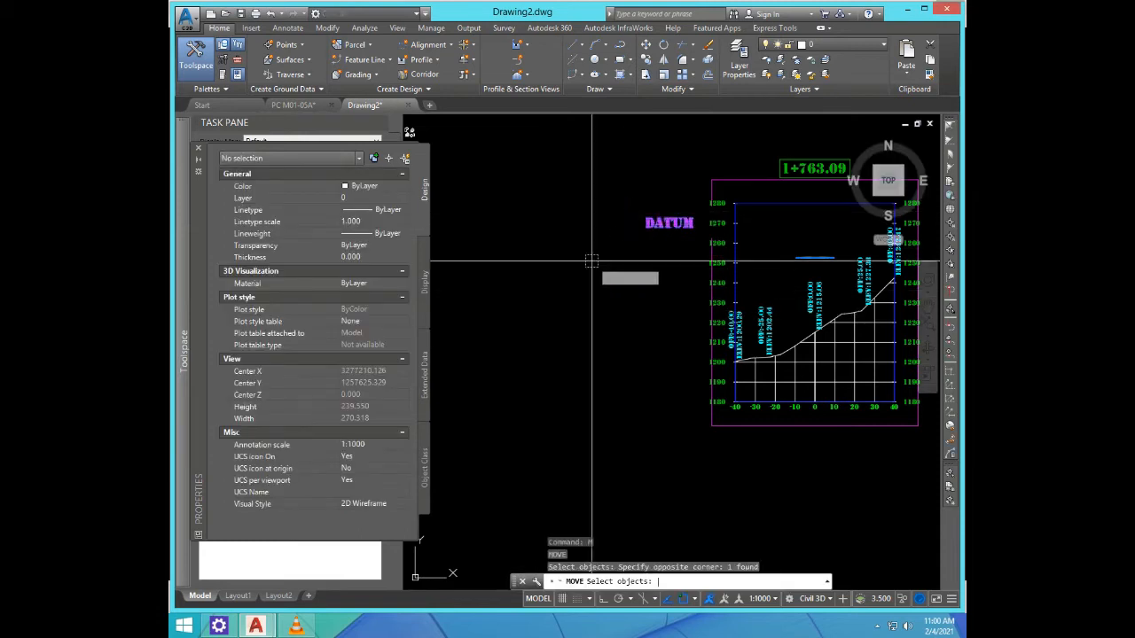
{"action": "key", "text": "Return"}
{"action": "left_click", "coordinate": [596, 263]}
{"action": "left_click", "coordinate": [606, 279]}
Step: Copy the DATUM text to just below the road assembly east of the cross section sheet
{"action": "scroll", "coordinate": [646, 255], "scroll_direction": "down", "scroll_amount": 5}
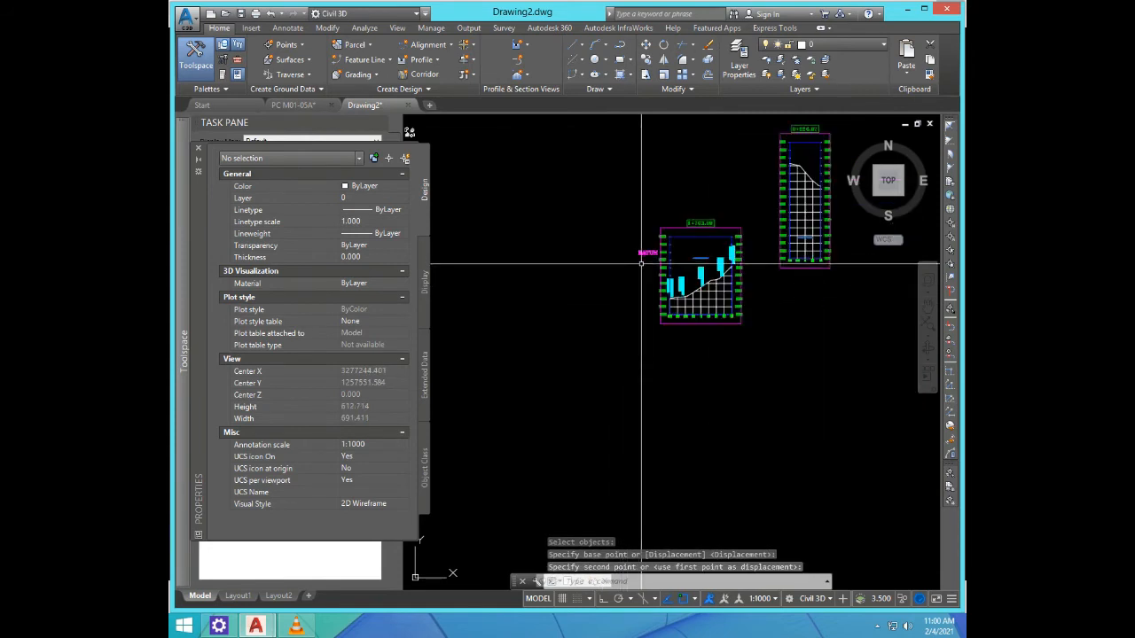
{"action": "scroll", "coordinate": [688, 307], "scroll_direction": "down", "scroll_amount": 6}
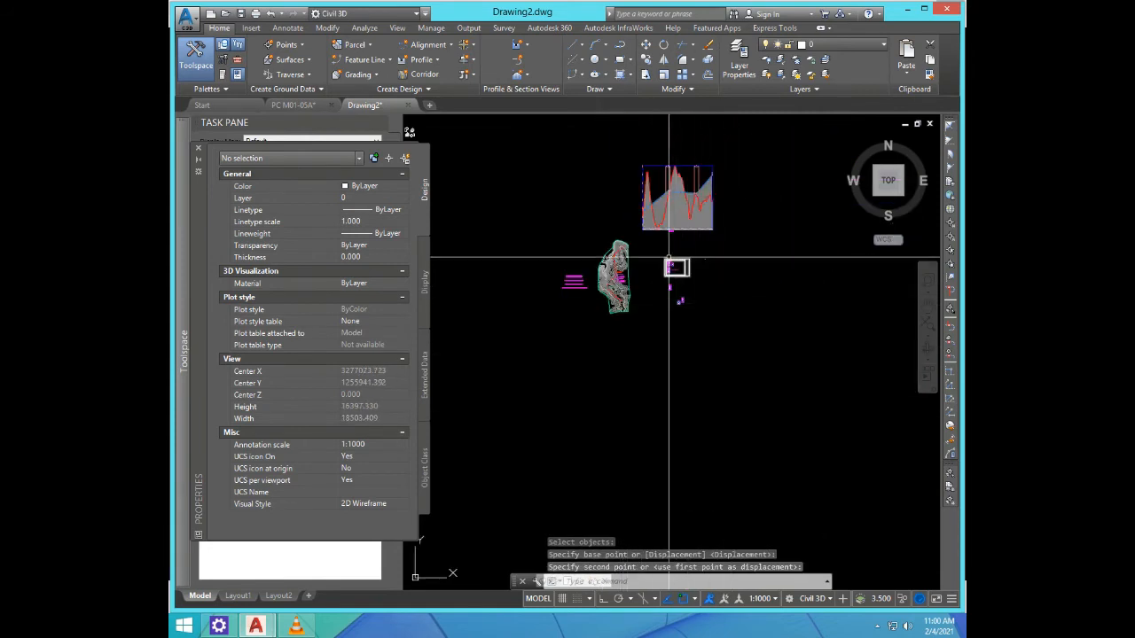
{"action": "scroll", "coordinate": [692, 284], "scroll_direction": "up", "scroll_amount": 3}
{"action": "scroll", "coordinate": [705, 313], "scroll_direction": "up", "scroll_amount": 5}
{"action": "scroll", "coordinate": [727, 304], "scroll_direction": "down", "scroll_amount": 5}
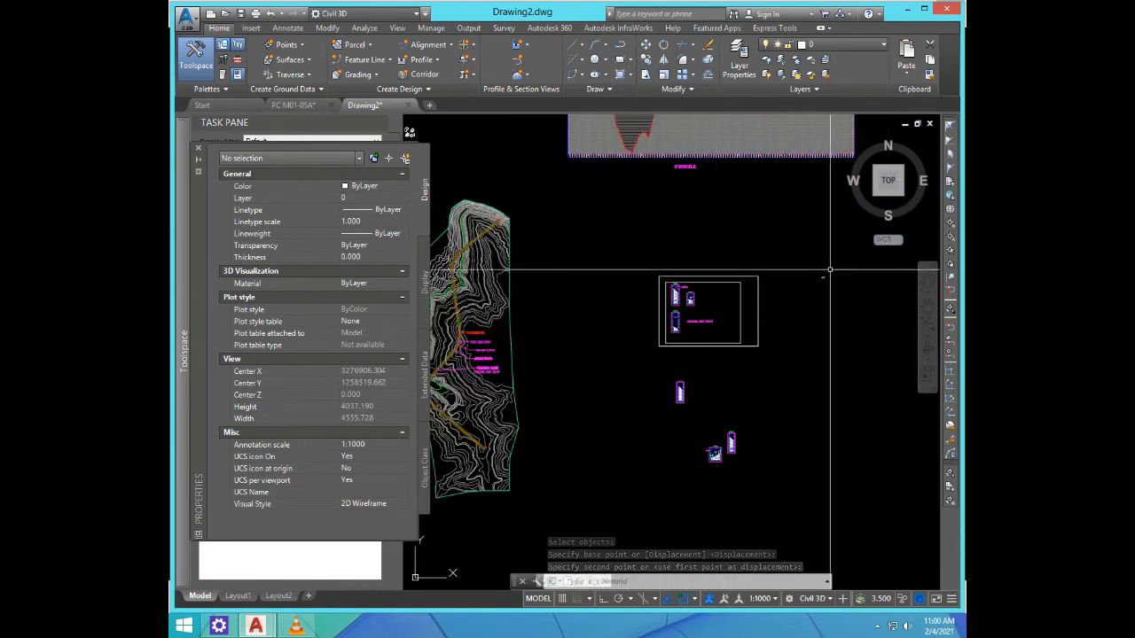
{"action": "scroll", "coordinate": [806, 293], "scroll_direction": "up", "scroll_amount": 10}
{"action": "scroll", "coordinate": [805, 292], "scroll_direction": "down", "scroll_amount": 10}
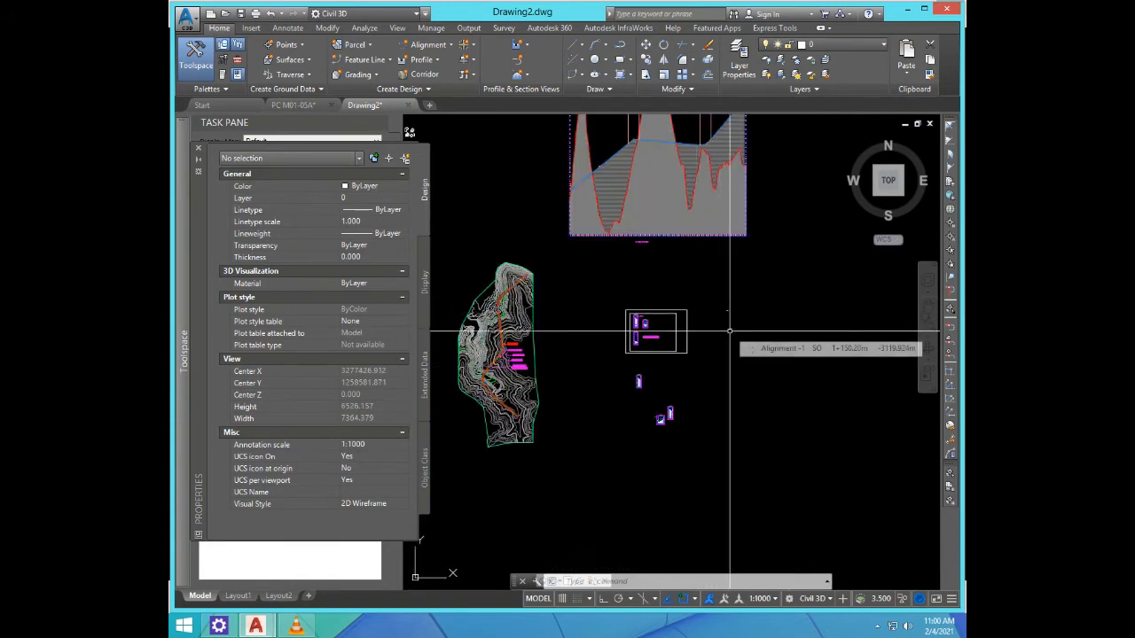
{"action": "type", "text": "opy"}
{"action": "key", "text": "Return"}
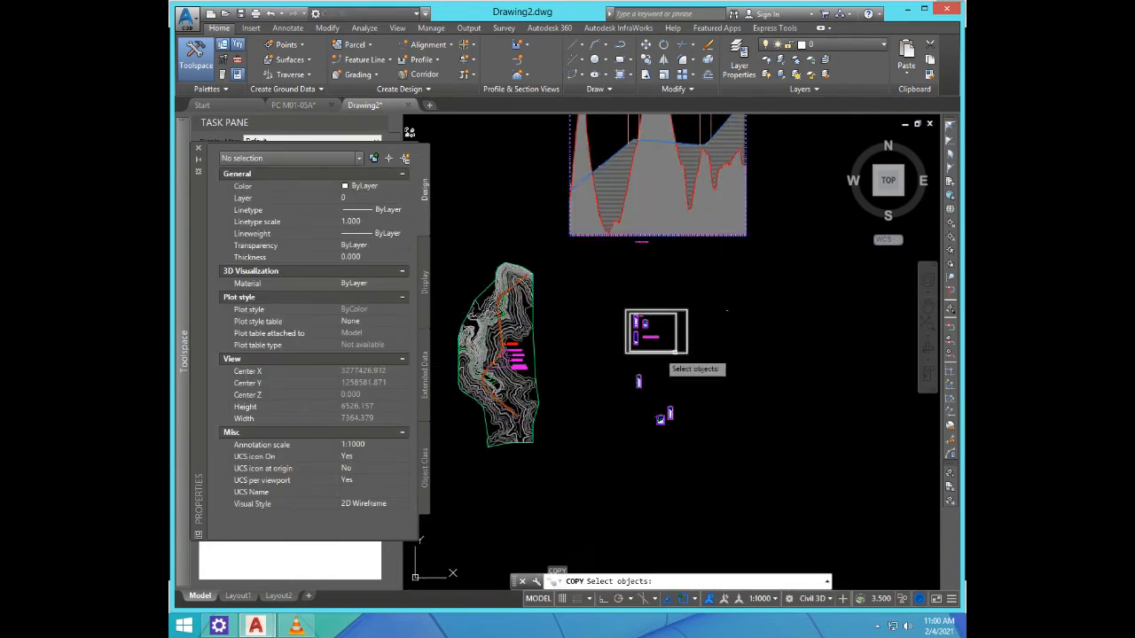
{"action": "scroll", "coordinate": [650, 413], "scroll_direction": "up", "scroll_amount": 15}
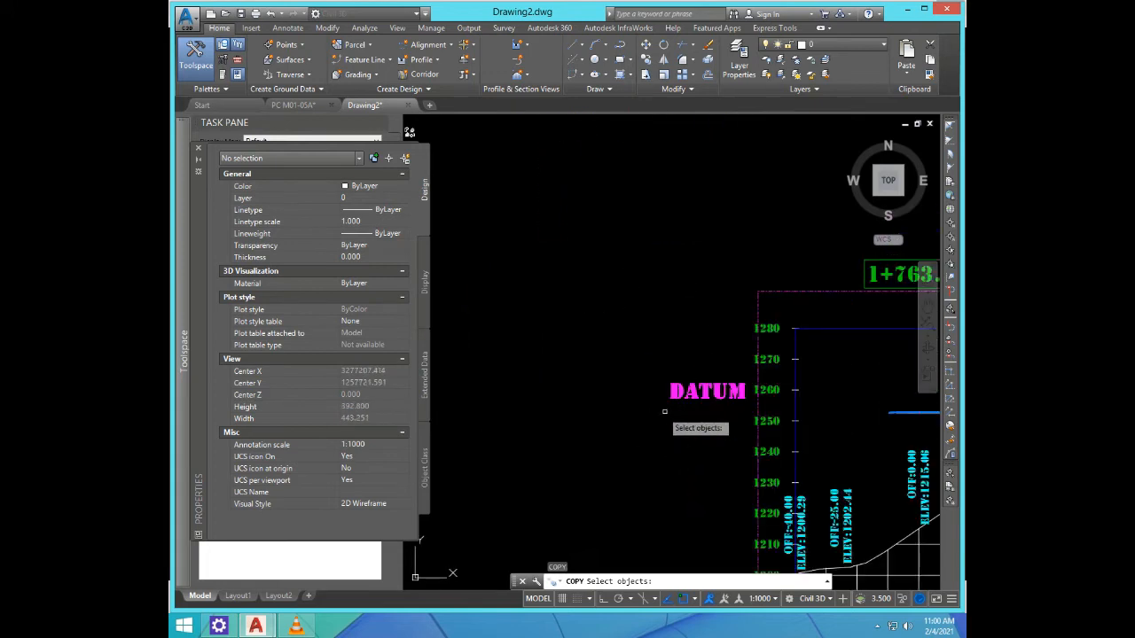
{"action": "left_click", "coordinate": [691, 419]}
{"action": "left_click", "coordinate": [675, 358]}
{"action": "key", "text": "Return"}
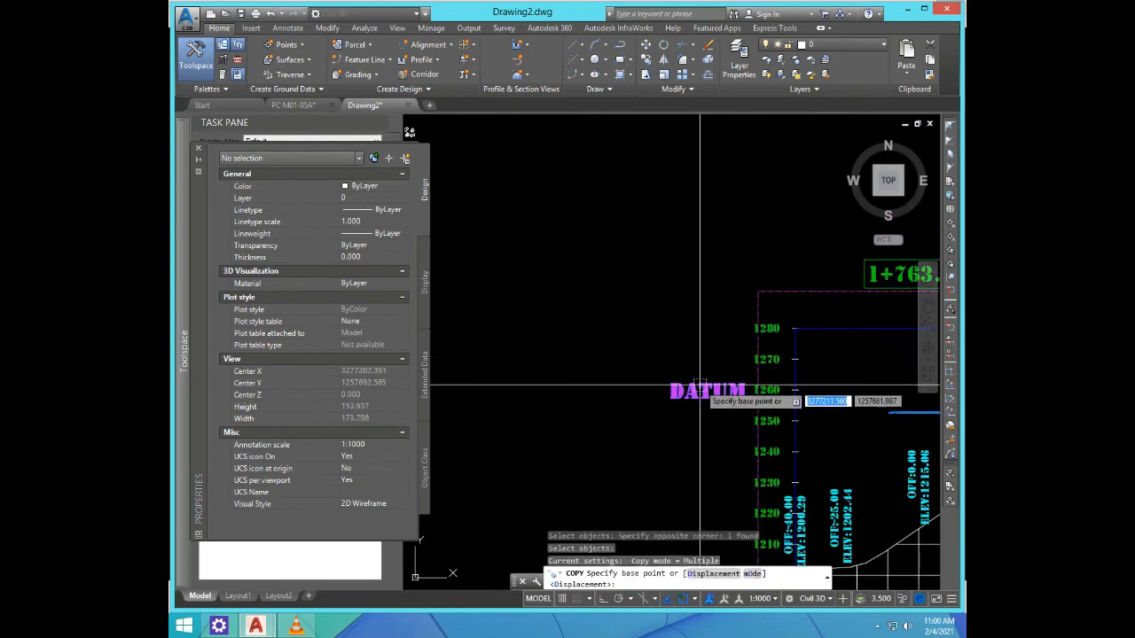
{"action": "left_click", "coordinate": [705, 394]}
{"action": "scroll", "coordinate": [657, 446], "scroll_direction": "down", "scroll_amount": 10}
{"action": "scroll", "coordinate": [720, 319], "scroll_direction": "up", "scroll_amount": 12}
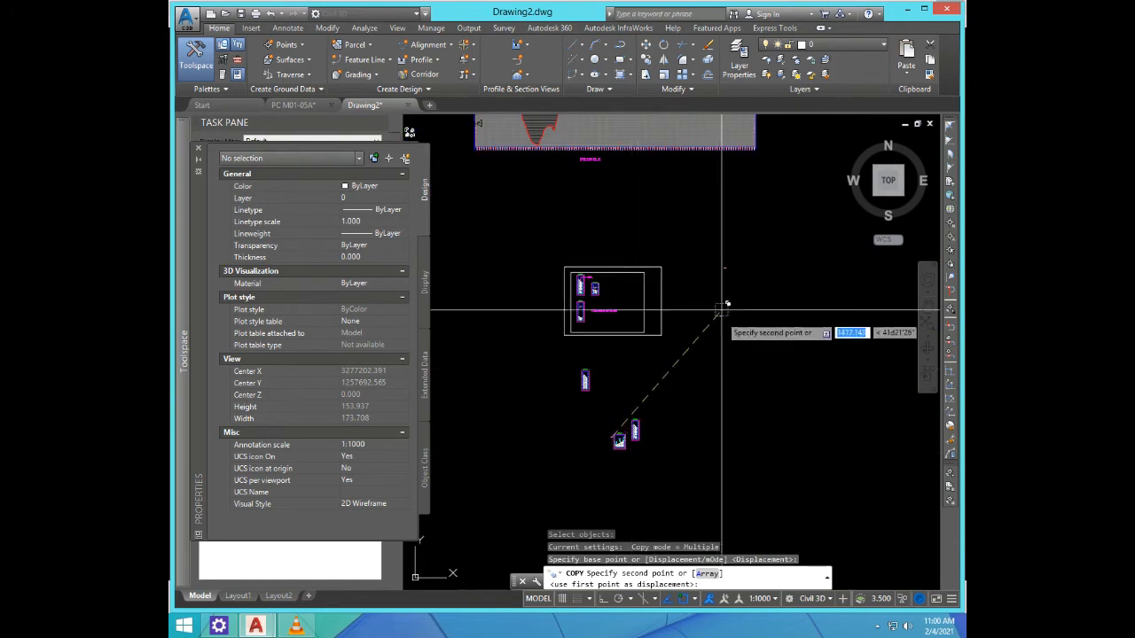
{"action": "scroll", "coordinate": [708, 297], "scroll_direction": "down", "scroll_amount": 2}
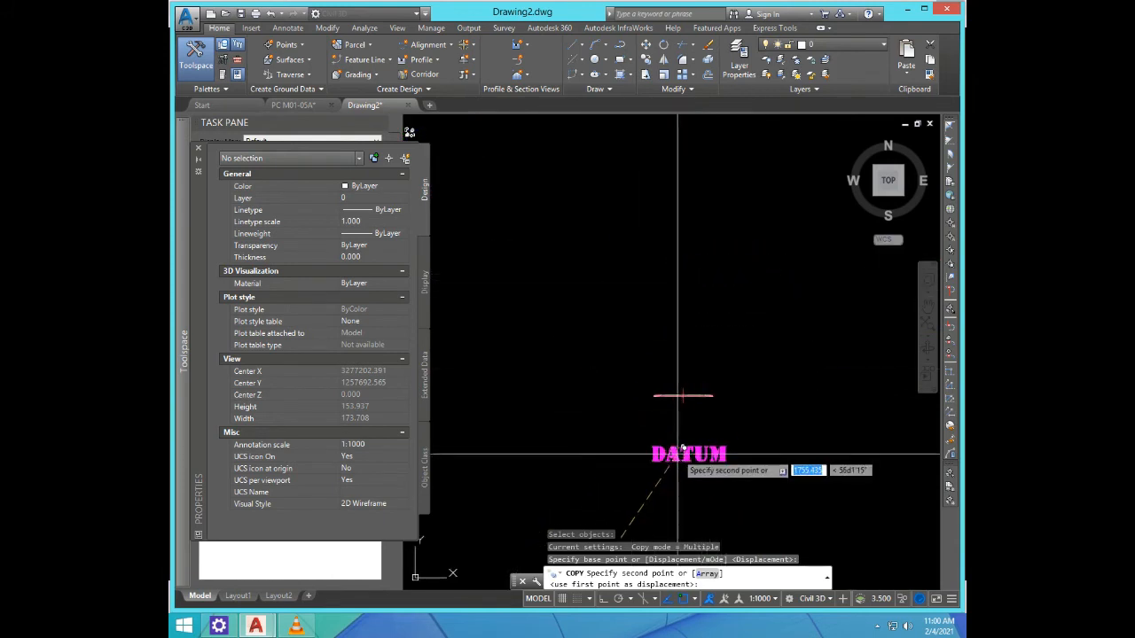
{"action": "scroll", "coordinate": [679, 454], "scroll_direction": "up", "scroll_amount": 4}
{"action": "left_click", "coordinate": [673, 390]}
{"action": "key", "text": "Escape"}
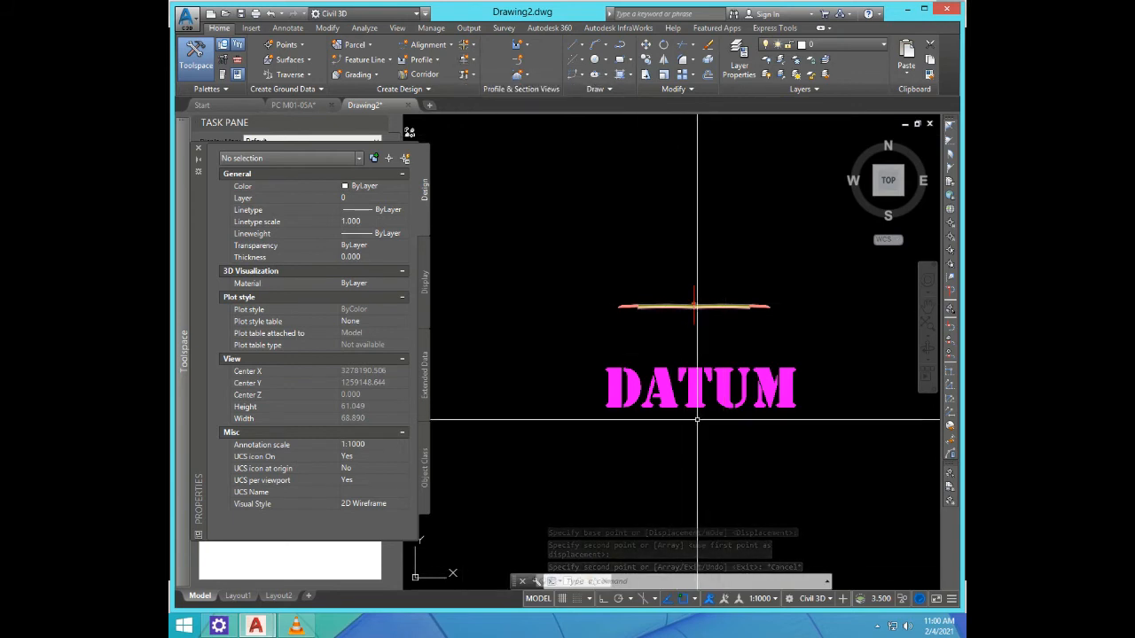
Step: Change the DATUM text copied below the road assembly to ASSEMBLEY
{"action": "type", "text": "ED"}
{"action": "key", "text": "Return"}
{"action": "scroll", "coordinate": [697, 384], "scroll_direction": "down", "scroll_amount": 5}
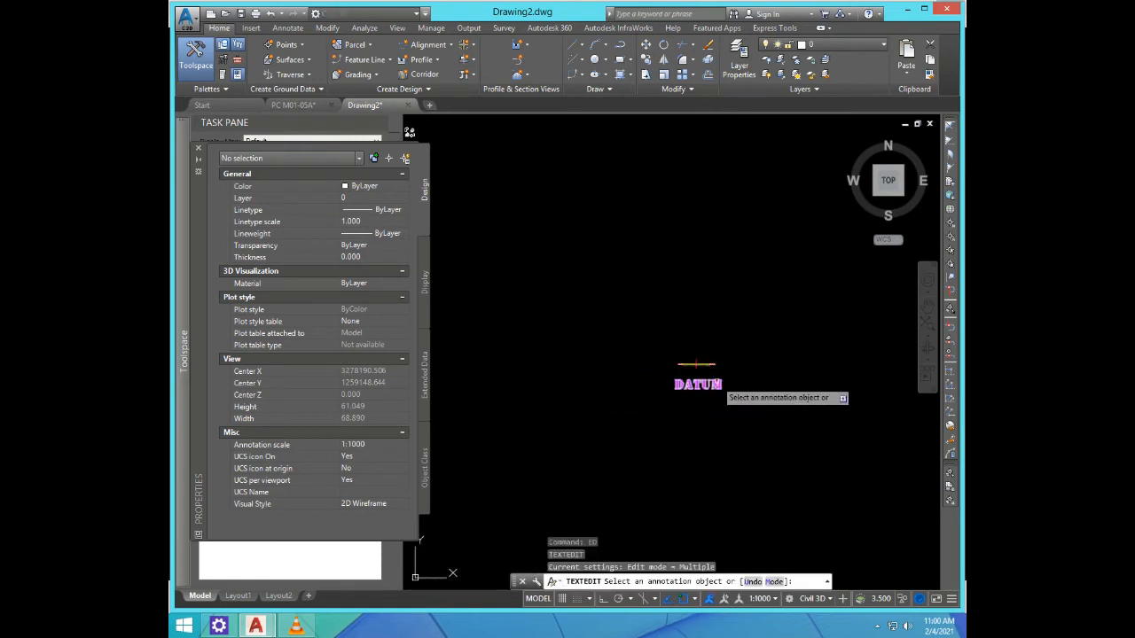
{"action": "left_click", "coordinate": [703, 388]}
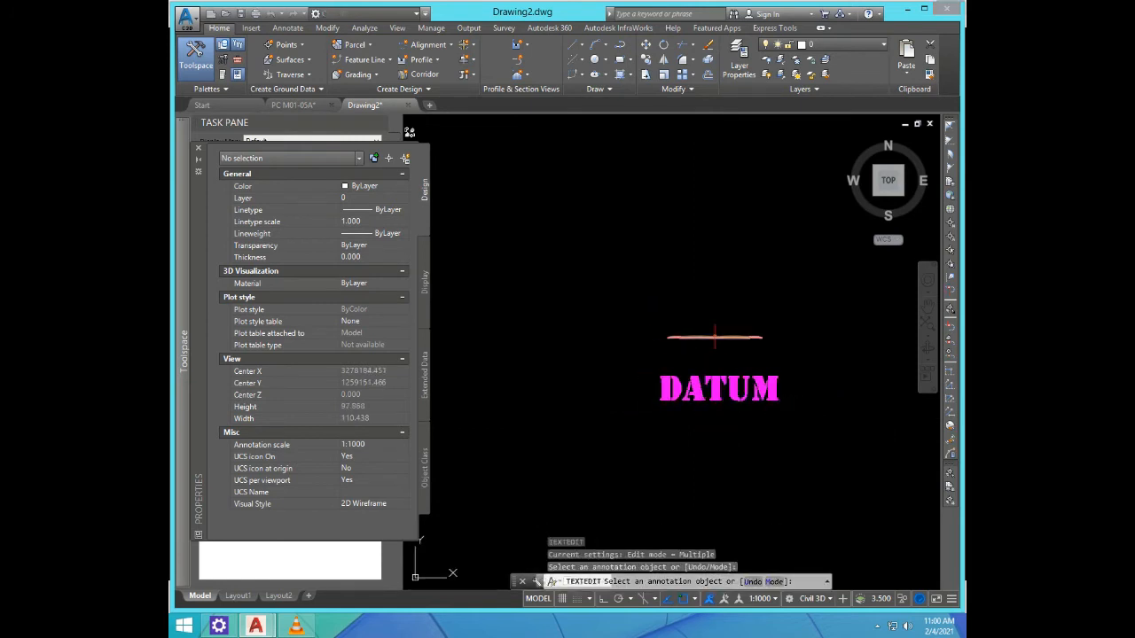
{"action": "type", "text": "AS"}
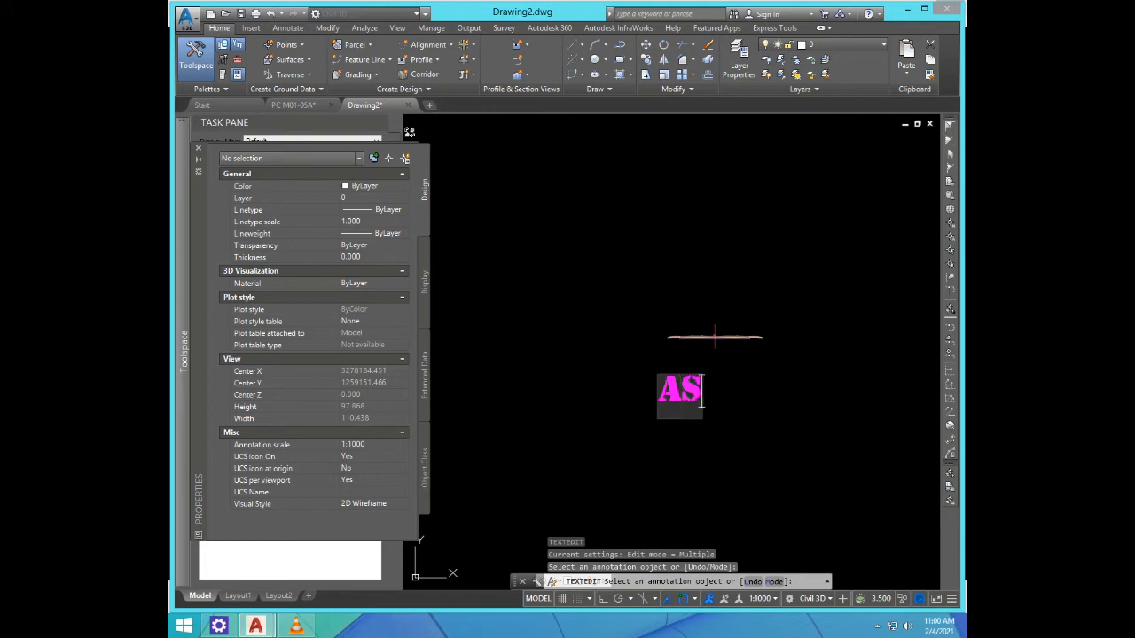
{"action": "type", "text": "SEMBLEY"}
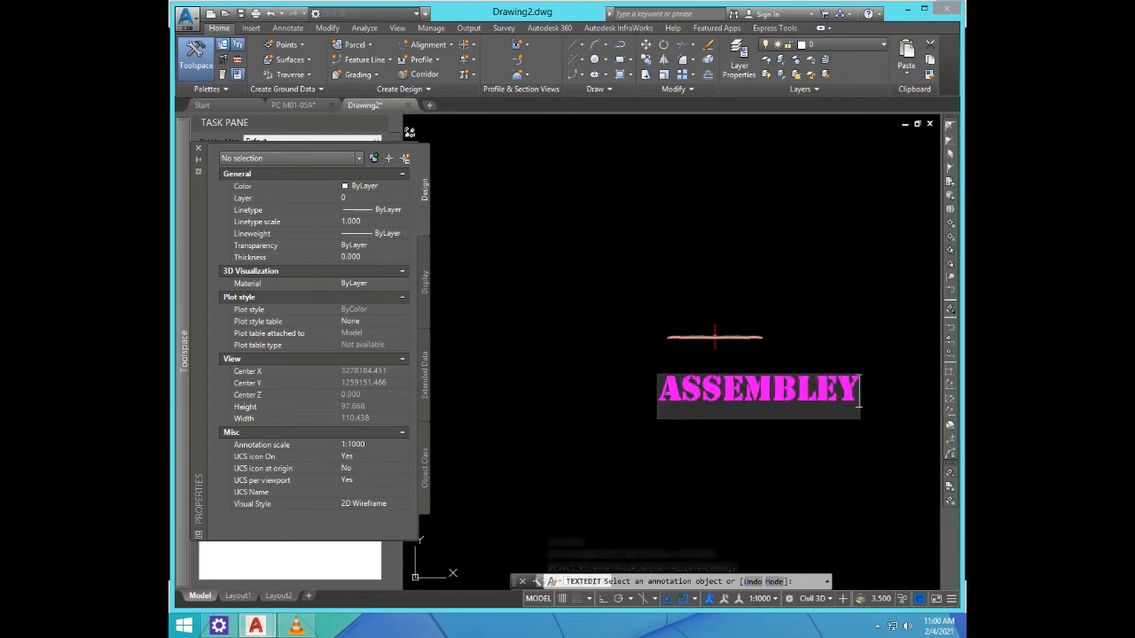
{"action": "key", "text": "Return"}
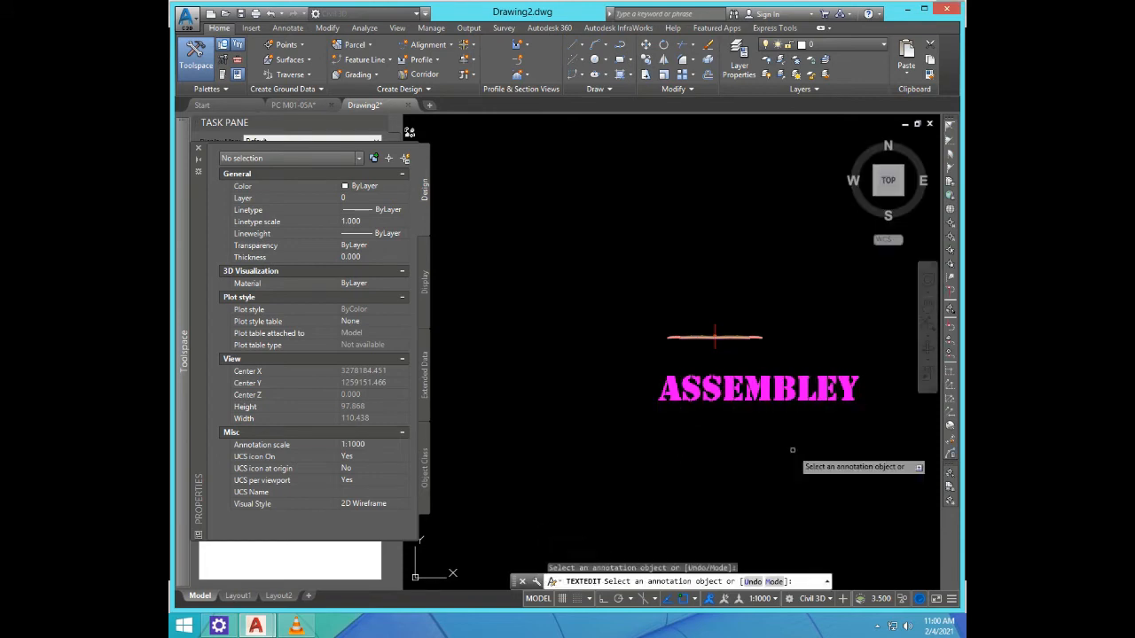
{"action": "key", "text": "Return"}
Step: Copy the small CROSS SECTION callout text from section view 0+226.87 to directly below the ASSEMBLEY text
{"action": "scroll", "coordinate": [746, 376], "scroll_direction": "down", "scroll_amount": 9}
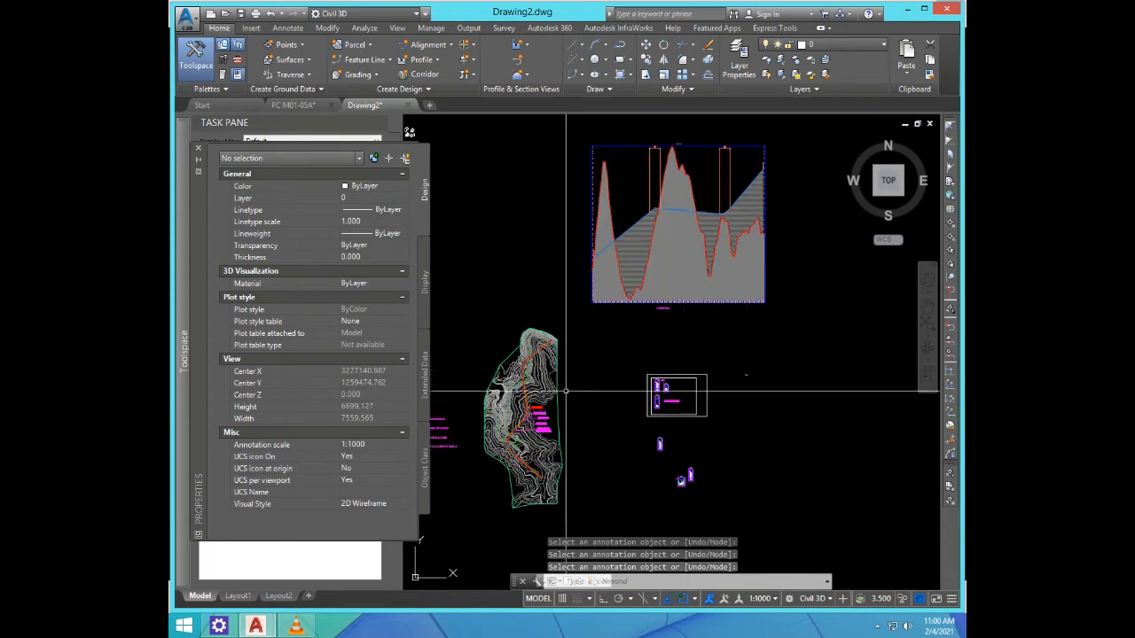
{"action": "type", "text": "ct o"}
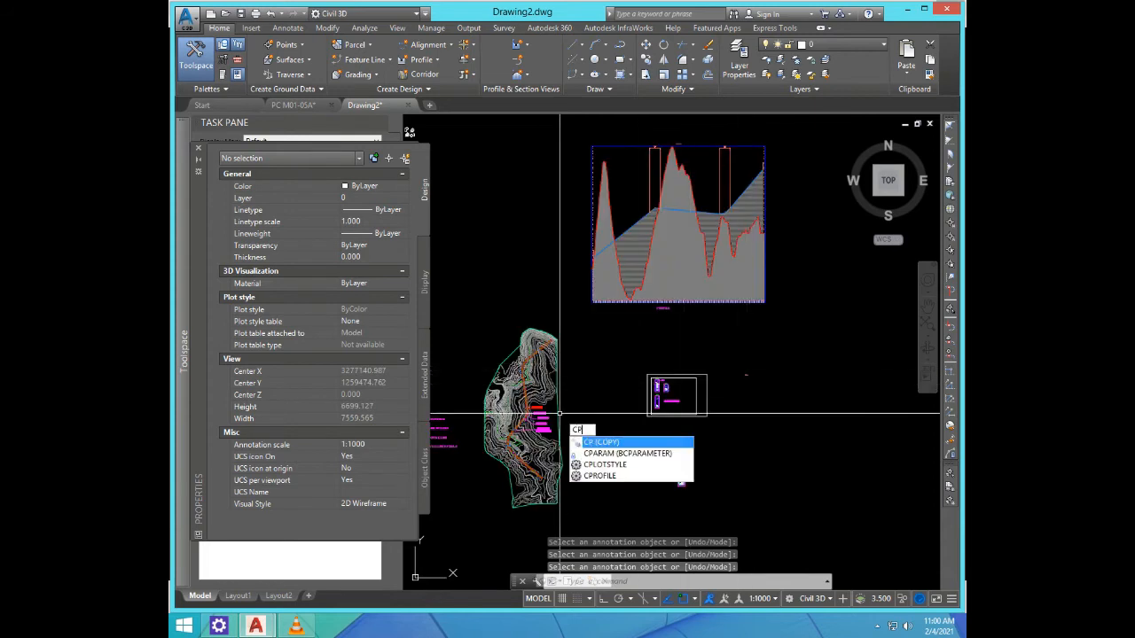
{"action": "key", "text": "Return"}
{"action": "scroll", "coordinate": [622, 365], "scroll_direction": "down", "scroll_amount": 3}
{"action": "scroll", "coordinate": [622, 365], "scroll_direction": "up", "scroll_amount": 8}
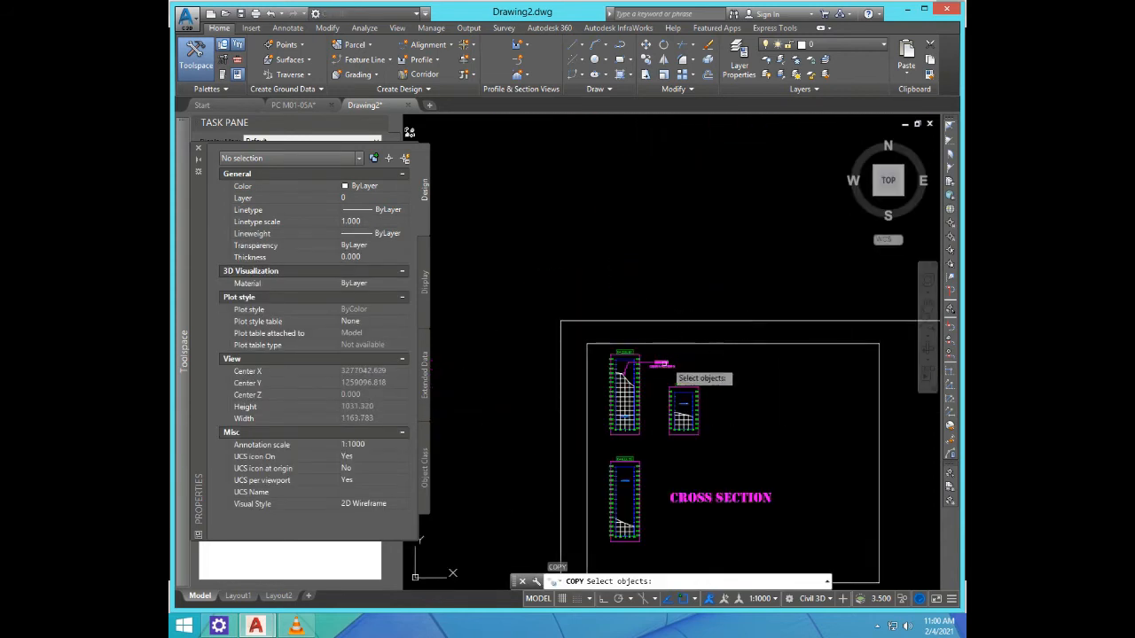
{"action": "key", "text": "Return"}
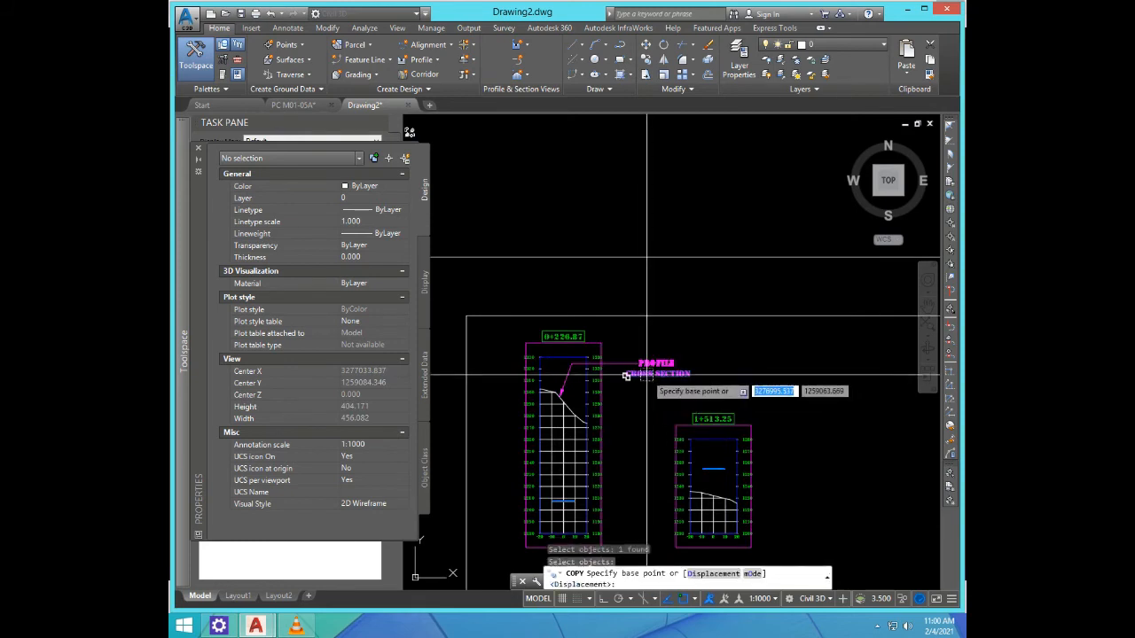
{"action": "left_click", "coordinate": [627, 376]}
{"action": "scroll", "coordinate": [672, 351], "scroll_direction": "down", "scroll_amount": 10}
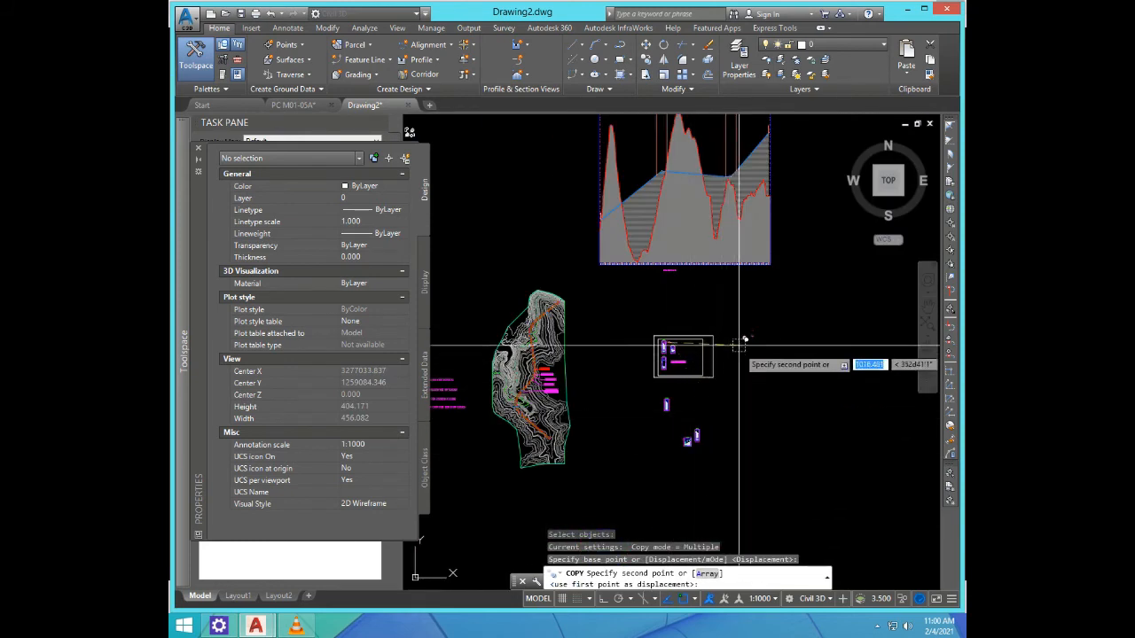
{"action": "scroll", "coordinate": [755, 381], "scroll_direction": "up", "scroll_amount": 8}
{"action": "scroll", "coordinate": [713, 410], "scroll_direction": "up", "scroll_amount": 4}
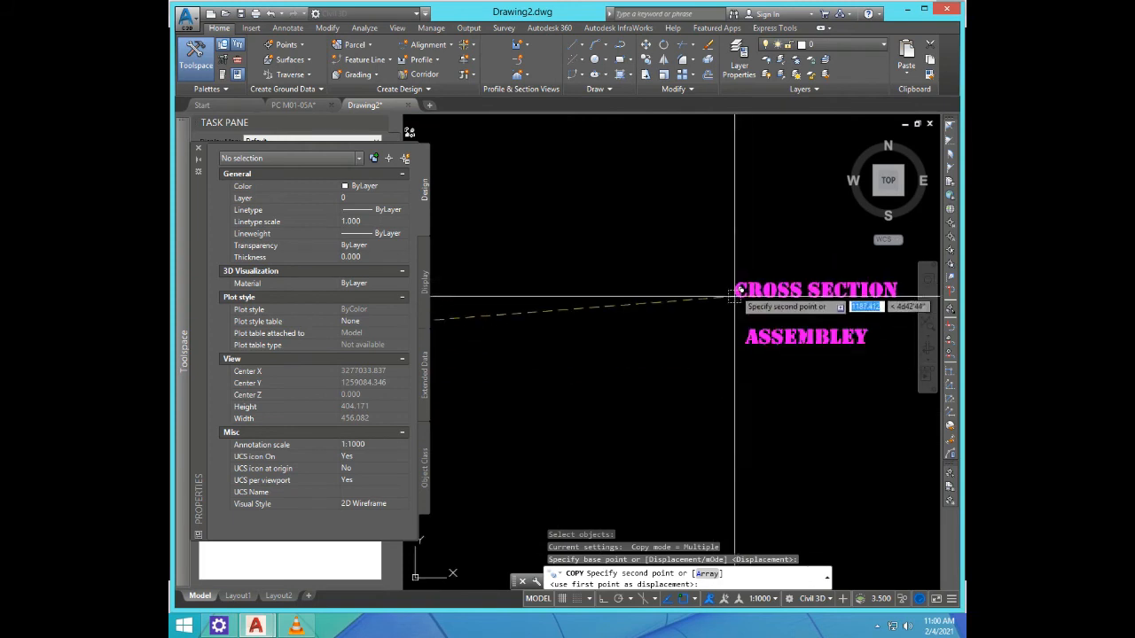
{"action": "left_click", "coordinate": [750, 386]}
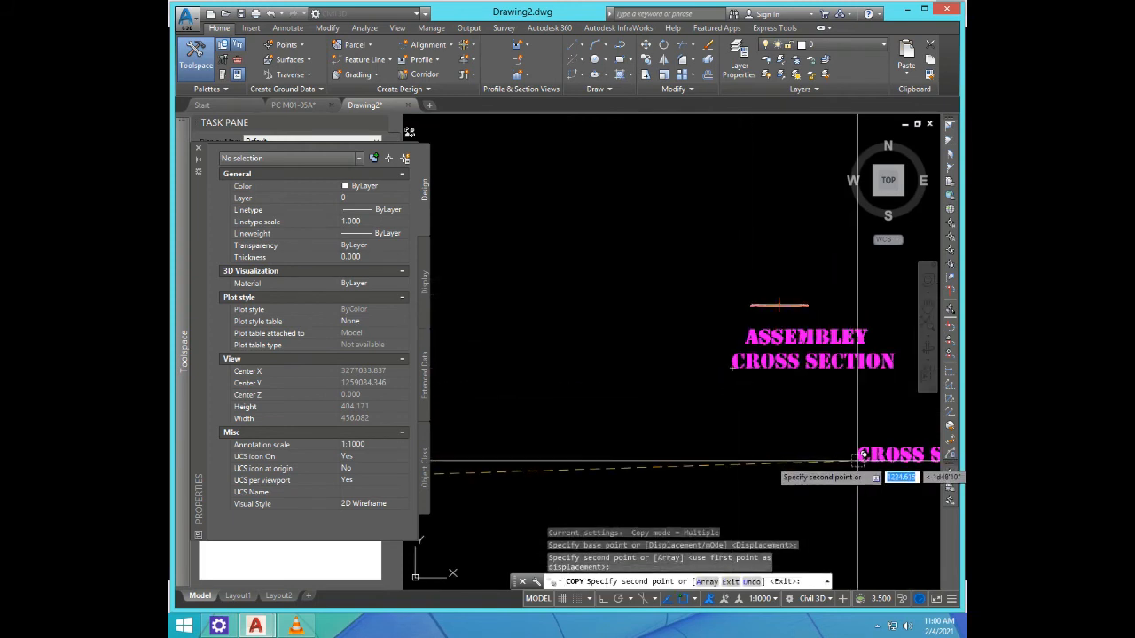
{"action": "key", "text": "Escape"}
{"action": "key", "text": "Escape"}
Step: Extend the ASSEMBLEY text to read ASSEMBLEY OF, above the CROSS SECTION line
{"action": "scroll", "coordinate": [760, 380], "scroll_direction": "down", "scroll_amount": 3}
{"action": "scroll", "coordinate": [806, 386], "scroll_direction": "up", "scroll_amount": 3}
{"action": "type", "text": "E"}
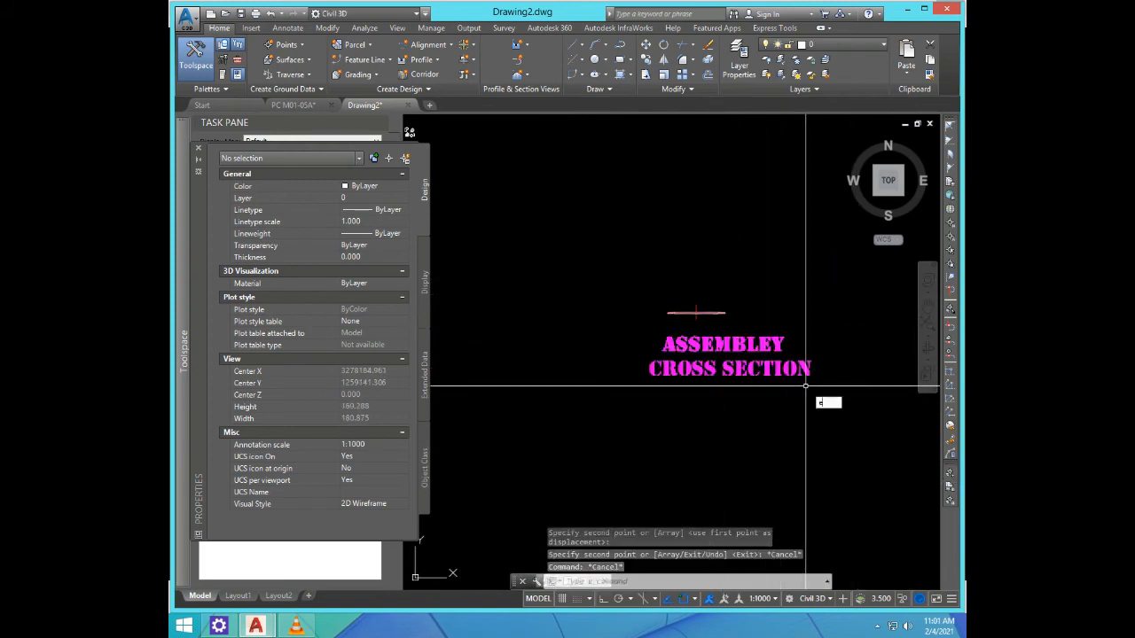
{"action": "type", "text": "D"}
{"action": "key", "text": "Return"}
{"action": "left_click", "coordinate": [722, 344]}
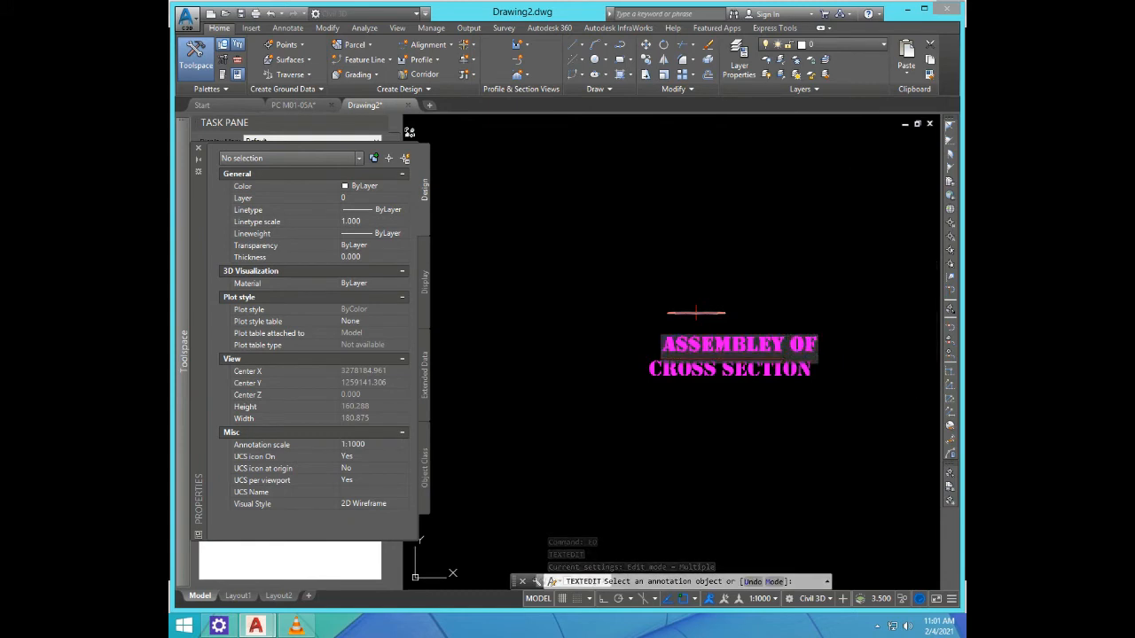
{"action": "key", "text": "Return"}
{"action": "key", "text": "Return"}
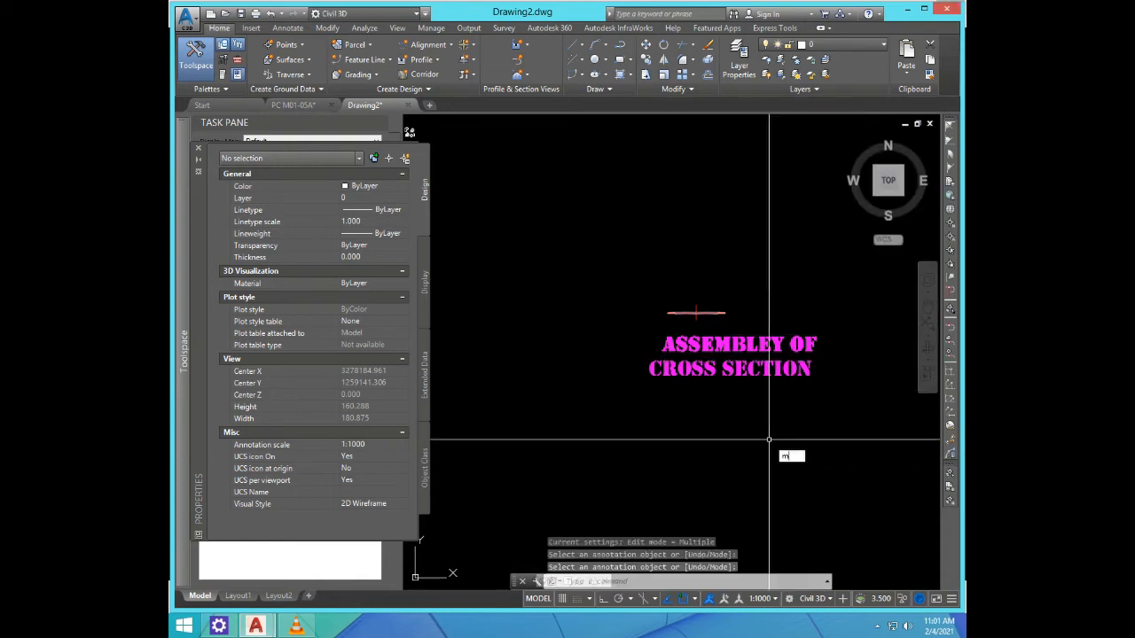
Step: Move the ASSEMBLEY OF text slightly west to line it up over the CROSS SECTION line
{"action": "key", "text": "Return"}
{"action": "left_click", "coordinate": [672, 342]}
{"action": "scroll", "coordinate": [689, 355], "scroll_direction": "up", "scroll_amount": 4}
{"action": "key", "text": "Return"}
{"action": "left_click", "coordinate": [728, 475]}
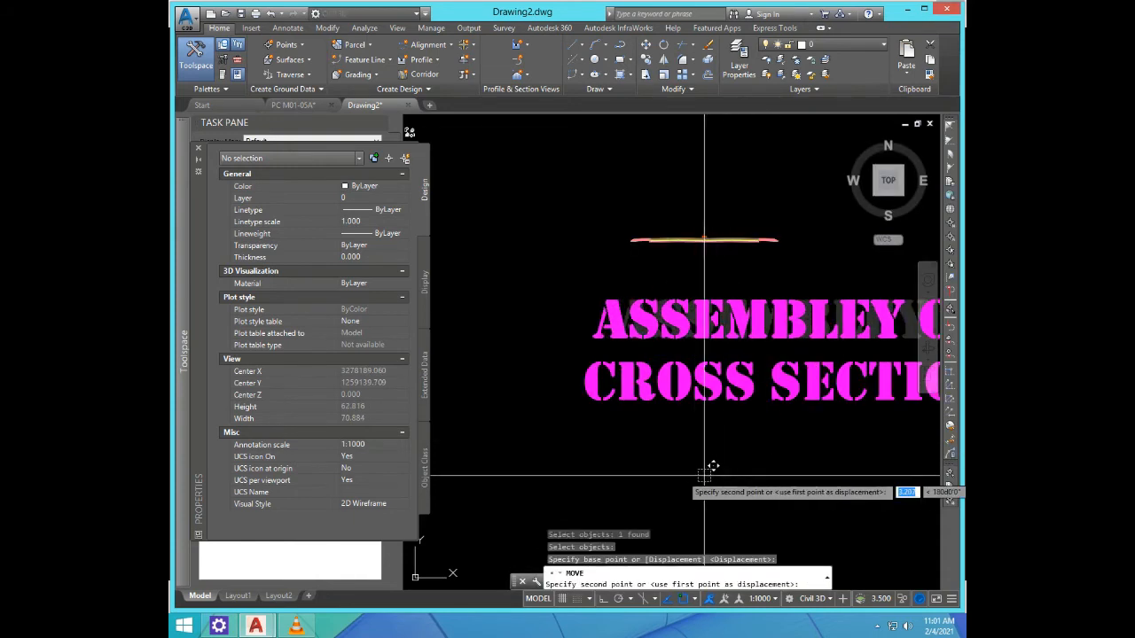
{"action": "left_click", "coordinate": [702, 476]}
{"action": "scroll", "coordinate": [679, 222], "scroll_direction": "up", "scroll_amount": 5}
{"action": "left_click", "coordinate": [780, 317]}
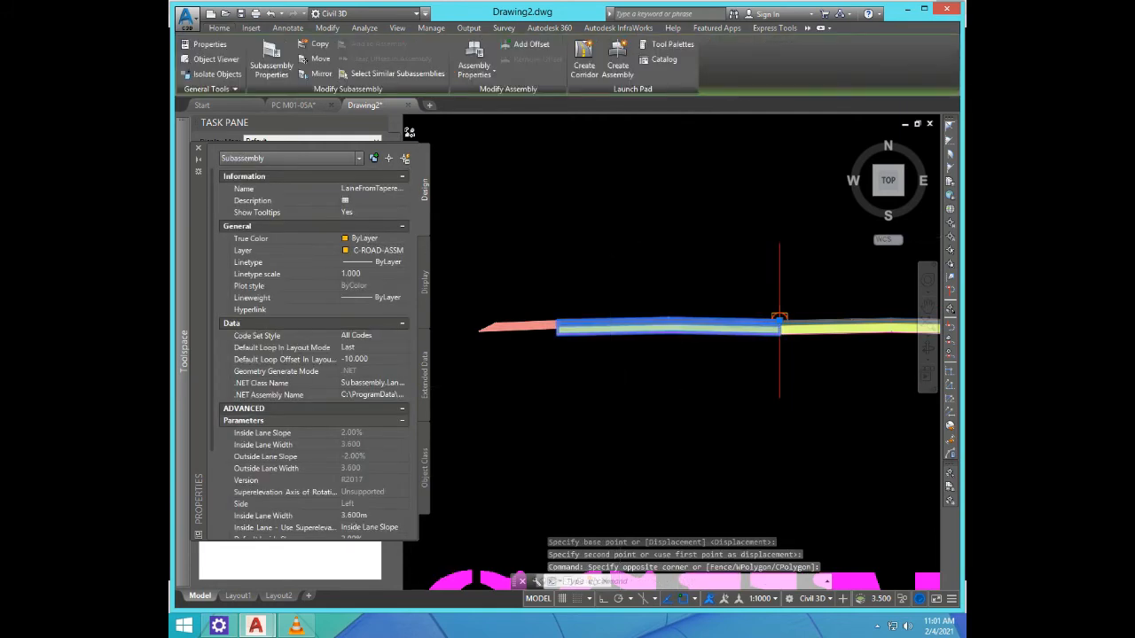
{"action": "scroll", "coordinate": [621, 319], "scroll_direction": "down", "scroll_amount": 5}
{"action": "key", "text": "Escape"}
{"action": "key", "text": "Escape"}
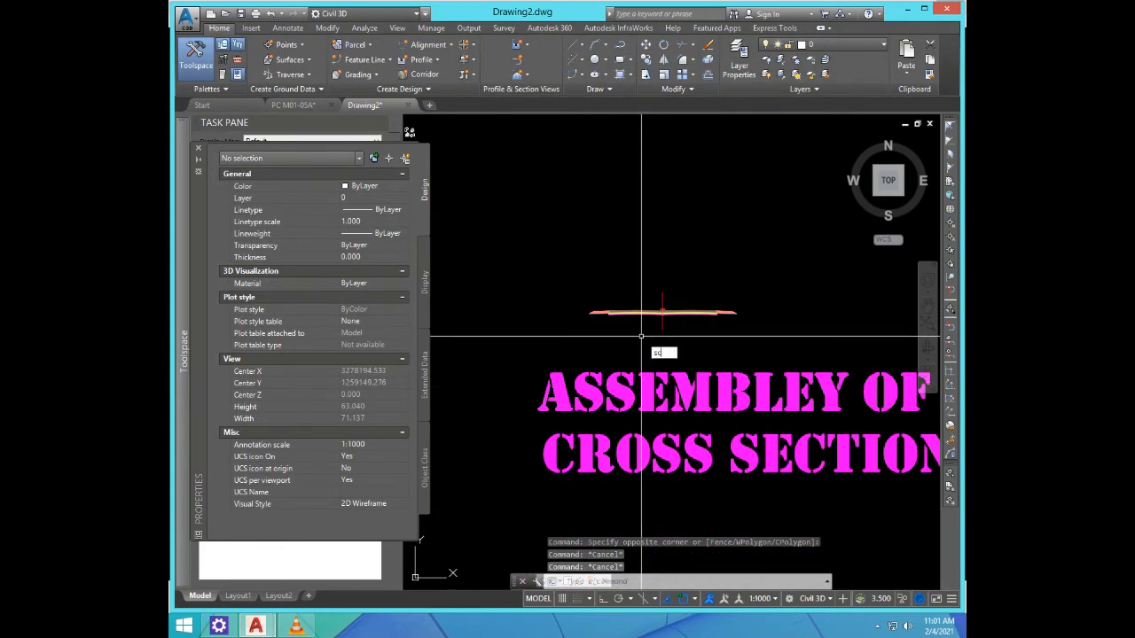
Step: Scale the whole road assembly by a factor of 5 about its centre point
{"action": "type", "text": "sc"}
{"action": "key", "text": "Return"}
{"action": "left_click", "coordinate": [760, 324]}
{"action": "left_click", "coordinate": [608, 274]}
{"action": "key", "text": "Return"}
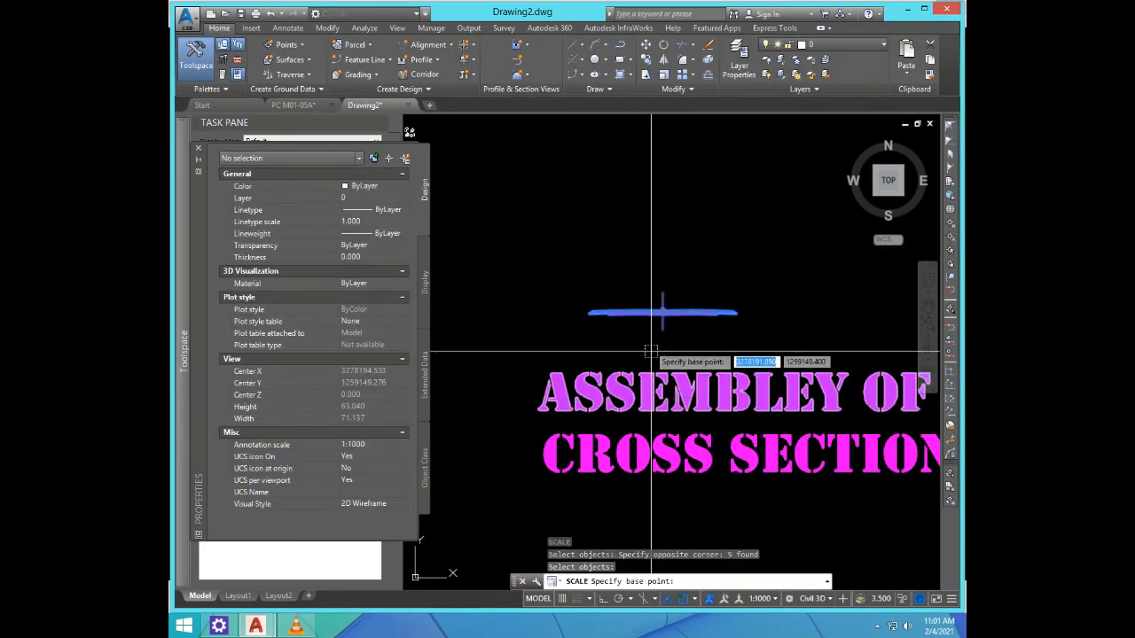
{"action": "left_click", "coordinate": [660, 311]}
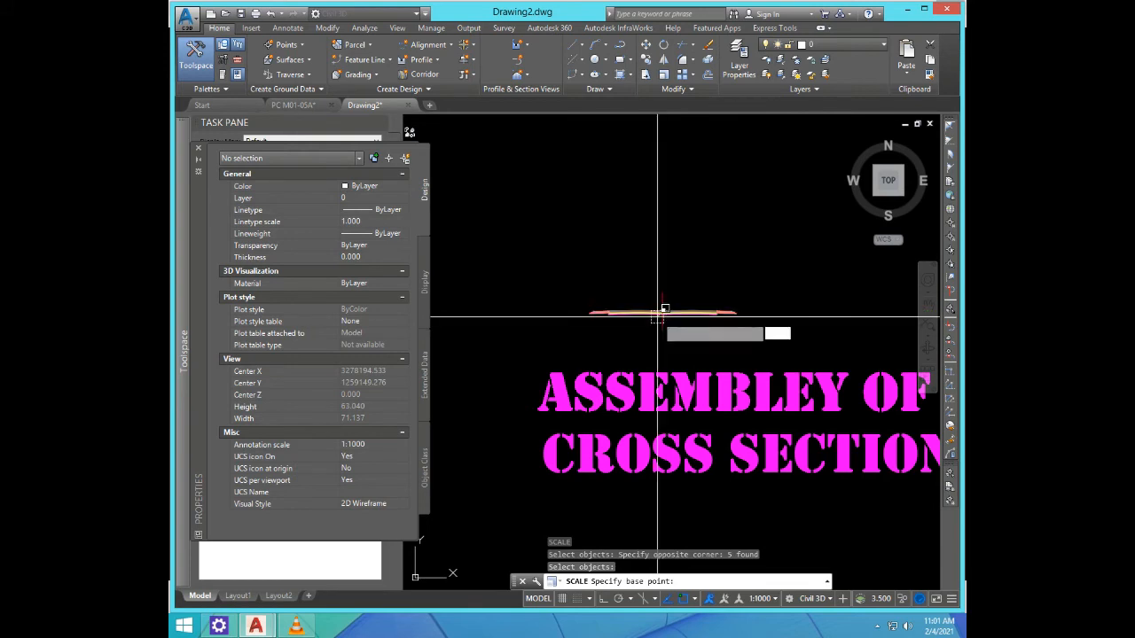
{"action": "type", "text": "5"}
{"action": "key", "text": "Return"}
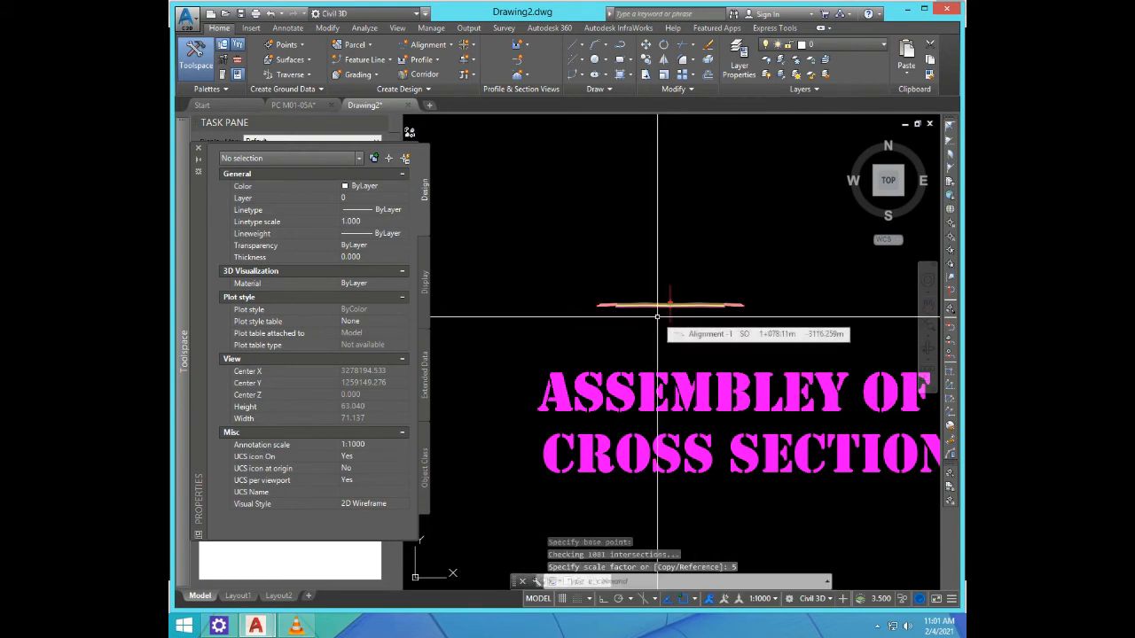
Step: Copy the ASSEMBLEY OF text to just above the road assembly, starting near its centreline
{"action": "scroll", "coordinate": [657, 316], "scroll_direction": "up", "scroll_amount": 6}
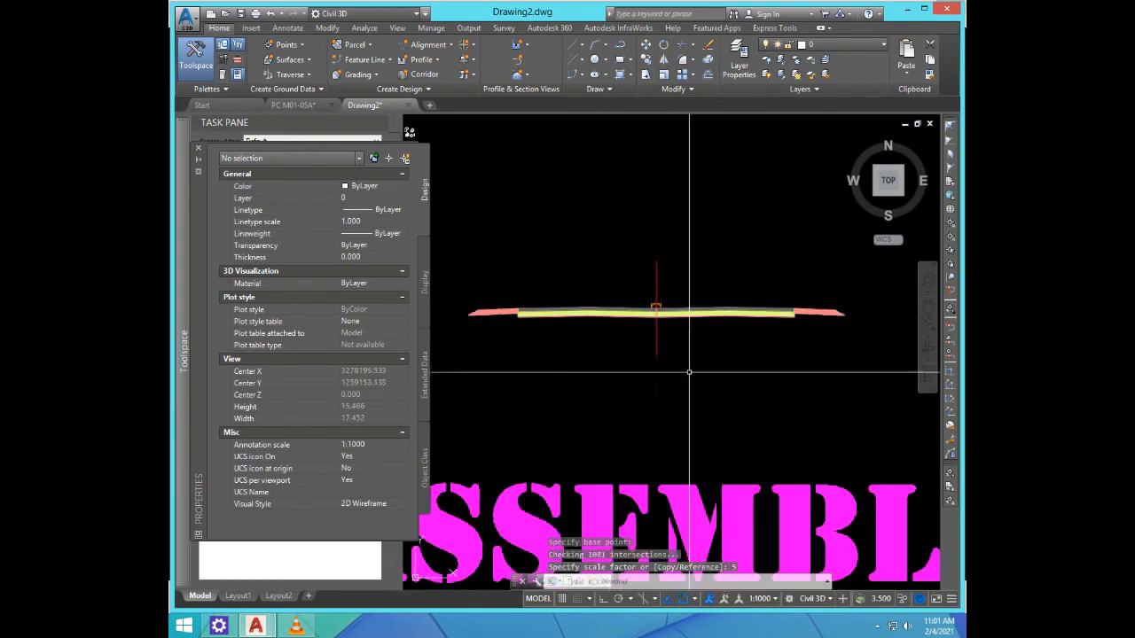
{"action": "scroll", "coordinate": [543, 308], "scroll_direction": "up", "scroll_amount": 1}
{"action": "scroll", "coordinate": [582, 354], "scroll_direction": "down", "scroll_amount": 1}
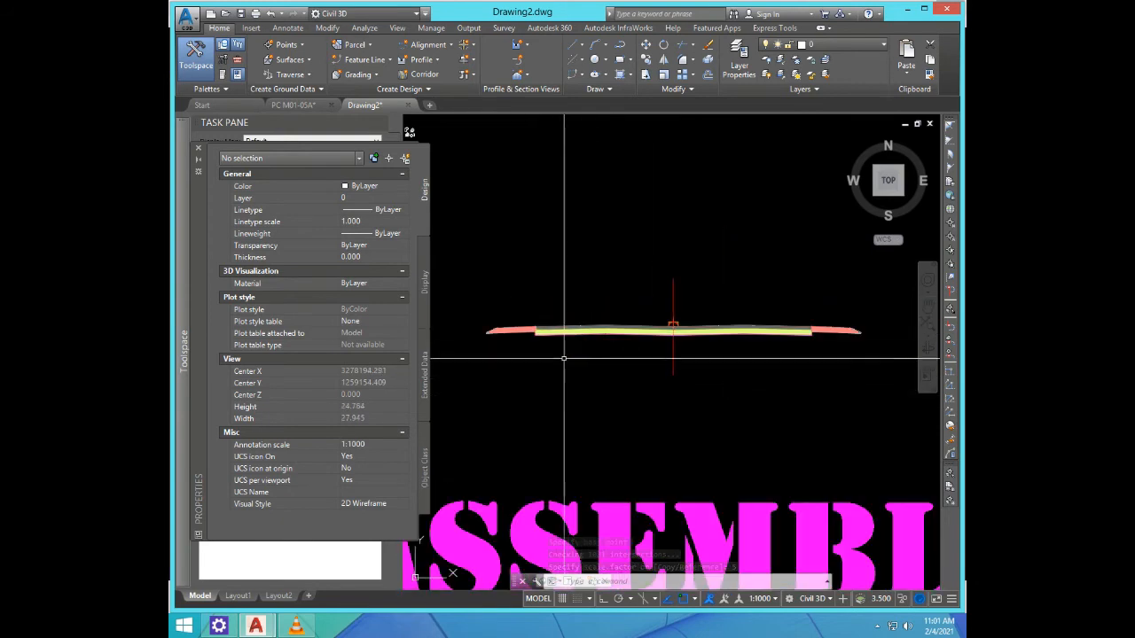
{"action": "scroll", "coordinate": [656, 397], "scroll_direction": "down", "scroll_amount": 2}
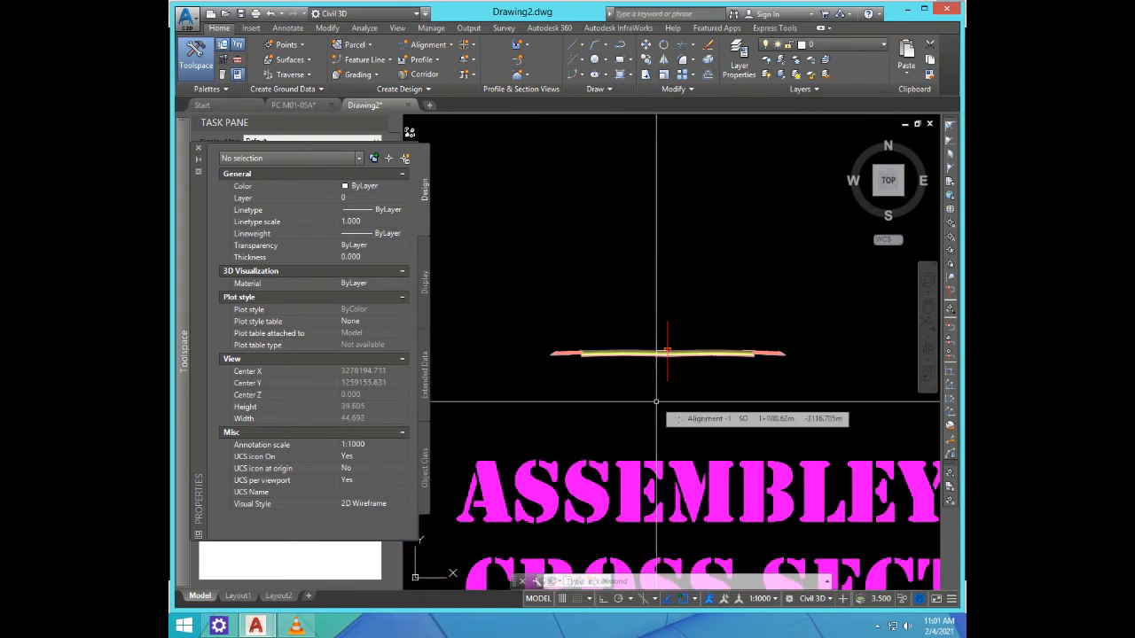
{"action": "type", "text": "cp"}
{"action": "key", "text": "Return"}
{"action": "left_click", "coordinate": [626, 484]}
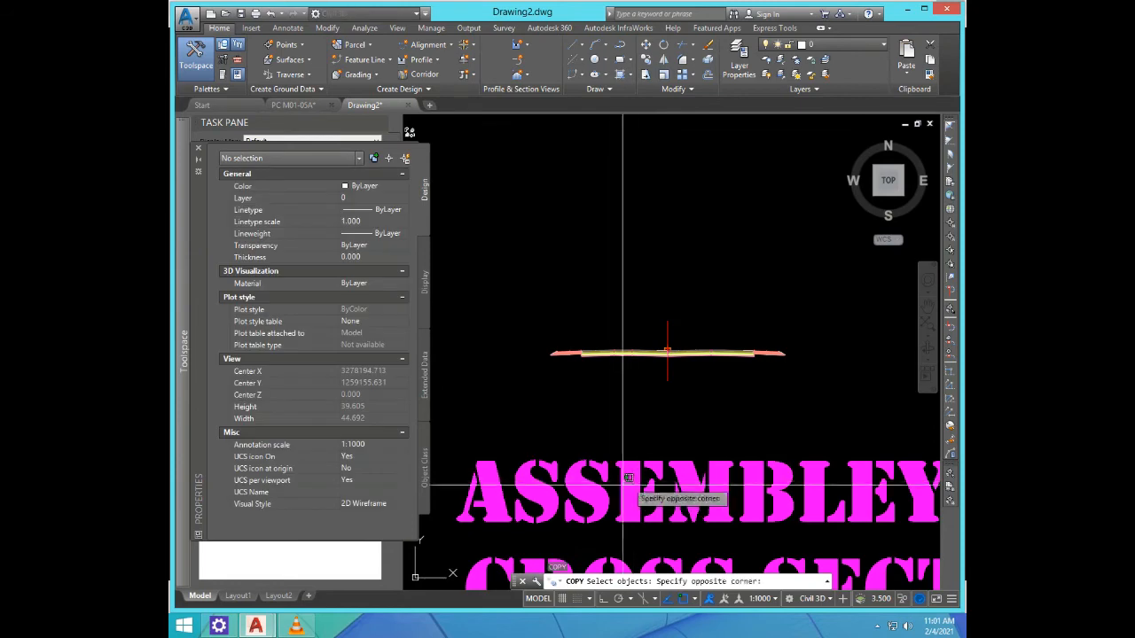
{"action": "left_click", "coordinate": [627, 503]}
{"action": "key", "text": "Return"}
{"action": "left_click", "coordinate": [627, 502]}
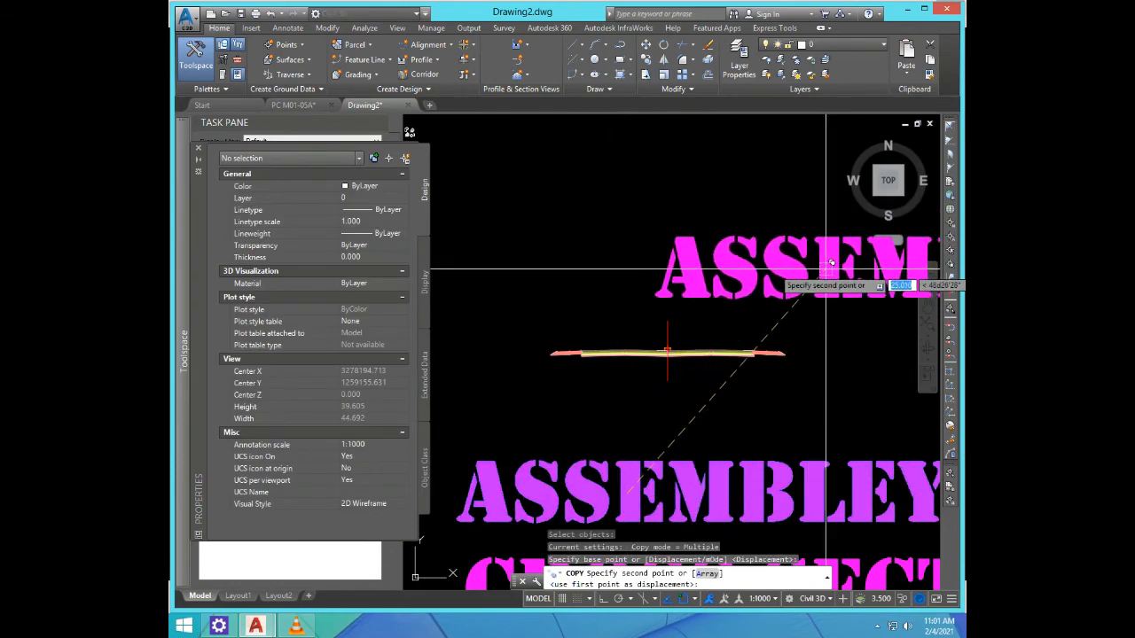
{"action": "key", "text": "Escape"}
Step: Change the copied ASSEMBLEY OF text above the road assembly to cl
{"action": "type", "text": "ed"}
{"action": "key", "text": "Return"}
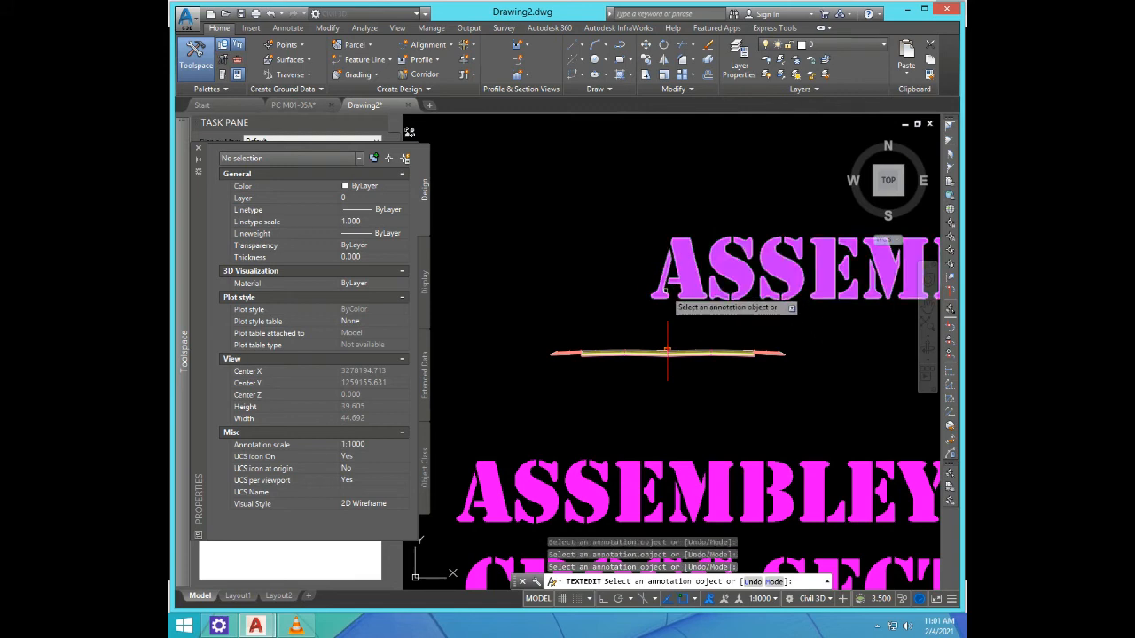
{"action": "left_click", "coordinate": [689, 296]}
{"action": "scroll", "coordinate": [667, 294], "scroll_direction": "down", "scroll_amount": 2}
{"action": "type", "text": "C"}
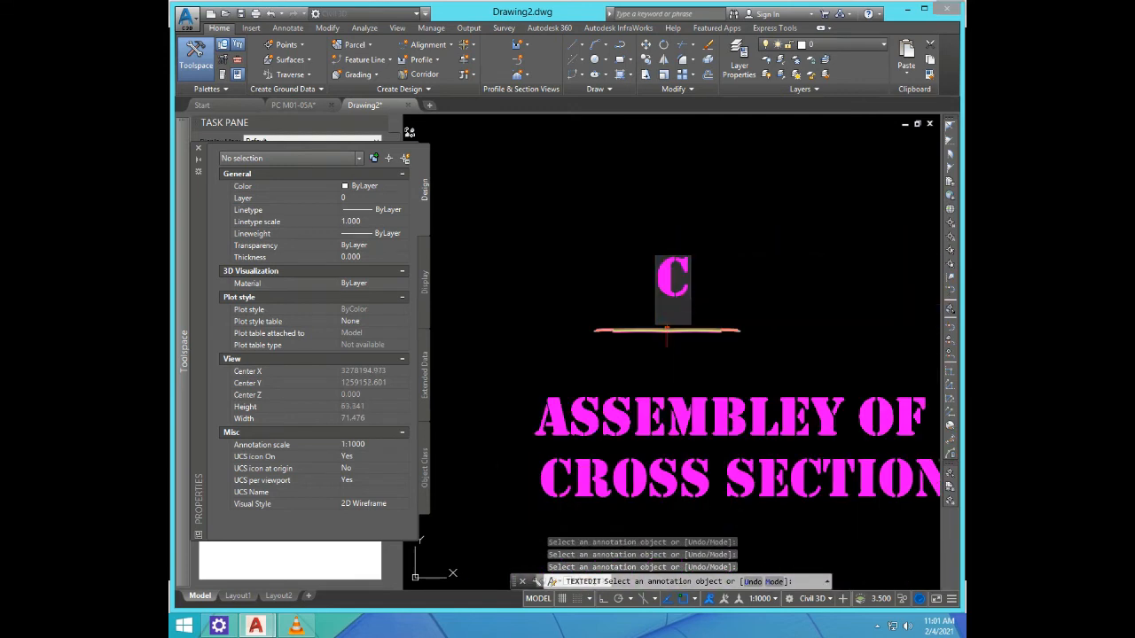
{"action": "key", "text": "Return"}
{"action": "key", "text": "Return"}
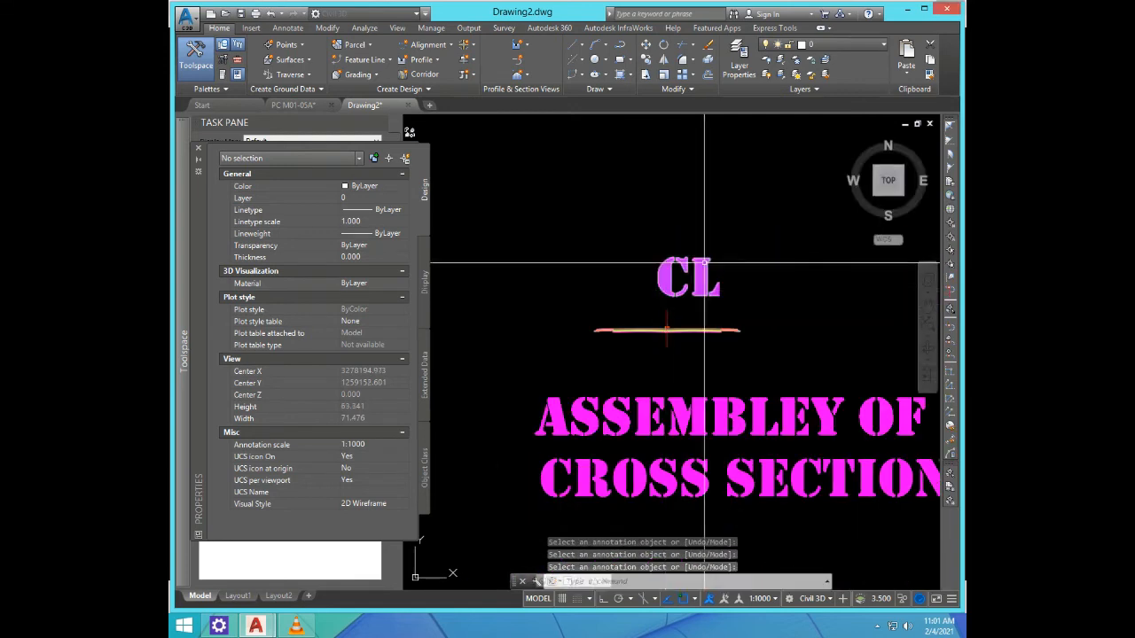
Step: Change the text style of the cl label above the assembly to Romans
{"action": "left_click", "coordinate": [690, 279]}
{"action": "left_click", "coordinate": [670, 302]}
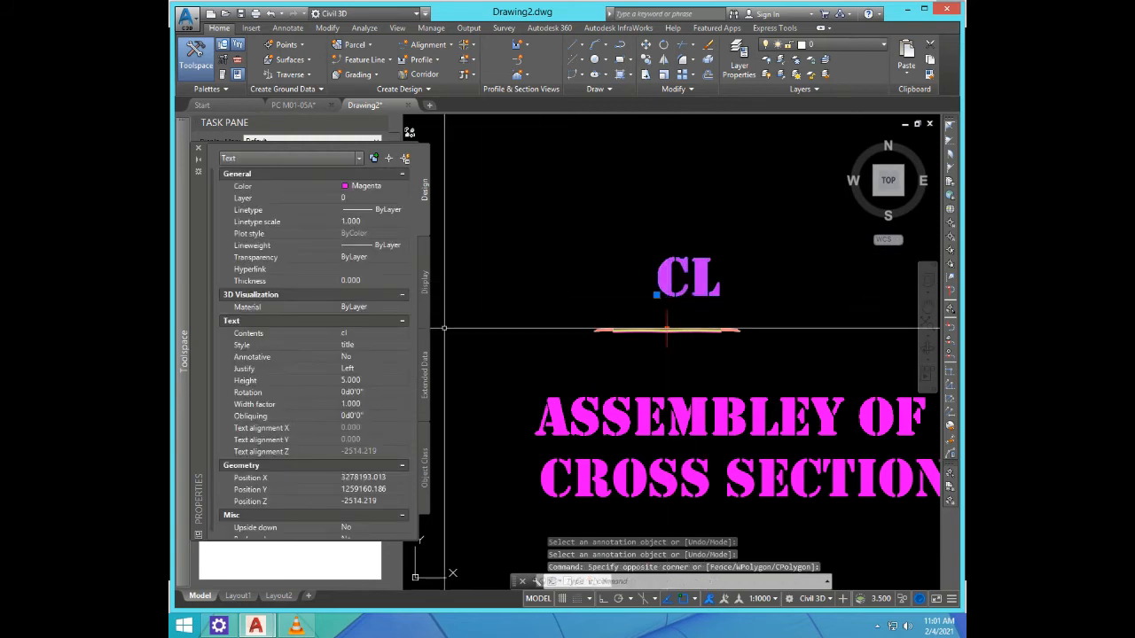
{"action": "left_click", "coordinate": [373, 368]}
{"action": "left_click", "coordinate": [373, 368]}
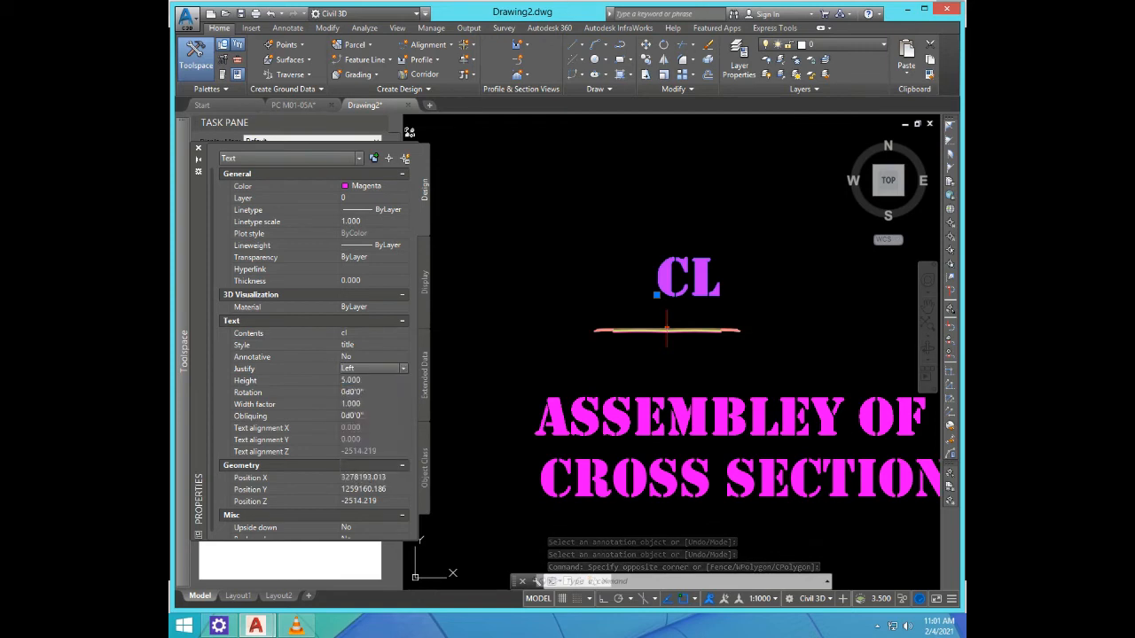
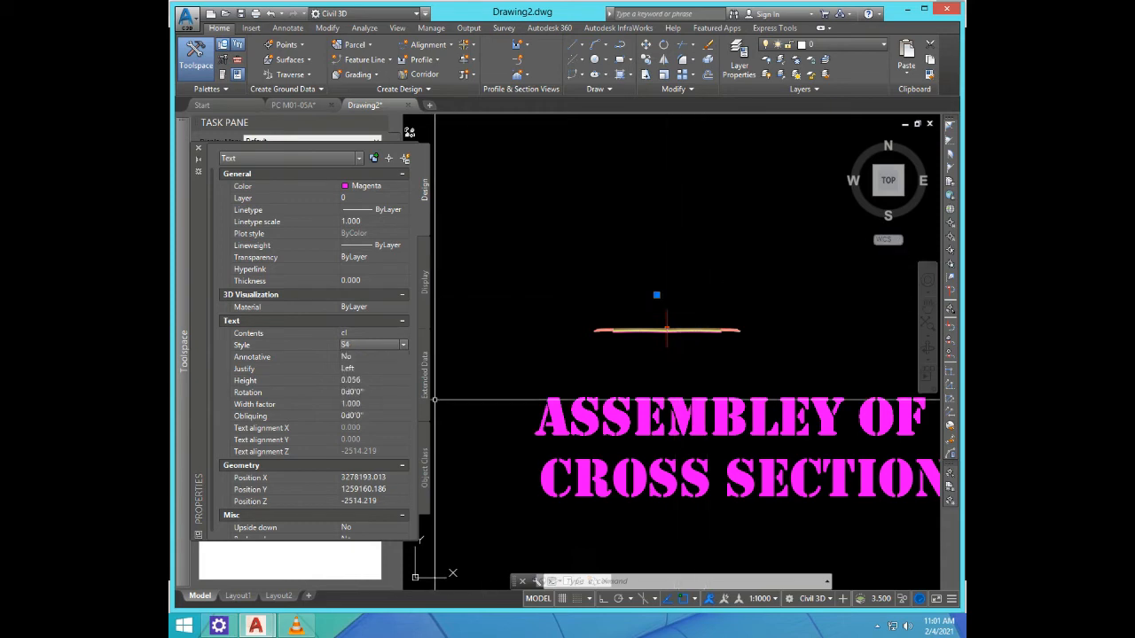
{"action": "left_click", "coordinate": [366, 367]}
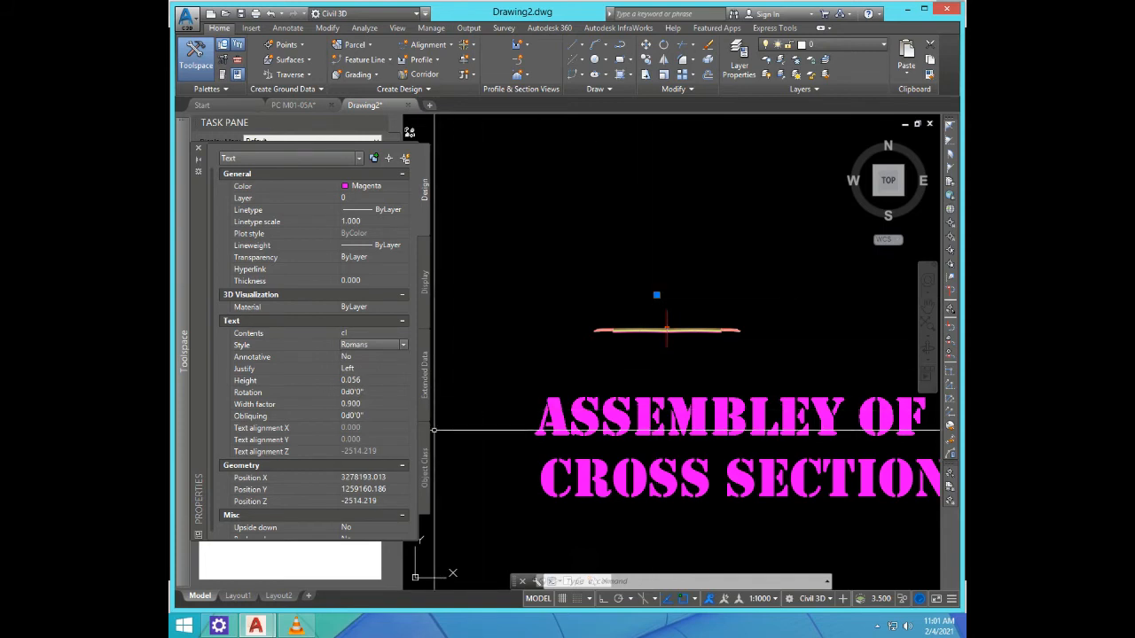
{"action": "key", "text": "Escape"}
Step: Set the text height of the cl label above the assembly to 5
{"action": "scroll", "coordinate": [658, 299], "scroll_direction": "up", "scroll_amount": 5}
{"action": "left_click", "coordinate": [674, 304]}
{"action": "left_click", "coordinate": [639, 245]}
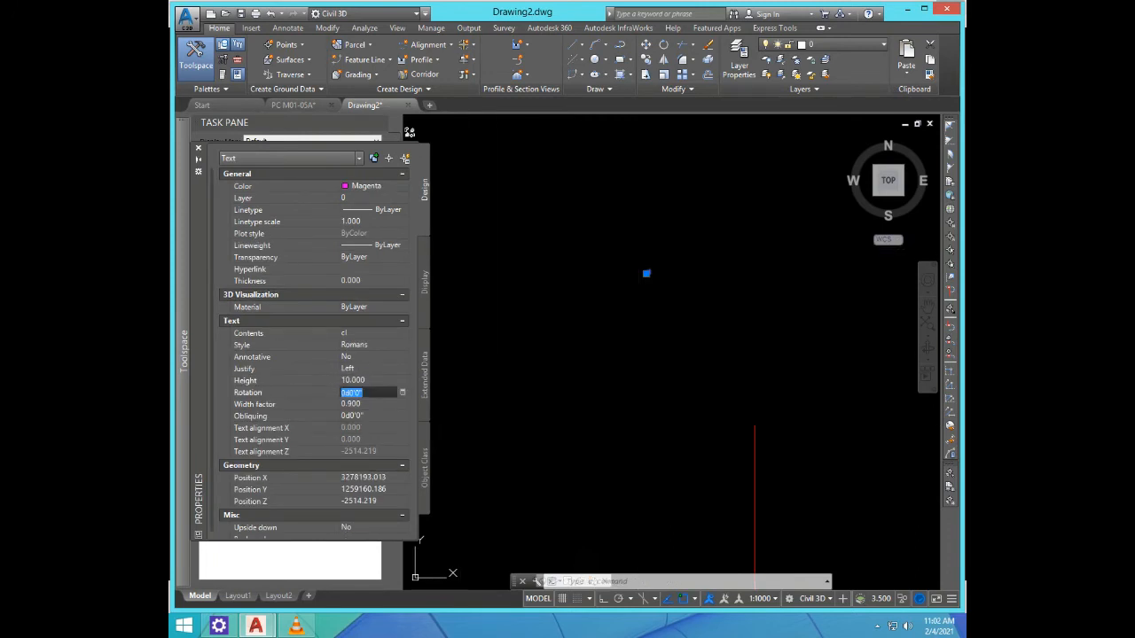
{"action": "scroll", "coordinate": [690, 511], "scroll_direction": "down", "scroll_amount": 7}
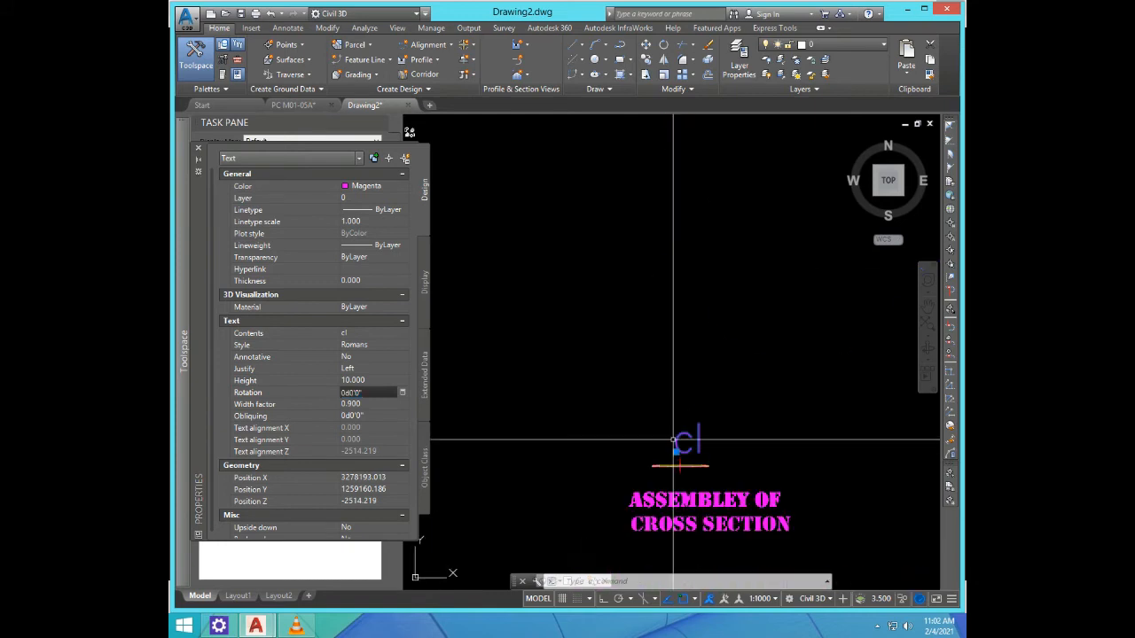
{"action": "left_click", "coordinate": [355, 381]}
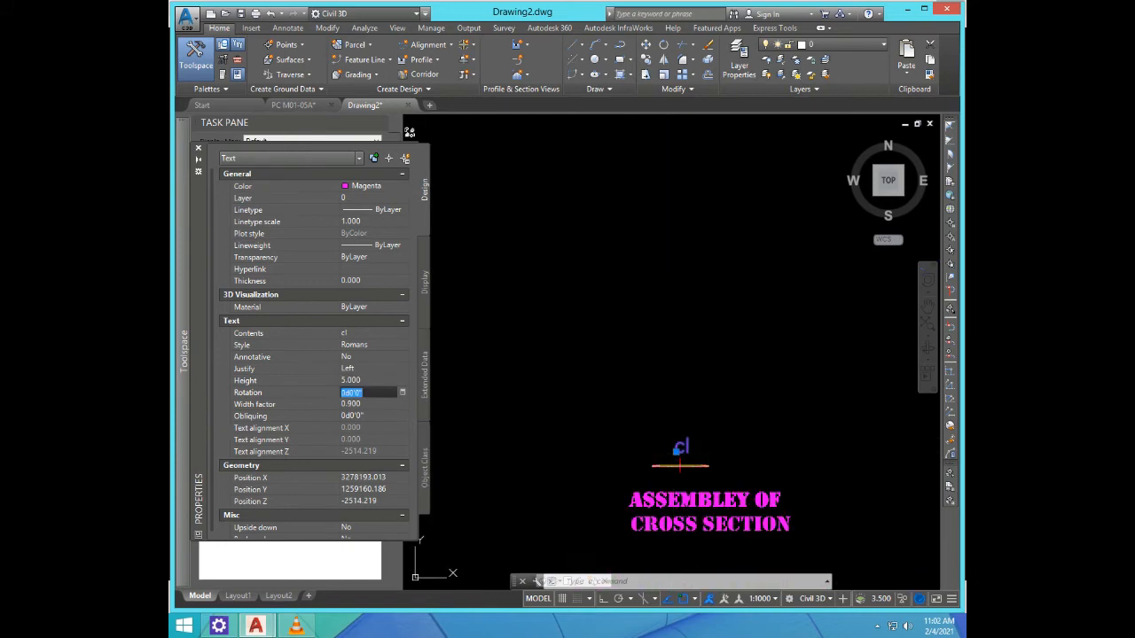
{"action": "key", "text": "Escape"}
Step: Copy the cl label to directly east of the original, above the road assembly
{"action": "scroll", "coordinate": [701, 390], "scroll_direction": "up", "scroll_amount": 6}
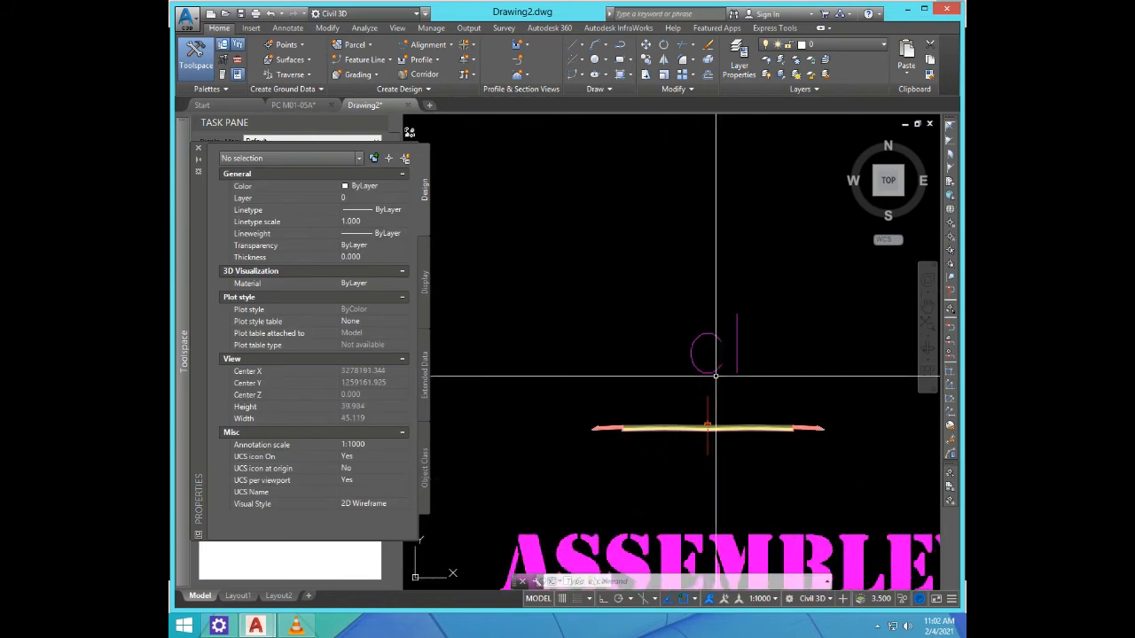
{"action": "key", "text": "Return"}
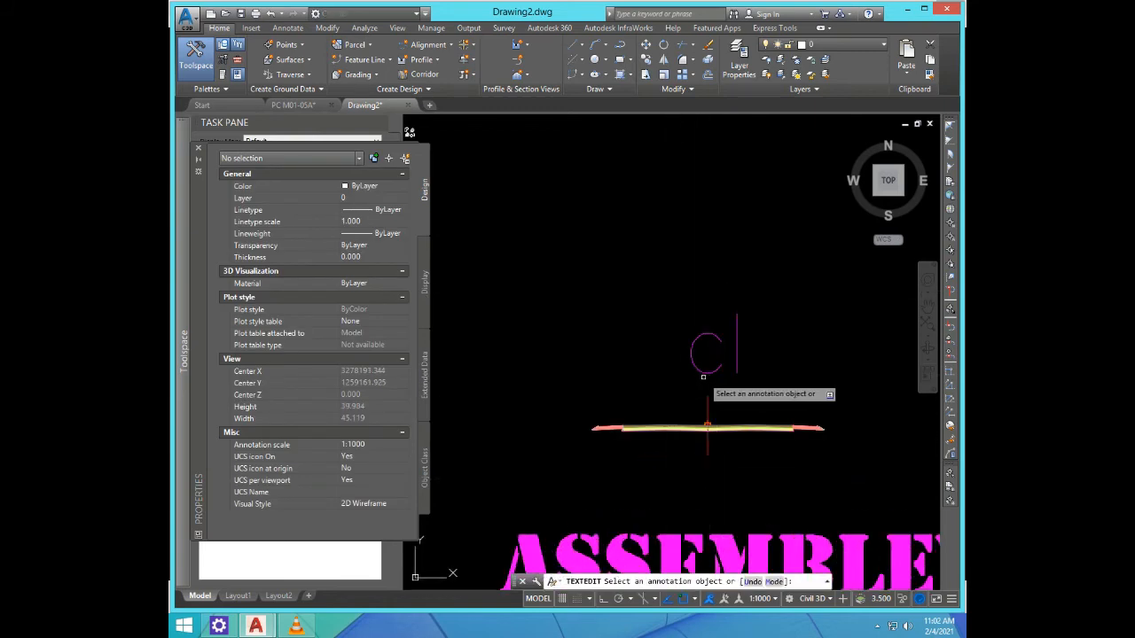
{"action": "type", "text": "o"}
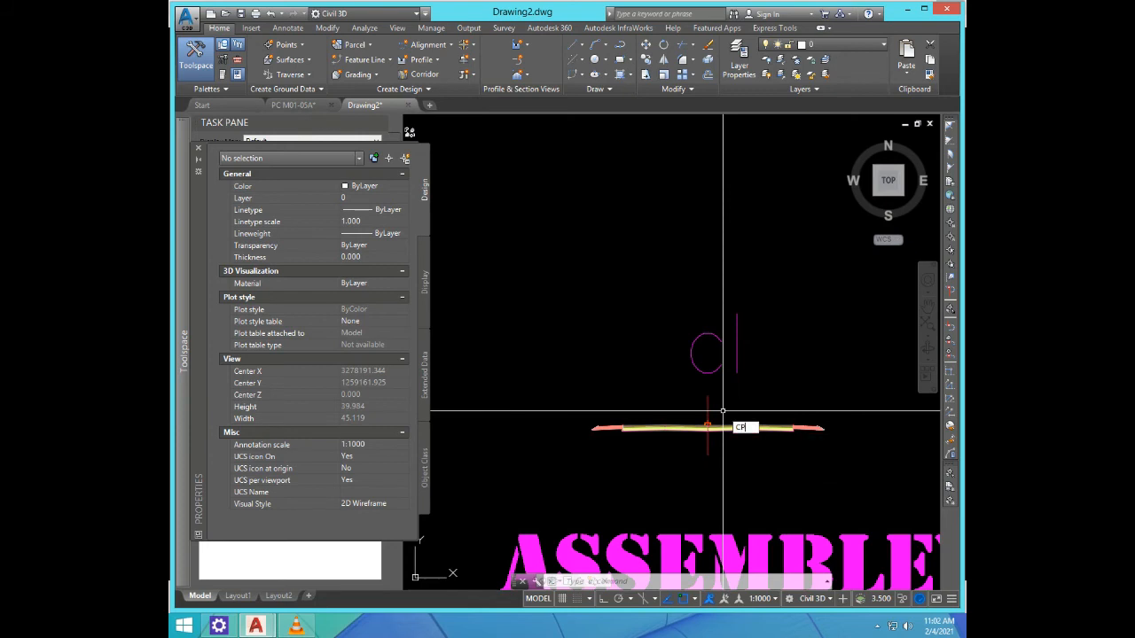
{"action": "key", "text": "Return"}
{"action": "left_click", "coordinate": [715, 378]}
{"action": "left_click", "coordinate": [711, 367]}
{"action": "key", "text": "Return"}
{"action": "left_click", "coordinate": [775, 384]}
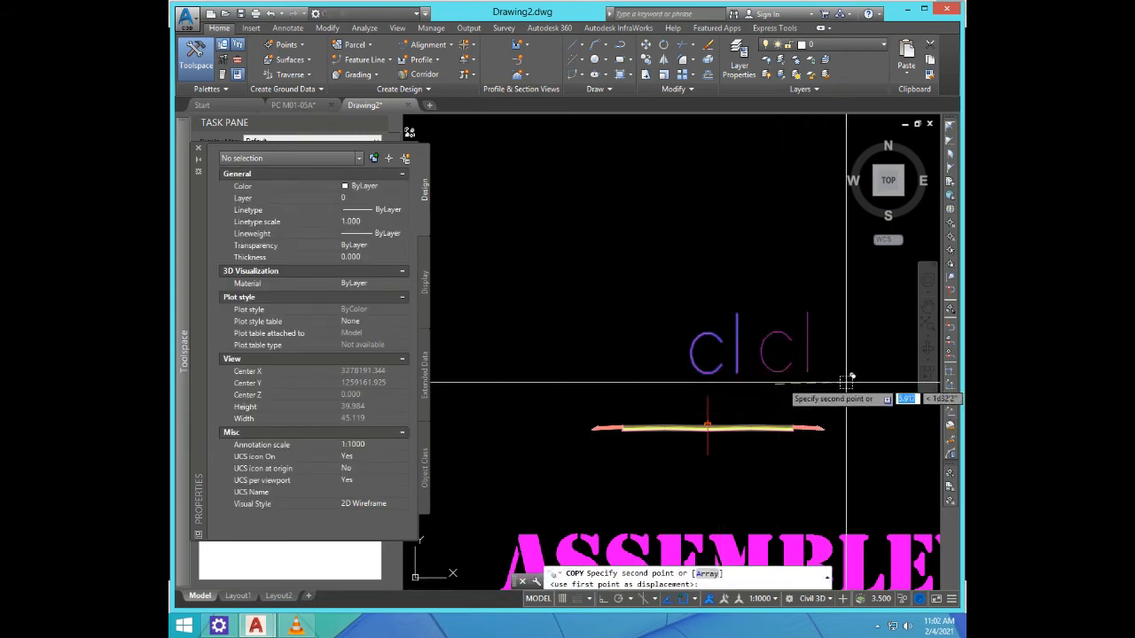
{"action": "left_click", "coordinate": [851, 384]}
{"action": "key", "text": "Return"}
Step: Shorten the original cl label above the assembly's centre to the single letter c
{"action": "type", "text": "ed"}
{"action": "key", "text": "Return"}
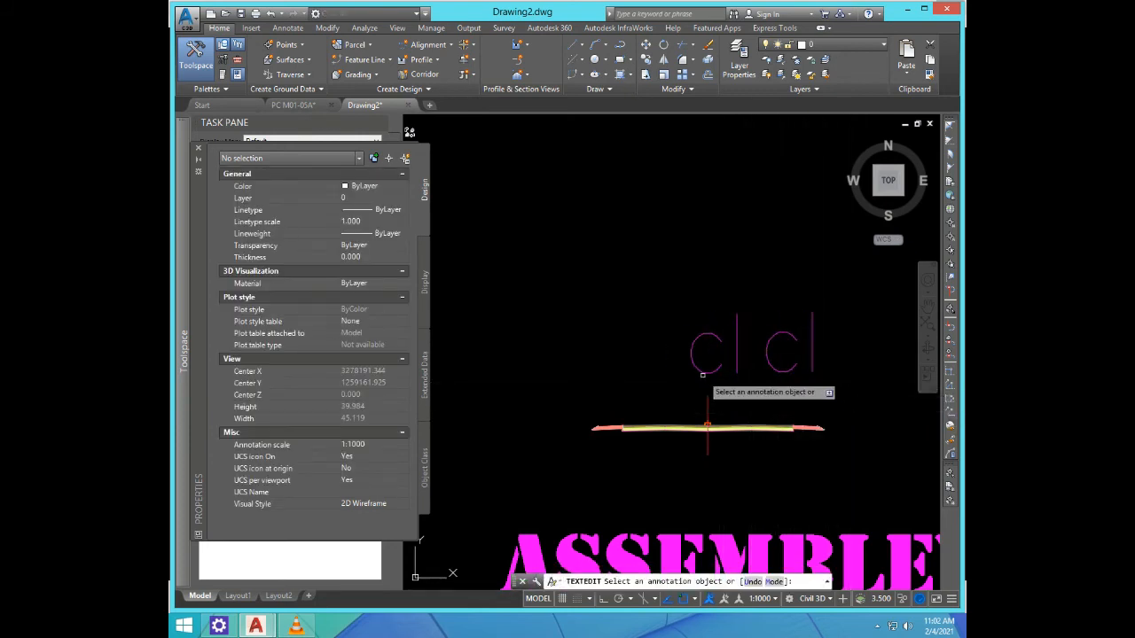
{"action": "left_click", "coordinate": [707, 360]}
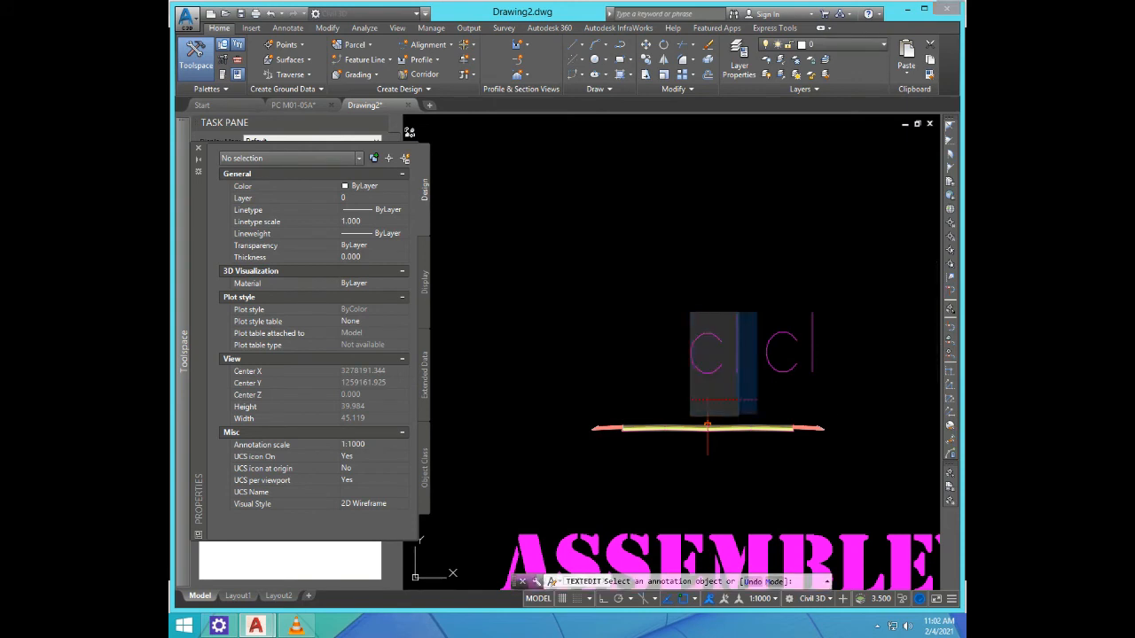
{"action": "key", "text": "BackSpace"}
{"action": "key", "text": "Return"}
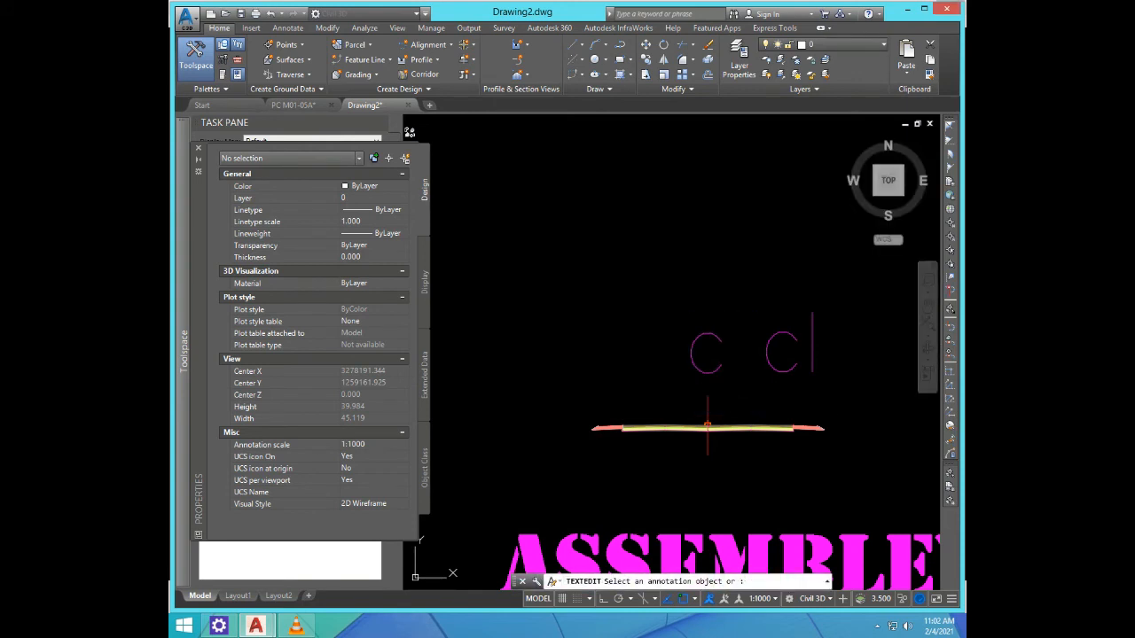
Step: Change the copied cl label to L and the original c label to a capital C
{"action": "left_click", "coordinate": [773, 363]}
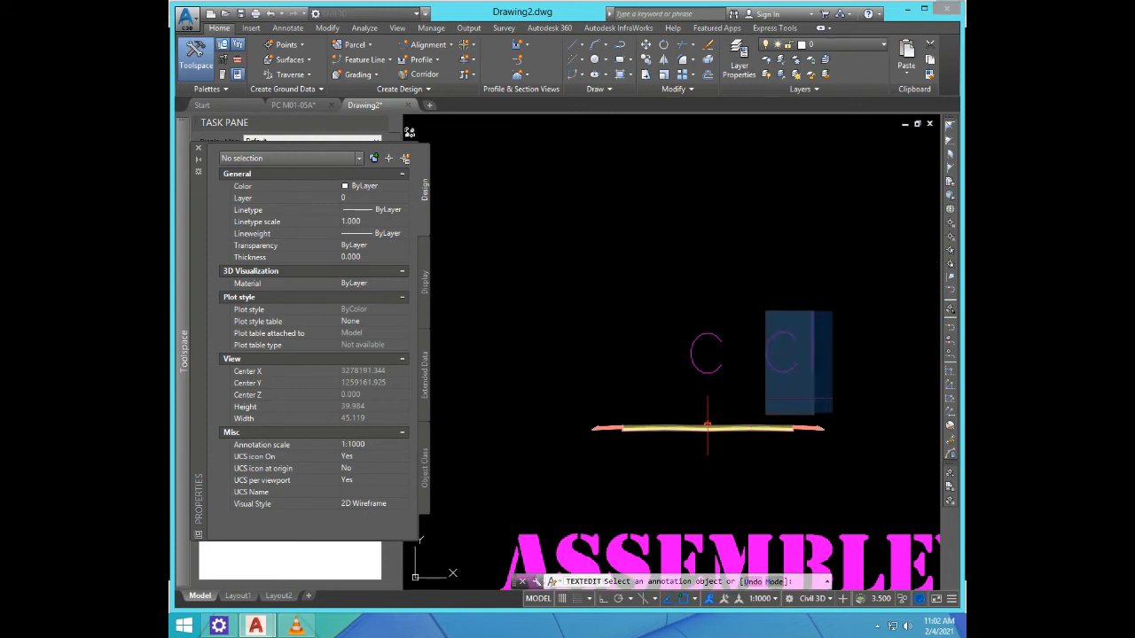
{"action": "key", "text": "BackSpace"}
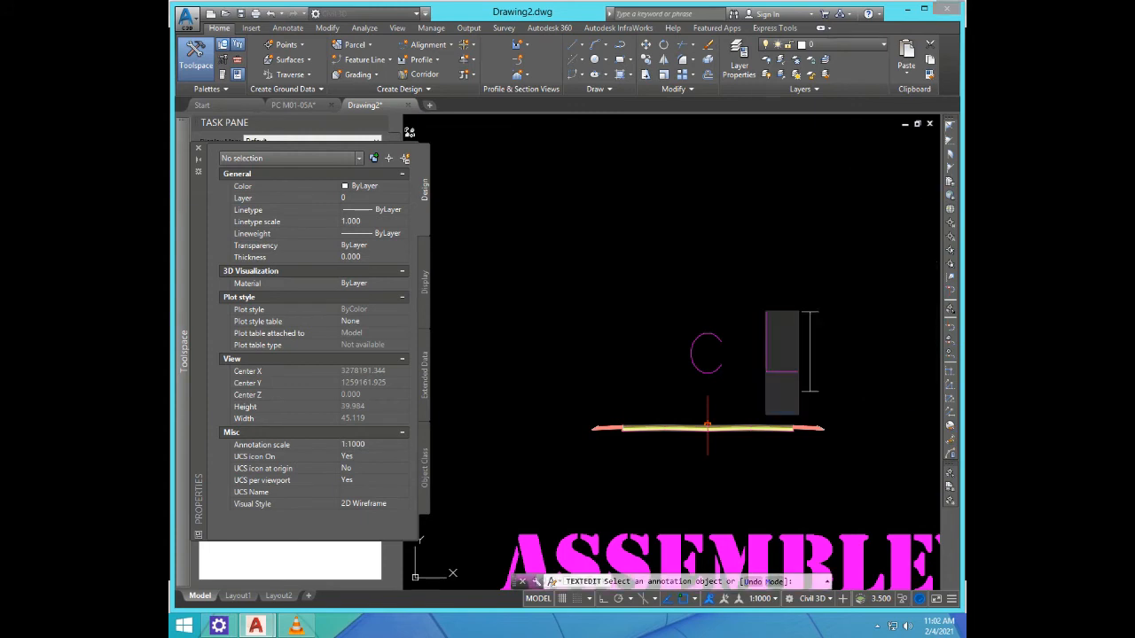
{"action": "type", "text": "L"}
{"action": "key", "text": "Return"}
{"action": "left_click", "coordinate": [707, 353]}
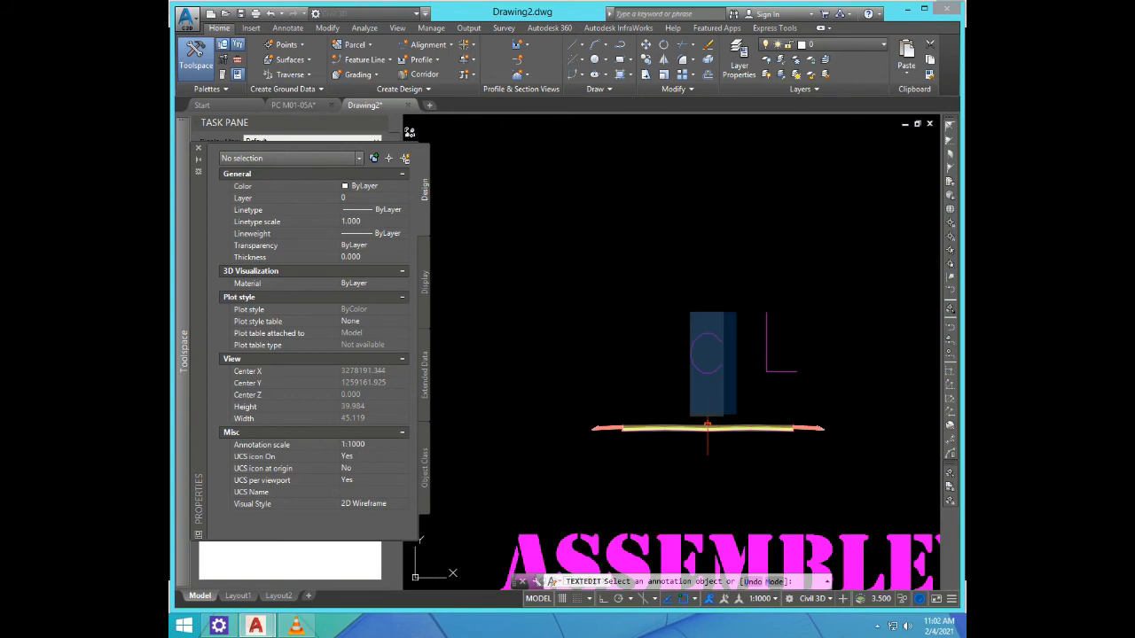
{"action": "key", "text": "Return"}
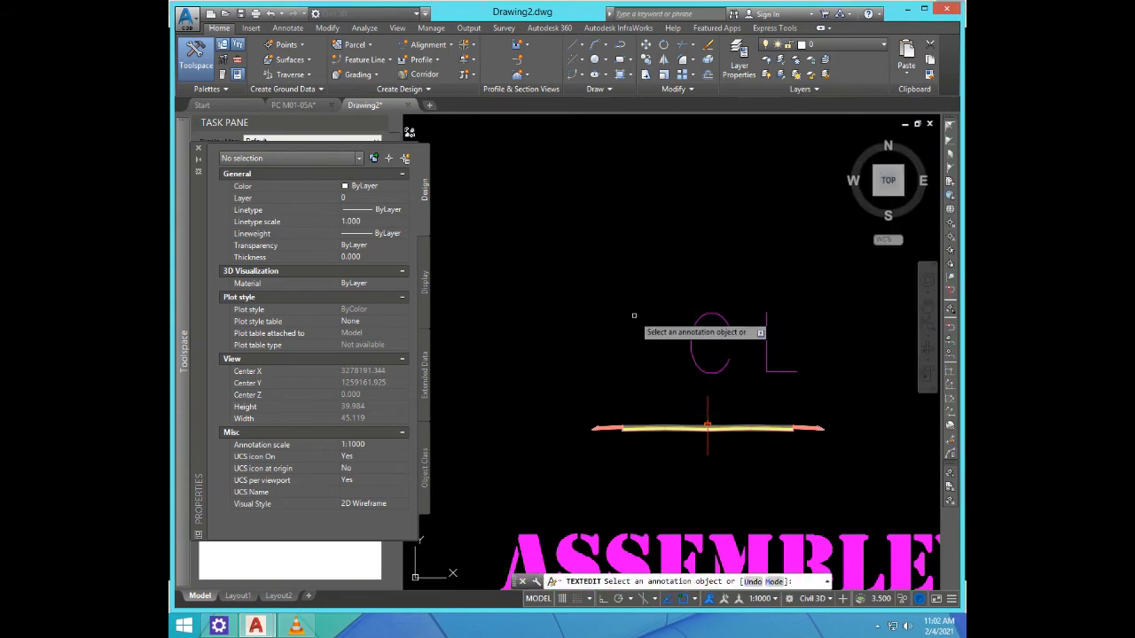
{"action": "key", "text": "Escape"}
Step: Move the L so it overlaps the lower part of the C, forming a centreline symbol above the assembly
{"action": "scroll", "coordinate": [726, 387], "scroll_direction": "down", "scroll_amount": 3}
{"action": "scroll", "coordinate": [741, 380], "scroll_direction": "up", "scroll_amount": 3}
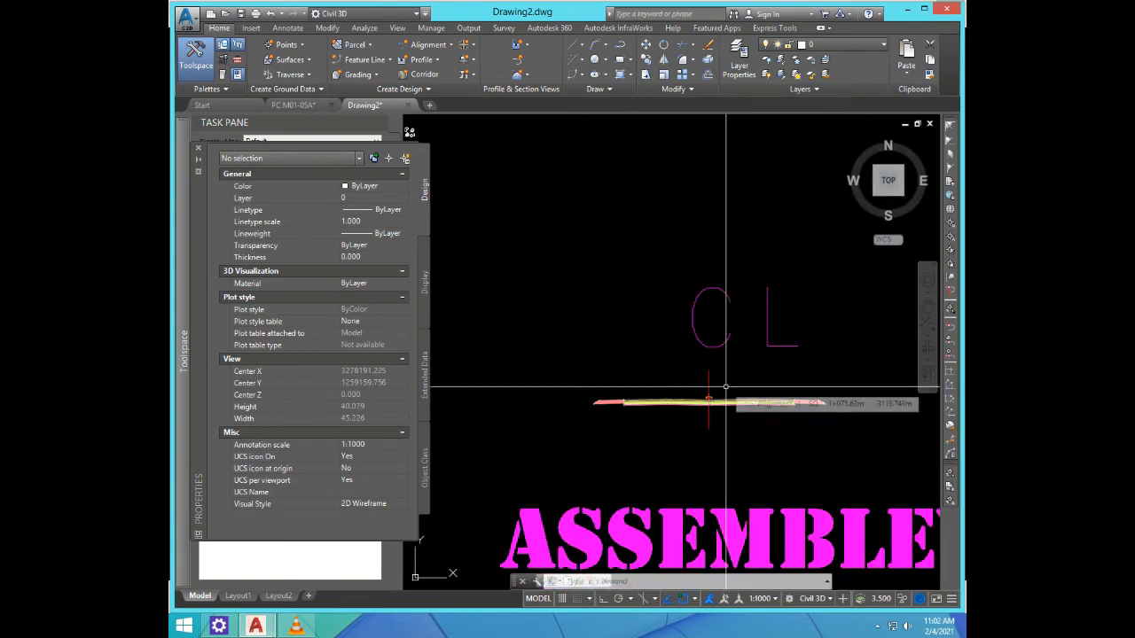
{"action": "type", "text": "m"}
{"action": "key", "text": "Return"}
{"action": "left_click", "coordinate": [792, 373]}
{"action": "left_click", "coordinate": [758, 327]}
{"action": "key", "text": "Return"}
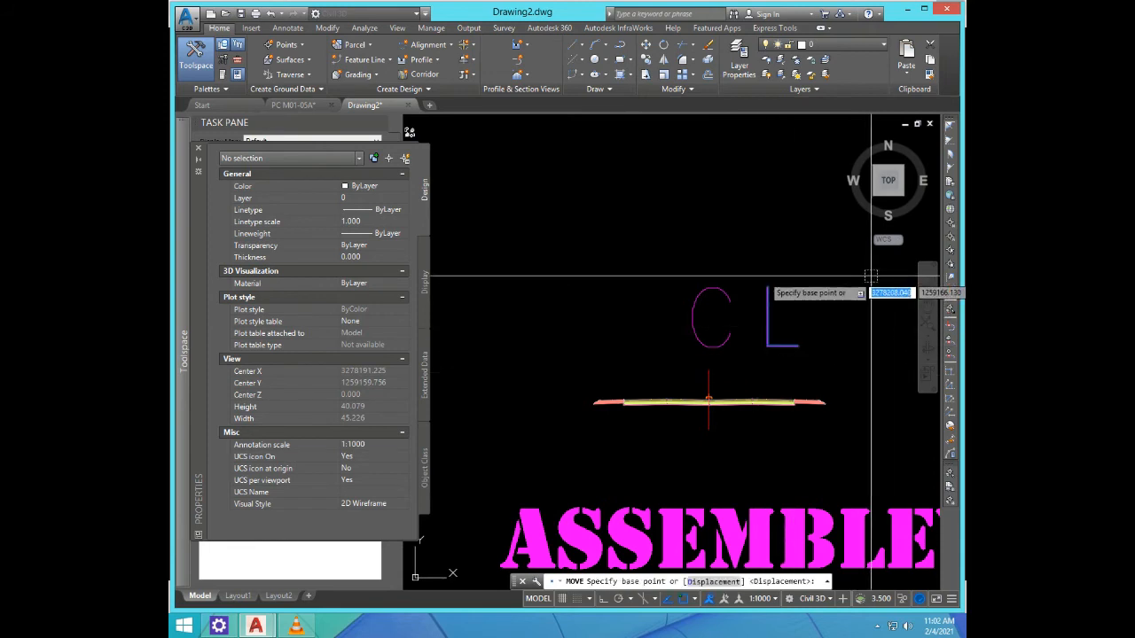
{"action": "left_click", "coordinate": [871, 275]}
{"action": "left_click", "coordinate": [814, 304]}
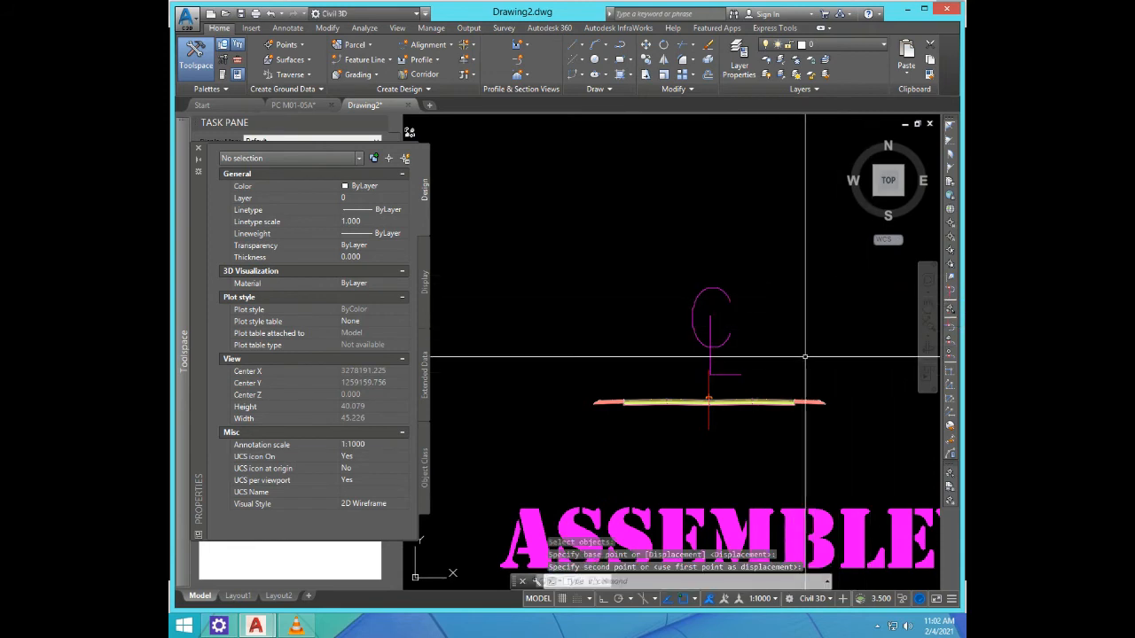
Step: Scale down the C and L centreline symbol using the top end of the assembly's vertical centre line as base point
{"action": "type", "text": "sc"}
{"action": "key", "text": "Return"}
{"action": "scroll", "coordinate": [705, 383], "scroll_direction": "up", "scroll_amount": 3}
{"action": "left_click", "coordinate": [754, 374]}
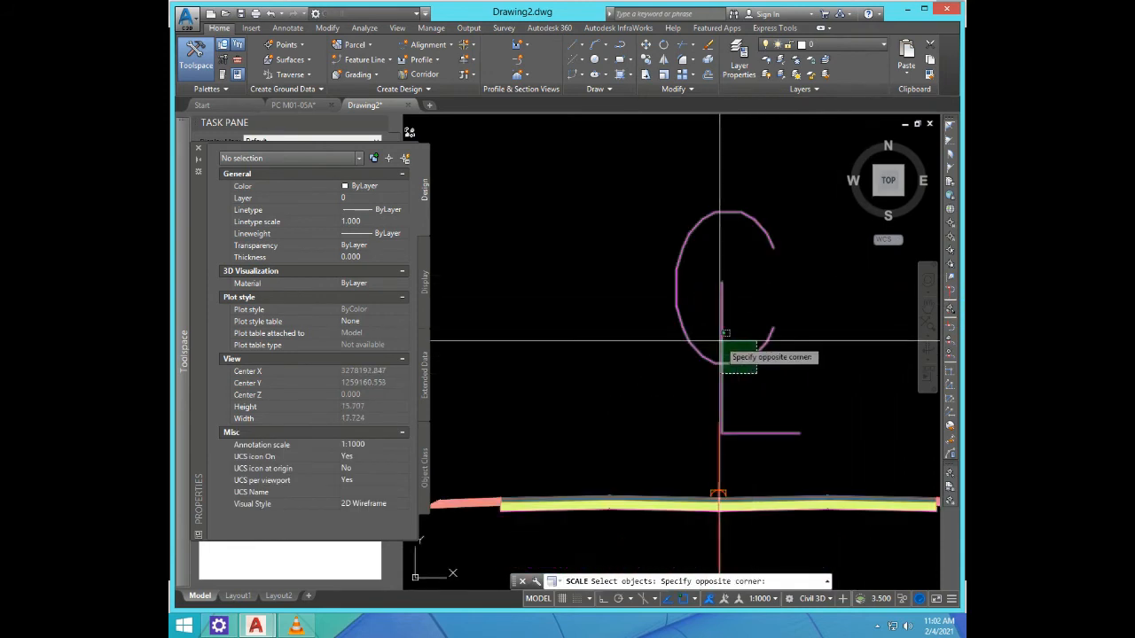
{"action": "left_click", "coordinate": [722, 347]}
{"action": "key", "text": "Return"}
{"action": "left_click", "coordinate": [720, 427]}
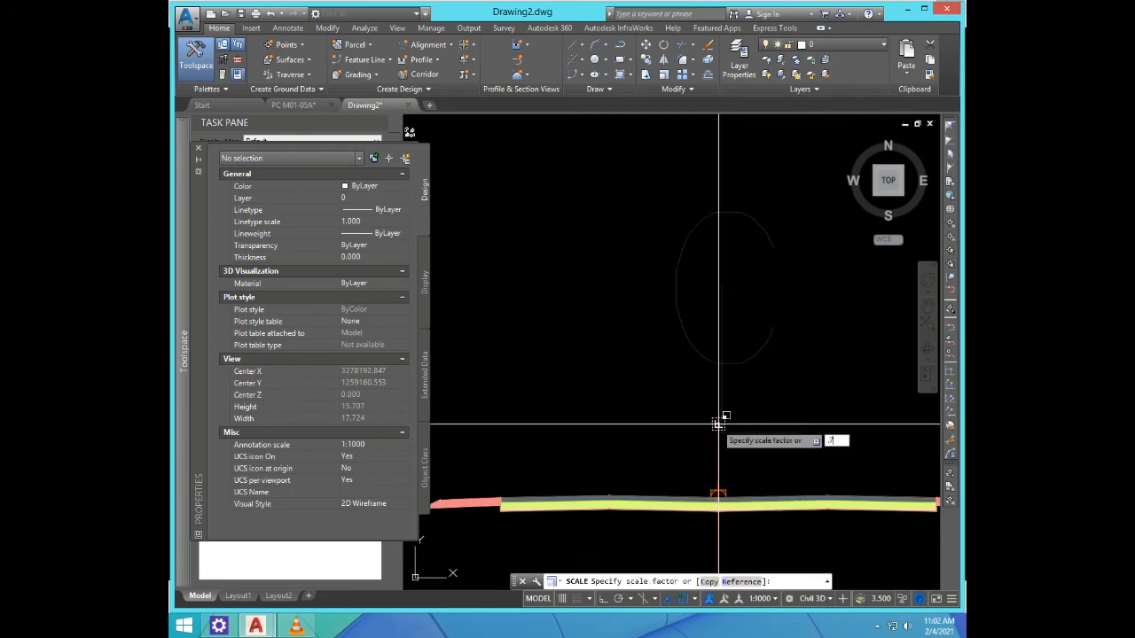
{"action": "key", "text": "Return"}
{"action": "scroll", "coordinate": [723, 283], "scroll_direction": "down", "scroll_amount": 3}
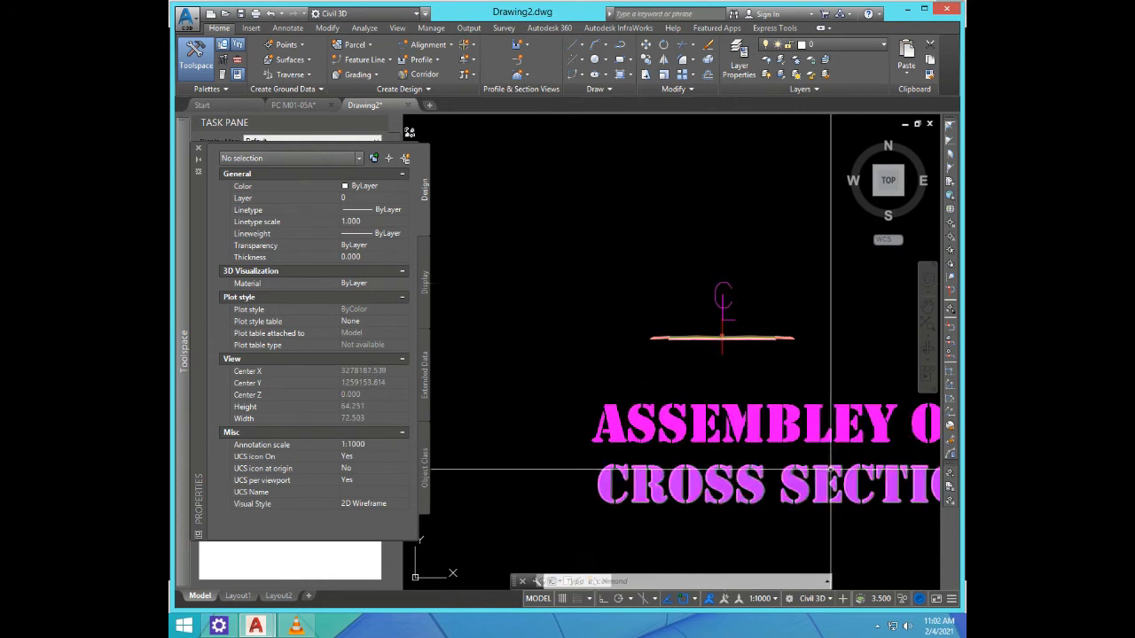
Step: Scale the centreline symbol down once more from the top end of the assembly's centre line
{"action": "key", "text": "Return"}
{"action": "left_click", "coordinate": [723, 322]}
{"action": "scroll", "coordinate": [723, 323], "scroll_direction": "up", "scroll_amount": 5}
{"action": "key", "text": "Return"}
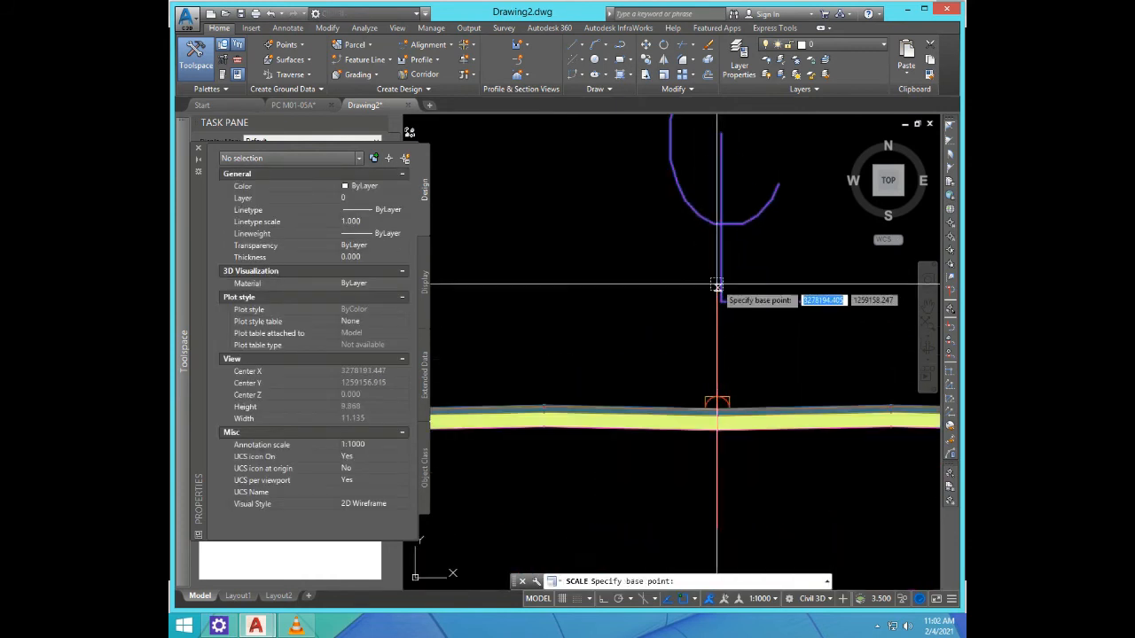
{"action": "left_click", "coordinate": [716, 291]}
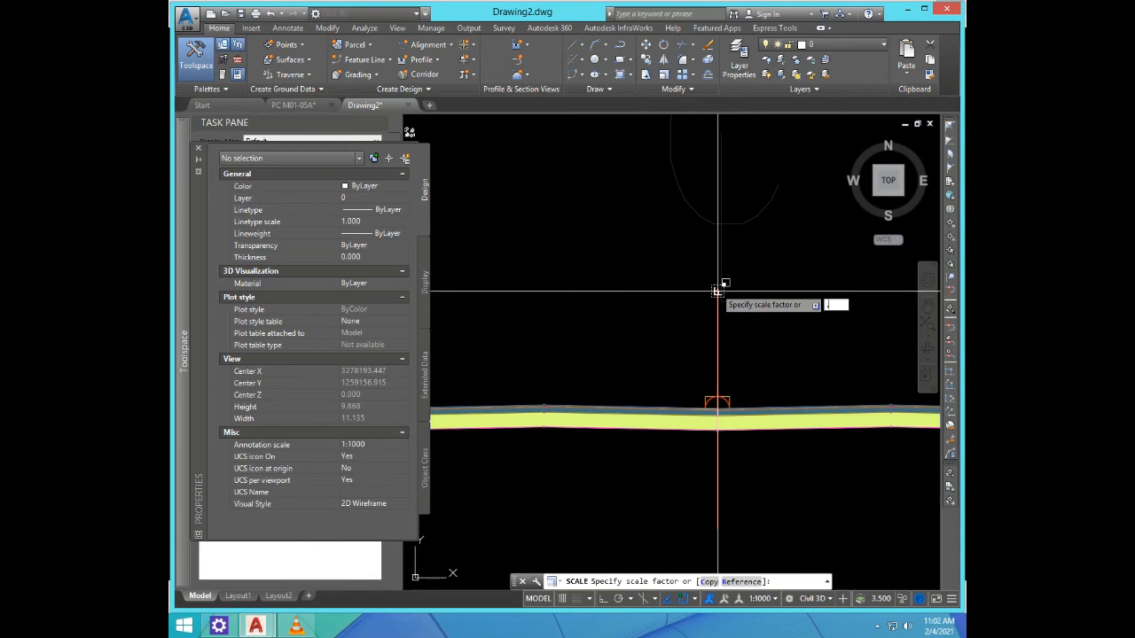
{"action": "key", "text": "Return"}
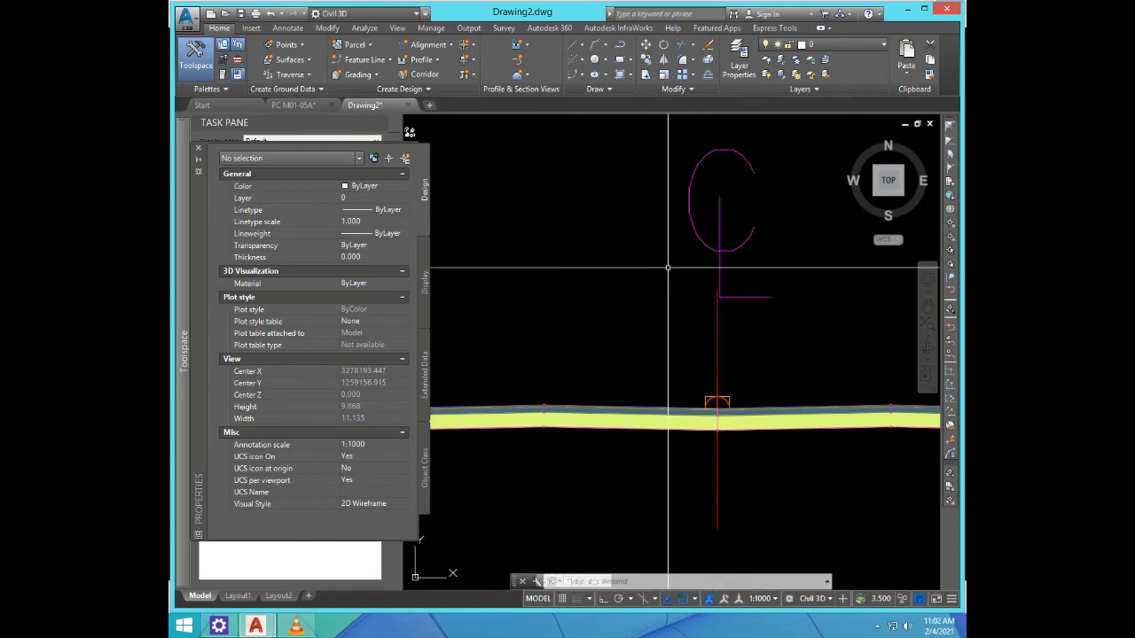
{"action": "scroll", "coordinate": [736, 292], "scroll_direction": "down", "scroll_amount": 5}
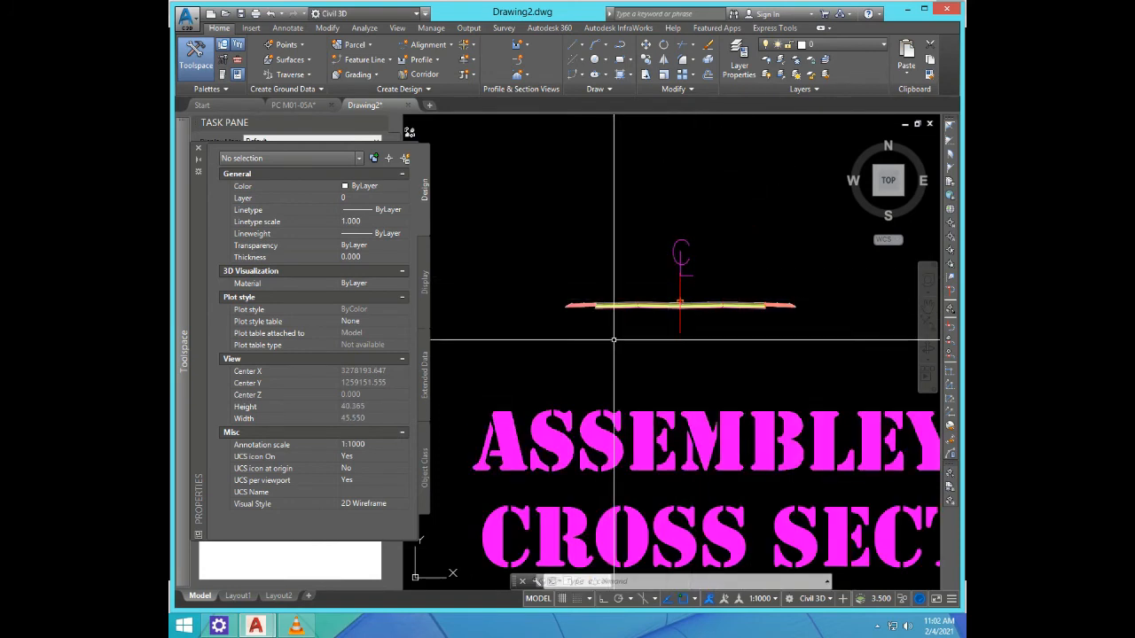
Step: Copy the C of the centreline symbol to just above the western half of the assembly
{"action": "type", "text": "co"}
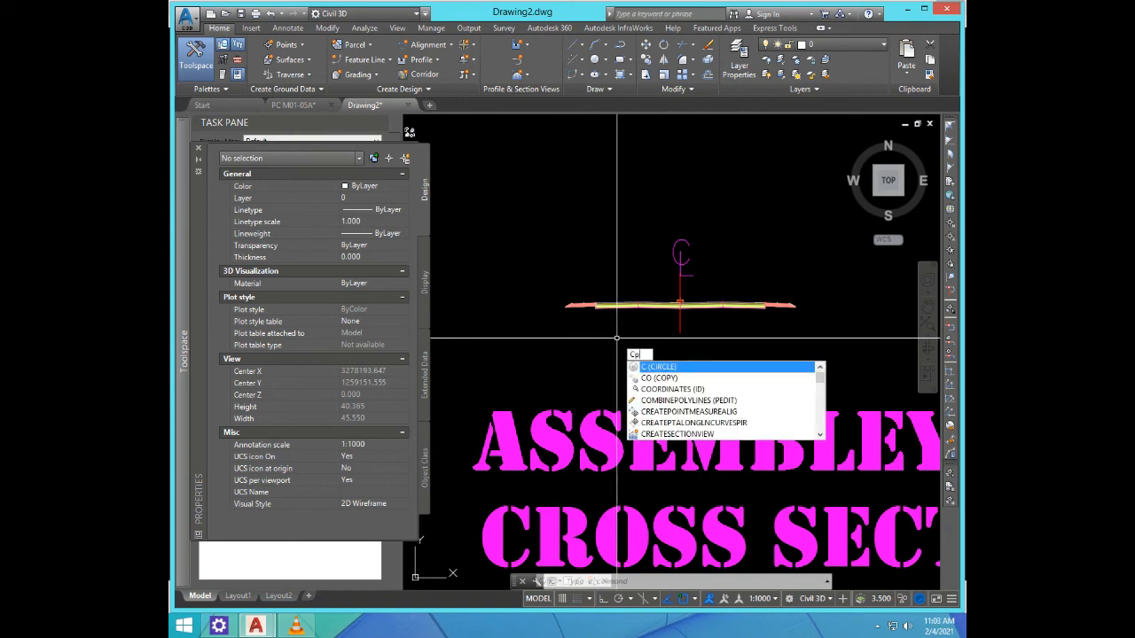
{"action": "key", "text": "Return"}
{"action": "scroll", "coordinate": [663, 263], "scroll_direction": "up", "scroll_amount": 2}
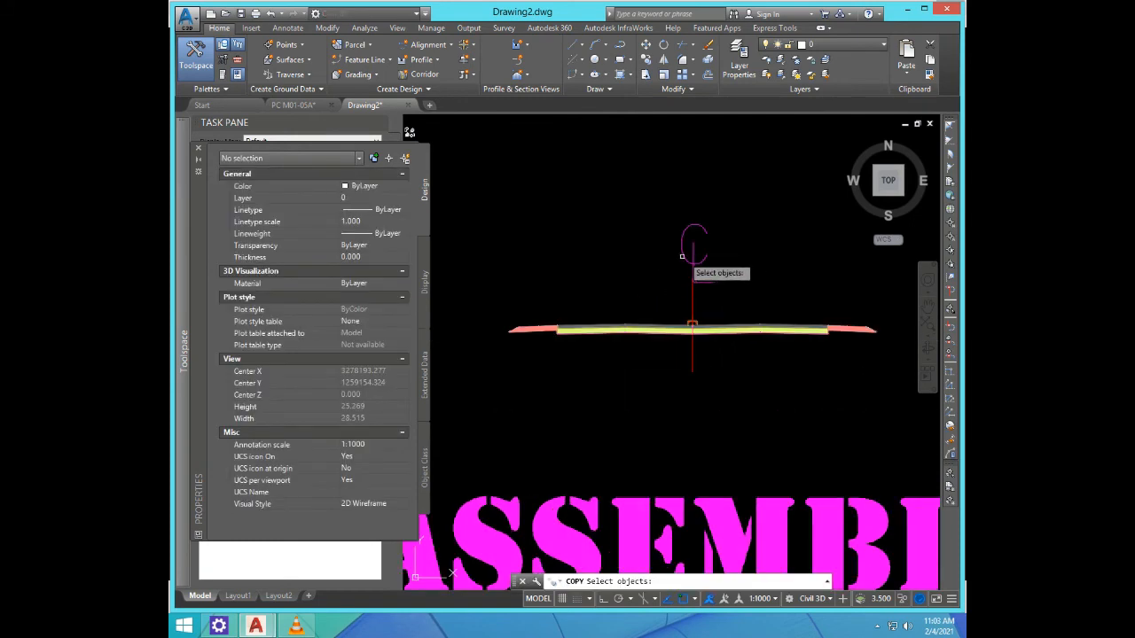
{"action": "left_click", "coordinate": [701, 253]}
{"action": "key", "text": "Return"}
{"action": "left_click", "coordinate": [758, 209]}
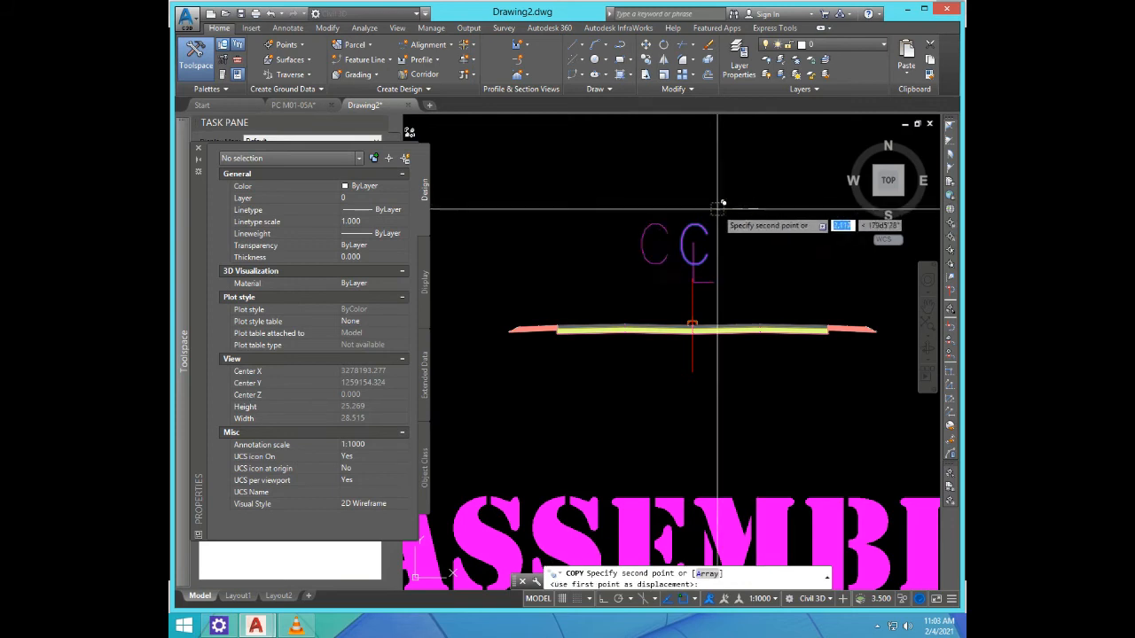
{"action": "left_click", "coordinate": [683, 250]}
{"action": "key", "text": "Return"}
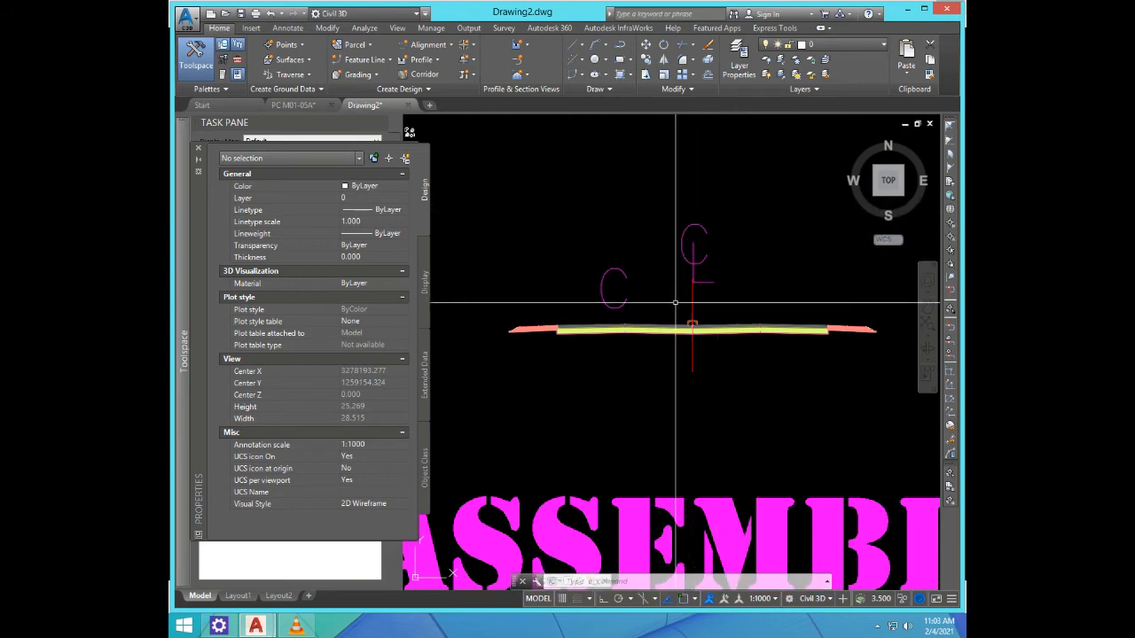
Step: Change the copied C above the assembly's western half to read carriageway
{"action": "type", "text": "ed"}
{"action": "key", "text": "Return"}
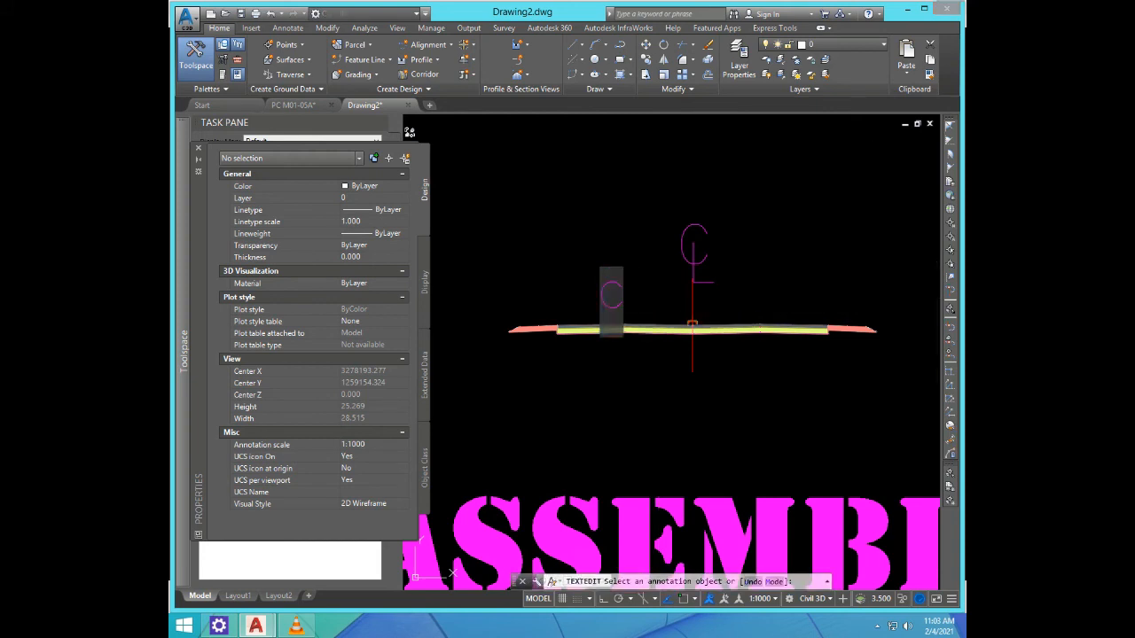
{"action": "type", "text": "carriag"}
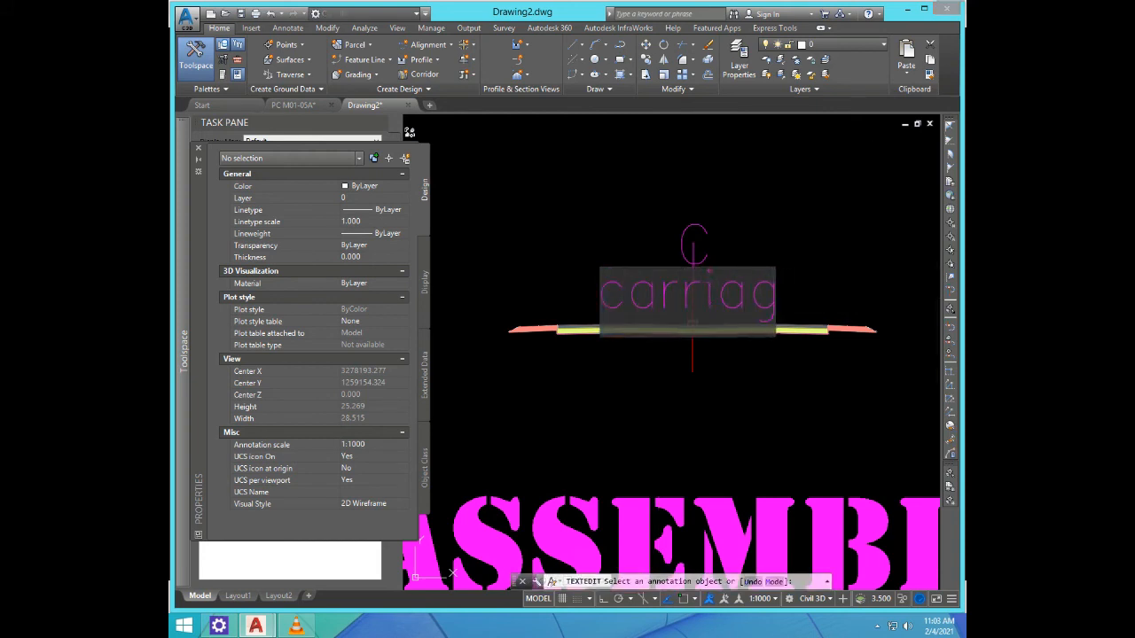
{"action": "type", "text": "ewa"}
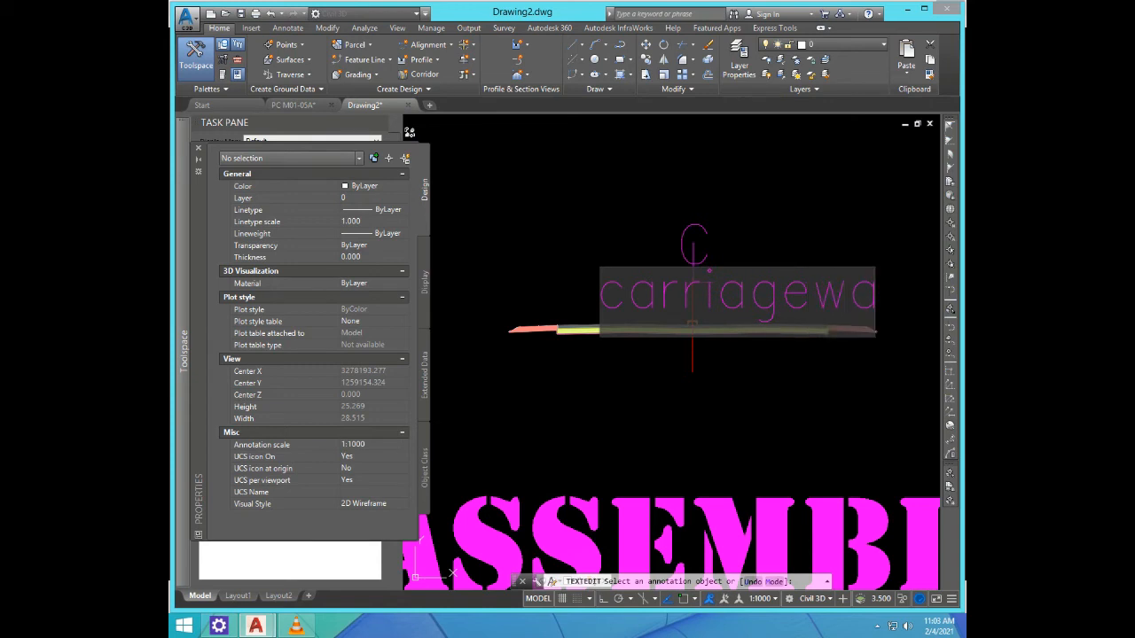
{"action": "type", "text": "y"}
{"action": "key", "text": "Return"}
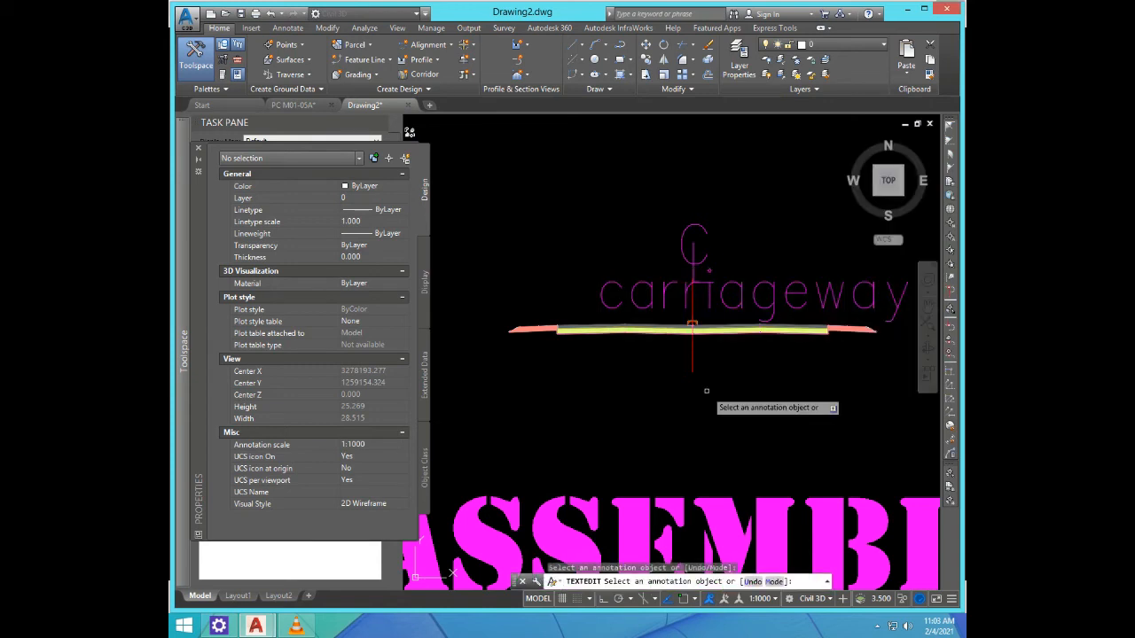
{"action": "key", "text": "Return"}
Step: Move the C and L of the centreline symbol straight up, clear of the carriageway label
{"action": "scroll", "coordinate": [696, 246], "scroll_direction": "up", "scroll_amount": 4}
{"action": "type", "text": "m"}
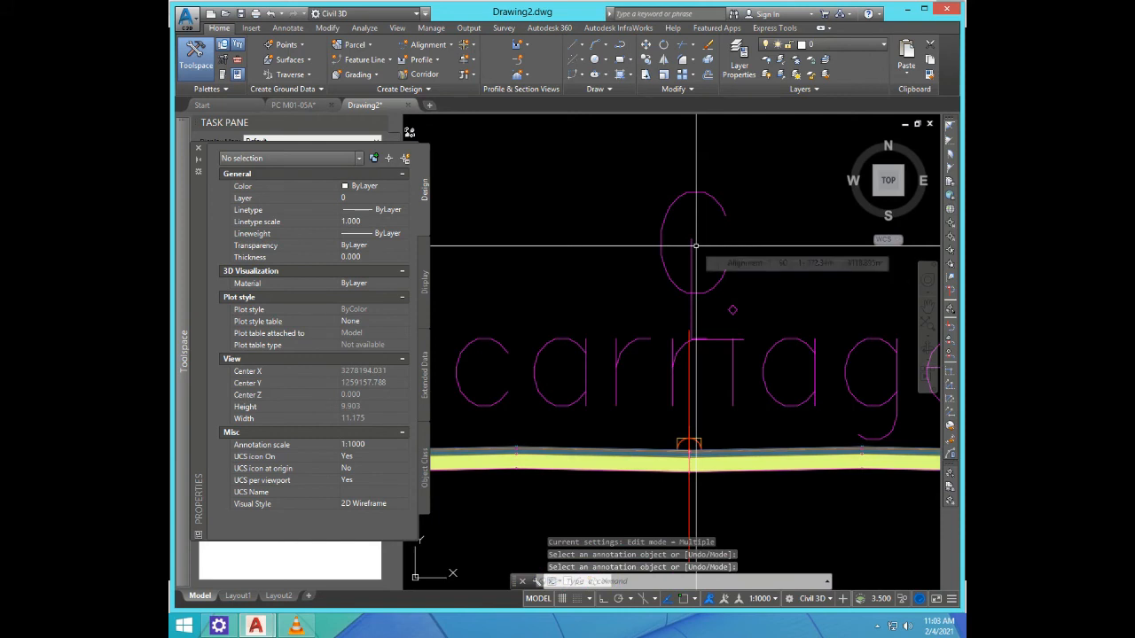
{"action": "key", "text": "Return"}
{"action": "left_click", "coordinate": [651, 266]}
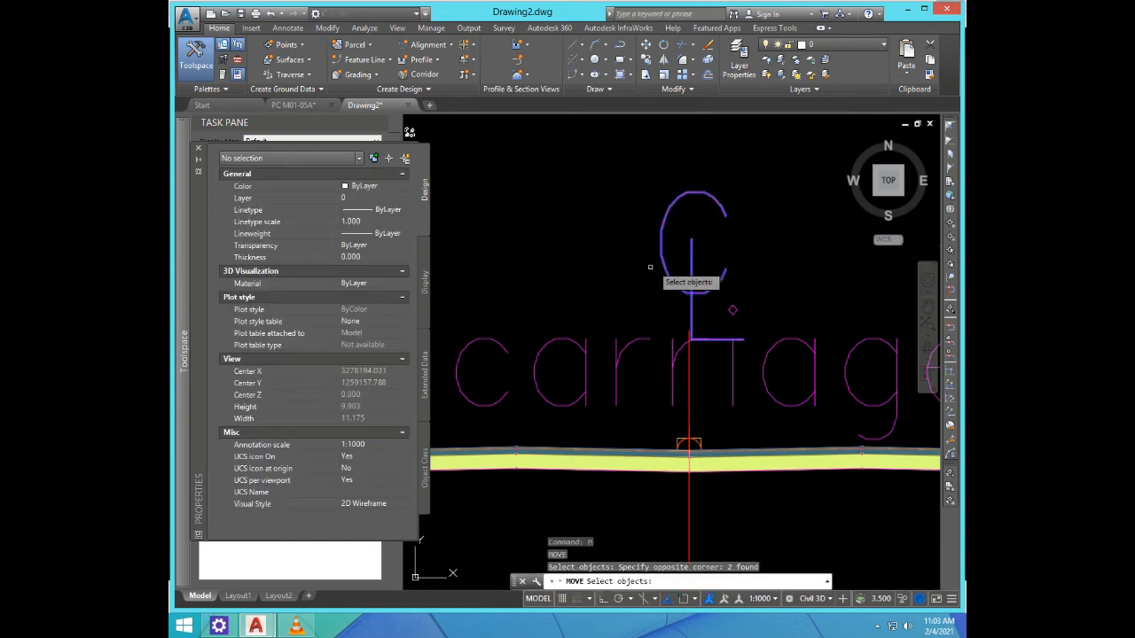
{"action": "key", "text": "Return"}
{"action": "left_click", "coordinate": [622, 307]}
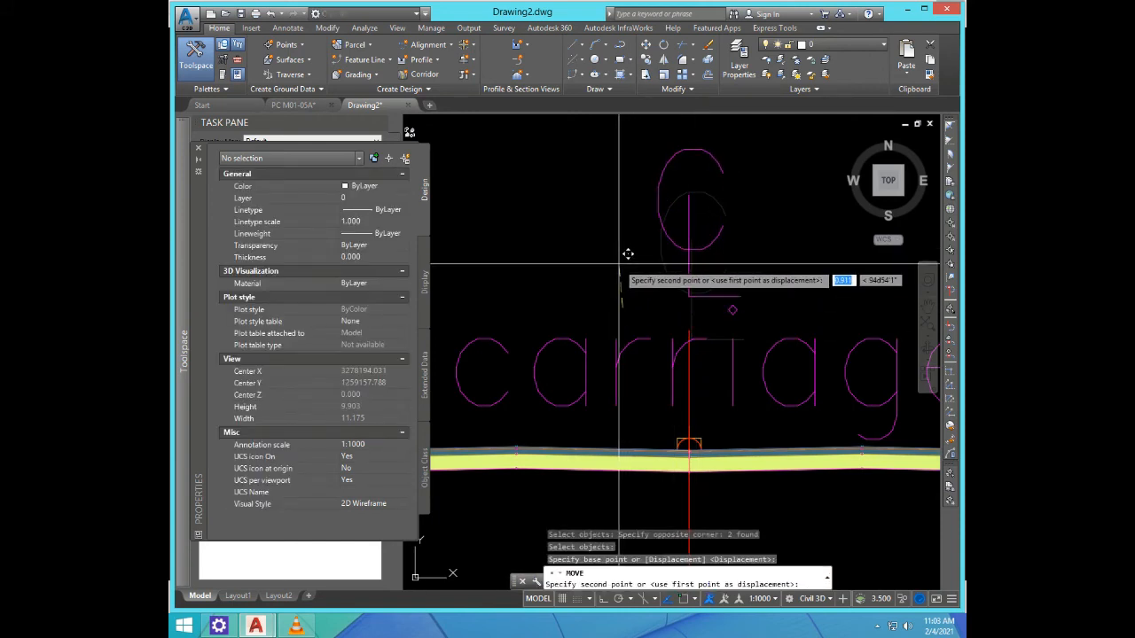
{"action": "left_click", "coordinate": [615, 245]}
{"action": "scroll", "coordinate": [718, 232], "scroll_direction": "down", "scroll_amount": 4}
{"action": "scroll", "coordinate": [658, 301], "scroll_direction": "up", "scroll_amount": 2}
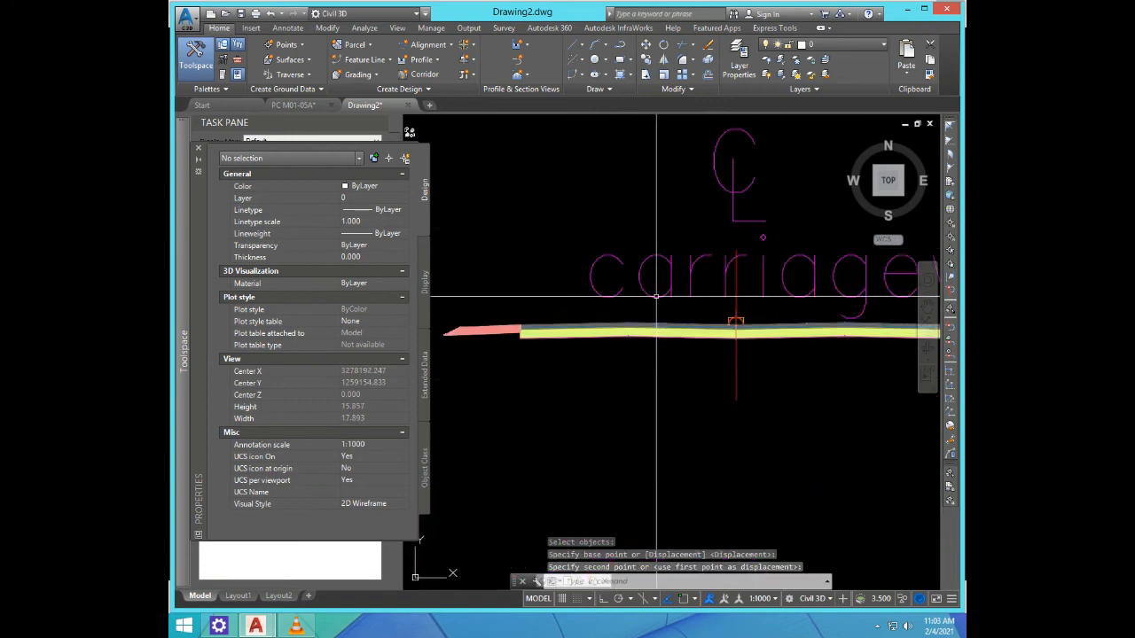
Step: Move the carriageway label west so it sits more evenly above the assembly
{"action": "key", "text": "Return"}
{"action": "left_click", "coordinate": [663, 308]}
{"action": "left_click", "coordinate": [631, 258]}
{"action": "key", "text": "Return"}
{"action": "left_click", "coordinate": [588, 267]}
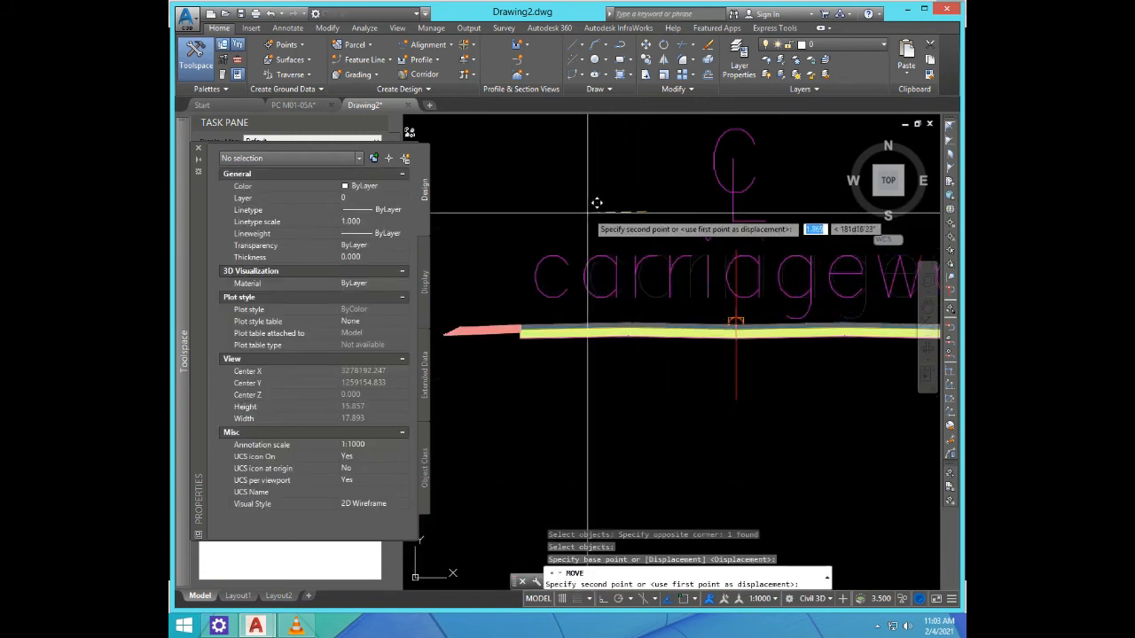
{"action": "scroll", "coordinate": [551, 268], "scroll_direction": "down", "scroll_amount": 2}
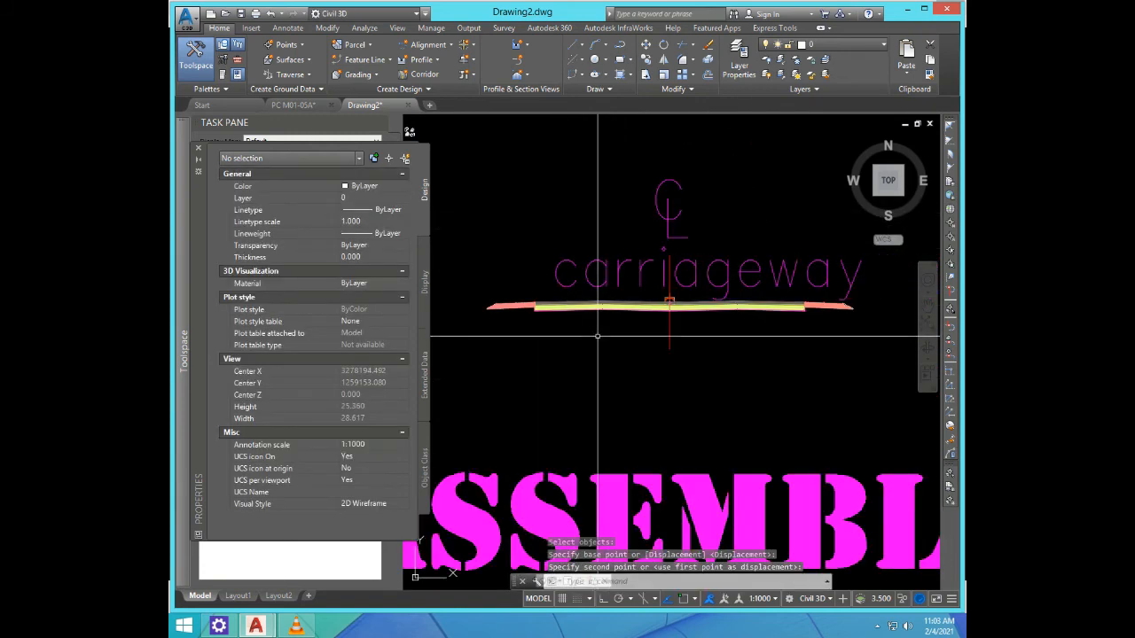
Step: Set the text height of the carriageway label to 1.5
{"action": "left_click", "coordinate": [585, 274]}
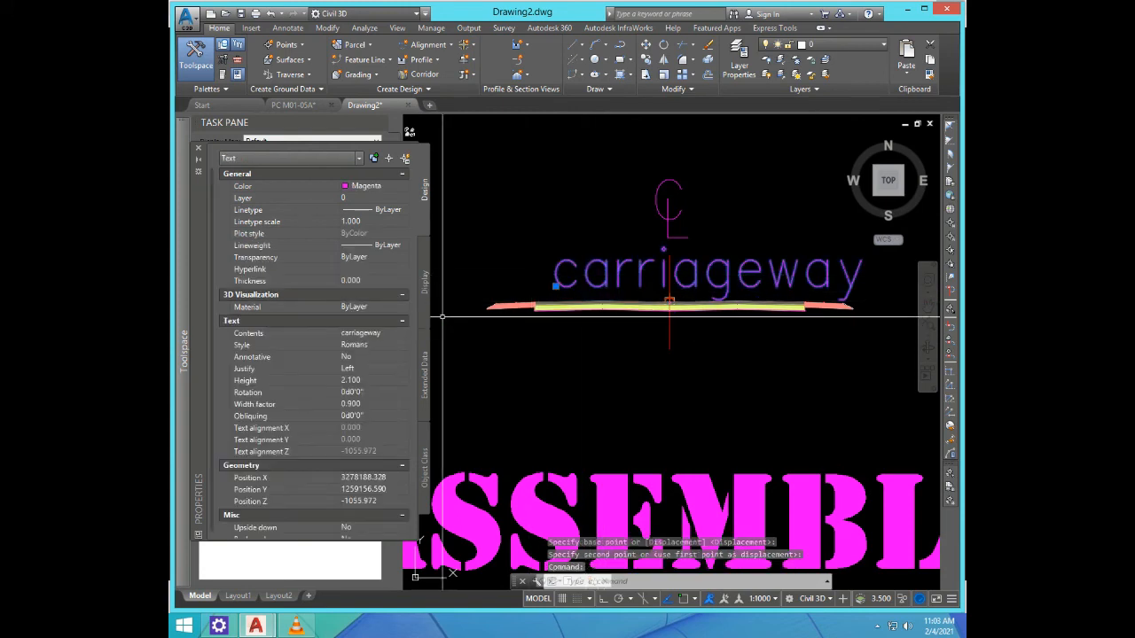
{"action": "left_click", "coordinate": [364, 381]}
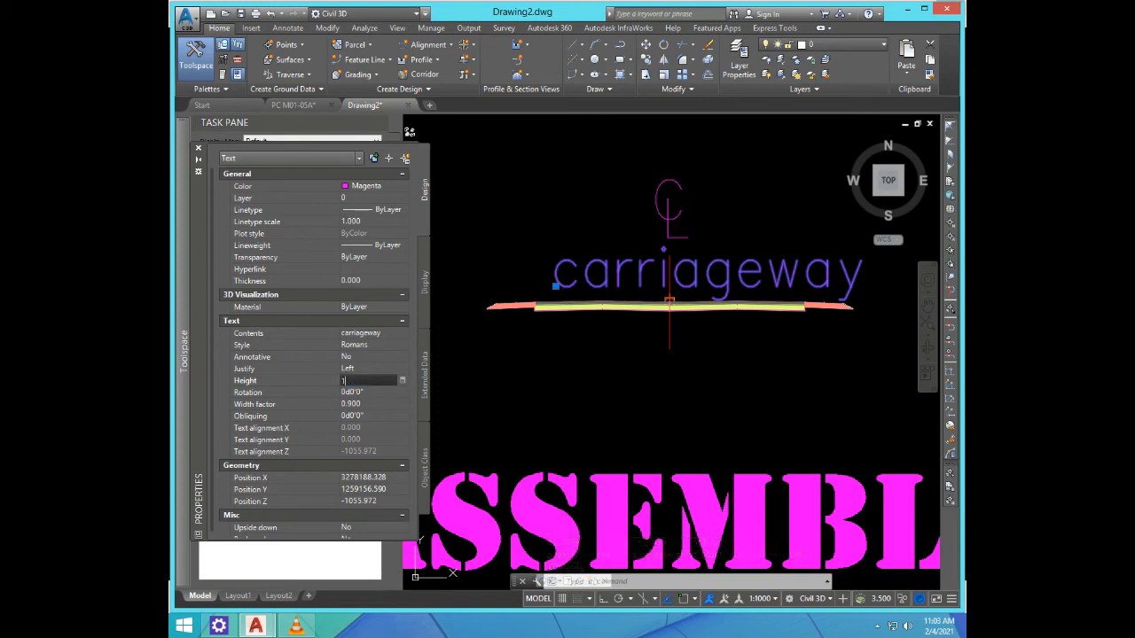
{"action": "type", "text": "1.5"}
{"action": "key", "text": "Tab"}
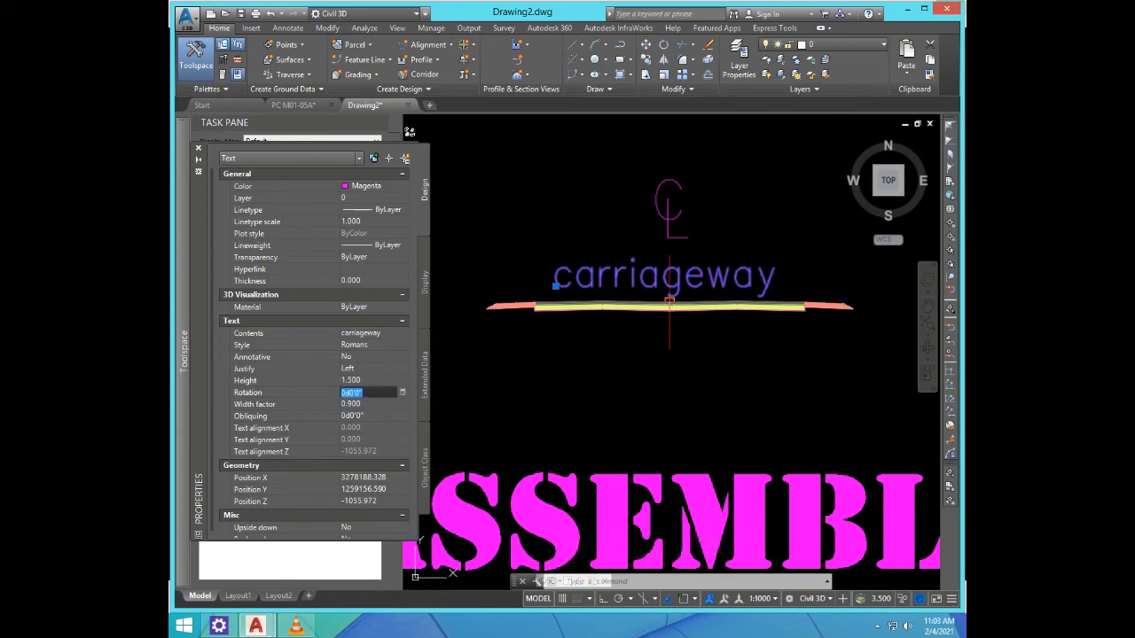
{"action": "key", "text": "Escape"}
Step: Move the carriageway label slightly east to centre it between the two edges of the carriageway
{"action": "key", "text": "Return"}
{"action": "scroll", "coordinate": [634, 291], "scroll_direction": "up", "scroll_amount": 2}
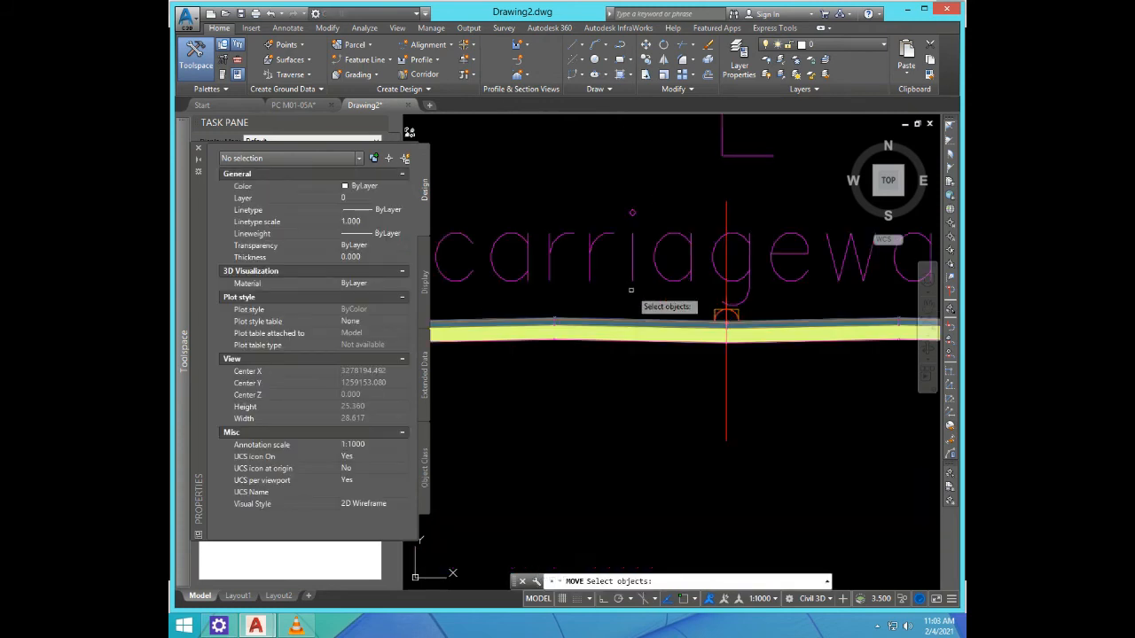
{"action": "left_click", "coordinate": [619, 252]}
{"action": "key", "text": "Return"}
{"action": "left_click", "coordinate": [594, 188]}
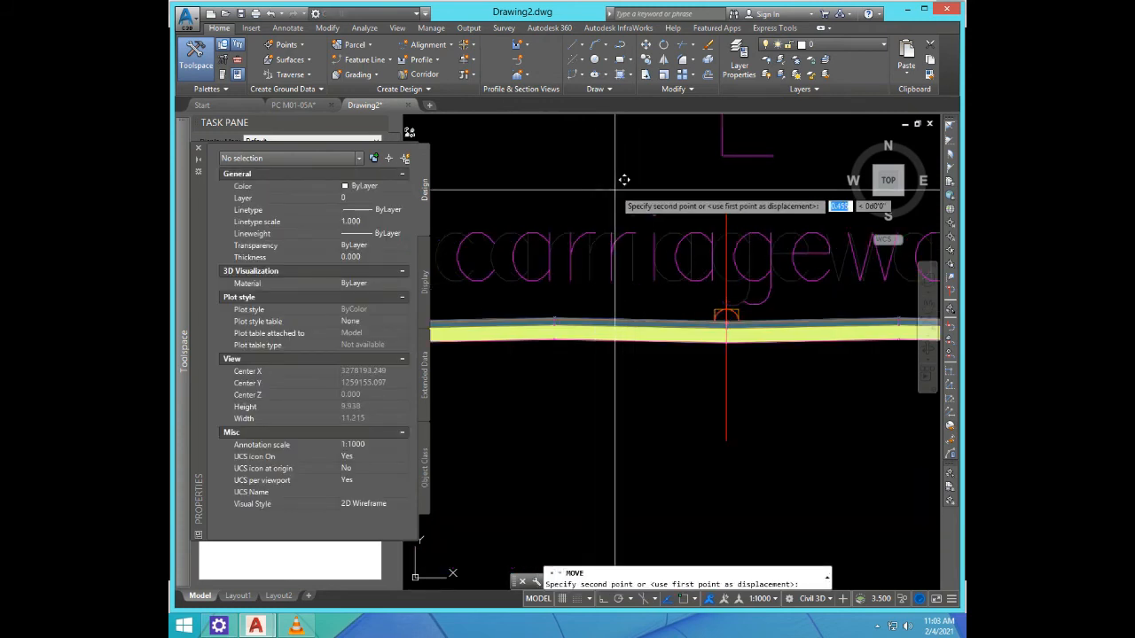
{"action": "left_click", "coordinate": [615, 185]}
{"action": "scroll", "coordinate": [623, 253], "scroll_direction": "down", "scroll_amount": 2}
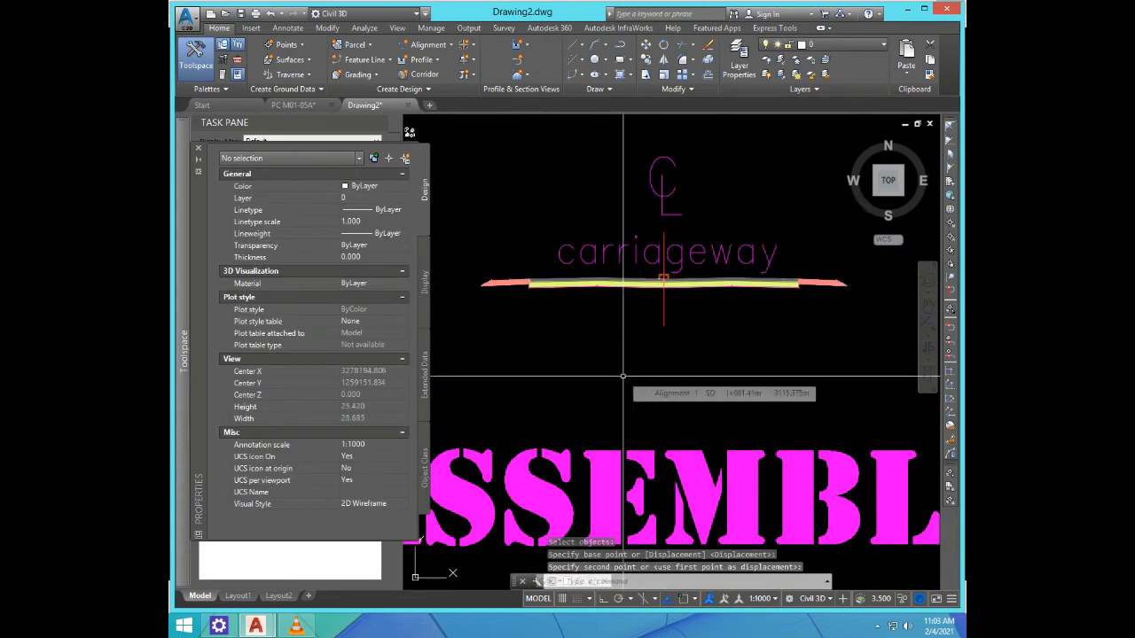
Step: With Ortho on, draw a vertical line through the western edge of the carriageway, extending above and below the assembly
{"action": "key", "text": "l"}
{"action": "key", "text": "Return"}
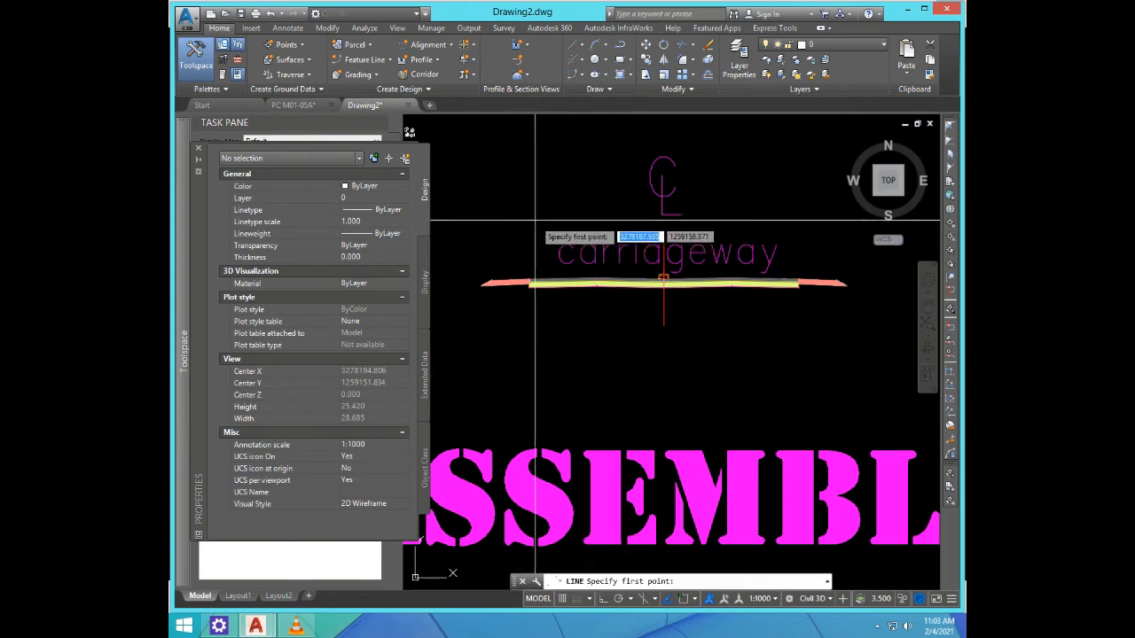
{"action": "left_click", "coordinate": [531, 217]}
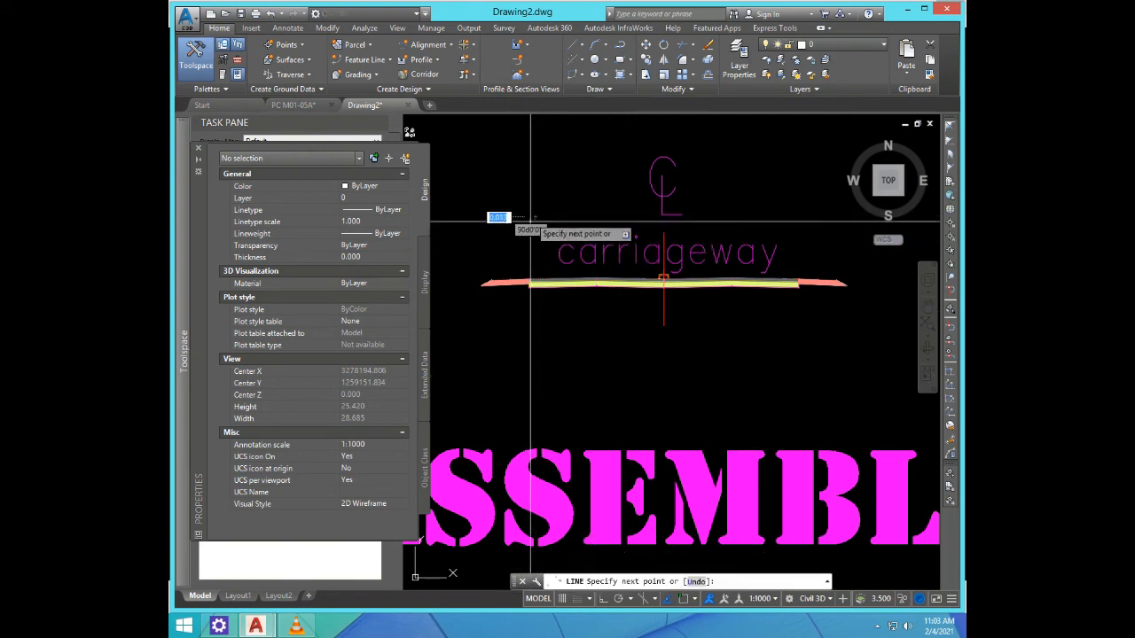
{"action": "key", "text": "F8"}
{"action": "left_click", "coordinate": [532, 362]}
{"action": "key", "text": "Return"}
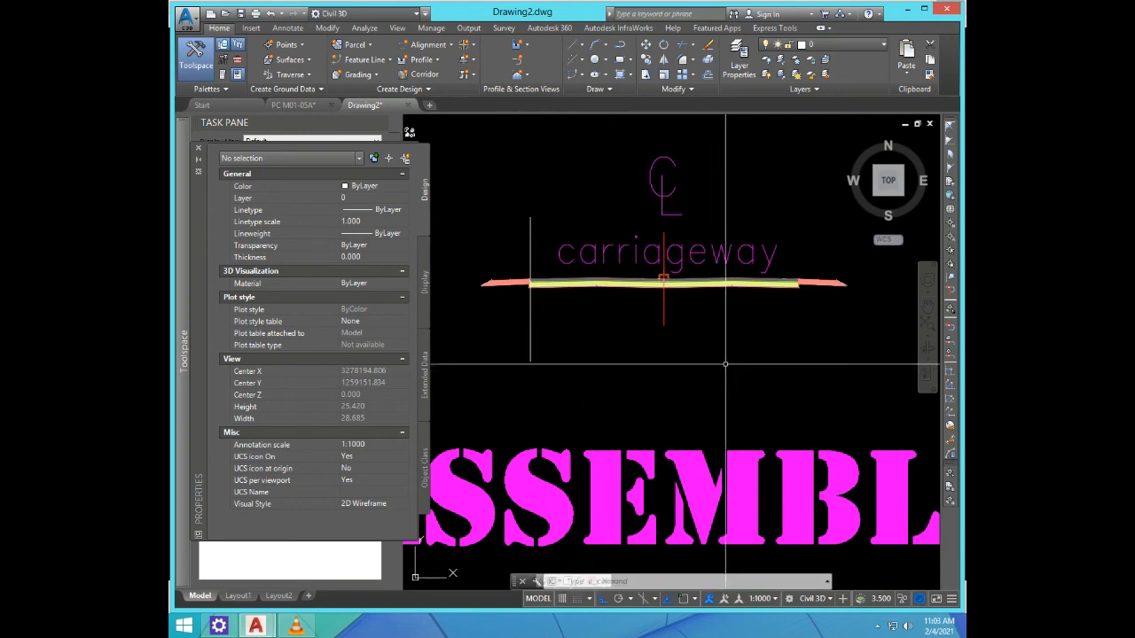
Step: Draw a vertical line about 9 units long through the eastern edge of the carriageway
{"action": "key", "text": "Return"}
{"action": "left_click", "coordinate": [796, 195]}
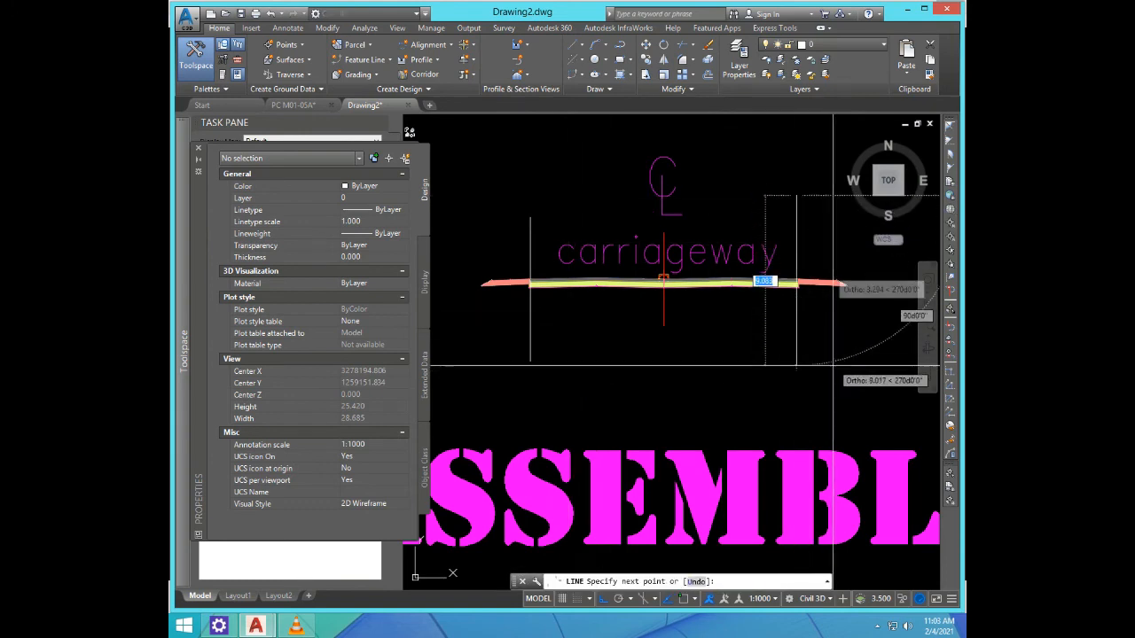
{"action": "left_click", "coordinate": [827, 363]}
{"action": "key", "text": "Return"}
{"action": "scroll", "coordinate": [542, 304], "scroll_direction": "down", "scroll_amount": 2}
{"action": "scroll", "coordinate": [528, 336], "scroll_direction": "up", "scroll_amount": 1}
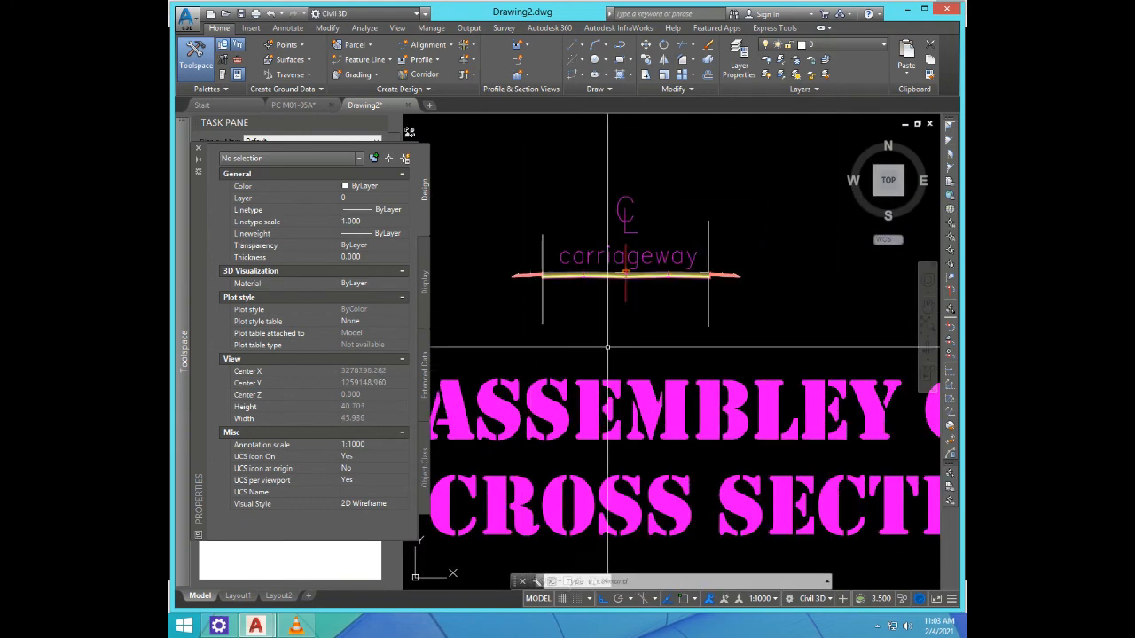
Step: Copy the carriageway label horizontally east to just beyond the eastern edge line, above the shoulder
{"action": "type", "text": "CP"}
{"action": "key", "text": "Return"}
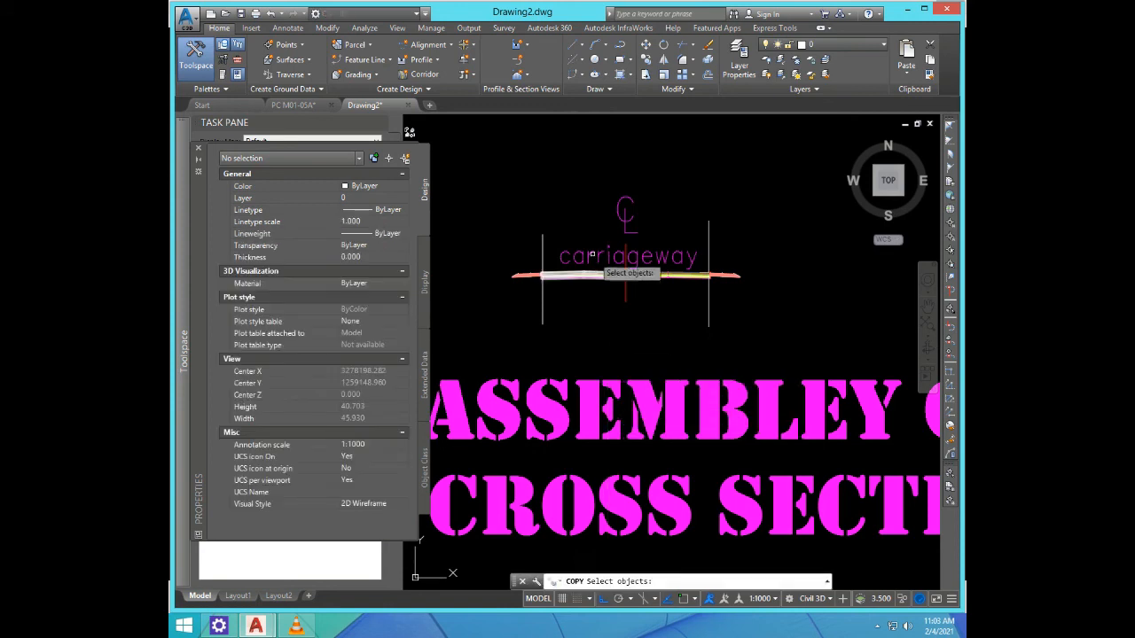
{"action": "key", "text": "Return"}
{"action": "left_click", "coordinate": [565, 312]}
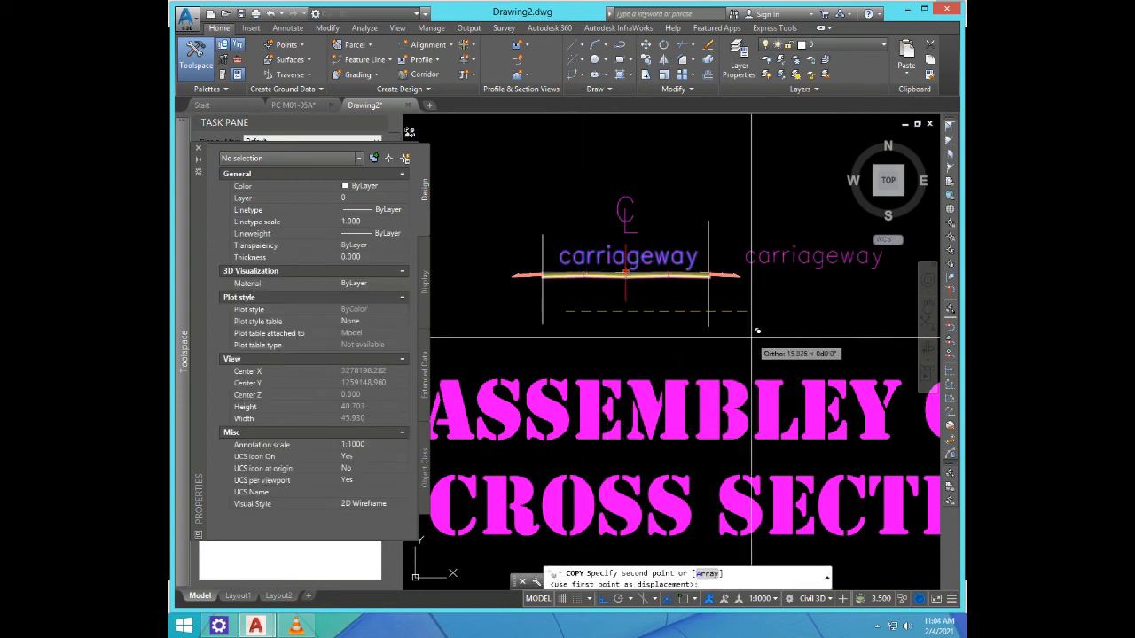
{"action": "left_click", "coordinate": [722, 338]}
{"action": "key", "text": "Escape"}
Step: Change the text of the copied carriageway label east of the eastern edge line to "shoulder"
{"action": "type", "text": "ED"}
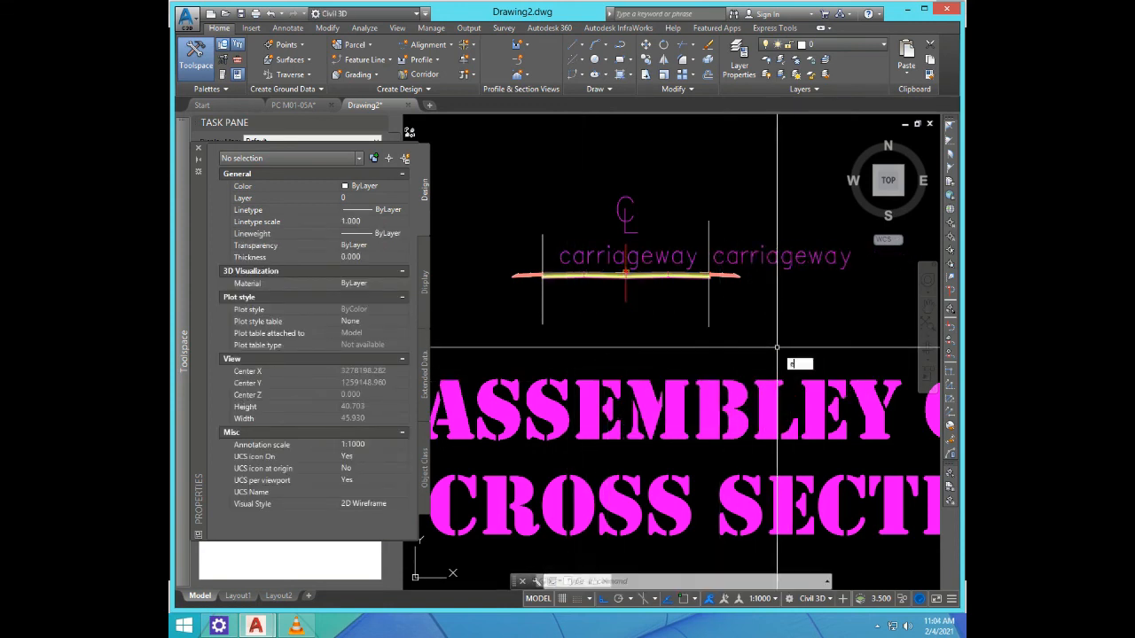
{"action": "key", "text": "Return"}
{"action": "left_click", "coordinate": [726, 256]}
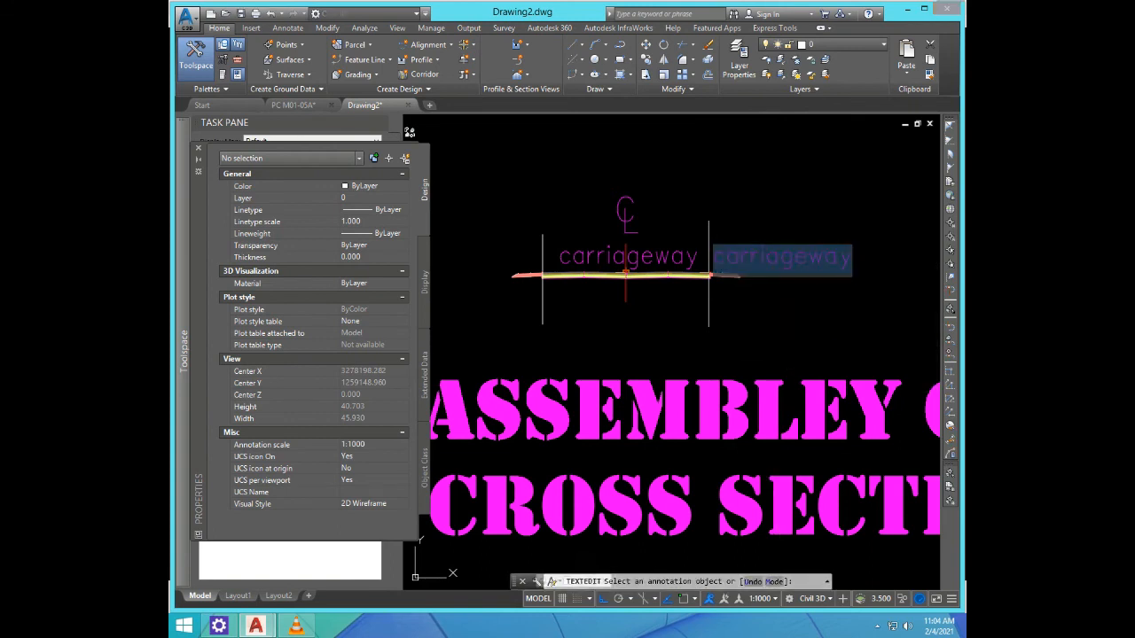
{"action": "type", "text": "shoulder"}
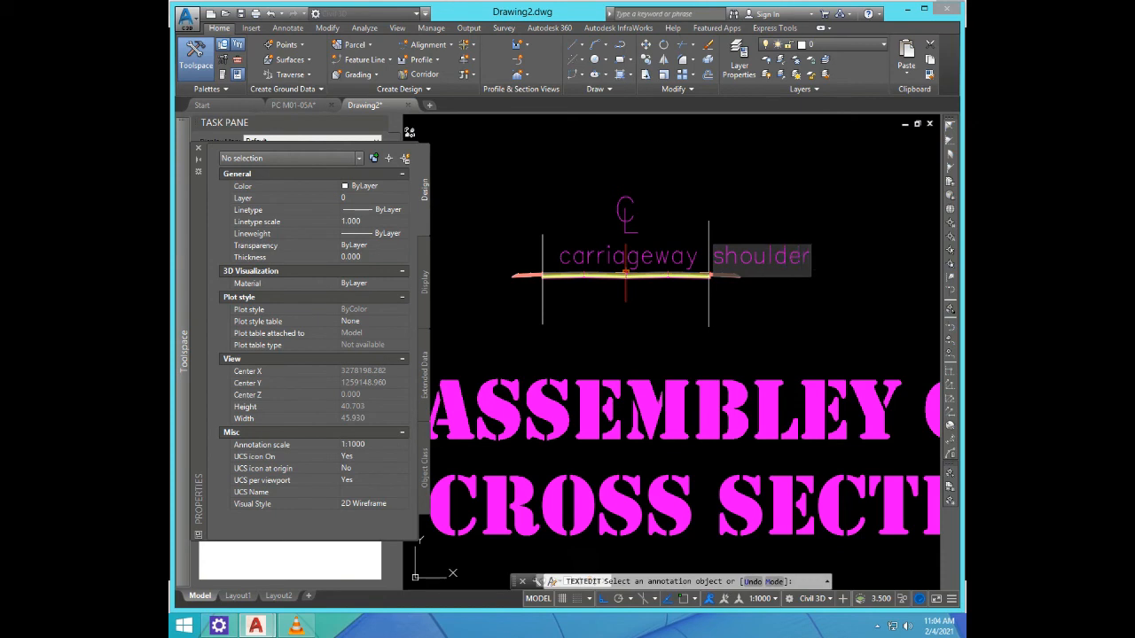
{"action": "left_click", "coordinate": [758, 314]}
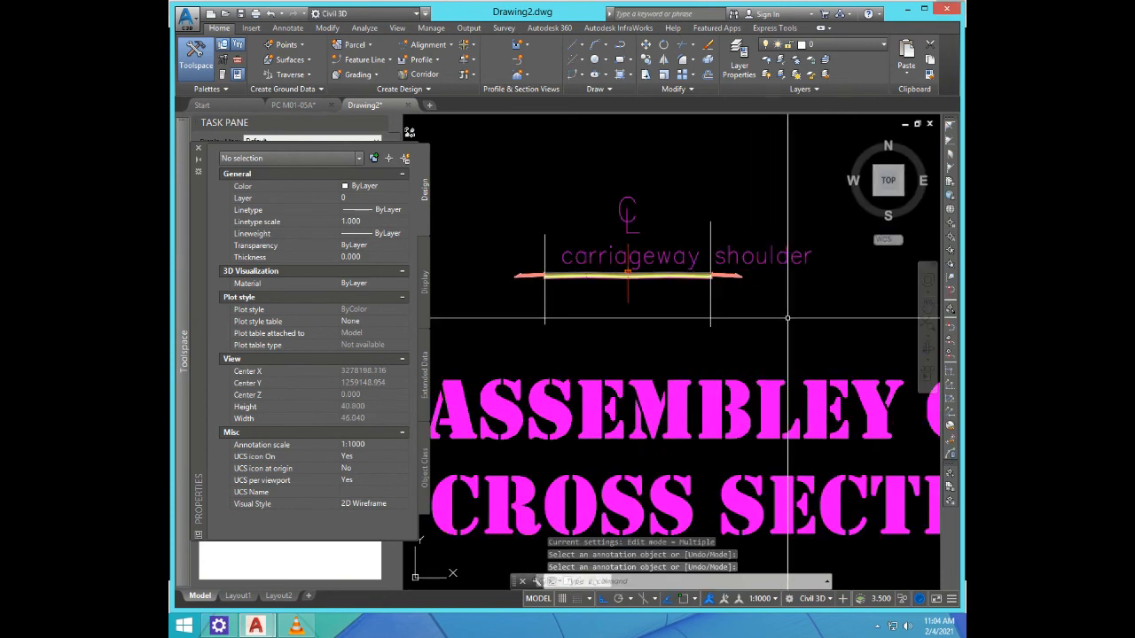
Step: Copy the shoulder label horizontally west to just beyond the western edge line of the carriageway
{"action": "type", "text": "co"}
{"action": "key", "text": "Return"}
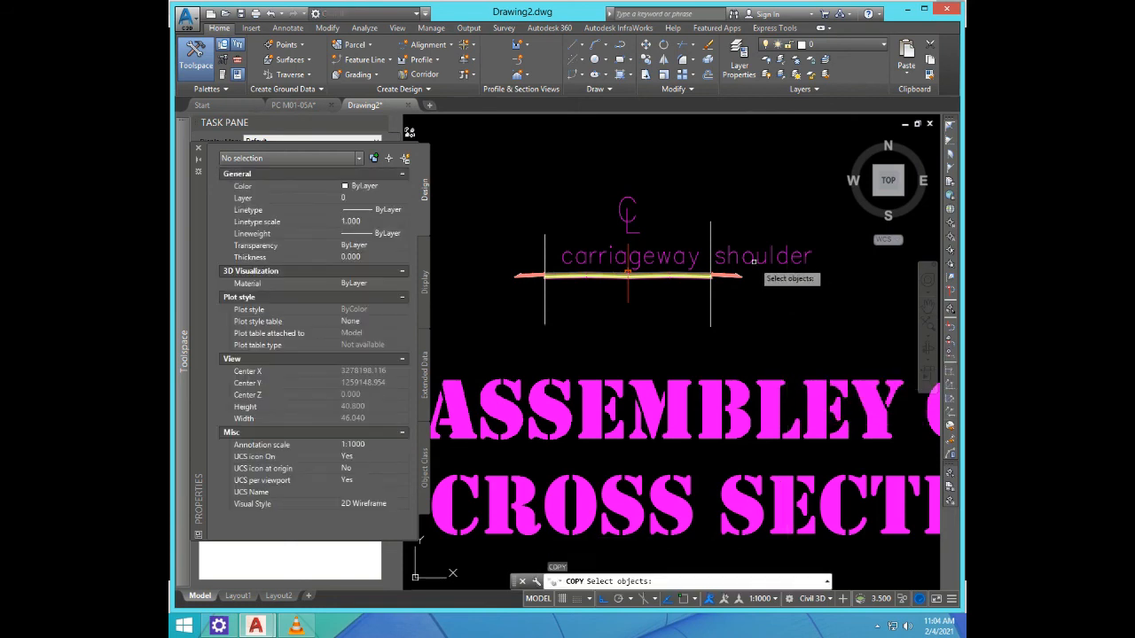
{"action": "left_click", "coordinate": [749, 262]}
{"action": "key", "text": "Return"}
{"action": "left_click", "coordinate": [804, 162]}
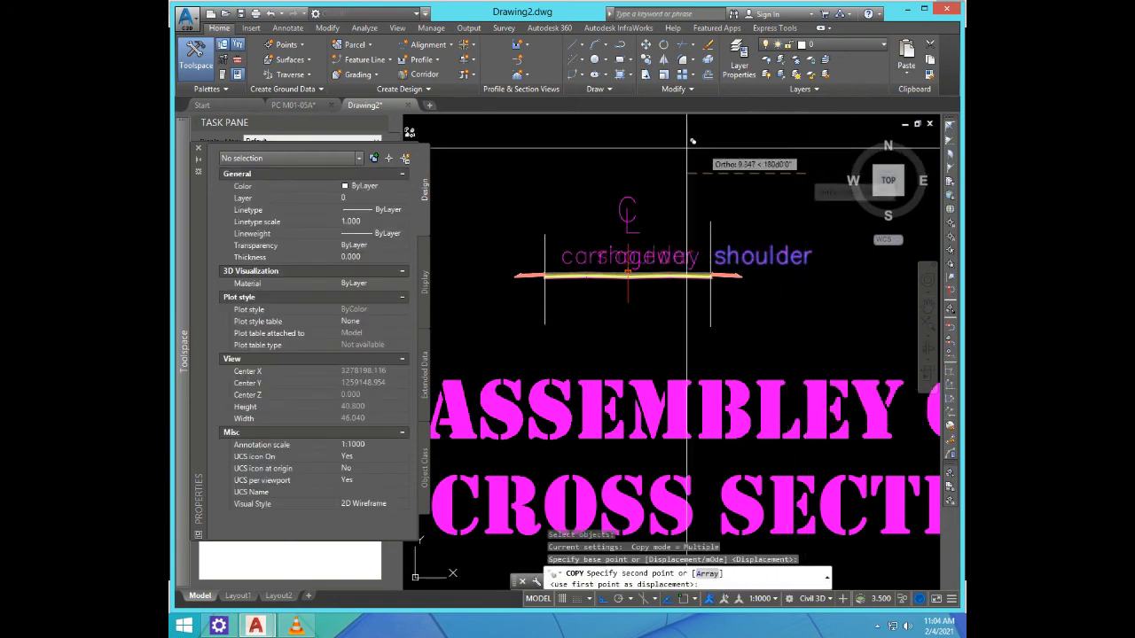
{"action": "left_click", "coordinate": [543, 164]}
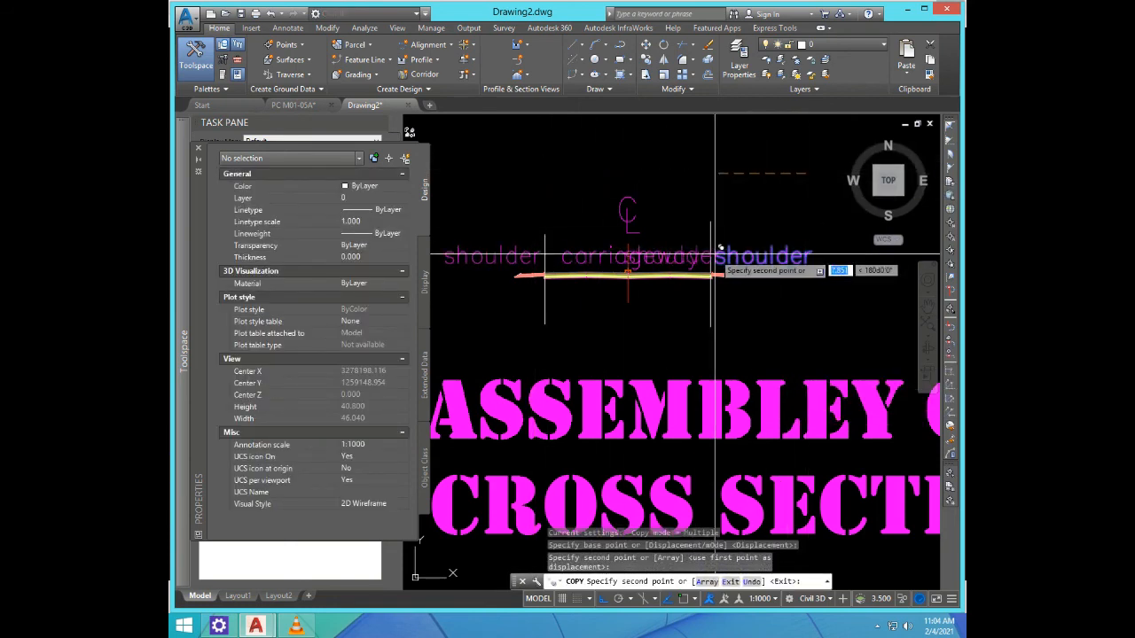
{"action": "key", "text": "Escape"}
Step: Try to apply Match Properties to the assembly's title text
{"action": "scroll", "coordinate": [725, 270], "scroll_direction": "down", "scroll_amount": 5}
{"action": "scroll", "coordinate": [764, 410], "scroll_direction": "up", "scroll_amount": 2}
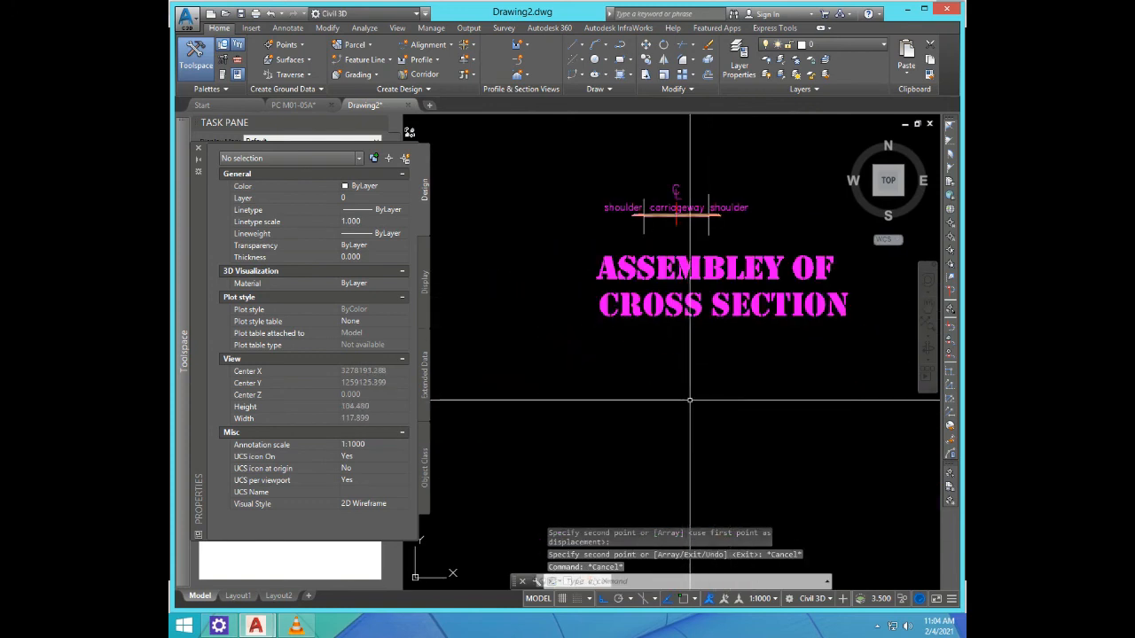
{"action": "type", "text": "ma"}
{"action": "key", "text": "Return"}
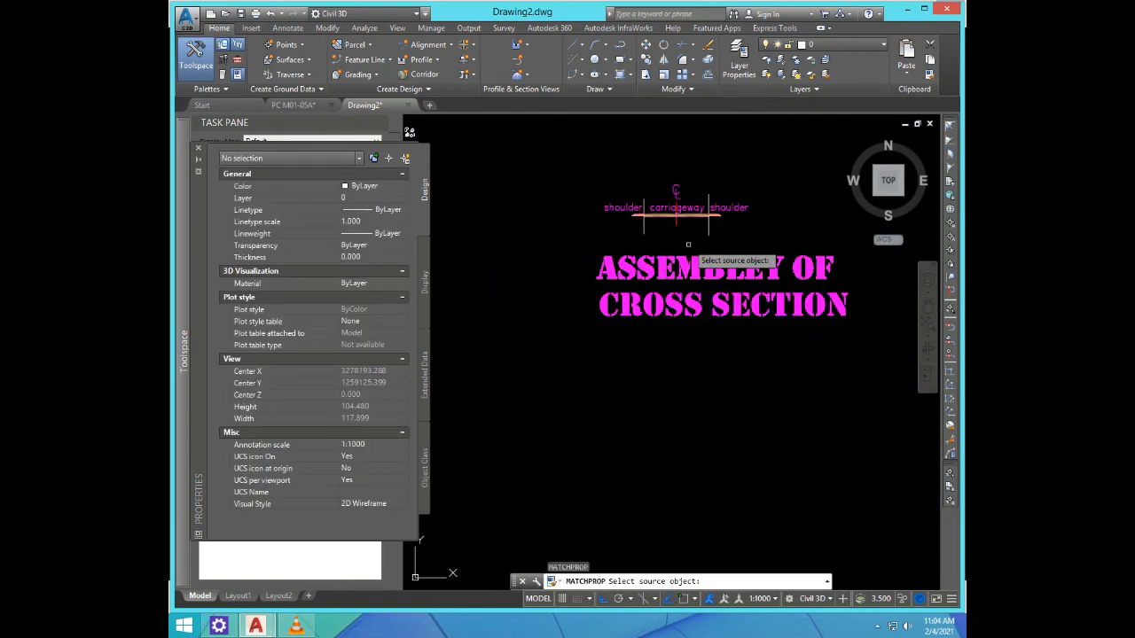
{"action": "left_click", "coordinate": [658, 197]}
{"action": "left_click", "coordinate": [674, 266]}
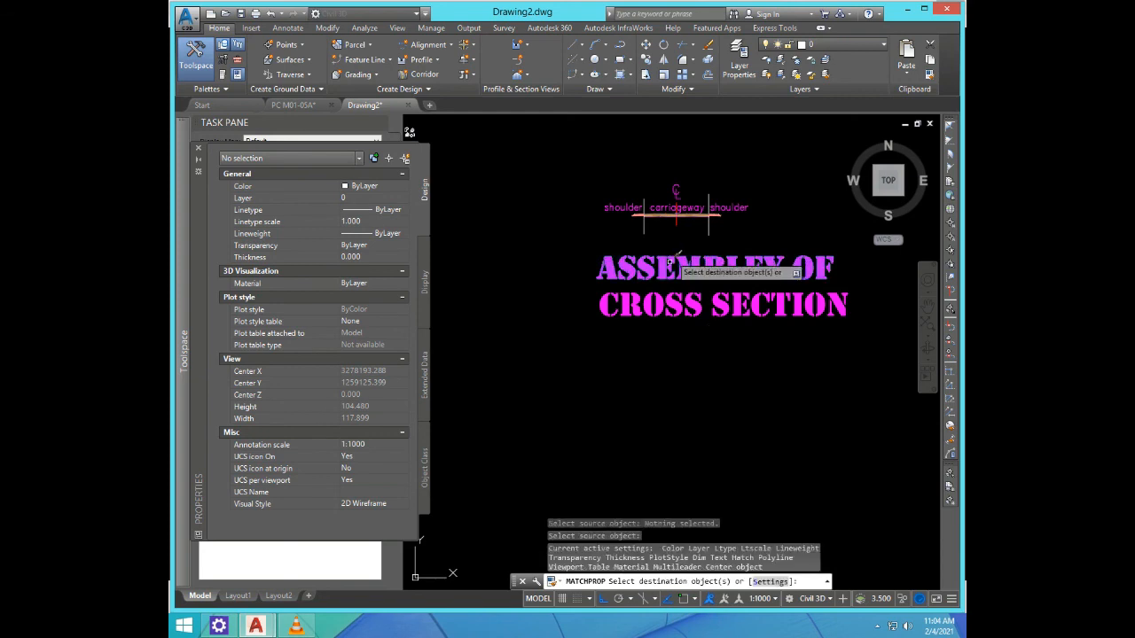
{"action": "left_click", "coordinate": [660, 286]}
{"action": "left_click", "coordinate": [649, 270]}
{"action": "key", "text": "Return"}
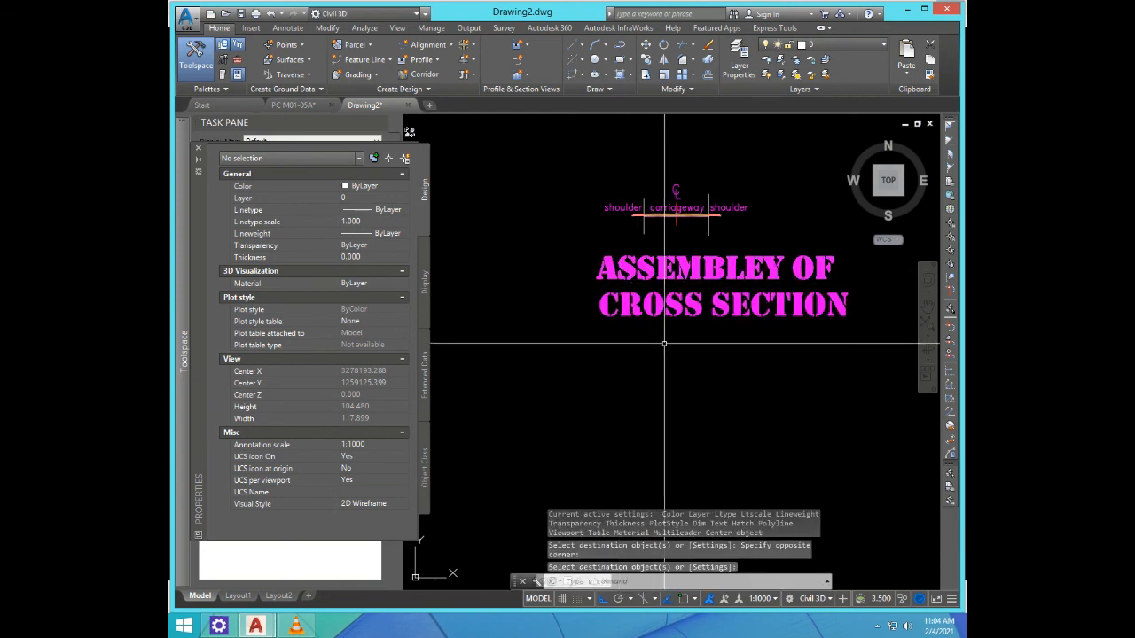
Step: Set the text height of both assembly title lines to 2
{"action": "scroll", "coordinate": [666, 306], "scroll_direction": "up", "scroll_amount": 1}
{"action": "scroll", "coordinate": [677, 335], "scroll_direction": "down", "scroll_amount": 3}
{"action": "scroll", "coordinate": [712, 344], "scroll_direction": "up", "scroll_amount": 2}
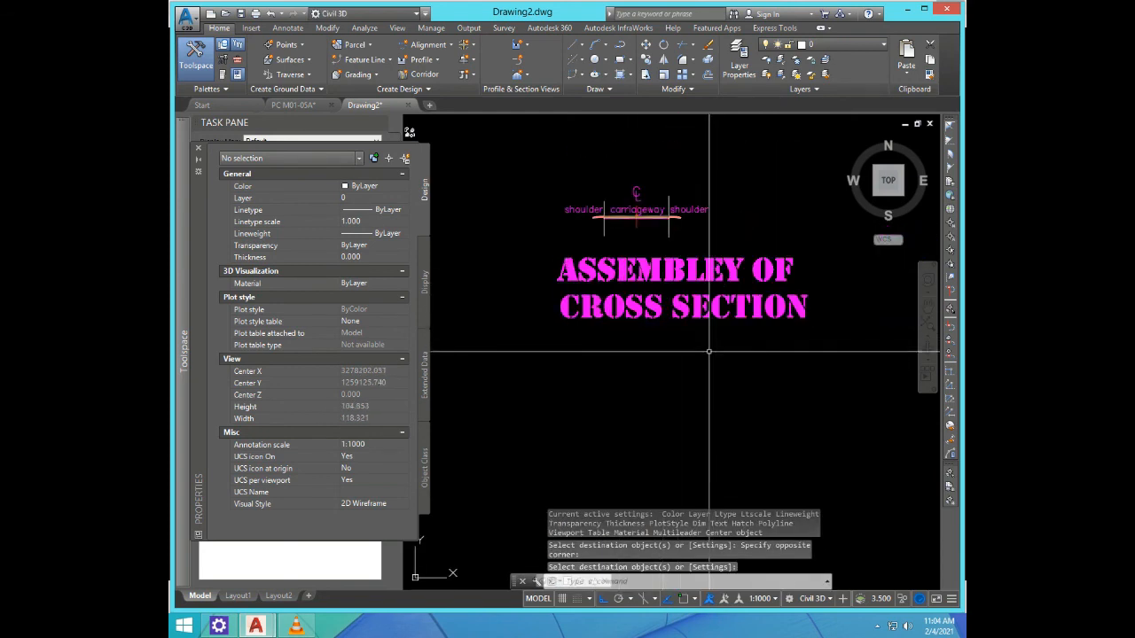
{"action": "left_click", "coordinate": [715, 351]}
{"action": "left_click", "coordinate": [669, 253]}
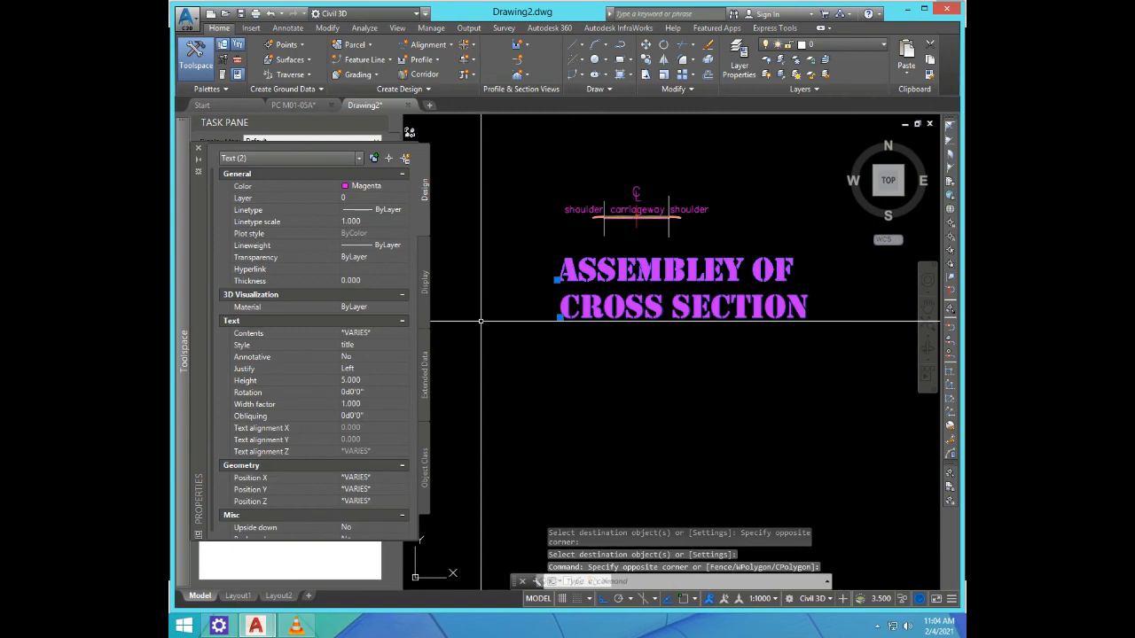
{"action": "left_click", "coordinate": [355, 380]}
{"action": "type", "text": "2"}
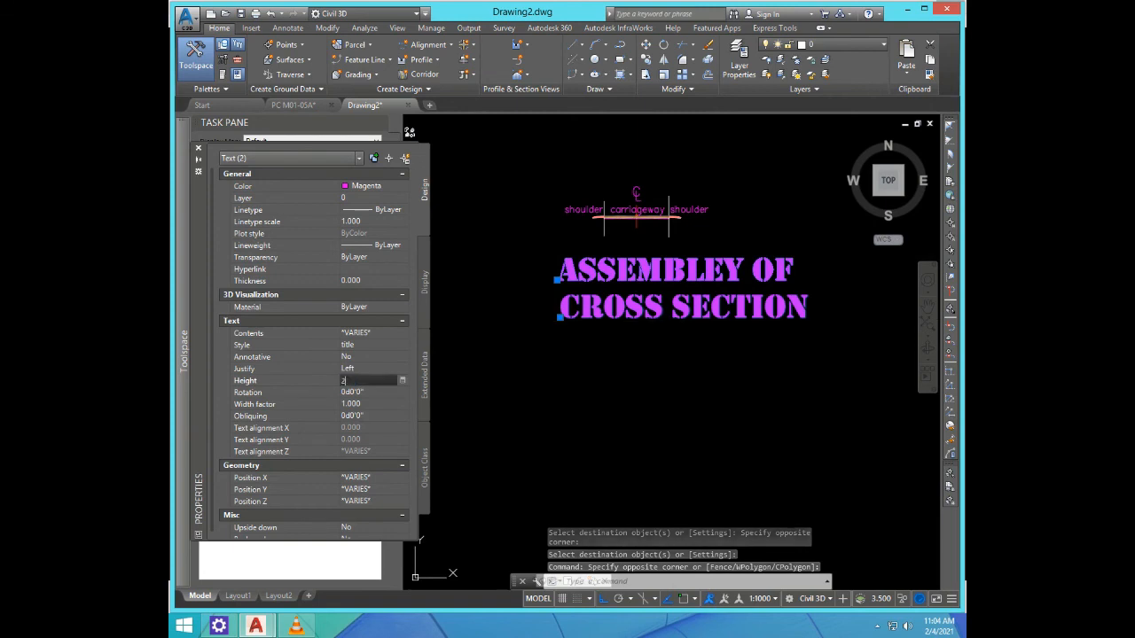
{"action": "key", "text": "Tab"}
{"action": "key", "text": "Escape"}
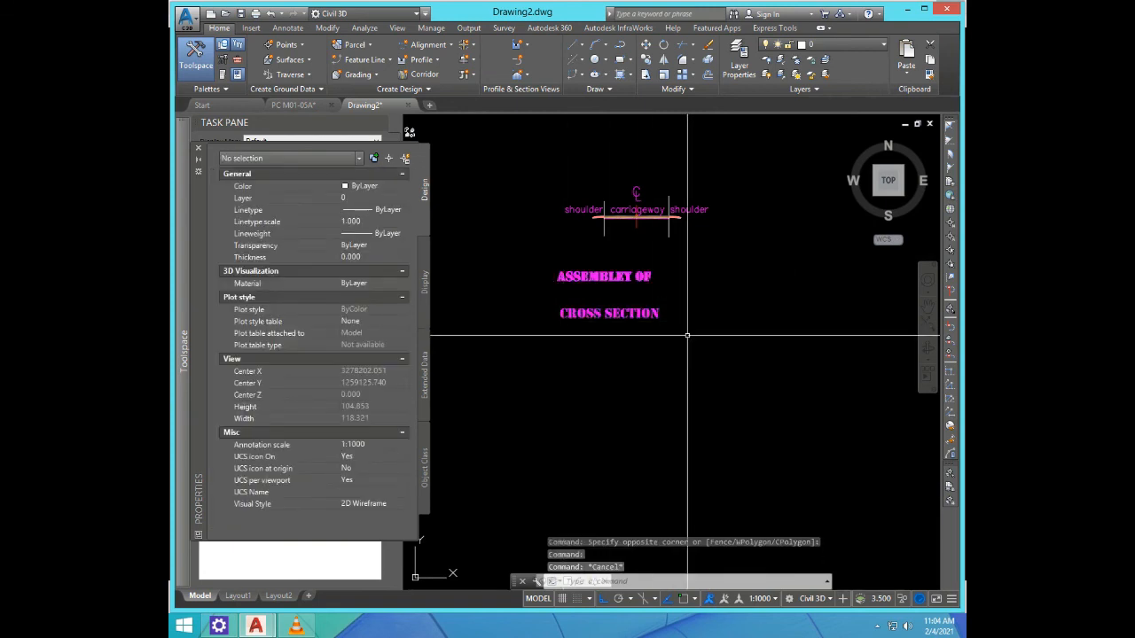
Step: With Ortho off, move the ASSEMBLEY OF line up and east to centre it just below the assembly
{"action": "type", "text": "m"}
{"action": "key", "text": "Return"}
{"action": "left_click", "coordinate": [612, 277]}
{"action": "key", "text": "Return"}
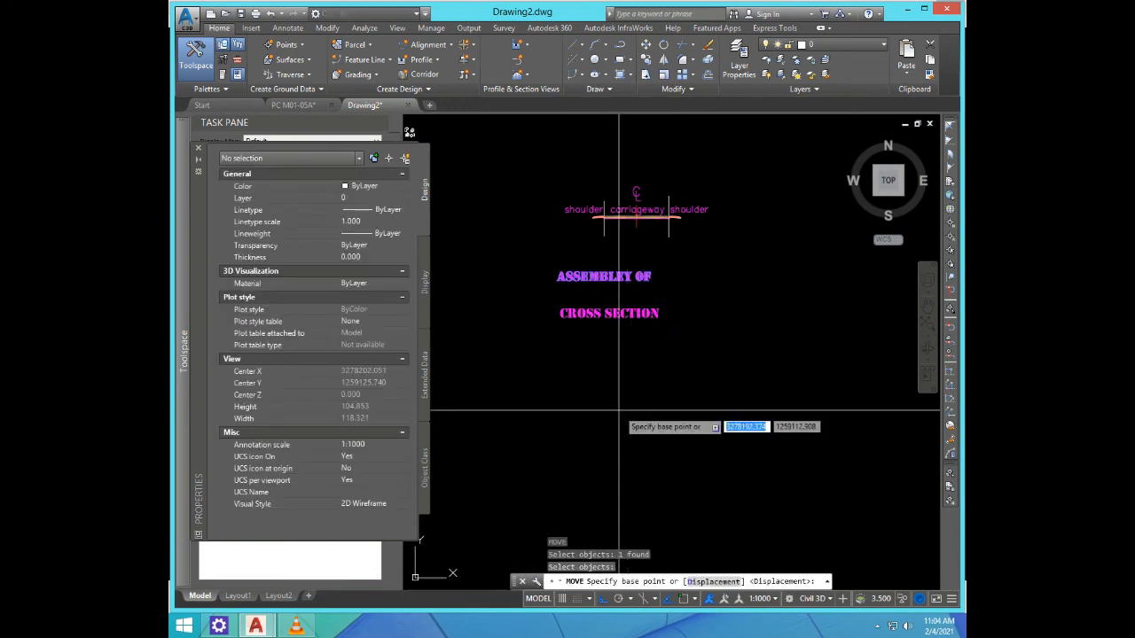
{"action": "left_click", "coordinate": [618, 404]}
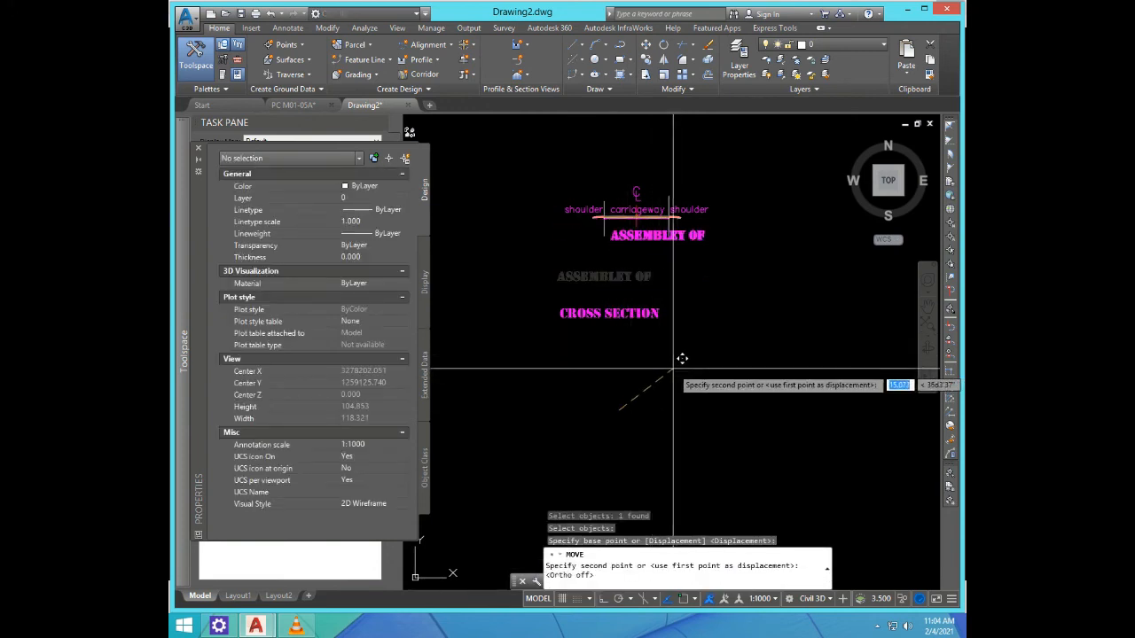
{"action": "left_click", "coordinate": [660, 375]}
Step: Move the CROSS SECTION line up to centre it directly beneath the ASSEMBLEY OF line
{"action": "key", "text": "Return"}
{"action": "left_click", "coordinate": [629, 349]}
{"action": "left_click", "coordinate": [607, 309]}
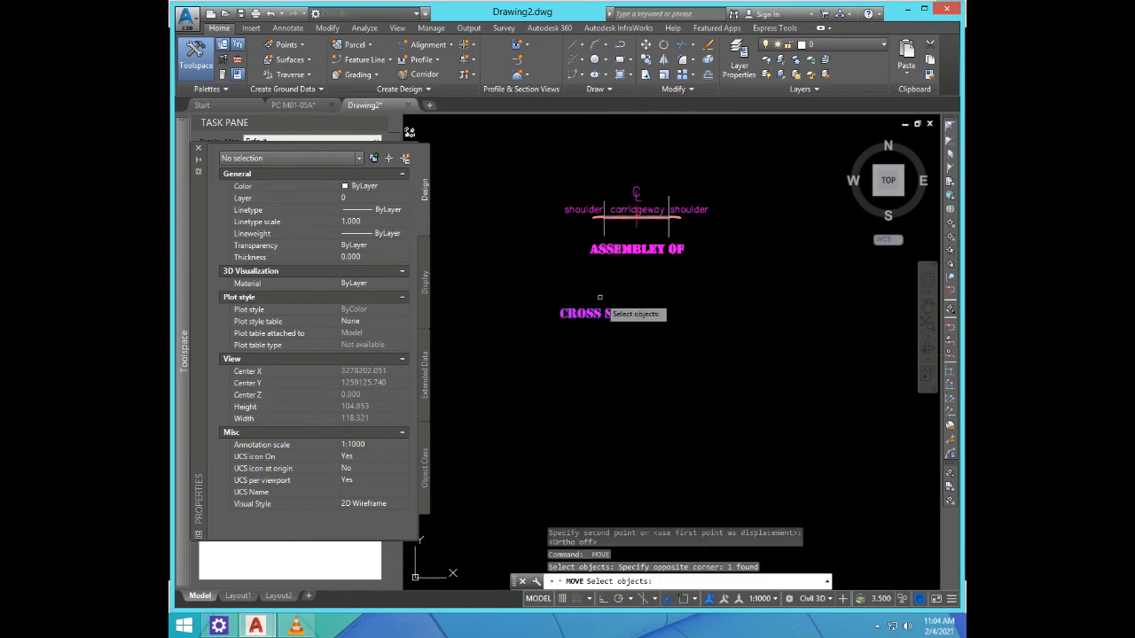
{"action": "key", "text": "Return"}
{"action": "left_click", "coordinate": [594, 413]}
{"action": "left_click", "coordinate": [619, 367]}
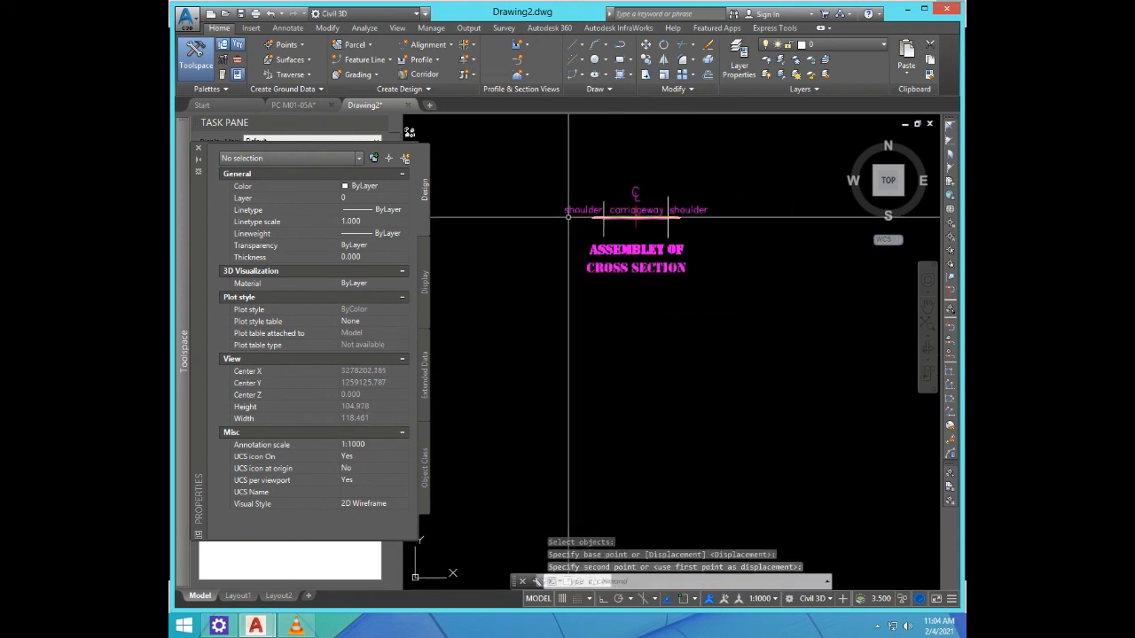
Step: Try the S4 and Standard text styles on both title lines and return them to the title style
{"action": "scroll", "coordinate": [639, 231], "scroll_direction": "up", "scroll_amount": 4}
{"action": "scroll", "coordinate": [666, 357], "scroll_direction": "down", "scroll_amount": 2}
{"action": "scroll", "coordinate": [705, 344], "scroll_direction": "up", "scroll_amount": 2}
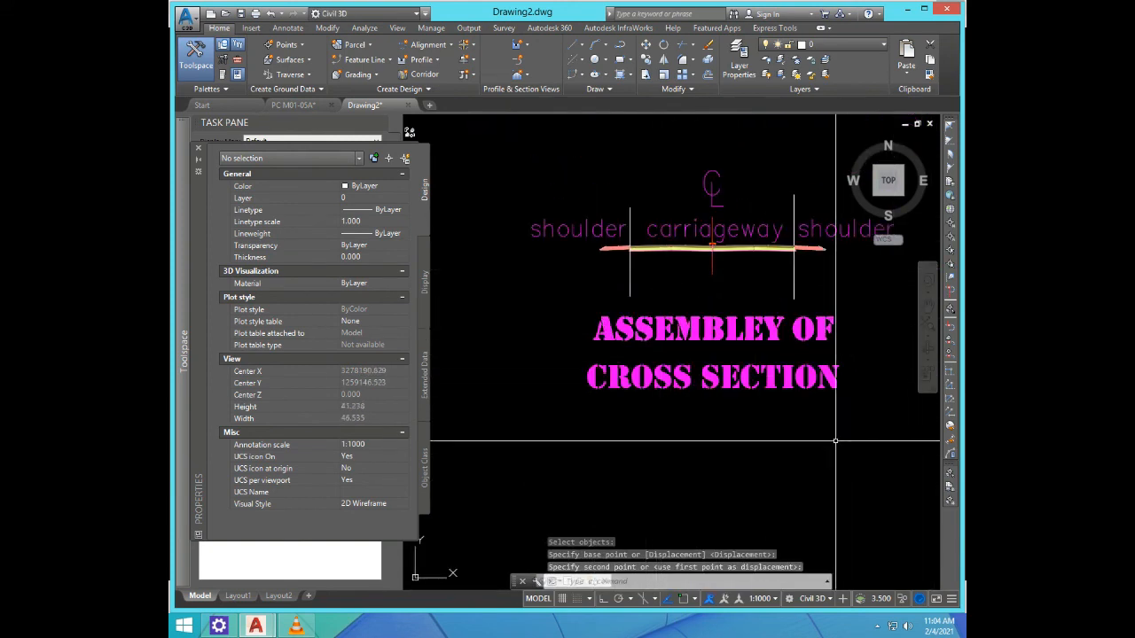
{"action": "scroll", "coordinate": [754, 450], "scroll_direction": "down", "scroll_amount": 2}
{"action": "scroll", "coordinate": [854, 451], "scroll_direction": "up", "scroll_amount": 2}
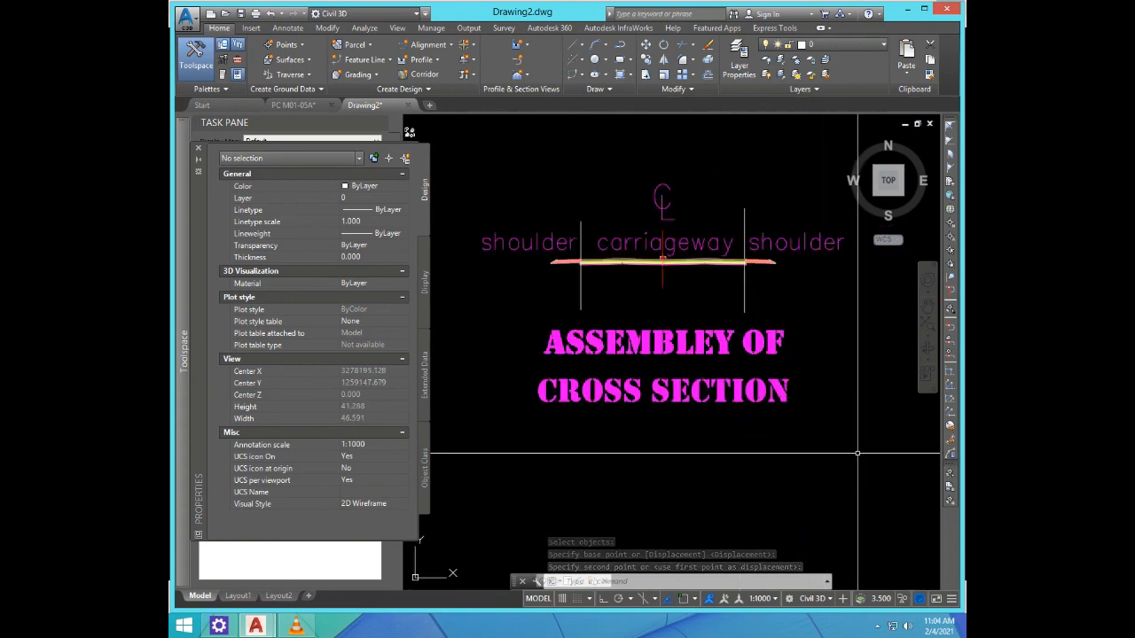
{"action": "left_click", "coordinate": [678, 417]}
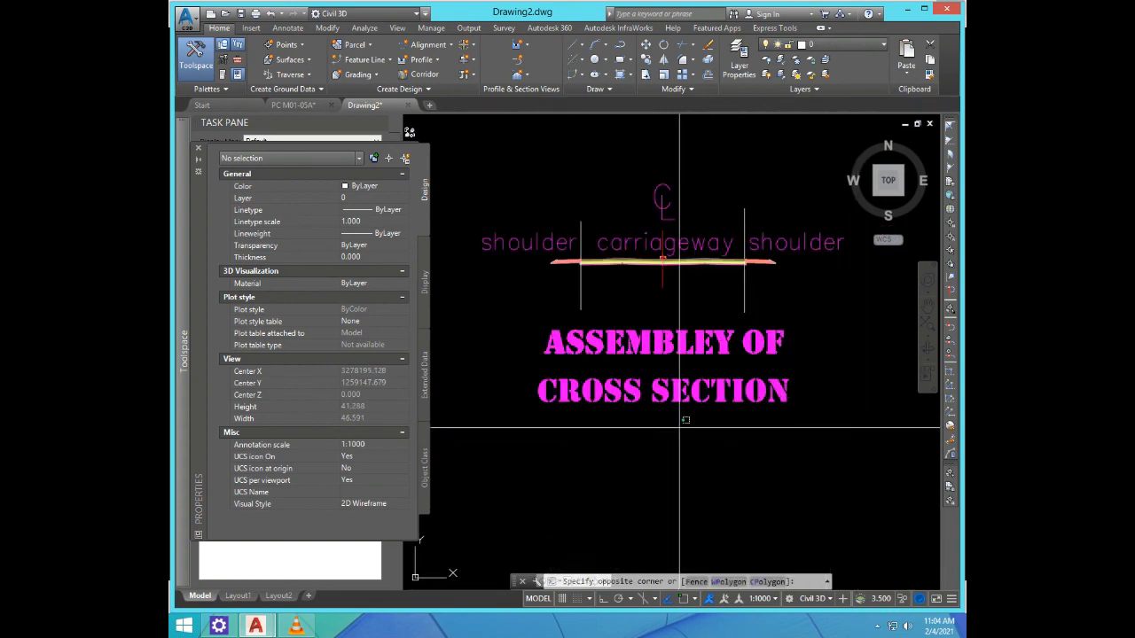
{"action": "left_click", "coordinate": [453, 389]}
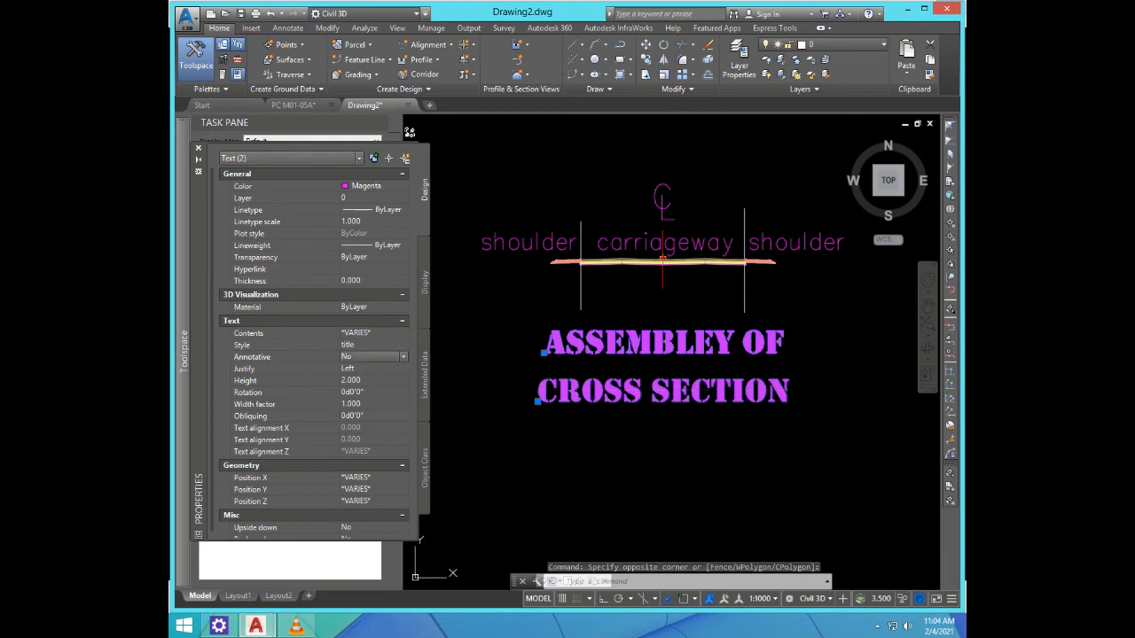
{"action": "left_click", "coordinate": [372, 345]}
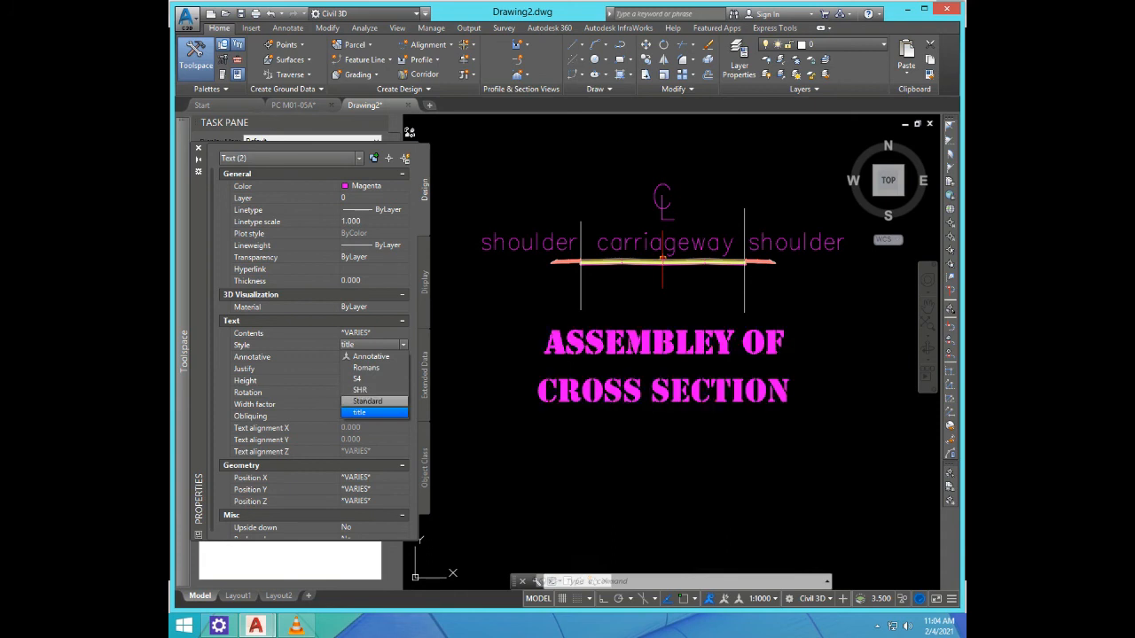
{"action": "left_click", "coordinate": [368, 379]}
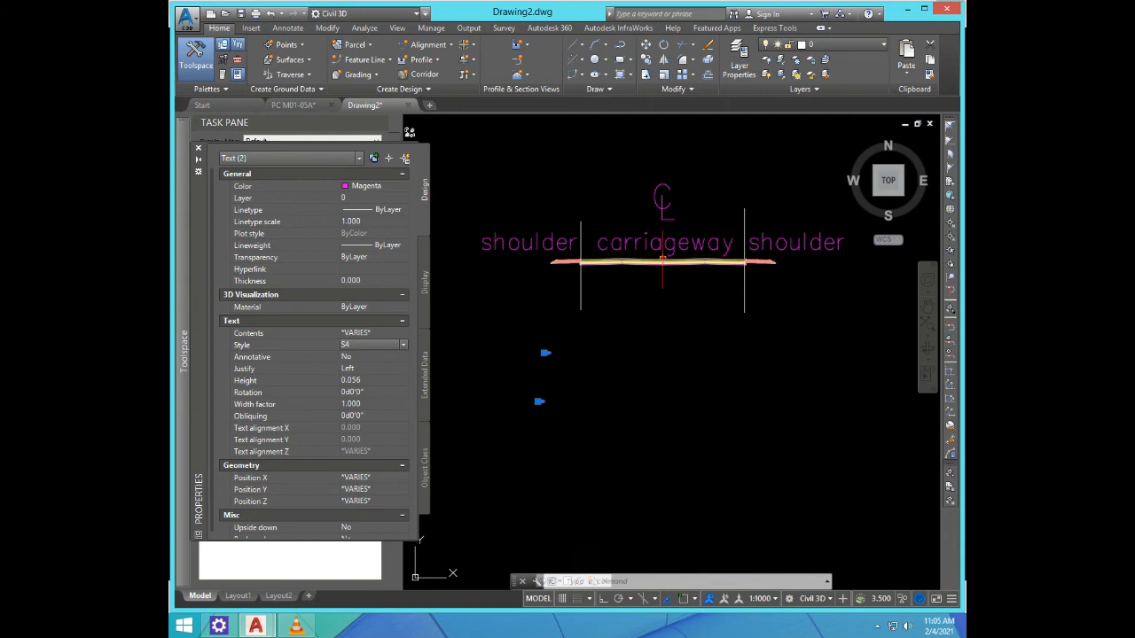
{"action": "left_click", "coordinate": [402, 345]}
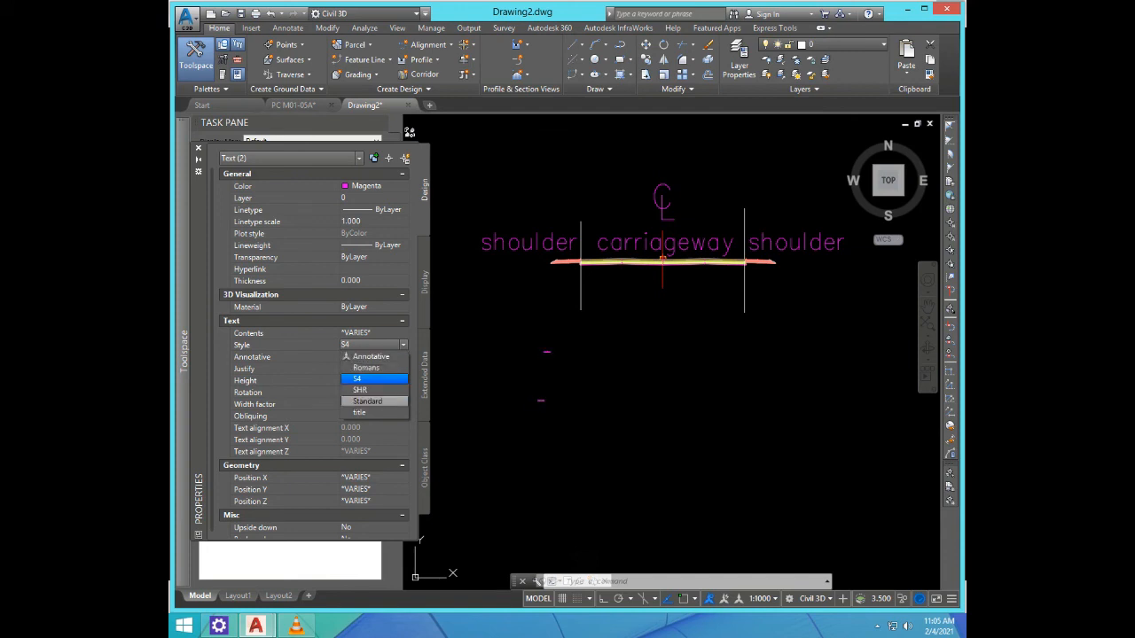
{"action": "left_click", "coordinate": [367, 402]}
{"action": "left_click", "coordinate": [402, 345]}
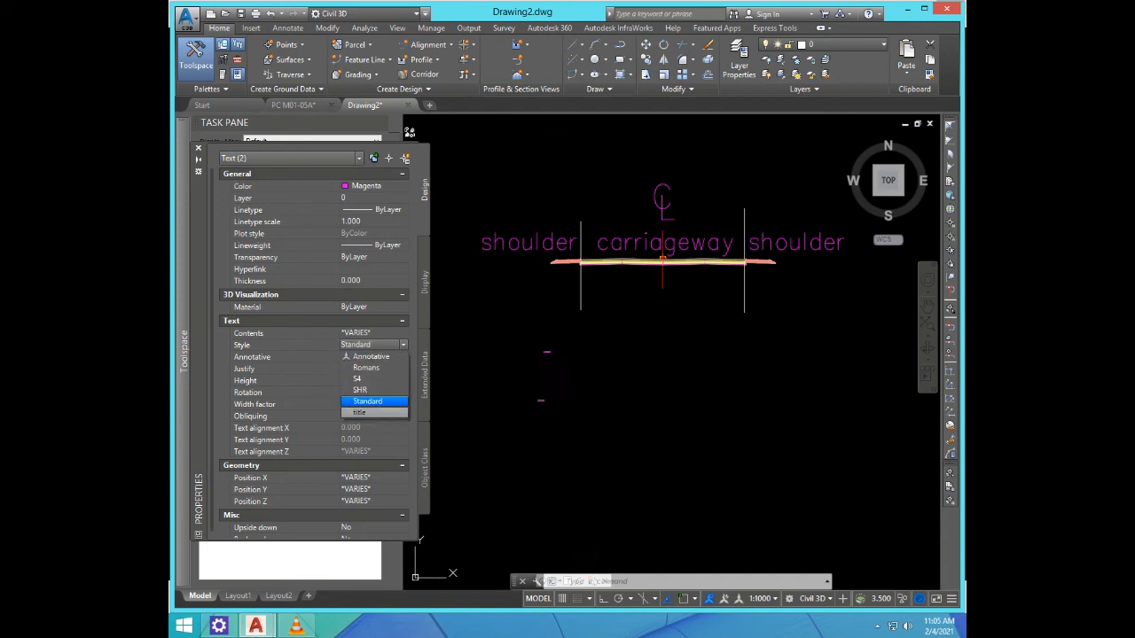
{"action": "left_click", "coordinate": [359, 412]}
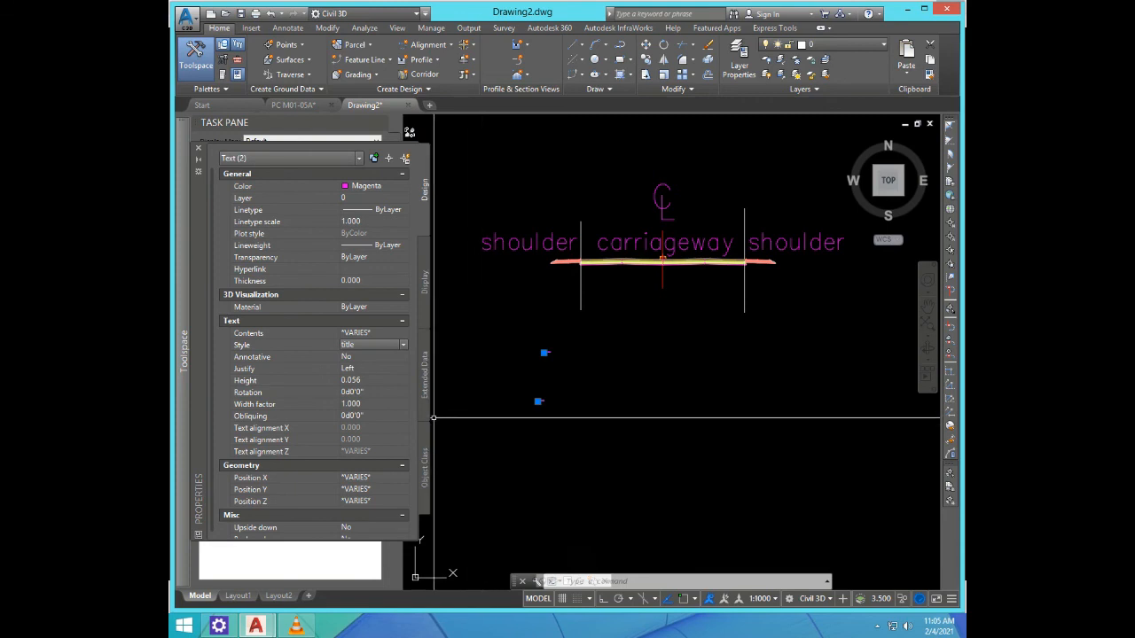
Step: Set the text height of both assembly title lines to 1
{"action": "left_click", "coordinate": [363, 380]}
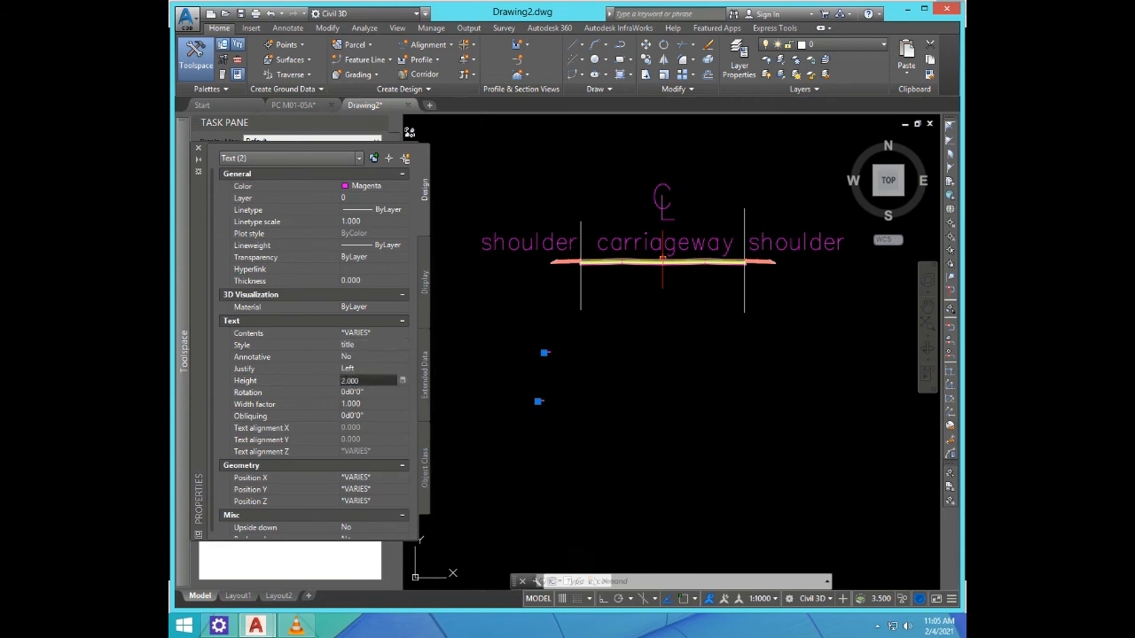
{"action": "type", "text": "2.000"}
{"action": "key", "text": "Tab"}
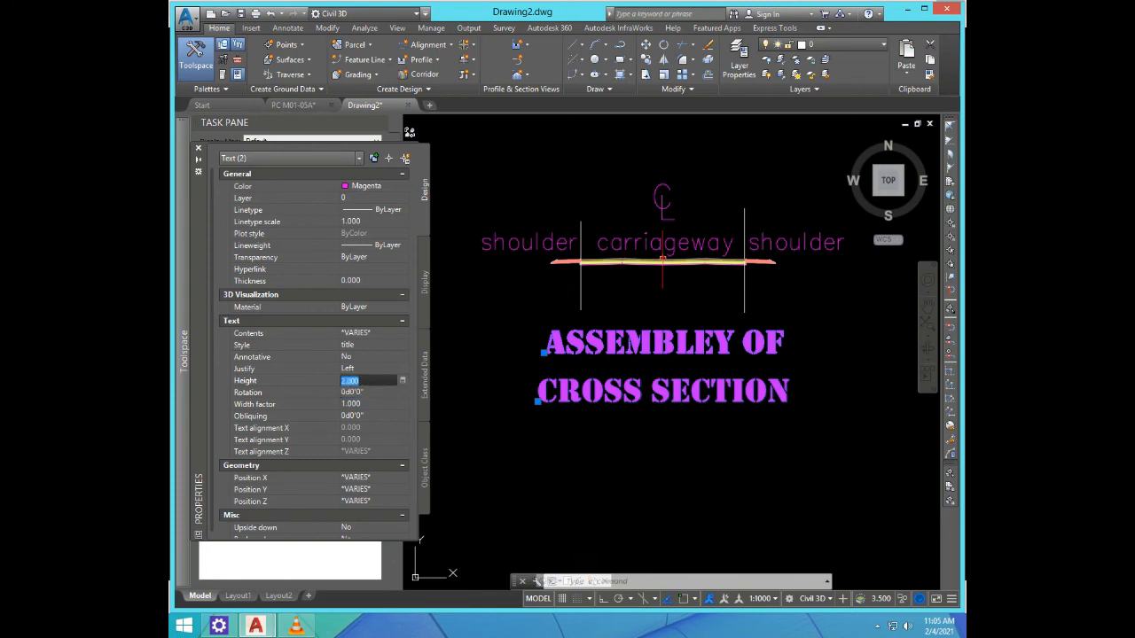
{"action": "type", "text": "1"}
{"action": "key", "text": "Tab"}
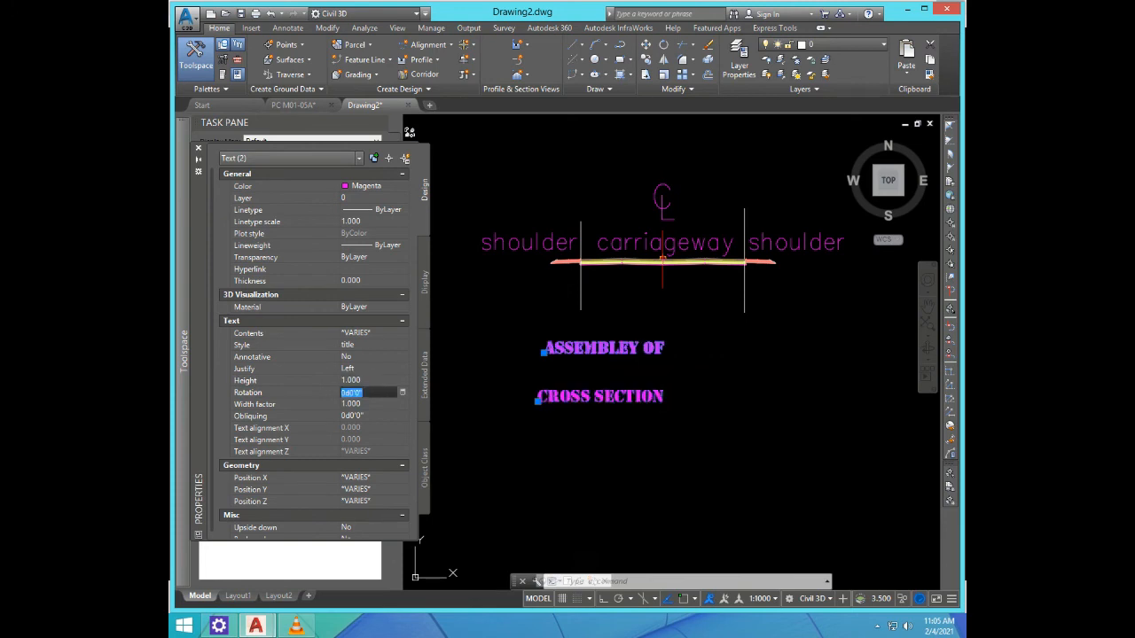
{"action": "key", "text": "Escape"}
Step: Move both title lines to centre them below the carriageway, with CROSS SECTION close under ASSEMBLEY OF
{"action": "type", "text": "m"}
{"action": "key", "text": "Return"}
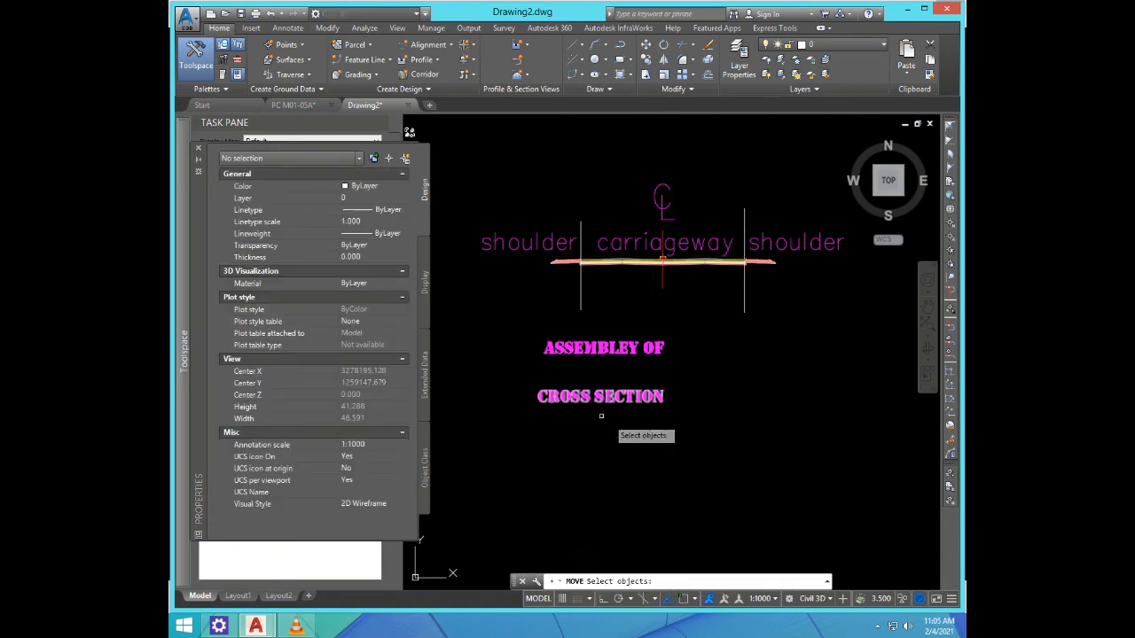
{"action": "left_click", "coordinate": [629, 441]}
{"action": "left_click", "coordinate": [588, 344]}
{"action": "key", "text": "Return"}
{"action": "left_click", "coordinate": [611, 468]}
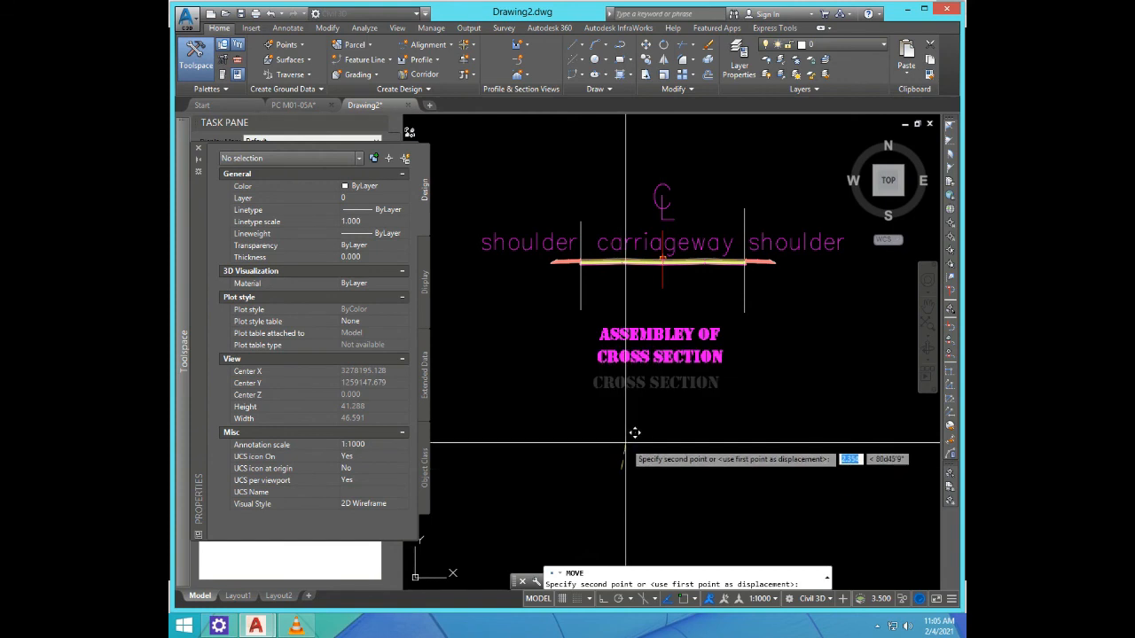
{"action": "scroll", "coordinate": [714, 292], "scroll_direction": "down", "scroll_amount": 4}
{"action": "scroll", "coordinate": [736, 301], "scroll_direction": "up", "scroll_amount": 4}
{"action": "scroll", "coordinate": [751, 372], "scroll_direction": "down", "scroll_amount": 5}
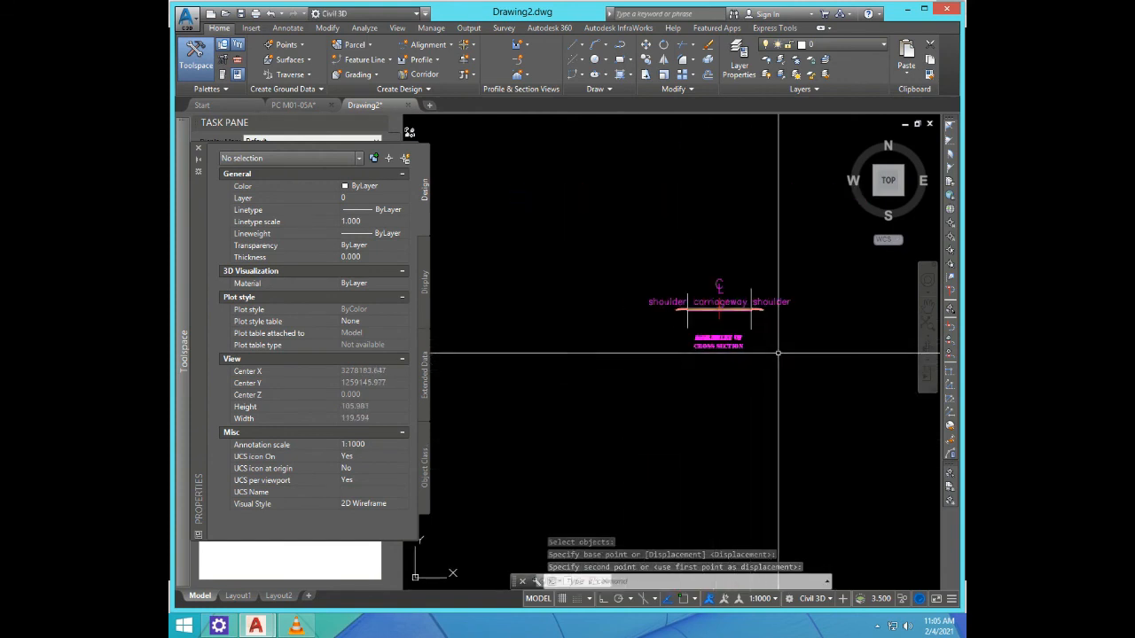
{"action": "scroll", "coordinate": [772, 360], "scroll_direction": "down", "scroll_amount": 4}
{"action": "left_click", "coordinate": [296, 626]}
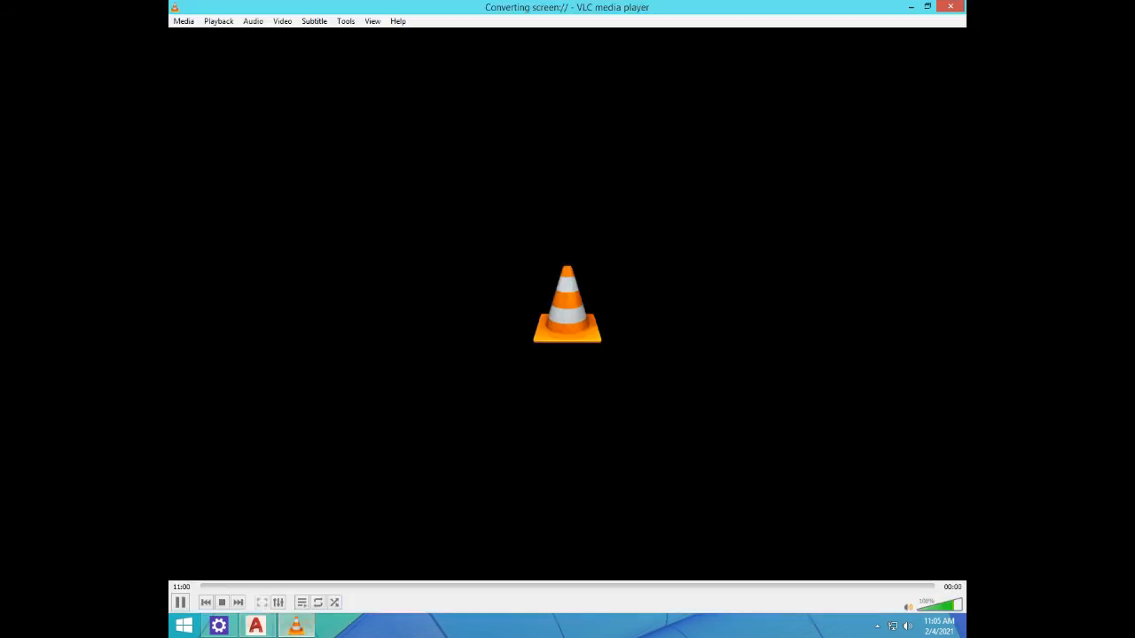